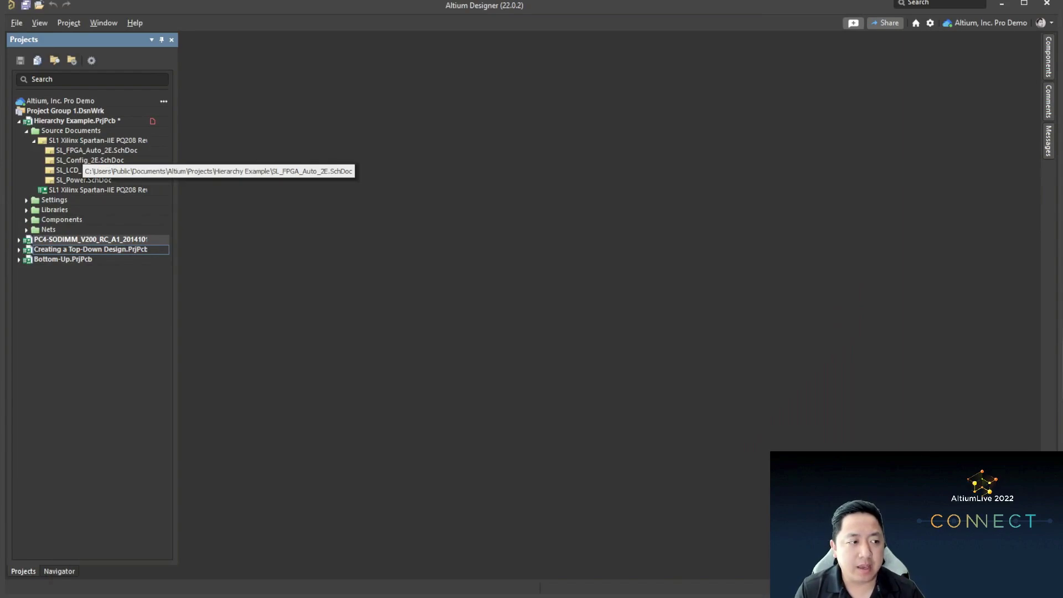
# Step: Open the SL_FPGA_Auto_2E.SchDoc schematic and examine the FPGA's Bank 2 and Bank 3 pins
pyautogui.doubleClick(83, 150)
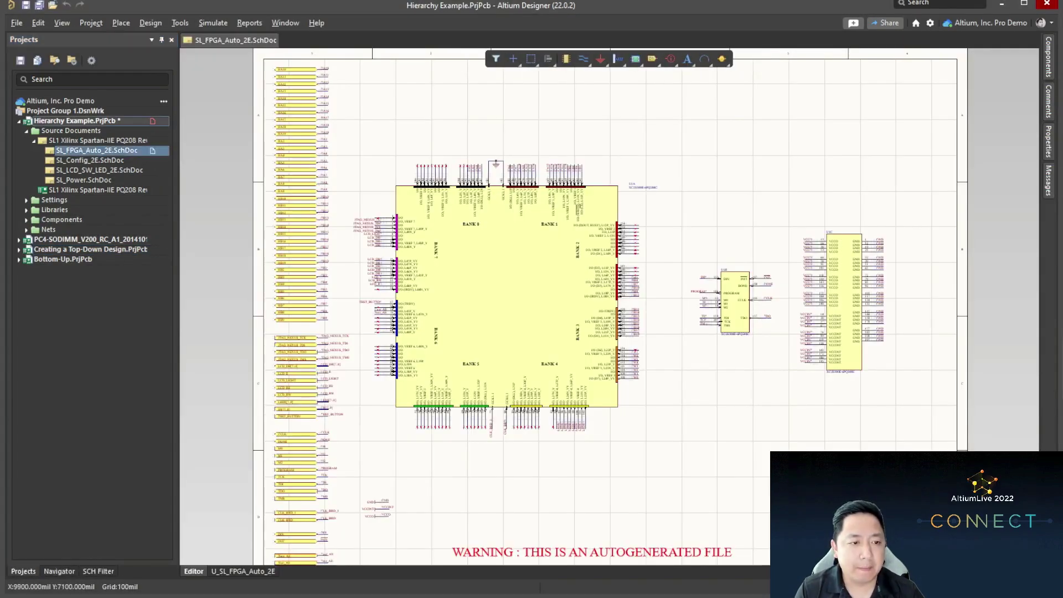
pyautogui.keyDown('ctrl'); pyautogui.scroll(5, 567, 317); pyautogui.keyUp('ctrl')
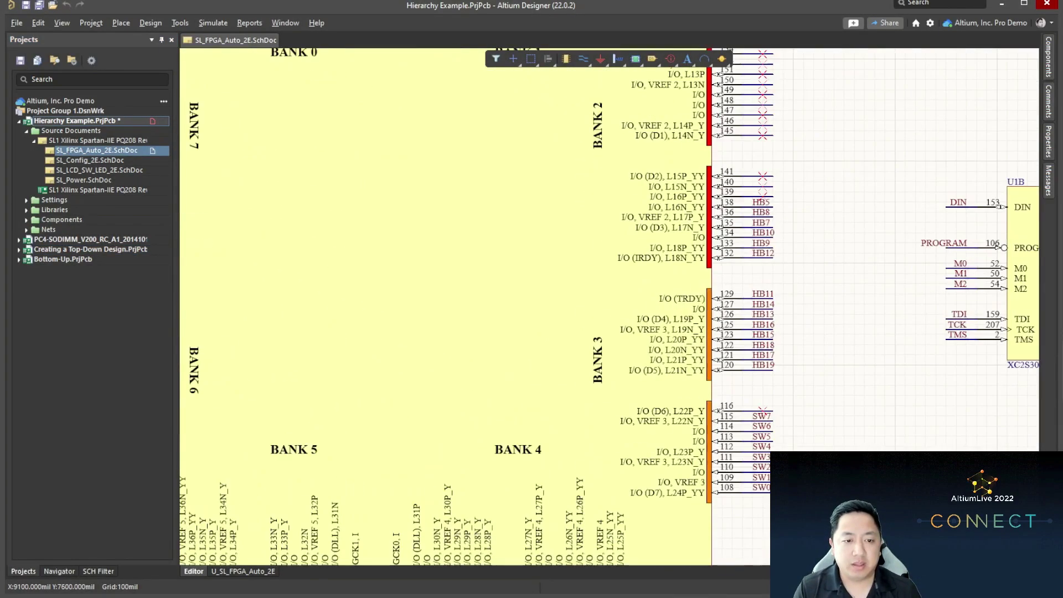
pyautogui.moveTo(742, 169); pyautogui.dragTo(721, 251, button='right')
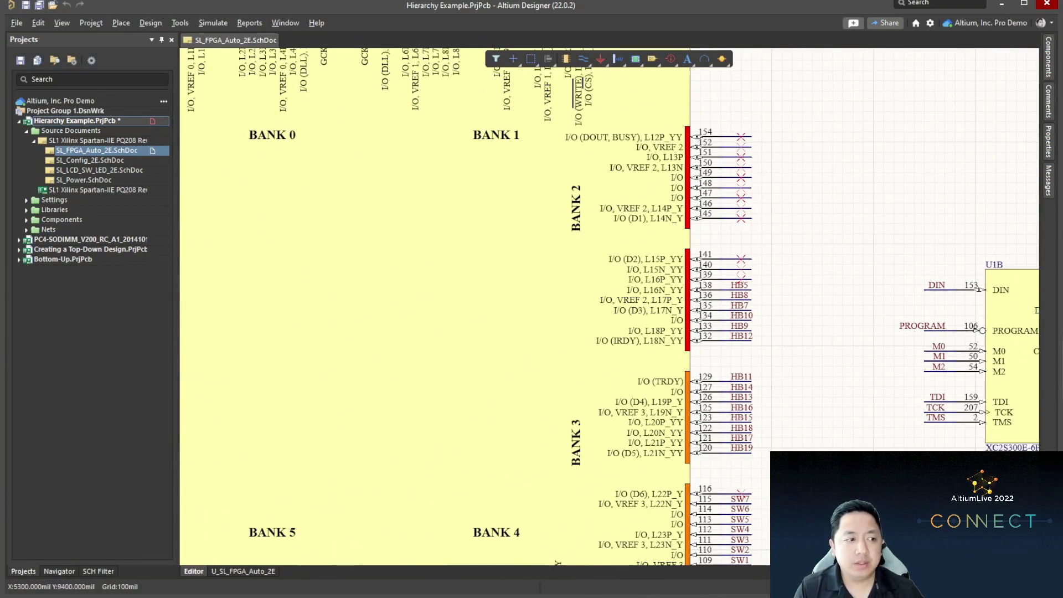
# Step: Open SL1 Xilinx Spartan-IIE PQ208 Rev1.01.PcbDoc and return to the FPGA schematic to examine its colored pin banks and ports
pyautogui.click(97, 189)
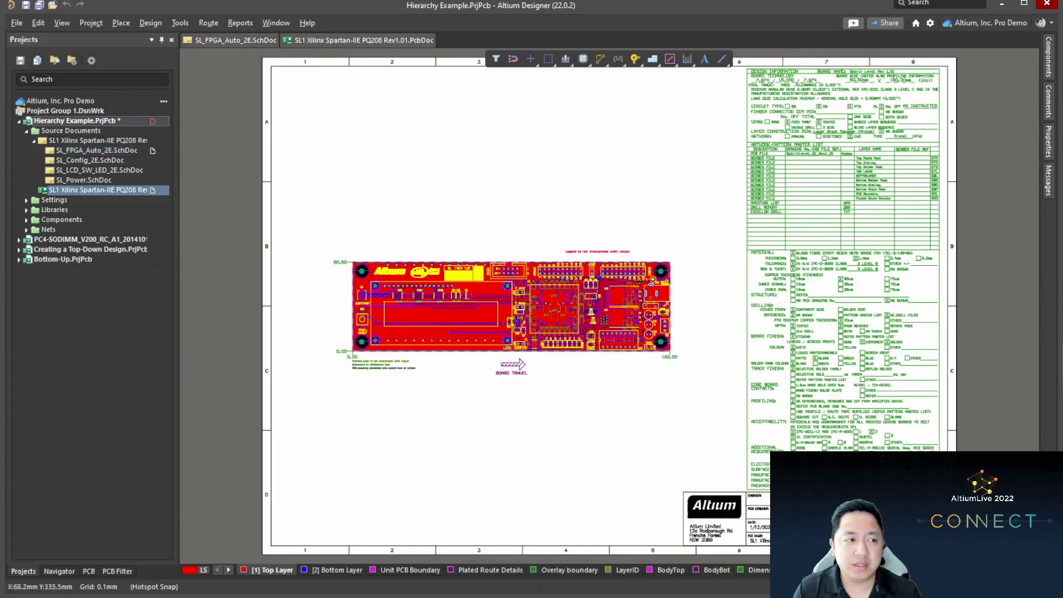
pyautogui.click(236, 39)
pyautogui.moveTo(801, 365); pyautogui.dragTo(772, 285, button='right')
pyautogui.moveTo(570, 256); pyautogui.dragTo(898, 276, button='right')
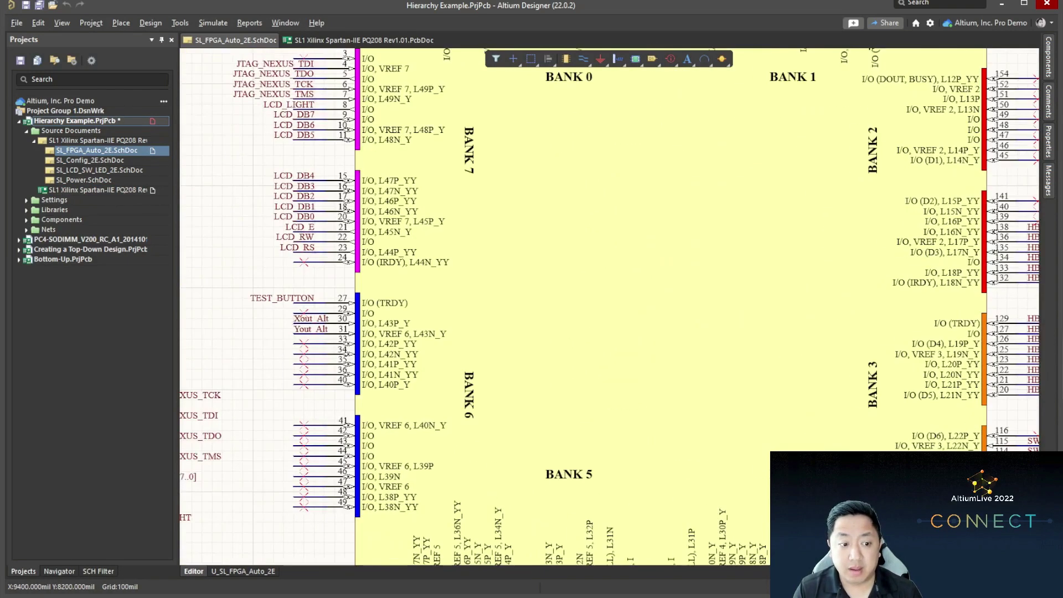
pyautogui.keyDown('ctrl'); pyautogui.scroll(-1, 898, 277); pyautogui.keyUp('ctrl')
pyautogui.keyDown('ctrl'); pyautogui.scroll(-1, 360, 498); pyautogui.keyUp('ctrl')
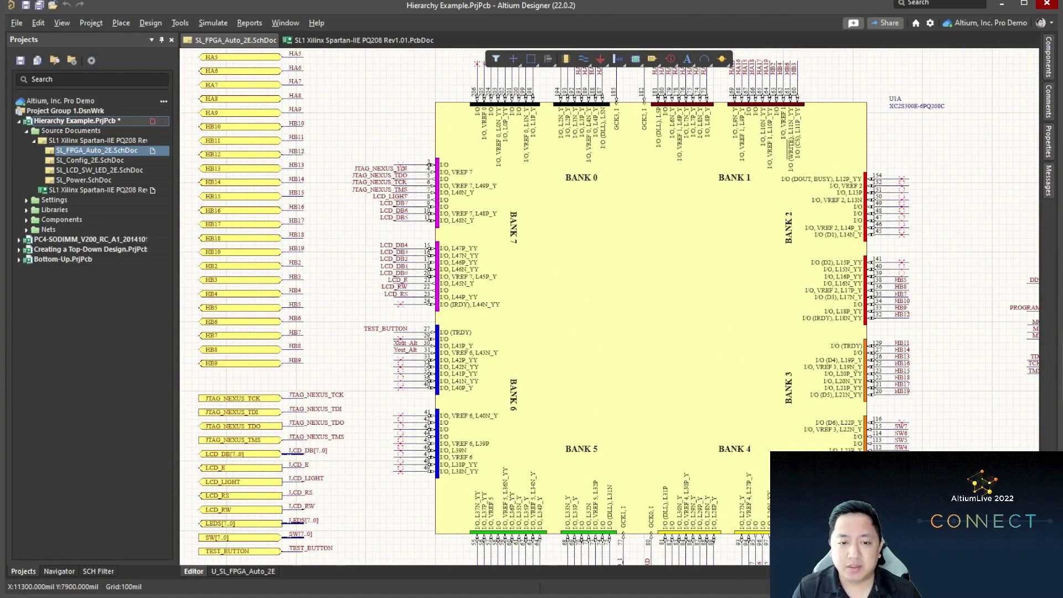
pyautogui.moveTo(819, 255); pyautogui.dragTo(662, 261, button='right')
pyautogui.keyDown('ctrl'); pyautogui.scroll(4, 744, 275); pyautogui.keyUp('ctrl')
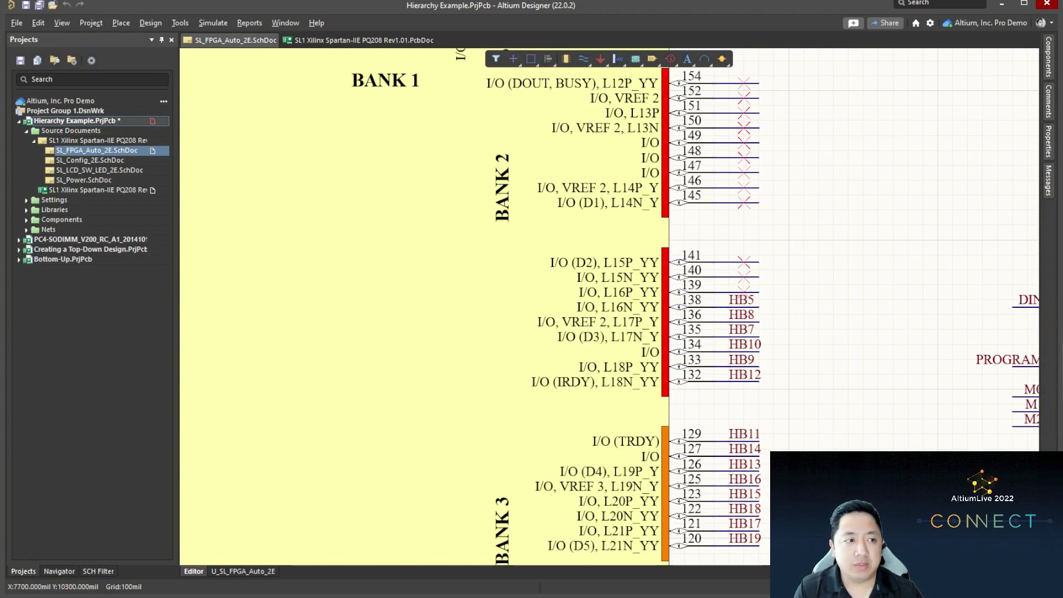
# Step: View the design rules of the PCB document and close them without changes
pyautogui.click(359, 40)
pyautogui.click(151, 22)
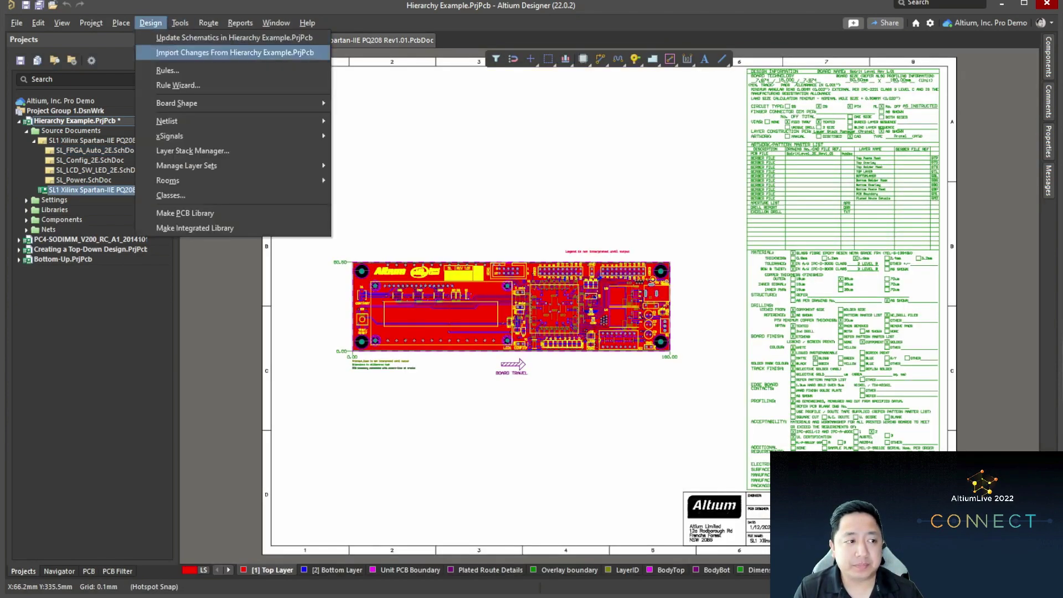
pyautogui.click(167, 70)
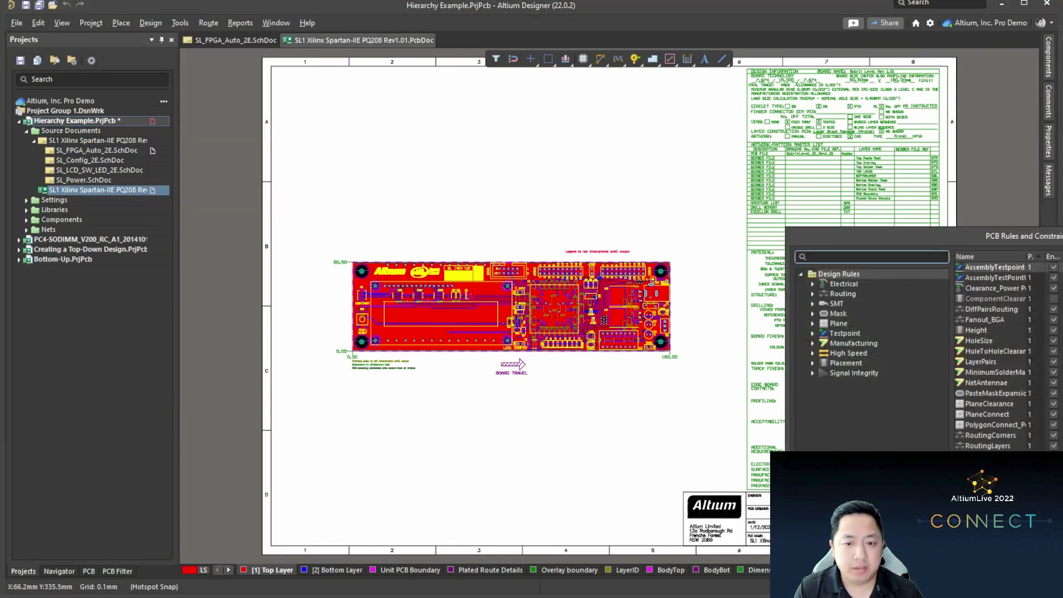
pyautogui.press('Escape')
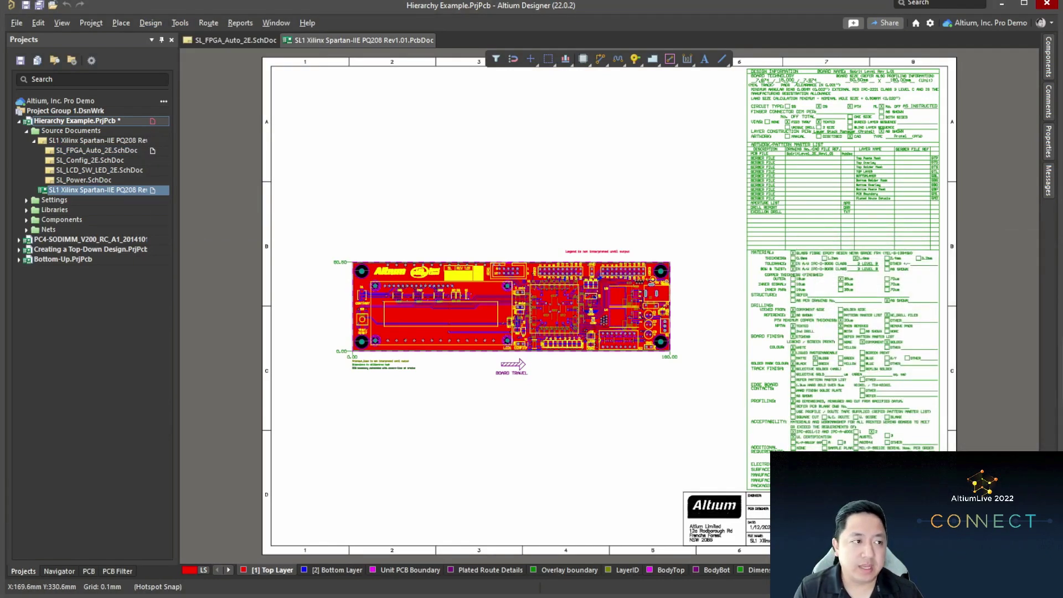
# Step: View the board's object classes in the Object Class Explorer and close it
pyautogui.click(150, 23)
pyautogui.click(166, 194)
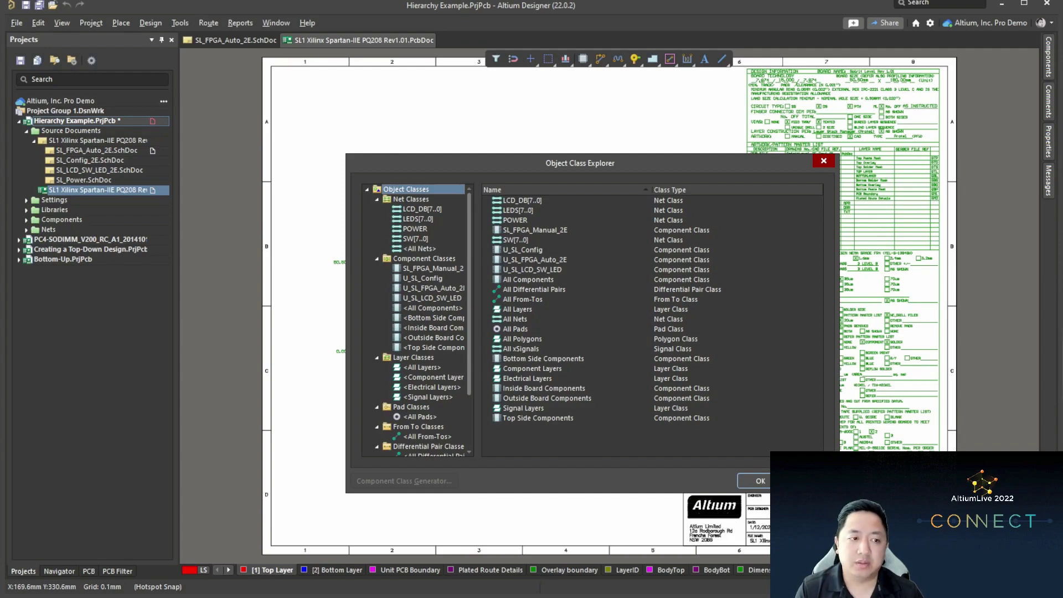
pyautogui.click(759, 480)
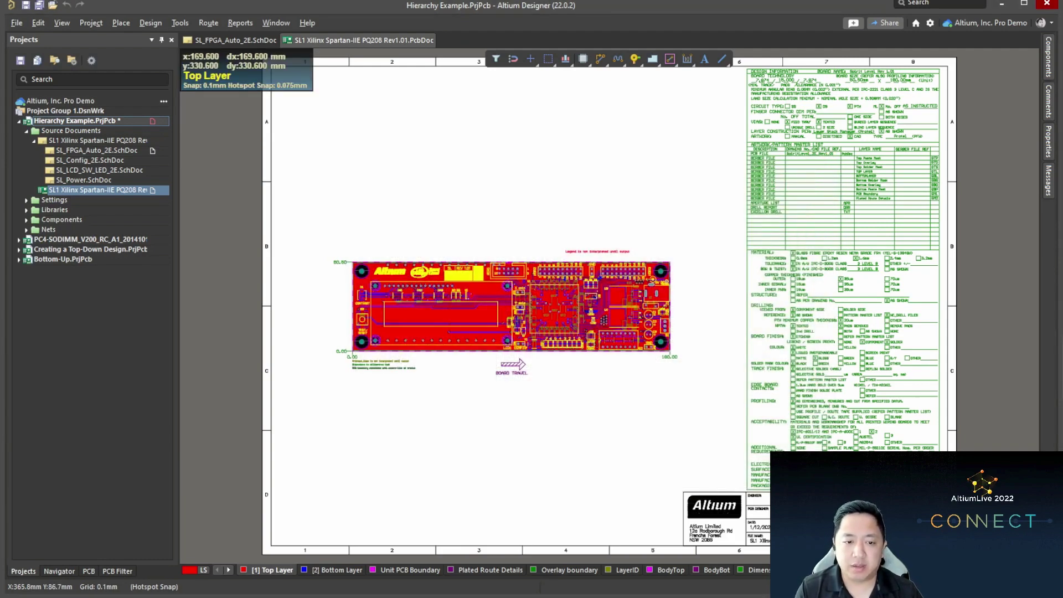
# Step: Return to the FPGA schematic and examine how the FPGA symbol is divided into banks
pyautogui.click(230, 40)
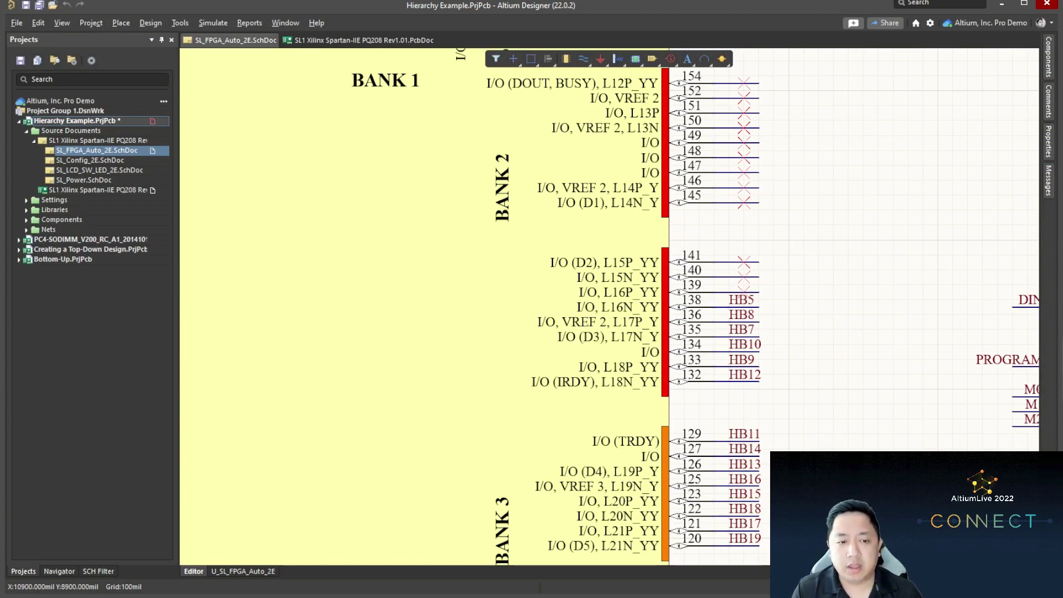
pyautogui.keyDown('ctrl'); pyautogui.scroll(-3, 775, 251); pyautogui.keyUp('ctrl')
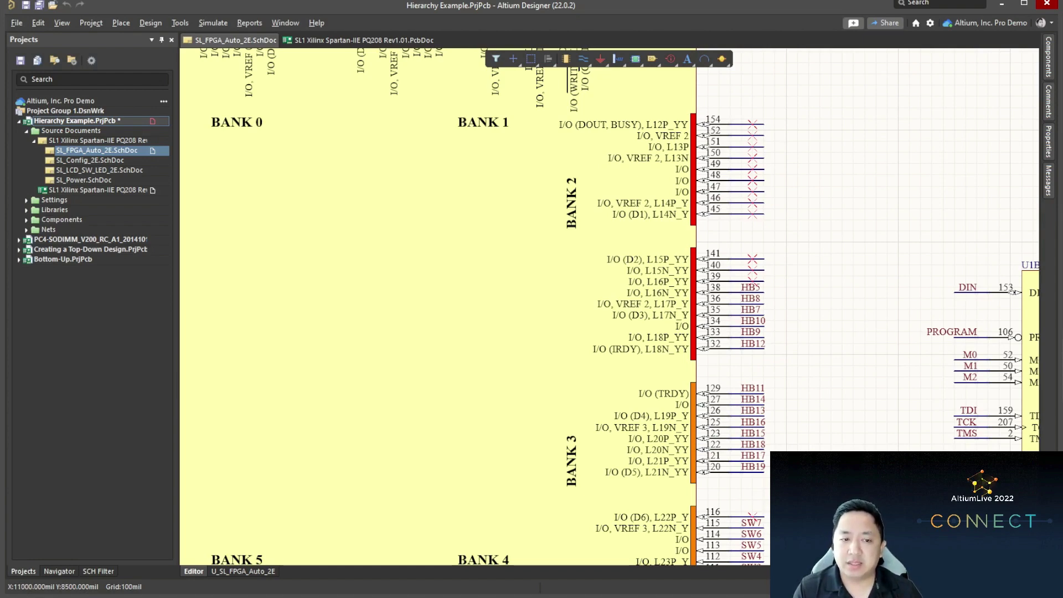
pyautogui.keyDown('ctrl'); pyautogui.scroll(-5, 609, 307); pyautogui.keyUp('ctrl')
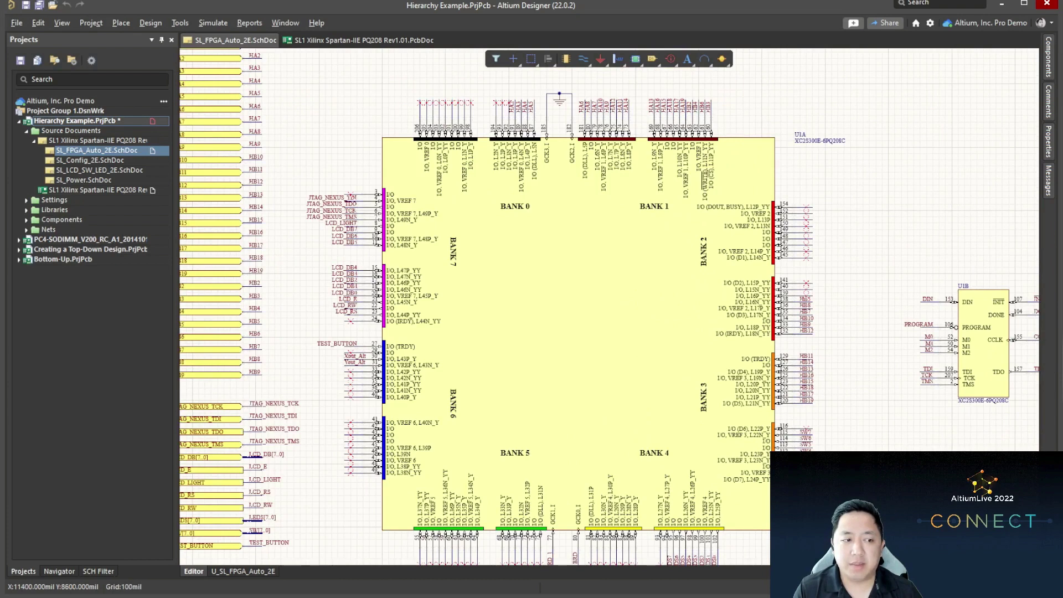
pyautogui.keyDown('ctrl'); pyautogui.scroll(3, 609, 308); pyautogui.keyUp('ctrl')
pyautogui.keyDown('ctrl'); pyautogui.scroll(1, 852, 302); pyautogui.keyUp('ctrl')
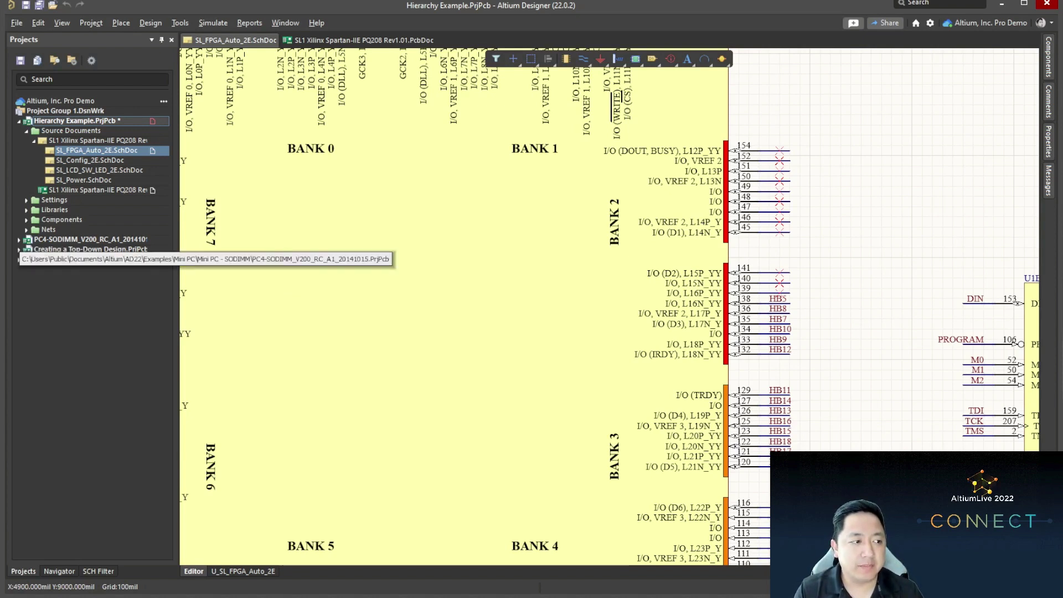
# Step: Collapse and expand the top-level schematic's child sheets in the project, and open SL1 Xilinx Spartan-IIE PQ208 Rev1.01.SchDoc
pyautogui.click(34, 140)
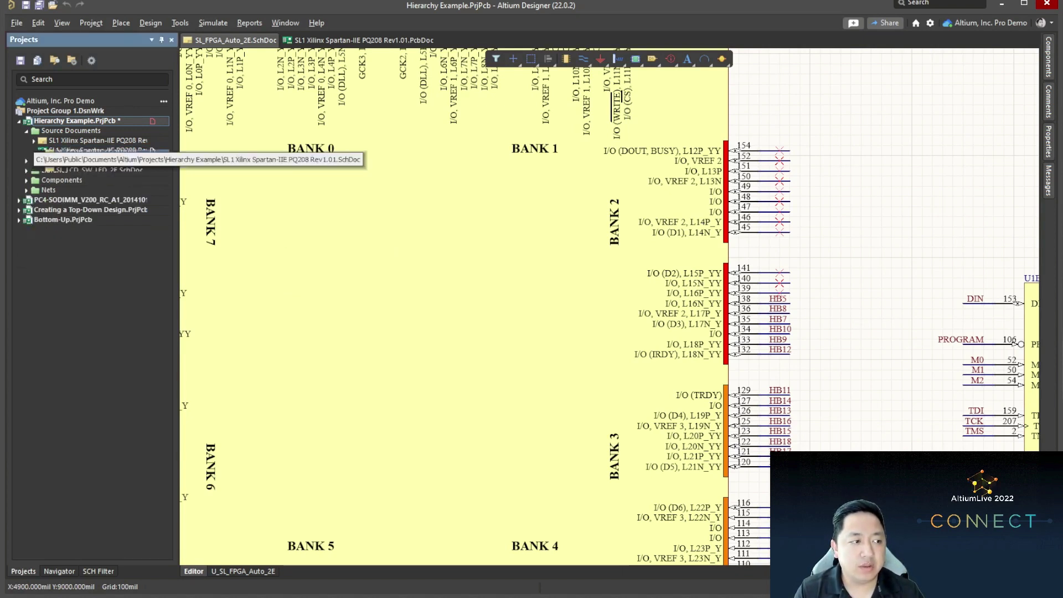
pyautogui.click(33, 141)
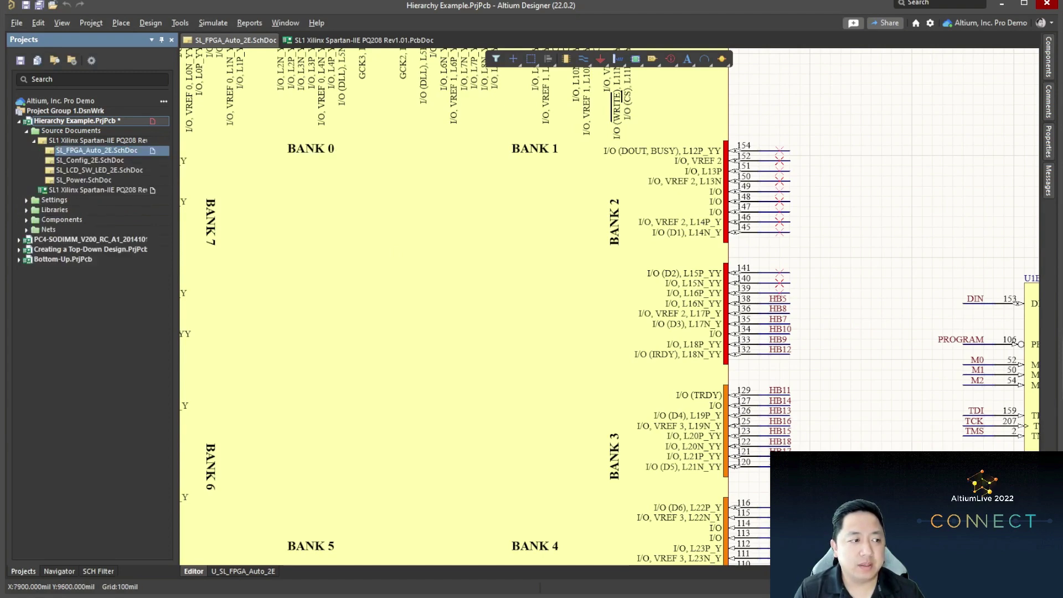
pyautogui.moveTo(332, 332); pyautogui.dragTo(529, 352, button='right')
pyautogui.click(97, 141)
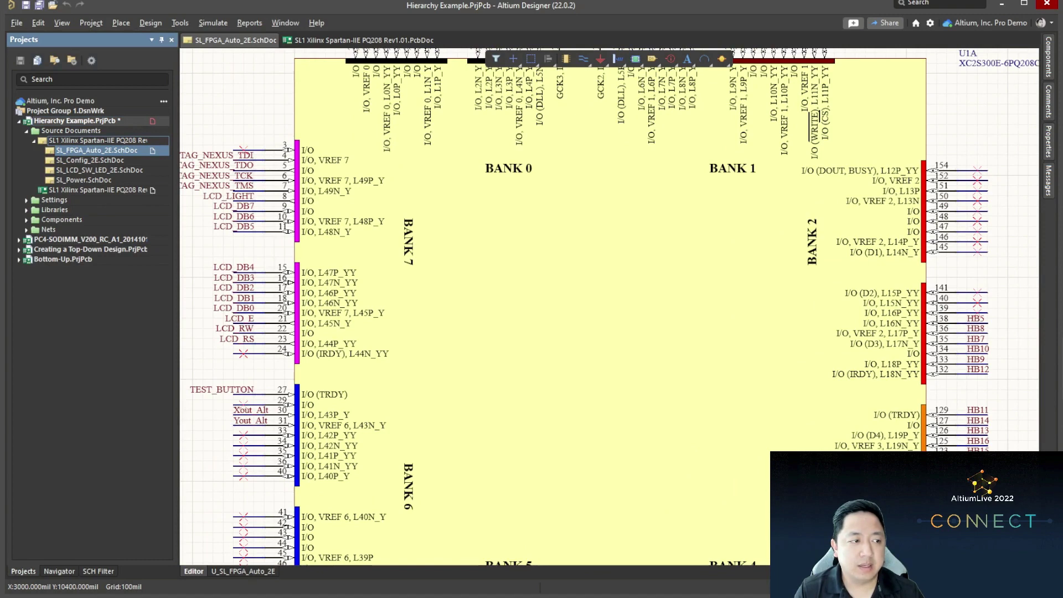
pyautogui.doubleClick(97, 141)
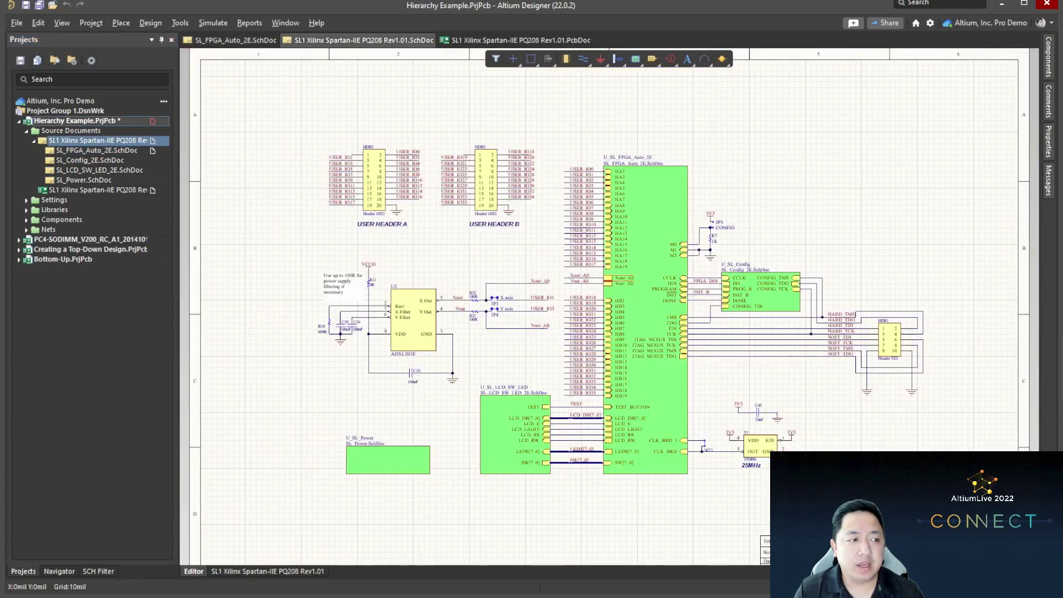
# Step: Examine the FPGA, Config, LCD_SW_LED and Power sheet symbols on the top-level sheet, selecting each one
pyautogui.keyDown('ctrl'); pyautogui.scroll(4, 686, 248); pyautogui.keyUp('ctrl')
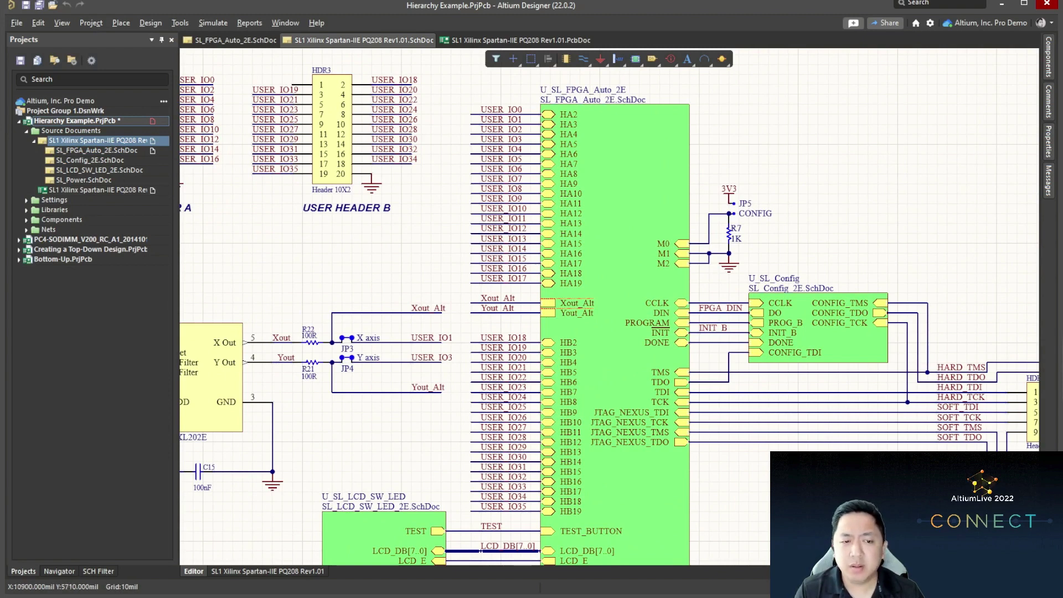
pyautogui.keyDown('ctrl'); pyautogui.scroll(-3, 884, 228); pyautogui.keyUp('ctrl')
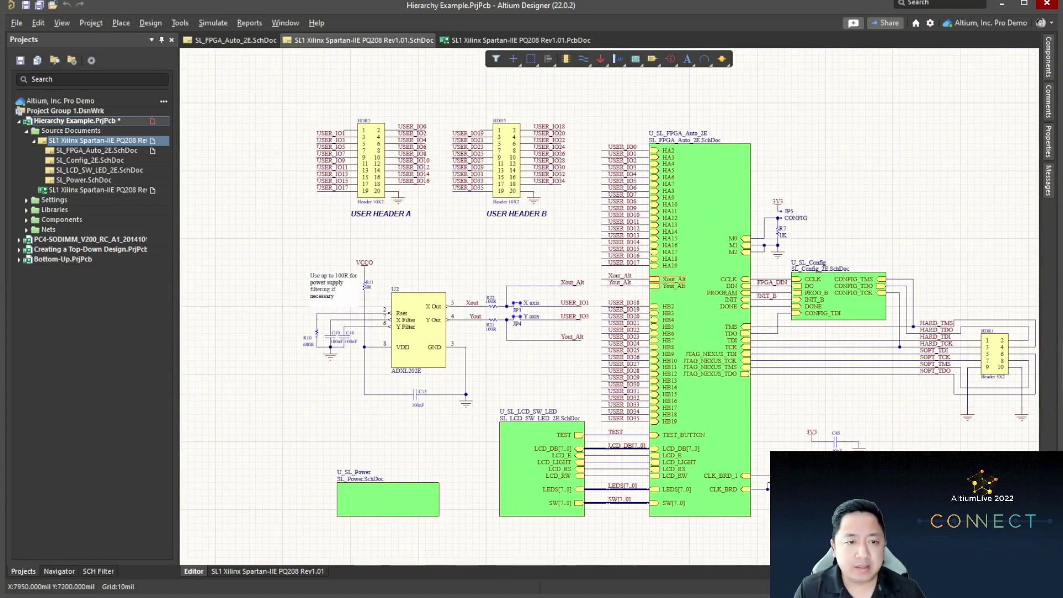
pyautogui.click(702, 194)
pyautogui.click(836, 299)
pyautogui.click(525, 453)
pyautogui.click(388, 499)
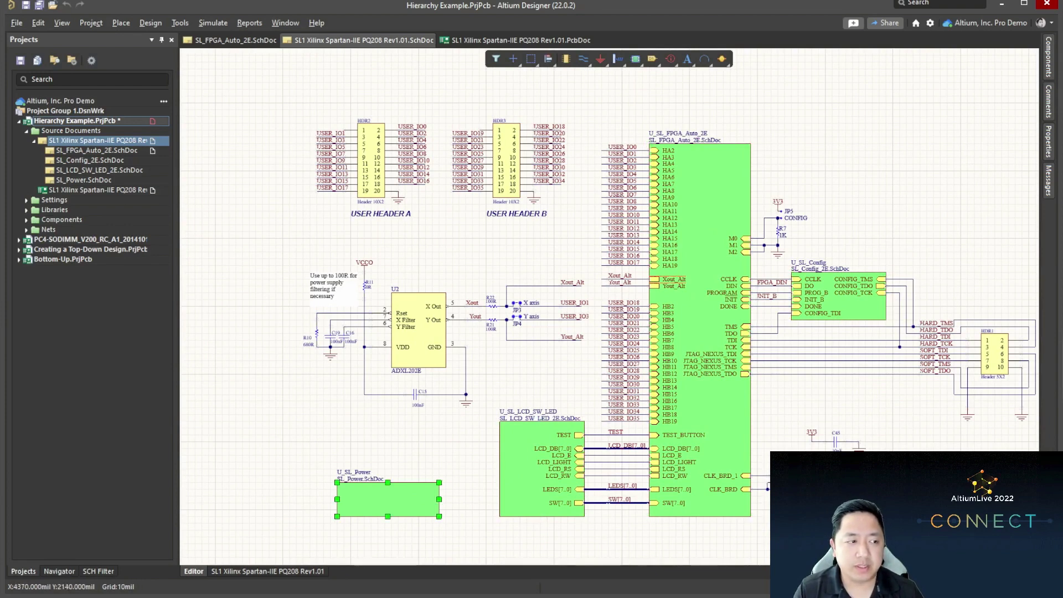
# Step: Compare the U_SL_FPGA_Auto_2E sheet symbol on the top-level sheet with the ports in its child schematic
pyautogui.click(96, 150)
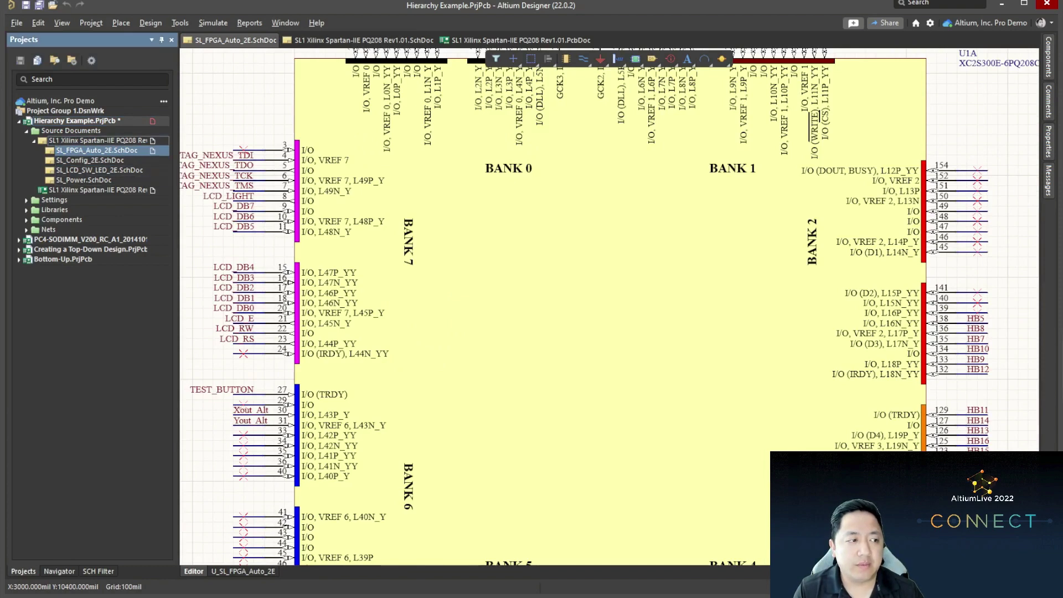
pyautogui.click(98, 140)
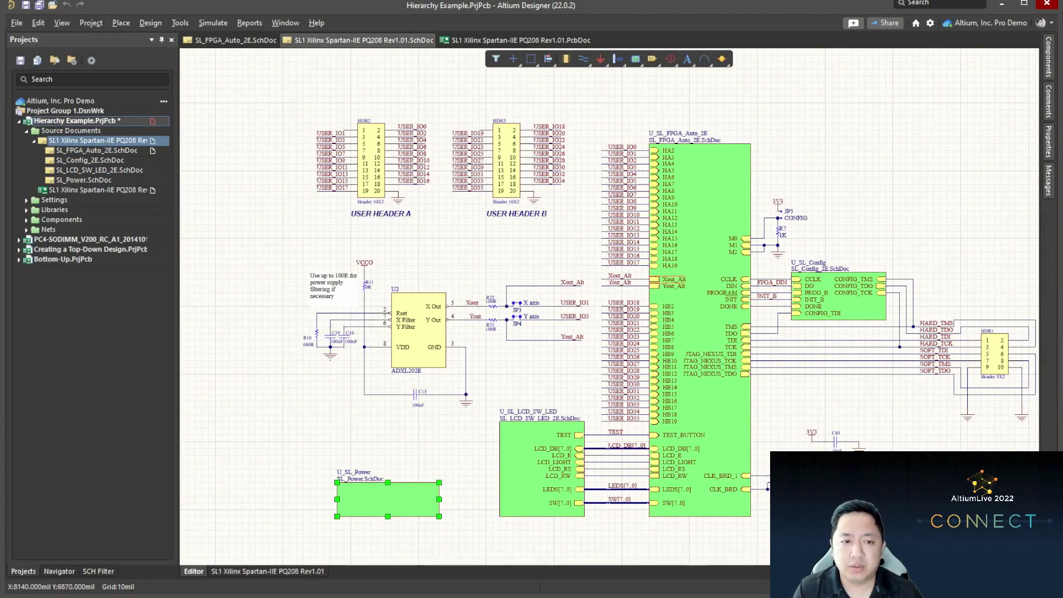
pyautogui.click(699, 222)
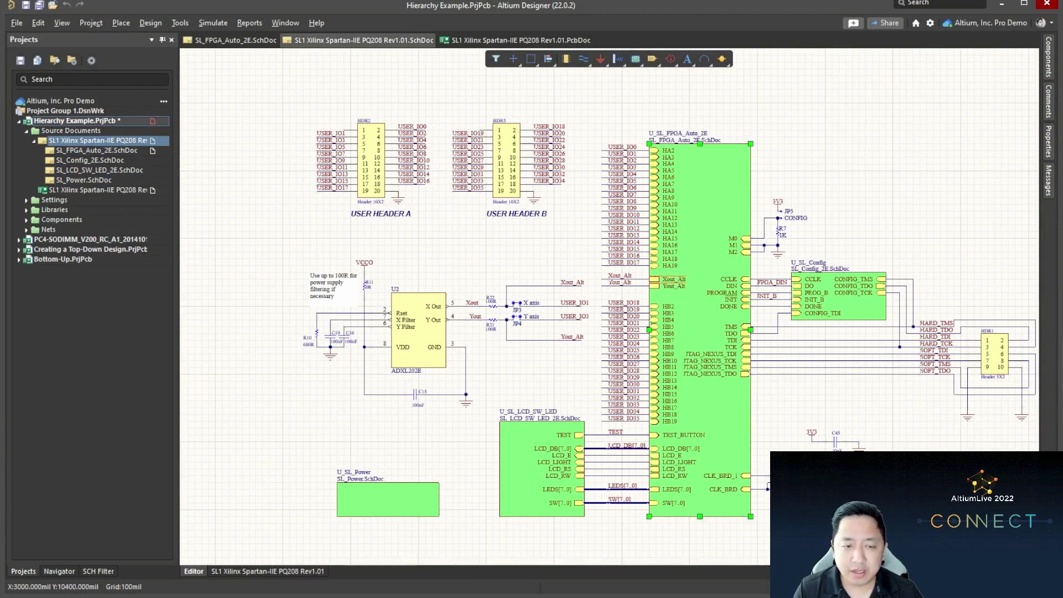
pyautogui.click(234, 40)
pyautogui.keyDown('ctrl'); pyautogui.scroll(-4, 826, 315); pyautogui.keyUp('ctrl')
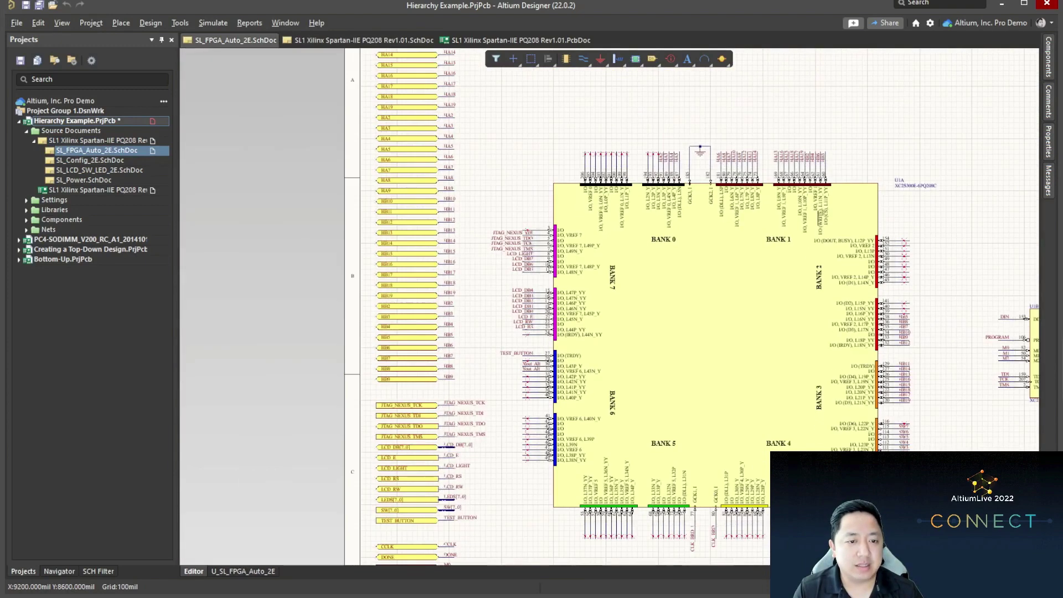
pyautogui.moveTo(888, 336); pyautogui.dragTo(767, 332, button='right')
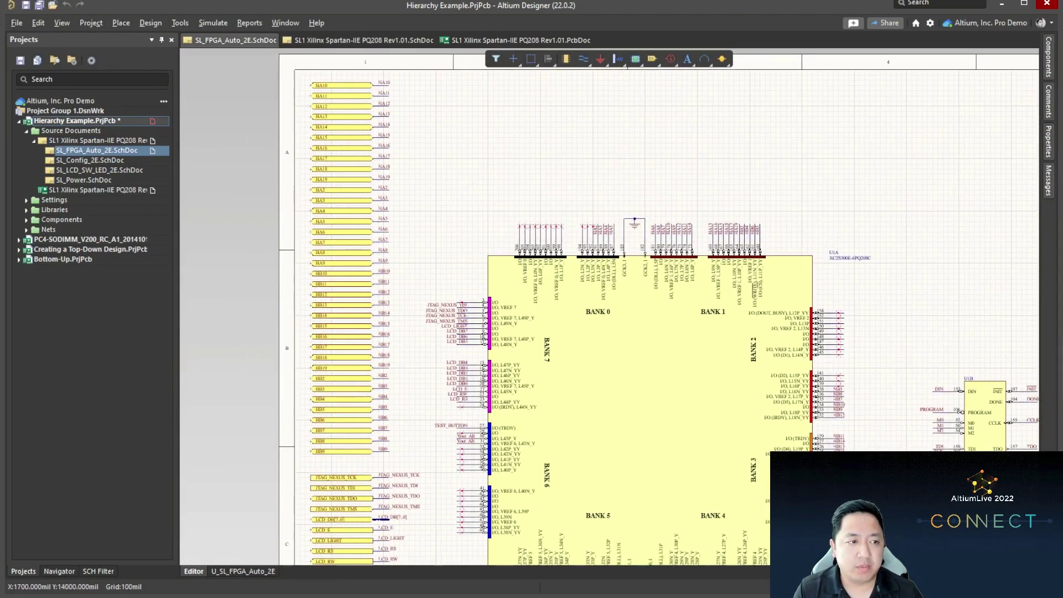
# Step: Highlight the HA10 port's net, undo the accidental port edit, and jump from the port to its sheet entry on the parent sheet
pyautogui.keyDown('alt'); pyautogui.click(354, 85); pyautogui.keyUp('alt')
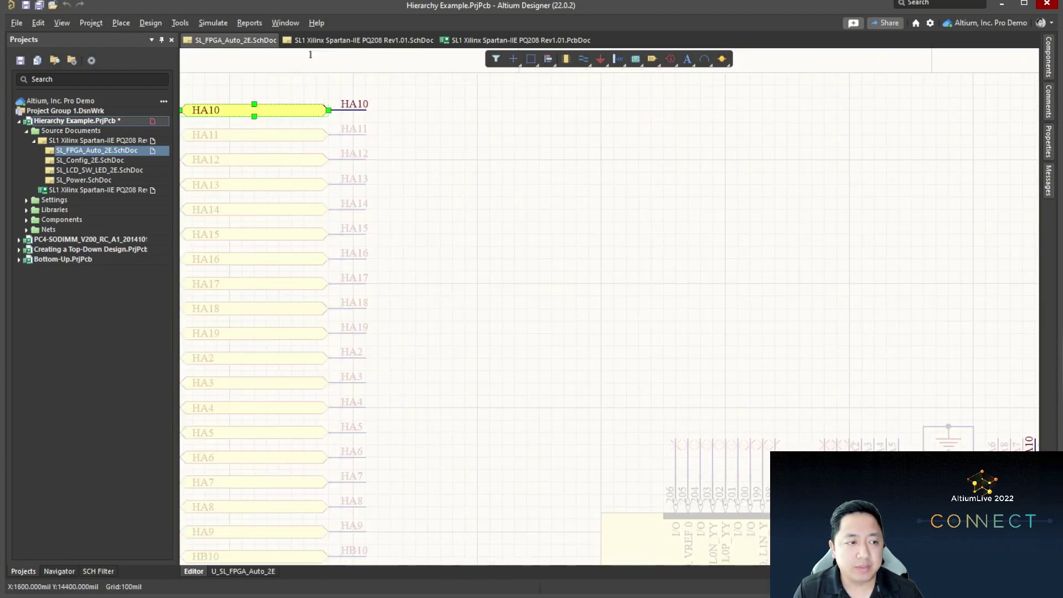
pyautogui.keyDown('shift'); pyautogui.moveTo(303, 110); pyautogui.dragTo(391, 122); pyautogui.keyUp('shift')
pyautogui.hotkey('ctrl', 'z')
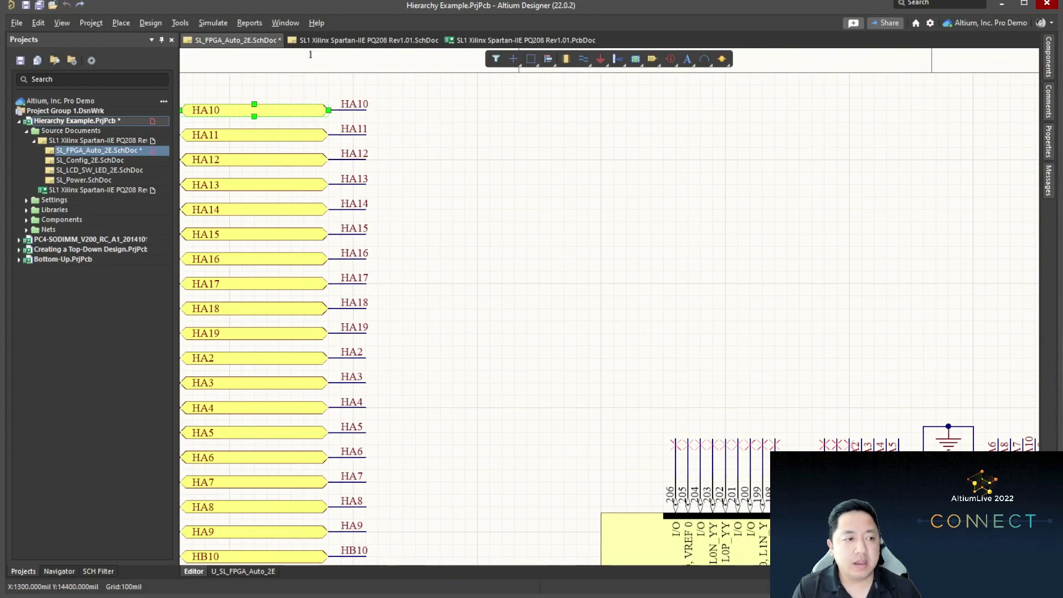
pyautogui.keyDown('ctrl'); pyautogui.doubleClick(280, 110); pyautogui.keyUp('ctrl')
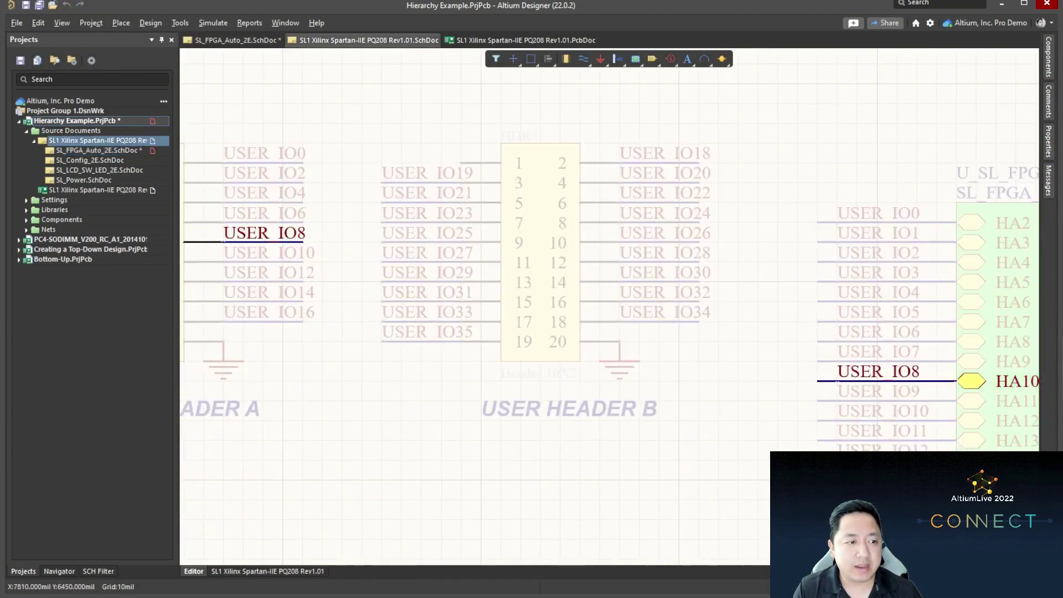
# Step: Trace the highlighted USER_IO8 net between User Header A and the HA10 sheet entry, and clear the highlighting
pyautogui.keyDown('ctrl'); pyautogui.scroll(-4, 761, 271); pyautogui.keyUp('ctrl')
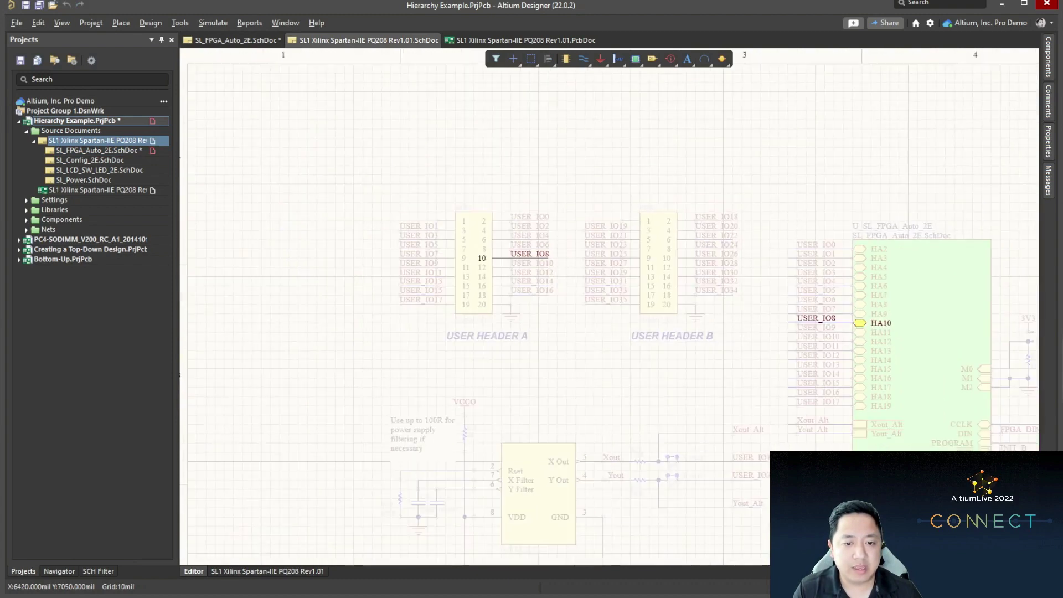
pyautogui.moveTo(971, 349); pyautogui.dragTo(832, 264, button='right')
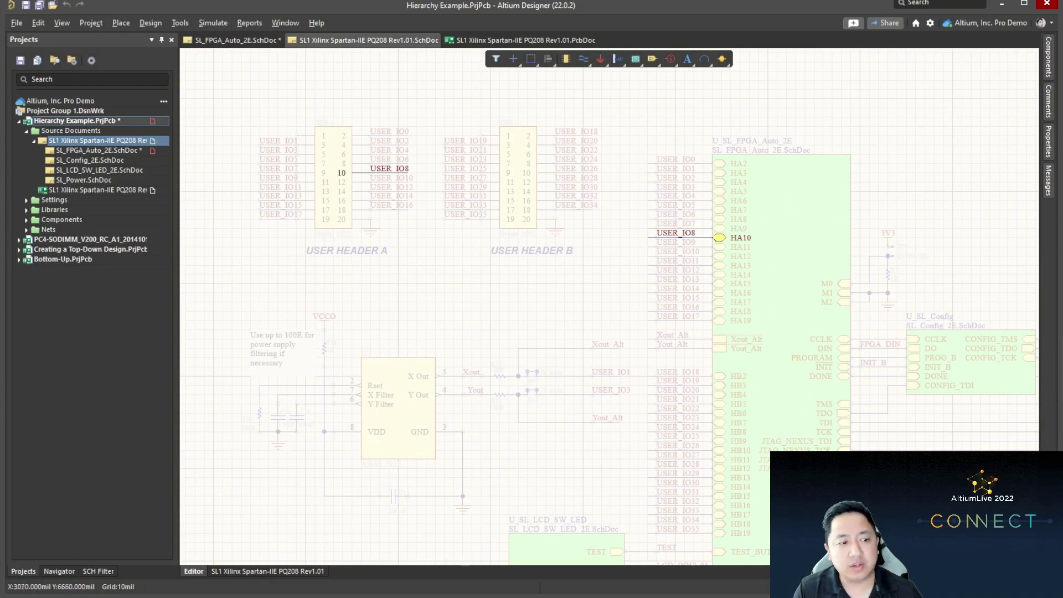
pyautogui.moveTo(961, 196); pyautogui.dragTo(942, 190, button='right')
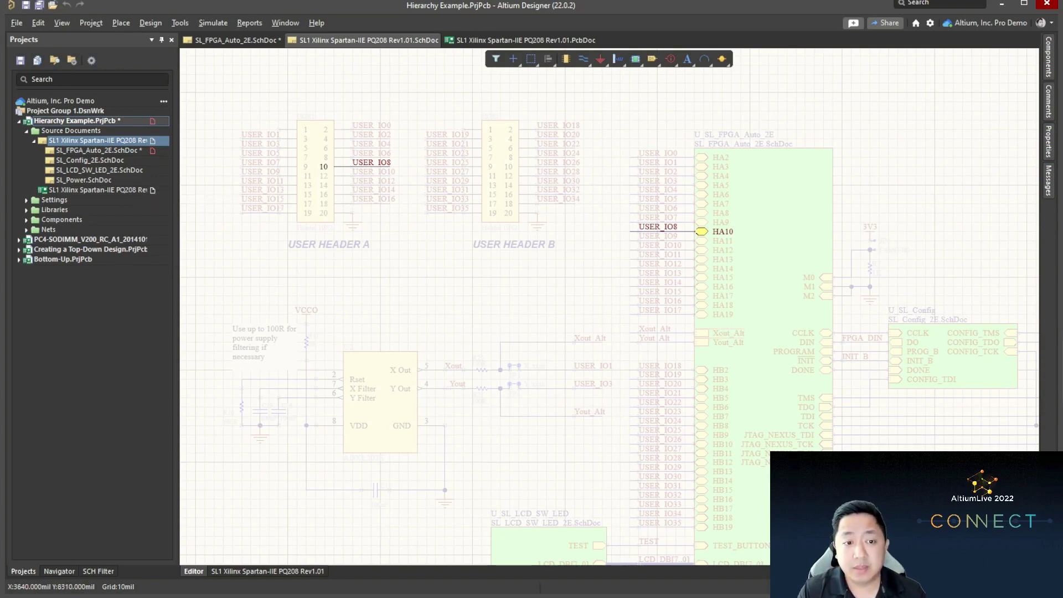
pyautogui.hotkey('shift', 'c')
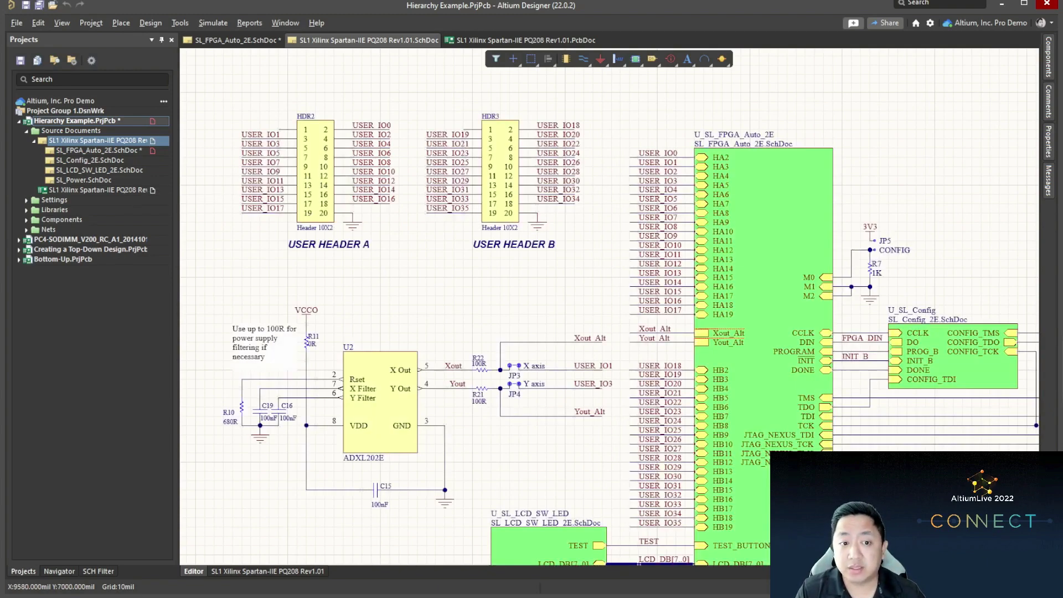
# Step: Review the four sheet symbols on the Spartan-IIE top-level sheet, selecting U_SL_Power, U_SL_FPGA_Auto_2E, U_SL_LCD_SW_LED and U_SL_Config
pyautogui.moveTo(783, 210); pyautogui.dragTo(712, 162, button='right')
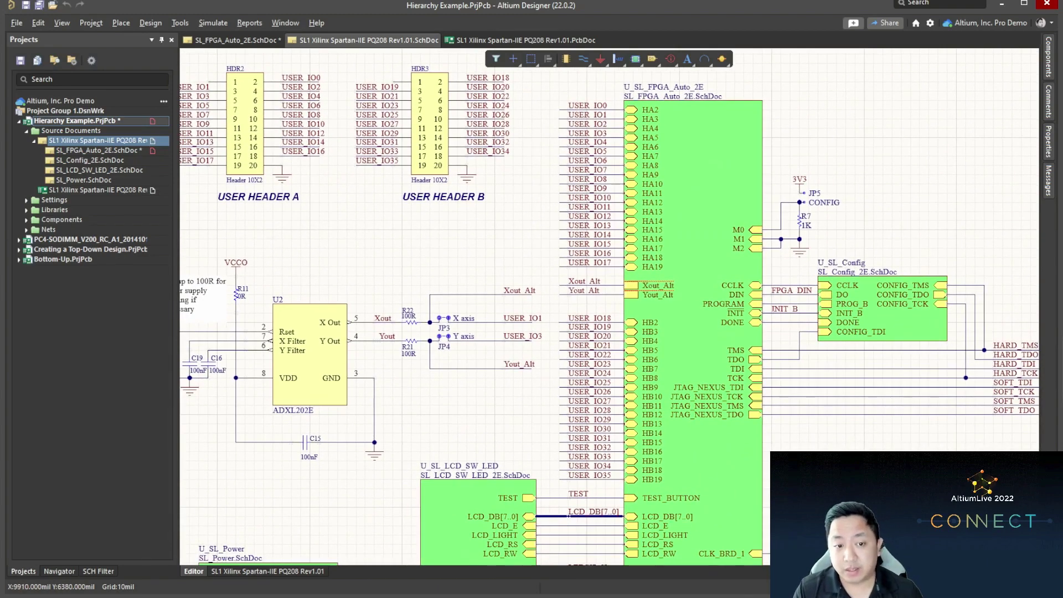
pyautogui.keyDown('ctrl'); pyautogui.scroll(-2, 853, 193); pyautogui.keyUp('ctrl')
pyautogui.click(350, 504)
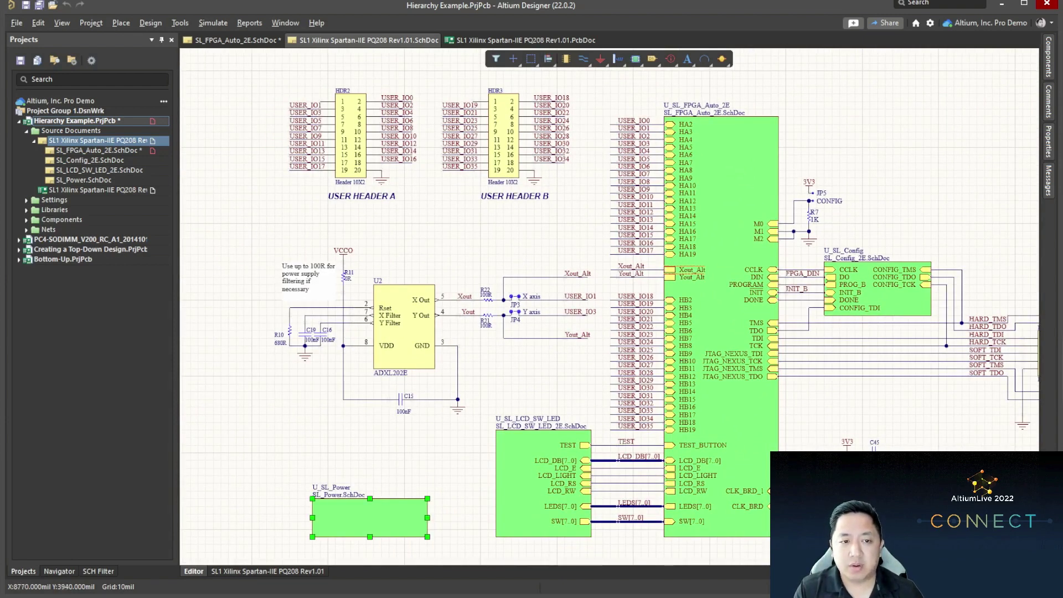
pyautogui.click(721, 194)
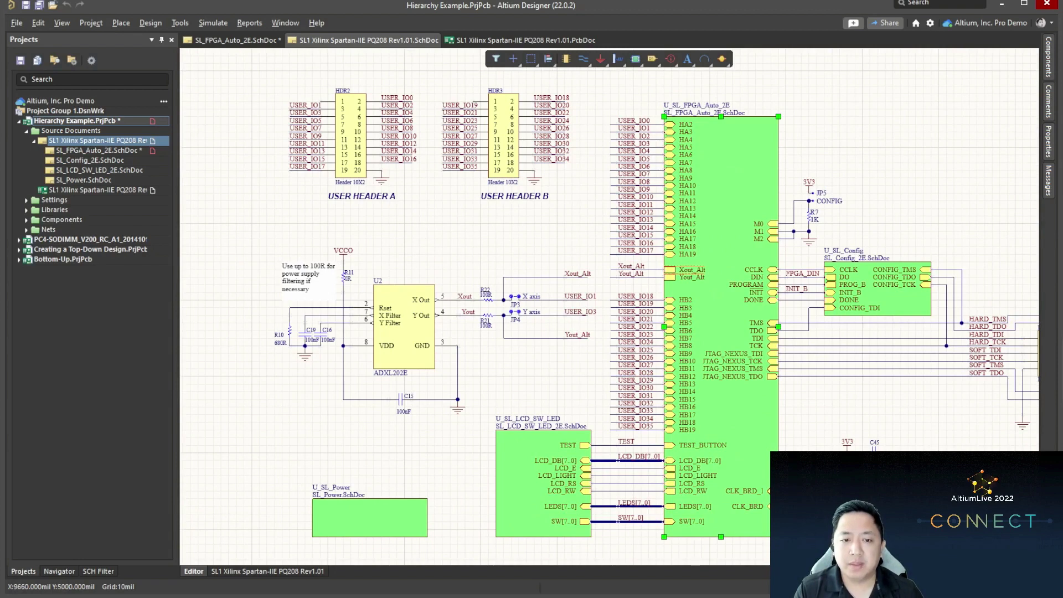
pyautogui.click(542, 483)
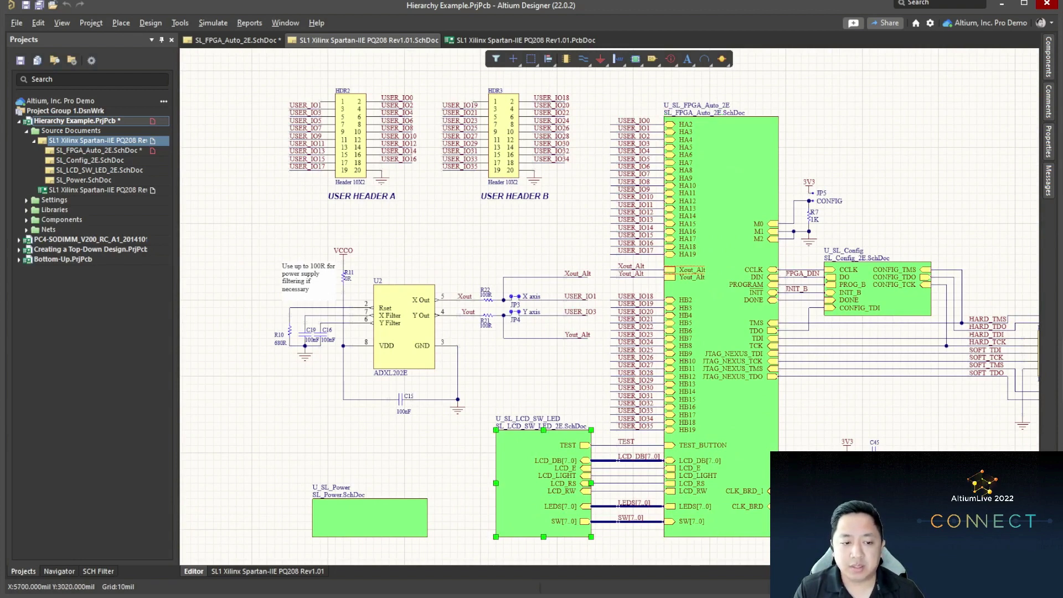
pyautogui.keyDown('shift'); pyautogui.click(878, 289); pyautogui.keyUp('shift')
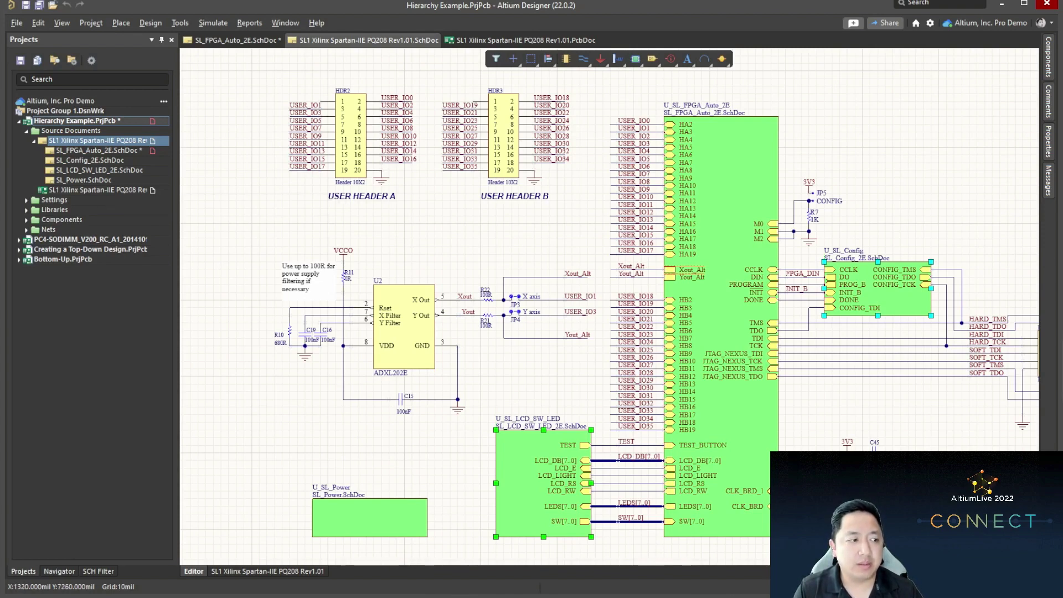
# Step: Open Sheet1.SchDoc of the PC4-SODIMM project and inspect the connector's net labels and the neighbouring circuits
pyautogui.click(19, 239)
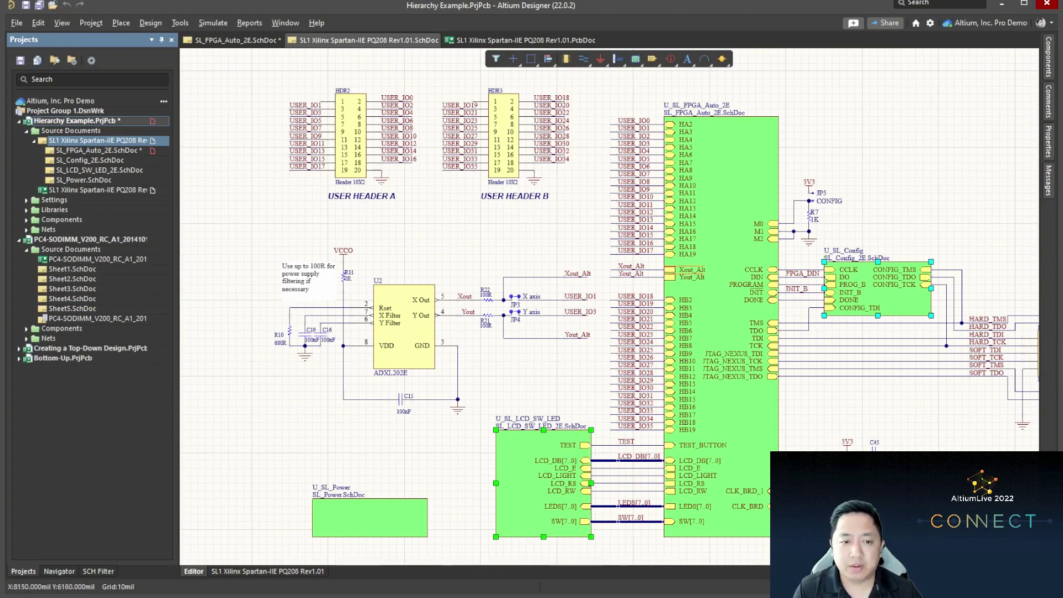
pyautogui.doubleClick(72, 269)
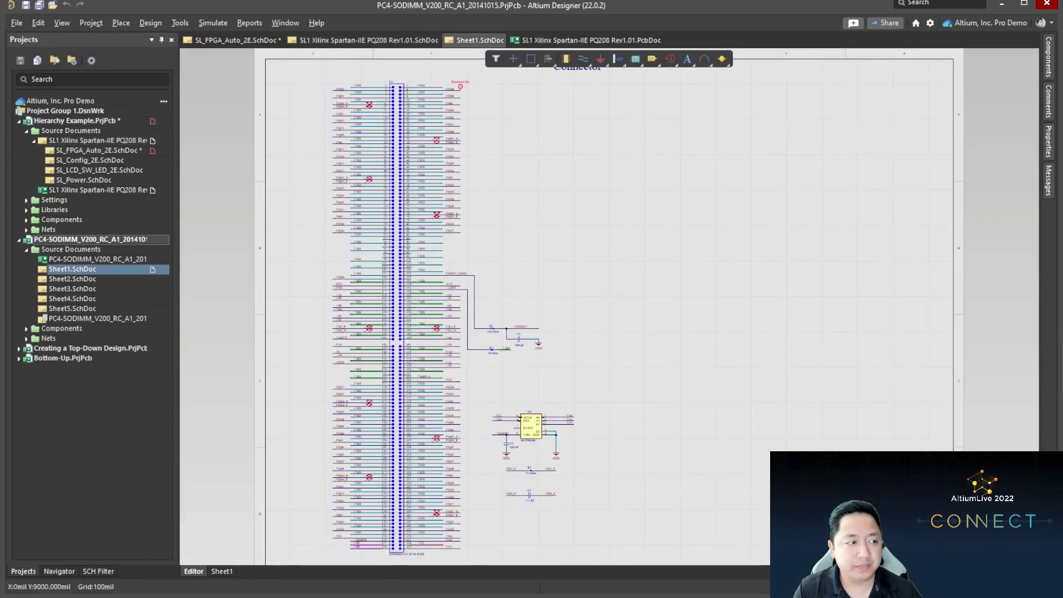
pyautogui.click(19, 121)
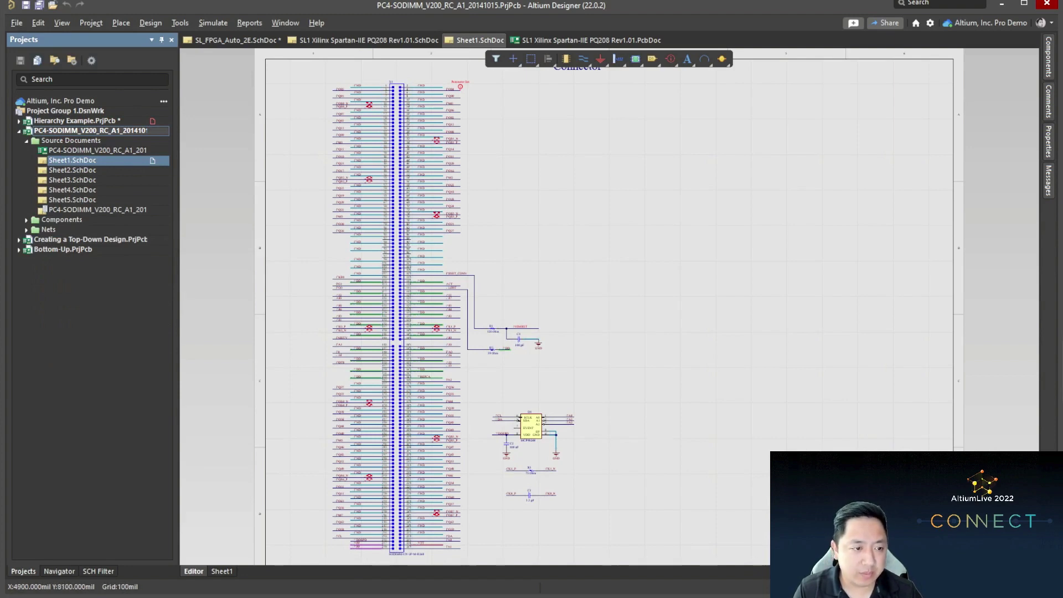
pyautogui.keyDown('ctrl'); pyautogui.scroll(3, 378, 138); pyautogui.keyUp('ctrl')
pyautogui.moveTo(487, 171); pyautogui.dragTo(474, 210, button='right')
pyautogui.moveTo(542, 487); pyautogui.dragTo(474, 188, button='right')
pyautogui.moveTo(651, 368); pyautogui.dragTo(605, 239, button='right')
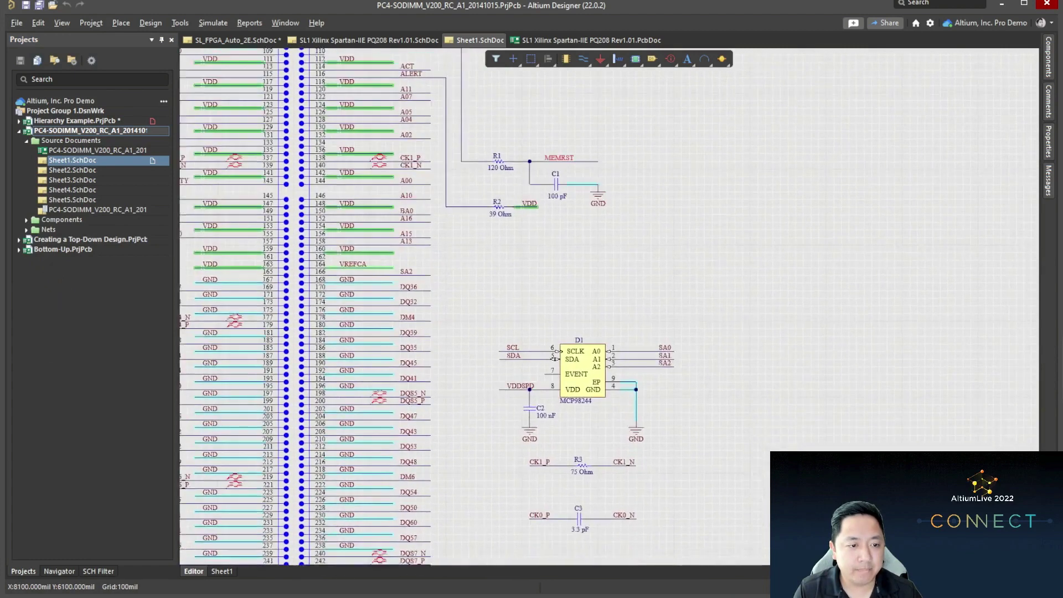
pyautogui.scroll(-3, 609, 307)
# Step: View the remaining PC4-SODIMM schematics one by one, from Sheet2.SchDoc through Sheet5.SchDoc
pyautogui.doubleClick(72, 170)
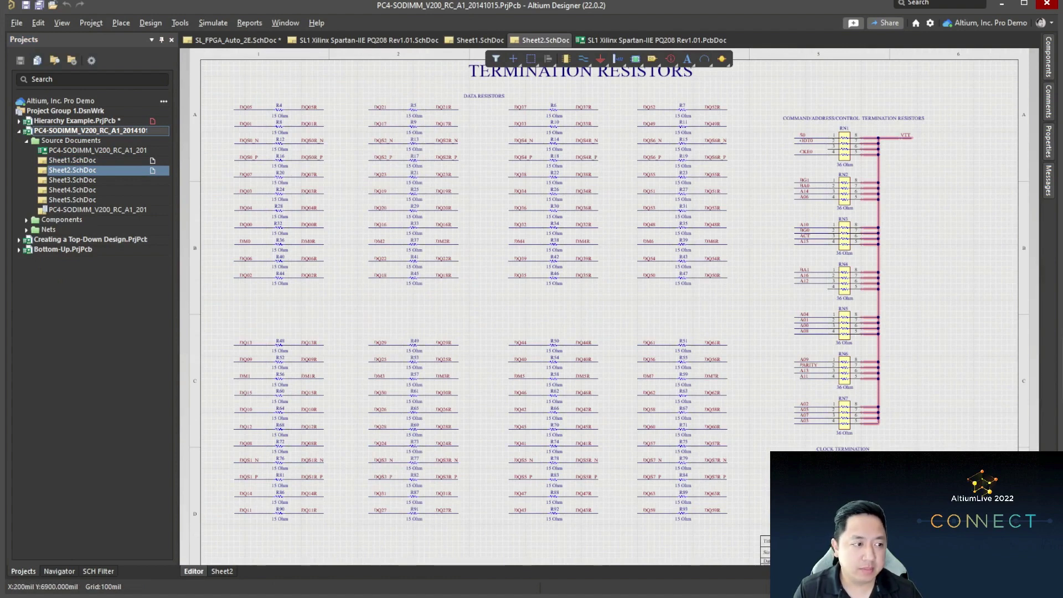
pyautogui.click(72, 180)
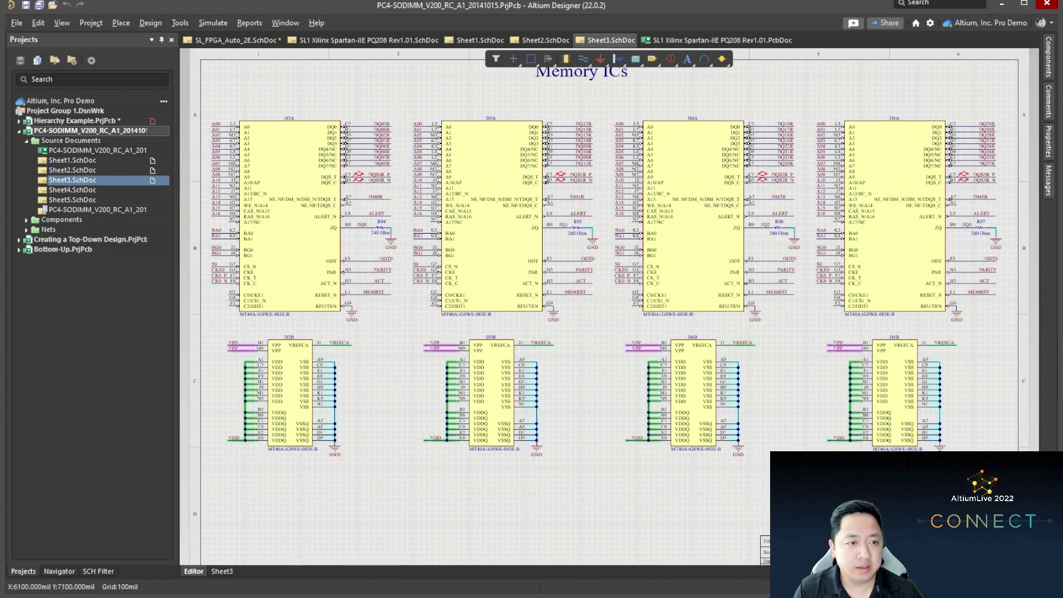
pyautogui.doubleClick(72, 190)
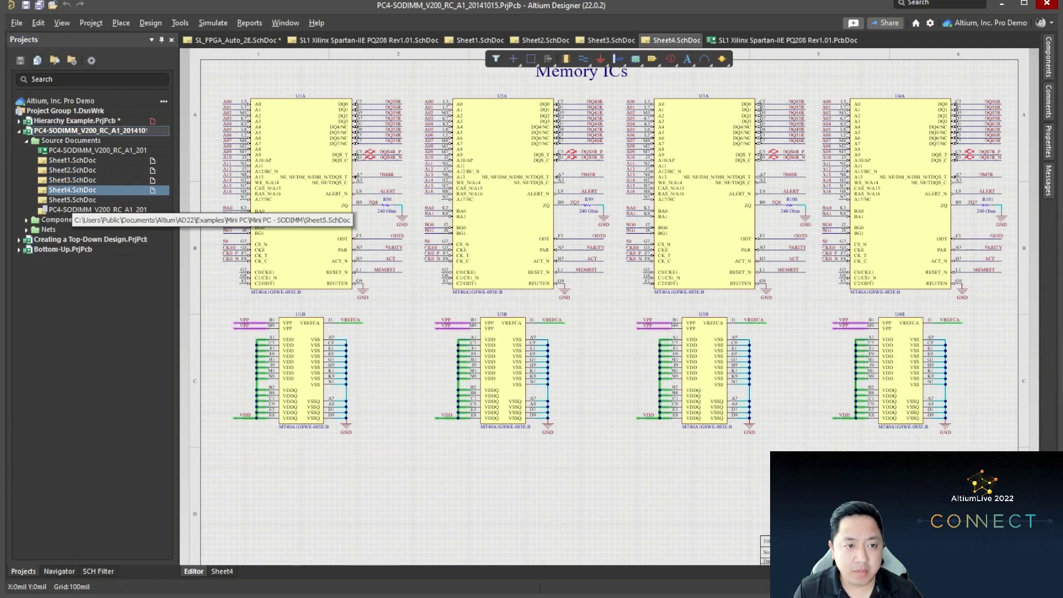
pyautogui.click(72, 200)
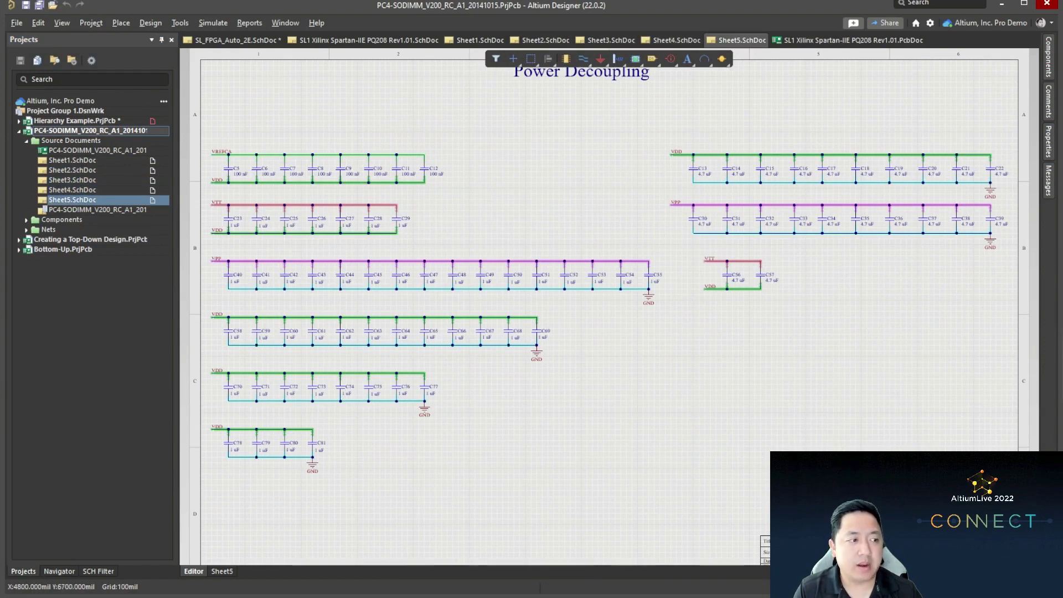
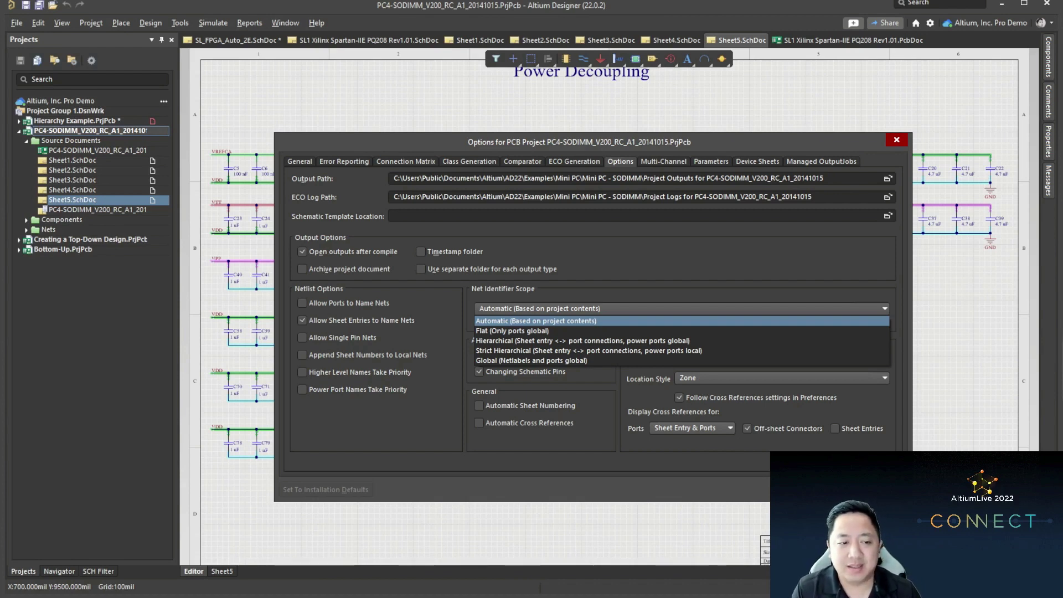
# Step: Review the Net Identifier Scope choices in the PC4-SODIMM project options, from Flat to Global, and leave without changing the scope
pyautogui.press('Down')
pyautogui.press('Down')
pyautogui.press('Down')
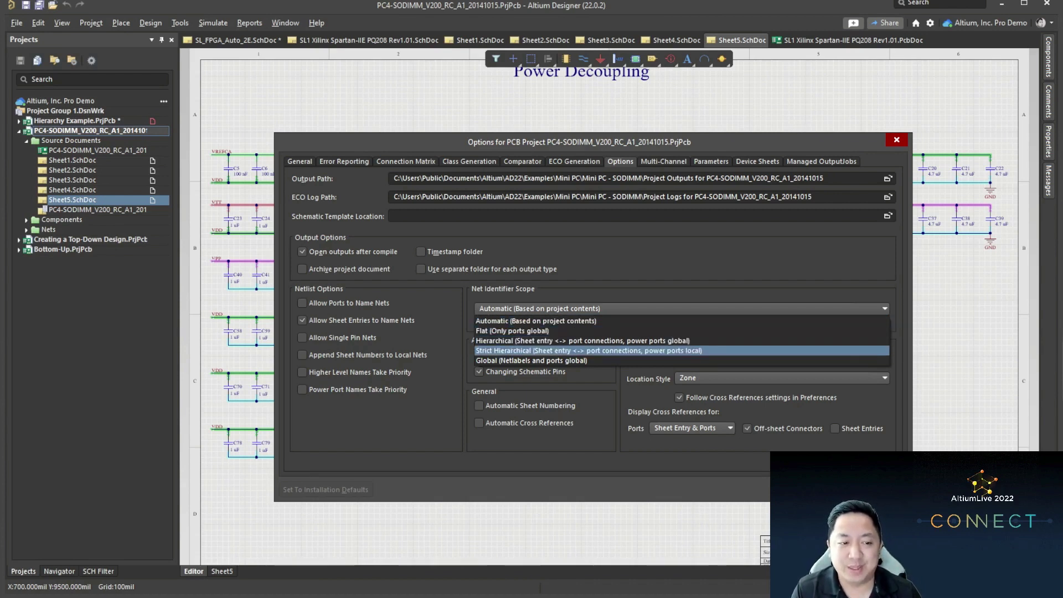
pyautogui.press('Up')
pyautogui.press('Up')
pyautogui.press('Down')
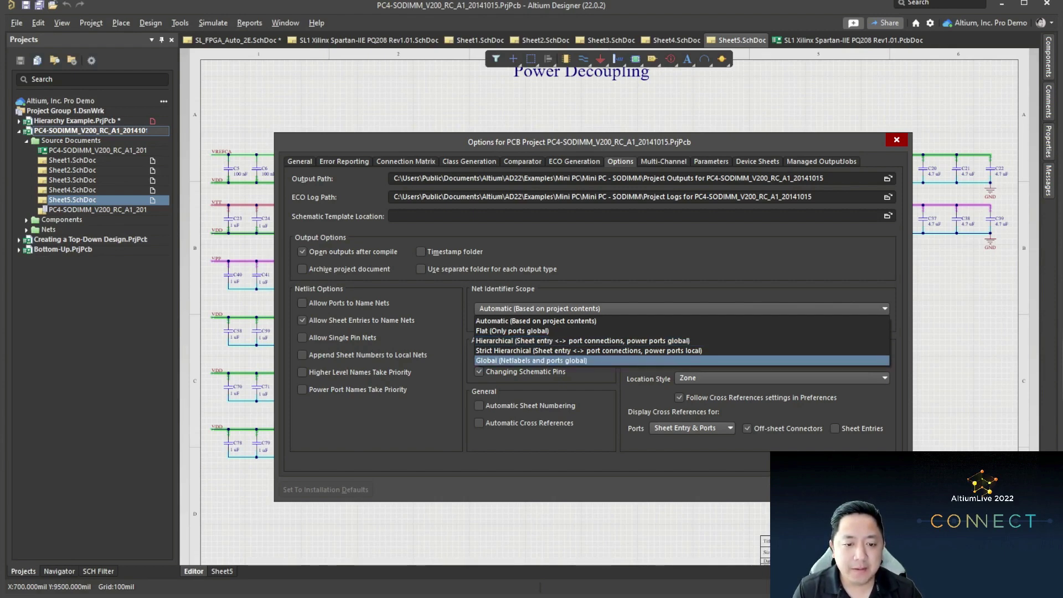
pyautogui.press('Escape')
pyautogui.press('Escape')
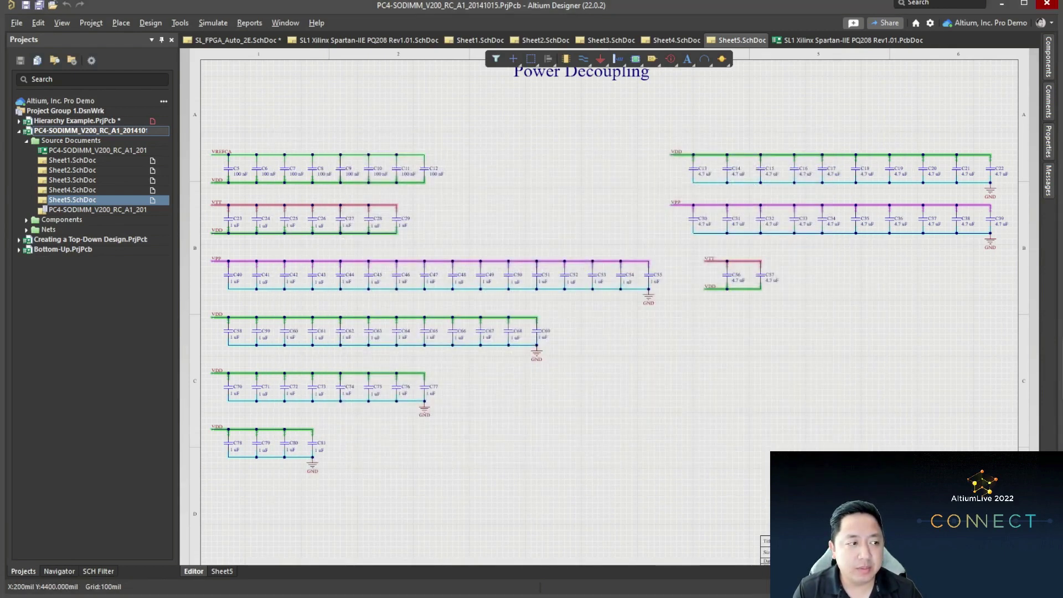
# Step: Collapse the Hierarchy Example and PC4-SODIMM projects and open Top Level.SchDoc from the Creating a Top-Down Design project
pyautogui.click(19, 130)
pyautogui.click(19, 121)
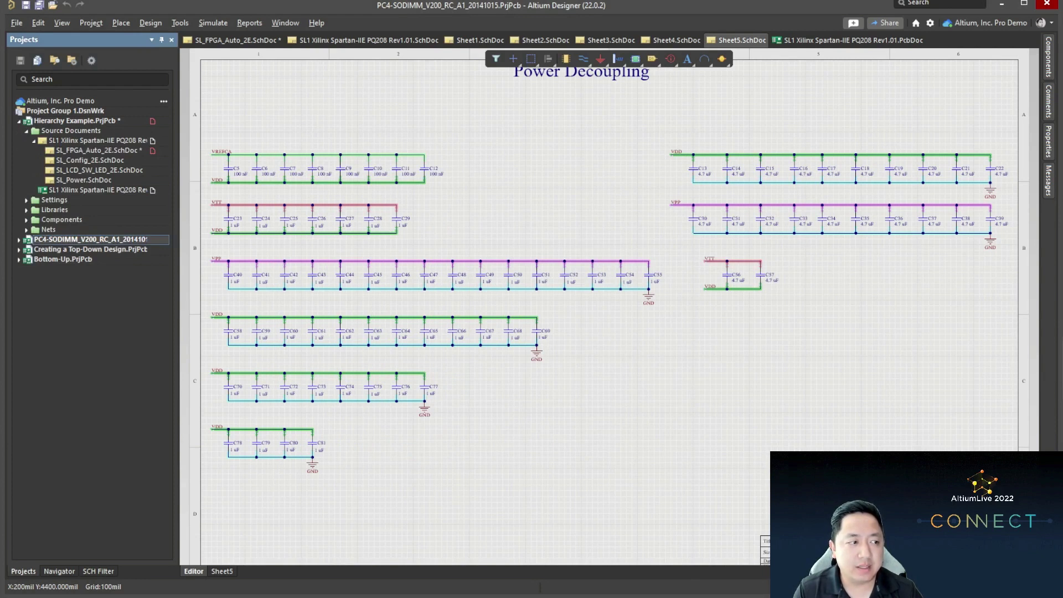
pyautogui.click(19, 120)
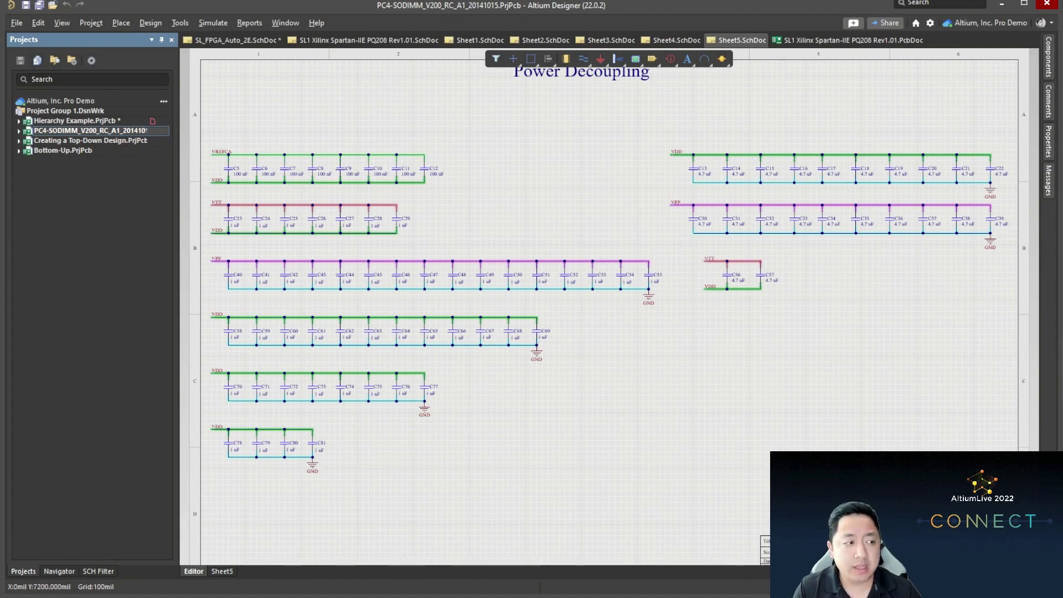
pyautogui.click(19, 141)
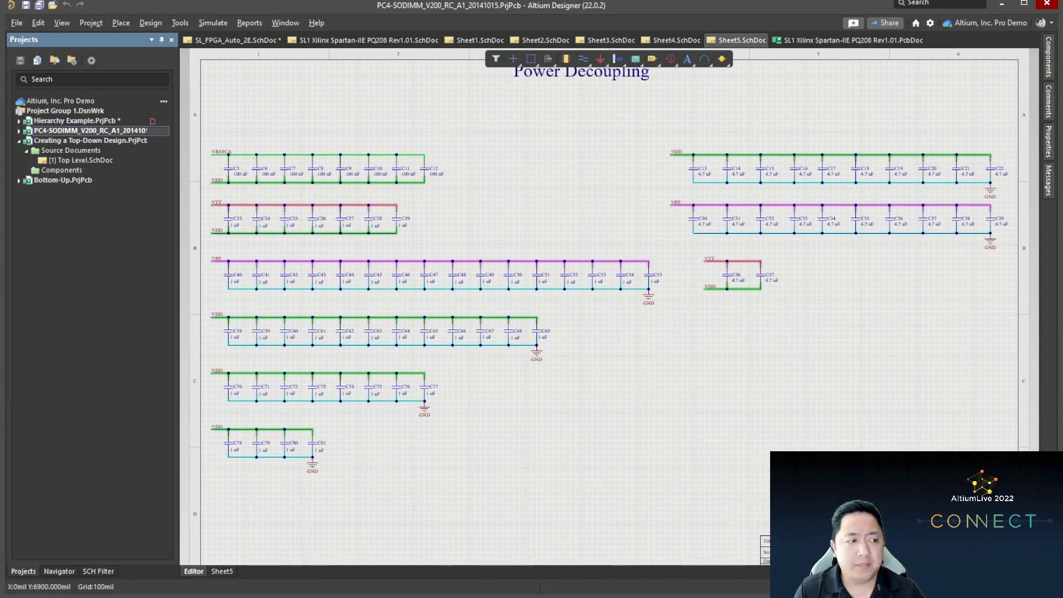
pyautogui.click(80, 160)
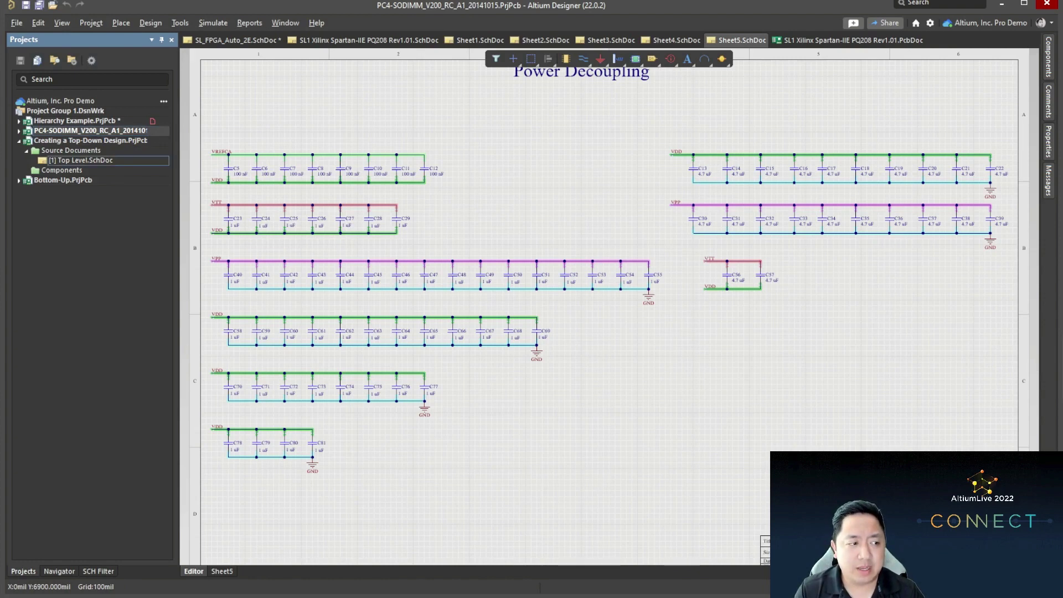
pyautogui.doubleClick(80, 160)
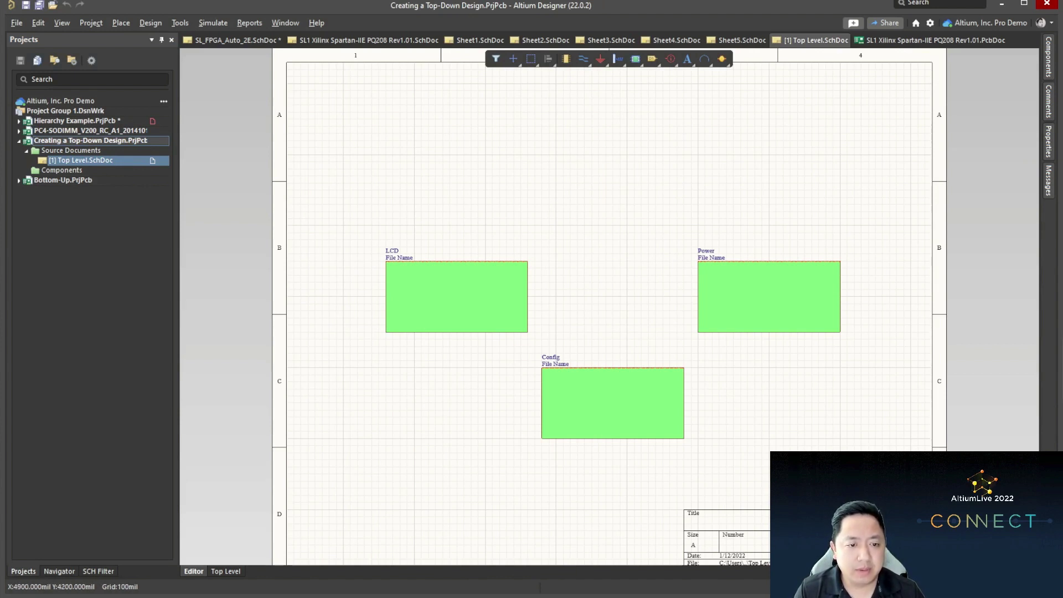
# Step: Examine the object placement commands and the existing LCD, Power and Config sheet symbols on the Top Level sheet
pyautogui.click(120, 23)
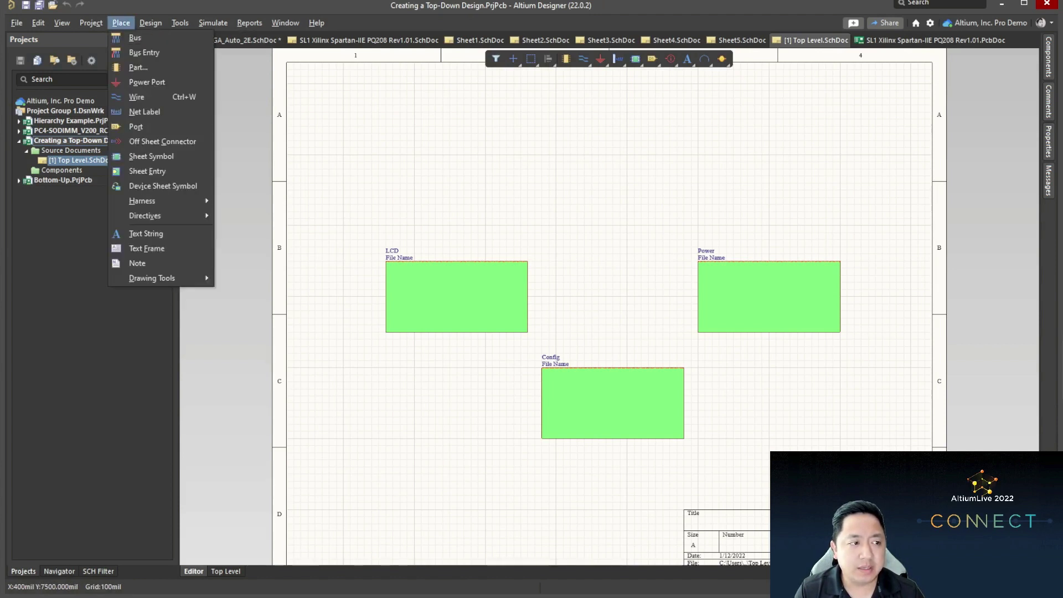
pyautogui.keyDown('ctrl'); pyautogui.scroll(2, 584, 302); pyautogui.keyUp('ctrl')
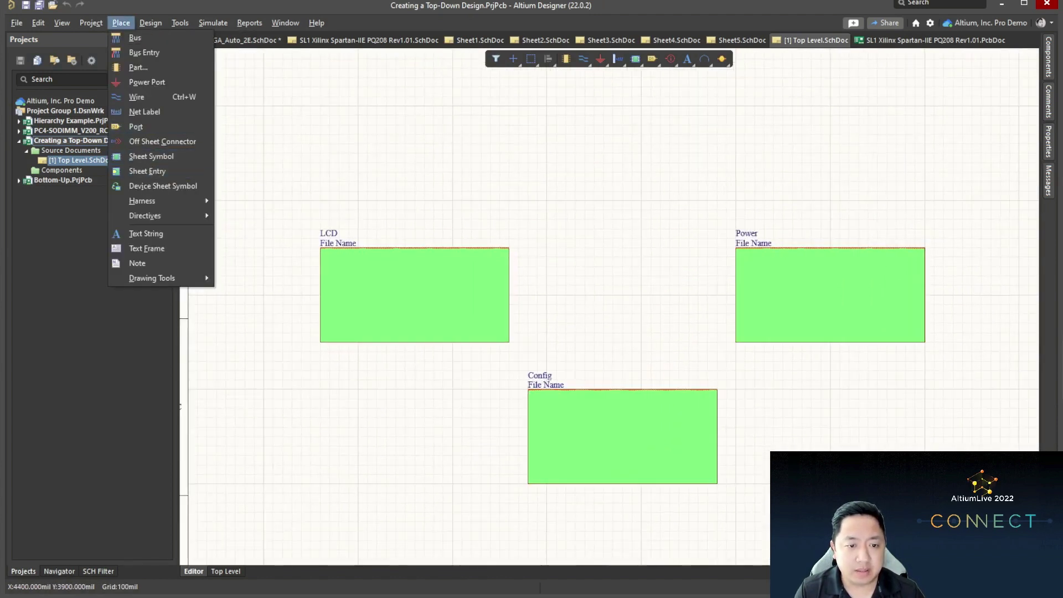
pyautogui.click(415, 295)
pyautogui.click(831, 266)
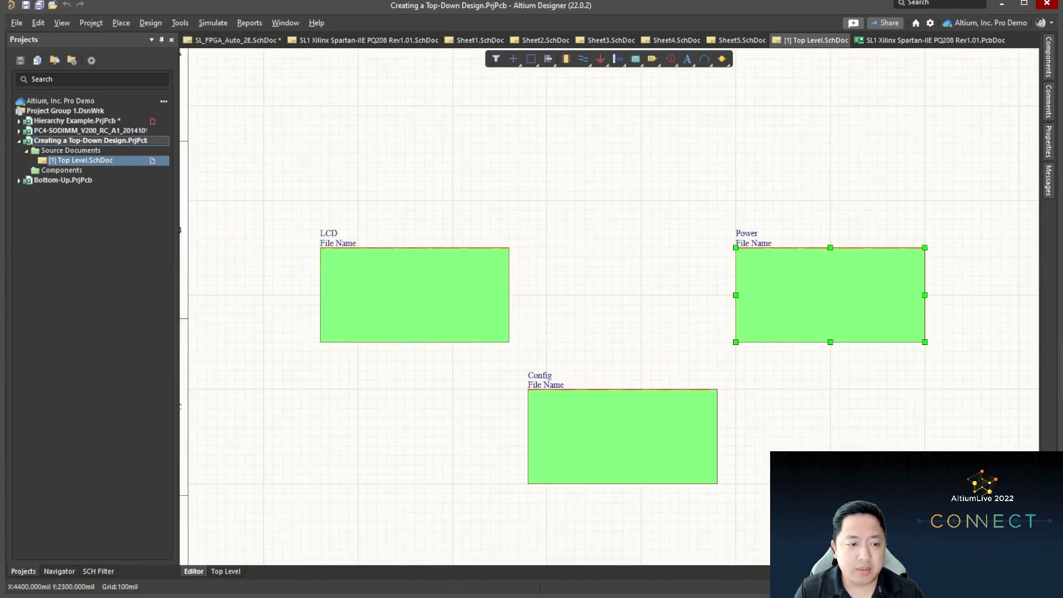
pyautogui.click(622, 445)
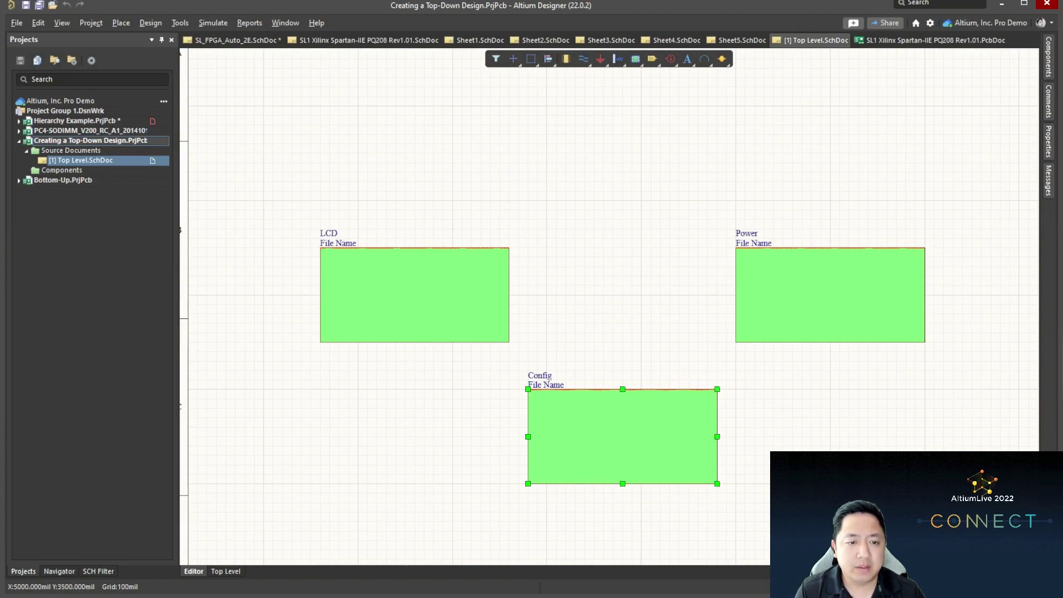
# Step: Place a new sheet symbol about 2200 mil wide and 1300 mil high above the Config symbol, between LCD and Power
pyautogui.click(121, 23)
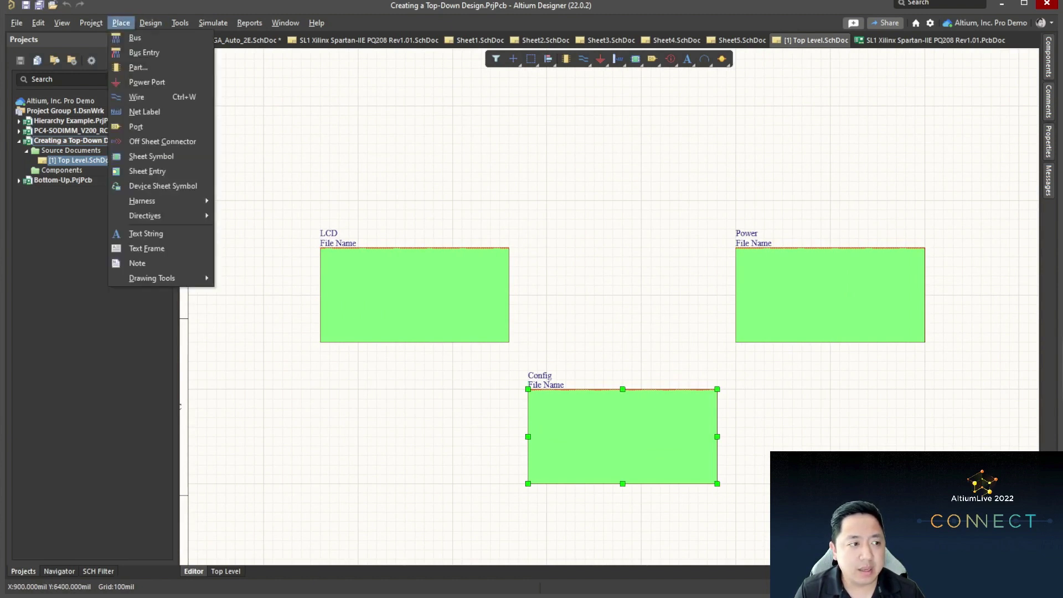
pyautogui.click(151, 157)
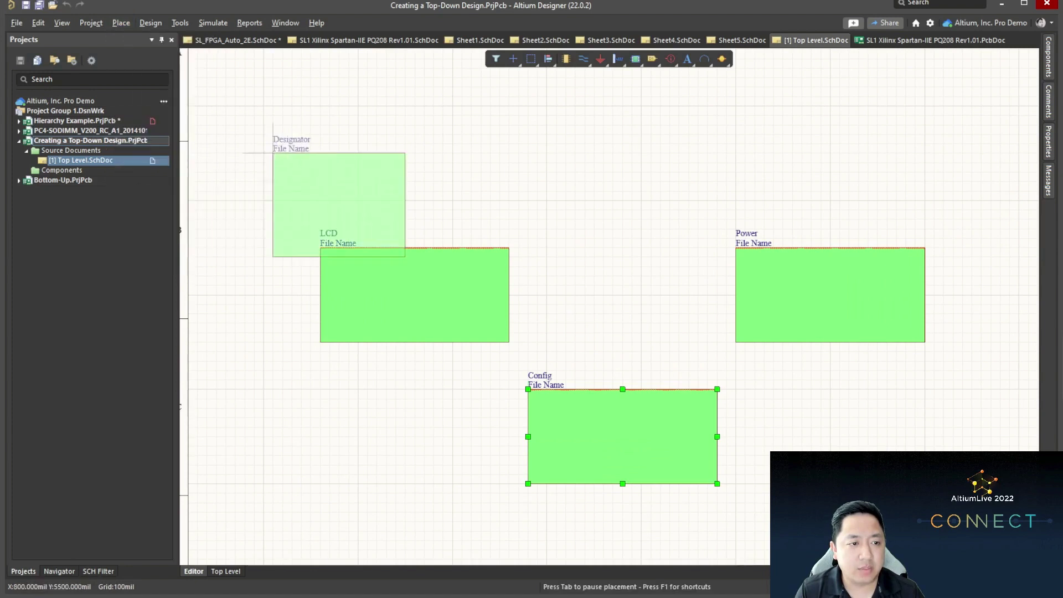
pyautogui.click(509, 105)
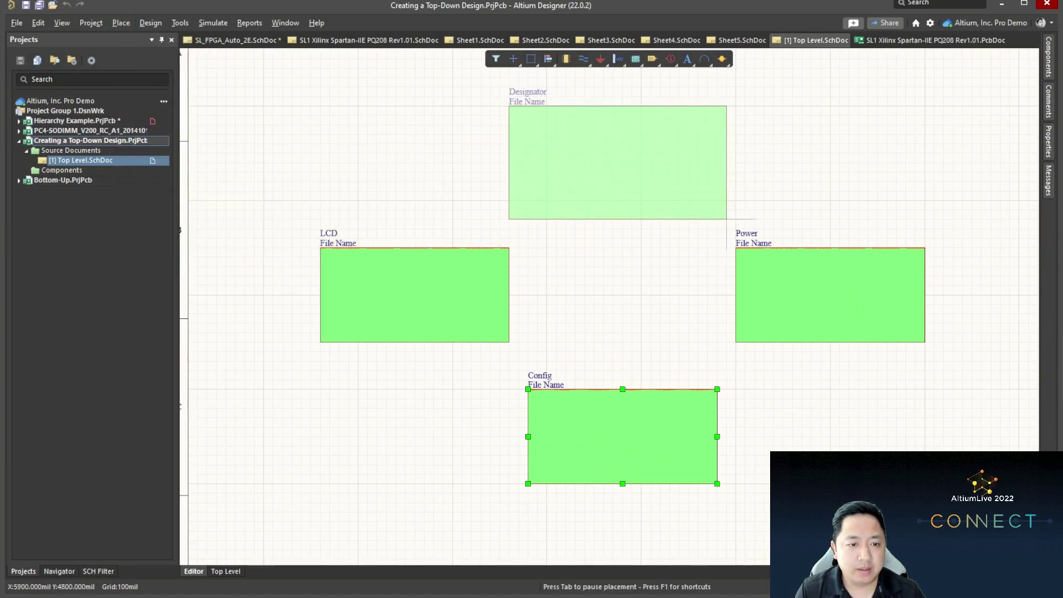
pyautogui.click(717, 228)
pyautogui.press('Escape')
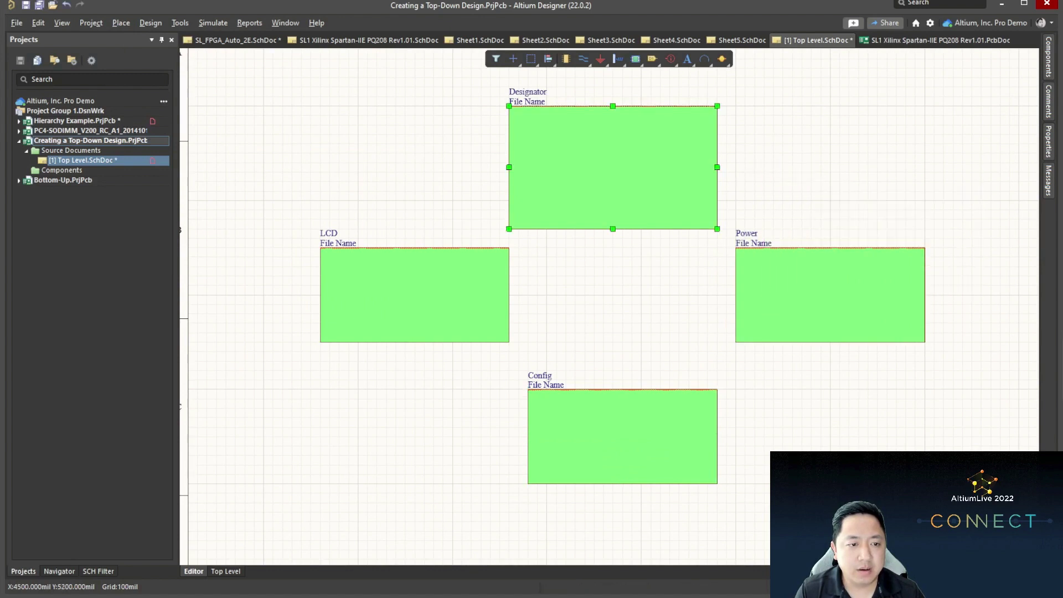
# Step: Set the new sheet symbol's designator to FPGA and reselect the symbol on the sheet
pyautogui.doubleClick(594, 182)
pyautogui.click(919, 198)
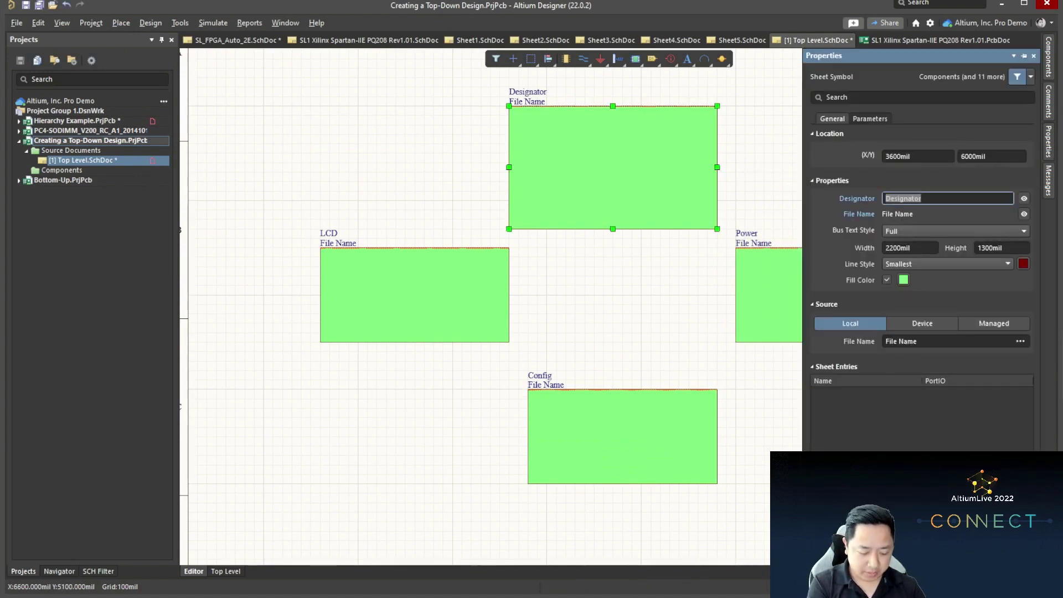
pyautogui.write('FPGA')
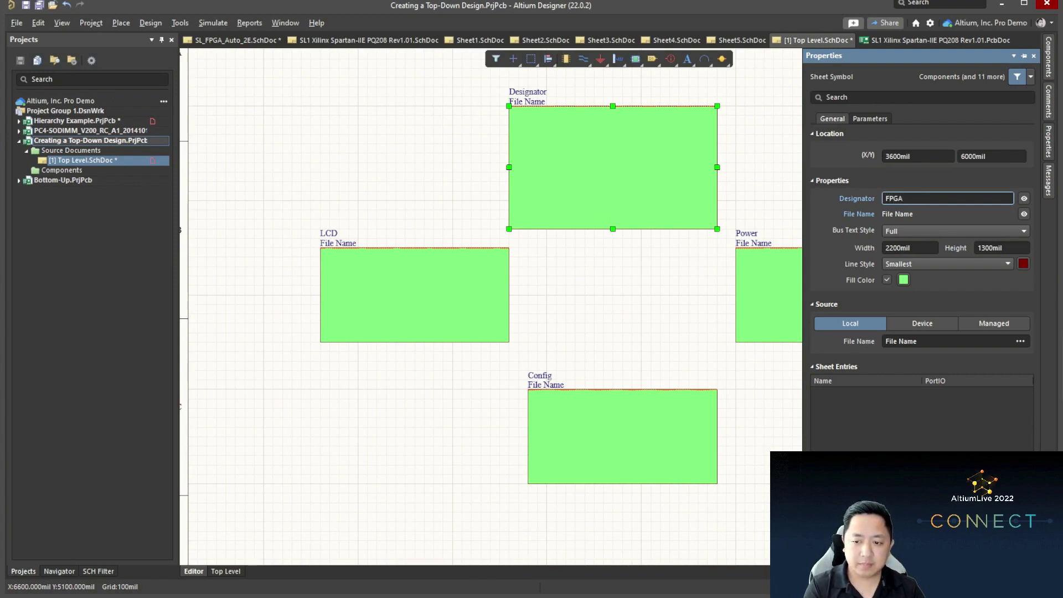
pyautogui.press('Return')
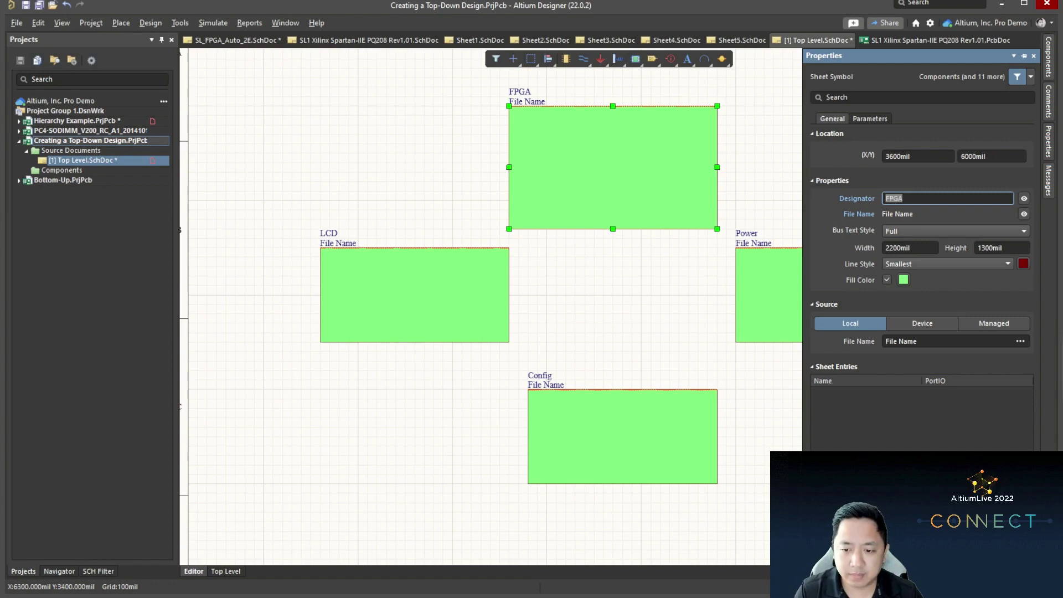
pyautogui.click(736, 370)
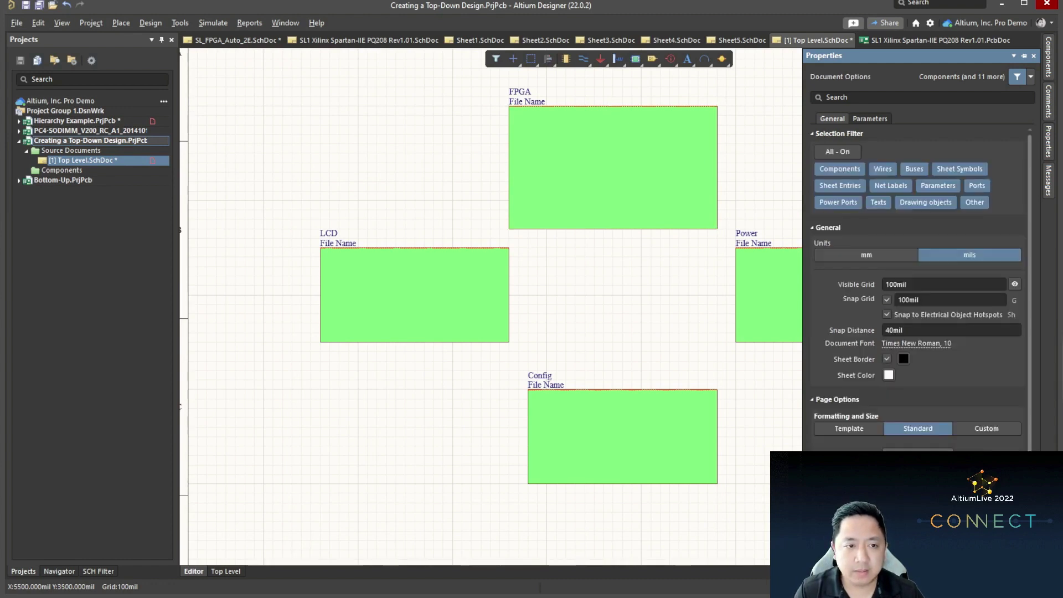
pyautogui.click(585, 171)
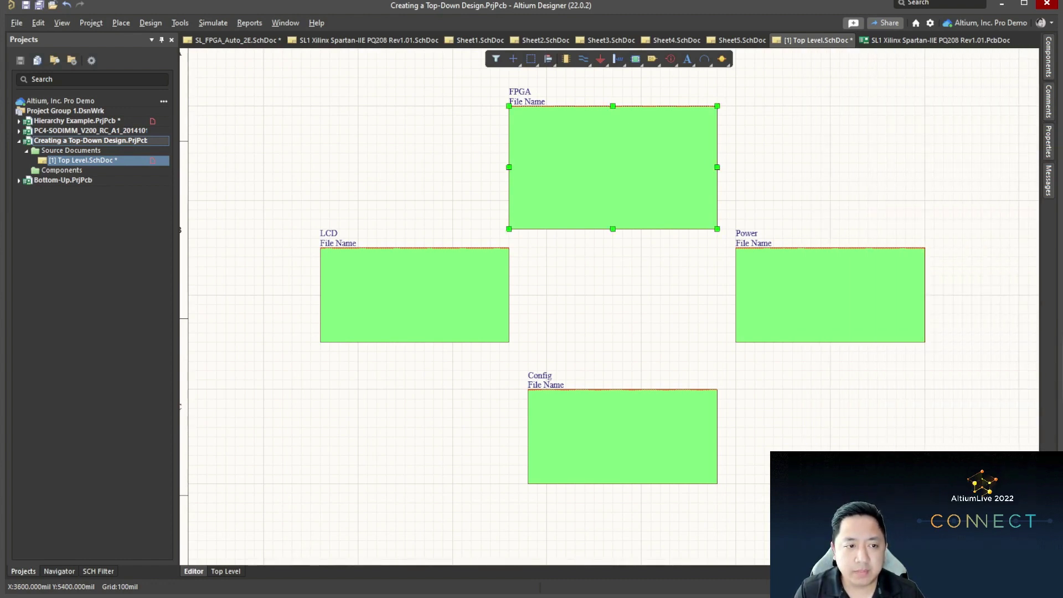
# Step: Narrow the FPGA sheet symbol to match Config's width and place a sheet entry named Input on its left edge
pyautogui.moveTo(509, 167); pyautogui.dragTo(527, 167)
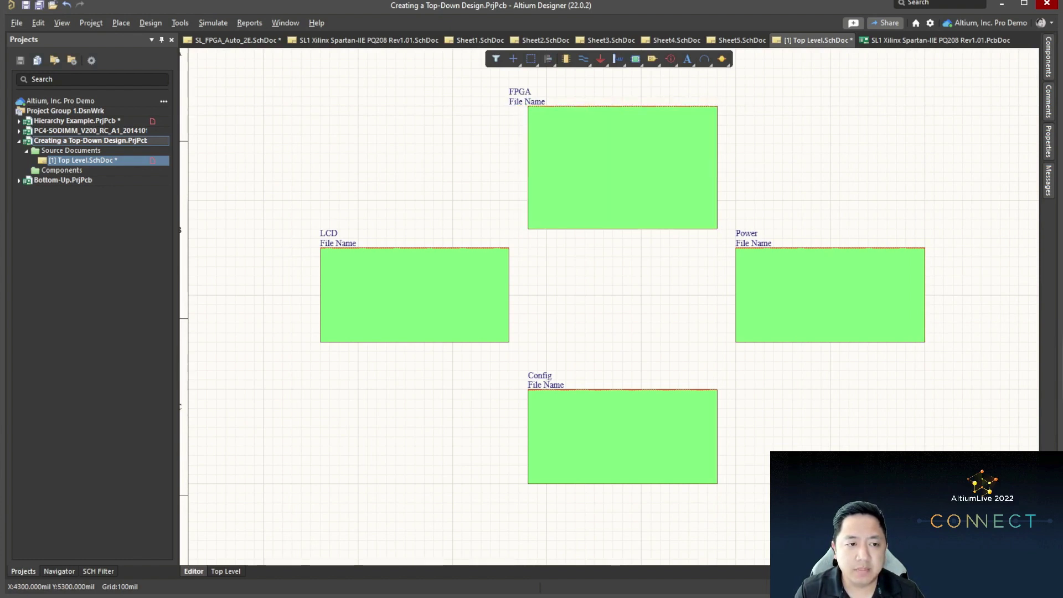
pyautogui.click(121, 22)
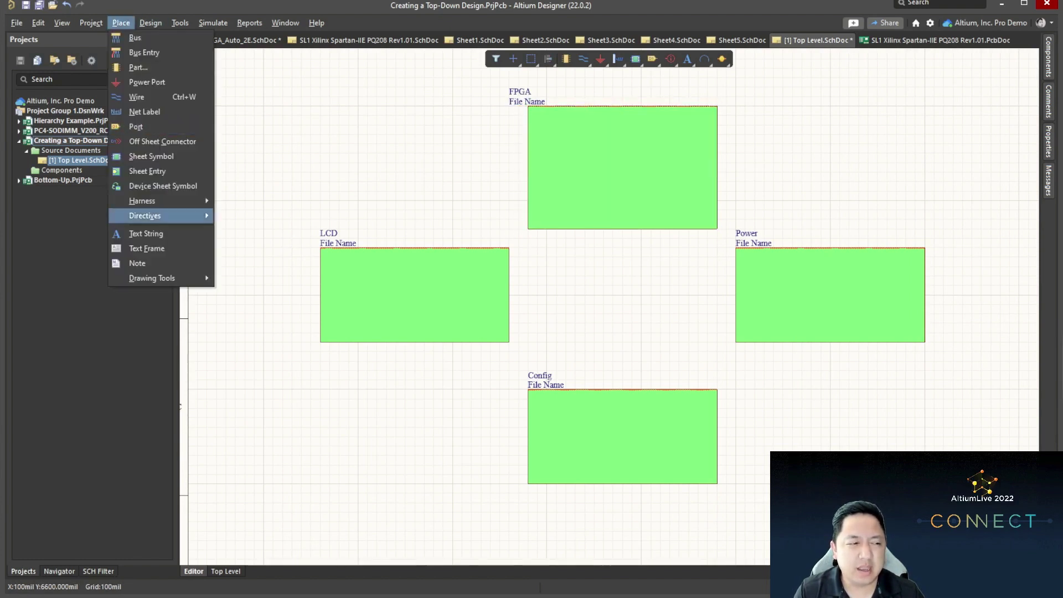
pyautogui.moveTo(155, 201)
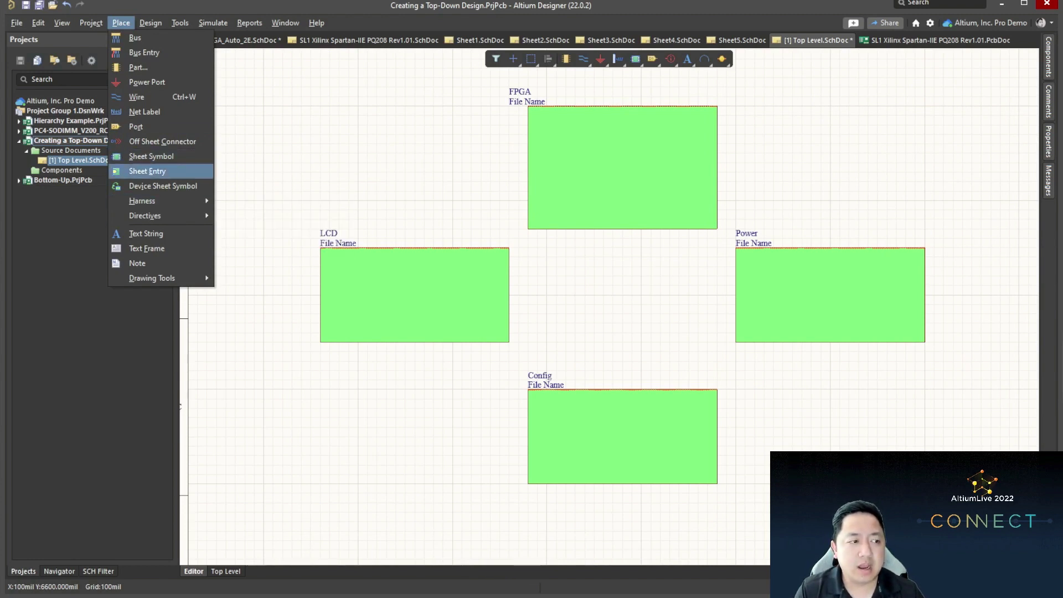
pyautogui.click(147, 171)
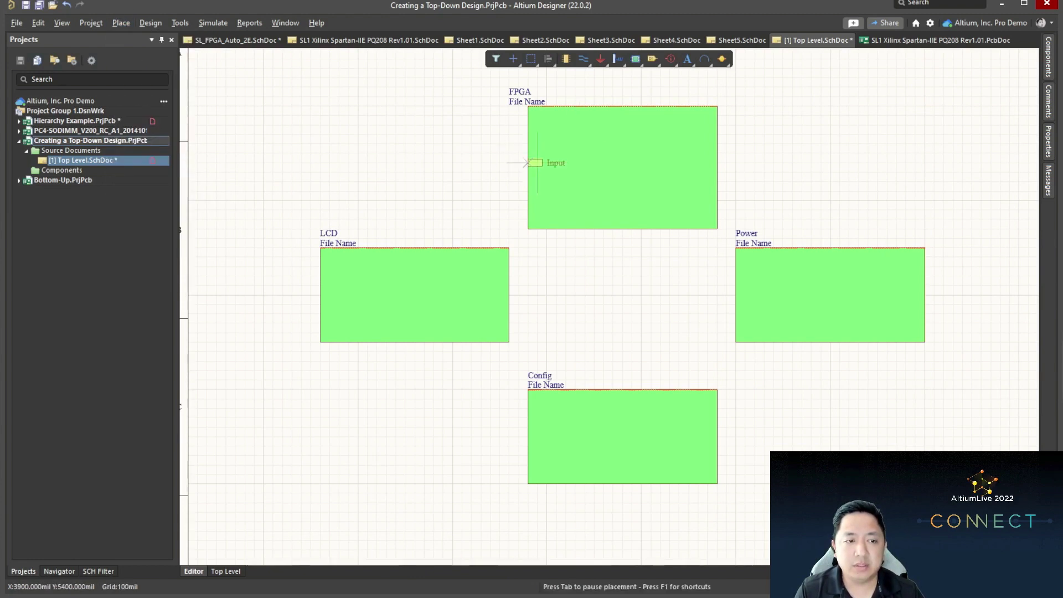
pyautogui.click(527, 163)
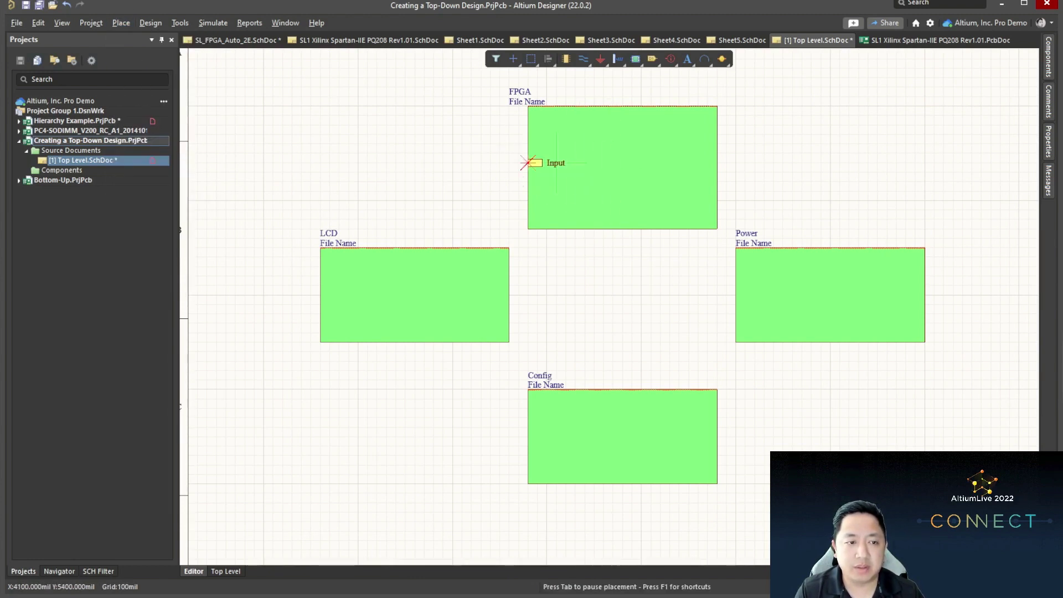
# Step: Place a sheet entry named Output with I/O type Output on the FPGA symbol's right edge, level with the Input entry
pyautogui.press('Tab')
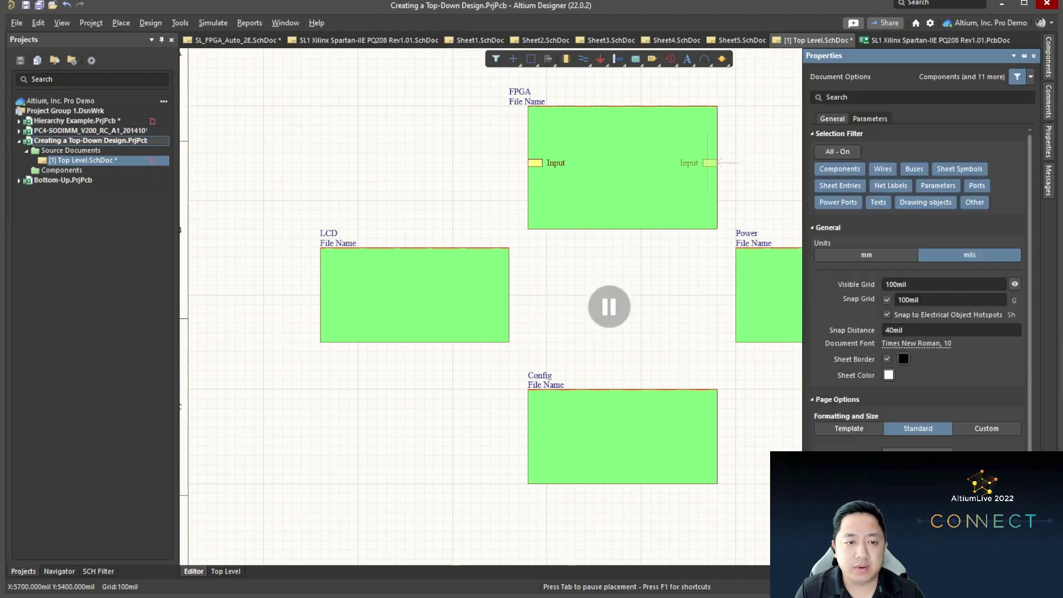
pyautogui.write('Output')
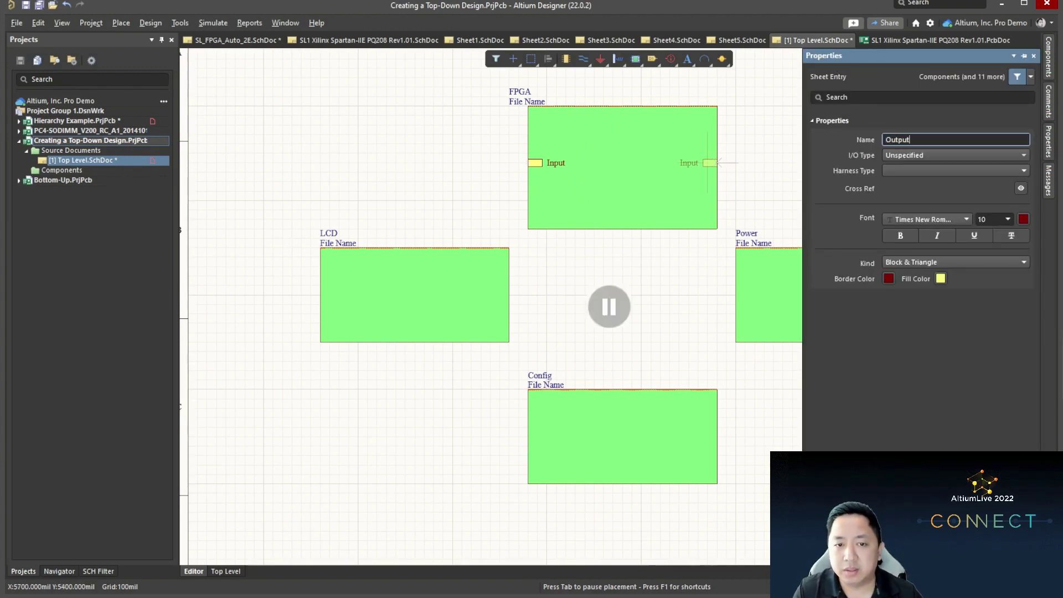
pyautogui.click(955, 155)
pyautogui.press('Down')
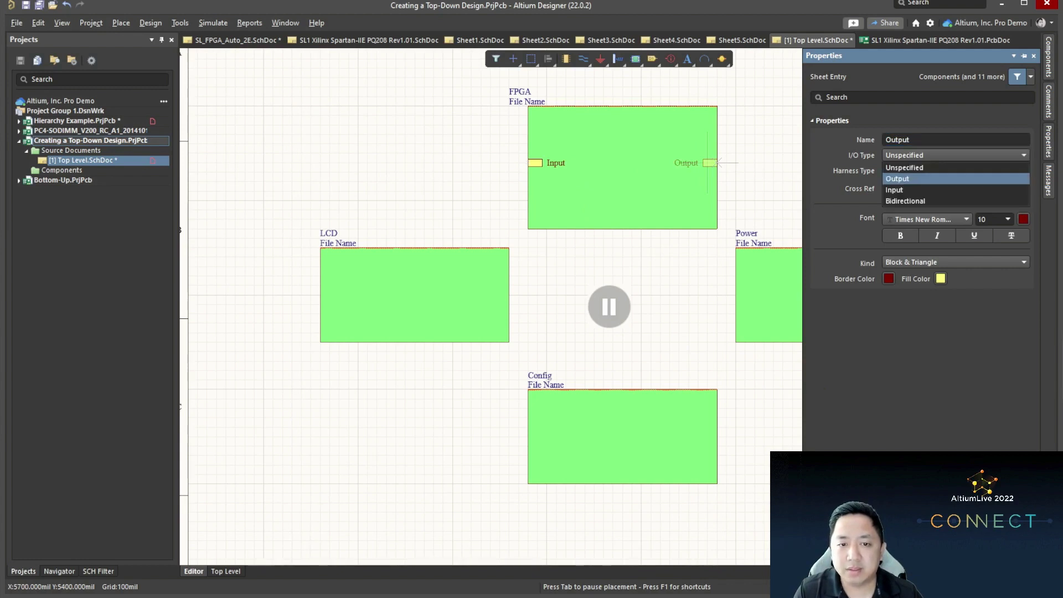
pyautogui.press('Return')
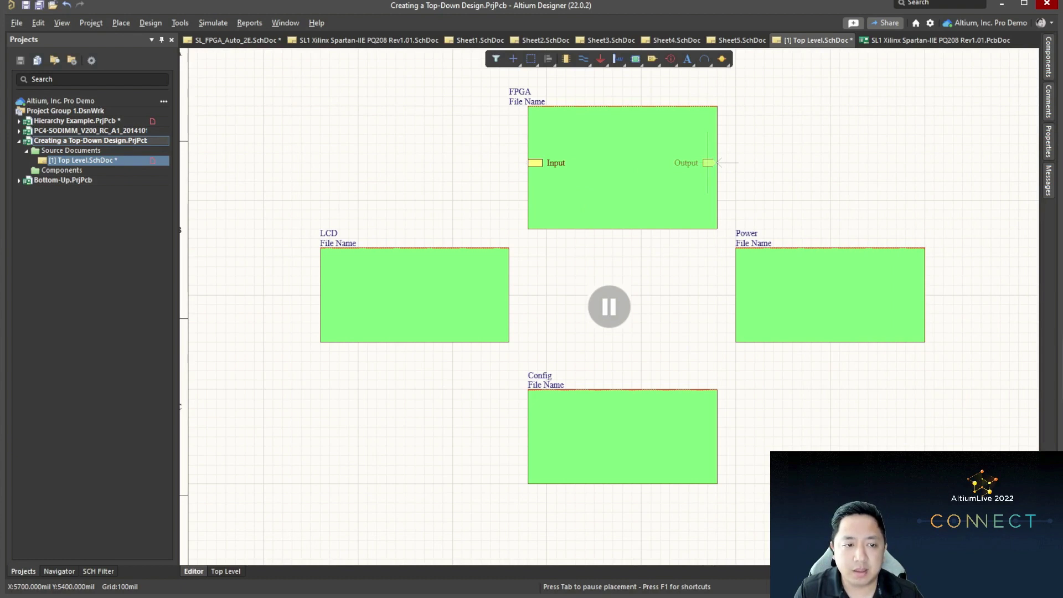
pyautogui.press('Return')
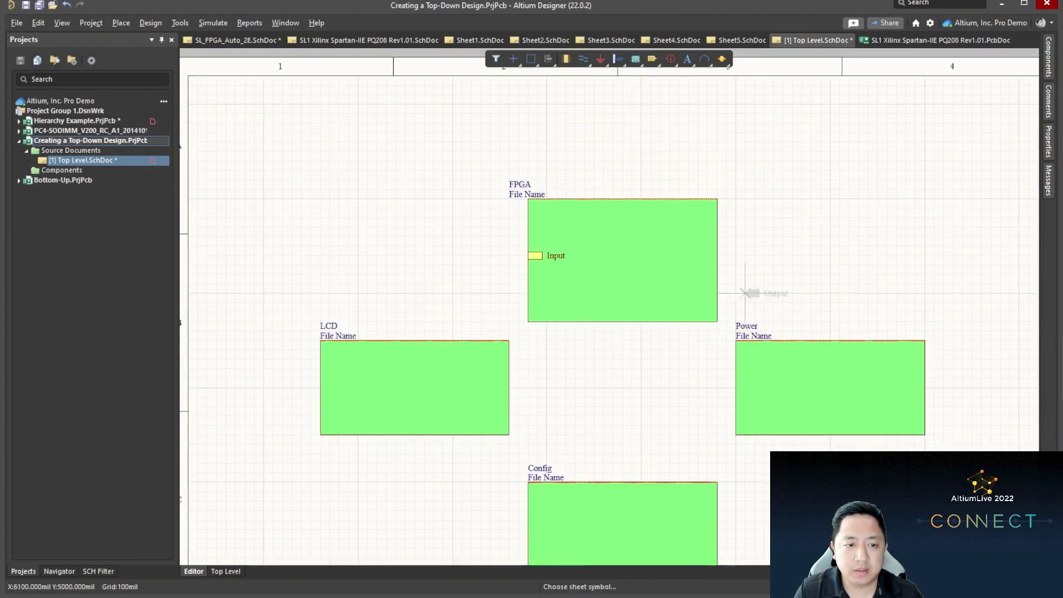
pyautogui.click(717, 256)
pyautogui.rightClick(735, 255)
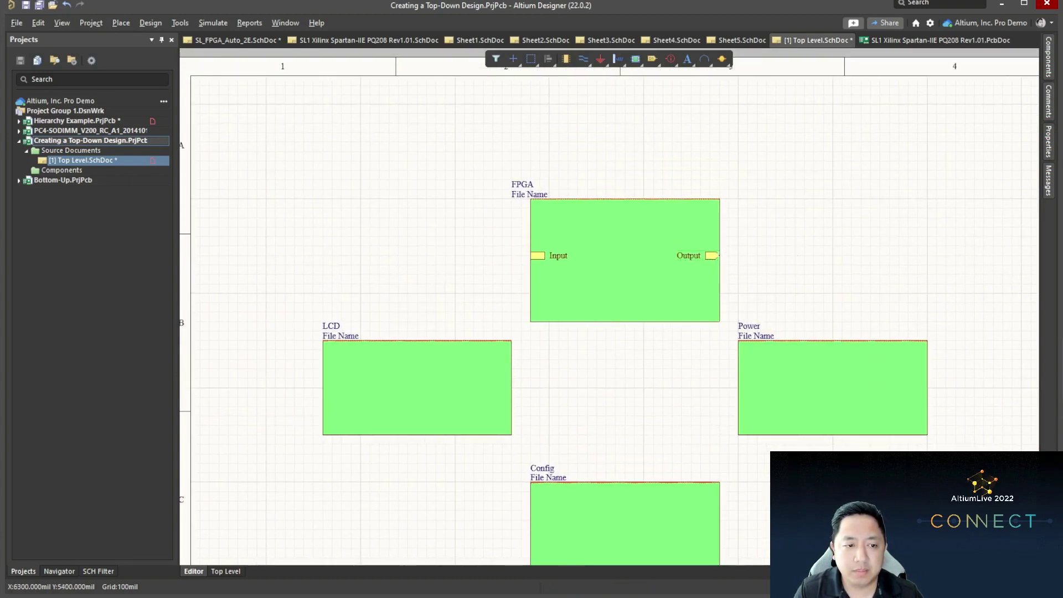
# Step: Set the I/O type of the FPGA symbol's Input sheet entry to Input
pyautogui.doubleClick(540, 255)
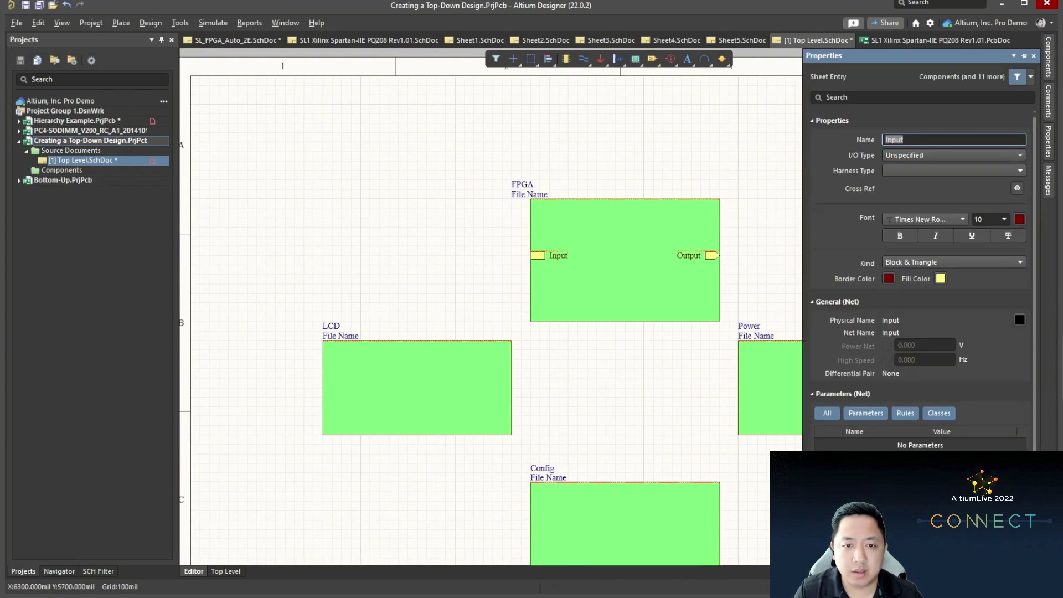
pyautogui.click(952, 155)
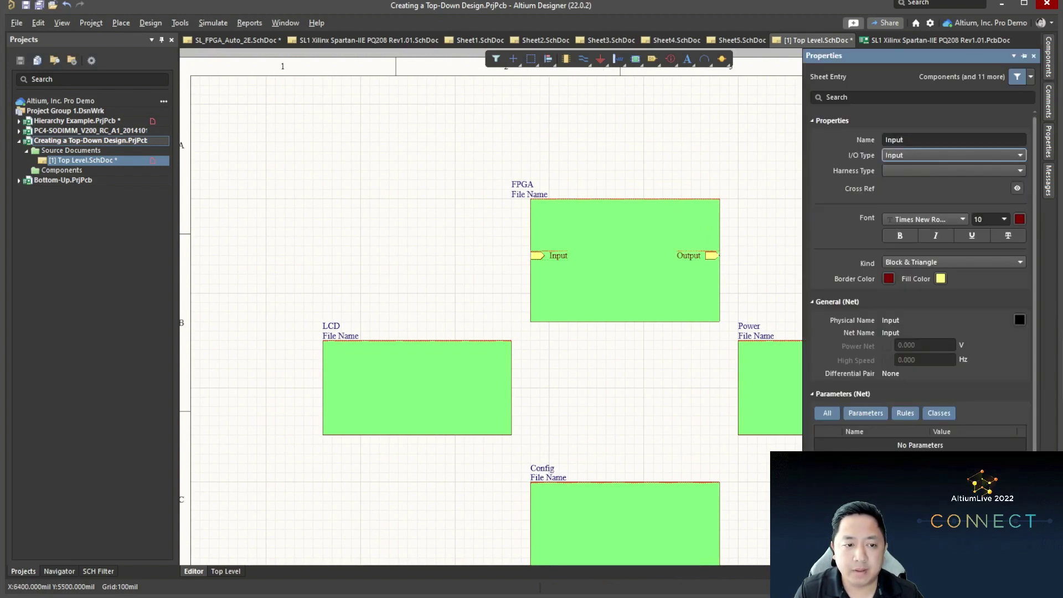
pyautogui.click(776, 245)
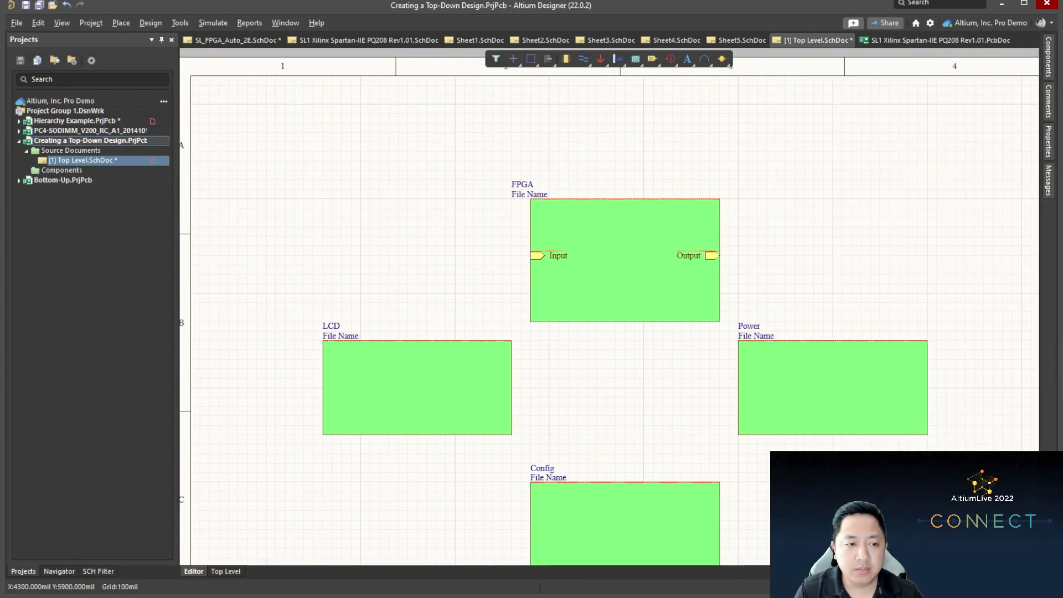
# Step: Create a child schematic sheet from the FPGA sheet symbol
pyautogui.rightClick(608, 246)
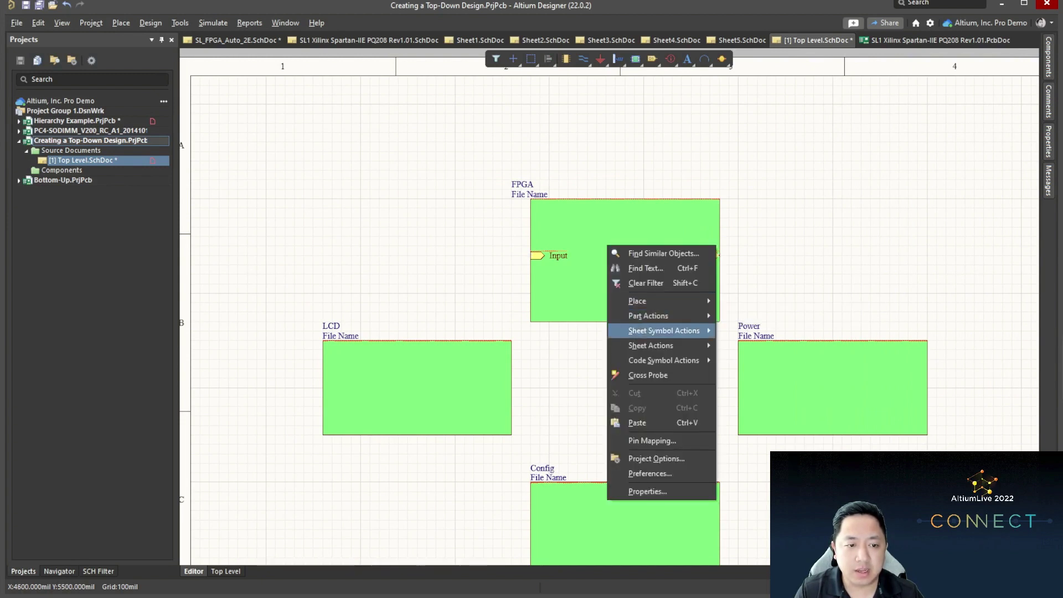
pyautogui.moveTo(664, 330)
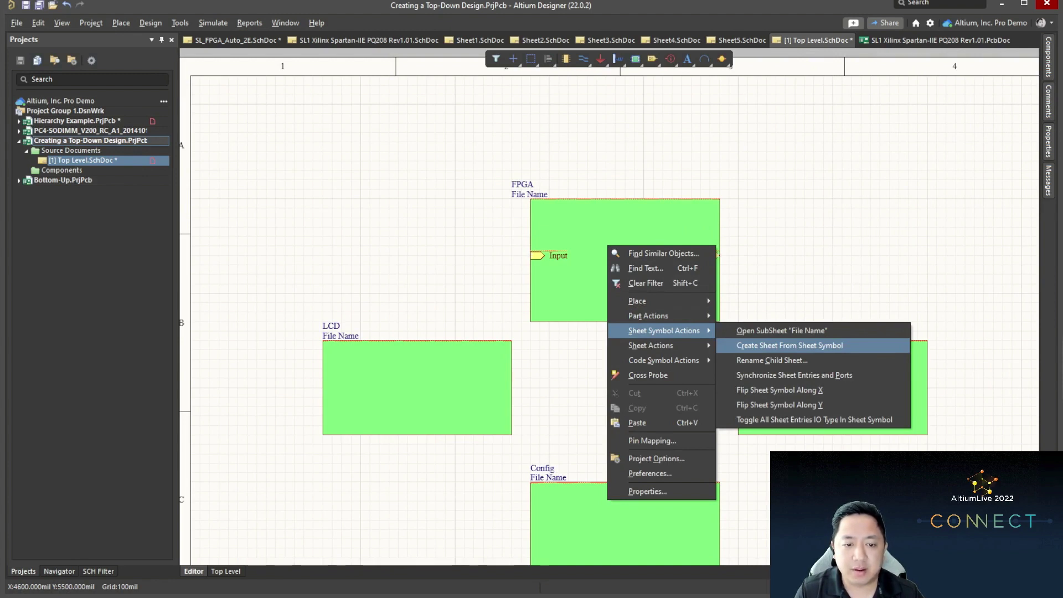
pyautogui.click(789, 346)
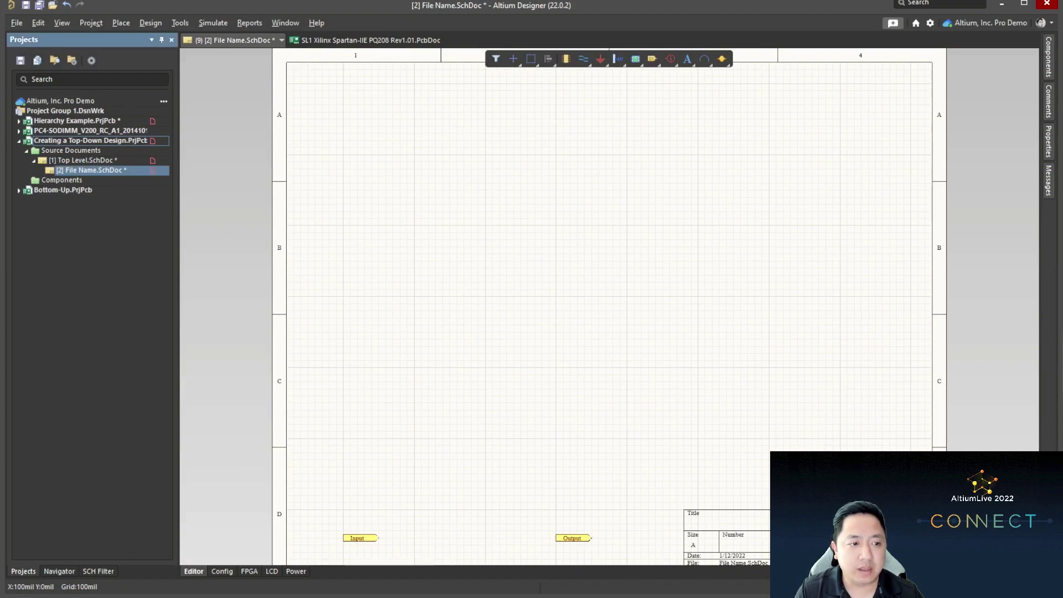
# Step: Move the generated Input and Output ports to the middle of the child sheet and delete both
pyautogui.moveTo(323, 473); pyautogui.dragTo(715, 310)
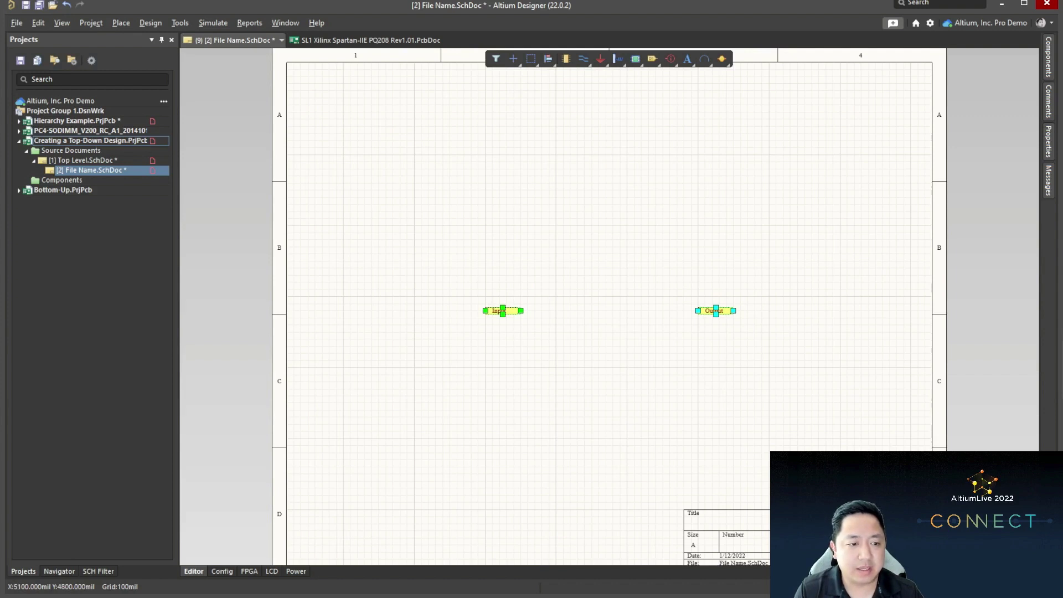
pyautogui.press('Escape')
pyautogui.moveTo(435, 249); pyautogui.dragTo(885, 434)
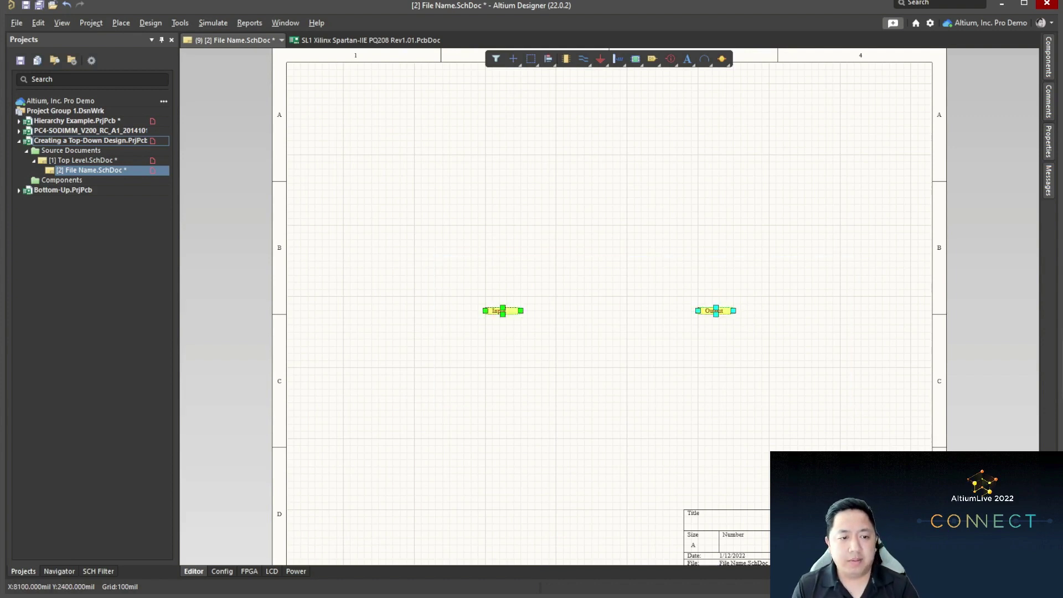
pyautogui.press('Delete')
# Step: Open SL_FPGA_Auto_2E.SchDoc from the Hierarchy Example project and copy its large XC2S300E-6PQ208C component
pyautogui.click(19, 130)
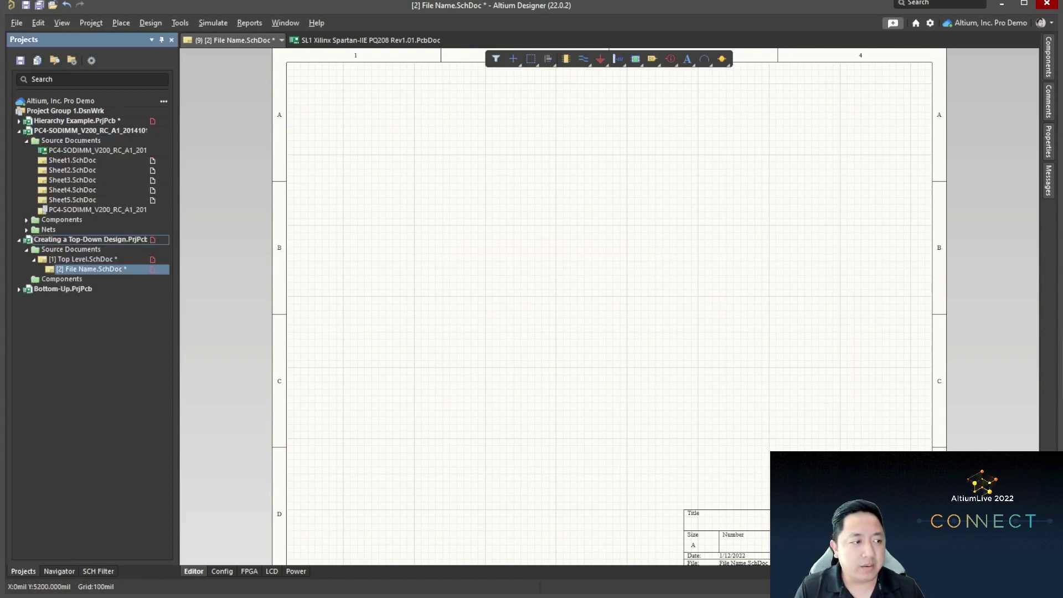
pyautogui.click(19, 121)
pyautogui.click(98, 150)
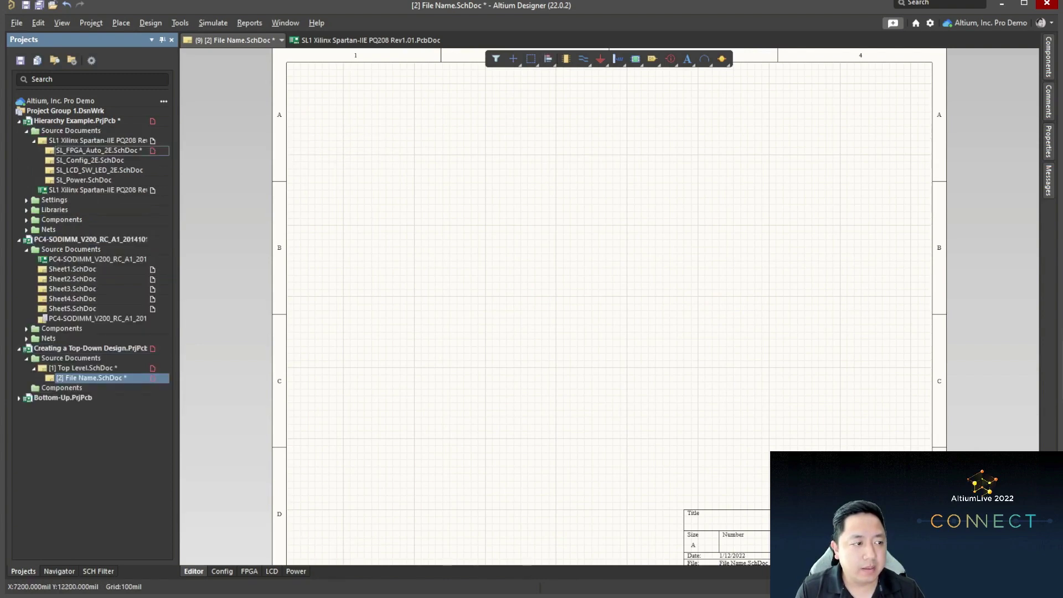
pyautogui.keyDown('ctrl'); pyautogui.scroll(-5, 606, 229); pyautogui.keyUp('ctrl')
pyautogui.moveTo(530, 286); pyautogui.dragTo(407, 86, button='right')
pyautogui.moveTo(407, 85); pyautogui.dragTo(898, 445)
pyautogui.click(691, 341)
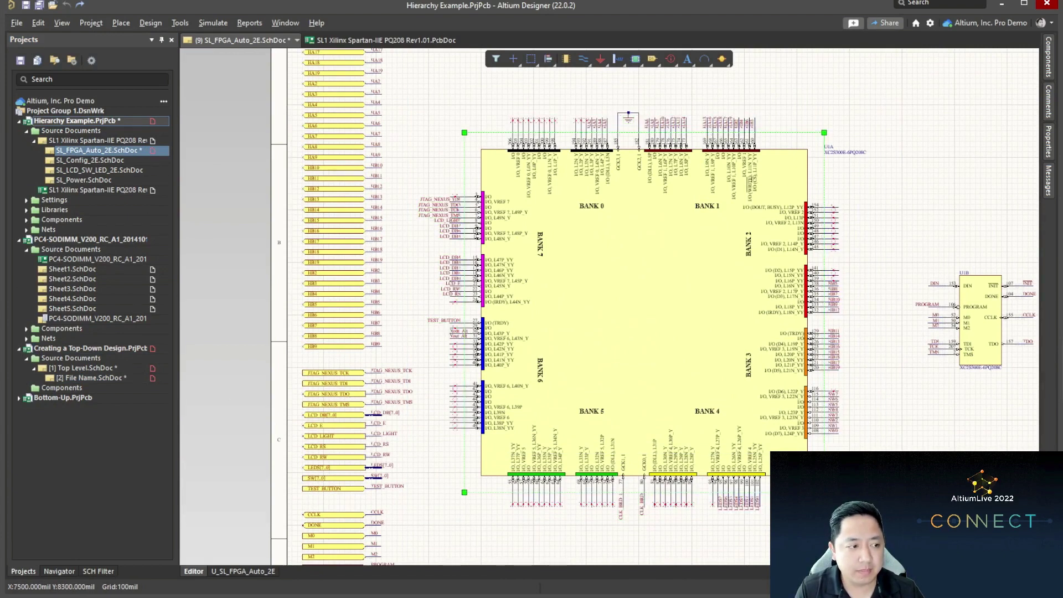
# Step: Paste the copied FPGA component onto File Name.SchDoc in the Creating a Top-Down Design project
pyautogui.click(91, 377)
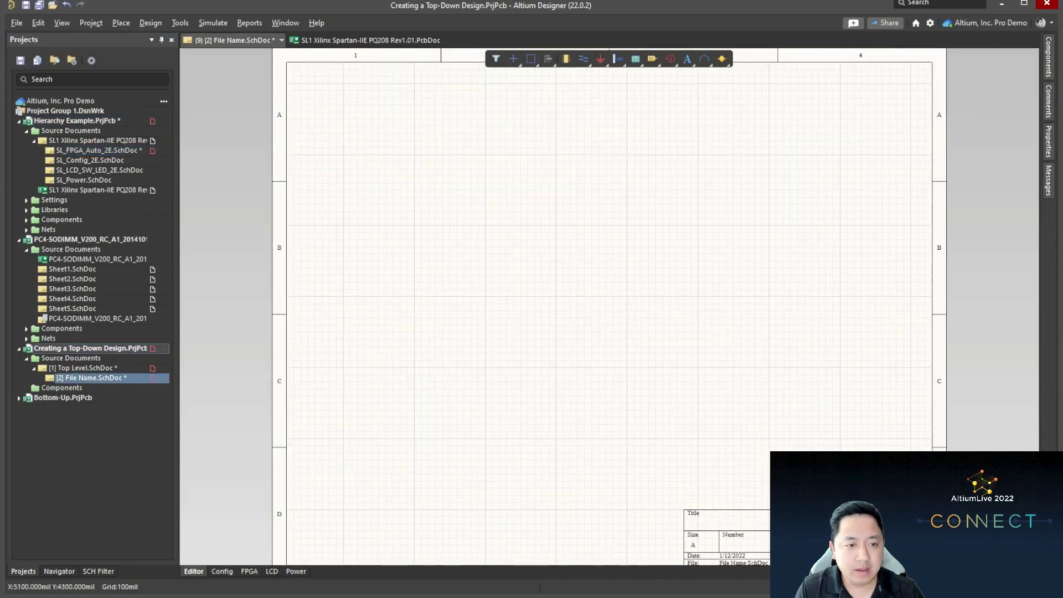
pyautogui.hotkey('ctrl', 'v')
pyautogui.click(840, 324)
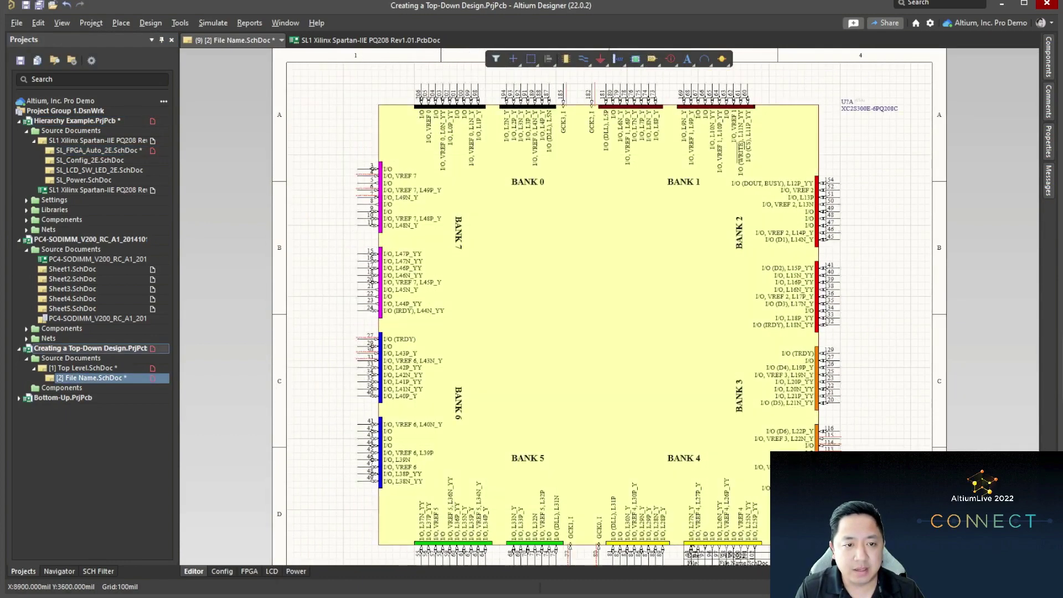
# Step: Enlarge the standard sheet size of File Name.SchDoc to give the pasted FPGA component more room
pyautogui.keyDown('ctrl'); pyautogui.scroll(-3, 896, 325); pyautogui.keyUp('ctrl')
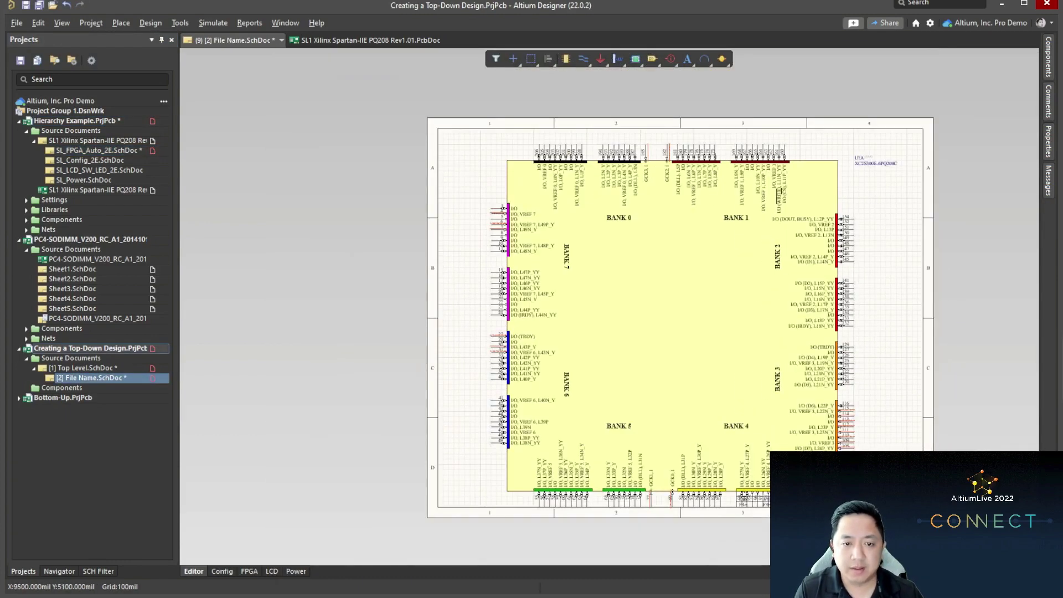
pyautogui.moveTo(933, 133); pyautogui.dragTo(878, 128, button='right')
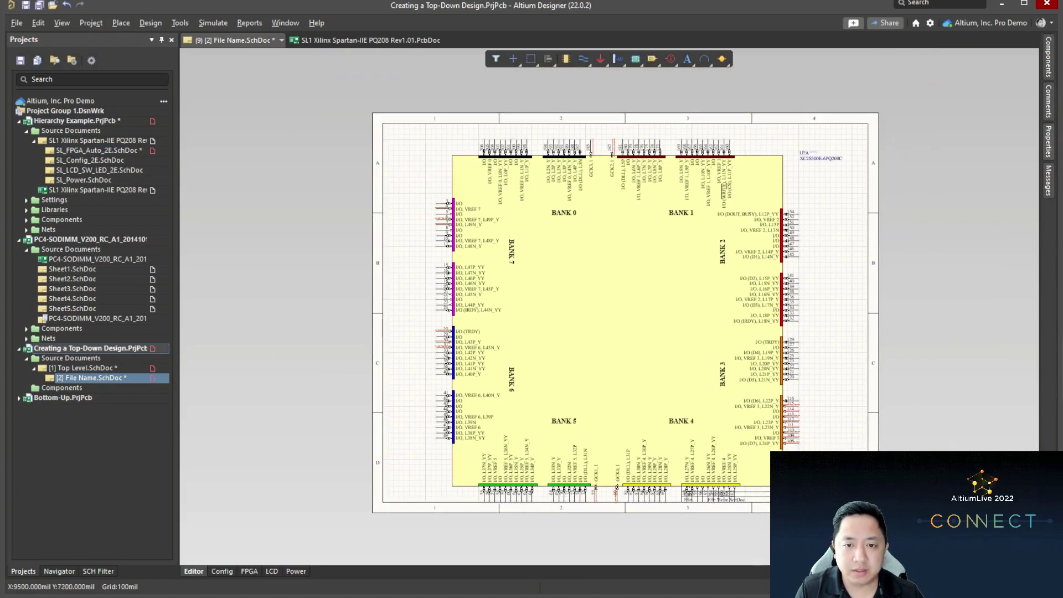
pyautogui.press('F11')
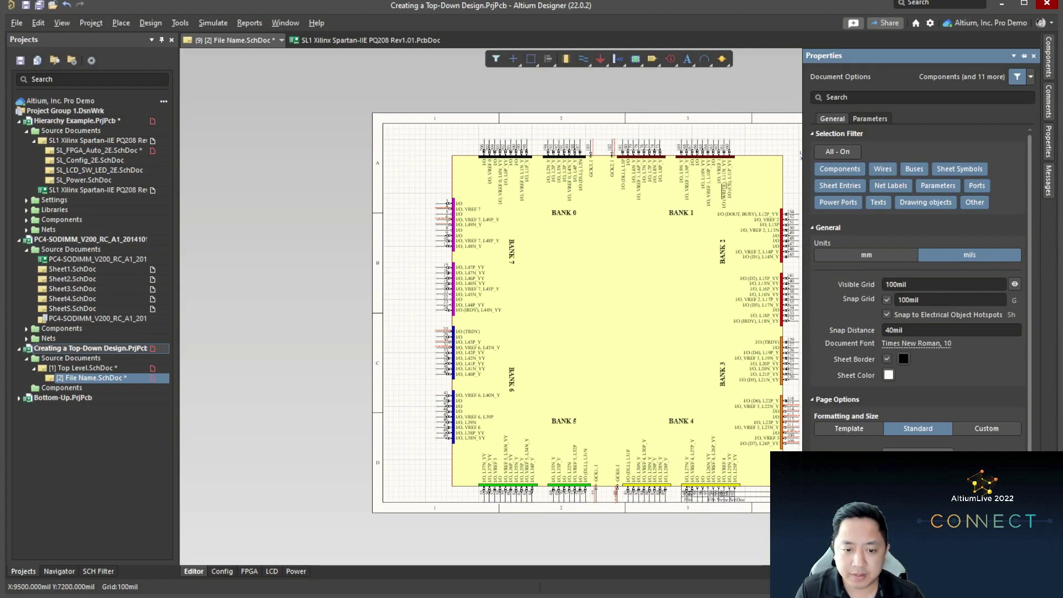
pyautogui.hotkey('ctrl', 'pagedown')
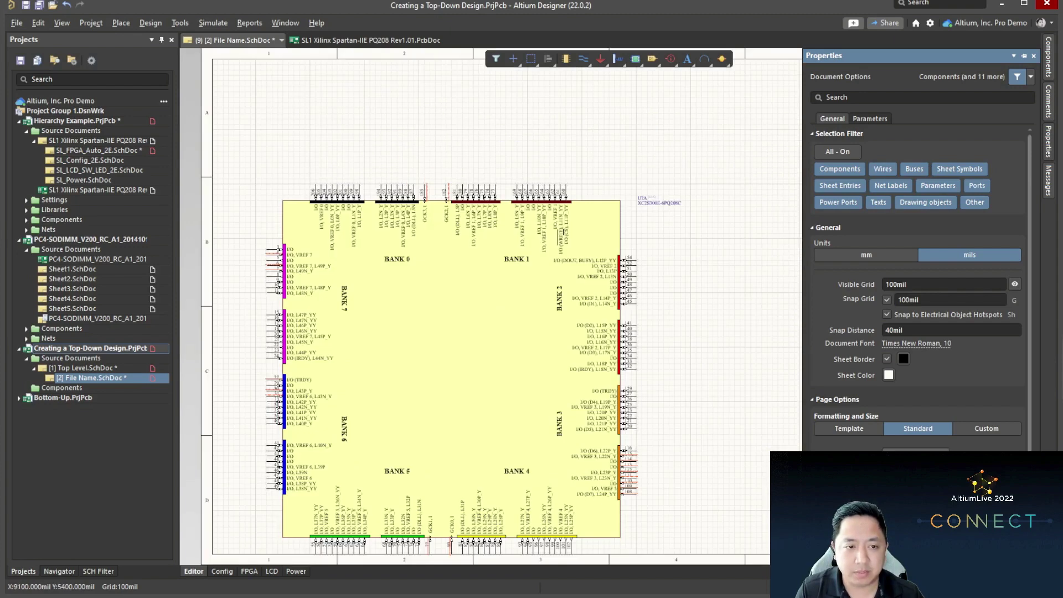
pyautogui.keyDown('ctrl'); pyautogui.scroll(-1, 757, 298); pyautogui.keyUp('ctrl')
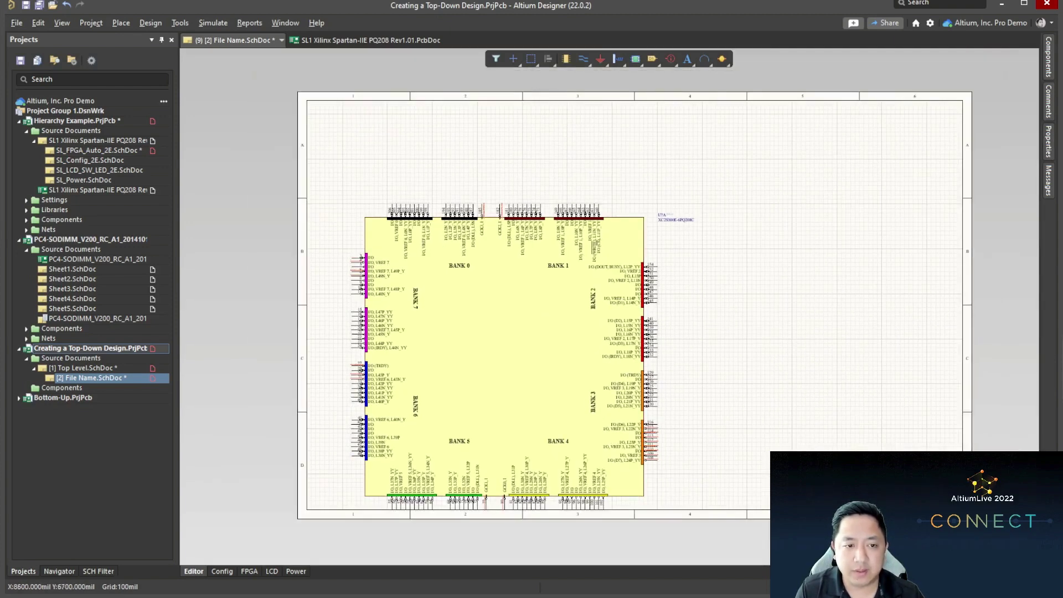
# Step: Move the component's XC2S300E-6PQ208C comment text above the component's upper-left corner
pyautogui.click(658, 202)
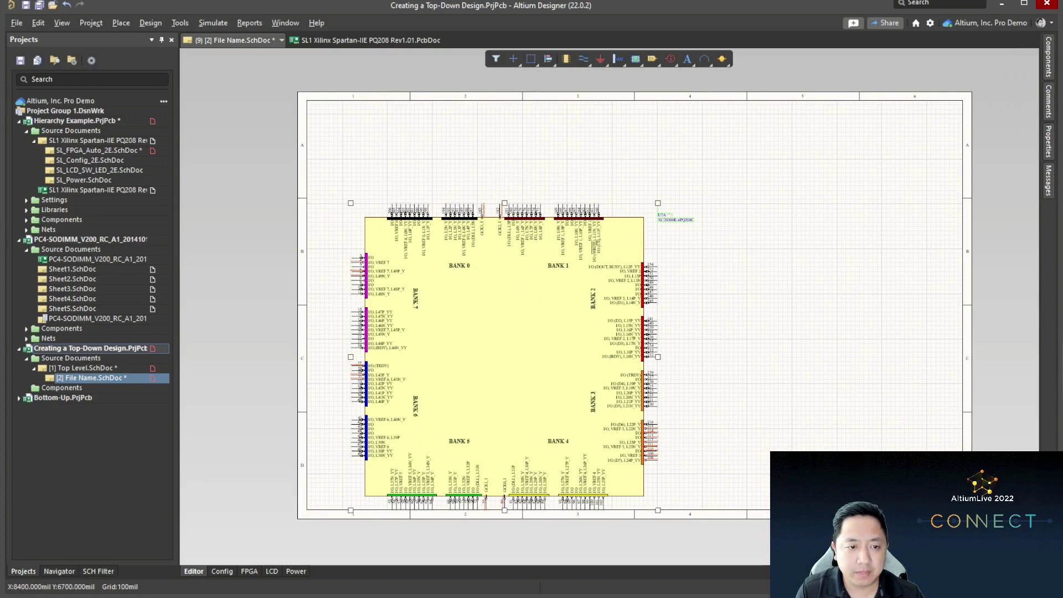
pyautogui.keyDown('ctrl'); pyautogui.scroll(3, 724, 235); pyautogui.keyUp('ctrl')
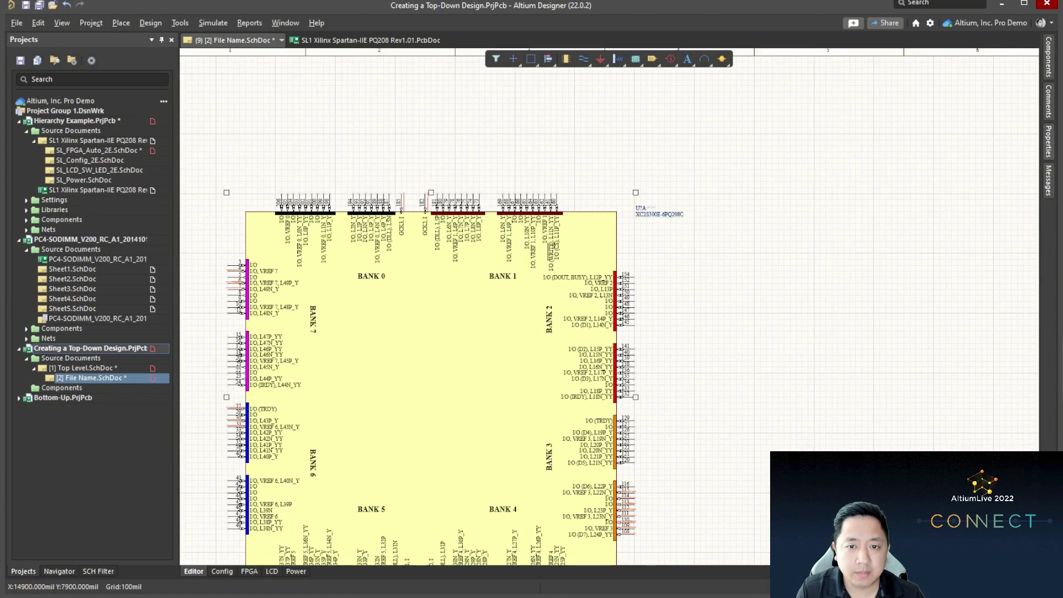
pyautogui.click(1048, 142)
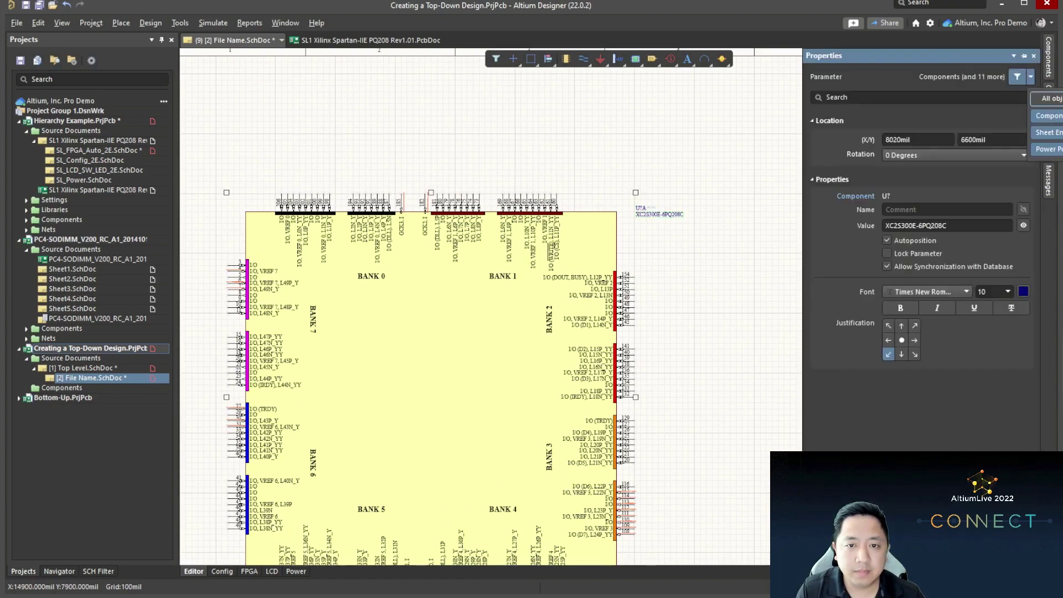
pyautogui.click(652, 211)
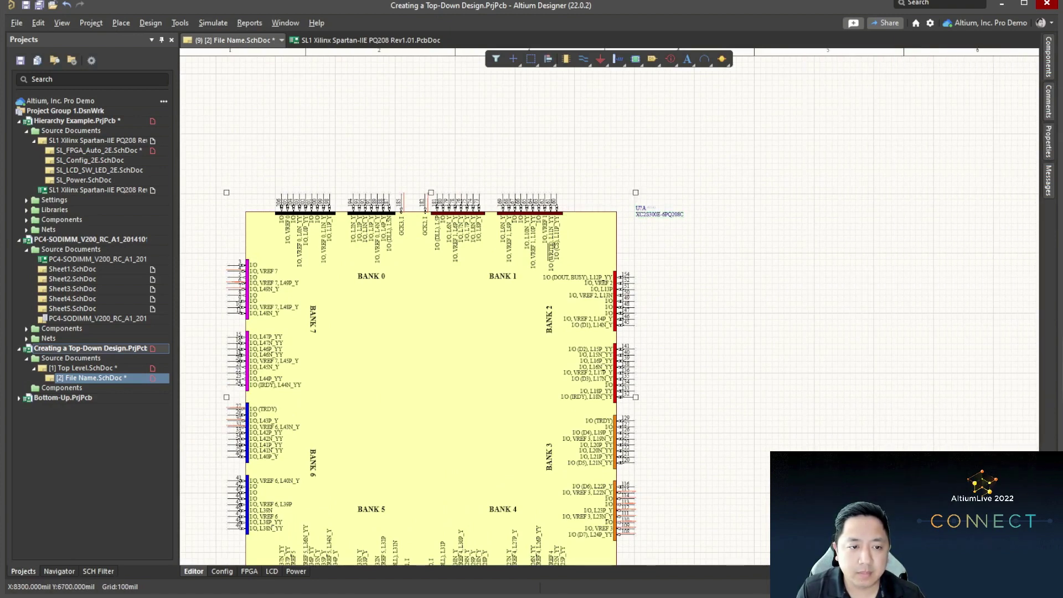
pyautogui.moveTo(652, 210); pyautogui.dragTo(287, 181)
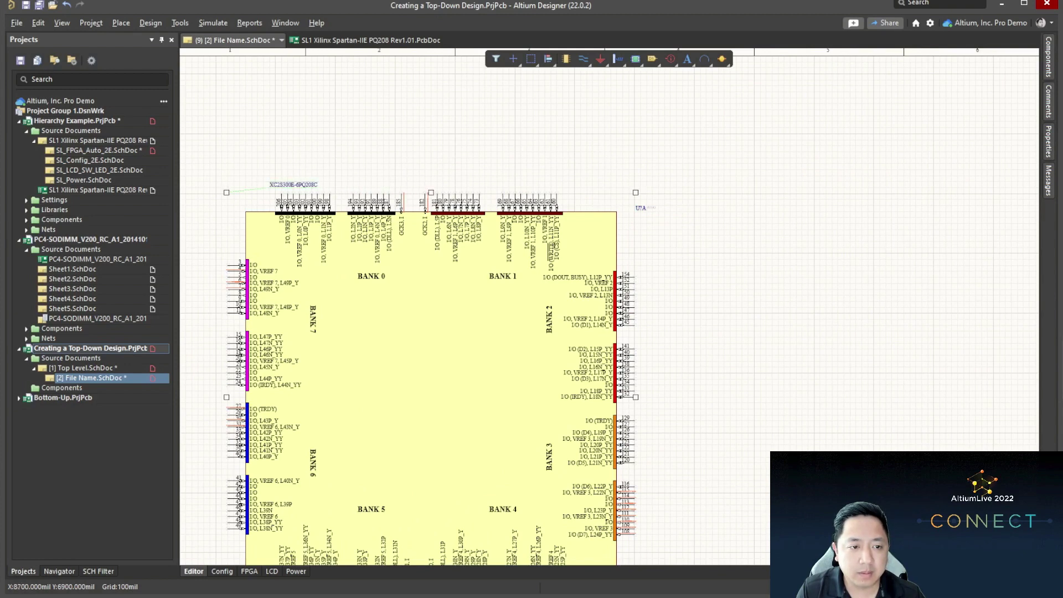
# Step: Move the FPGA component's designator to just above its XC2S300E-6PQ208C comment text
pyautogui.doubleClick(640, 209)
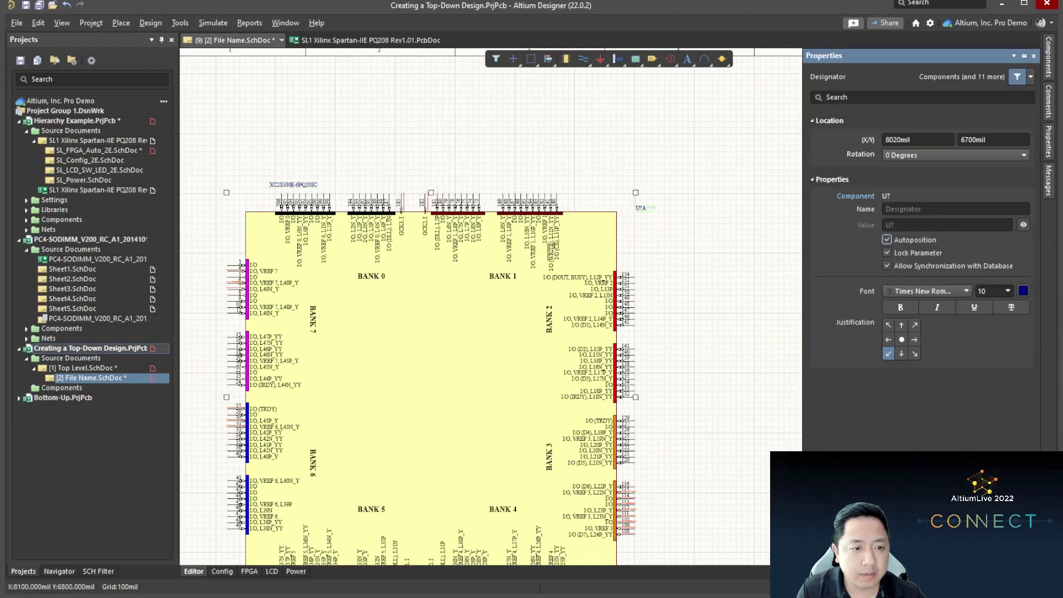
pyautogui.moveTo(641, 209); pyautogui.dragTo(274, 178)
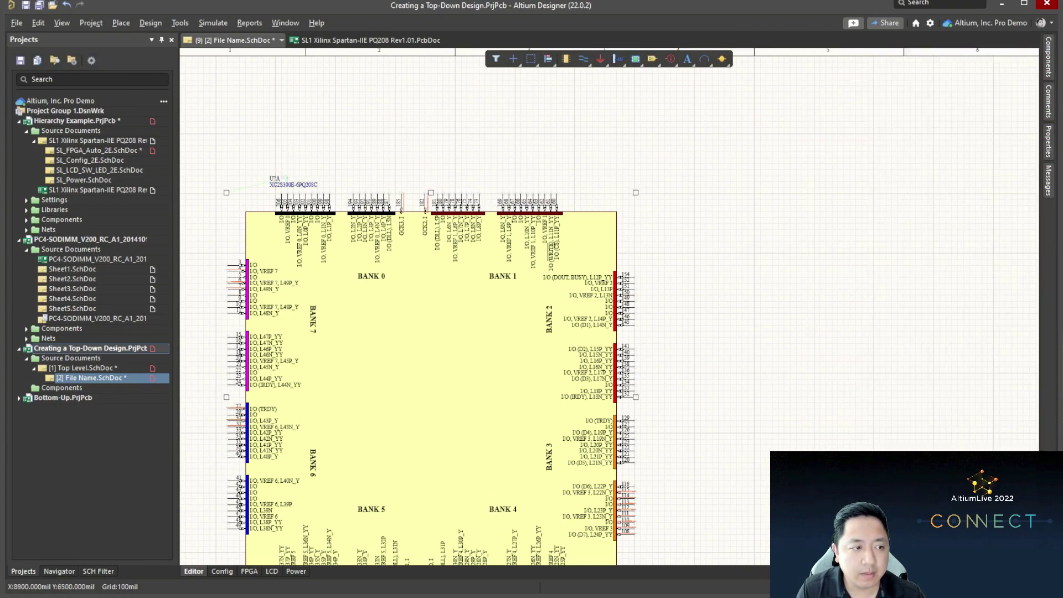
pyautogui.click(689, 221)
pyautogui.keyDown('ctrl'); pyautogui.scroll(-1, 759, 209); pyautogui.keyUp('ctrl')
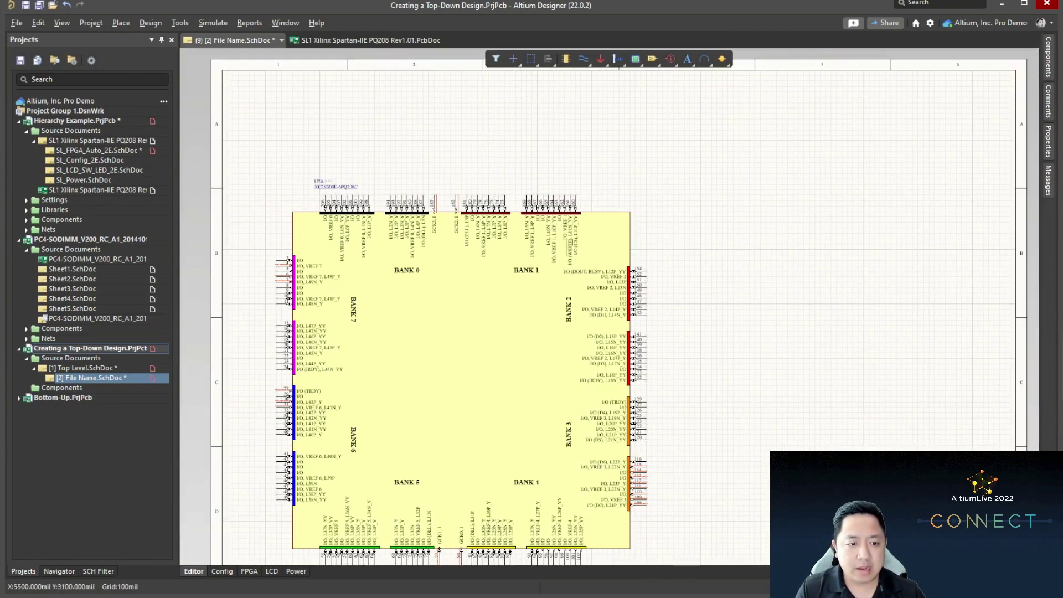
# Step: Select the whole FPGA component and move it farther up on the sheet
pyautogui.scroll(-1, 609, 305)
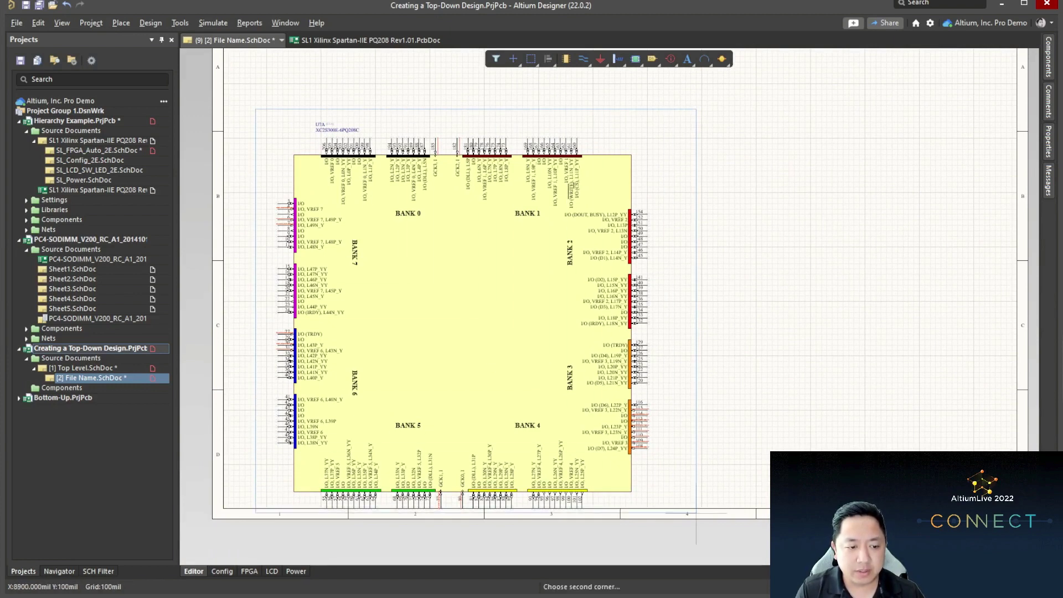
pyautogui.moveTo(631, 344); pyautogui.dragTo(636, 264)
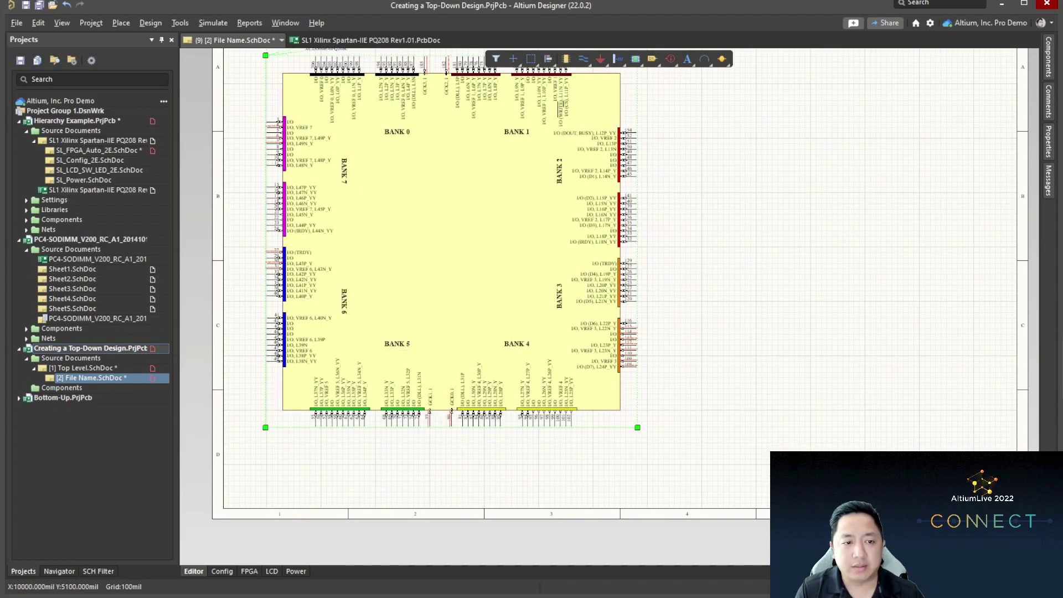
# Step: Paste a second copy of the FPGA component to the right of the first one on File Name.SchDoc
pyautogui.keyDown('ctrl'); pyautogui.scroll(4, 614, 175); pyautogui.keyUp('ctrl')
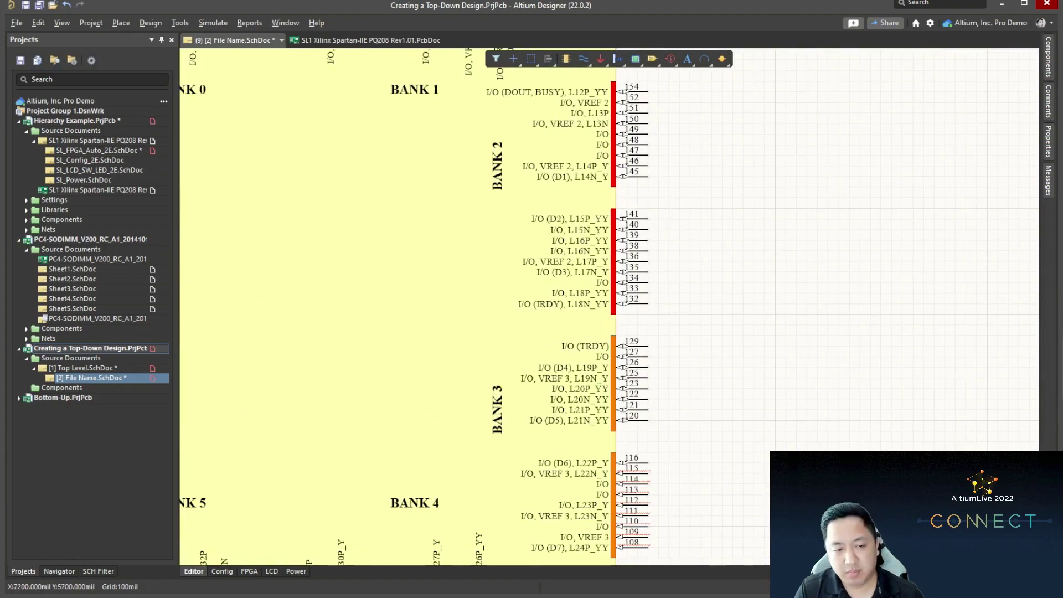
pyautogui.keyDown('ctrl'); pyautogui.scroll(-3, 391, 246); pyautogui.keyUp('ctrl')
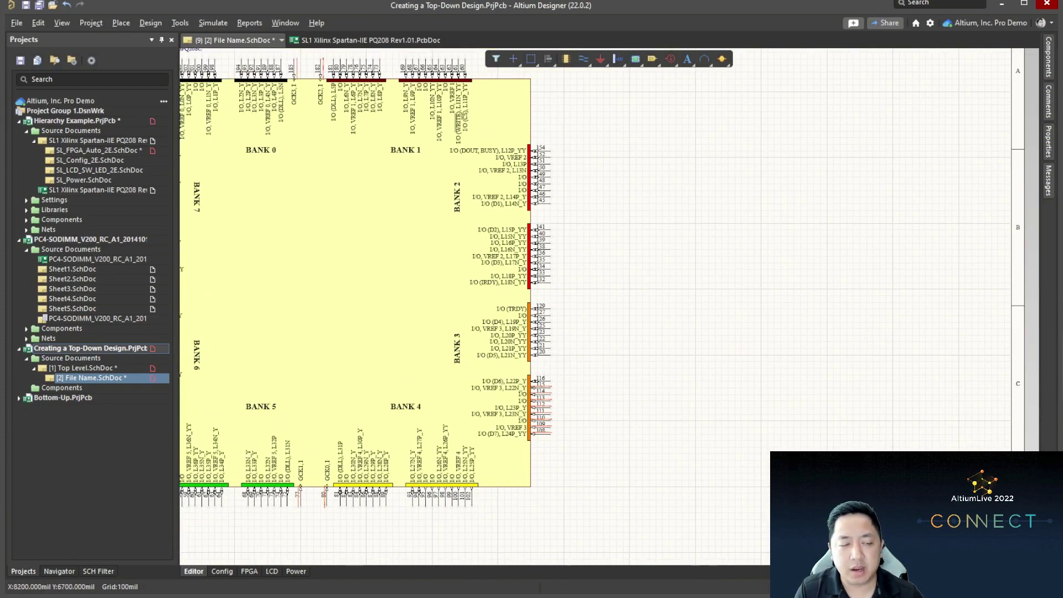
pyautogui.keyDown('ctrl'); pyautogui.scroll(2, 573, 181); pyautogui.keyUp('ctrl')
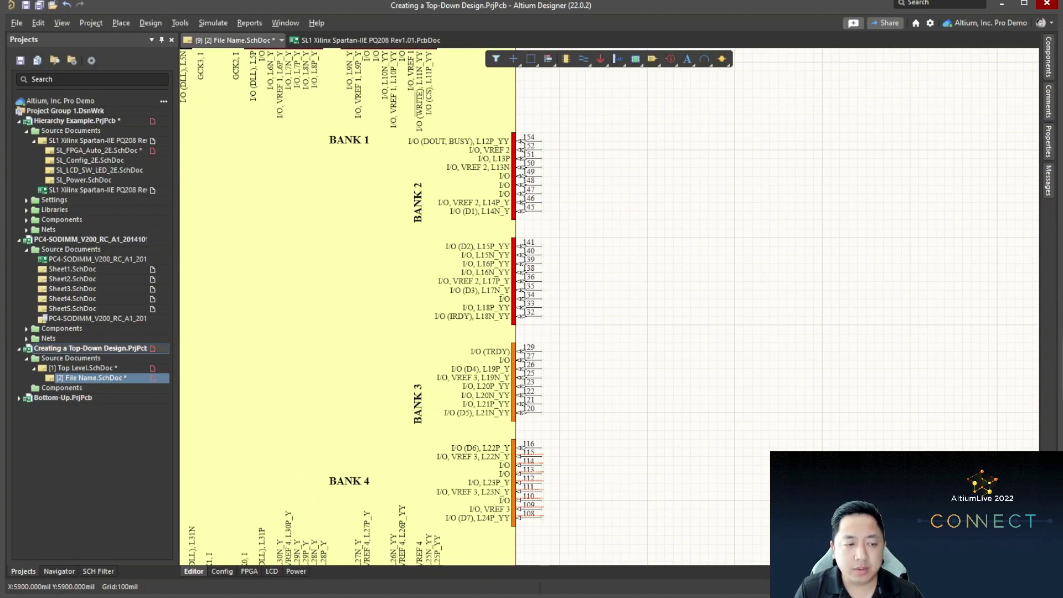
pyautogui.hotkey('ctrl', 'v')
pyautogui.press('Escape')
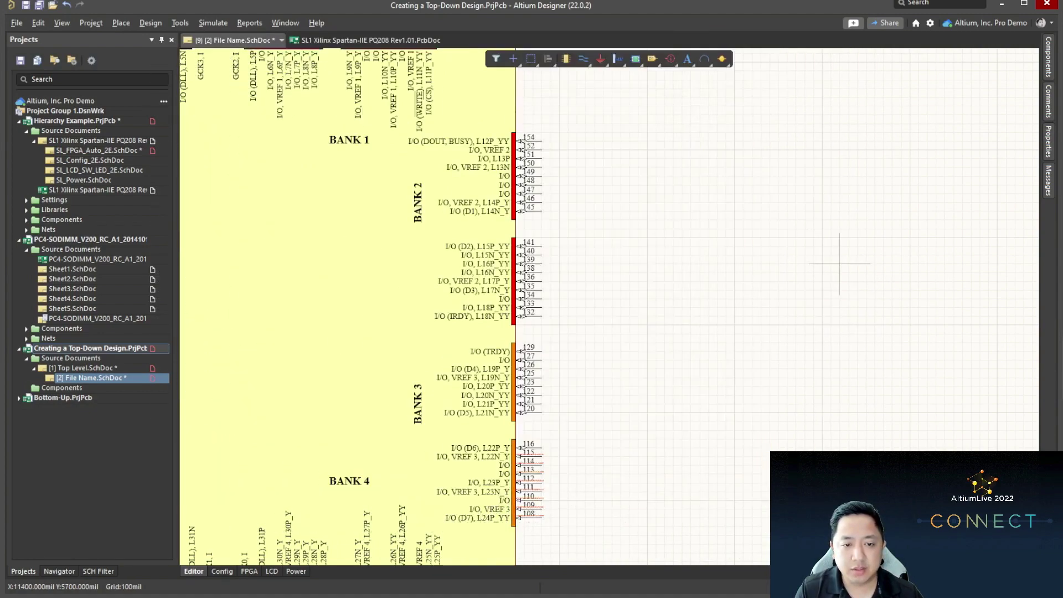
pyautogui.keyDown('ctrl'); pyautogui.scroll(-6, 839, 264); pyautogui.keyUp('ctrl')
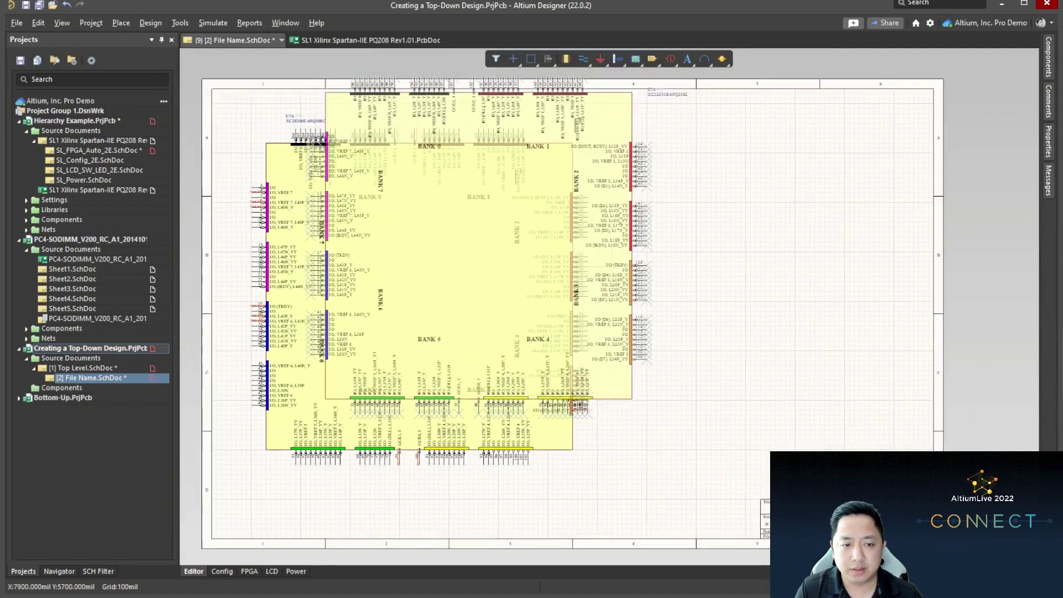
pyautogui.moveTo(646, 265); pyautogui.dragTo(581, 268, button='right')
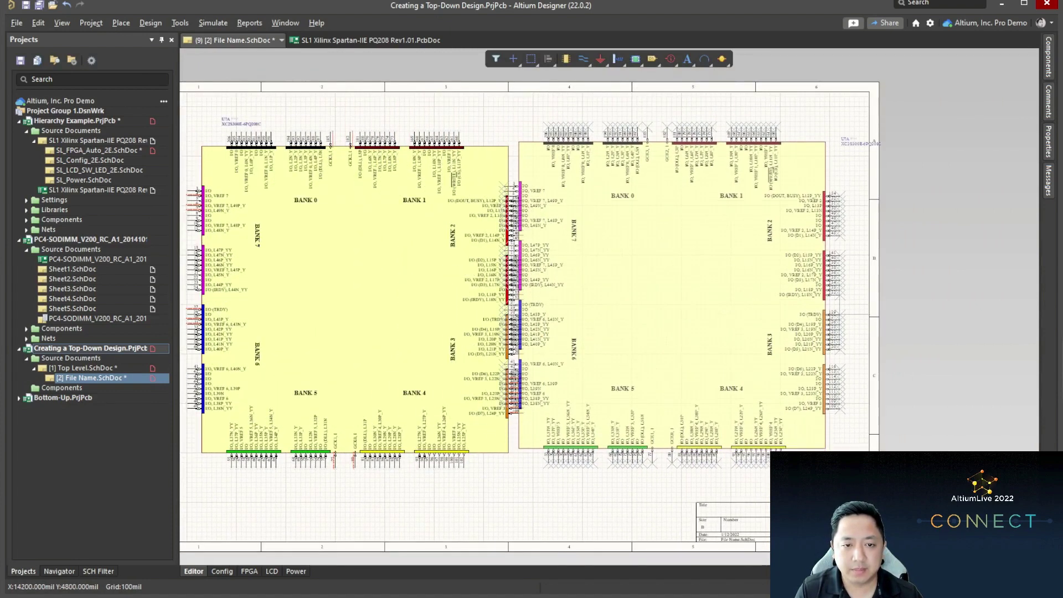
pyautogui.click(839, 309)
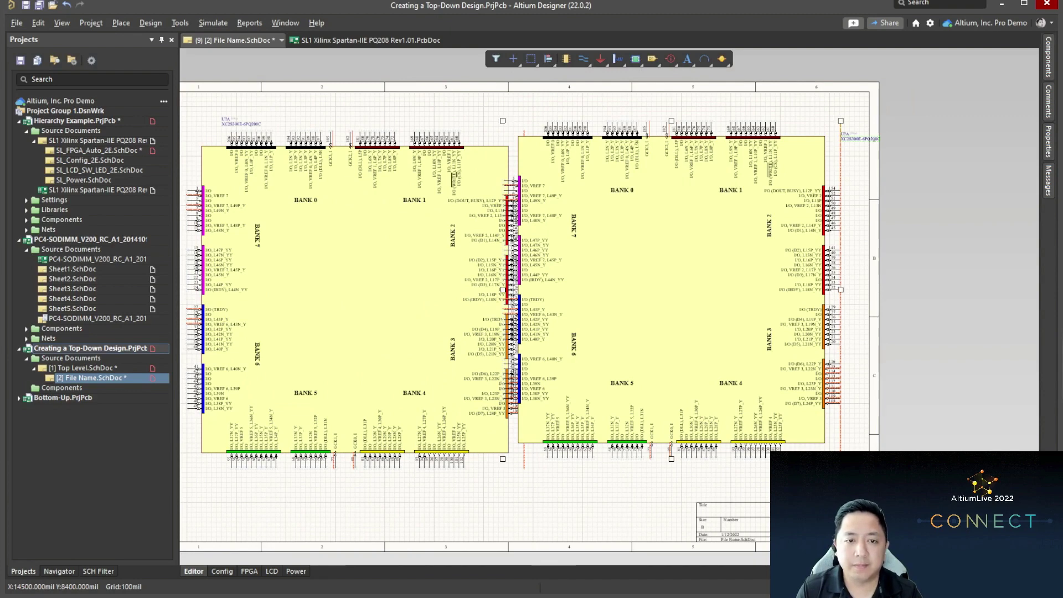
# Step: Move the second FPGA's comment and designator above its body, and shift the component right to clear the first one
pyautogui.moveTo(854, 137); pyautogui.dragTo(598, 117)
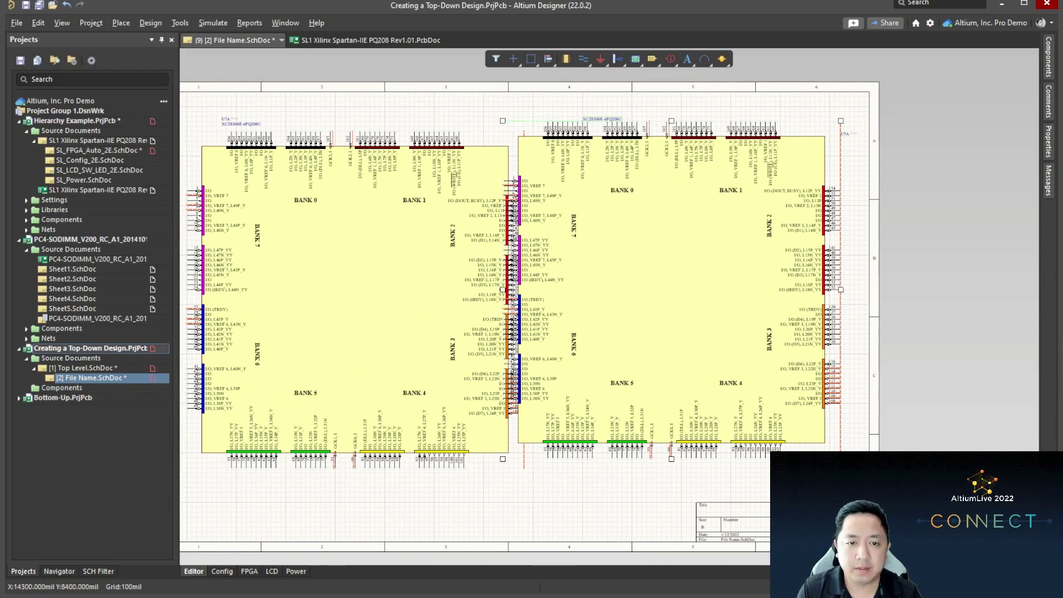
pyautogui.moveTo(844, 134); pyautogui.dragTo(591, 109)
pyautogui.moveTo(651, 270); pyautogui.dragTo(533, 274)
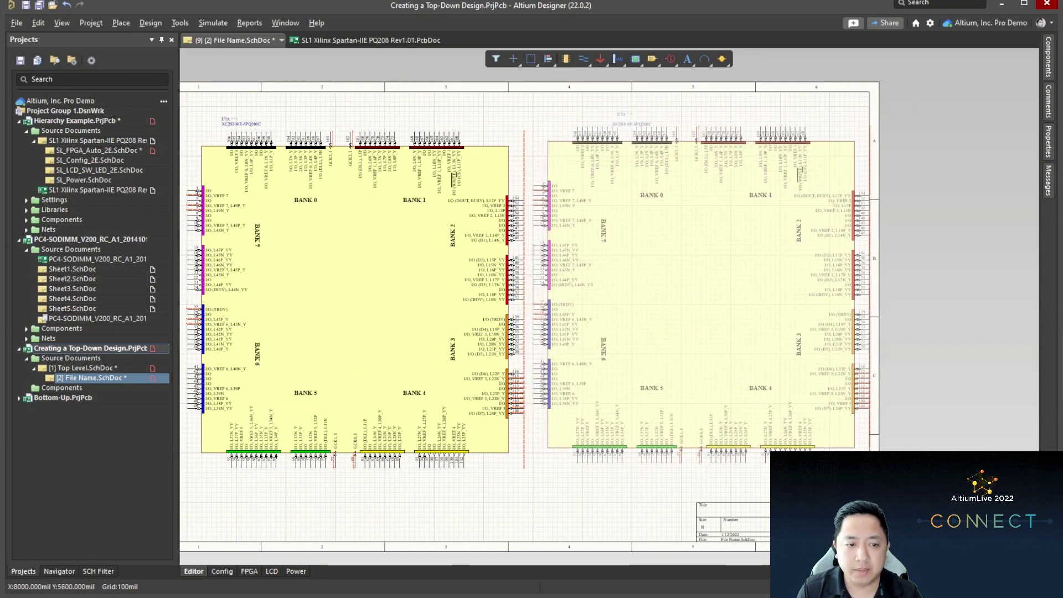
pyautogui.moveTo(701, 293); pyautogui.dragTo(701, 292)
# Step: Convert the second FPGA component to ports
pyautogui.rightClick(731, 285)
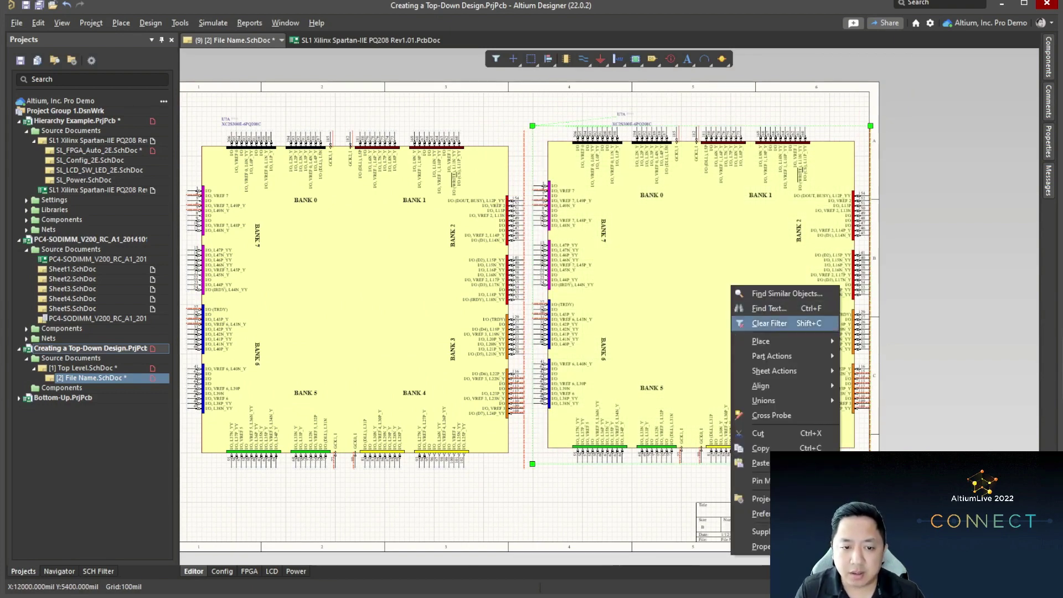
pyautogui.moveTo(772, 356)
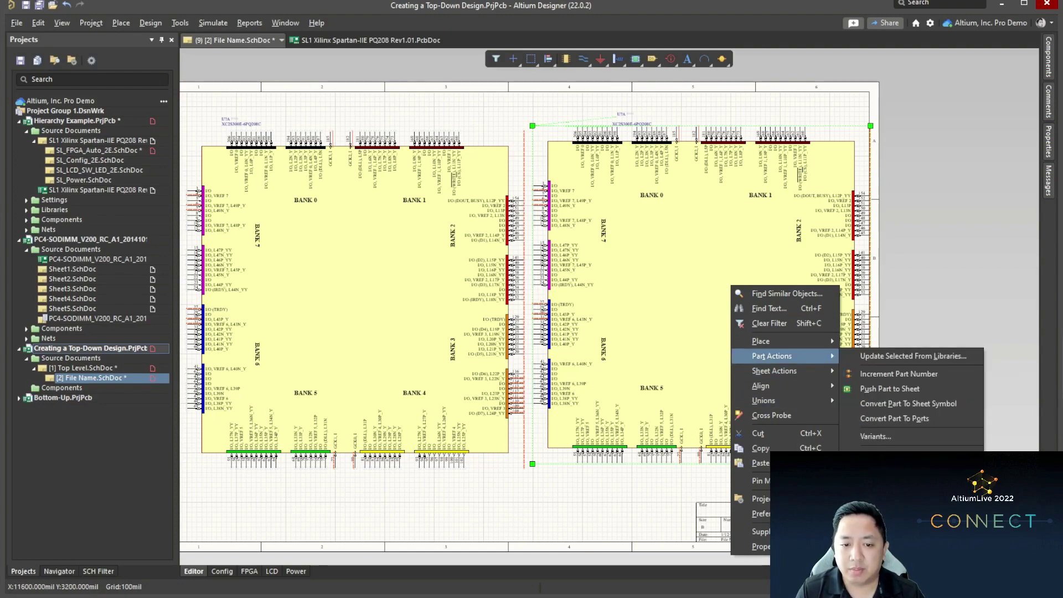
pyautogui.keyDown('ctrl'); pyautogui.scroll(8, 548, 176); pyautogui.keyUp('ctrl')
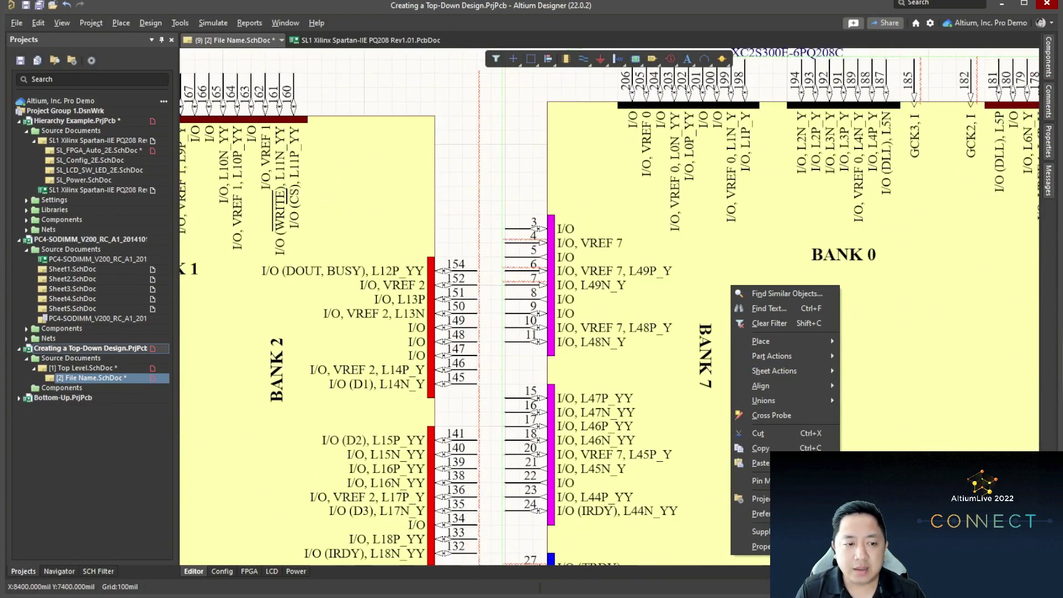
pyautogui.keyDown('ctrl'); pyautogui.scroll(2, 550, 216); pyautogui.keyUp('ctrl')
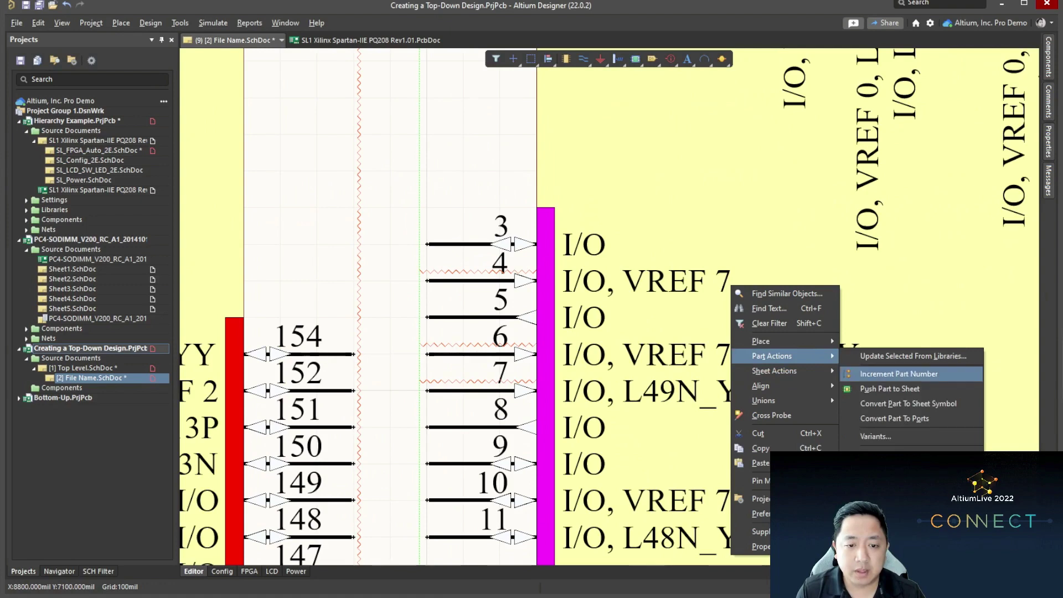
pyautogui.click(908, 419)
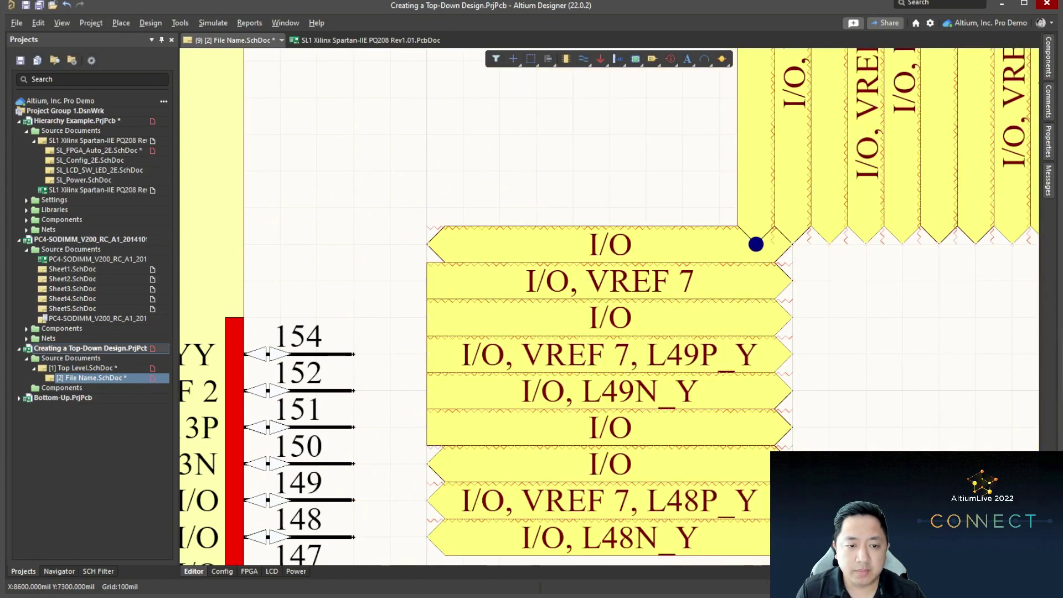
# Step: Inspect the properties of the I/O, VREF 7 port and undo the conversion to ports
pyautogui.doubleClick(697, 280)
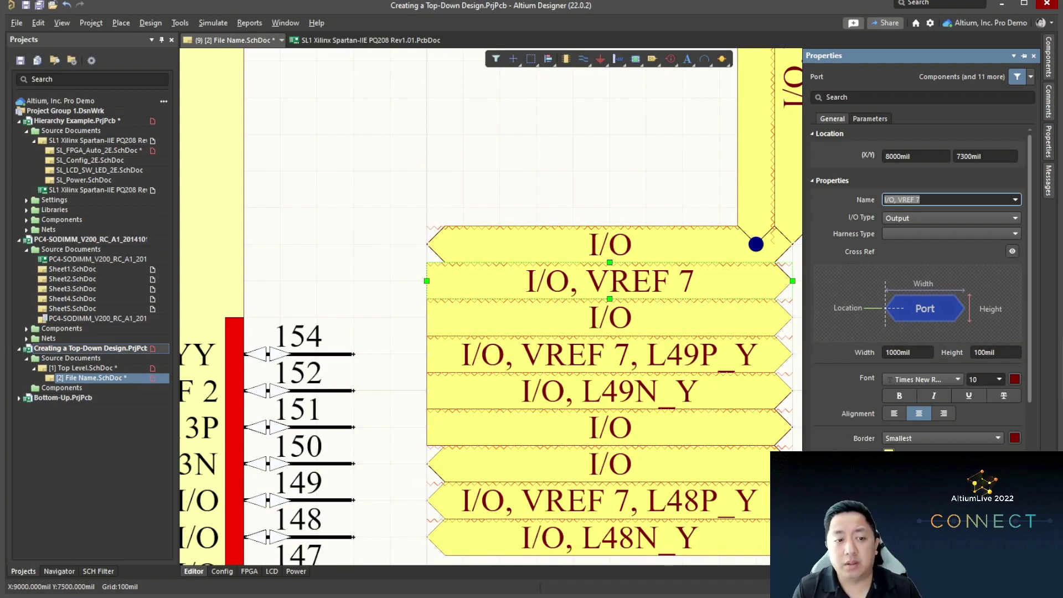
pyautogui.click(646, 171)
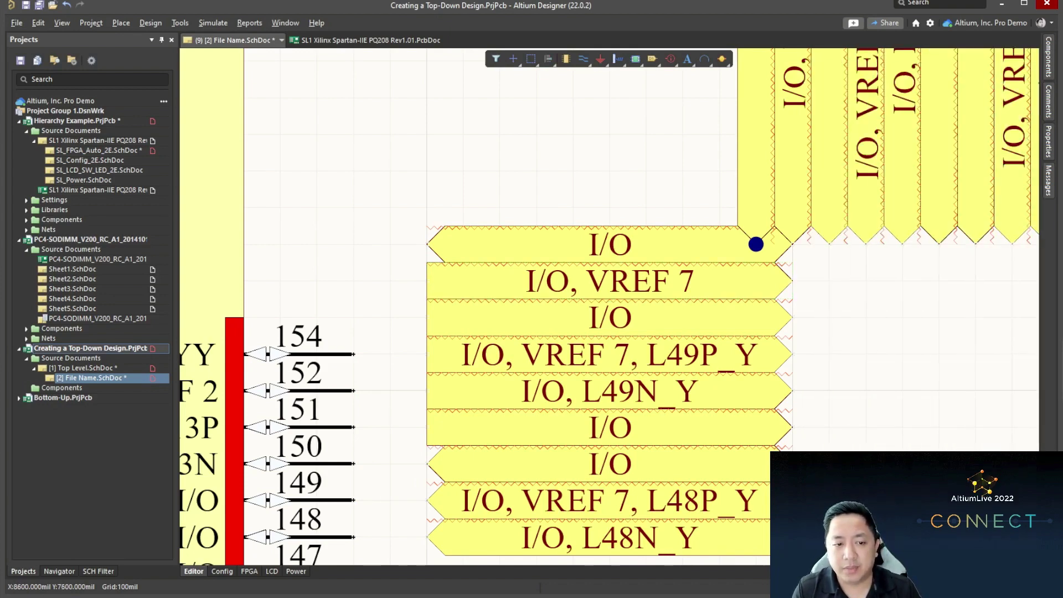
pyautogui.hotkey('ctrl', 'z')
# Step: Convert the second FPGA component to a sheet symbol
pyautogui.keyDown('ctrl'); pyautogui.scroll(-4, 689, 177); pyautogui.keyUp('ctrl')
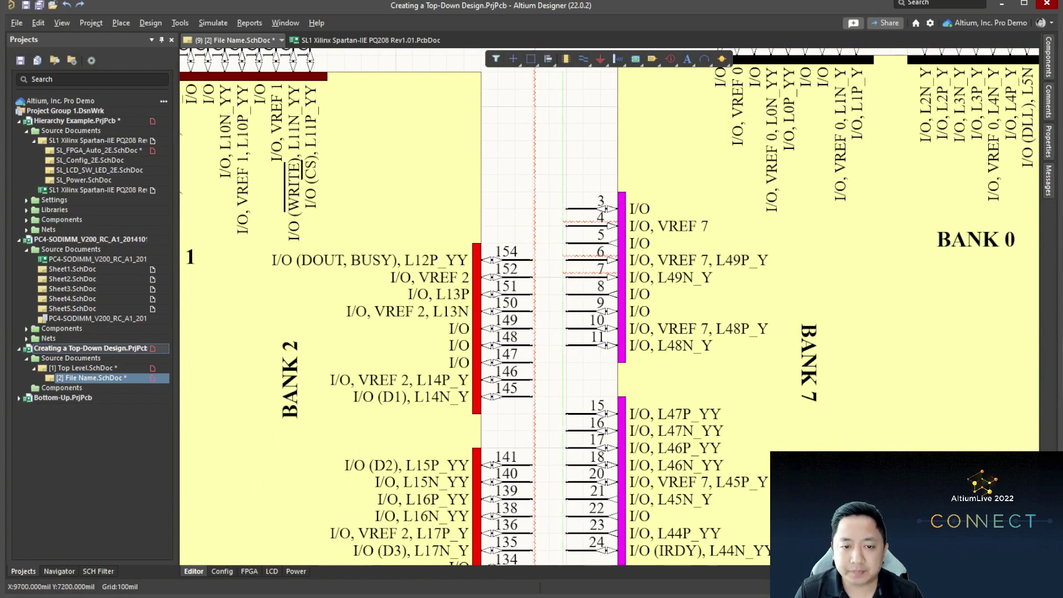
pyautogui.rightClick(851, 244)
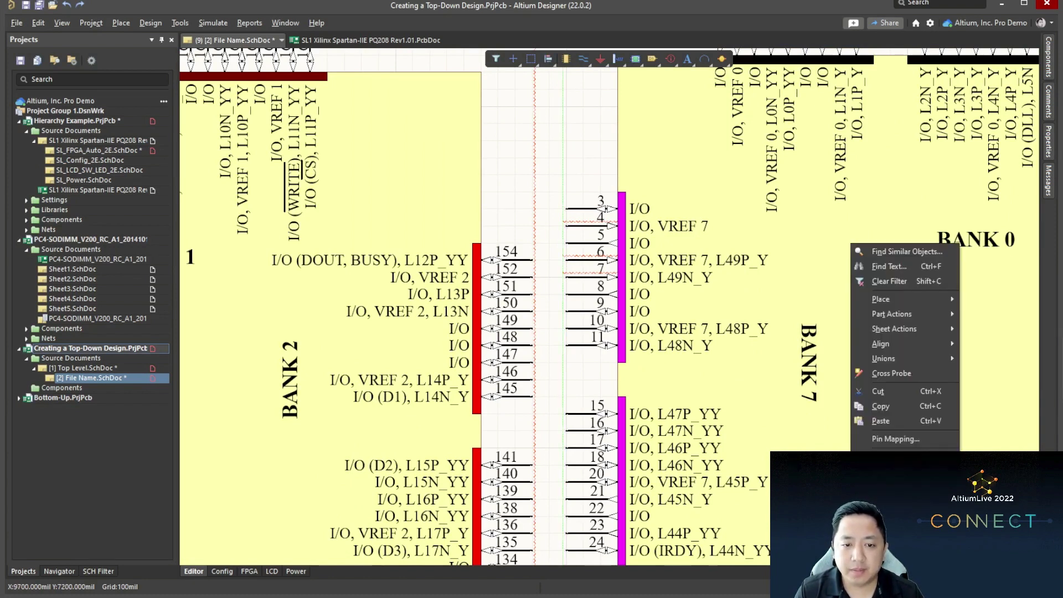
pyautogui.moveTo(913, 314)
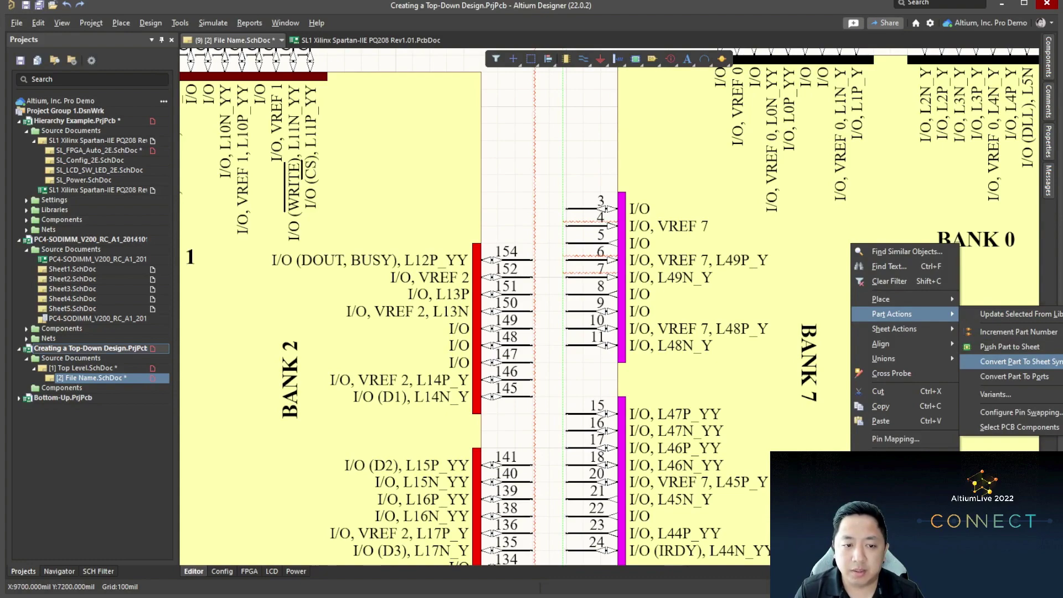
pyautogui.click(1018, 361)
pyautogui.keyDown('ctrl'); pyautogui.scroll(-3, 609, 305); pyautogui.keyUp('ctrl')
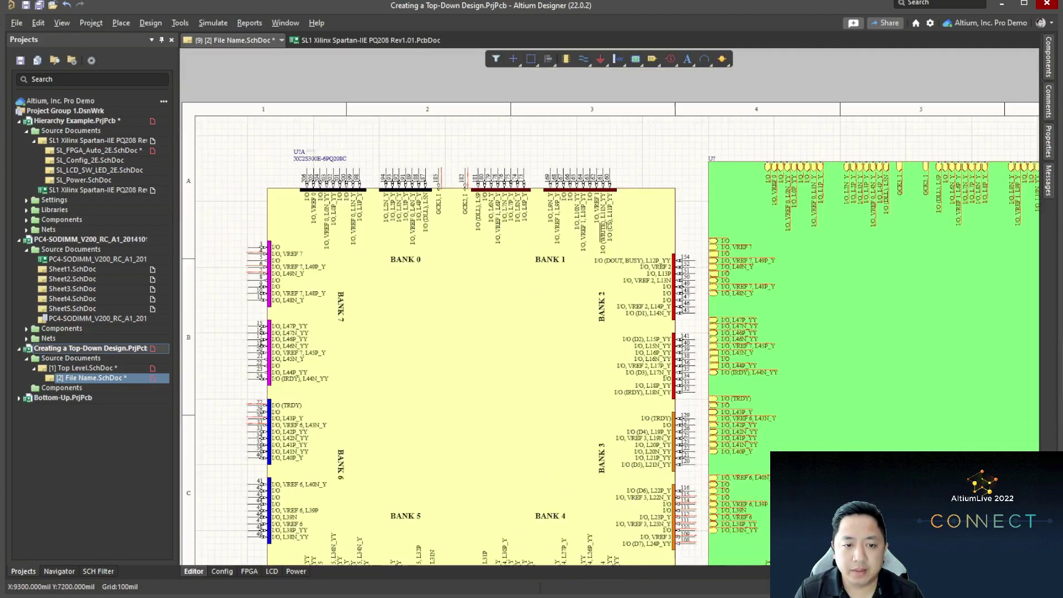
pyautogui.keyDown('ctrl'); pyautogui.scroll(-3, 791, 253); pyautogui.keyUp('ctrl')
pyautogui.moveTo(855, 256); pyautogui.dragTo(769, 247, button='right')
pyautogui.keyDown('ctrl'); pyautogui.scroll(2, 768, 247); pyautogui.keyUp('ctrl')
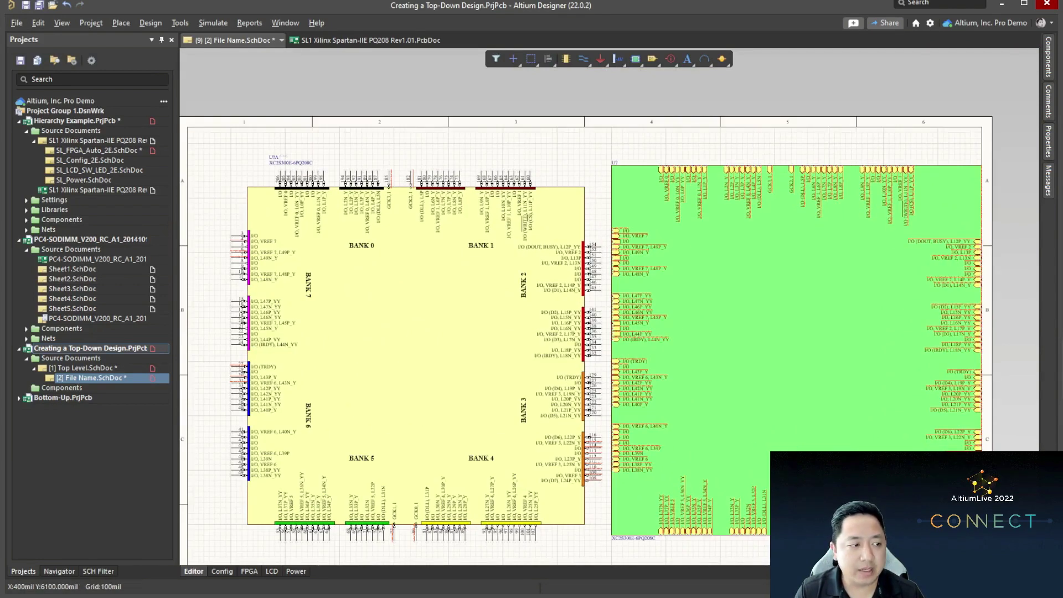
# Step: Compare the converted sheet symbol with those on Top Level.SchDoc and inspect its properties and sheet entries
pyautogui.click(83, 368)
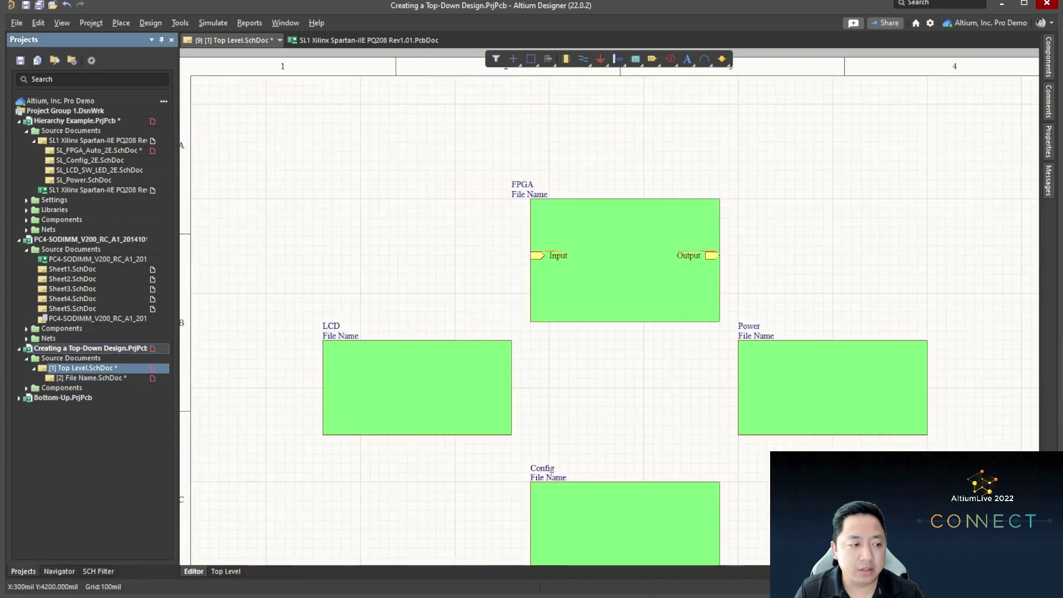
pyautogui.click(91, 378)
pyautogui.moveTo(878, 317); pyautogui.dragTo(811, 277, button='right')
pyautogui.keyDown('ctrl'); pyautogui.scroll(1, 797, 278); pyautogui.keyUp('ctrl')
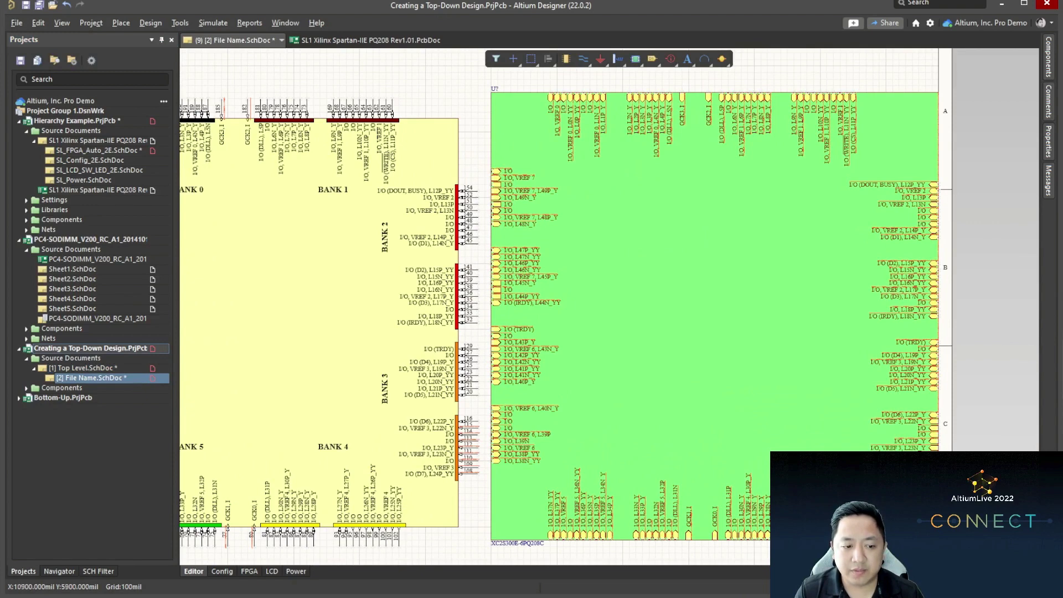
pyautogui.doubleClick(688, 277)
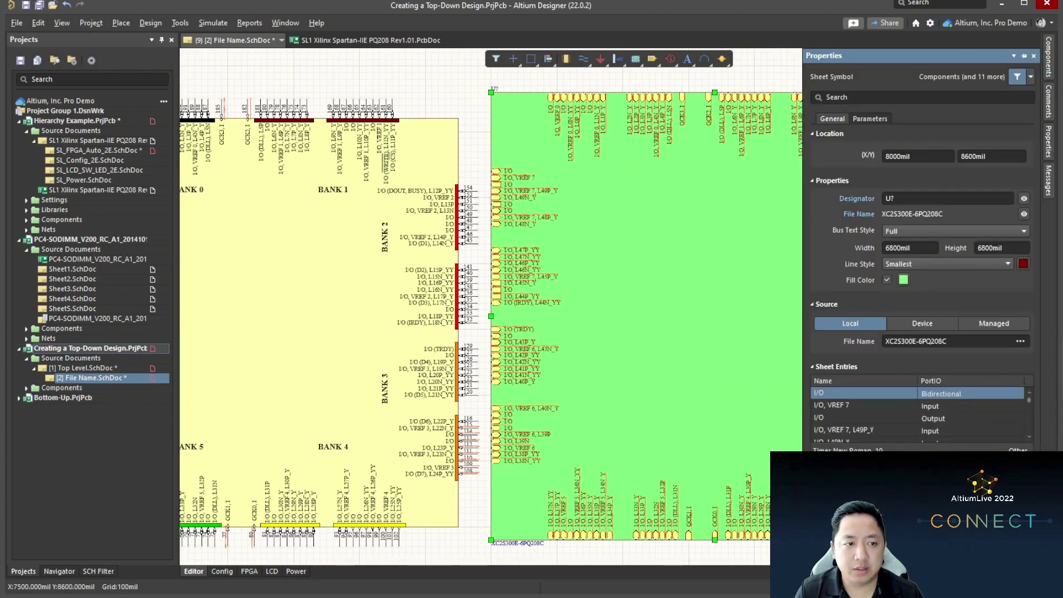
pyautogui.click(458, 93)
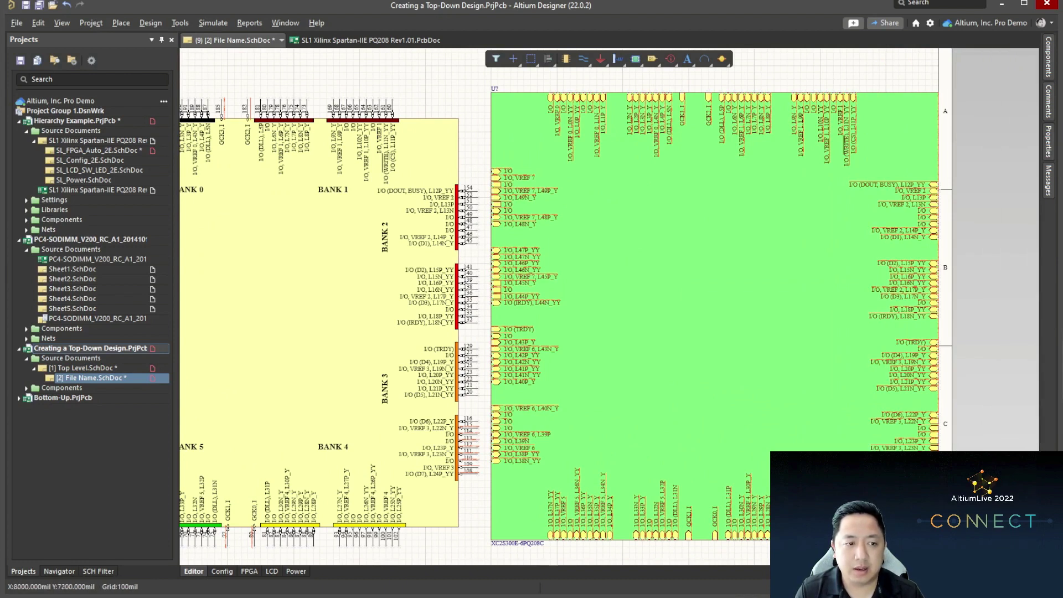
# Step: Restrict the document's selection filter to Sheet Entries only
pyautogui.click(1047, 141)
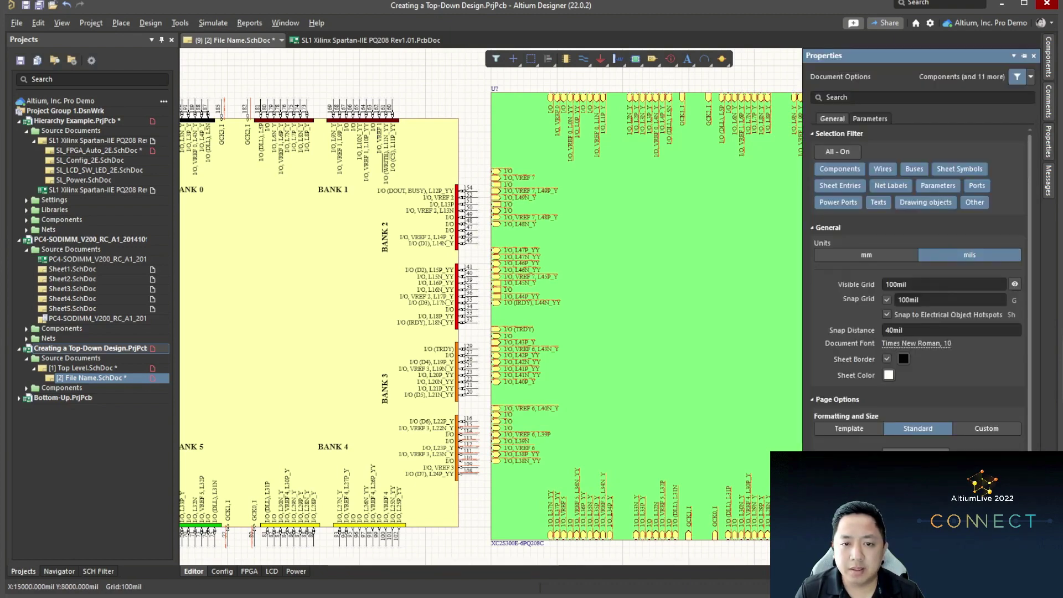
pyautogui.click(837, 151)
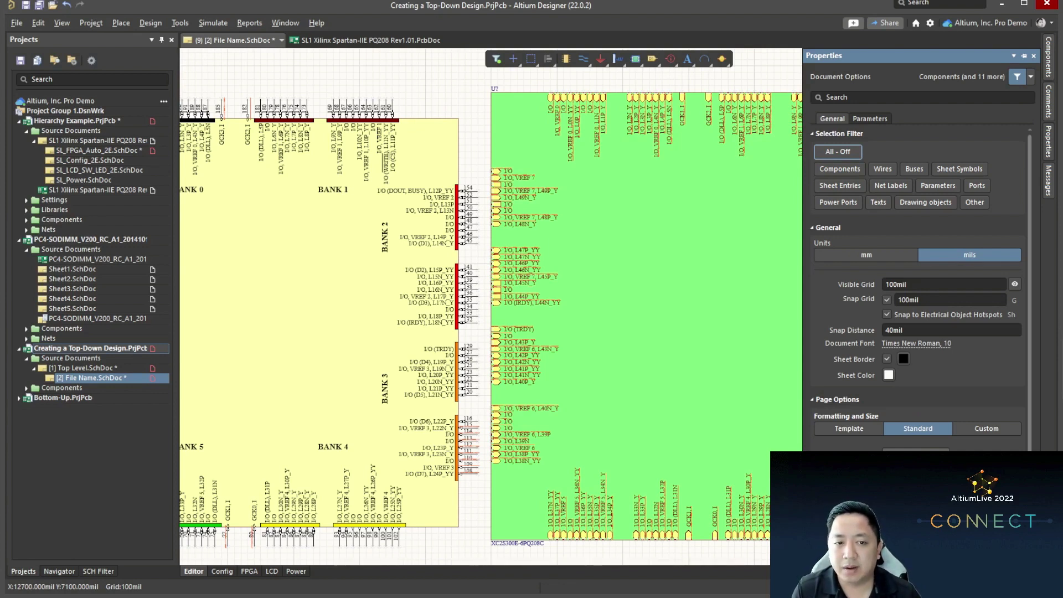
pyautogui.click(840, 186)
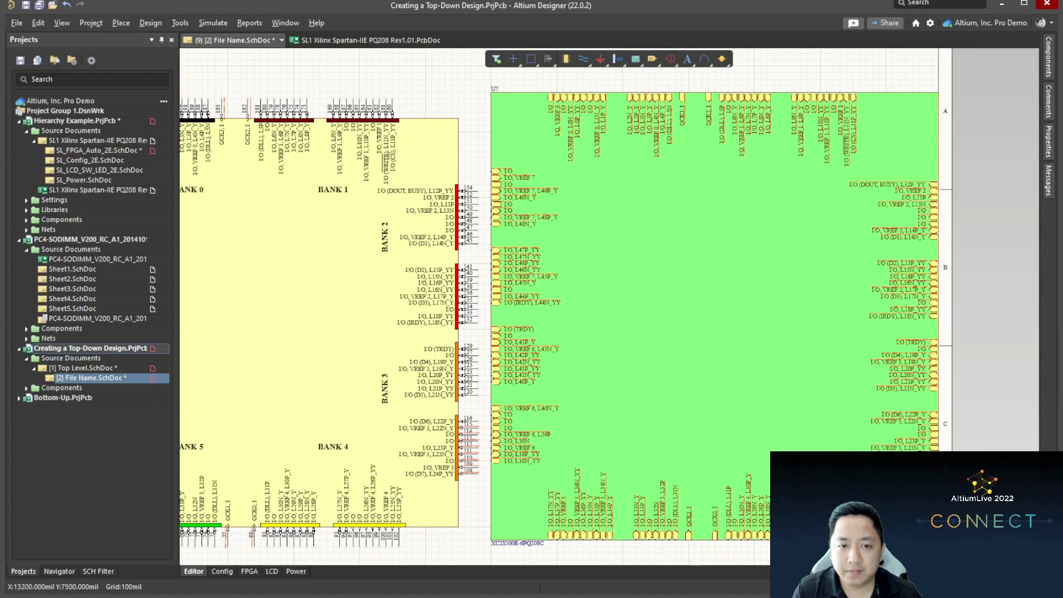
# Step: Copy the sheet entries along the right edge of the converted green sheet symbol
pyautogui.moveTo(822, 170); pyautogui.dragTo(948, 479)
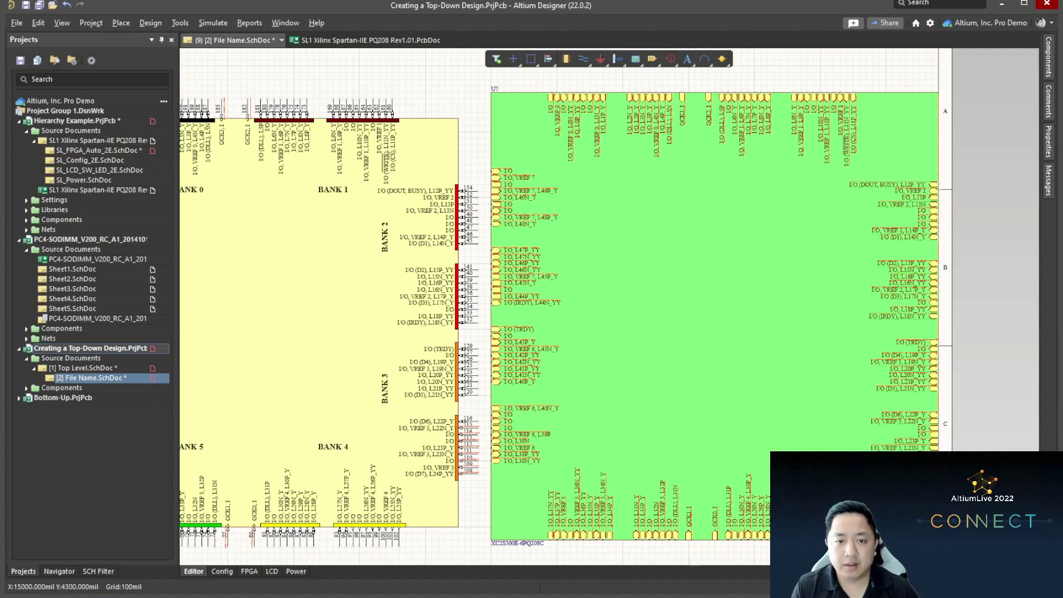
pyautogui.click(37, 23)
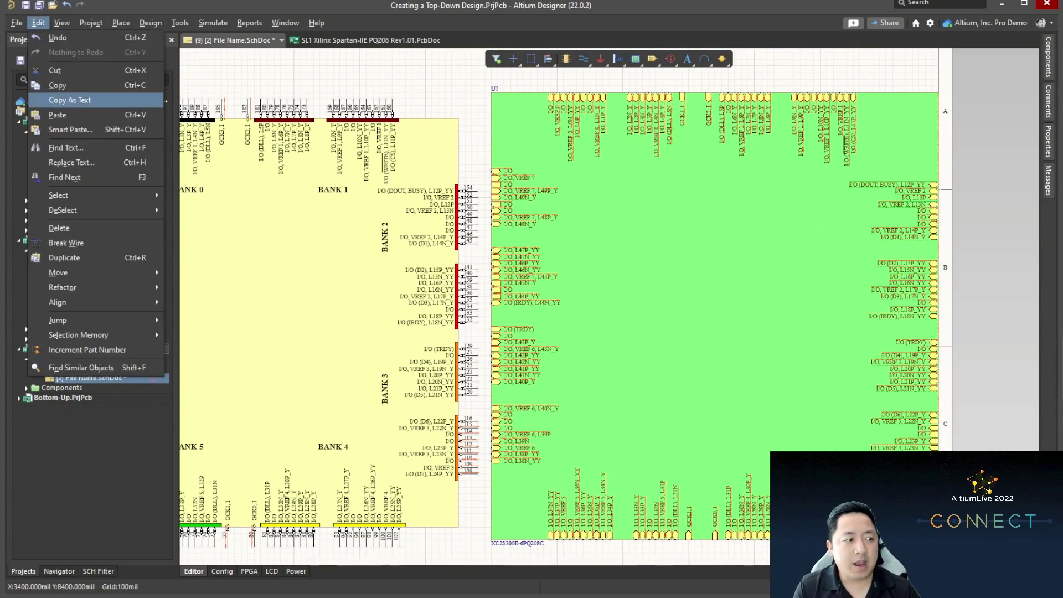
pyautogui.click(57, 85)
# Step: Smart-paste the copied sheet entries as Ports, Wires and NetLabels, attaching them to the Bank 2, 3 and 4 pins of the FPGA component
pyautogui.click(38, 23)
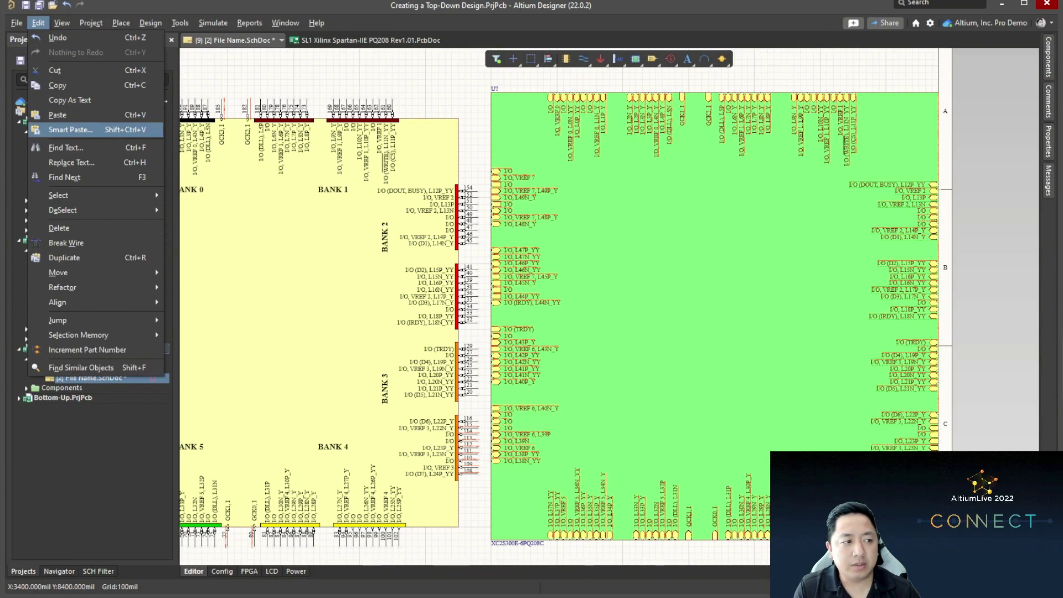
pyautogui.click(70, 129)
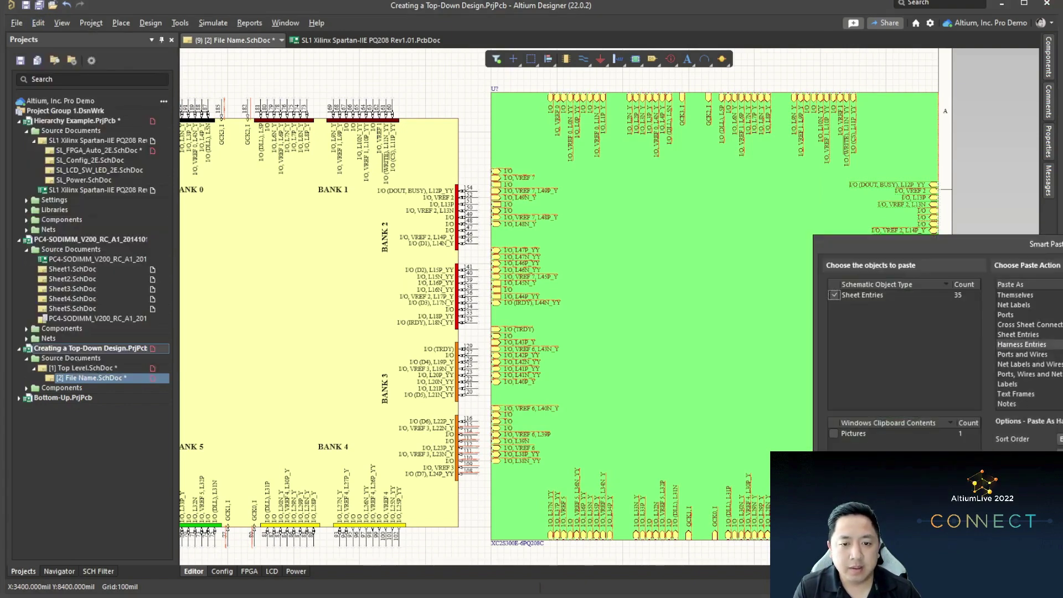
pyautogui.moveTo(1062, 246); pyautogui.dragTo(806, 163)
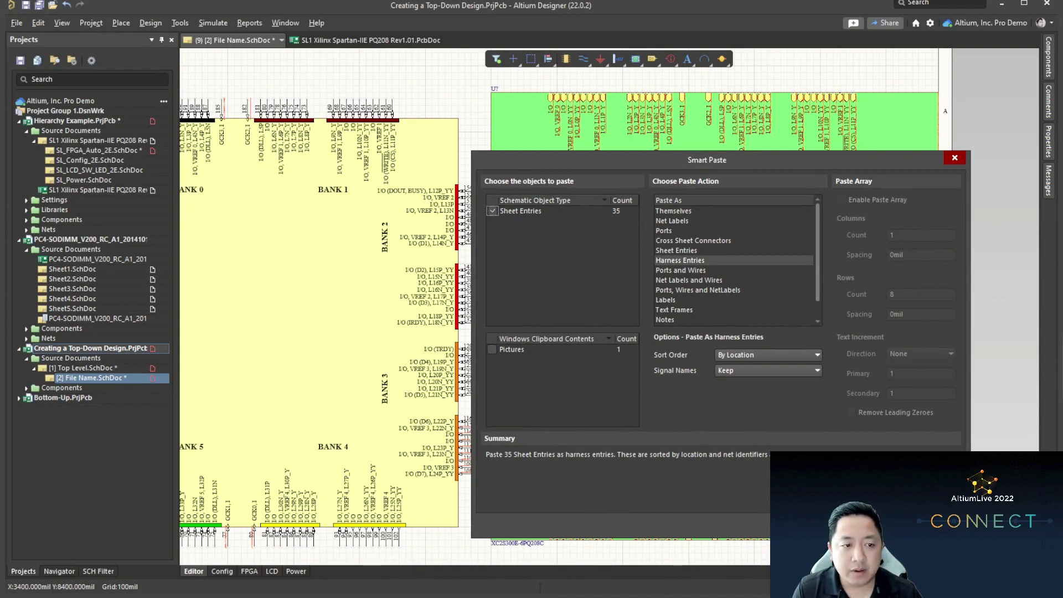
pyautogui.click(521, 210)
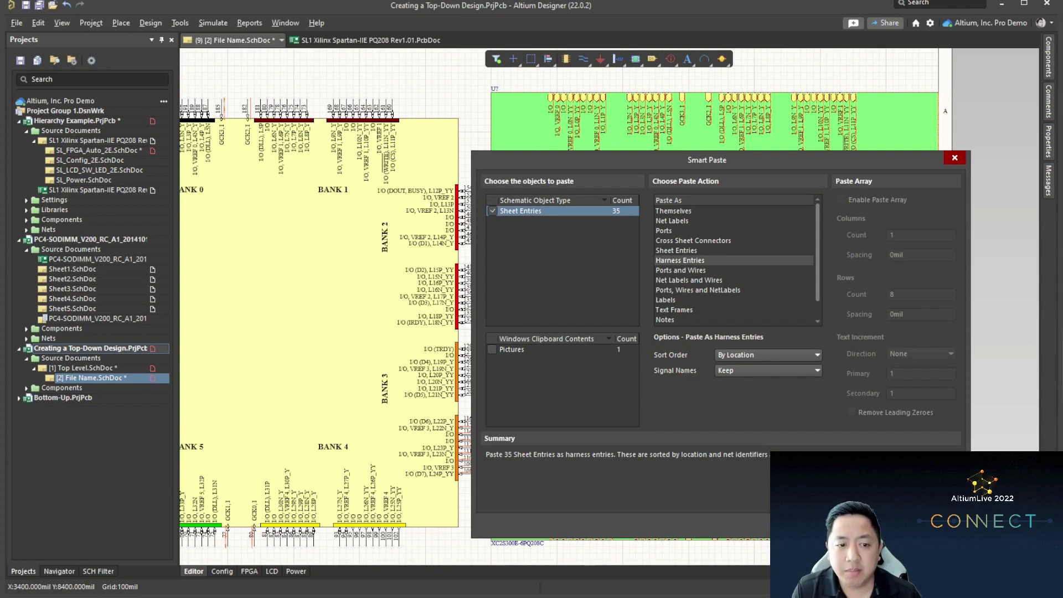
pyautogui.click(697, 289)
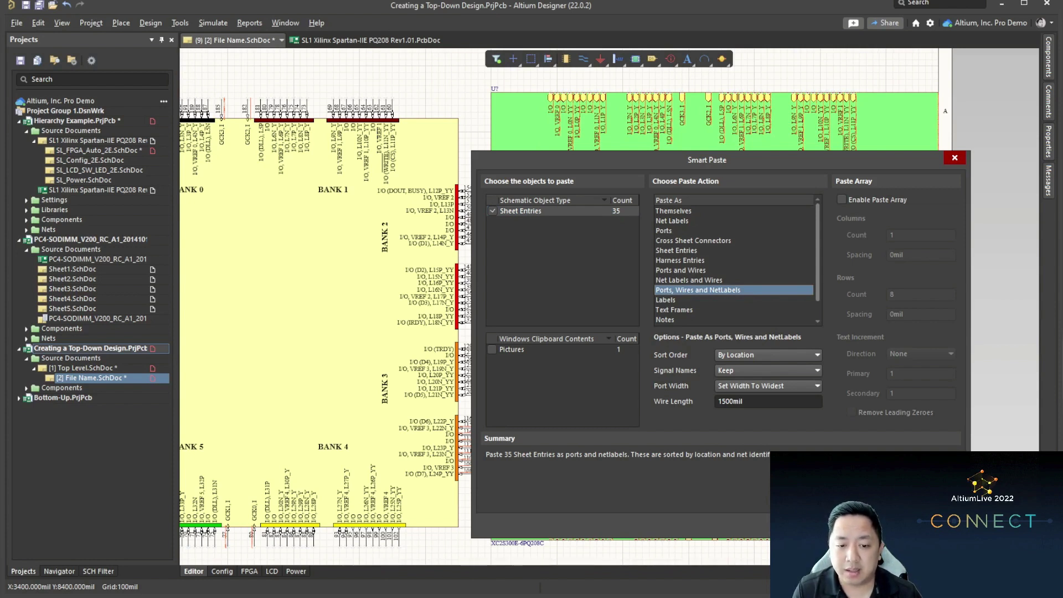
pyautogui.click(888, 523)
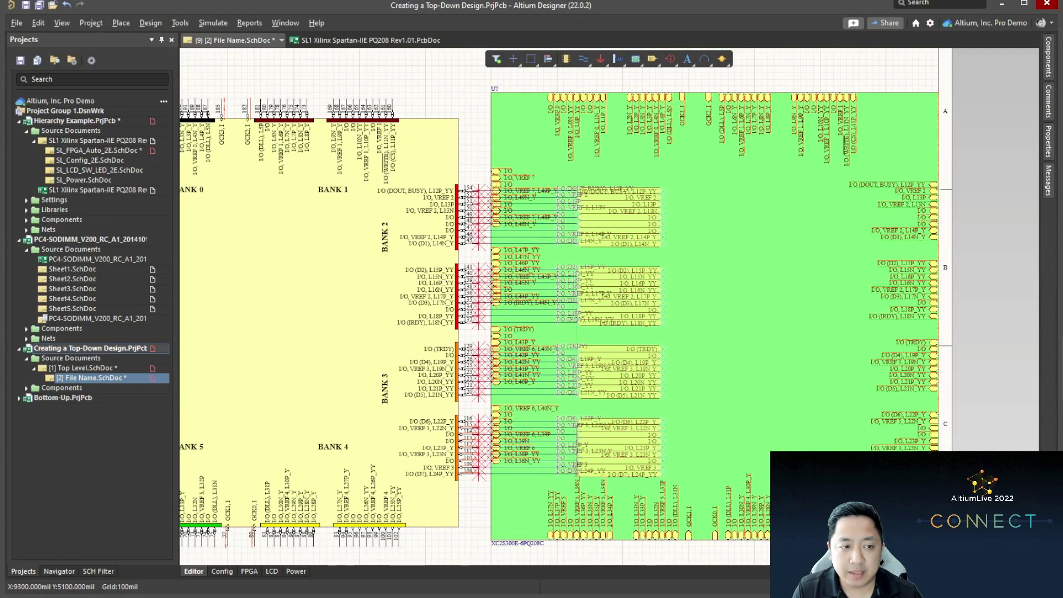
pyautogui.keyDown('ctrl'); pyautogui.scroll(2, 575, 321); pyautogui.keyUp('ctrl')
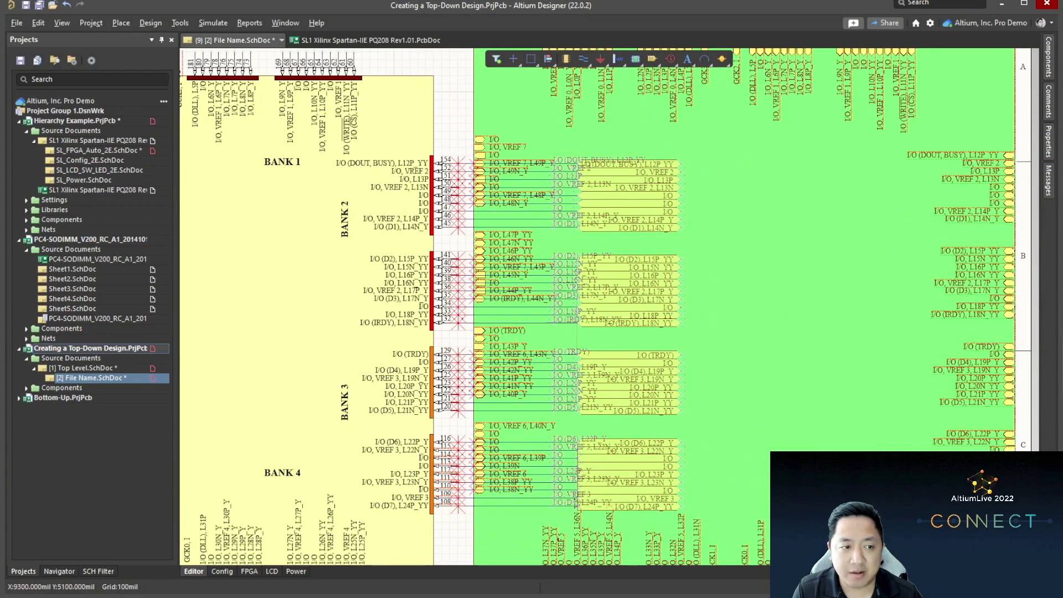
pyautogui.click(577, 322)
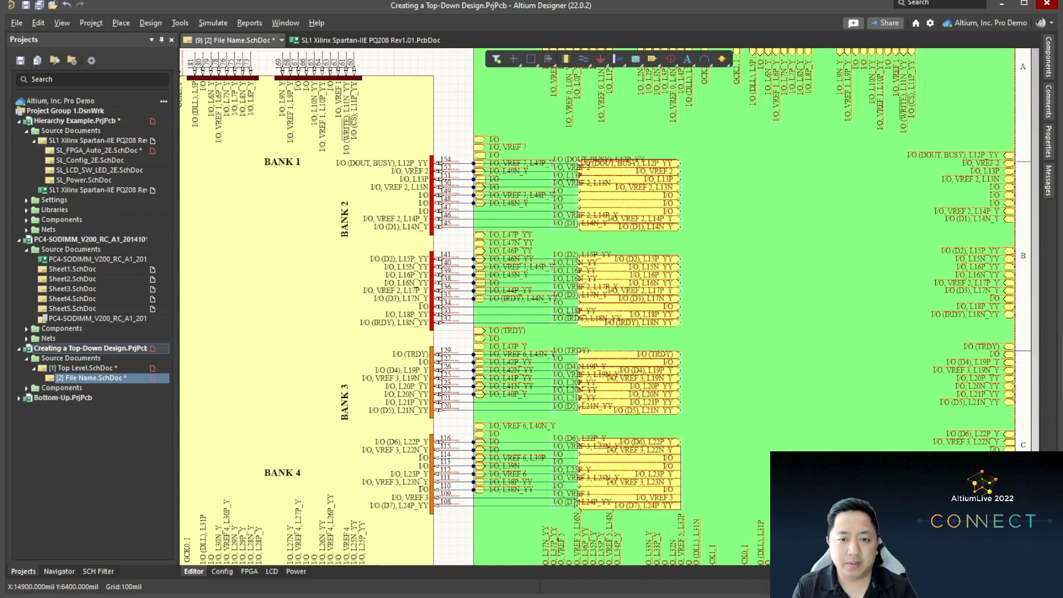
# Step: Include Sheet Symbols in the selection filter and delete the converted green sheet symbol
pyautogui.press('F11')
pyautogui.click(959, 169)
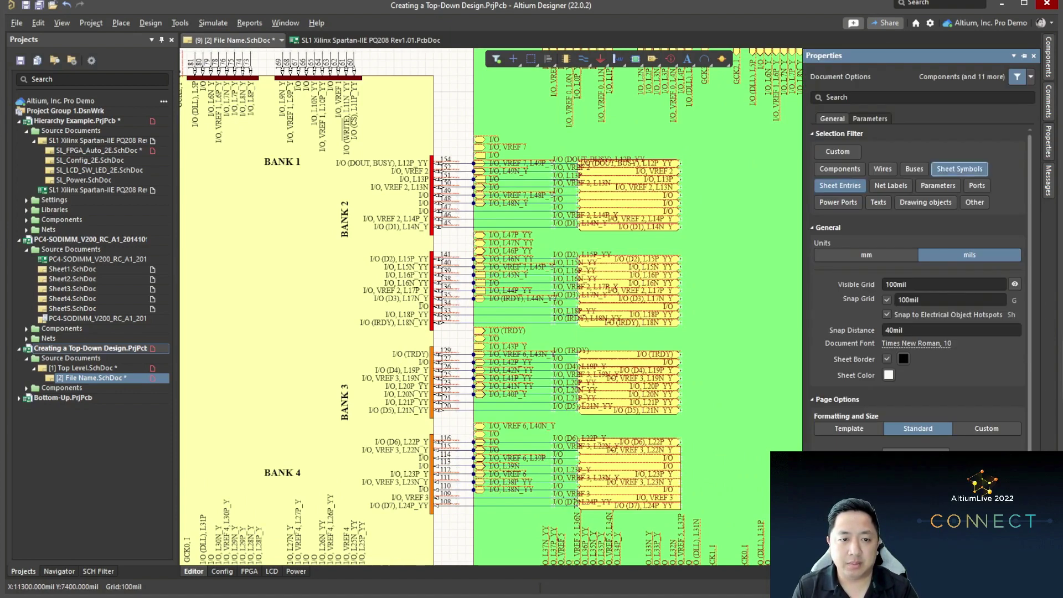
pyautogui.click(704, 140)
pyautogui.press('Delete')
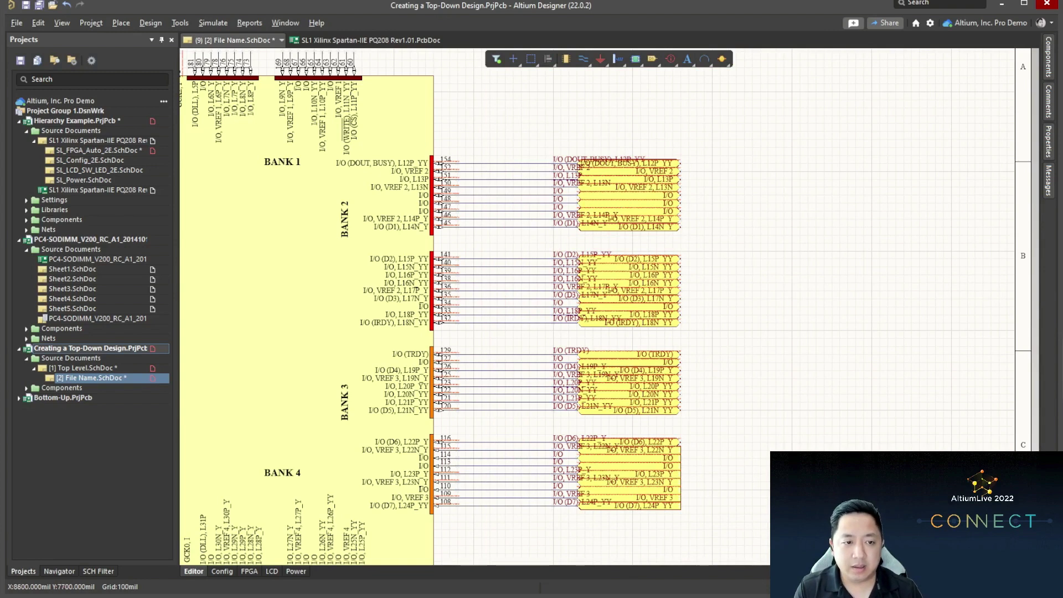
# Step: Turn on all object types in the selection filter and move the pasted net labels along their wires to beside the FPGA pins
pyautogui.click(1048, 142)
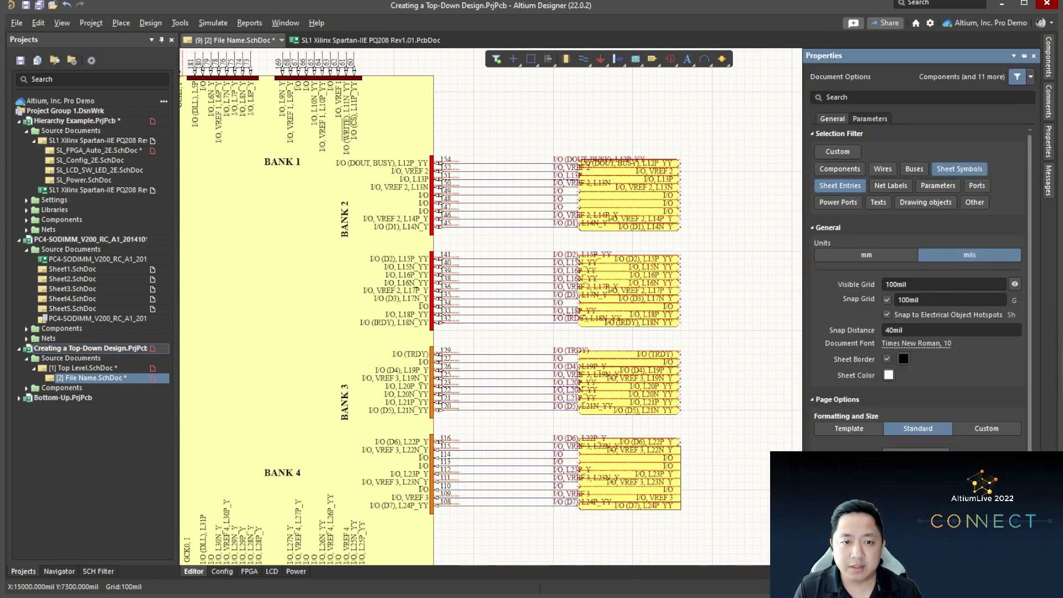
pyautogui.click(849, 151)
pyautogui.moveTo(511, 114); pyautogui.dragTo(672, 541)
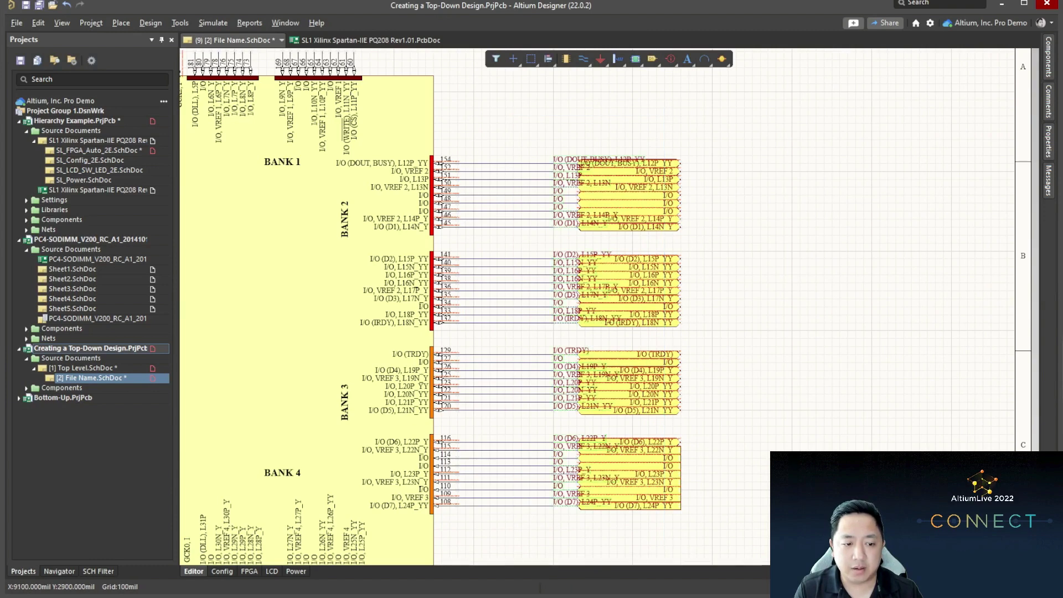
pyautogui.moveTo(567, 494); pyautogui.dragTo(474, 497)
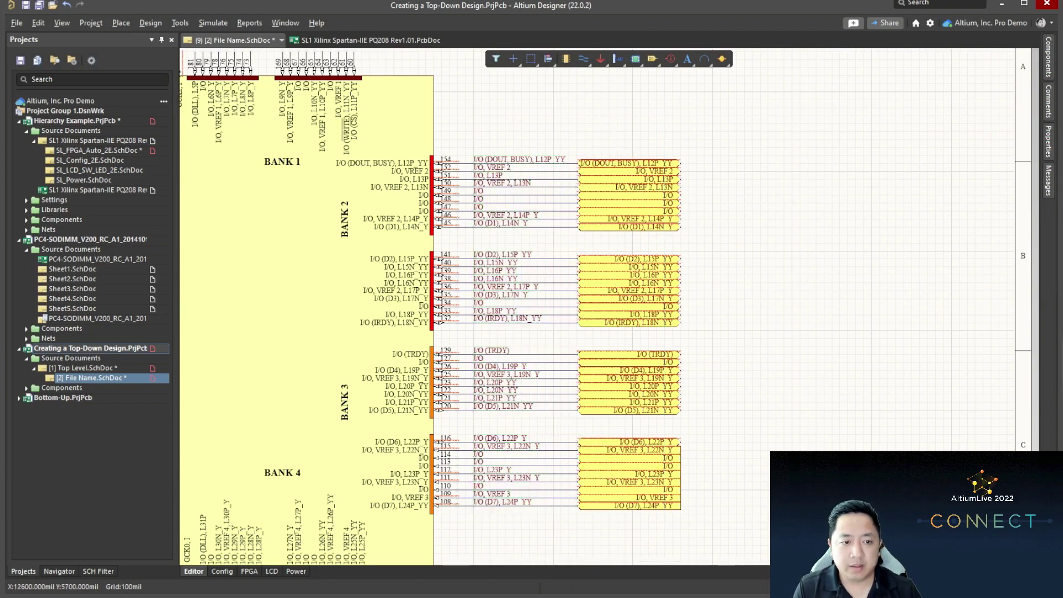
pyautogui.keyDown('ctrl'); pyautogui.scroll(2, 699, 272); pyautogui.keyUp('ctrl')
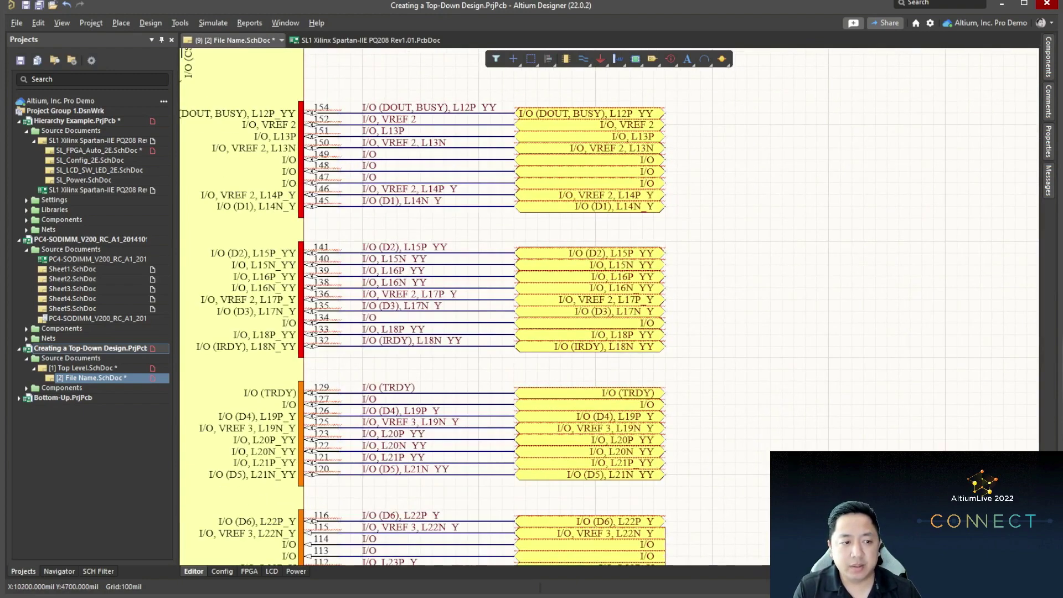
pyautogui.keyDown('ctrl'); pyautogui.scroll(-2, 938, 180); pyautogui.keyUp('ctrl')
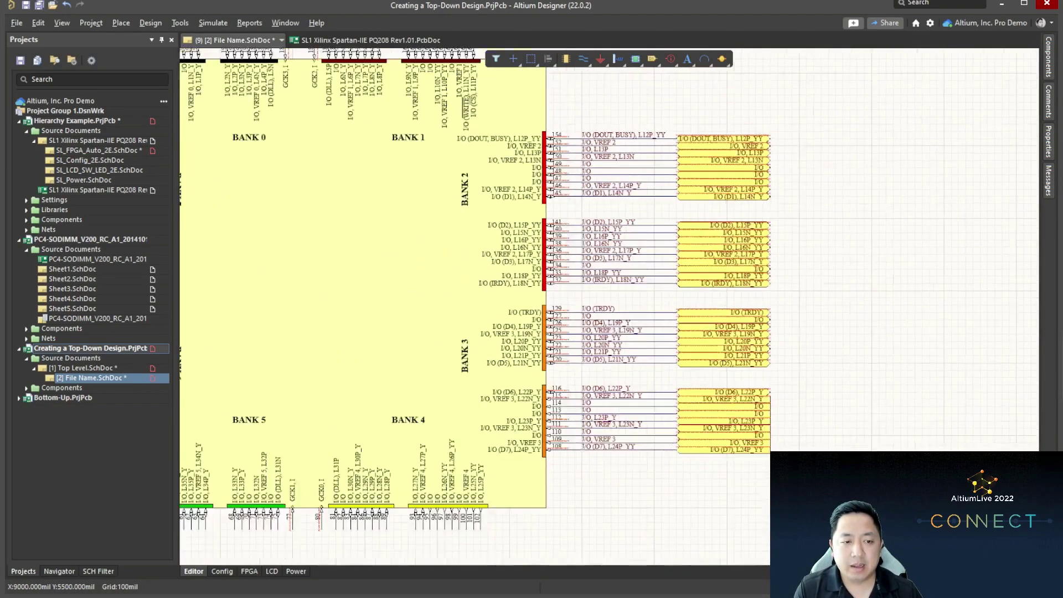
pyautogui.keyDown('ctrl'); pyautogui.scroll(-1, 657, 257); pyautogui.keyUp('ctrl')
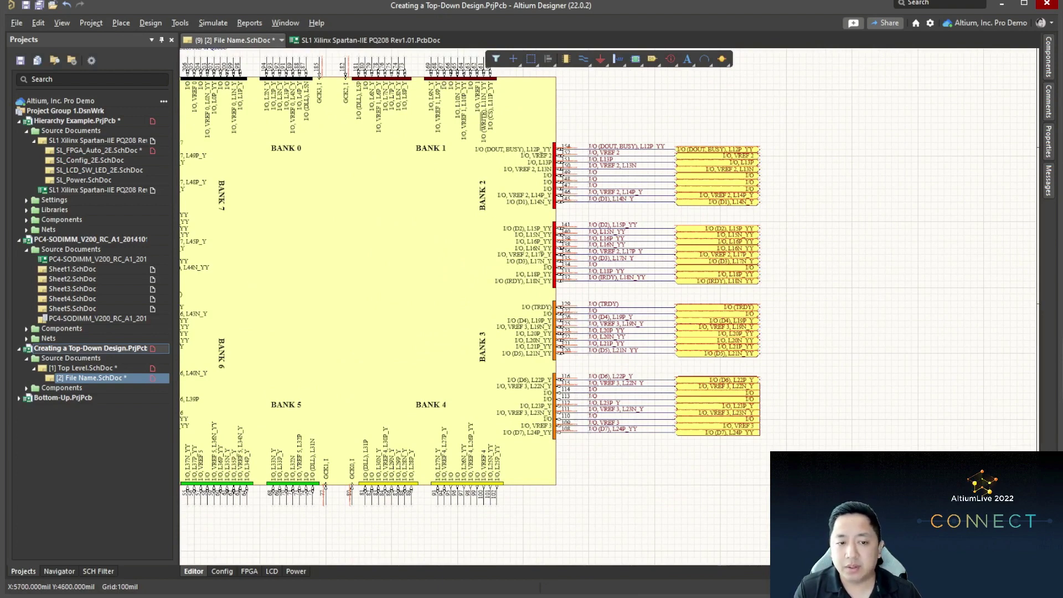
pyautogui.keyDown('ctrl'); pyautogui.scroll(1, 829, 235); pyautogui.keyUp('ctrl')
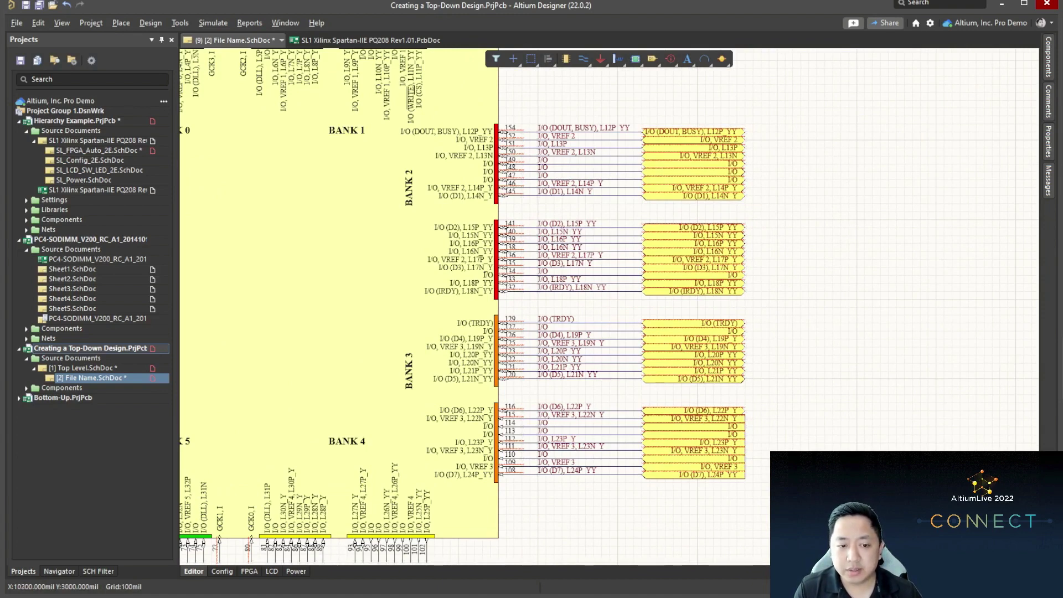
pyautogui.moveTo(647, 415)
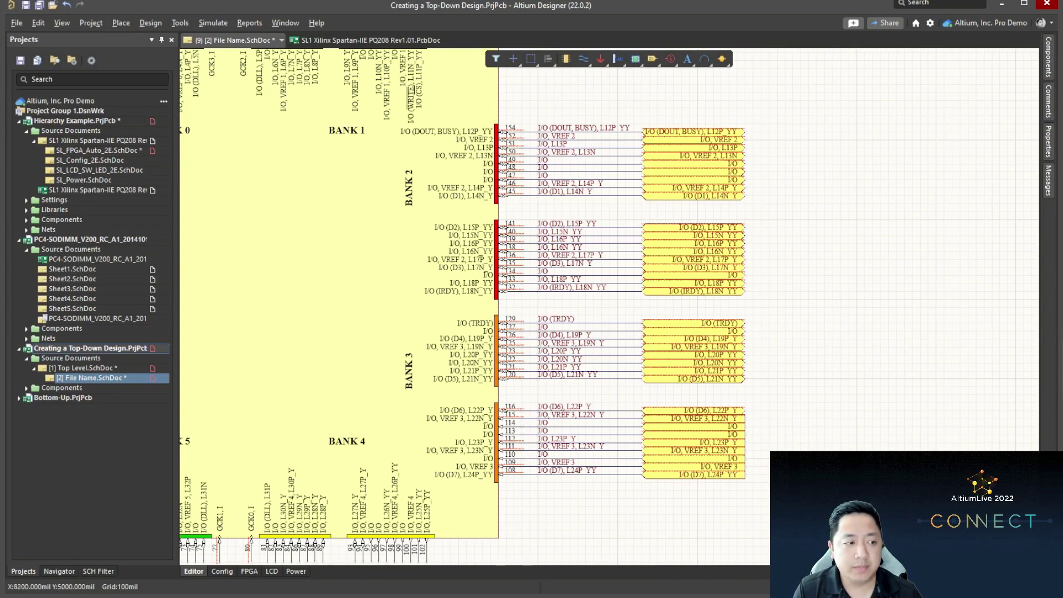
# Step: Save the File Name.SchDoc schematic under the name FPGA
pyautogui.rightClick(75, 378)
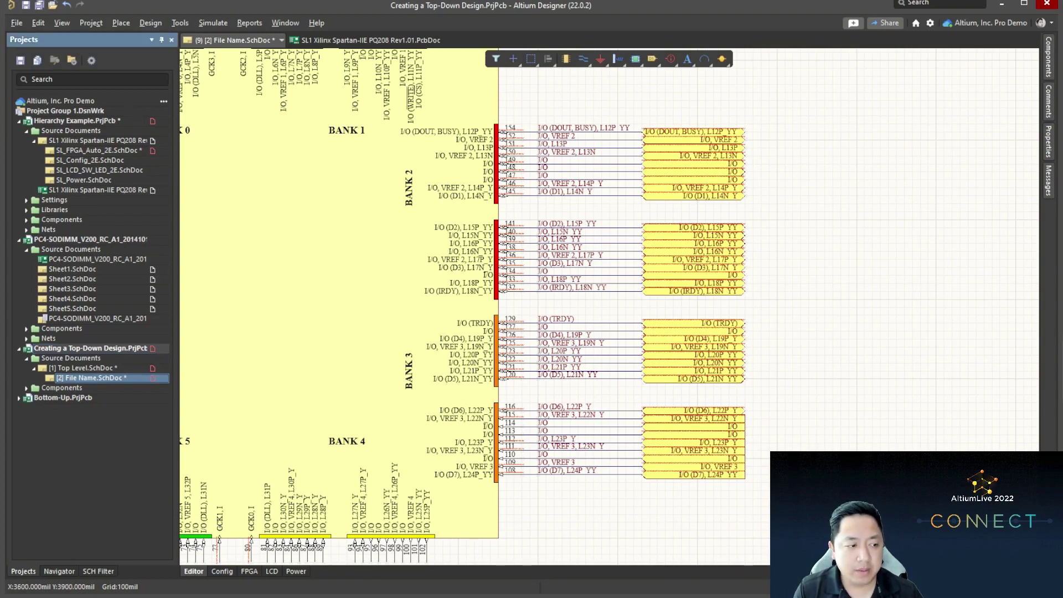
pyautogui.click(103, 405)
pyautogui.hotkey('ctrl', 's')
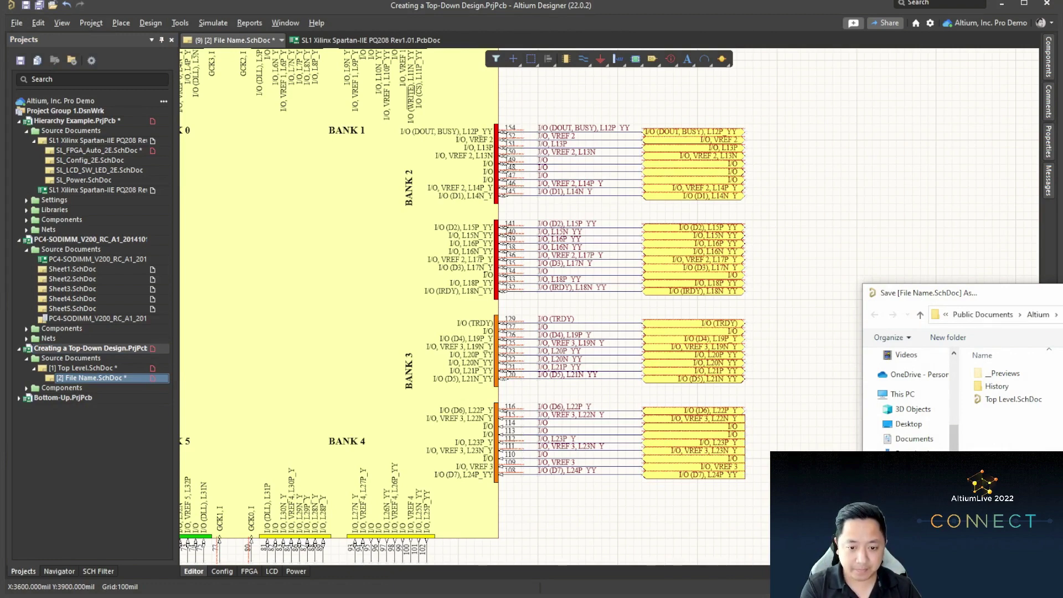
pyautogui.write('FPGA')
pyautogui.press('Return')
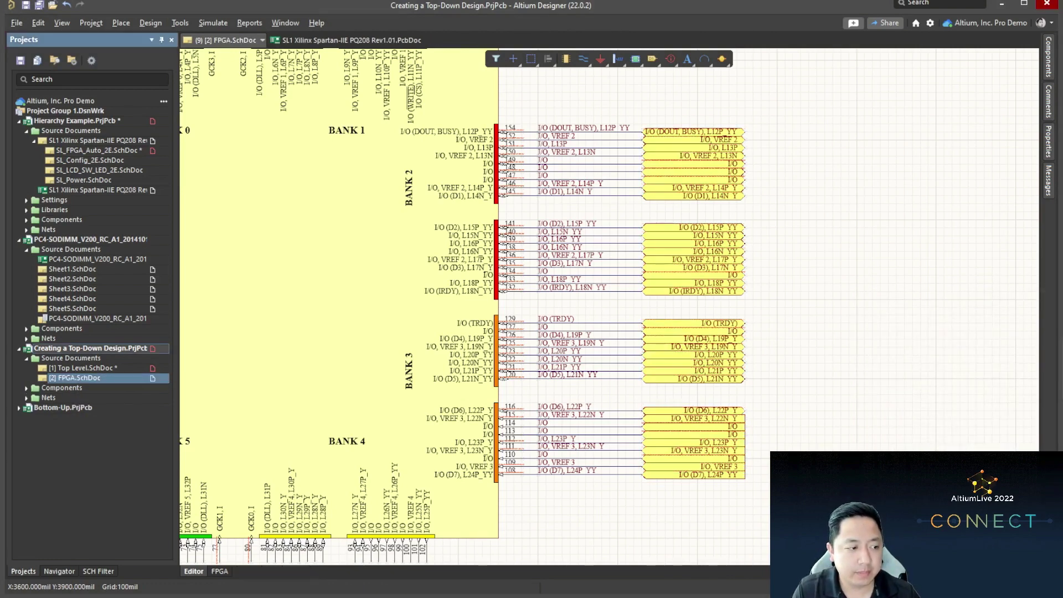
# Step: On Top Level.SchDoc, set the FPGA sheet symbol's source file to FPGA.SchDoc
pyautogui.click(83, 367)
pyautogui.click(644, 236)
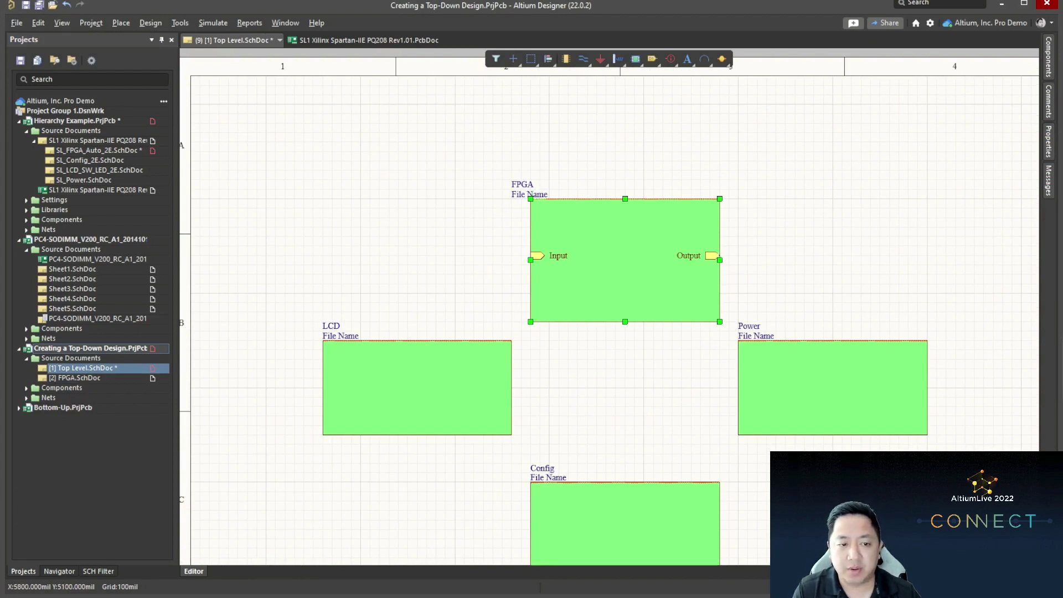
pyautogui.rightClick(604, 239)
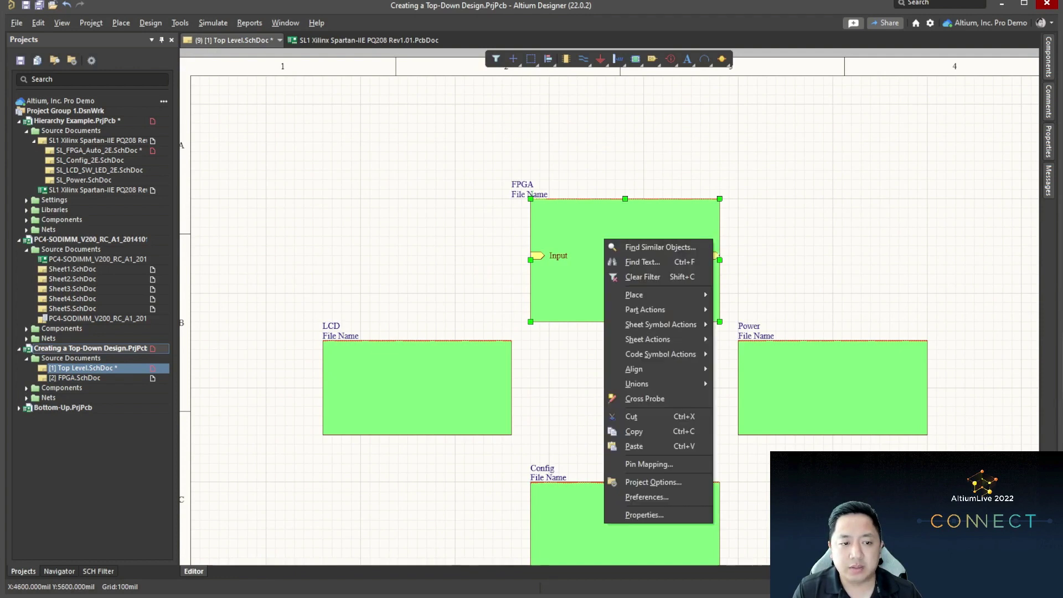
pyautogui.moveTo(660, 325)
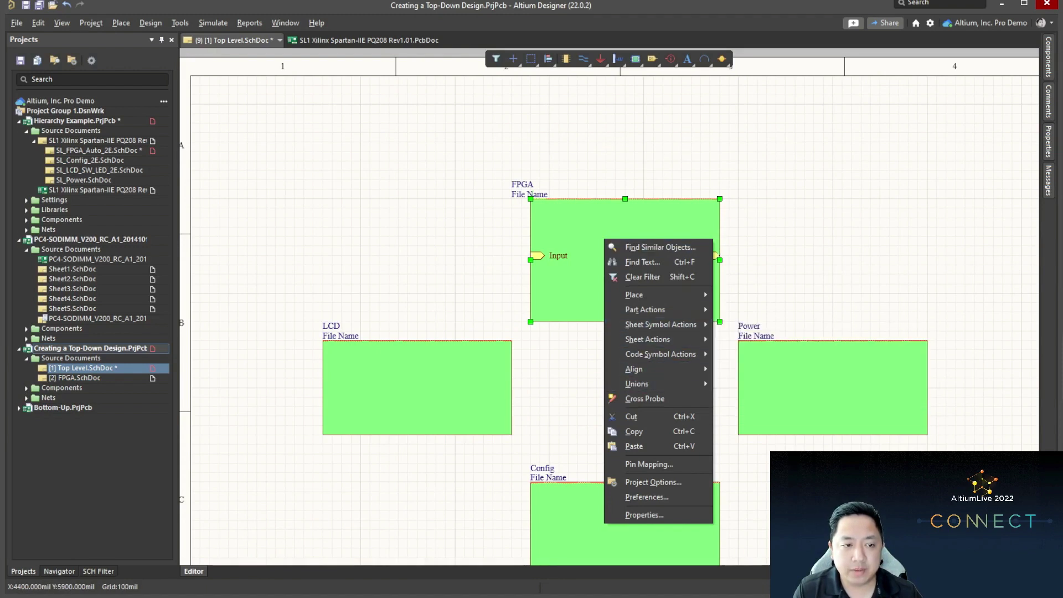
pyautogui.doubleClick(625, 230)
pyautogui.click(577, 189)
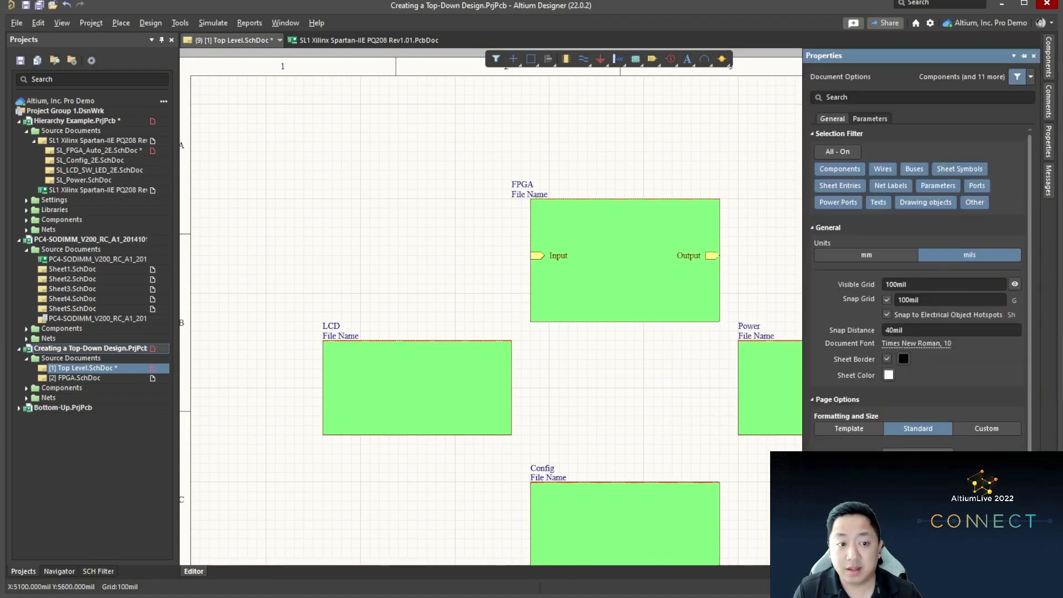
pyautogui.click(626, 233)
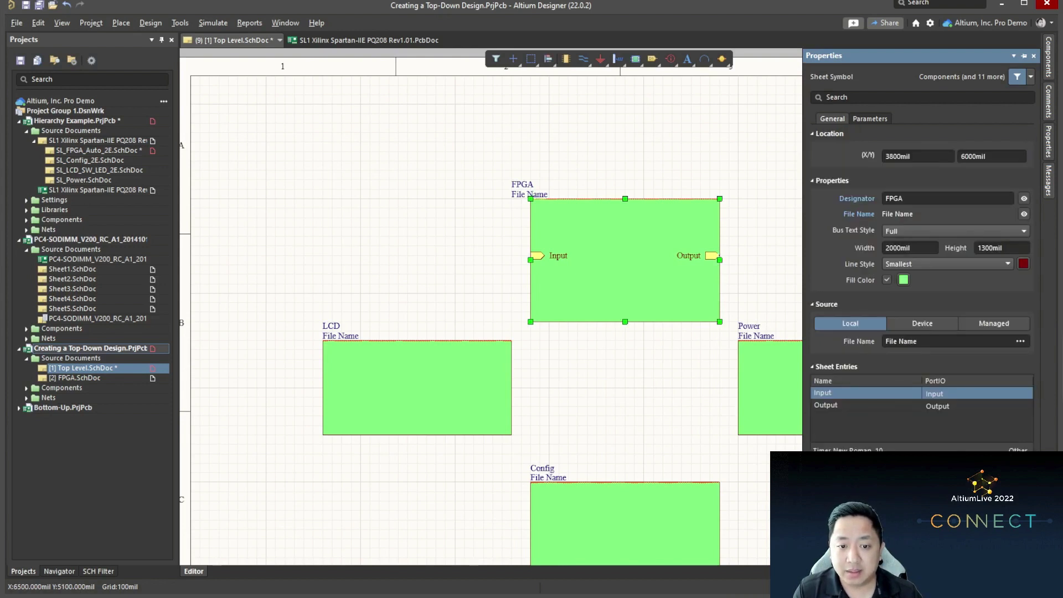
pyautogui.click(1019, 341)
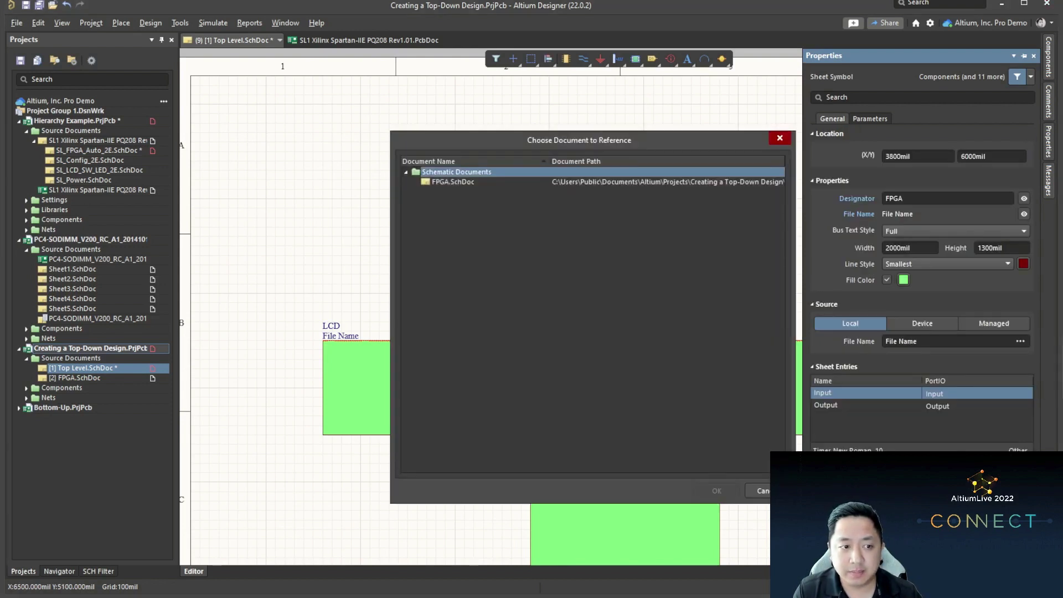
pyautogui.click(452, 181)
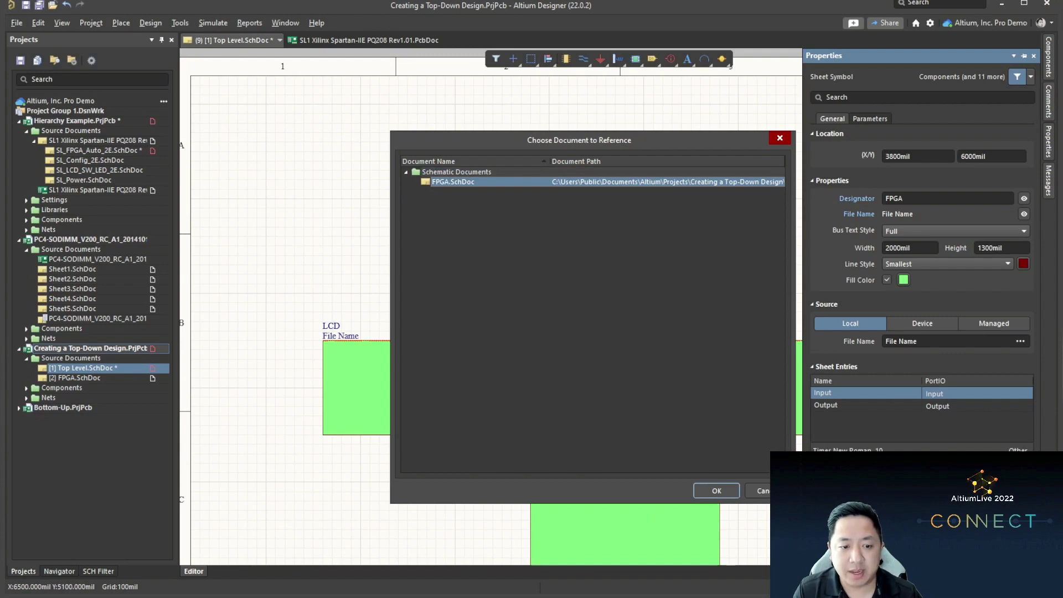
pyautogui.click(705, 490)
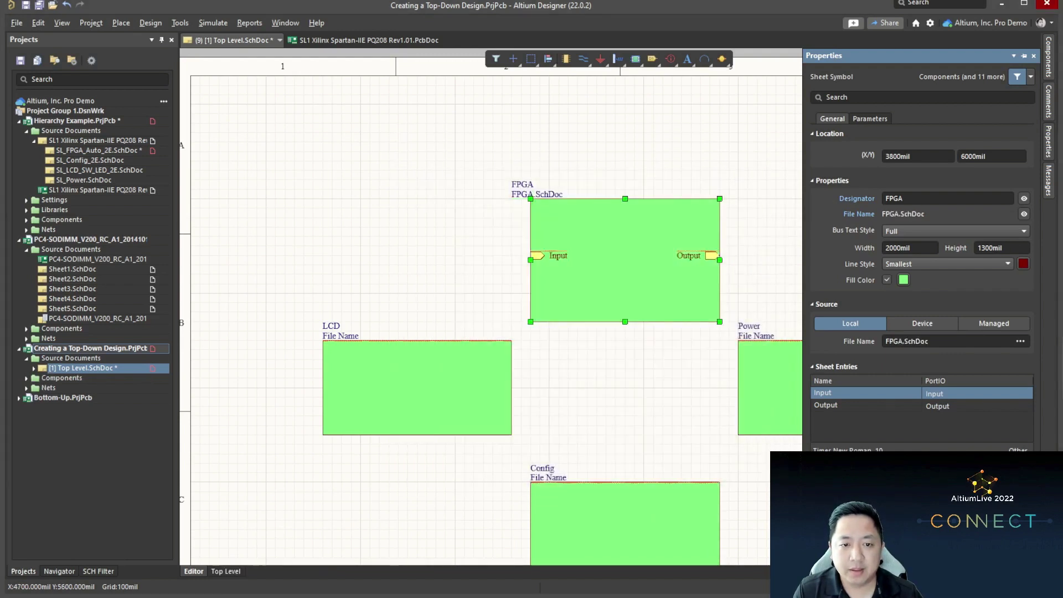
# Step: Synchronize the FPGA sheet symbol with FPGA.SchDoc by adding sheet entries for all unmatched ports along the symbol's right edge
pyautogui.rightClick(615, 238)
pyautogui.moveTo(659, 308)
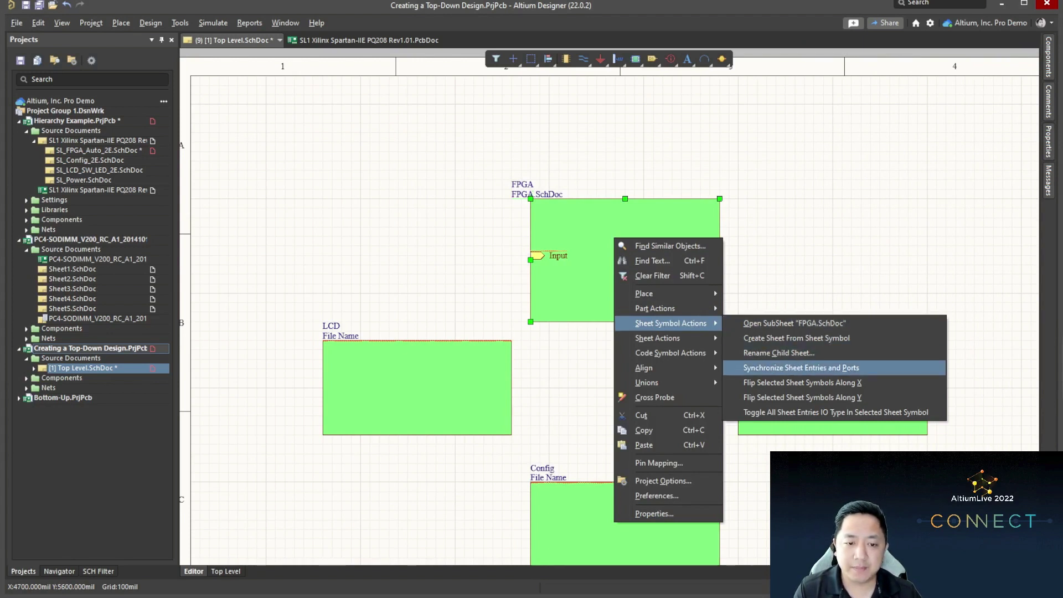
pyautogui.click(801, 367)
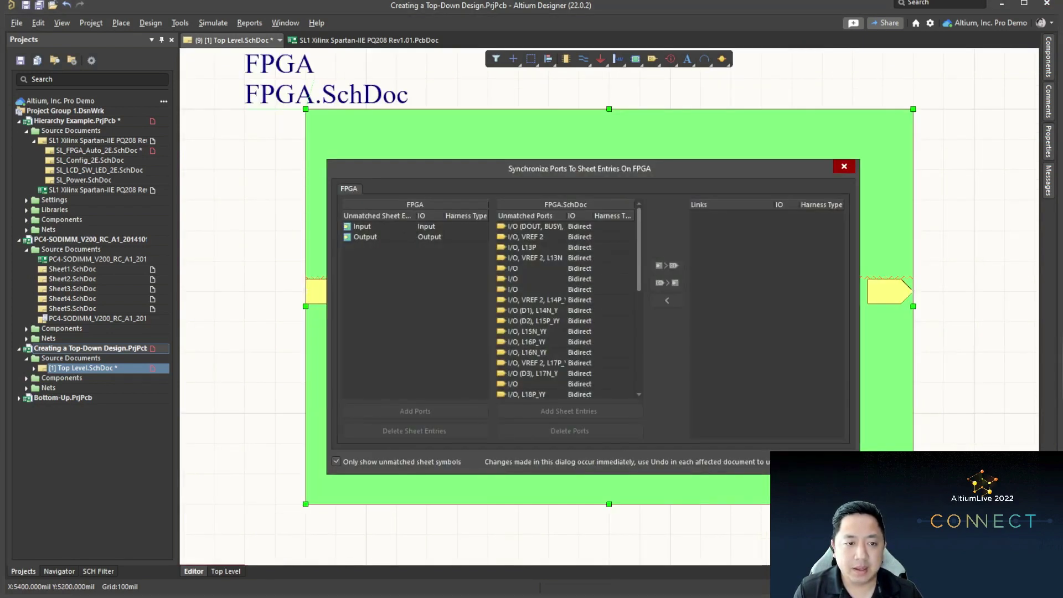
pyautogui.moveTo(579, 168); pyautogui.dragTo(692, 152)
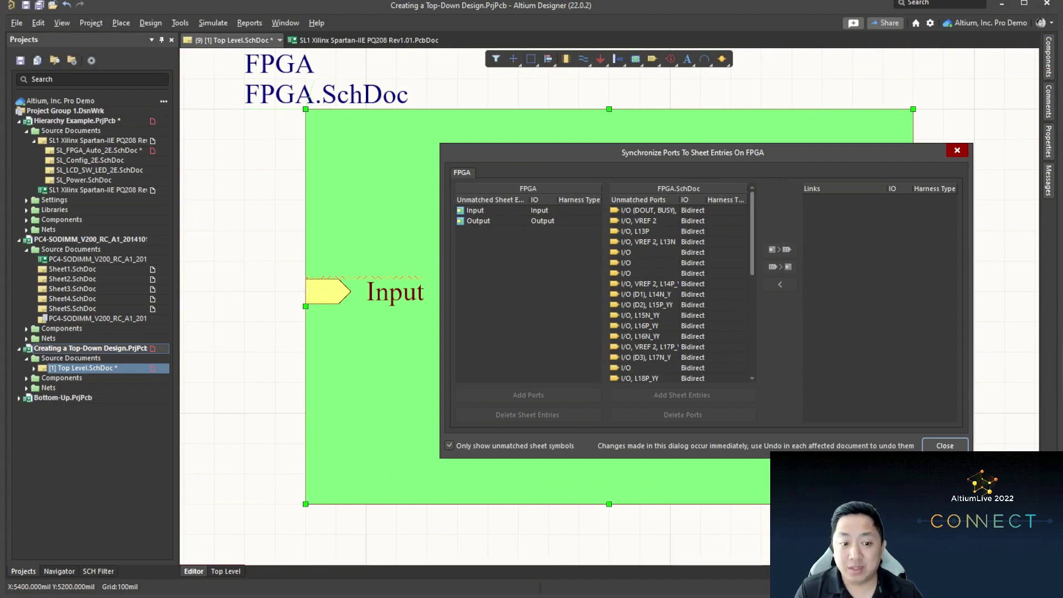
pyautogui.click(692, 252)
pyautogui.hotkey('ctrl', 'a')
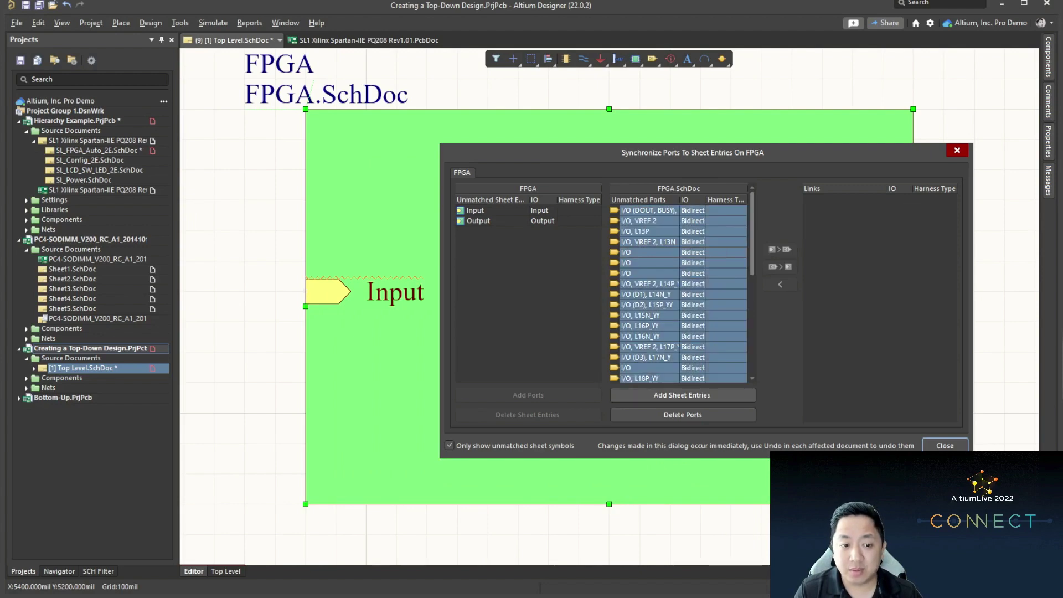
pyautogui.click(681, 394)
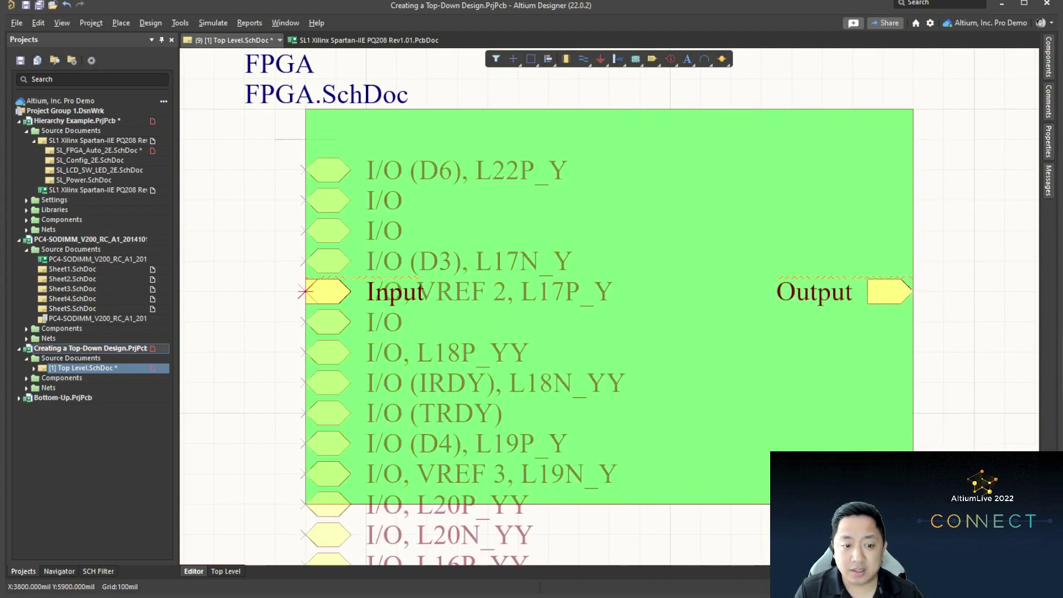
pyautogui.keyDown('ctrl'); pyautogui.scroll(-3, 427, 311); pyautogui.keyUp('ctrl')
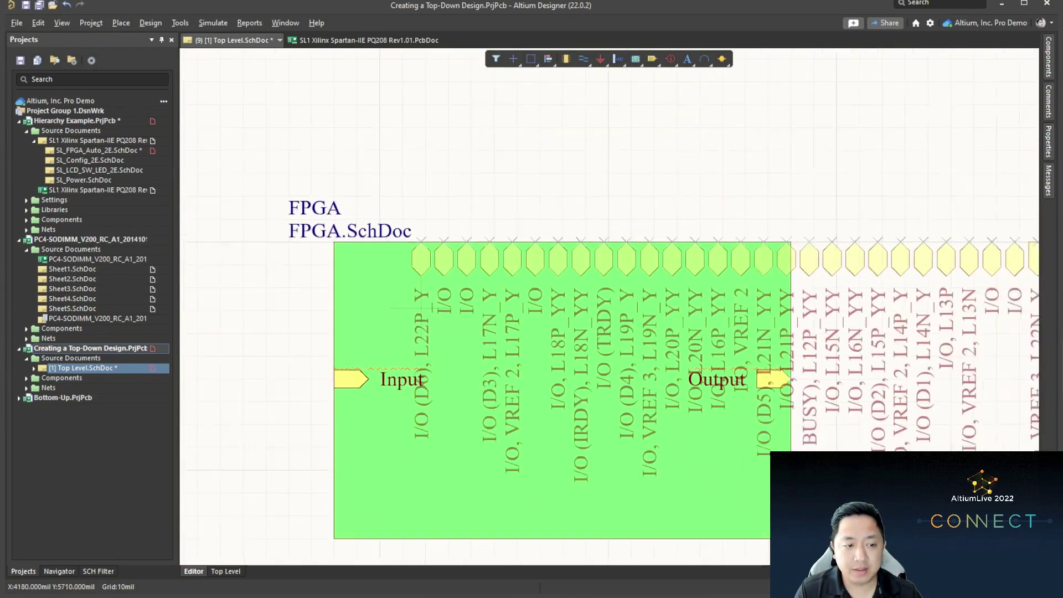
pyautogui.moveTo(537, 343); pyautogui.dragTo(595, 72, button='right')
pyautogui.moveTo(518, 170); pyautogui.dragTo(519, 266, button='right')
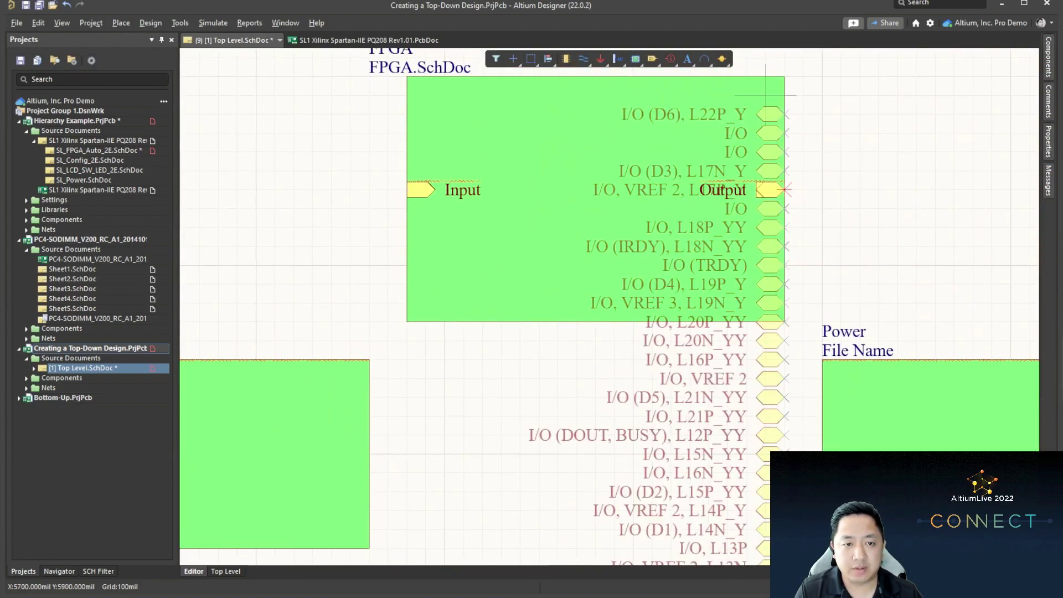
pyautogui.click(785, 190)
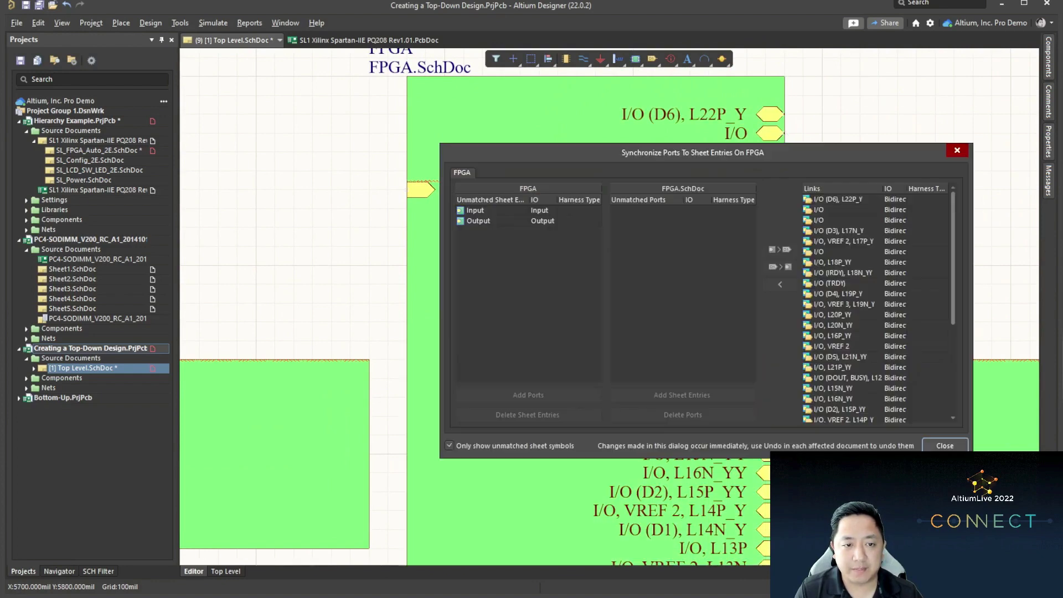
# Step: Delete the unmatched Input and Output sheet entries from the FPGA symbol and finish the synchronization
pyautogui.click(475, 210)
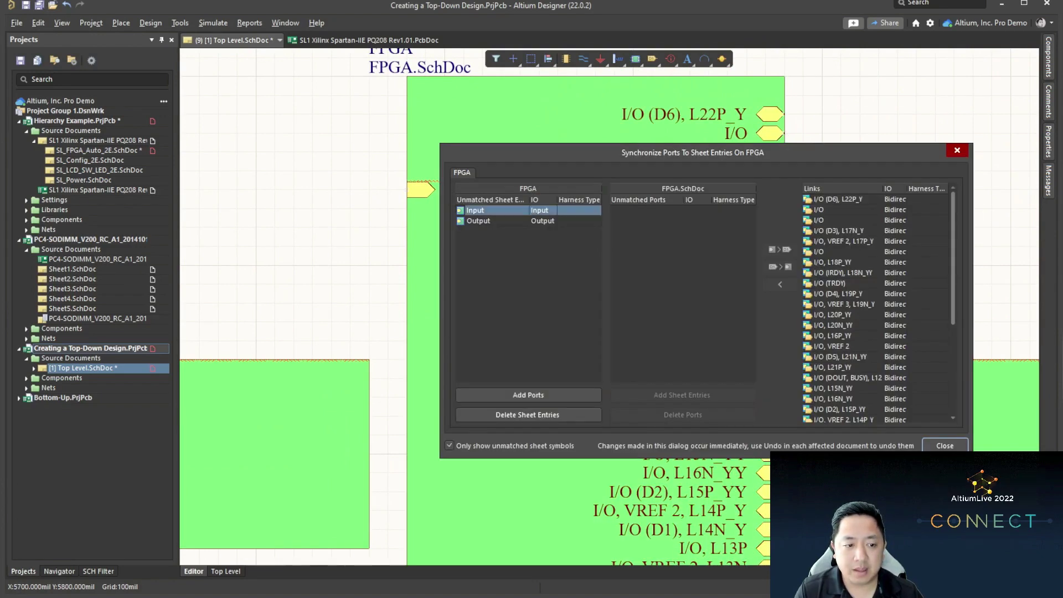
pyautogui.keyDown('shift'); pyautogui.click(477, 220); pyautogui.keyUp('shift')
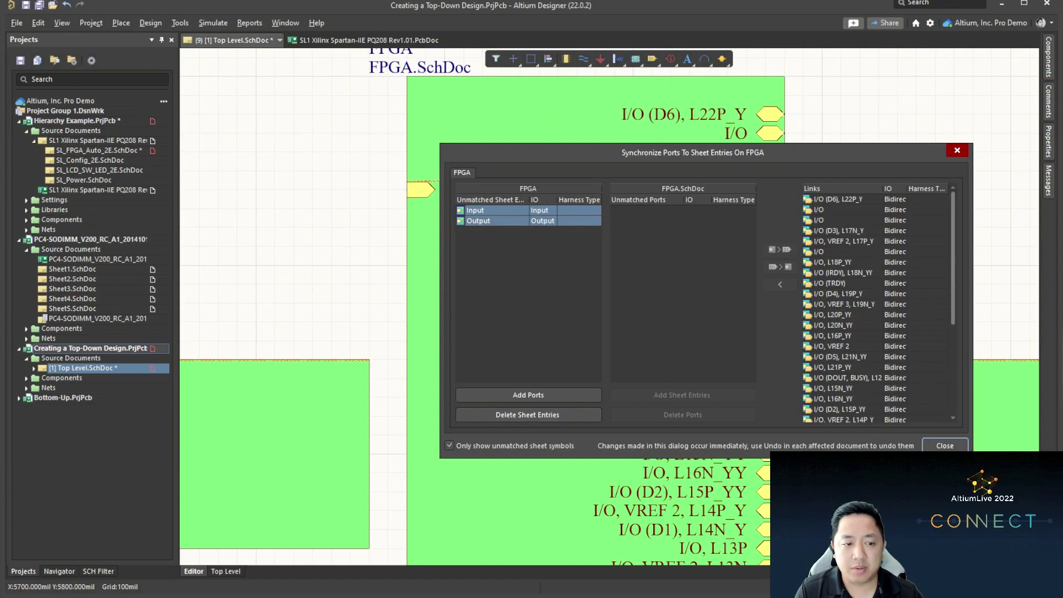
pyautogui.click(527, 414)
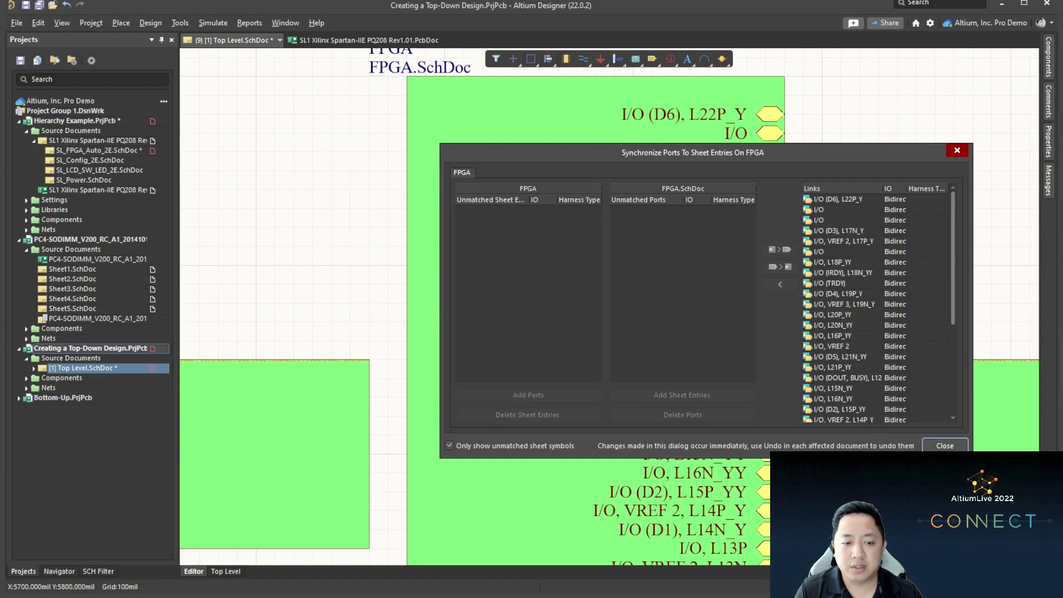
pyautogui.click(944, 445)
# Step: Move the FPGA sheet symbol straight up until it clears the Config sheet symbol, and deselect it
pyautogui.keyDown('ctrl'); pyautogui.scroll(-4, 866, 244); pyautogui.keyUp('ctrl')
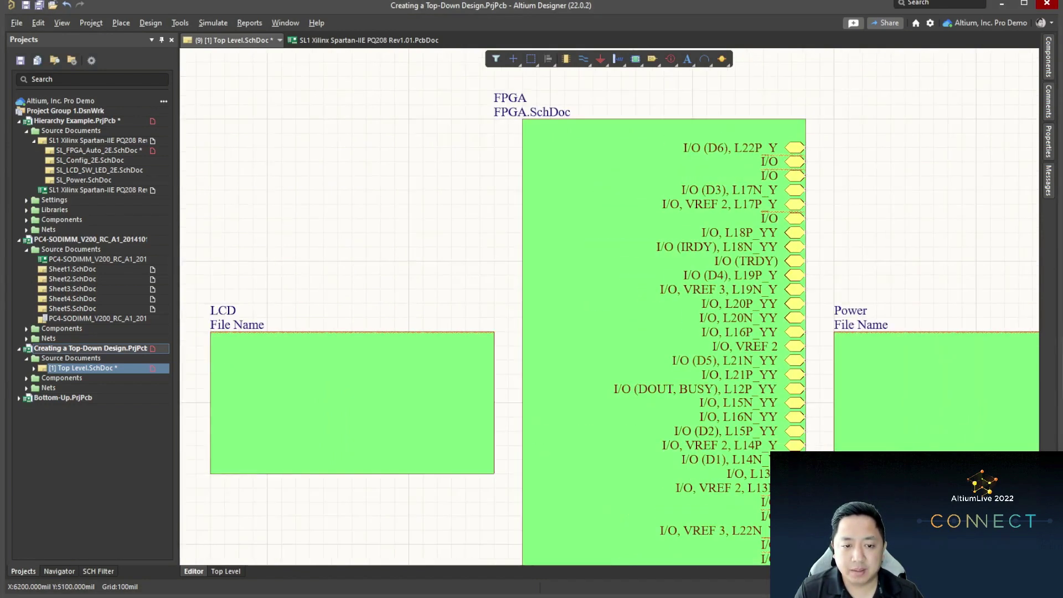
pyautogui.moveTo(828, 279); pyautogui.dragTo(828, 192)
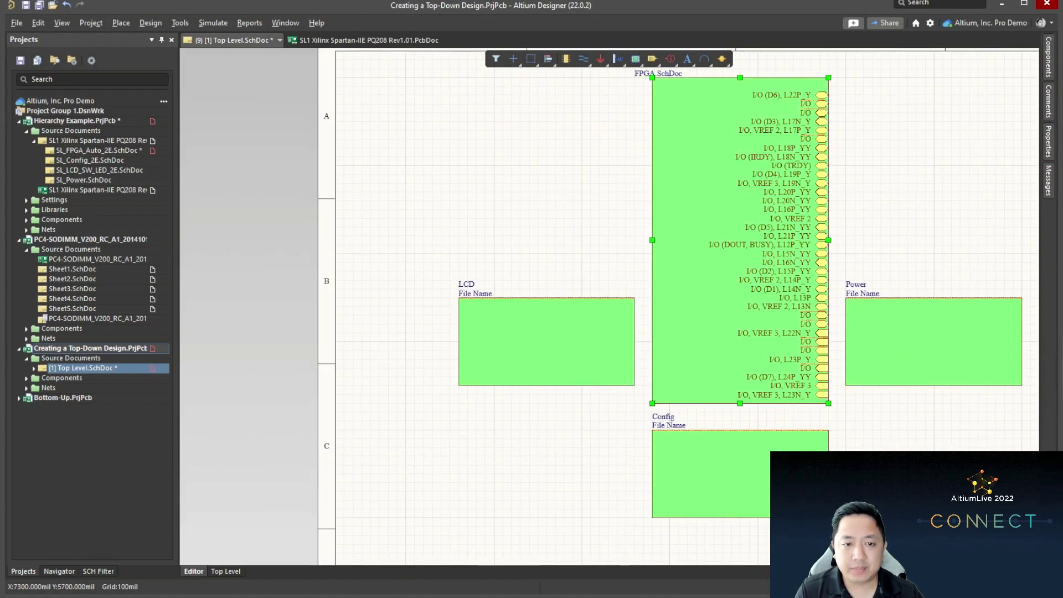
pyautogui.click(863, 244)
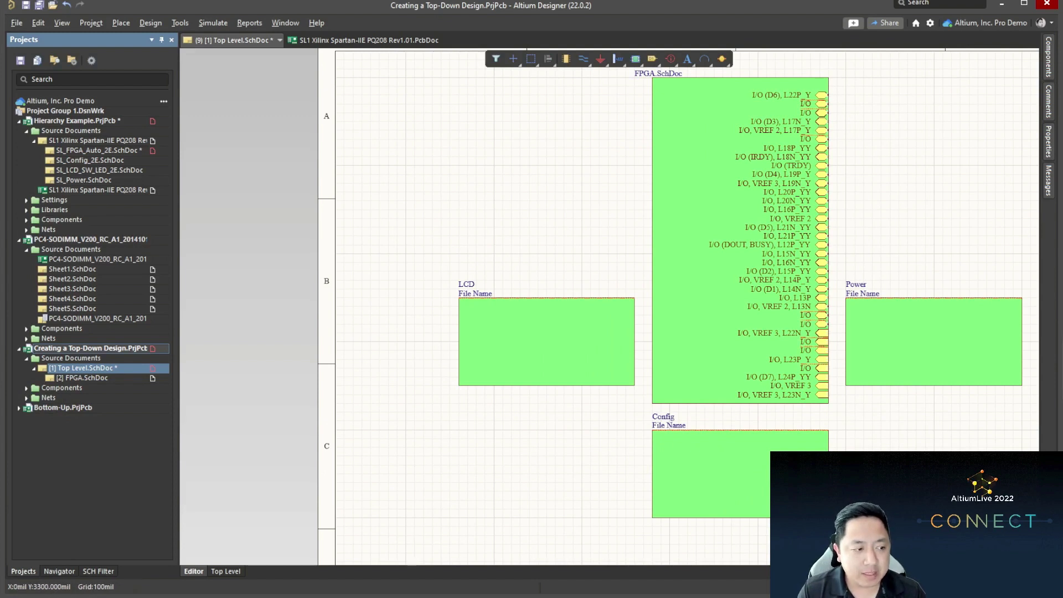
# Step: Delete the USB 3.0.SchDoc sheet symbol from the Bottom-Up project's Top Level.SchDoc and save that sheet
pyautogui.click(19, 407)
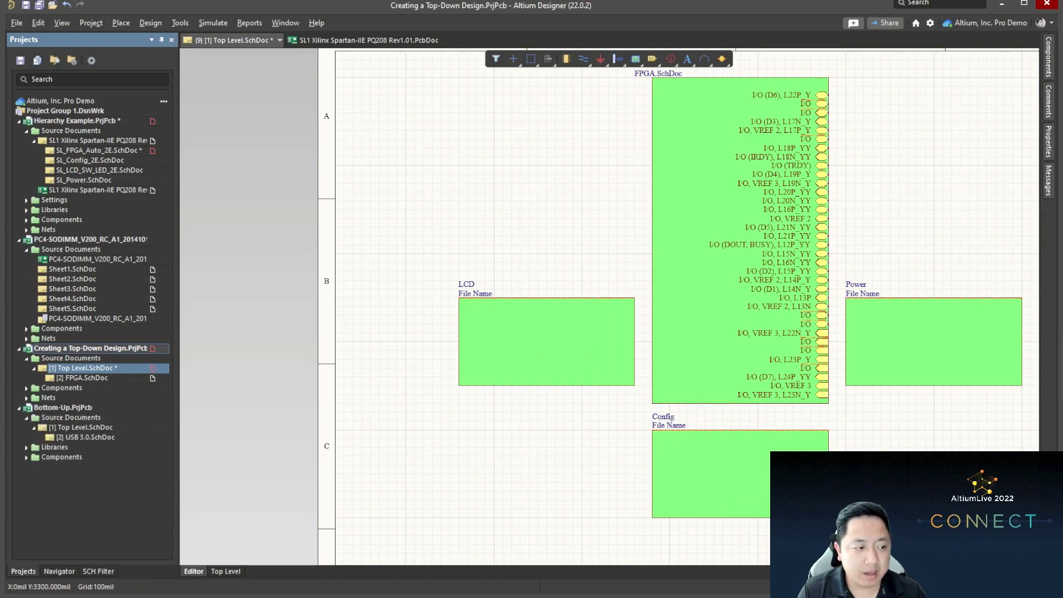
pyautogui.click(18, 349)
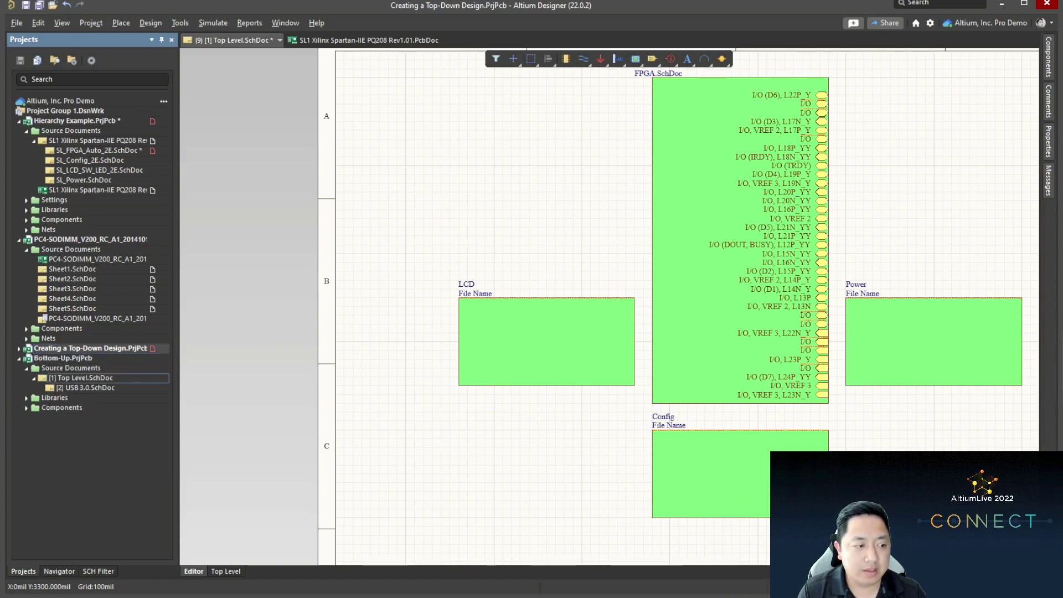
pyautogui.doubleClick(81, 378)
pyautogui.moveTo(475, 164); pyautogui.dragTo(723, 447)
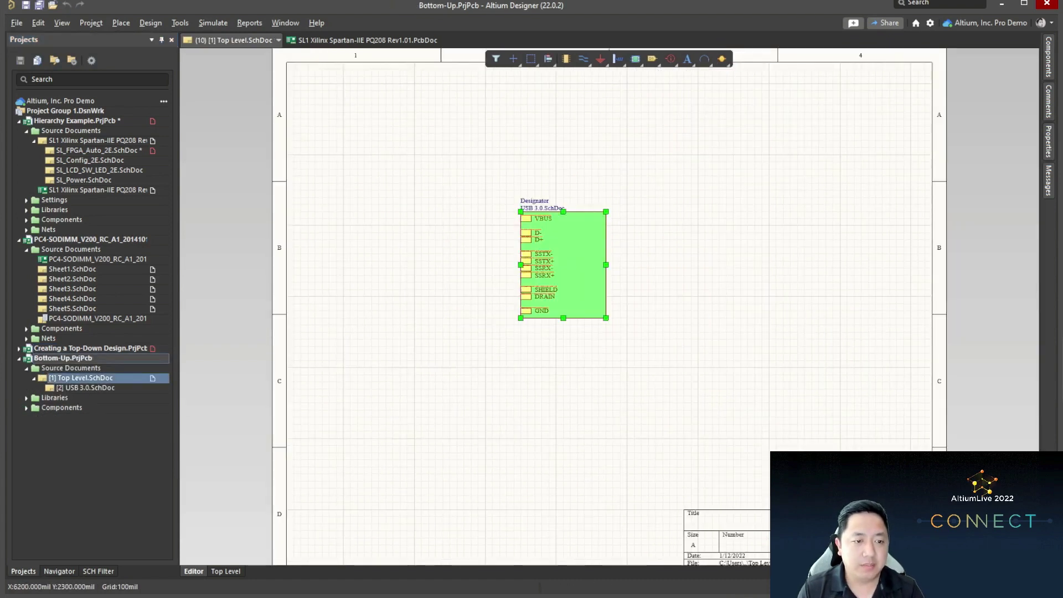
pyautogui.press('Delete')
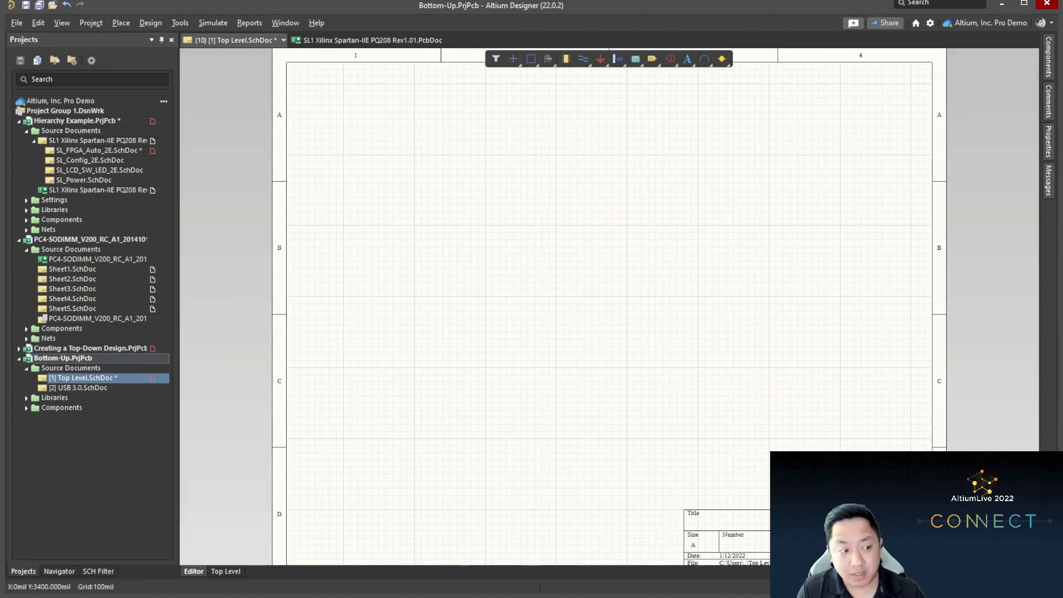
pyautogui.rightClick(131, 379)
pyautogui.click(161, 421)
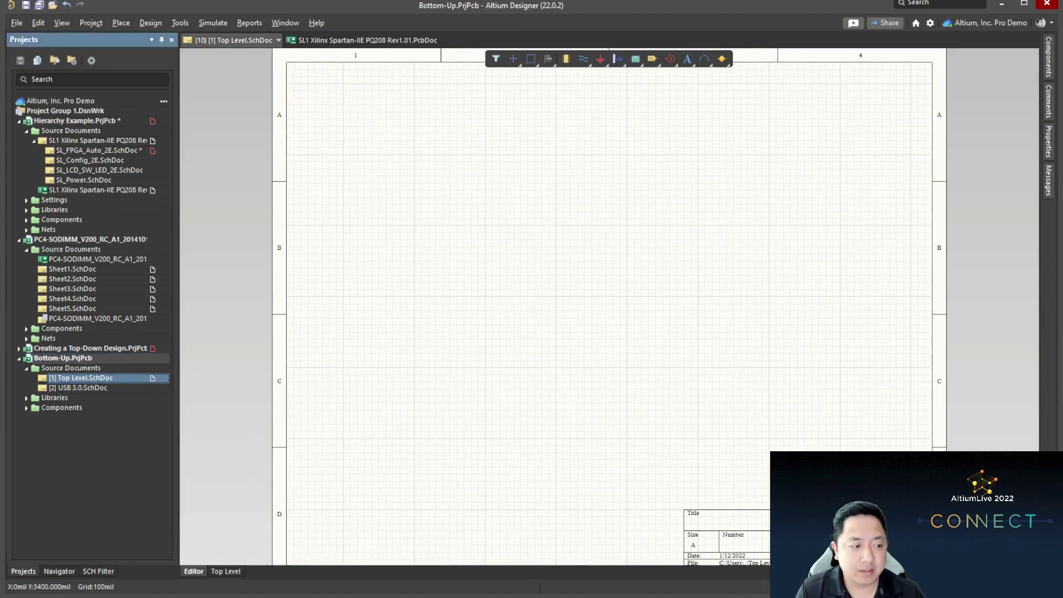
# Step: Open USB 3.0.SchDoc in the Bottom-Up project and select the U1 USB 3.0 component
pyautogui.doubleClick(78, 388)
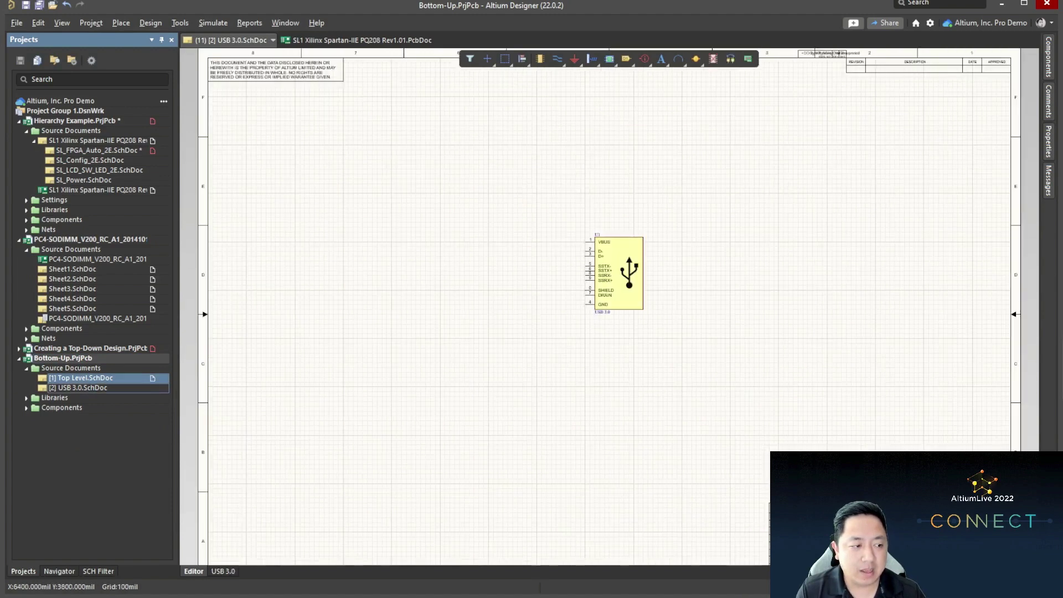
pyautogui.keyDown('ctrl'); pyautogui.scroll(5, 642, 236); pyautogui.keyUp('ctrl')
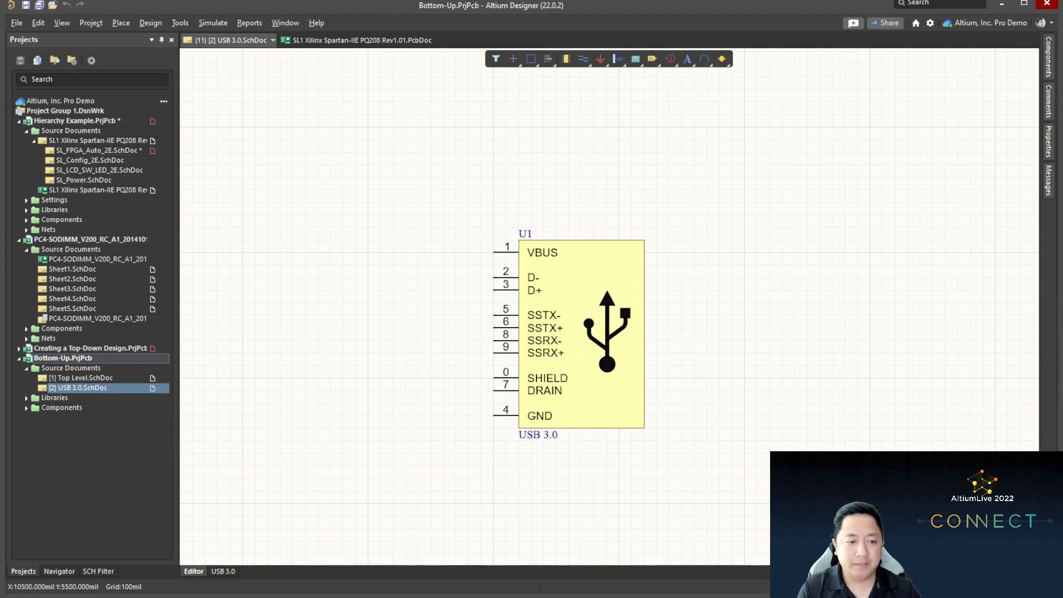
pyautogui.click(631, 302)
pyautogui.hotkey('ctrl', 'v')
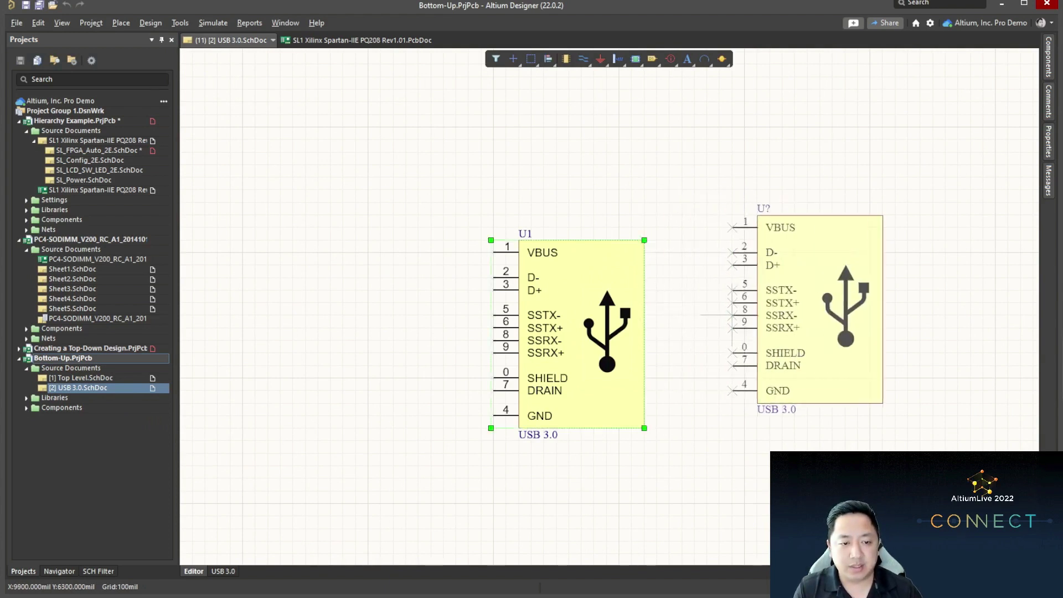
pyautogui.press('Escape')
pyautogui.hotkey('ctrl', 'shift', 'v')
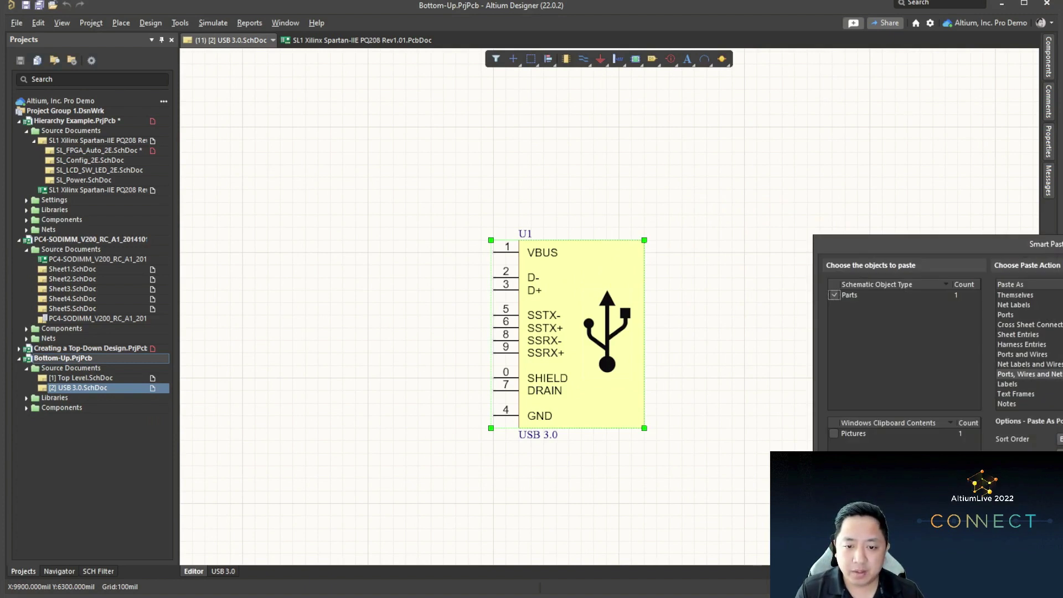
pyautogui.click(1028, 374)
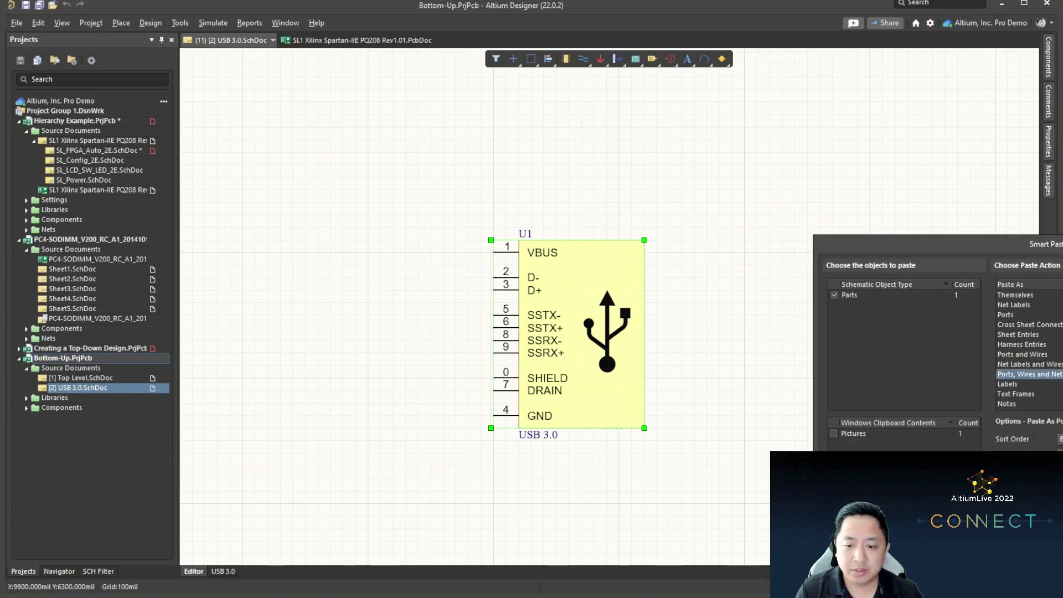
pyautogui.press('Return')
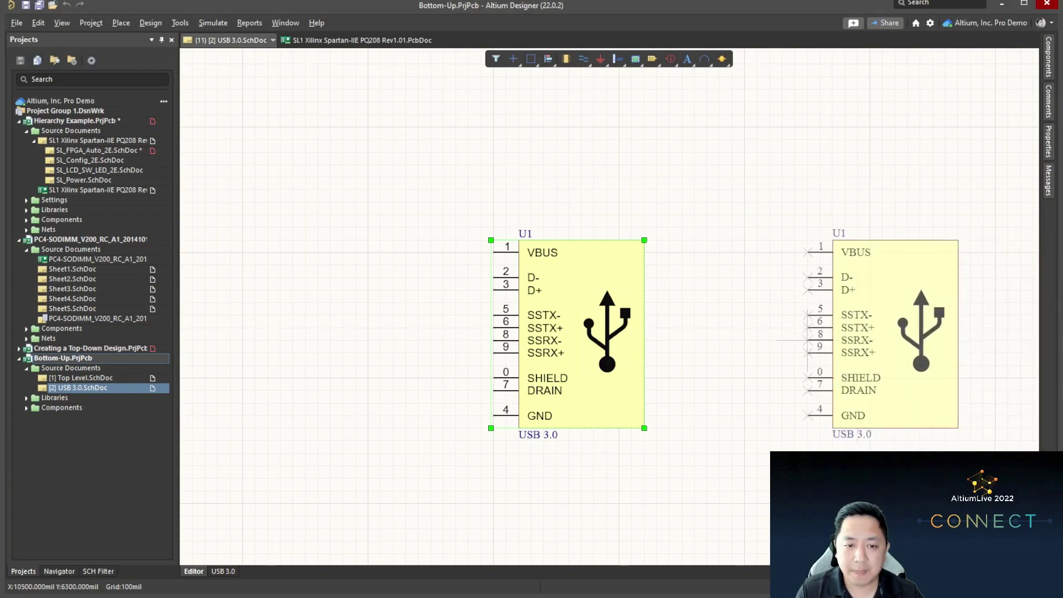
pyautogui.press('Escape')
# Step: Paste a copy of the U1 USB 3.0 component level with the original, on its right side
pyautogui.hotkey('ctrl', 'shift', 'v')
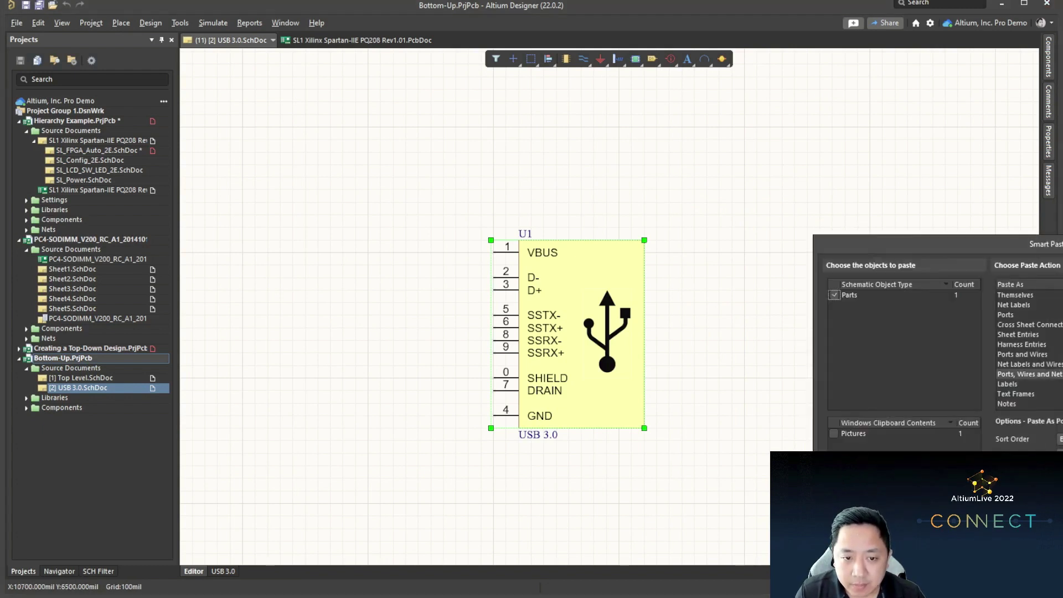
pyautogui.press('Return')
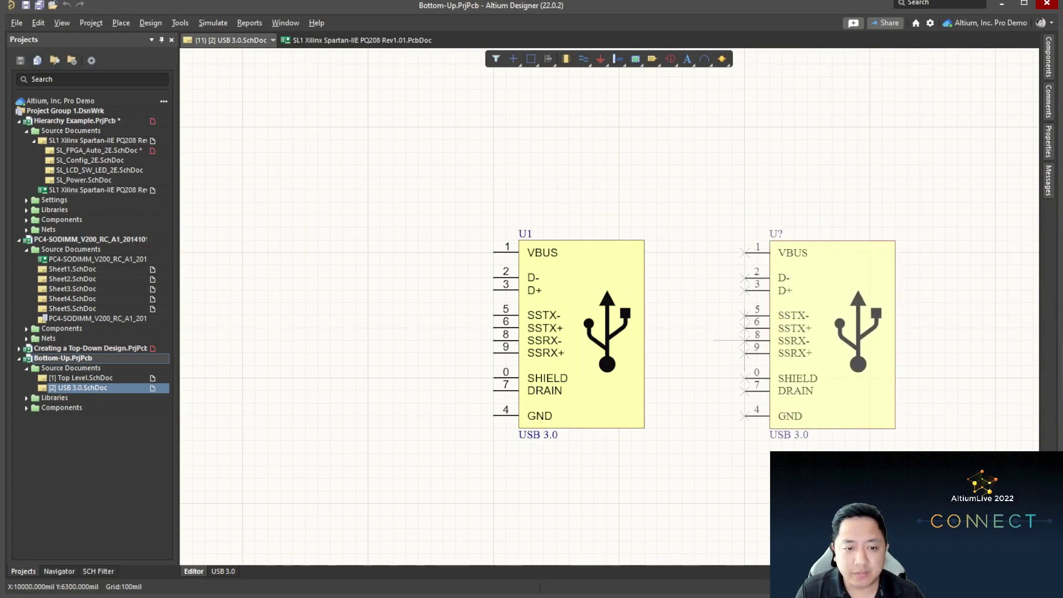
pyautogui.click(744, 339)
# Step: Convert the copied USB 3.0 part to ports using the Convert Part To Ports action
pyautogui.rightClick(824, 295)
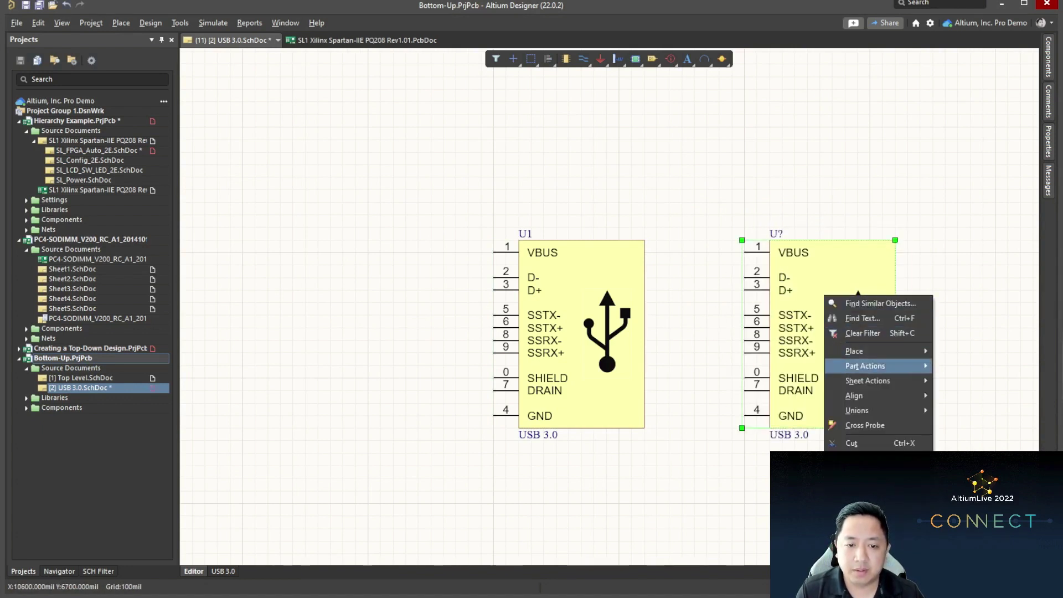
pyautogui.moveTo(877, 365)
pyautogui.press('Down')
pyautogui.press('Down')
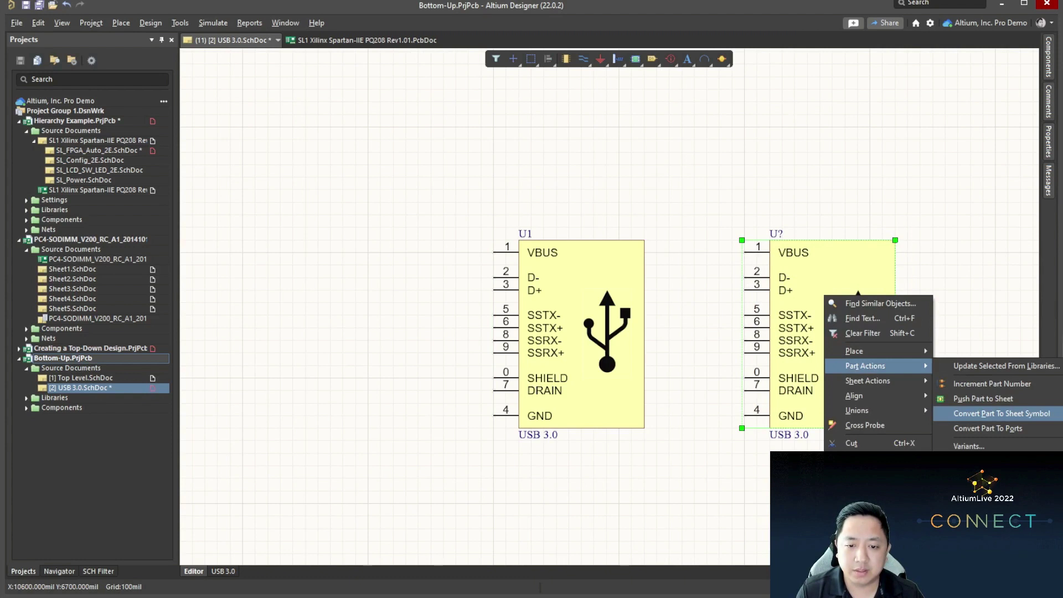
pyautogui.press('Return')
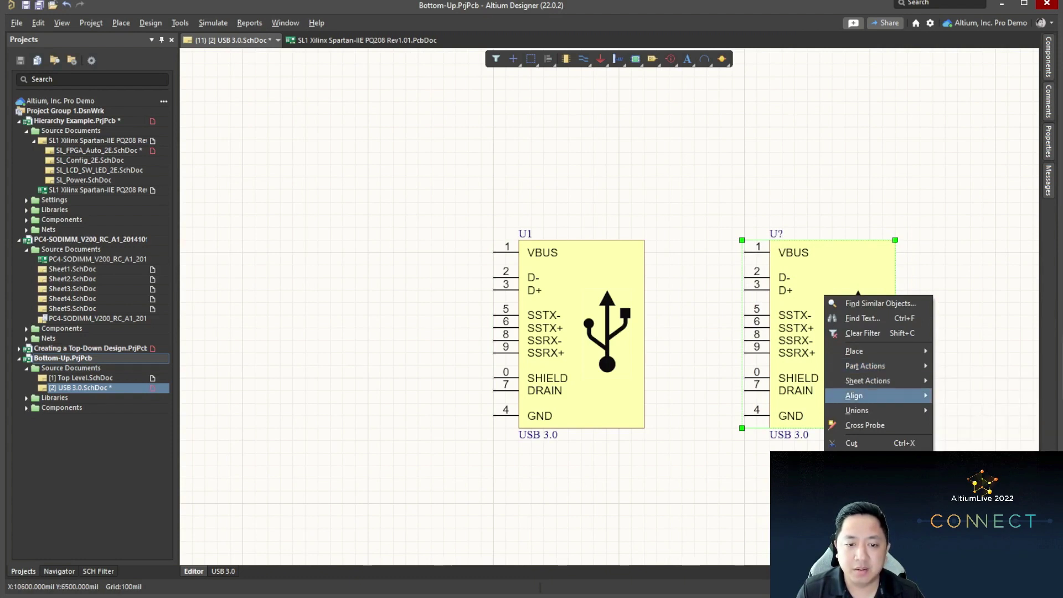
pyautogui.click(980, 428)
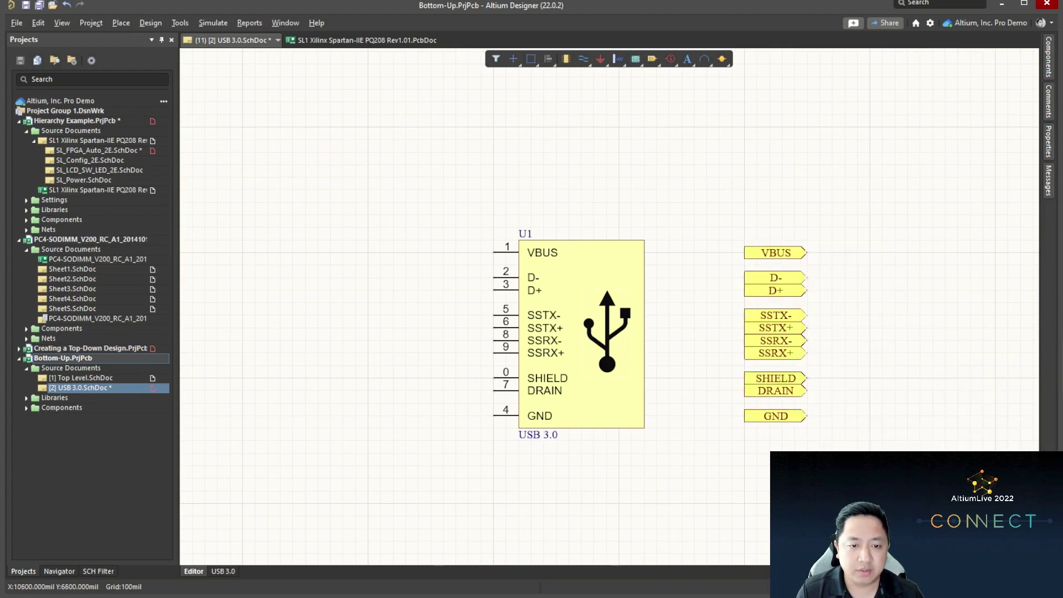
# Step: Smart-paste the converted ports as Ports, Wires and Net Labels, aligned with the pins of U1
pyautogui.moveTo(689, 185); pyautogui.dragTo(871, 527)
pyautogui.hotkey('ctrl', 'shift', 'v')
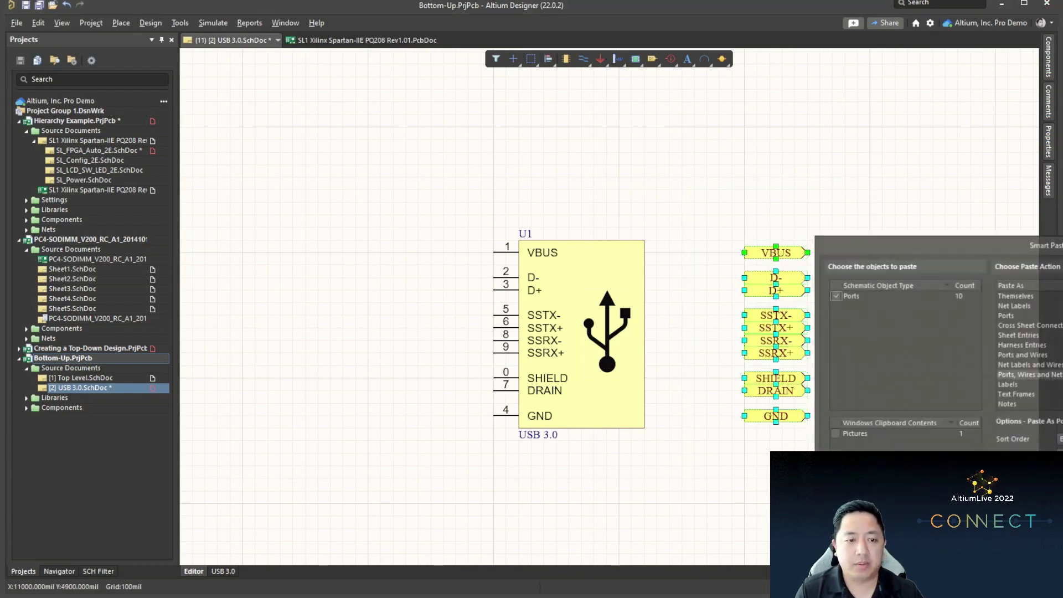
pyautogui.click(904, 295)
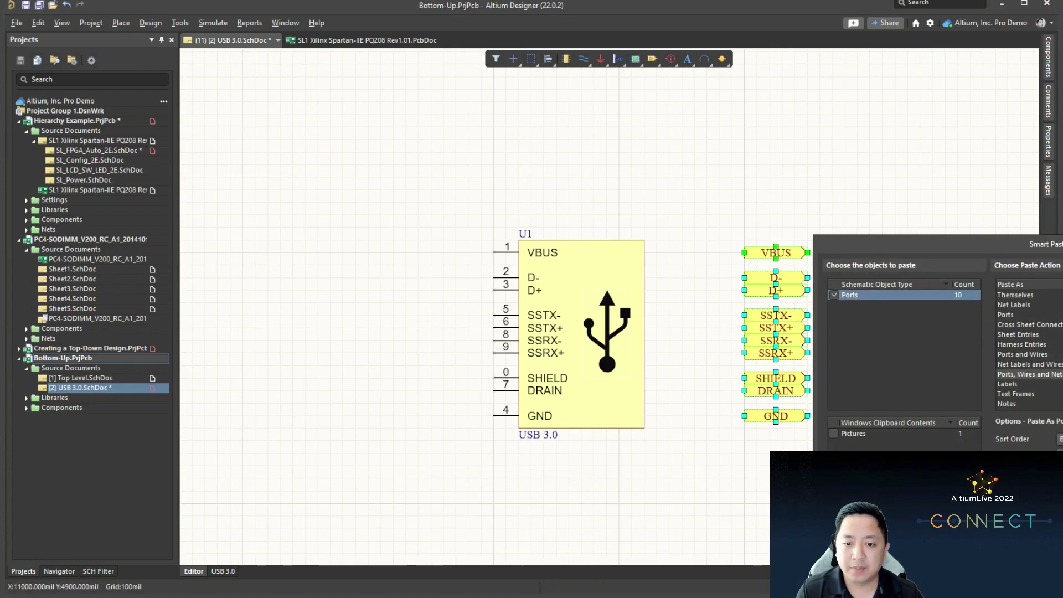
pyautogui.click(1028, 374)
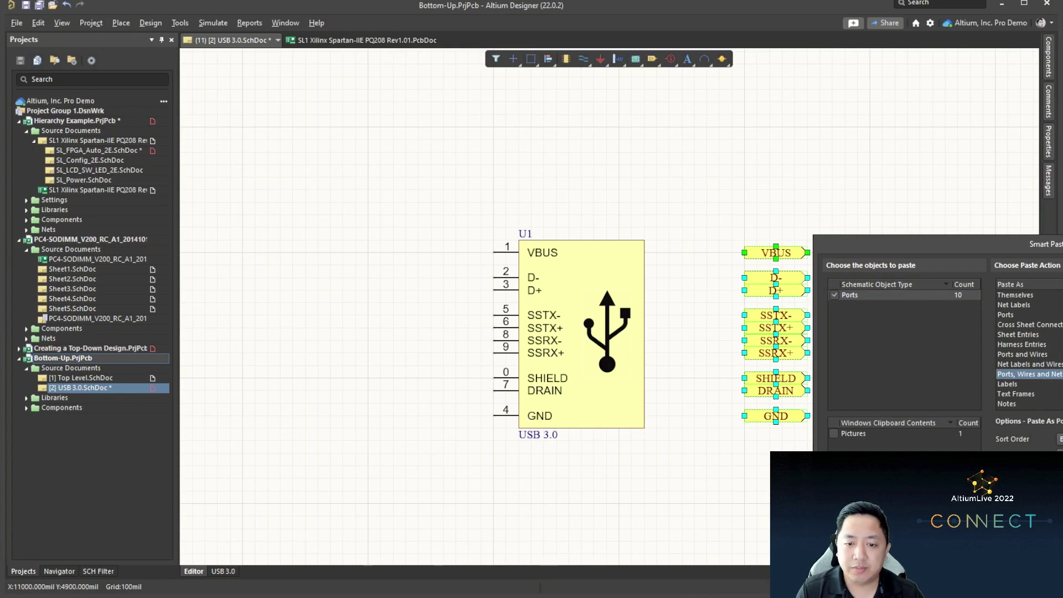
pyautogui.press('Return')
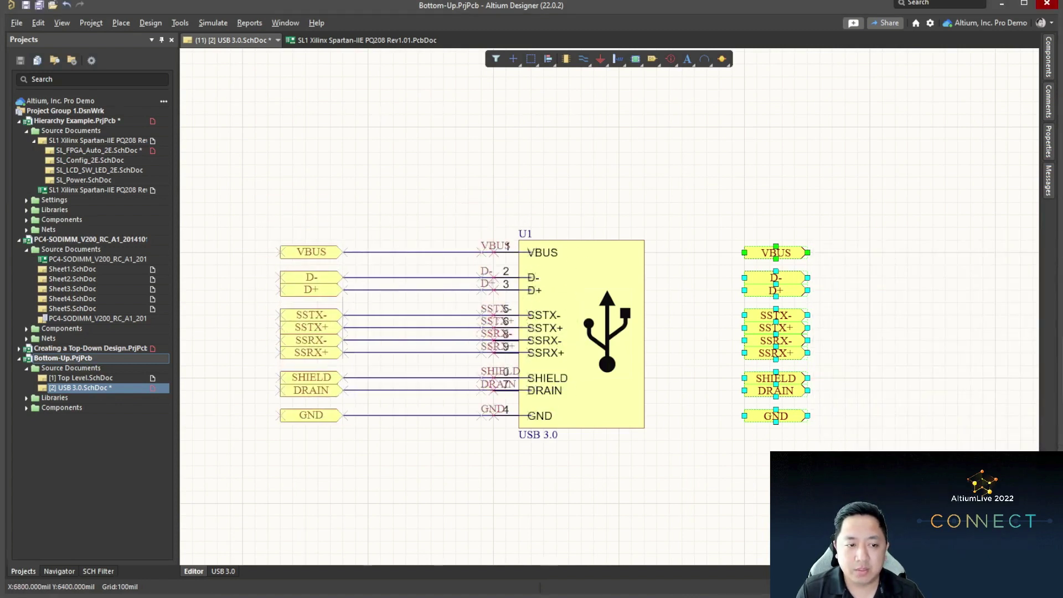
pyautogui.click(305, 327)
# Step: Delete the original set of loose ports on the right side of U1
pyautogui.moveTo(715, 175); pyautogui.dragTo(871, 479)
pyautogui.press('Delete')
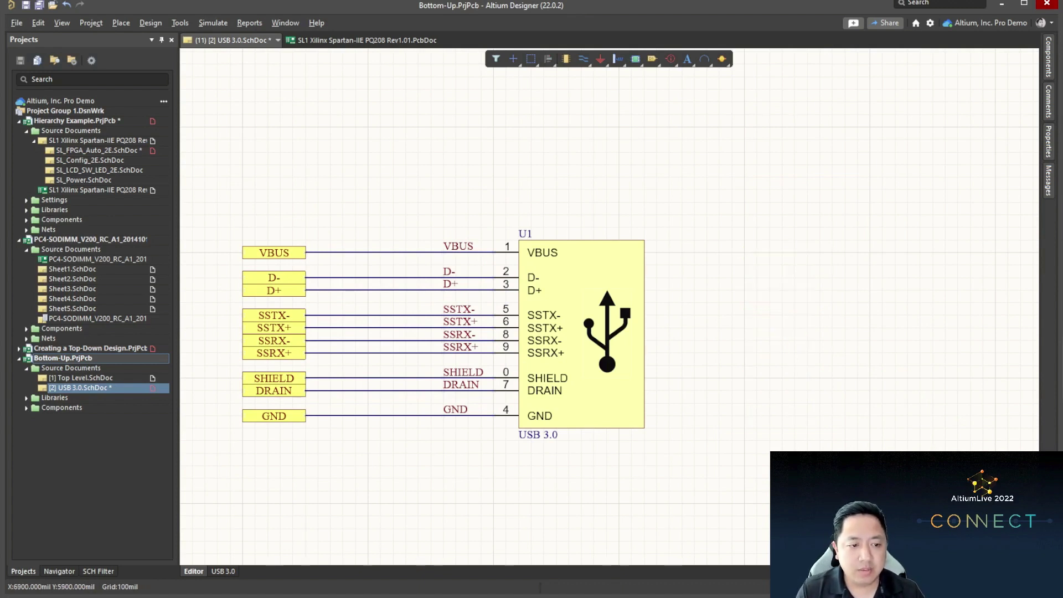
pyautogui.moveTo(731, 140); pyautogui.dragTo(888, 123, button='right')
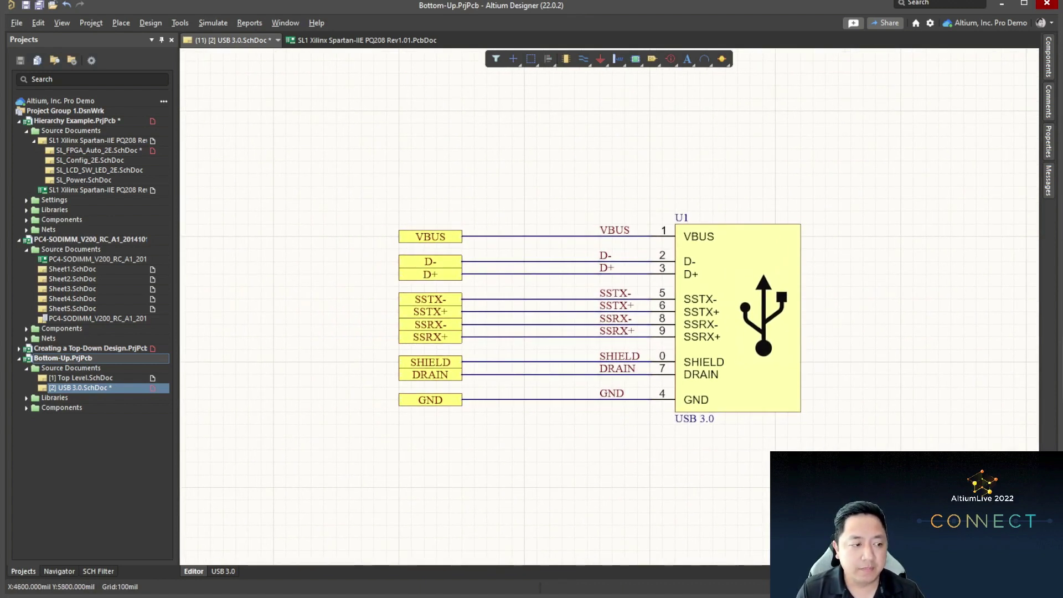
pyautogui.click(81, 378)
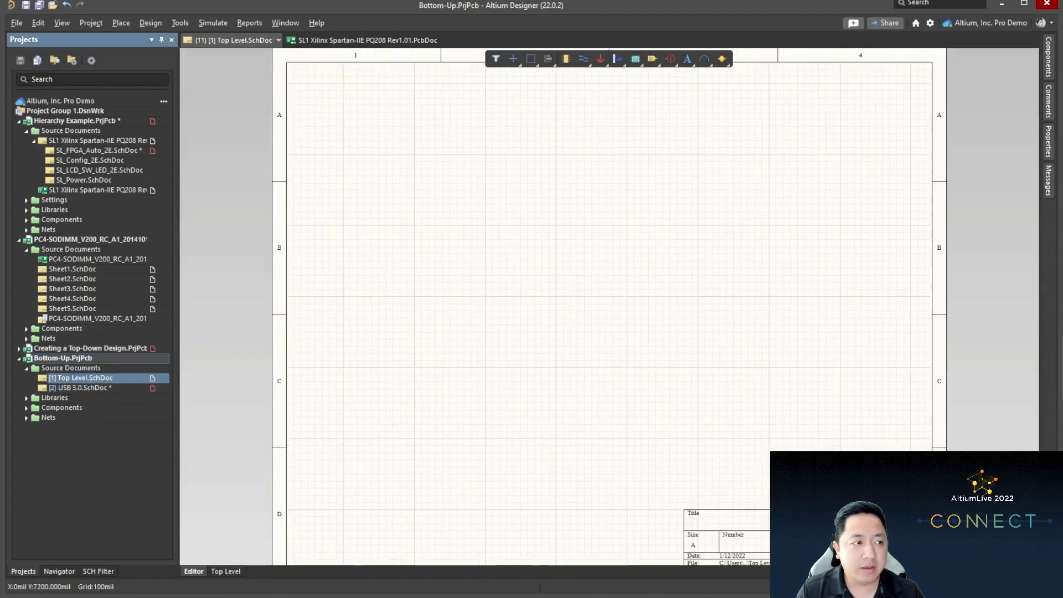
pyautogui.rightClick(524, 267)
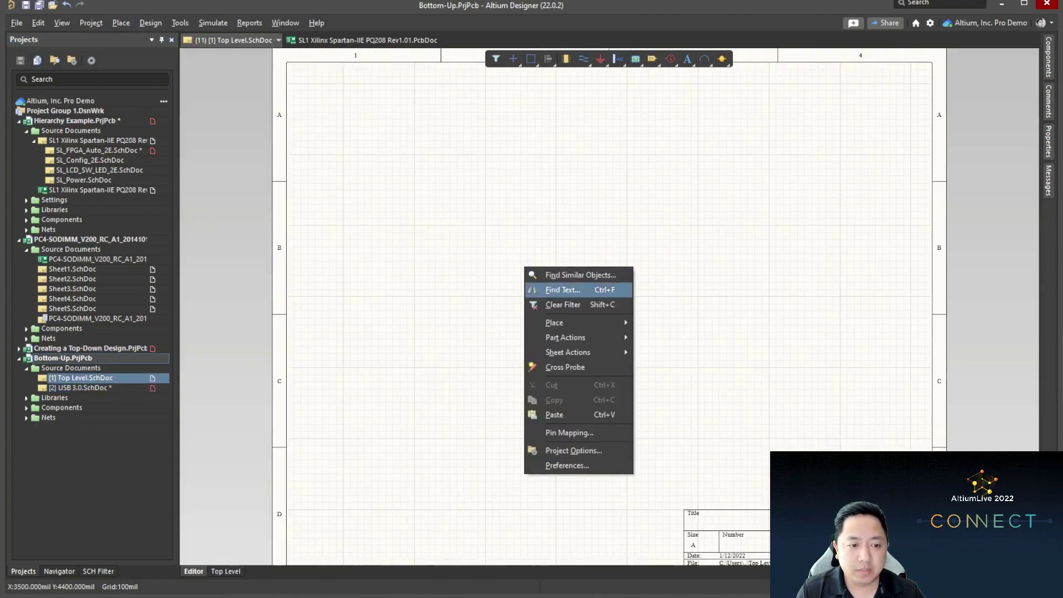
pyautogui.moveTo(570, 352)
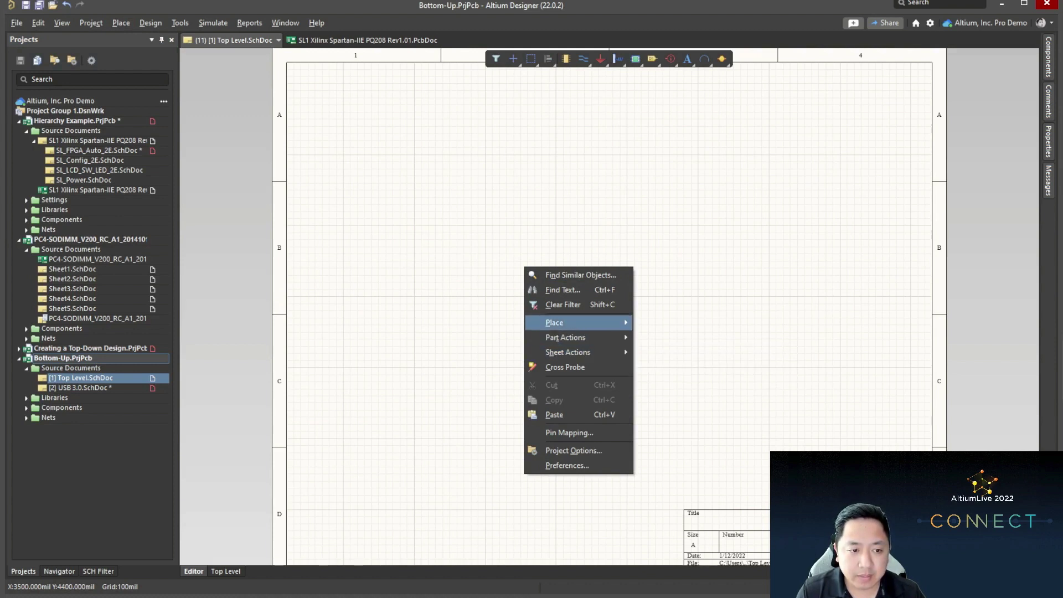
pyautogui.moveTo(559, 322)
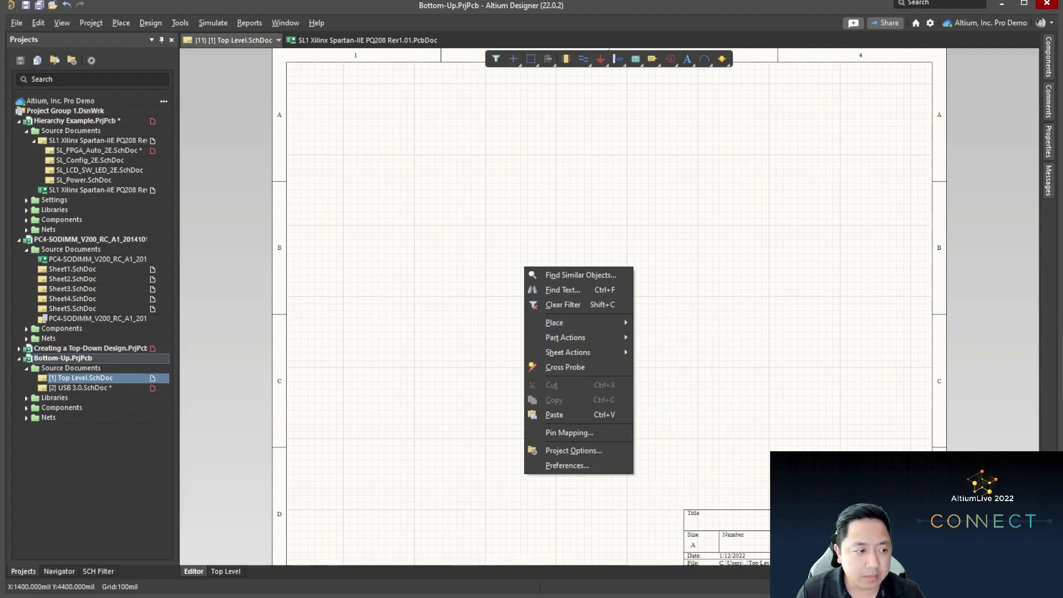
pyautogui.click(80, 388)
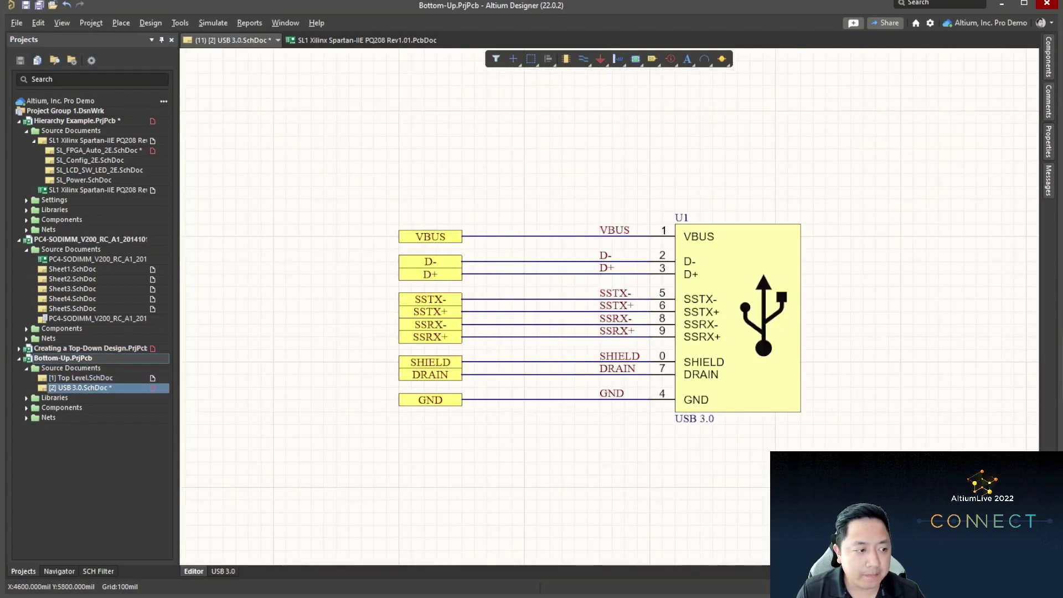
# Step: Create a sheet symbol from USB 3.0.SchDoc on Top Level.SchDoc and position it toward the right part of the sheet
pyautogui.click(80, 377)
pyautogui.rightClick(475, 243)
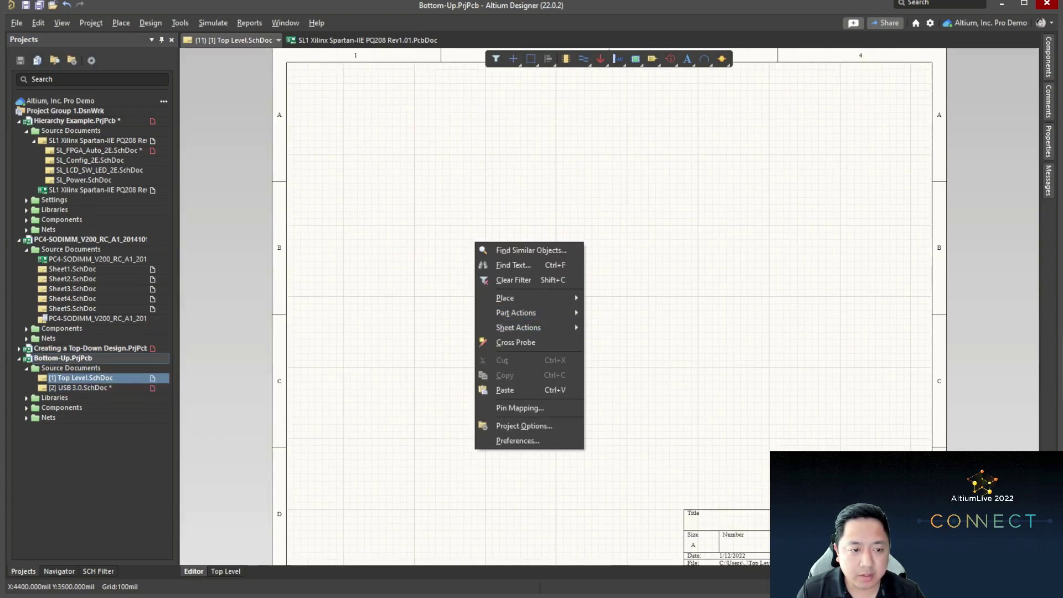
pyautogui.moveTo(518, 327)
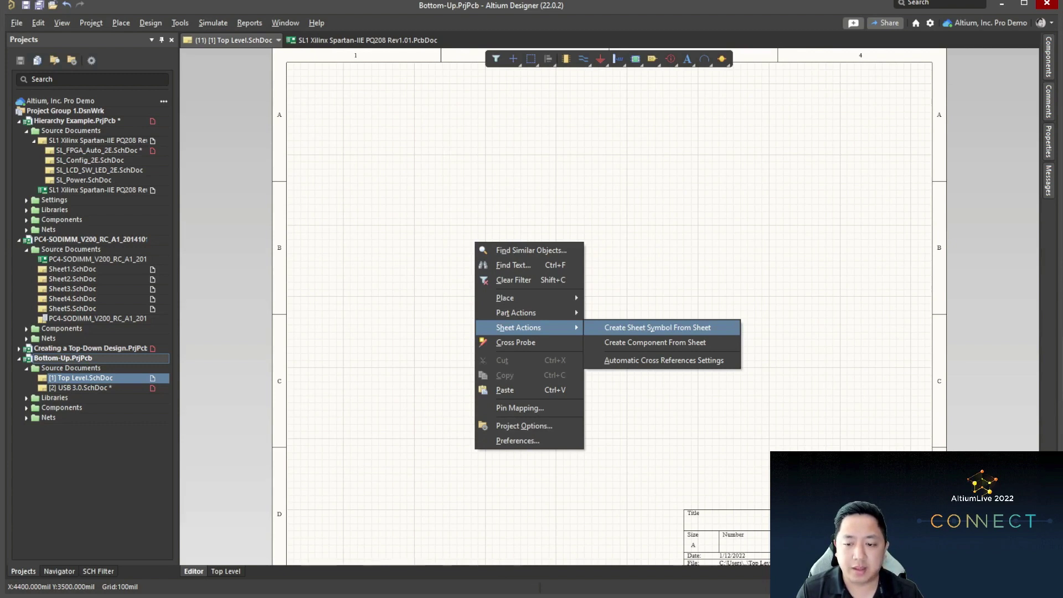
pyautogui.click(656, 327)
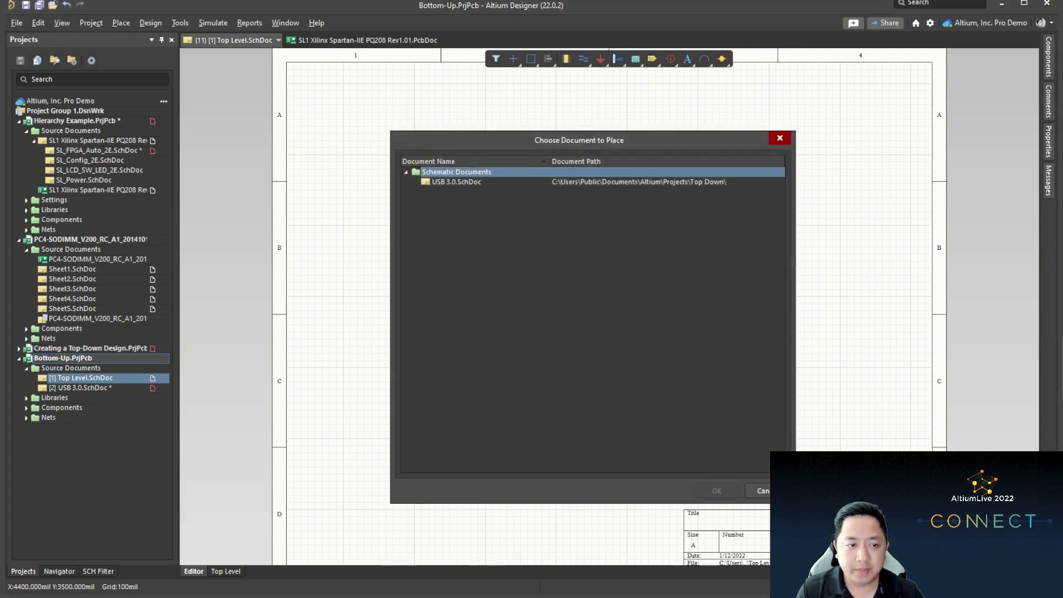
pyautogui.click(456, 181)
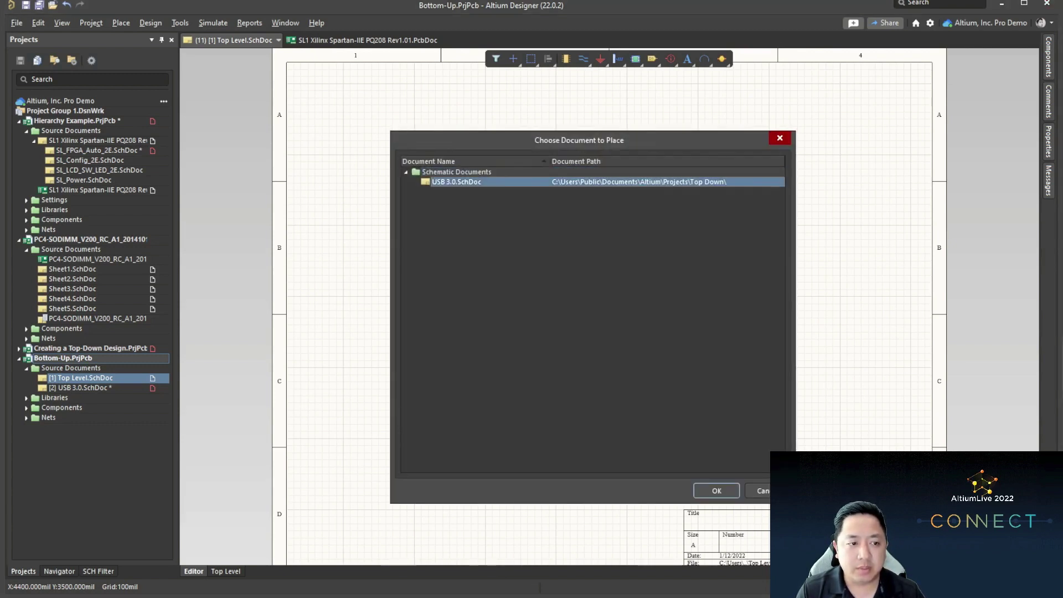
pyautogui.click(716, 490)
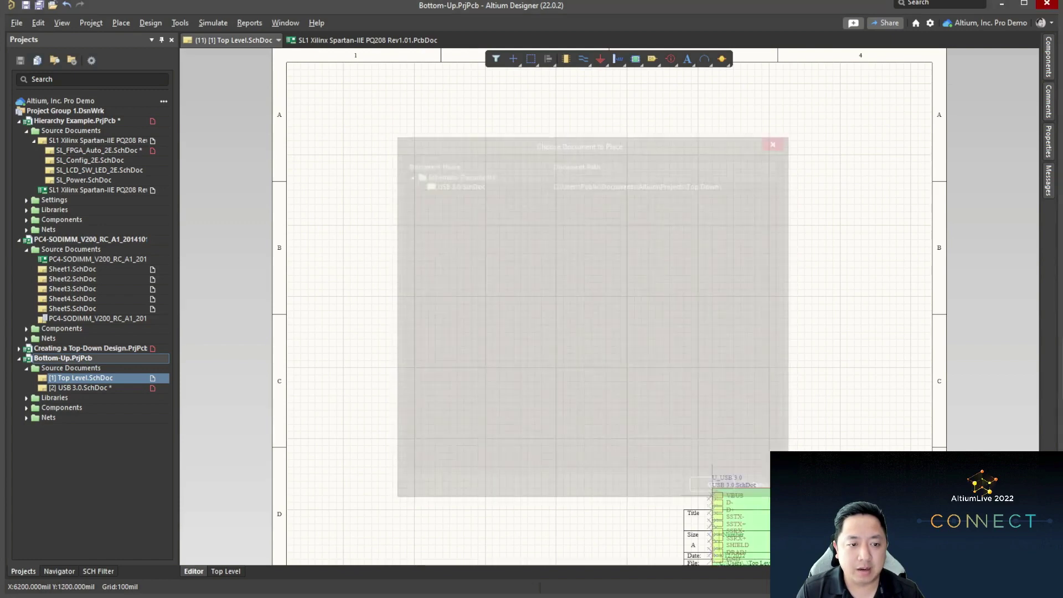
pyautogui.click(569, 247)
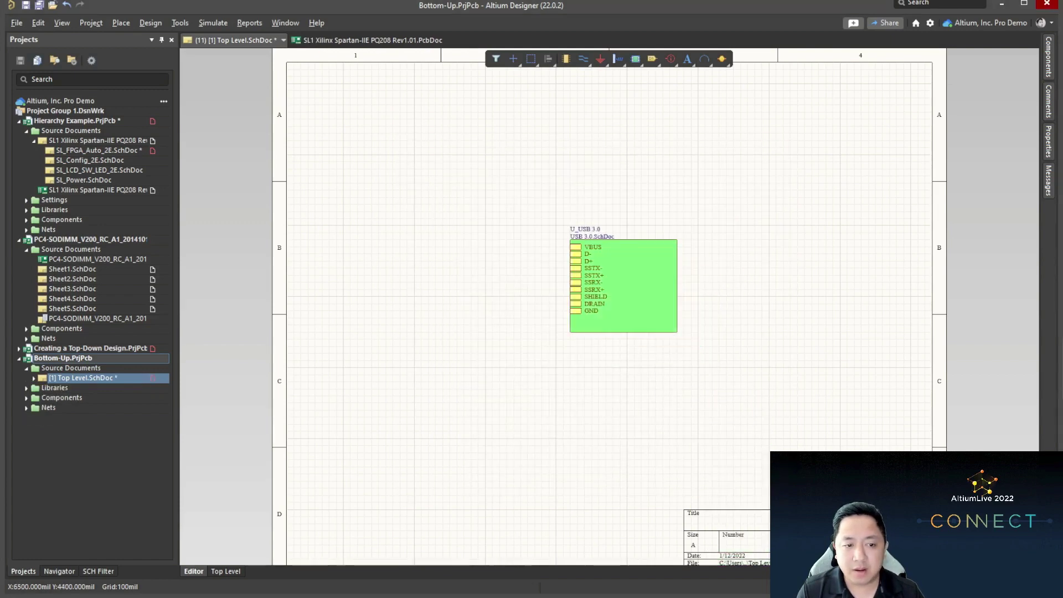
pyautogui.keyDown('ctrl'); pyautogui.scroll(3, 705, 278); pyautogui.keyUp('ctrl')
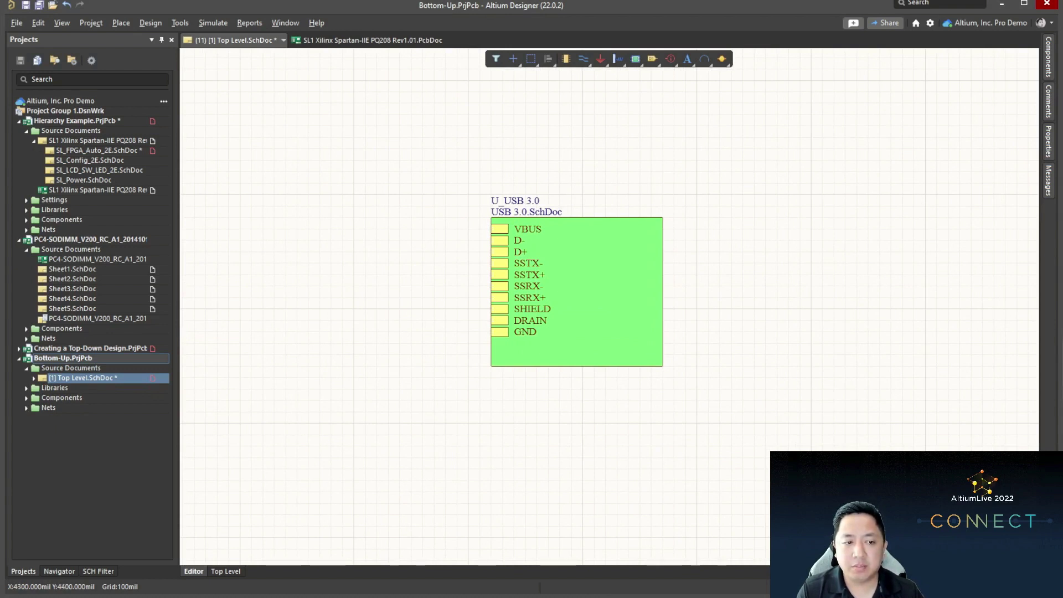
pyautogui.moveTo(501, 286); pyautogui.dragTo(698, 309)
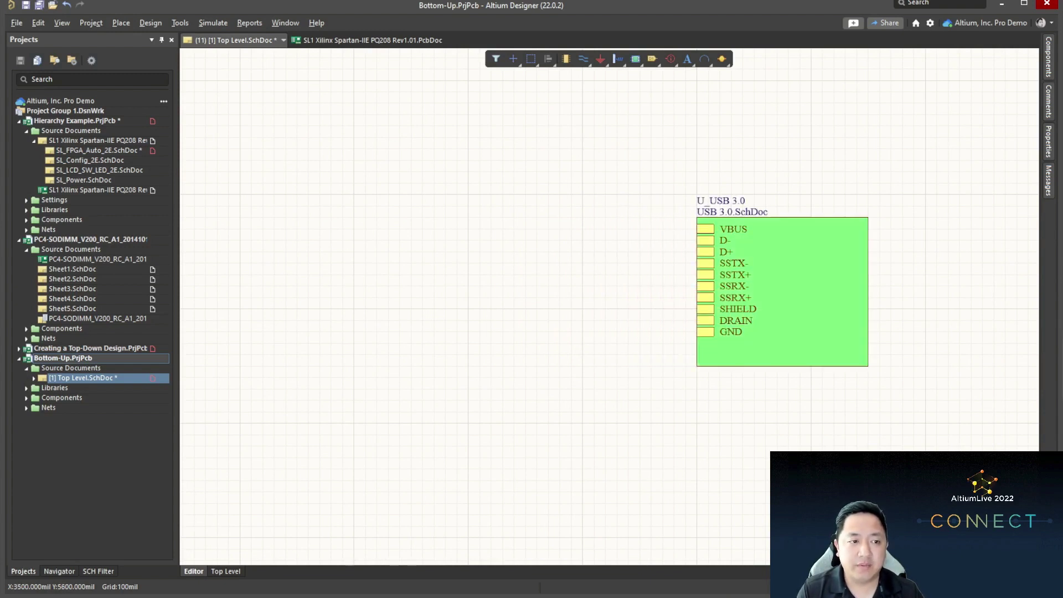
# Step: Draw a rectangle left of the U_USB 3.0 sheet symbol and paste three copies of it below
pyautogui.click(121, 23)
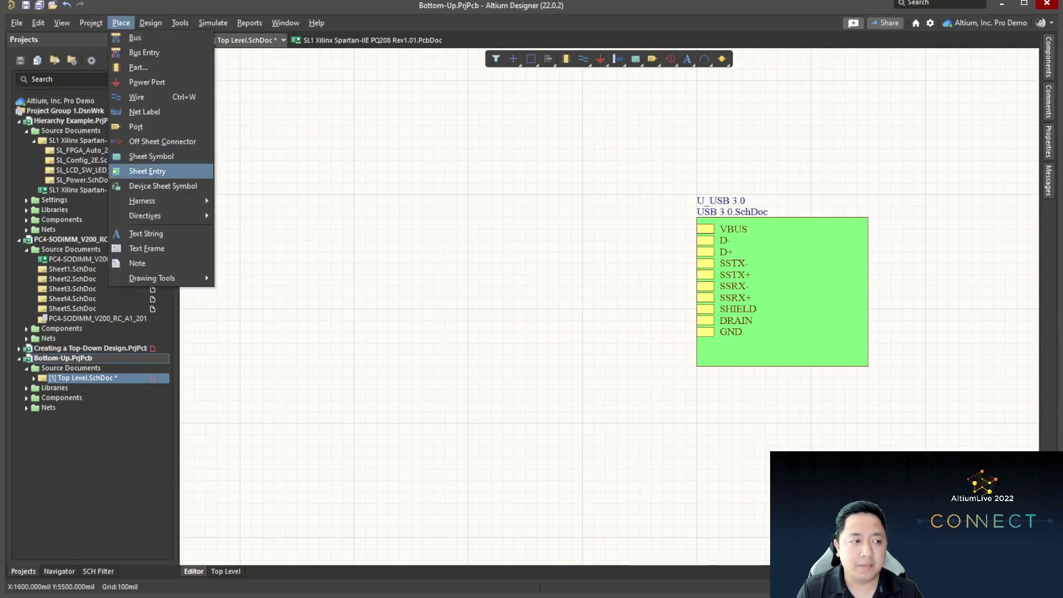
pyautogui.moveTo(155, 278)
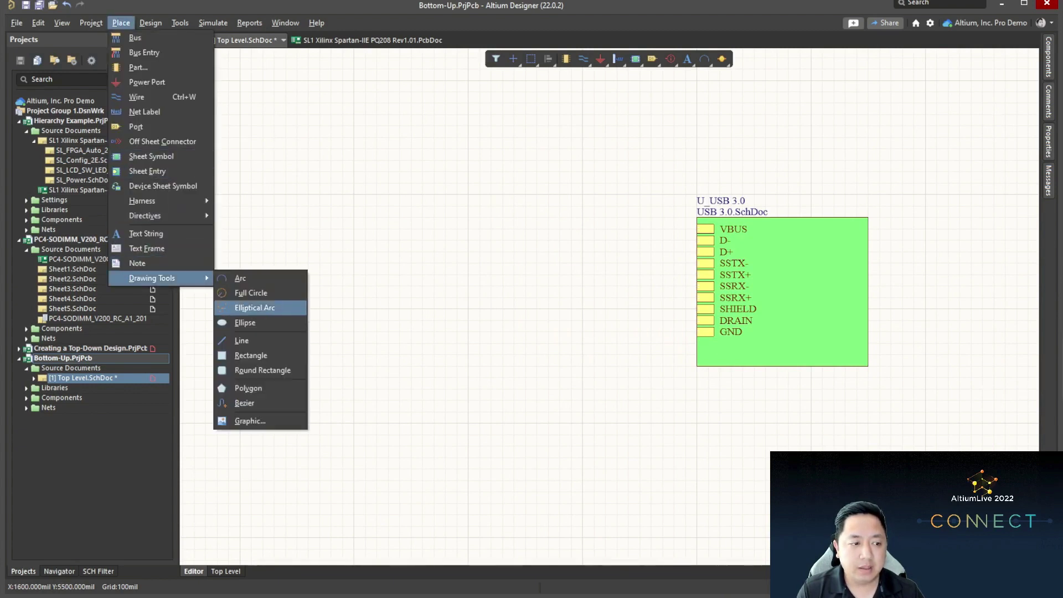
pyautogui.click(252, 356)
pyautogui.click(296, 138)
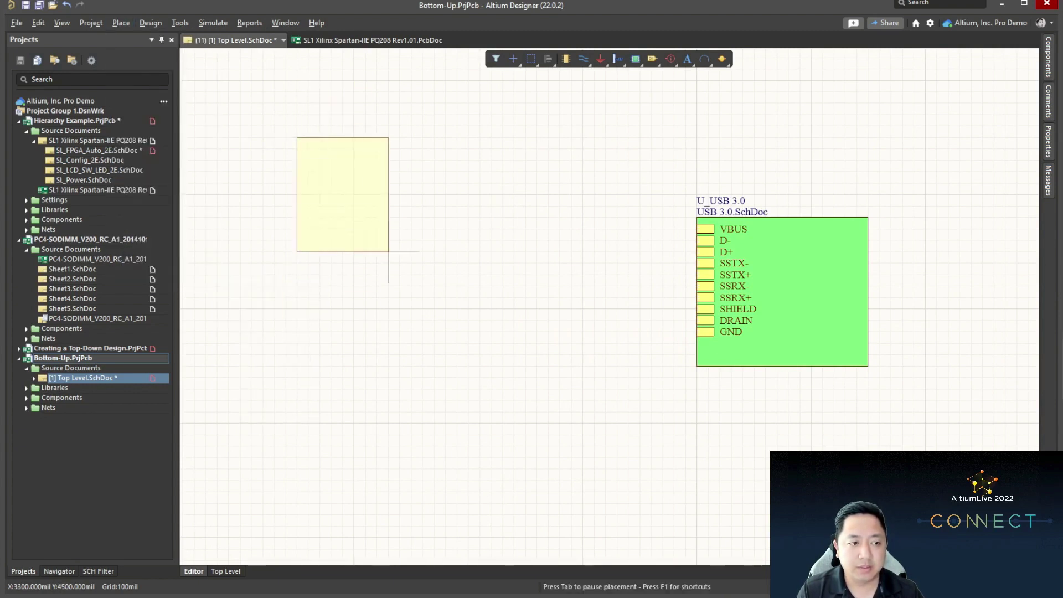
pyautogui.click(389, 252)
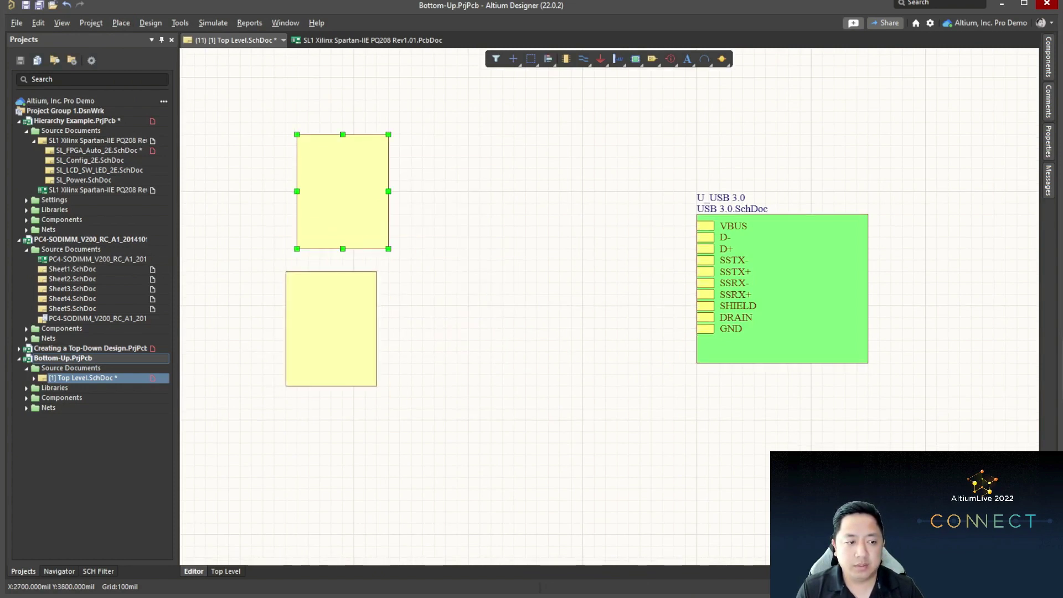
pyautogui.click(321, 328)
pyautogui.hotkey('ctrl', 'v')
pyautogui.click(502, 511)
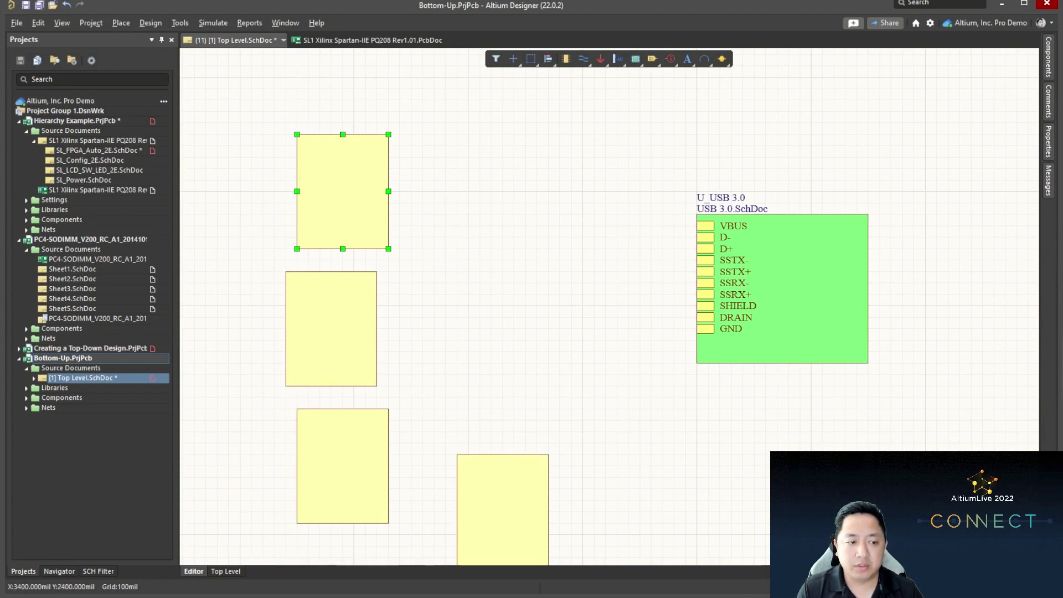
# Step: Delete all the drawn rectangles from Top Level.SchDoc, keeping only the USB 3.0 sheet symbol
pyautogui.moveTo(594, 202); pyautogui.dragTo(588, 166, button='right')
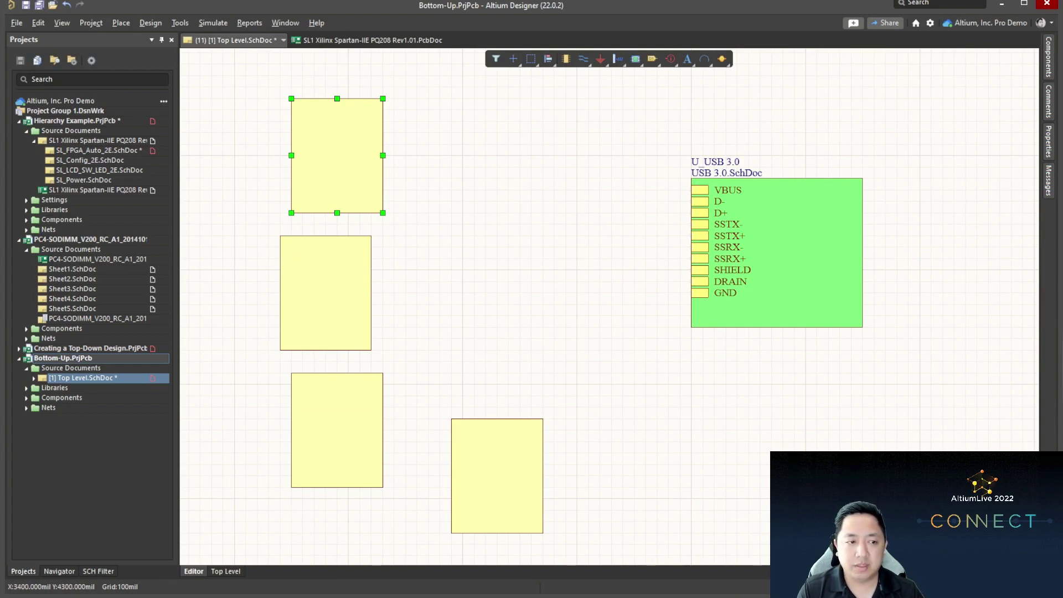
pyautogui.click(348, 292)
pyautogui.press('Delete')
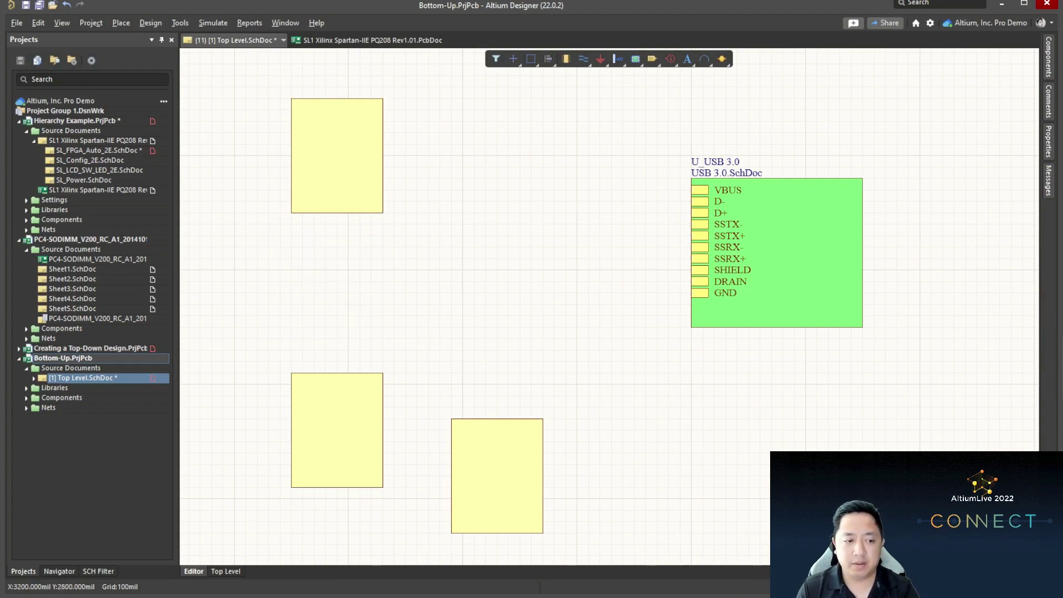
pyautogui.click(359, 430)
pyautogui.press('Delete')
pyautogui.click(508, 430)
pyautogui.press('Delete')
pyautogui.moveTo(336, 155); pyautogui.dragTo(370, 246)
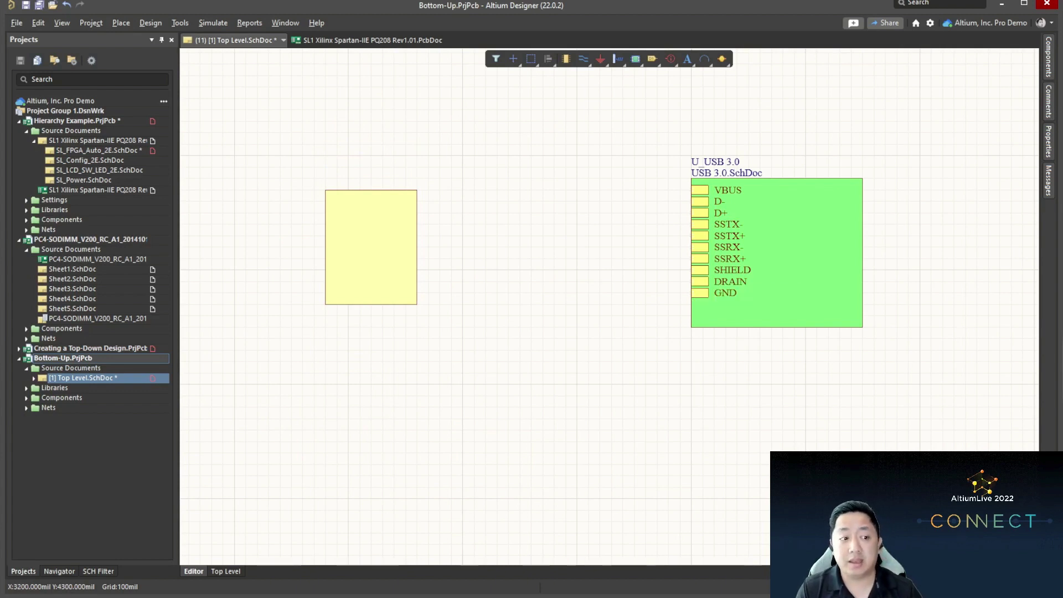
pyautogui.click(371, 236)
pyautogui.press('Delete')
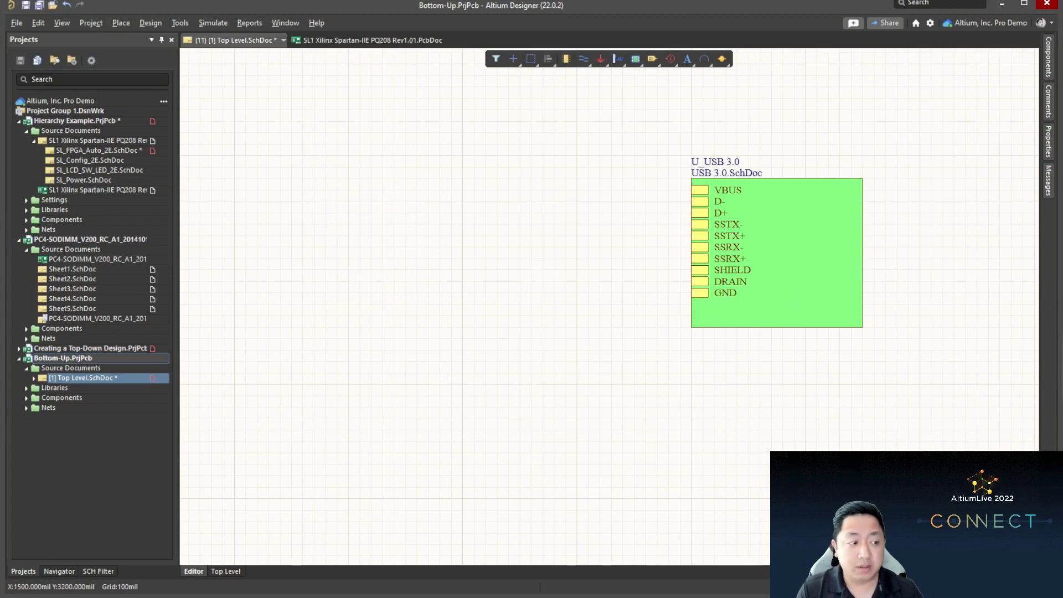
# Step: Open USB 3.0.SchDoc beneath Top Level.SchDoc and delete all its ports, keeping the wires and net labels
pyautogui.click(34, 377)
pyautogui.click(87, 388)
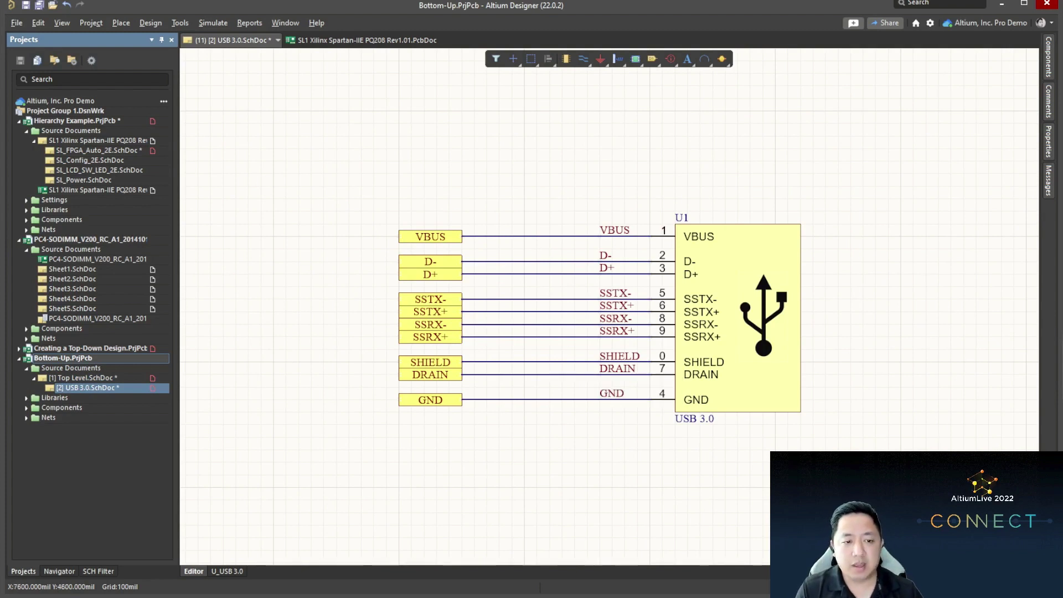
pyautogui.moveTo(342, 191); pyautogui.dragTo(505, 493)
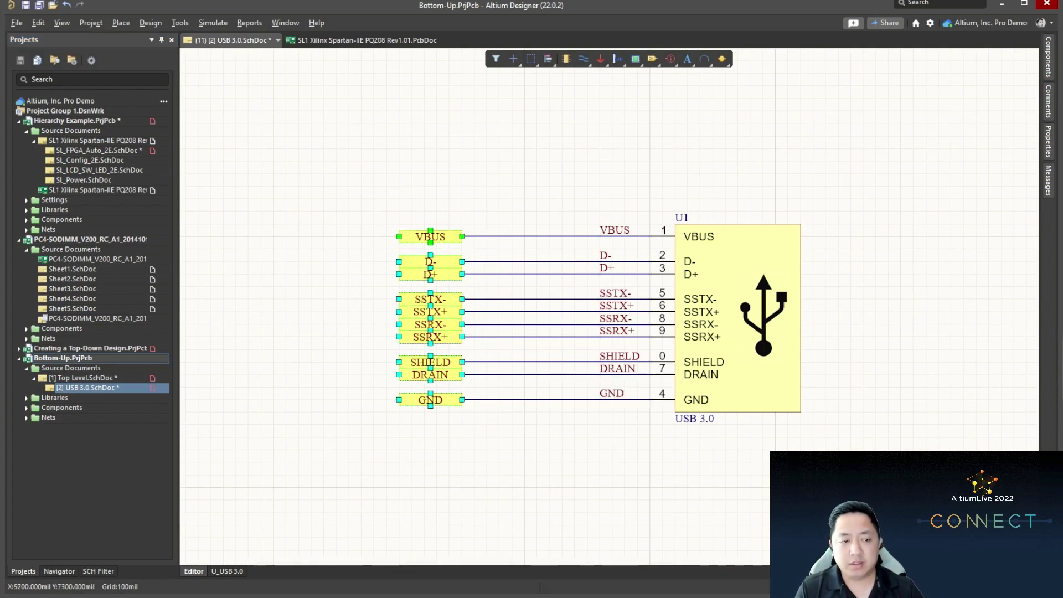
pyautogui.press('Delete')
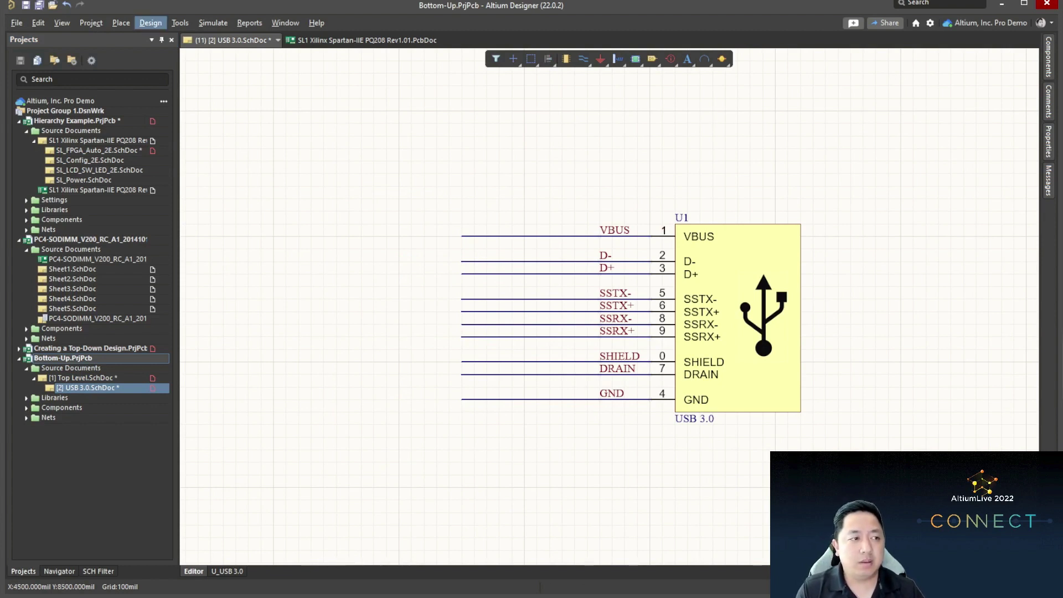
# Step: Place a harness connector about 1500 mil tall against the free ends of the U1 wires, spanning VBUS to GND
pyautogui.click(121, 23)
pyautogui.moveTo(142, 201)
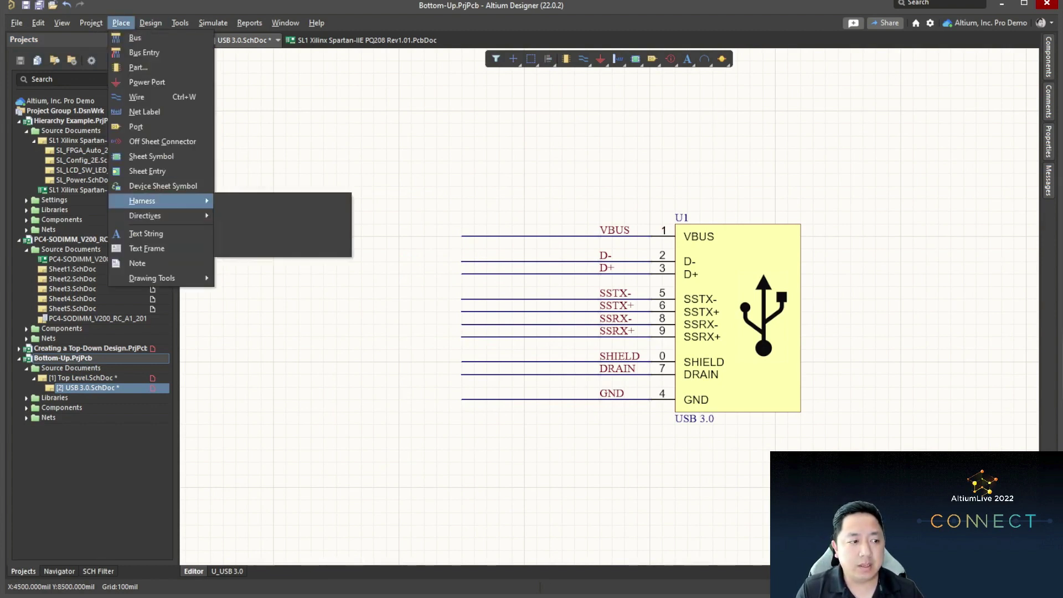
pyautogui.click(266, 216)
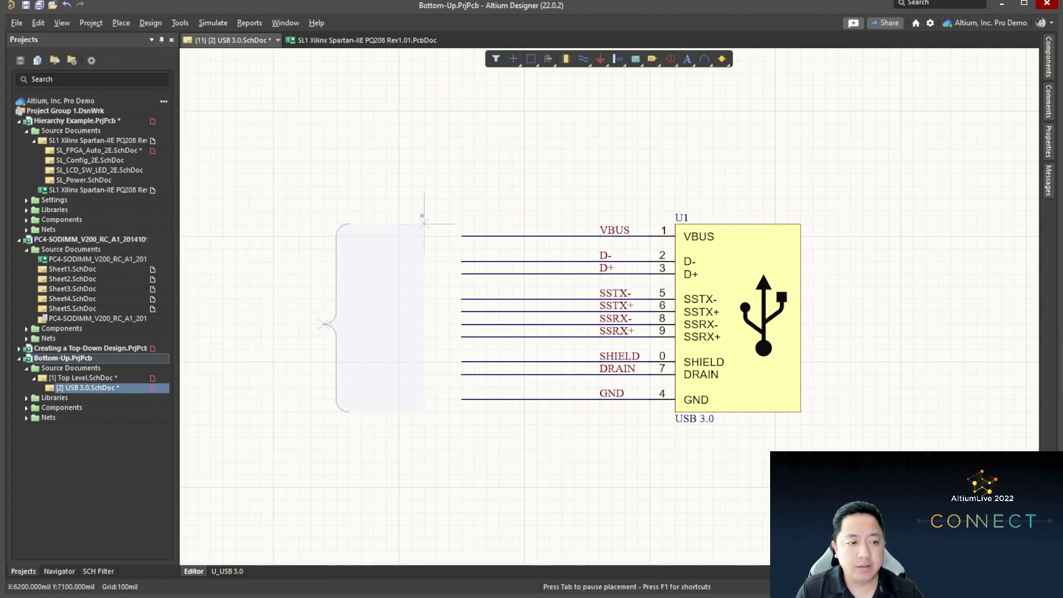
pyautogui.click(461, 224)
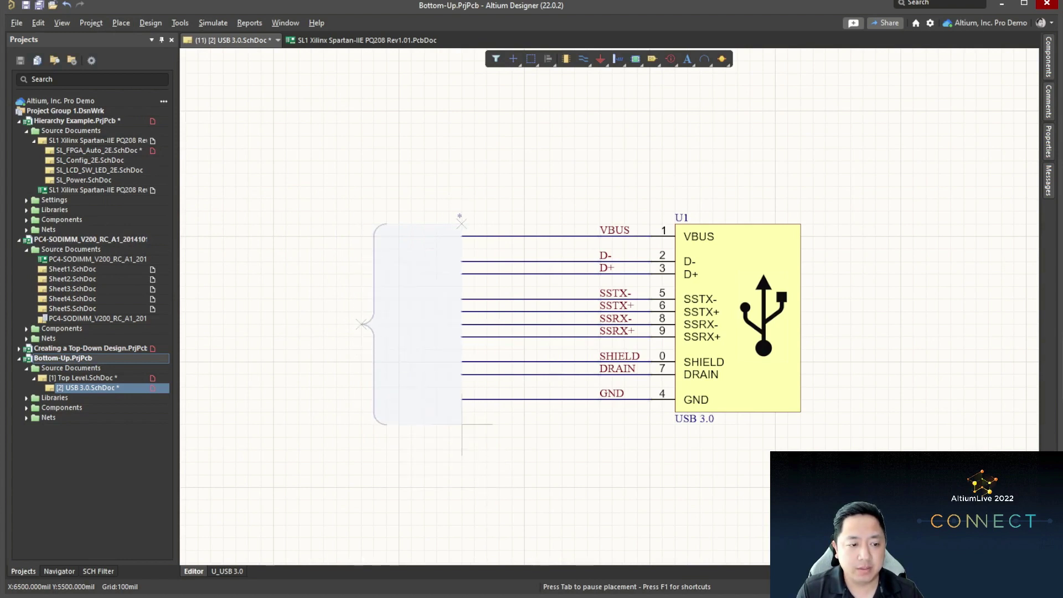
pyautogui.click(462, 412)
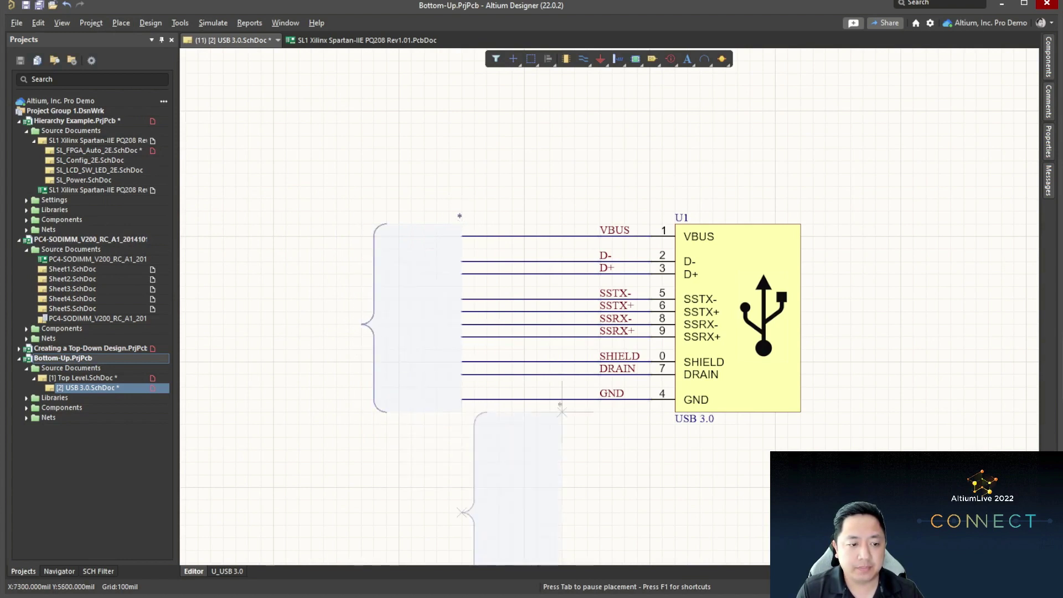
# Step: Copy the ten net labels on the U1 wires and smart-paste them as harness entries along the harness connector, aligned with the wires
pyautogui.rightClick(587, 148)
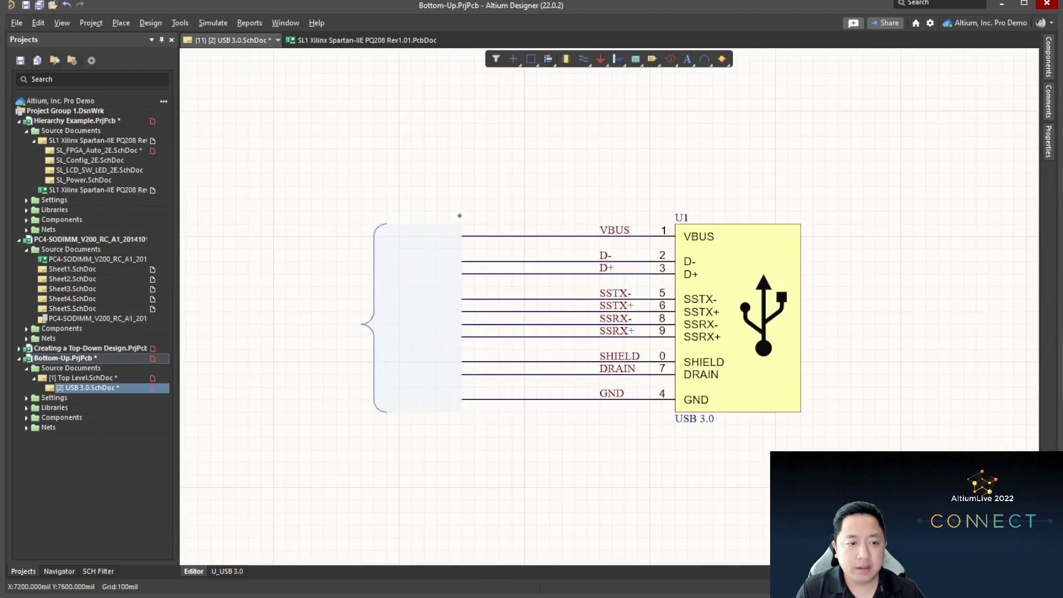
pyautogui.click(552, 158)
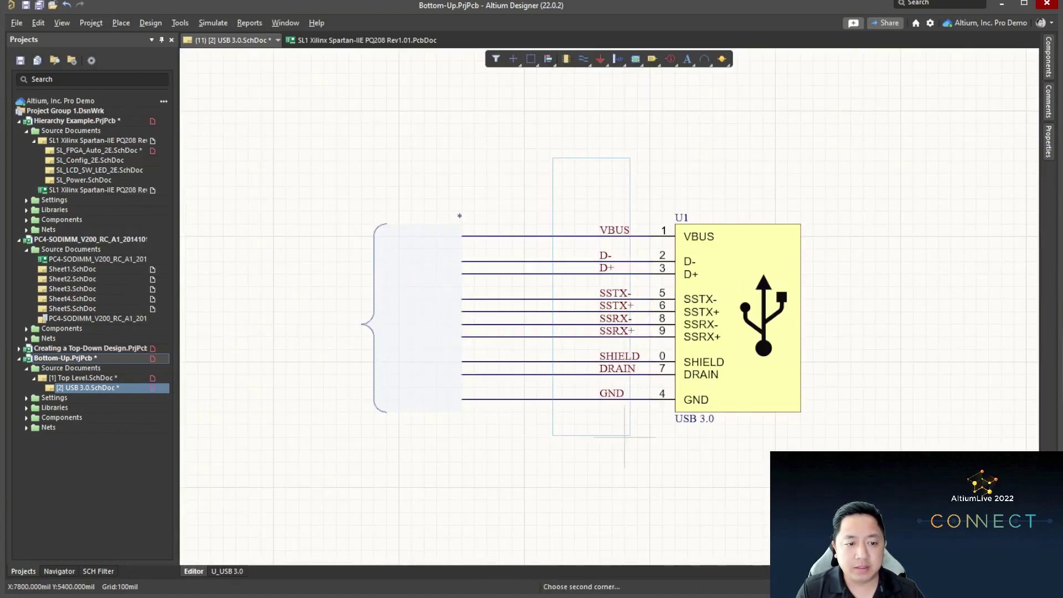
pyautogui.press('Escape')
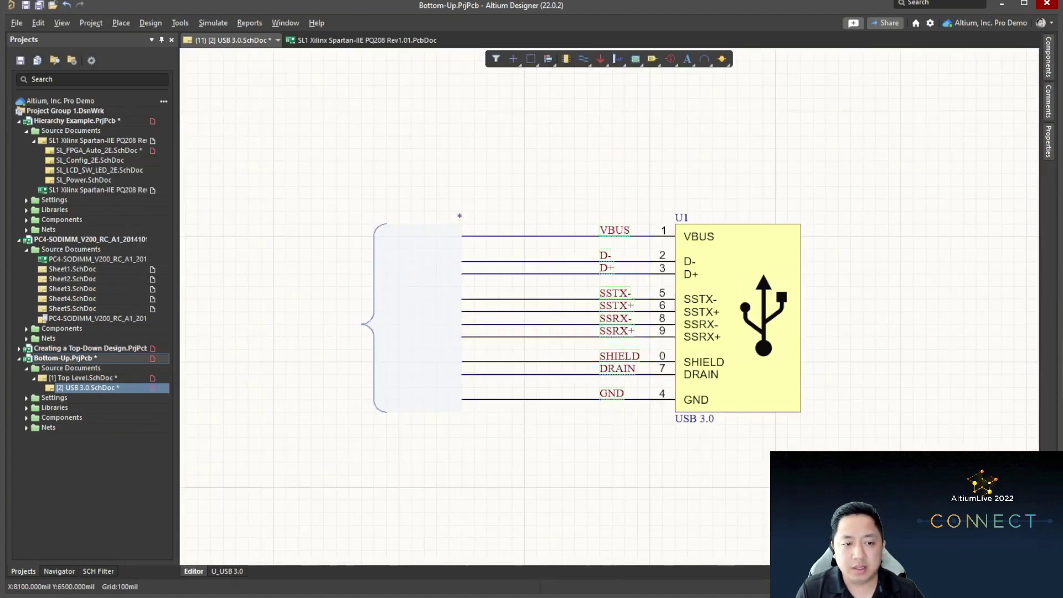
pyautogui.hotkey('ctrl', 'shift', 'v')
pyautogui.moveTo(1058, 247); pyautogui.dragTo(328, 100)
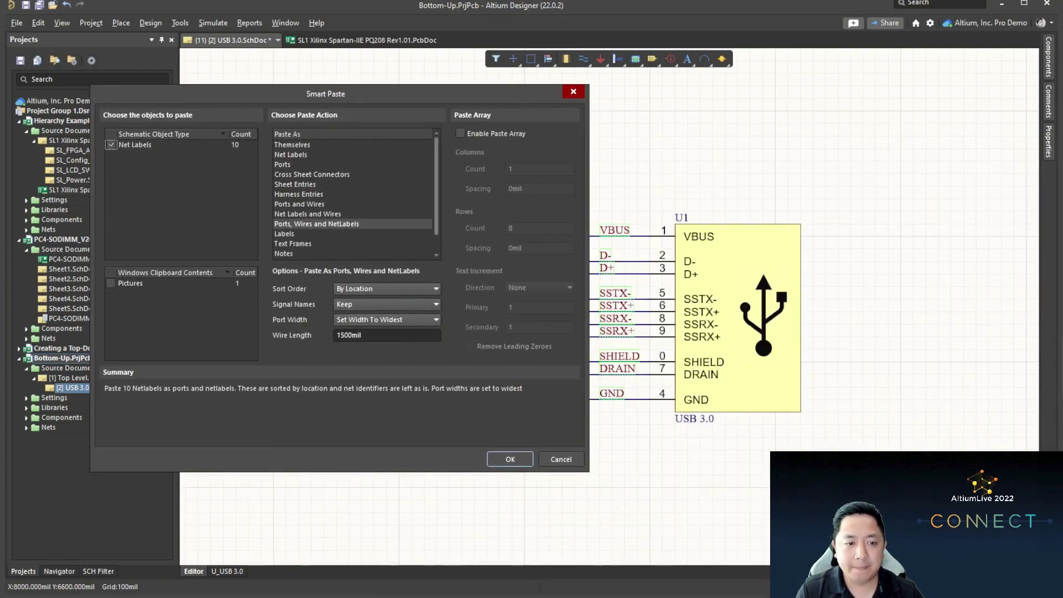
pyautogui.click(134, 145)
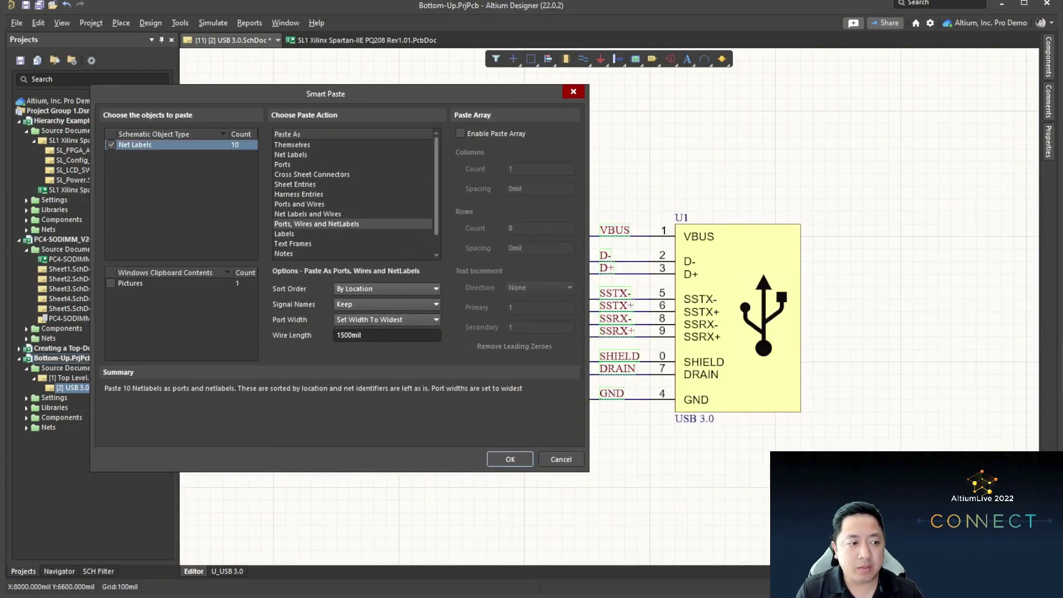
pyautogui.click(298, 194)
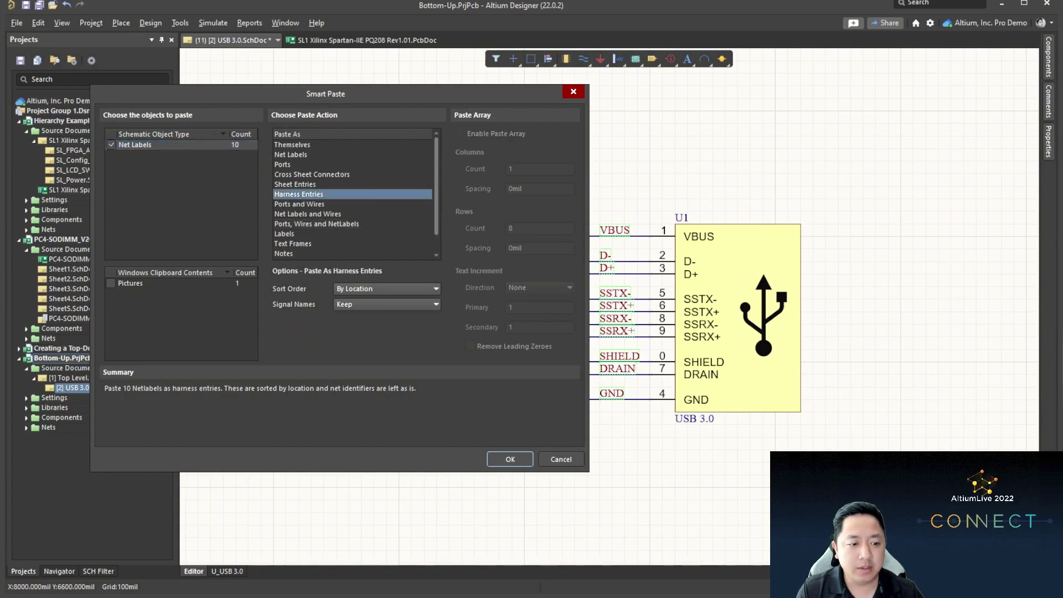
pyautogui.click(510, 459)
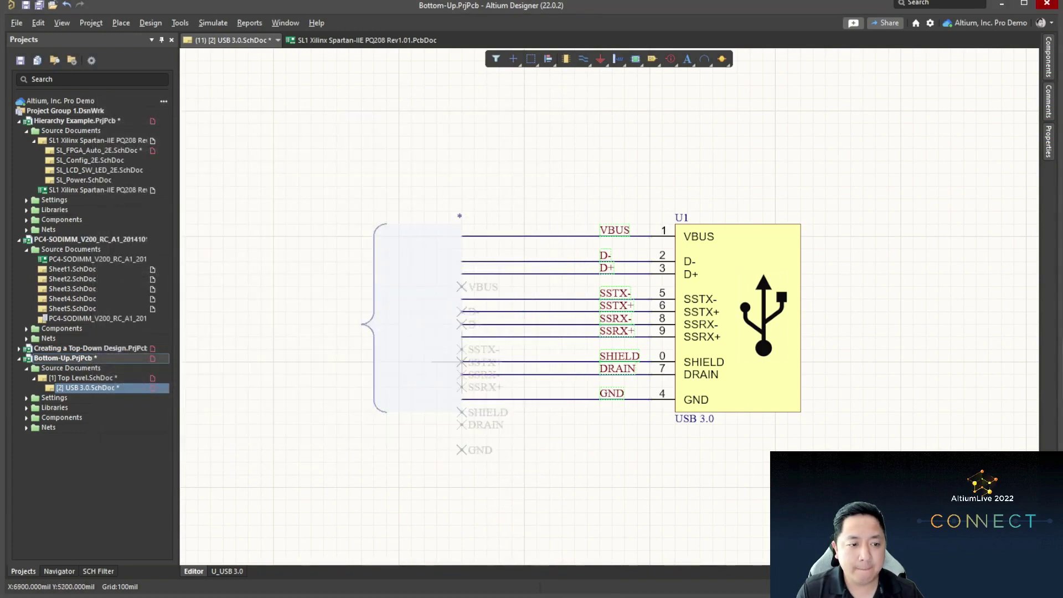
pyautogui.click(449, 236)
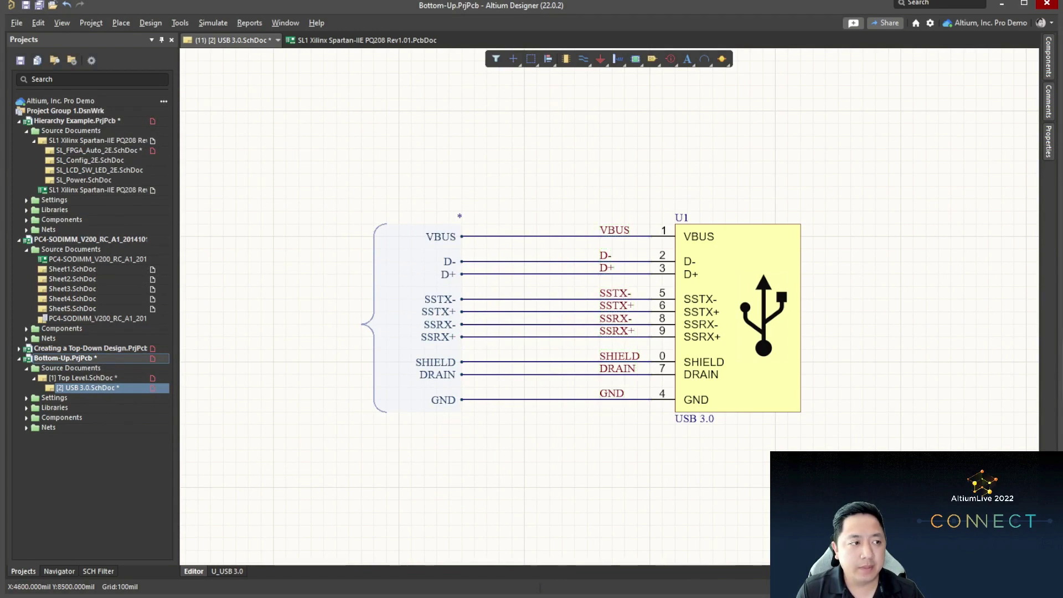
# Step: Set the harness connector's harness type to USB 3.0
pyautogui.click(121, 22)
pyautogui.moveTo(144, 200)
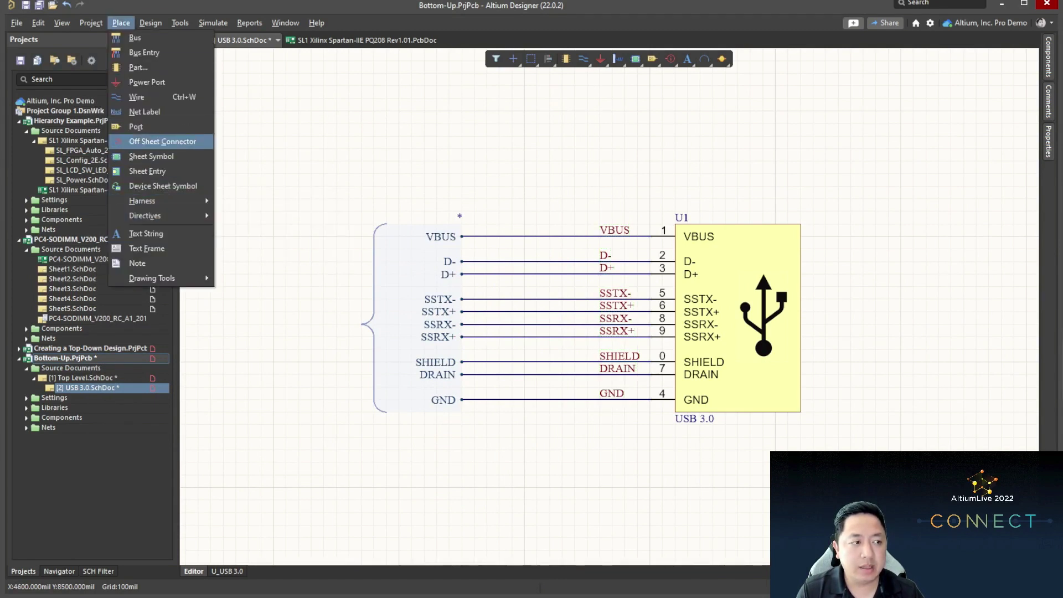
pyautogui.click(136, 126)
pyautogui.doubleClick(457, 249)
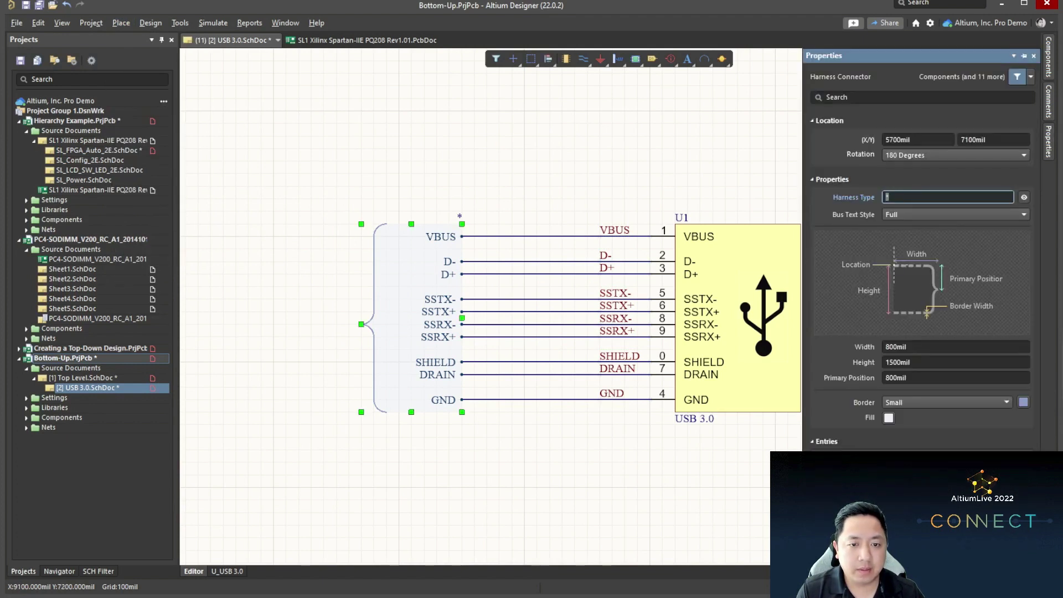
pyautogui.click(889, 197)
pyautogui.write('U')
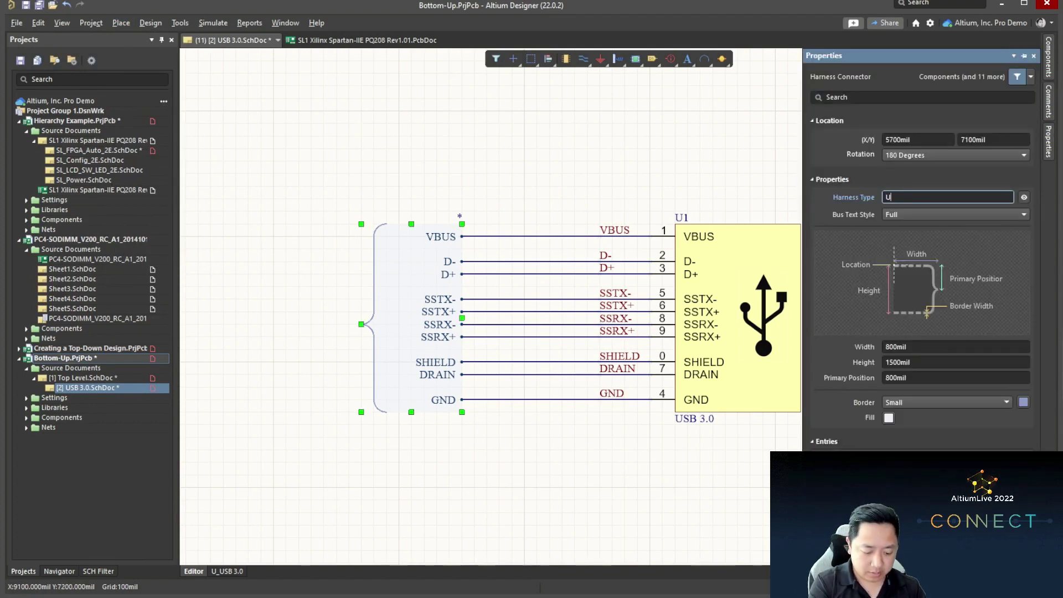
pyautogui.write('SB 3.0')
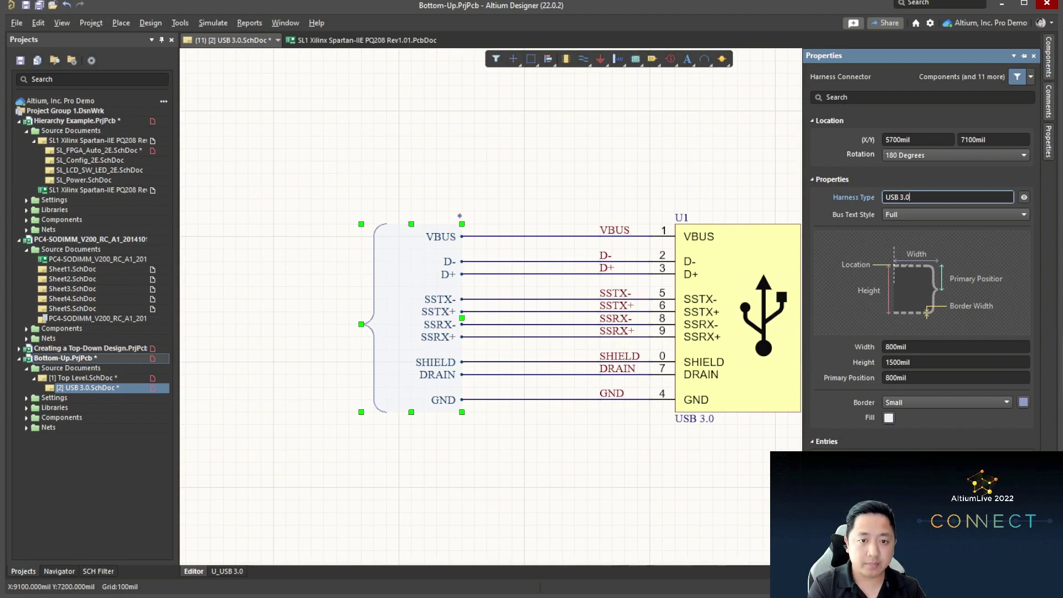
pyautogui.press('Return')
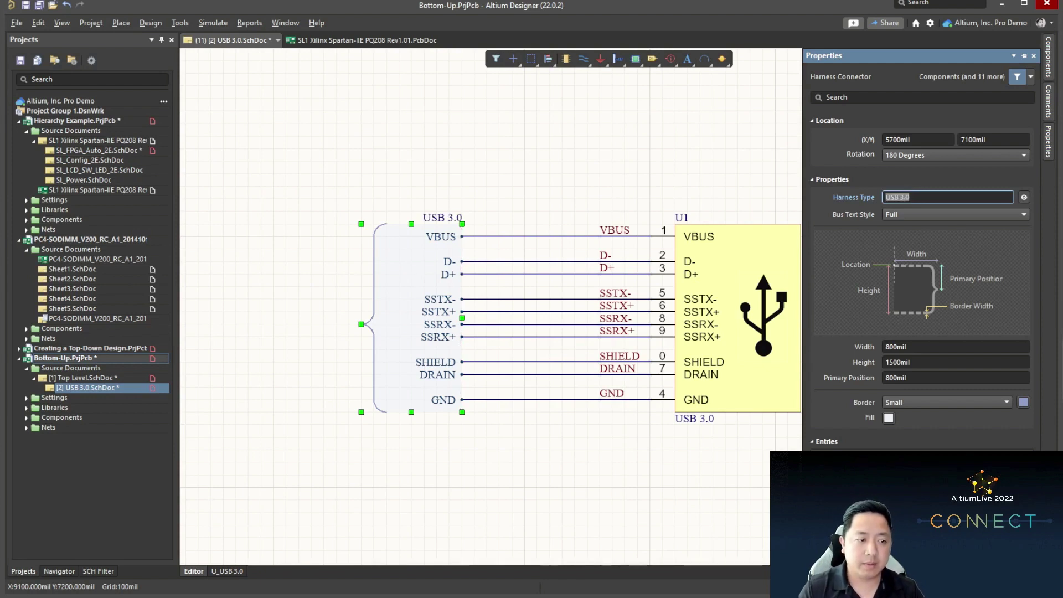
pyautogui.click(513, 58)
pyautogui.press('Escape')
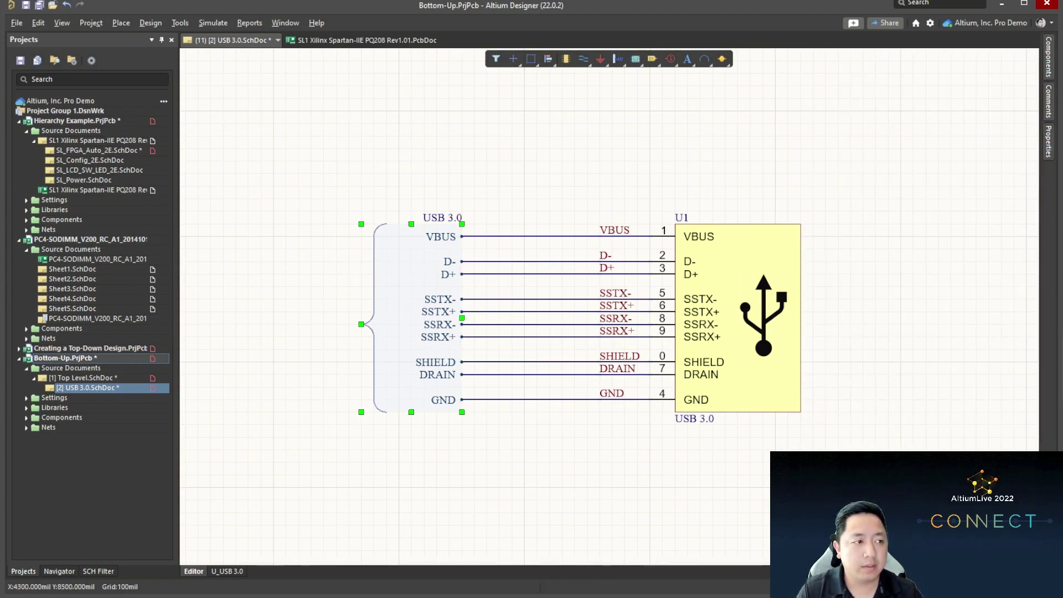
# Step: Place a USB 3.0 port beside the harness connector's brace and join the two with a signal harness
pyautogui.click(121, 23)
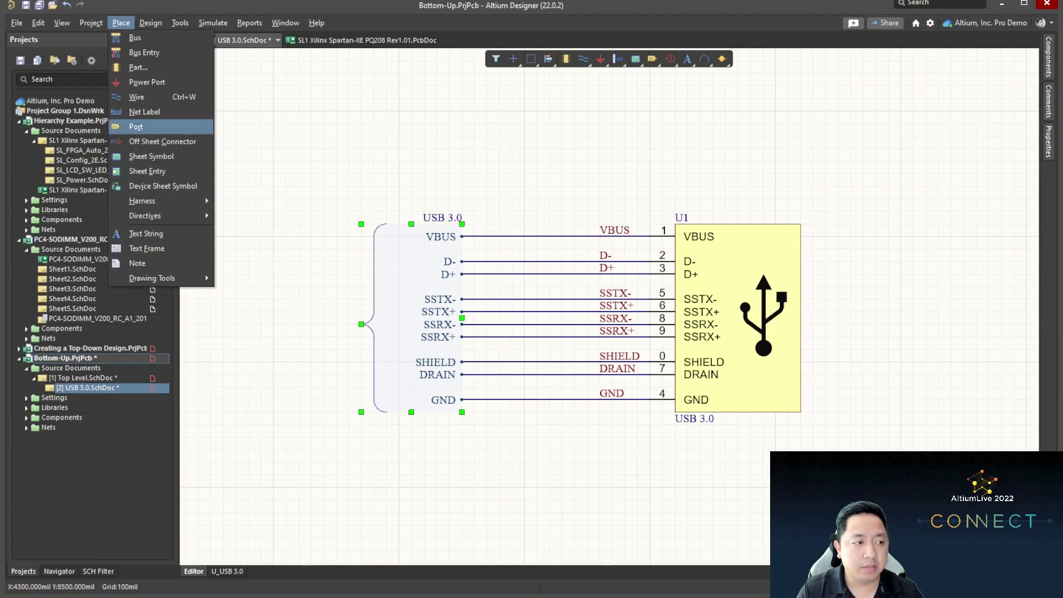
pyautogui.click(136, 126)
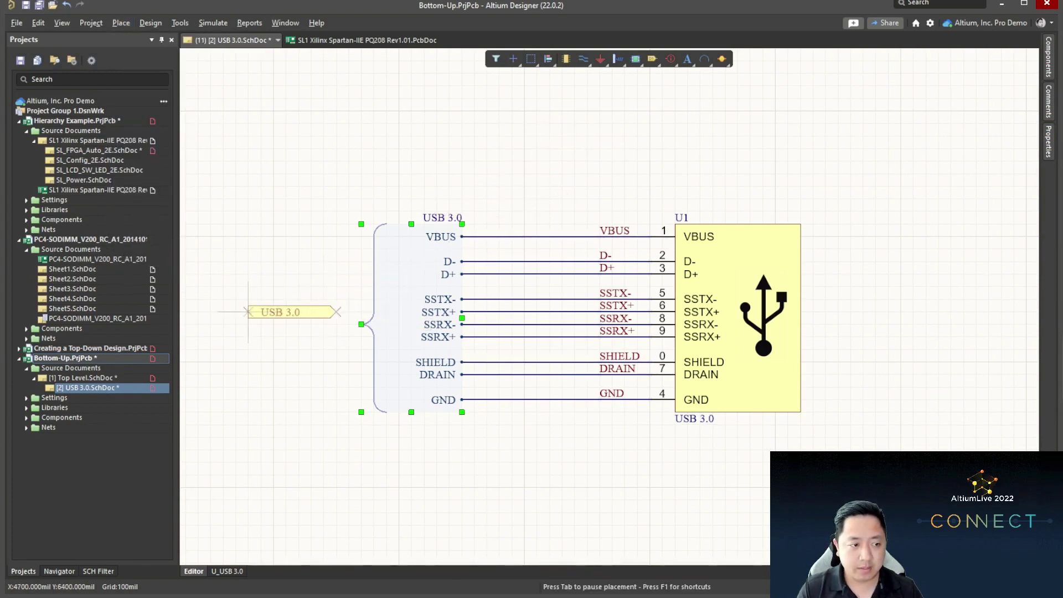
pyautogui.click(234, 323)
pyautogui.click(323, 325)
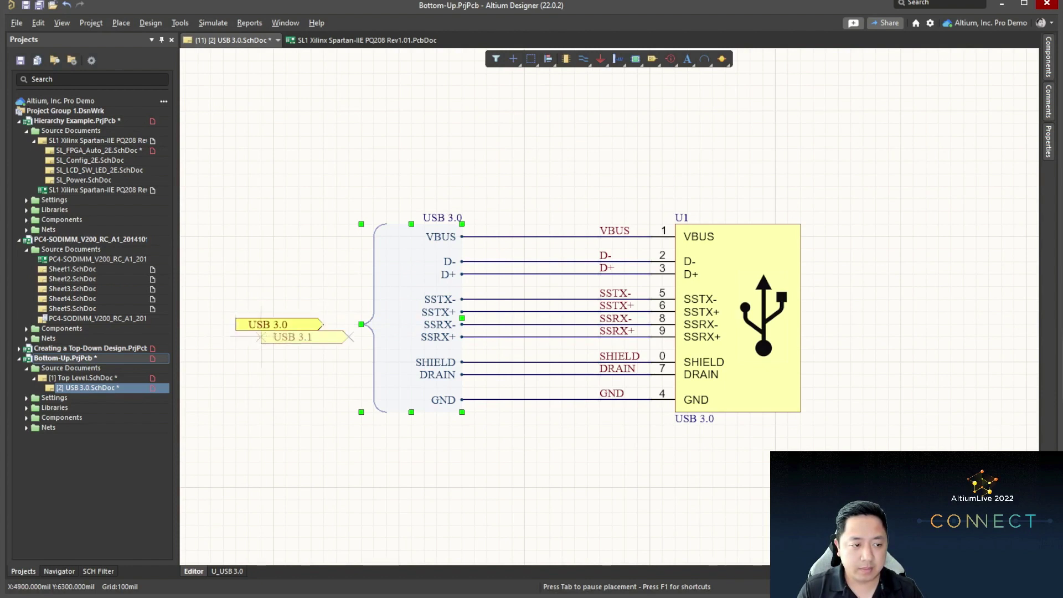
pyautogui.rightClick(274, 312)
pyautogui.moveTo(281, 322); pyautogui.dragTo(324, 323)
pyautogui.click(332, 297)
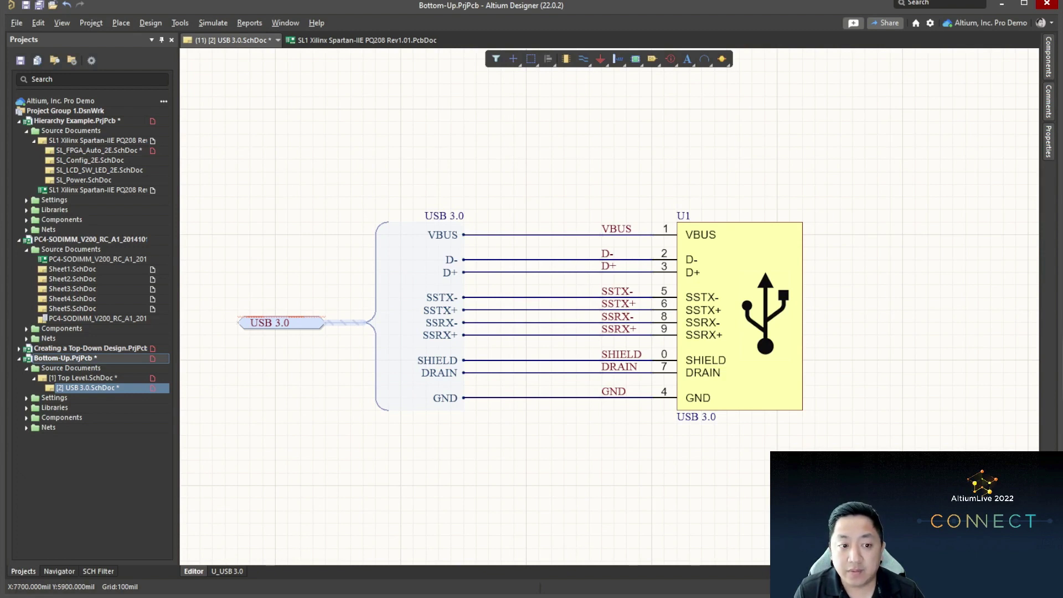
pyautogui.moveTo(626, 238); pyautogui.dragTo(858, 227, button='right')
pyautogui.moveTo(302, 68); pyautogui.dragTo(719, 435)
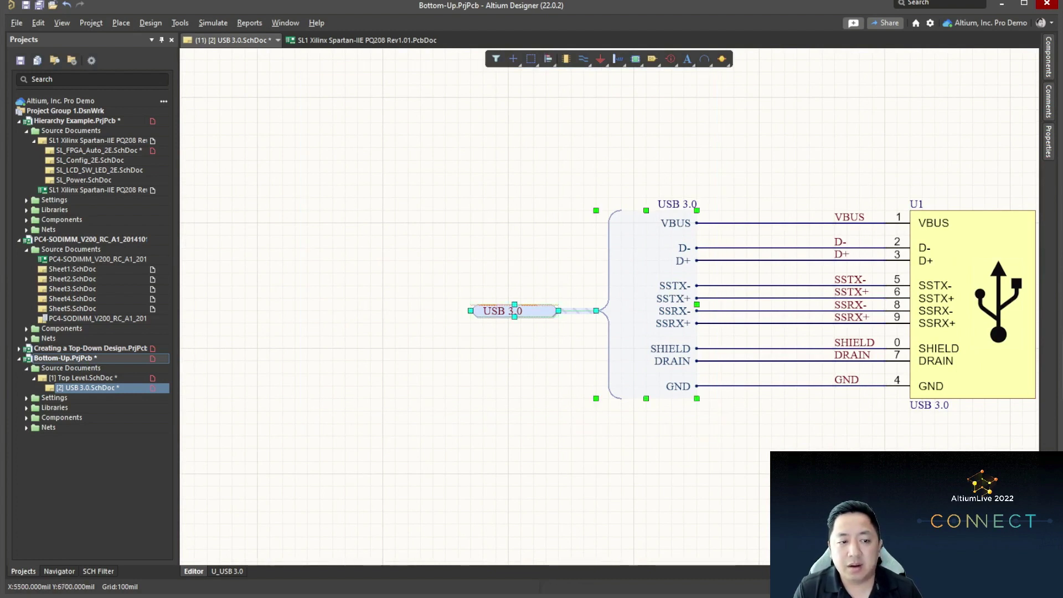
pyautogui.click(584, 247)
pyautogui.moveTo(584, 247); pyautogui.dragTo(469, 239, button='right')
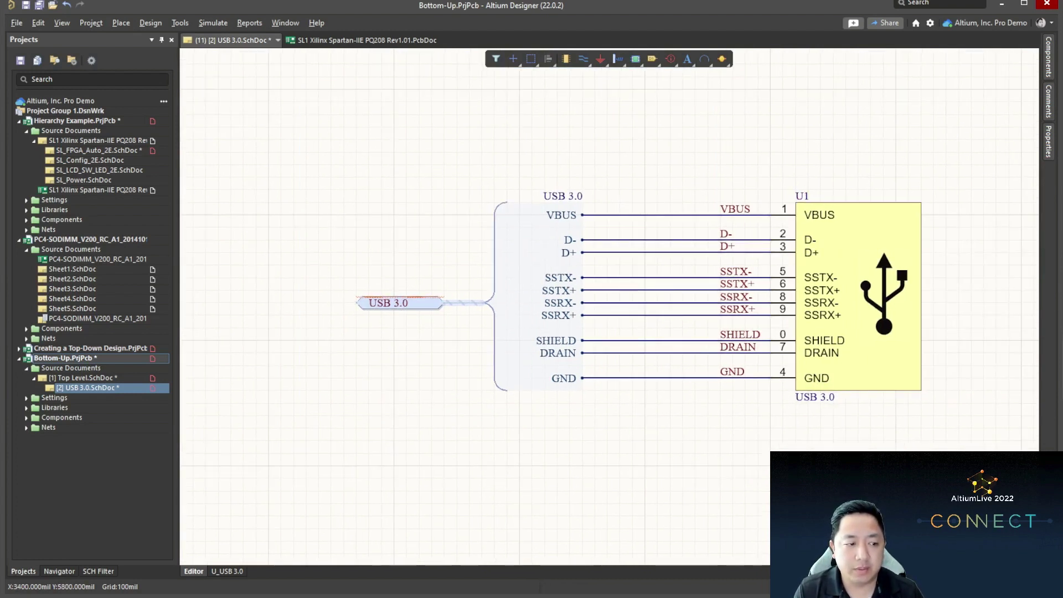
# Step: Delete all the sheet entries from the U_USB 3.0 sheet symbol on Top Level.SchDoc
pyautogui.click(84, 378)
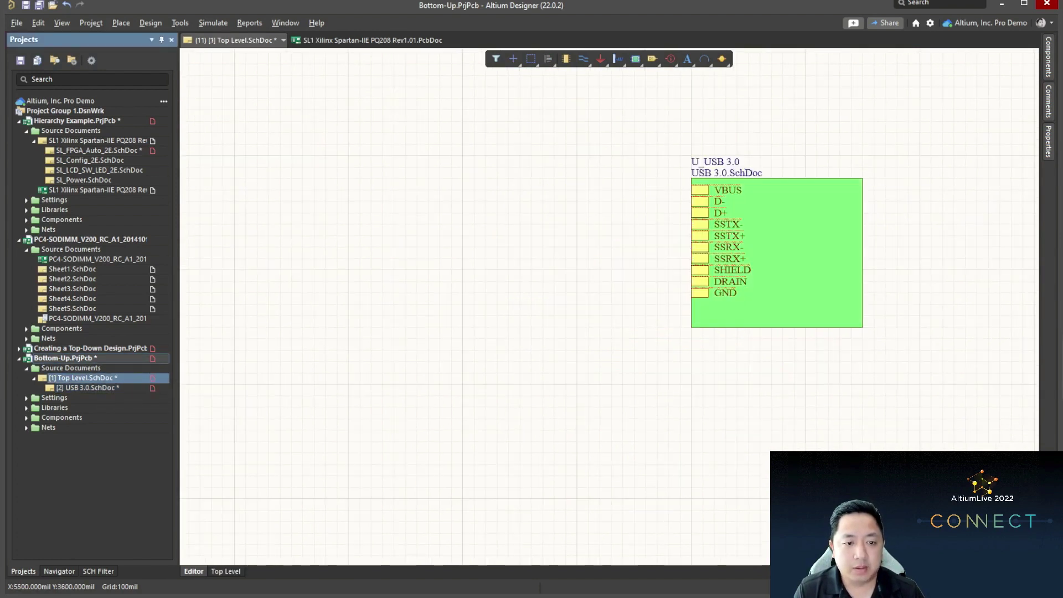
pyautogui.moveTo(622, 315); pyautogui.dragTo(803, 183)
pyautogui.press('Delete')
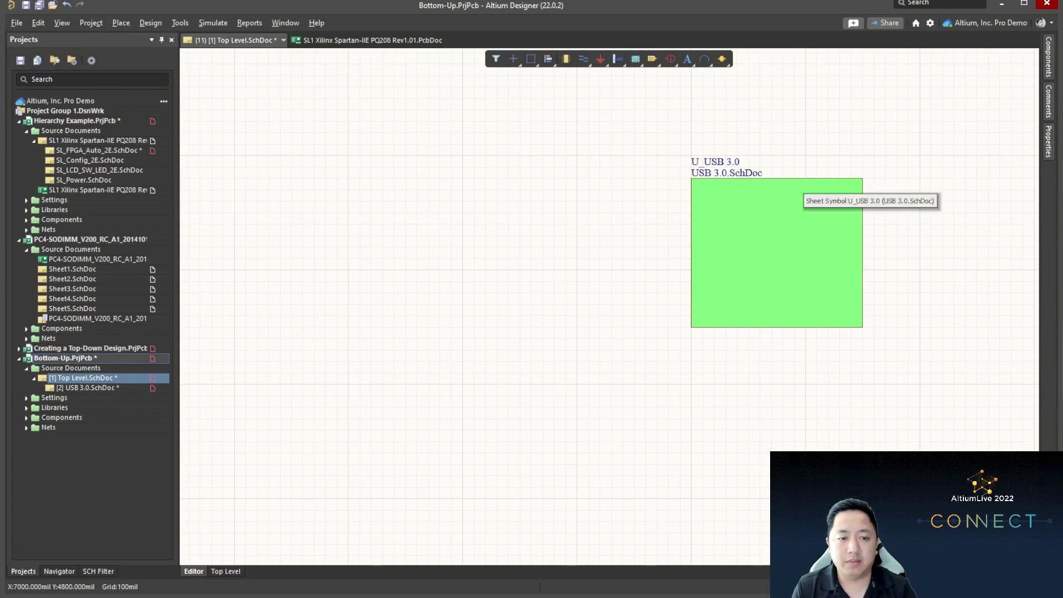
# Step: Synchronize the U_USB 3.0 sheet symbol with its ports, adding the unmatched USB 3.0 port as a sheet entry on the symbol's left edge
pyautogui.rightClick(776, 221)
pyautogui.moveTo(830, 305)
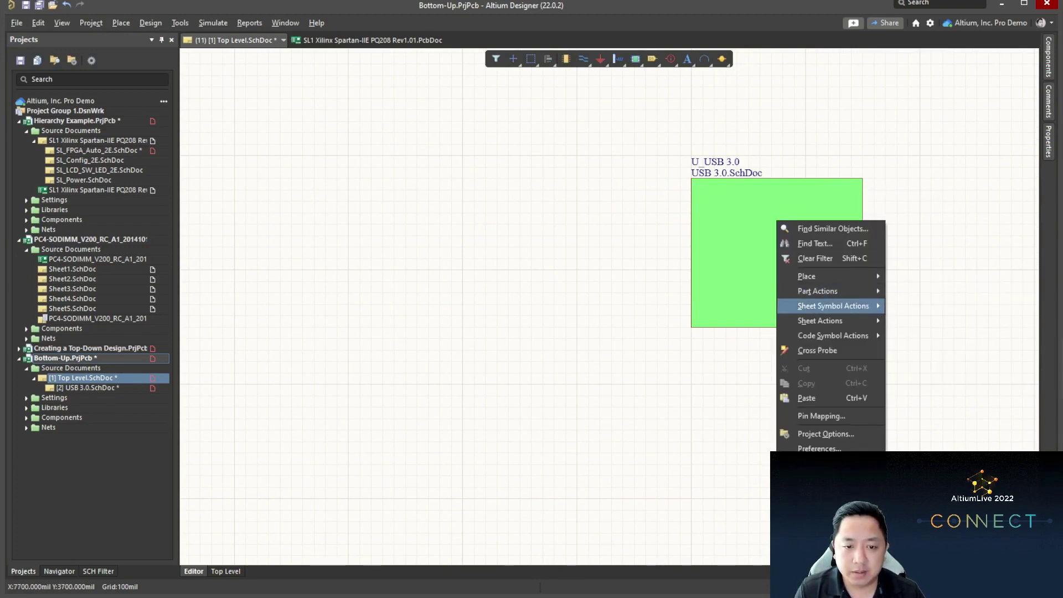
pyautogui.click(941, 351)
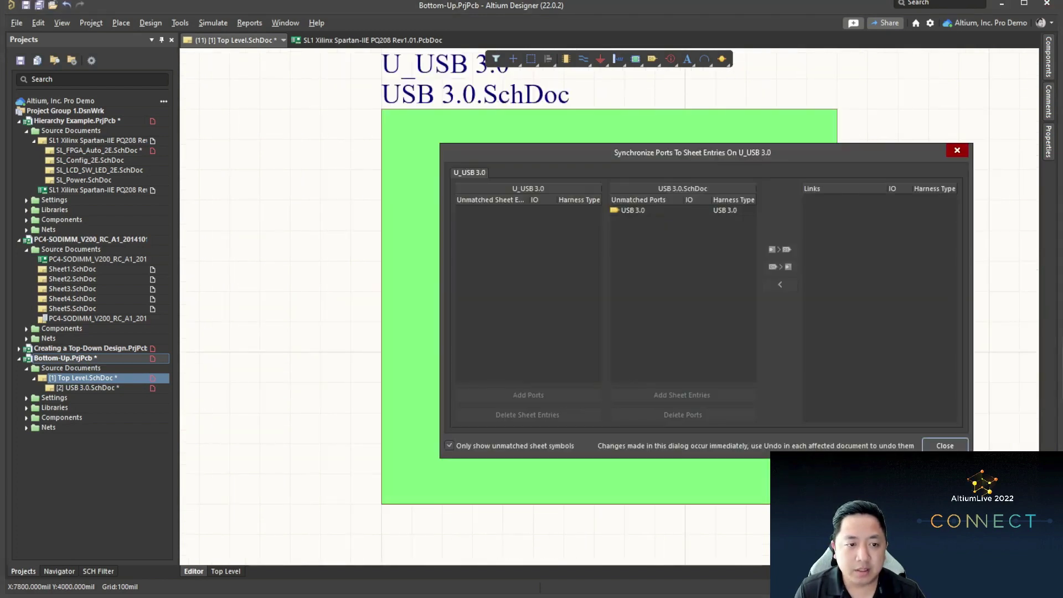
pyautogui.click(651, 210)
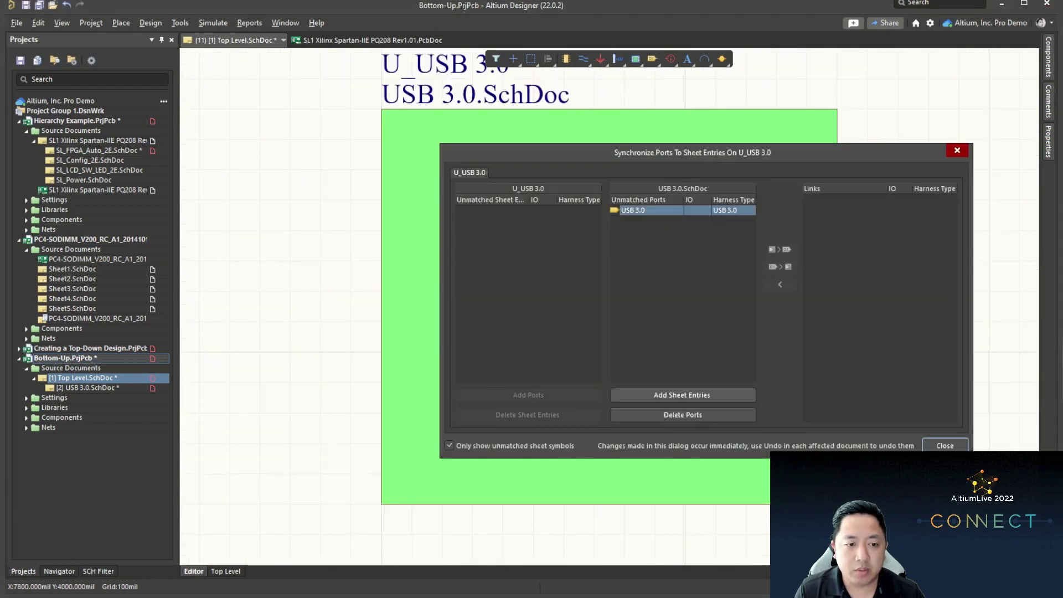
pyautogui.click(682, 395)
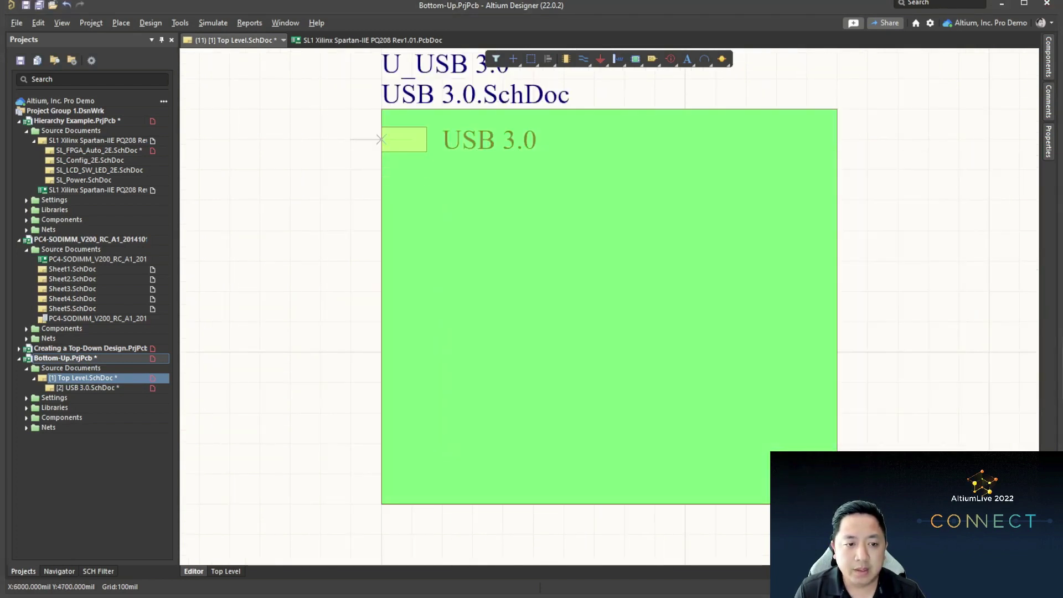
pyautogui.click(381, 139)
pyautogui.click(944, 446)
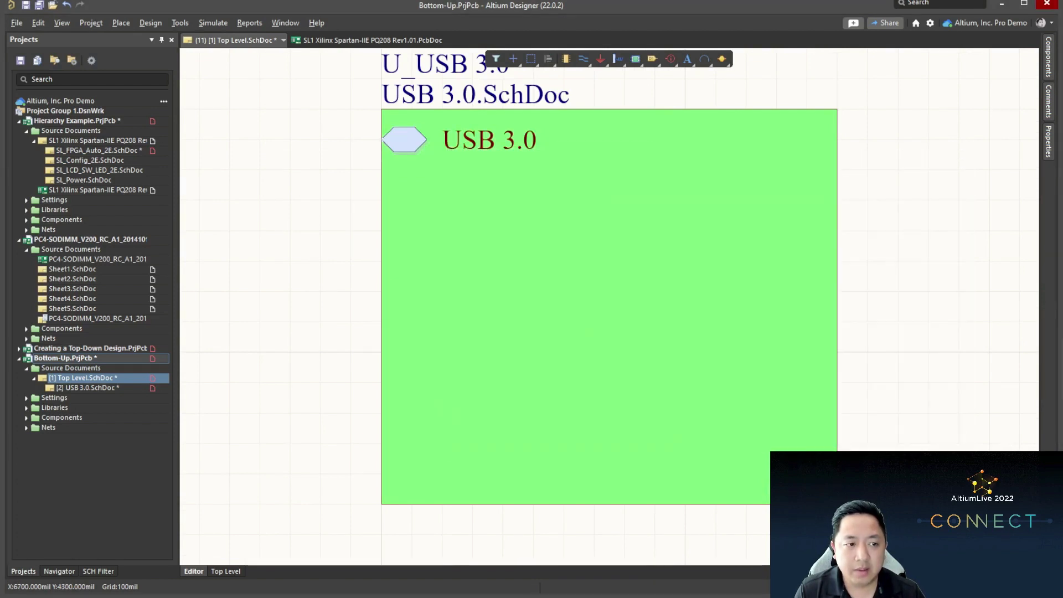
# Step: Shrink the U_USB 3.0 sheet symbol to about 400 mil tall and center the USB 3.0 sheet entry vertically on its edge
pyautogui.click(624, 495)
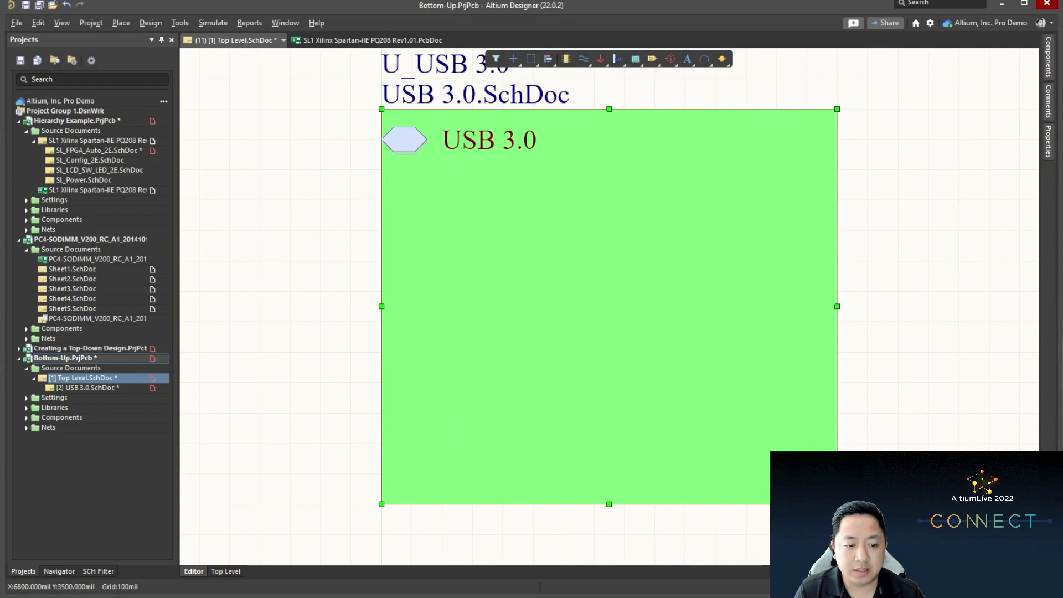
pyautogui.moveTo(609, 504); pyautogui.dragTo(482, 200)
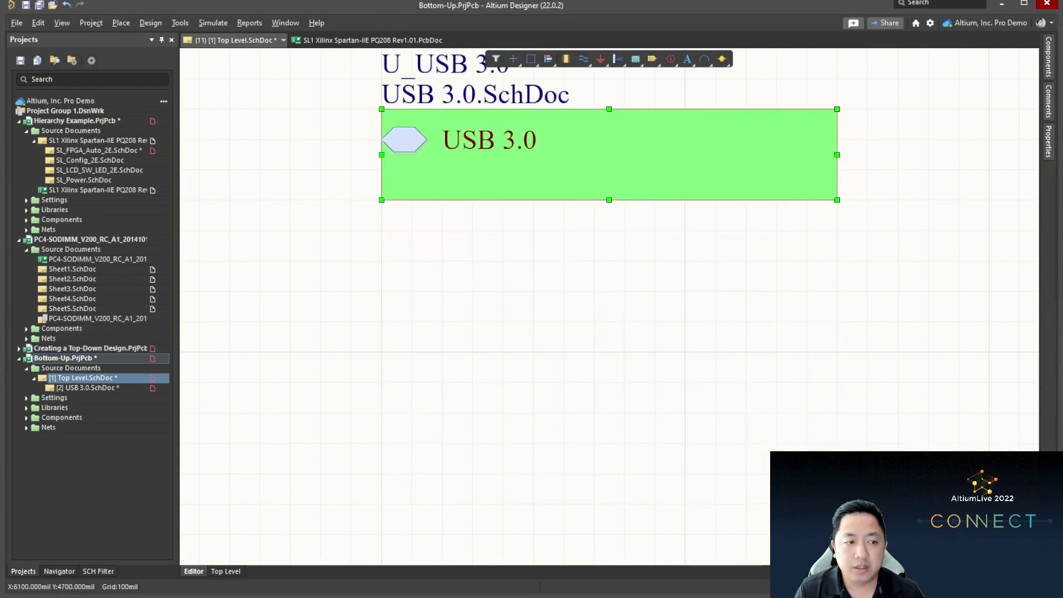
pyautogui.moveTo(412, 139); pyautogui.dragTo(431, 170)
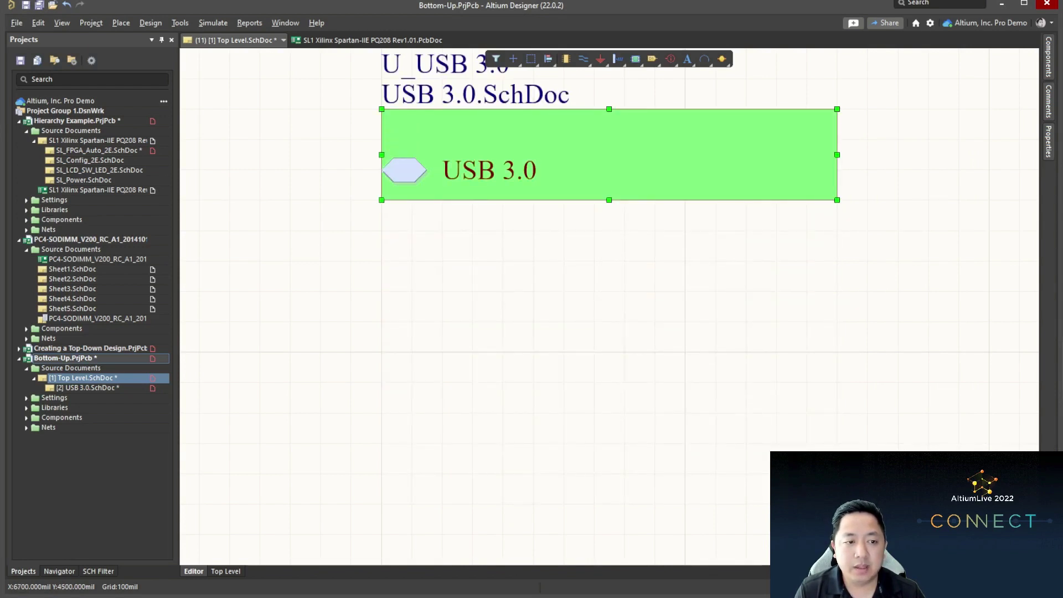
pyautogui.moveTo(609, 200); pyautogui.dragTo(624, 230)
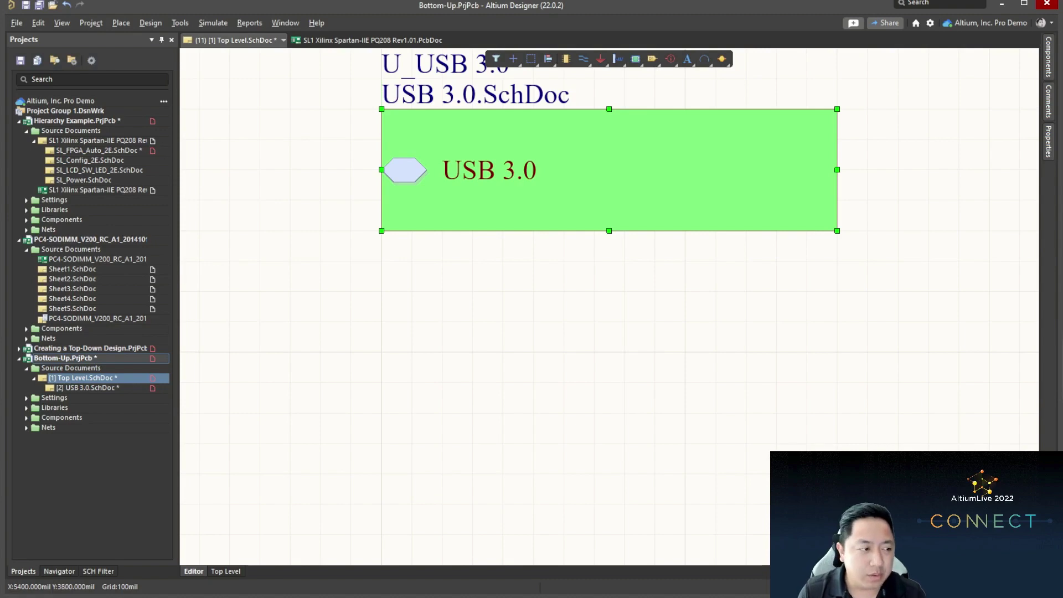
# Step: Open SL1 Xilinx Spartan-IIE PQ208 Rev1.01.PcbDoc from the Hierarchy Example project and examine the pads, vias and tracks around U1 up close
pyautogui.click(97, 190)
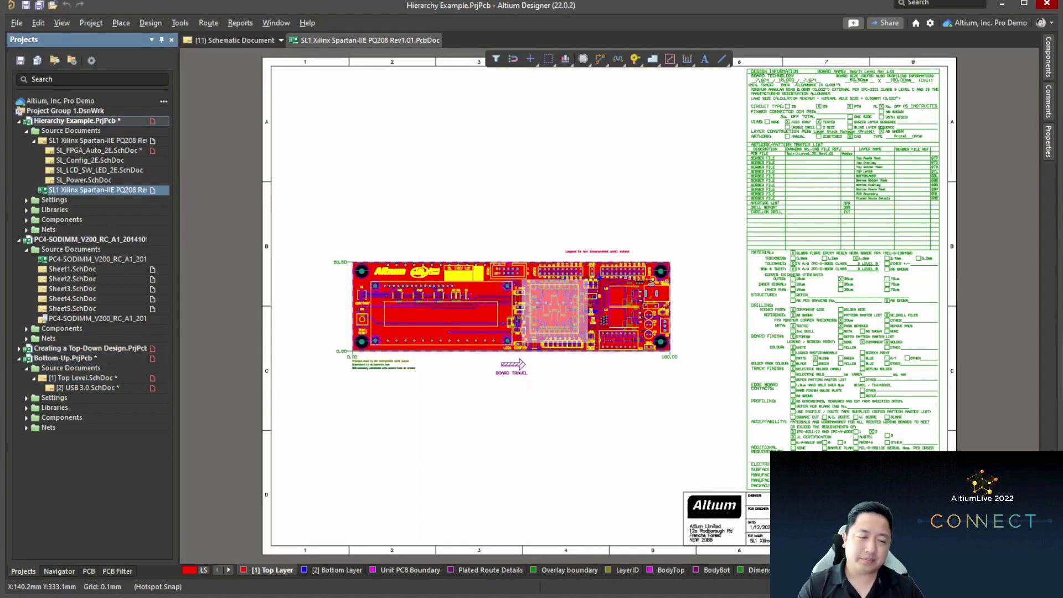
pyautogui.keyDown('ctrl'); pyautogui.scroll(3, 579, 285); pyautogui.keyUp('ctrl')
pyautogui.moveTo(612, 307); pyautogui.dragTo(782, 279, button='right')
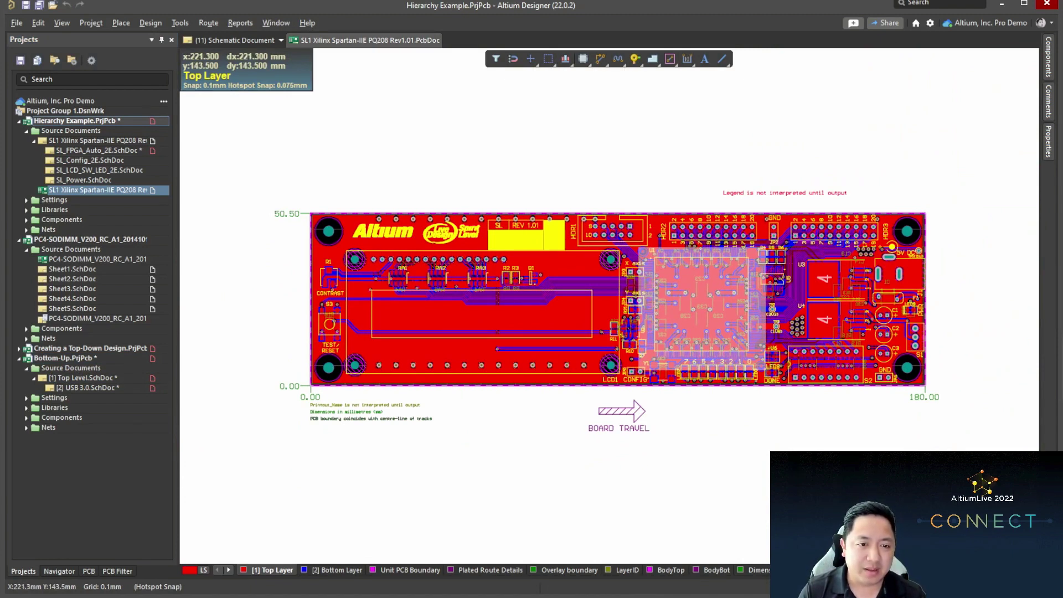
pyautogui.keyDown('ctrl'); pyautogui.scroll(5, 723, 274); pyautogui.keyUp('ctrl')
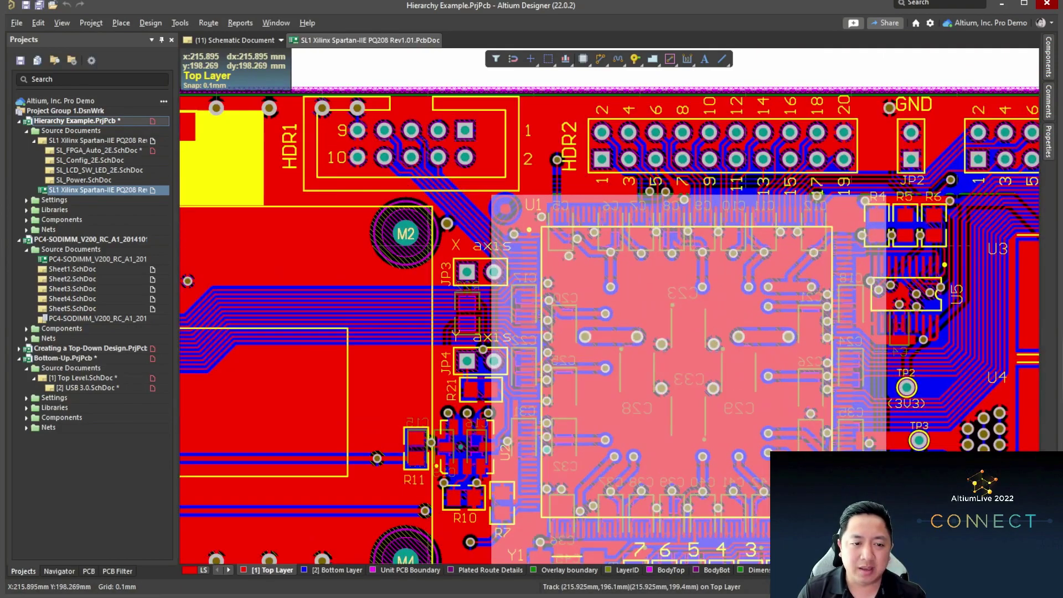
pyautogui.keyDown('ctrl'); pyautogui.scroll(5, 701, 262); pyautogui.keyUp('ctrl')
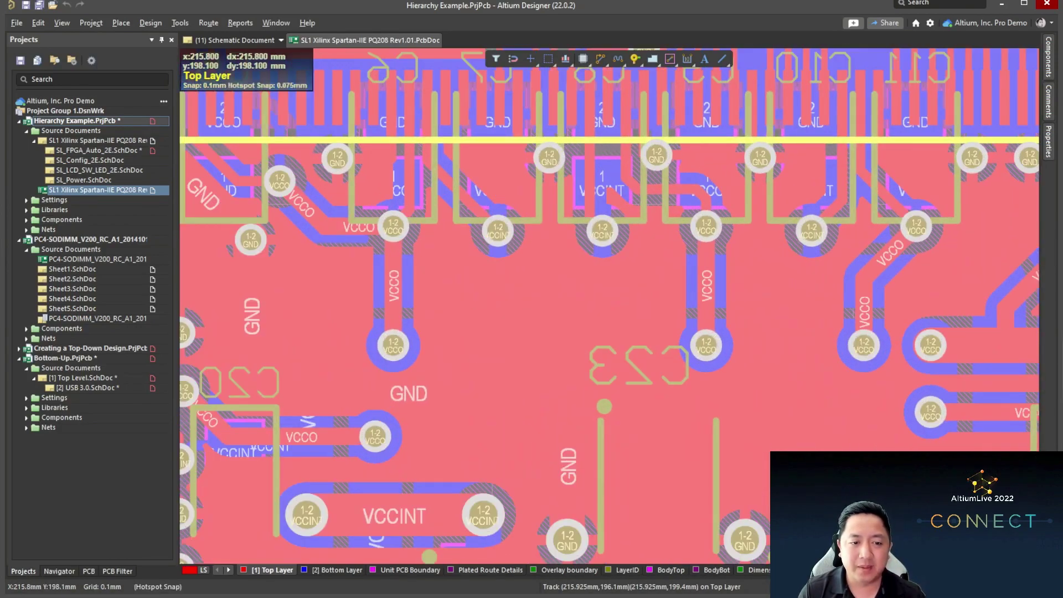
# Step: Select the vertical VCCO bottom-layer track above C23 and examine its position within the U1 area of the board
pyautogui.click(706, 286)
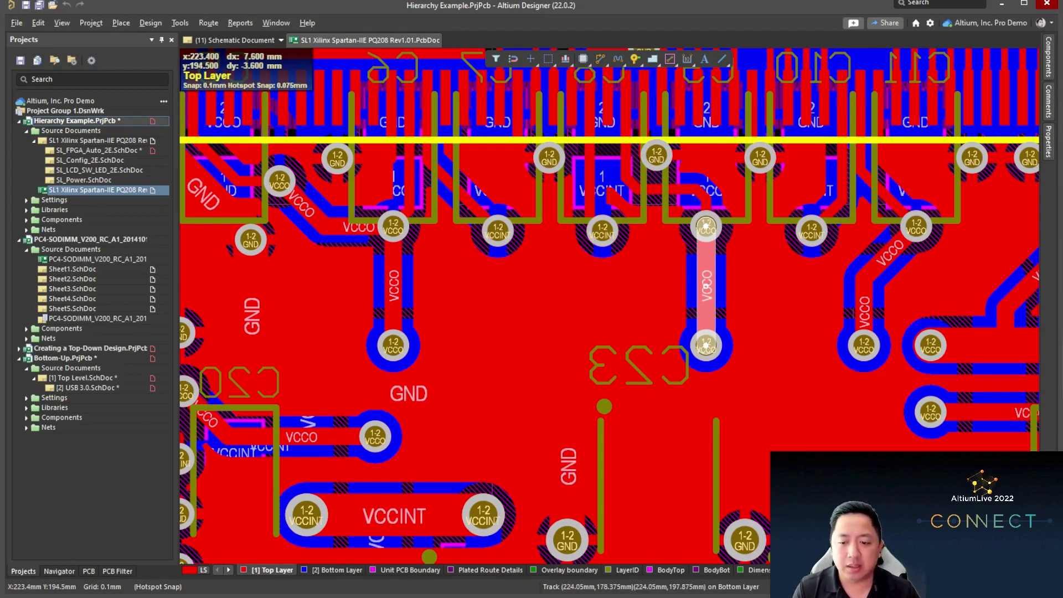
pyautogui.keyDown('ctrl'); pyautogui.scroll(-2, 703, 249); pyautogui.keyUp('ctrl')
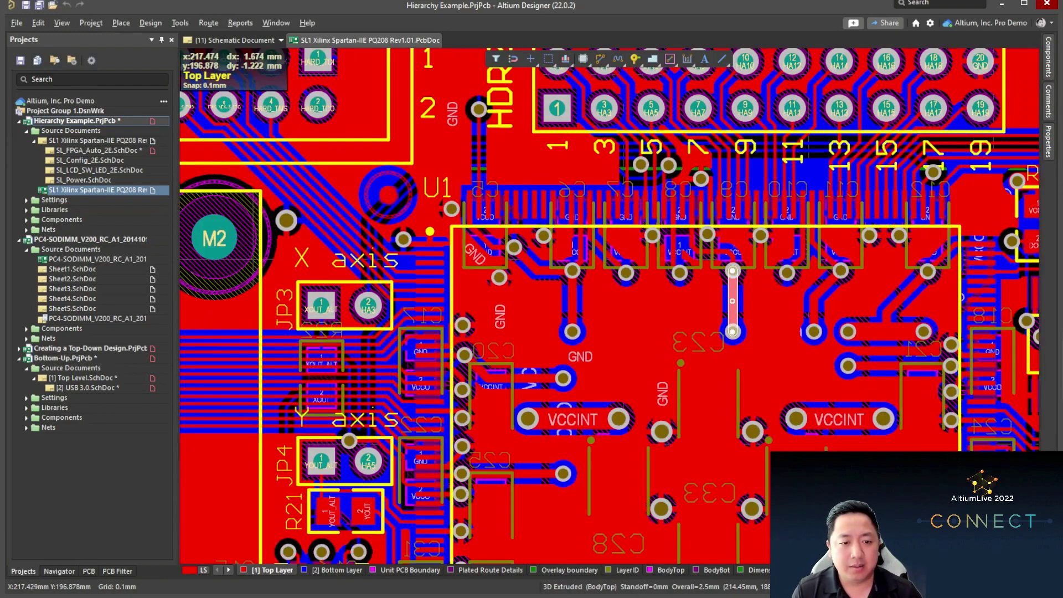
pyautogui.keyDown('ctrl'); pyautogui.scroll(-3, 758, 314); pyautogui.keyUp('ctrl')
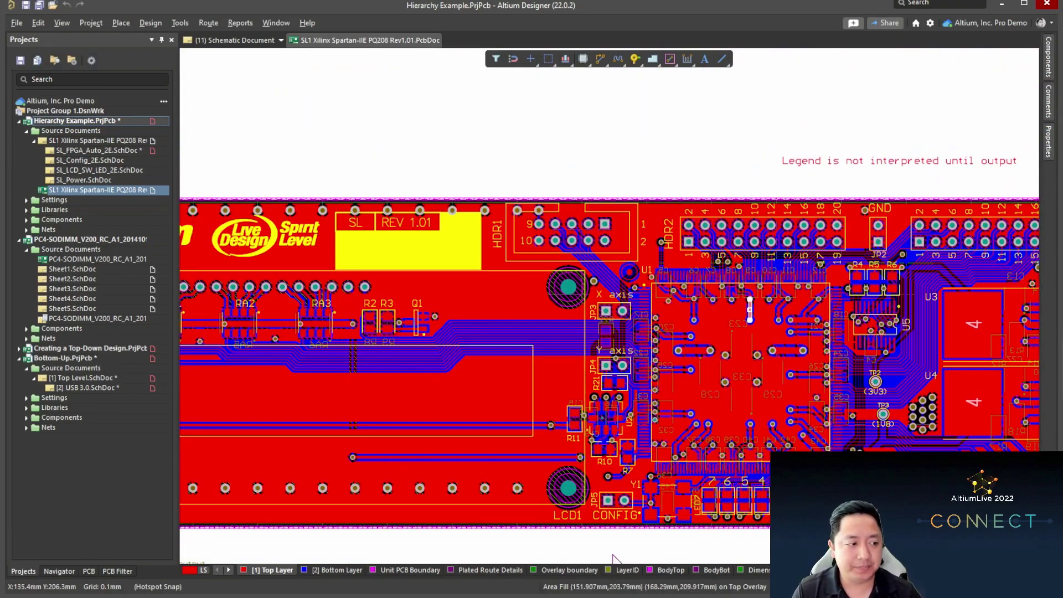
# Step: Collapse the PC4-SODIMM, Bottom-Up and Hierarchy Example projects in the project tree
pyautogui.click(19, 240)
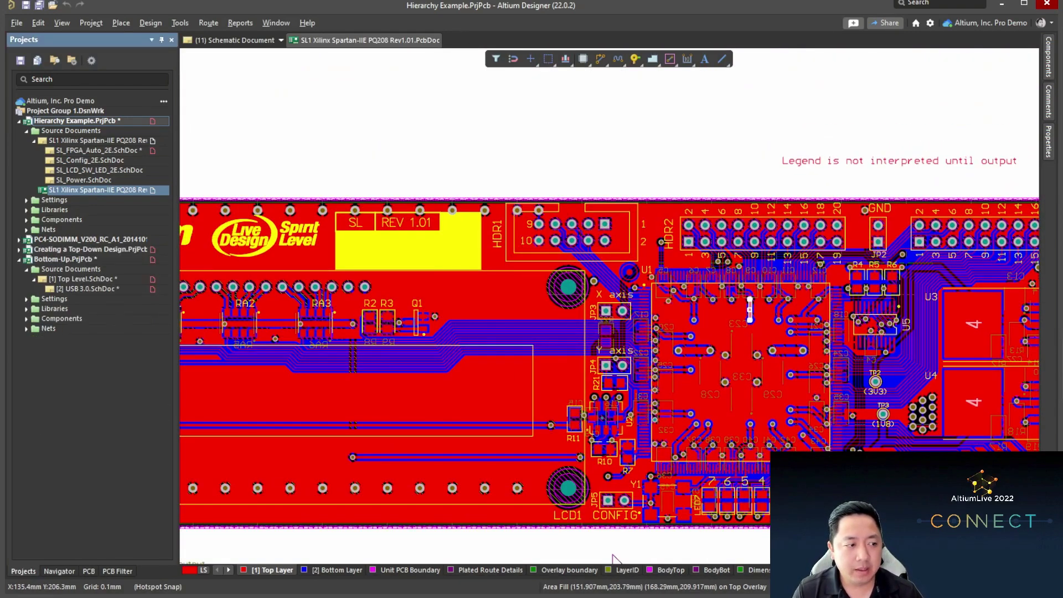
pyautogui.click(19, 259)
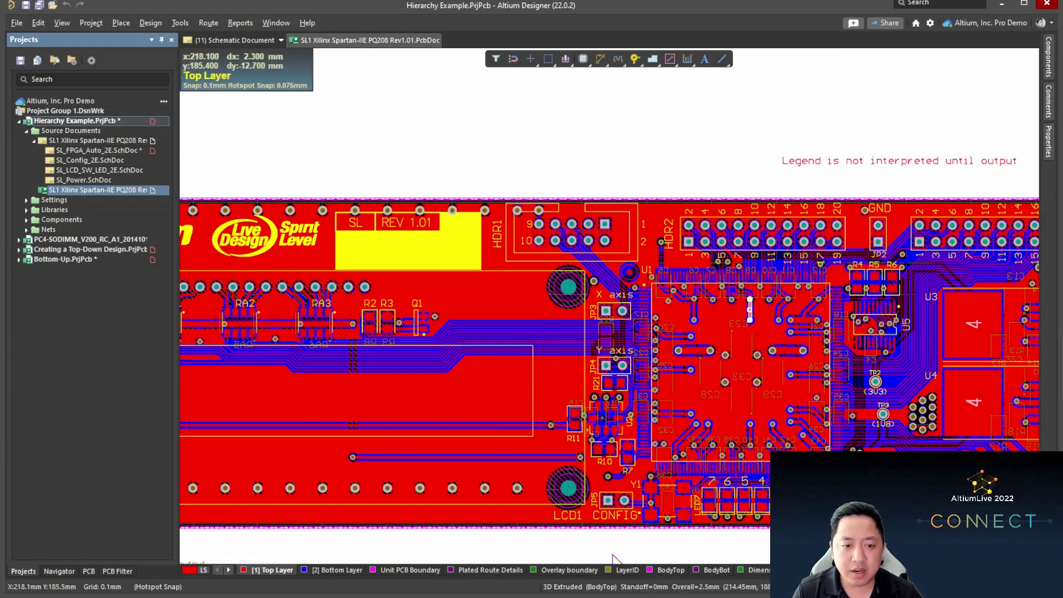
pyautogui.moveTo(761, 378); pyautogui.dragTo(687, 313, button='right')
pyautogui.keyDown('ctrl'); pyautogui.scroll(-2, 684, 314); pyautogui.keyUp('ctrl')
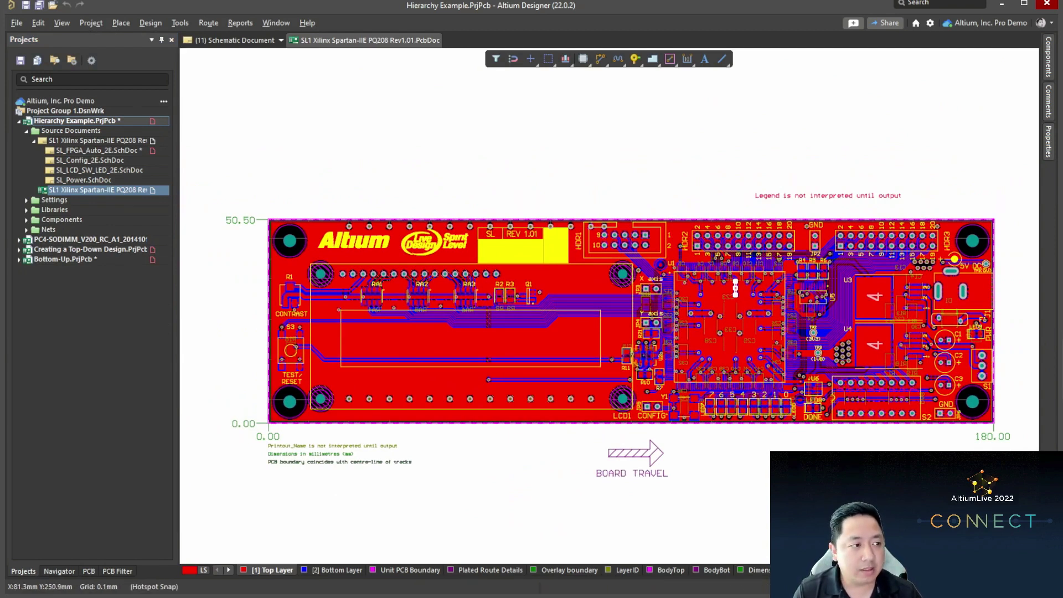
pyautogui.click(19, 121)
# Step: Open the recent project Bluetooth_Sentinel.PrjPcb and show its Bluetooth_Sentinel.PcbDoc board in 2D
pyautogui.click(16, 23)
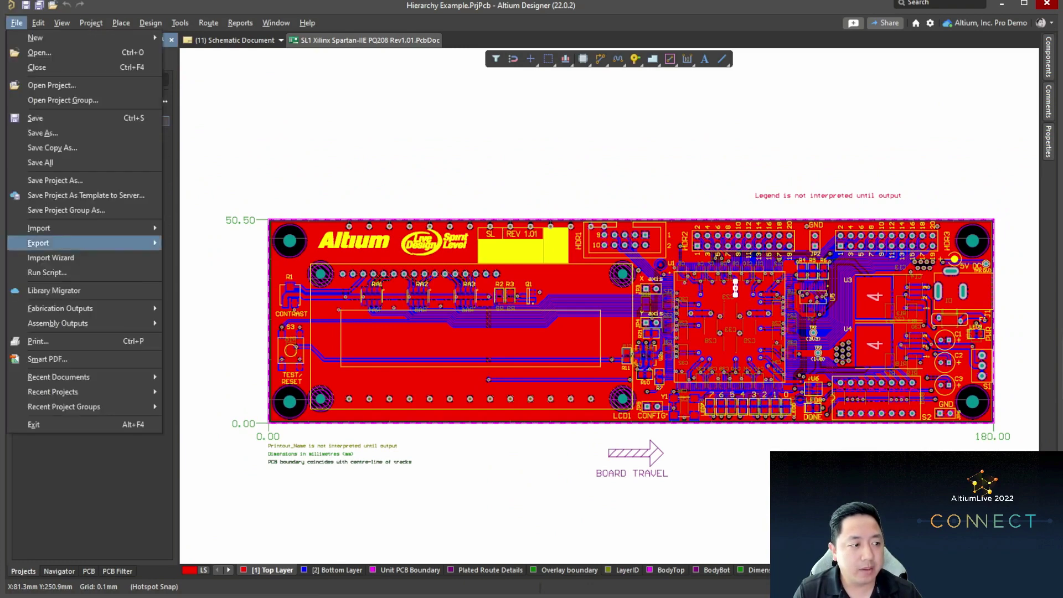
pyautogui.moveTo(55, 392)
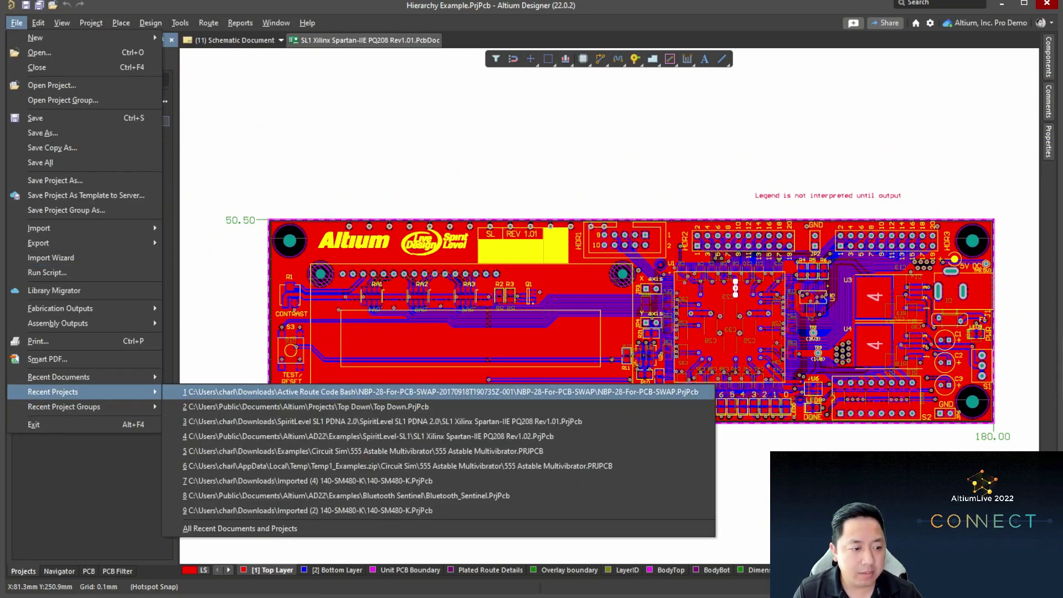
pyautogui.click(346, 495)
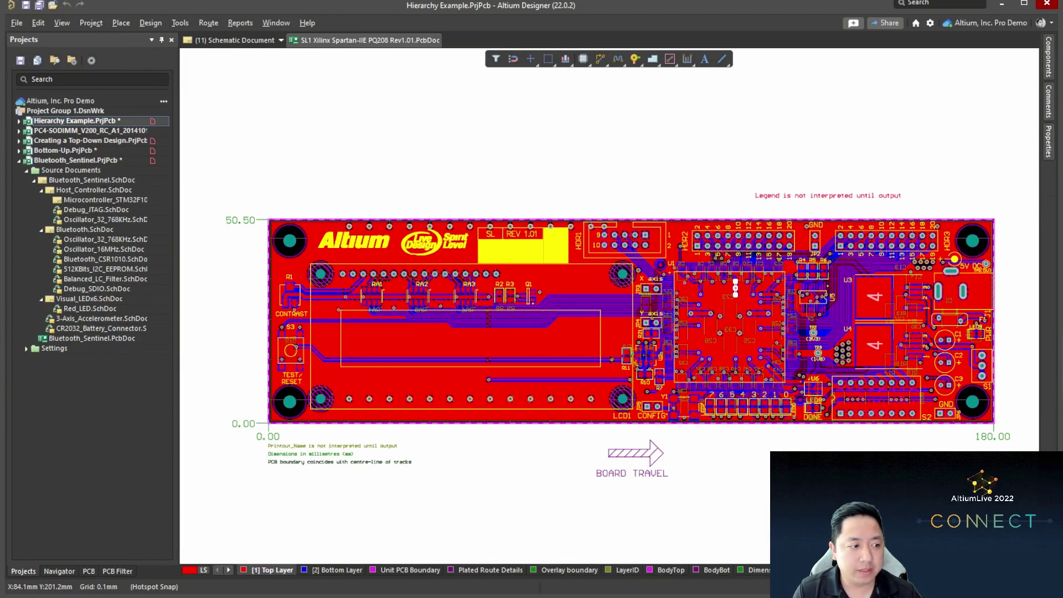
pyautogui.click(91, 338)
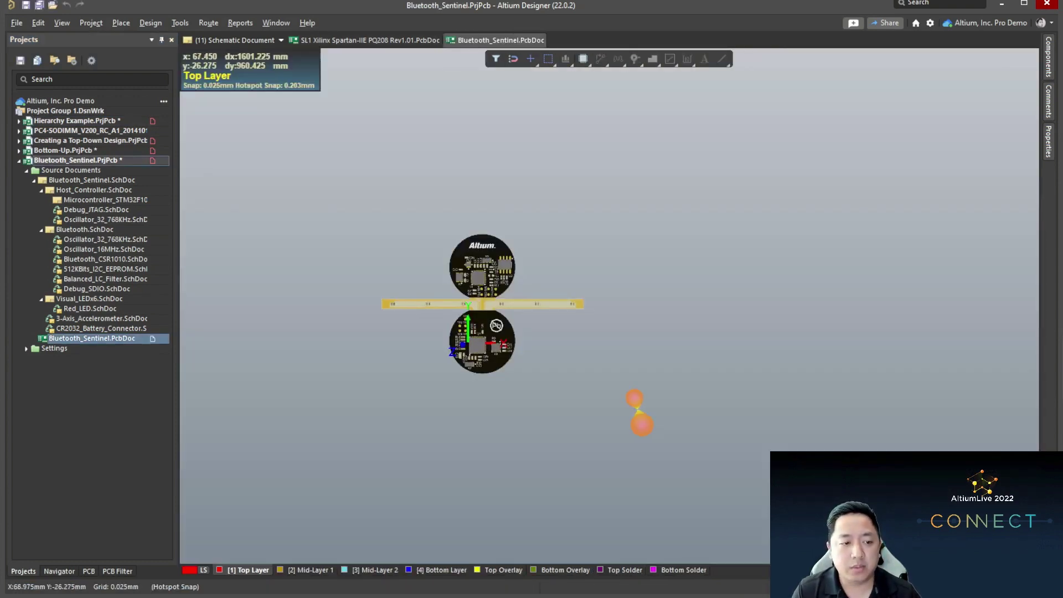
pyautogui.press('2')
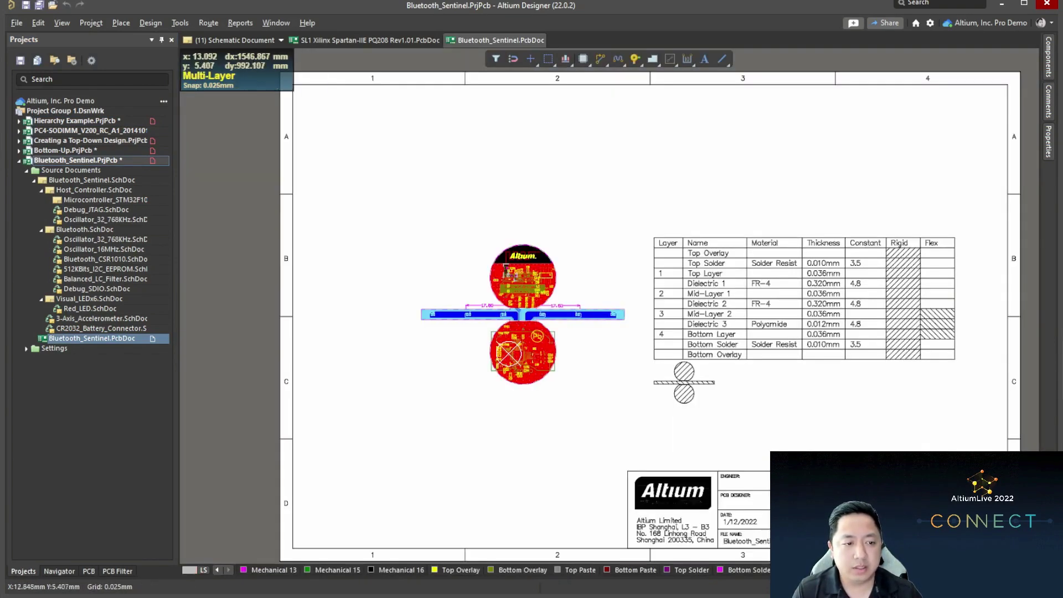
pyautogui.keyDown('ctrl'); pyautogui.scroll(3, 521, 320); pyautogui.keyUp('ctrl')
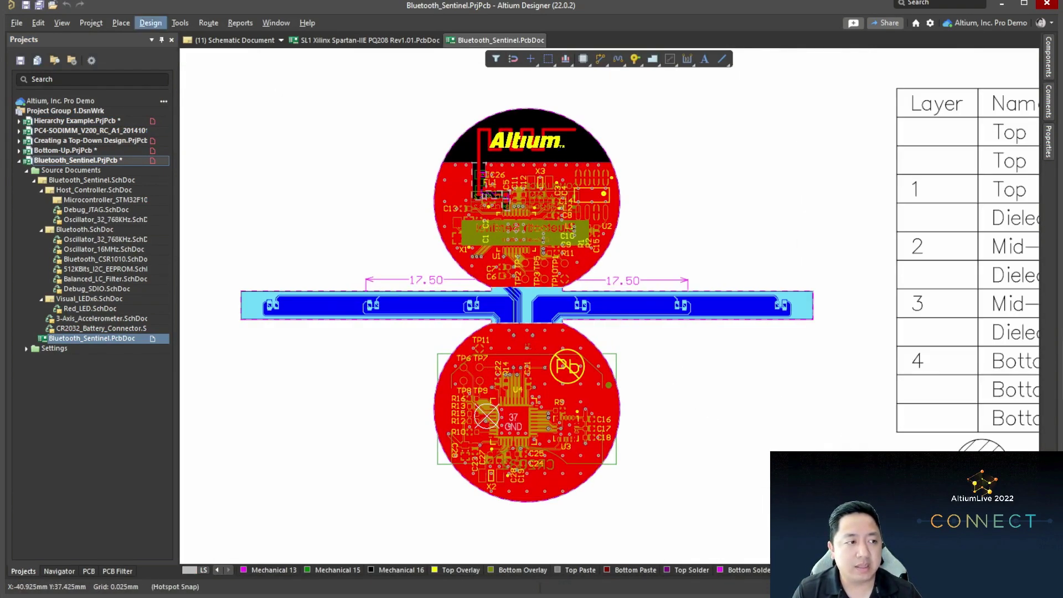
# Step: Review the scope and constraints of the electrical Clearance rule in the board's design rules, then close the rules editor
pyautogui.click(140, 22)
pyautogui.click(161, 70)
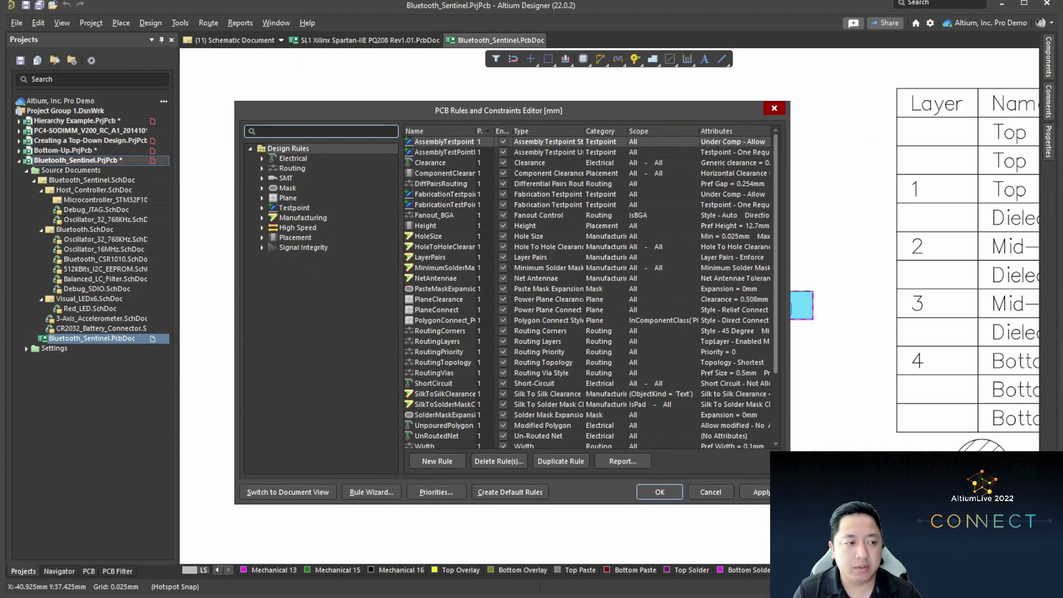
pyautogui.click(262, 159)
pyautogui.click(273, 168)
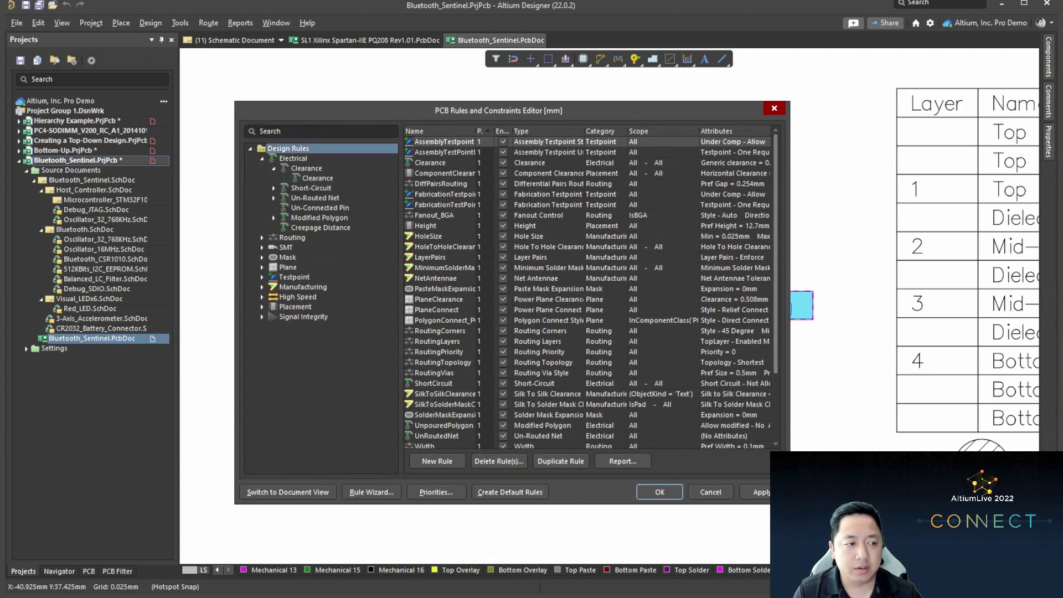
pyautogui.click(317, 177)
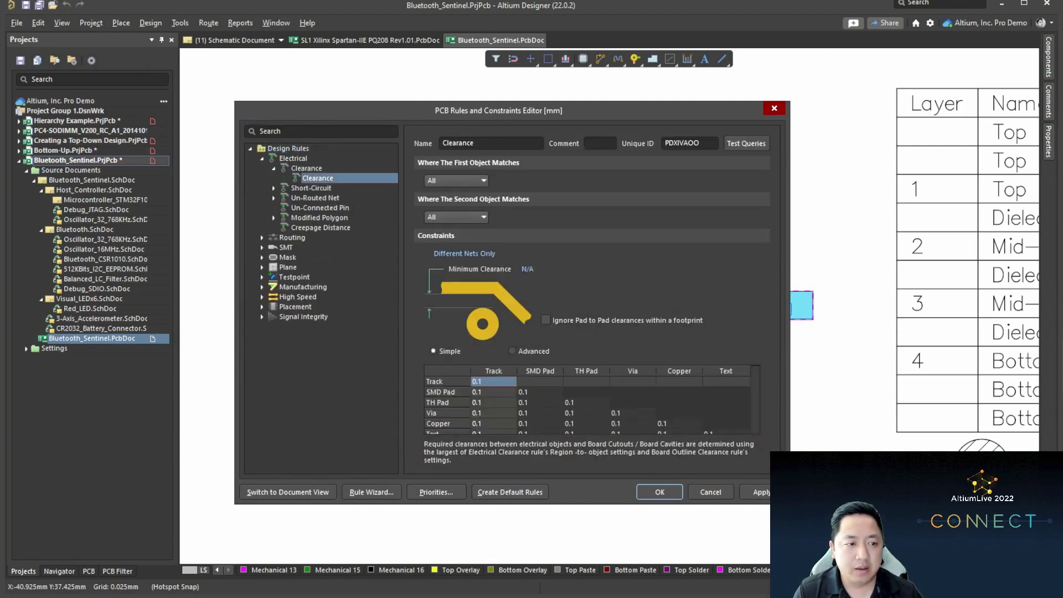
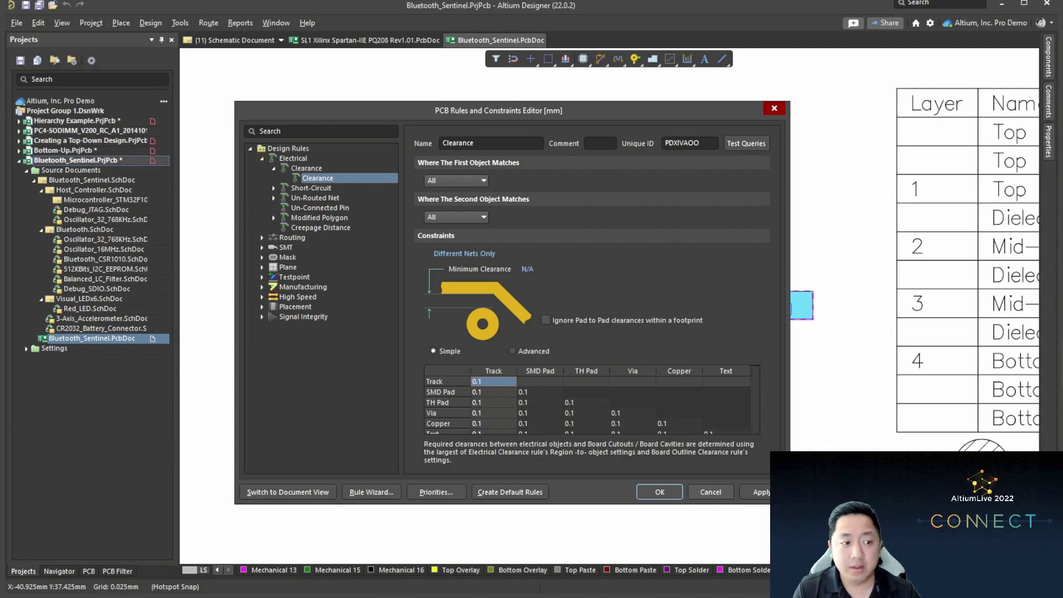
pyautogui.press('Escape')
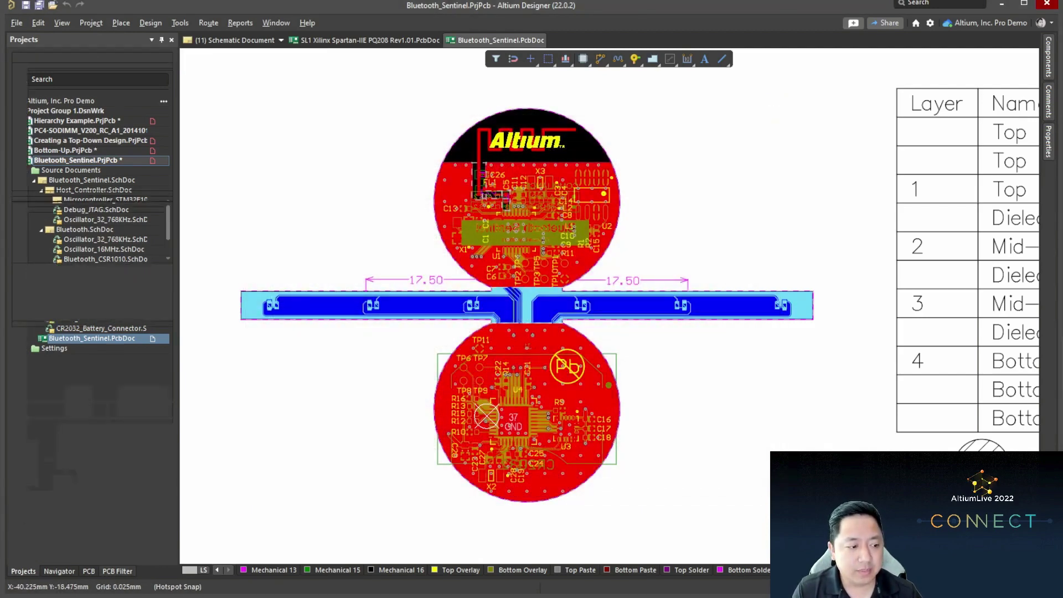
# Step: Show the PCB Filter for Bluetooth_Sentinel.PcbDoc and widen it so its options are fully readable
pyautogui.press('F12')
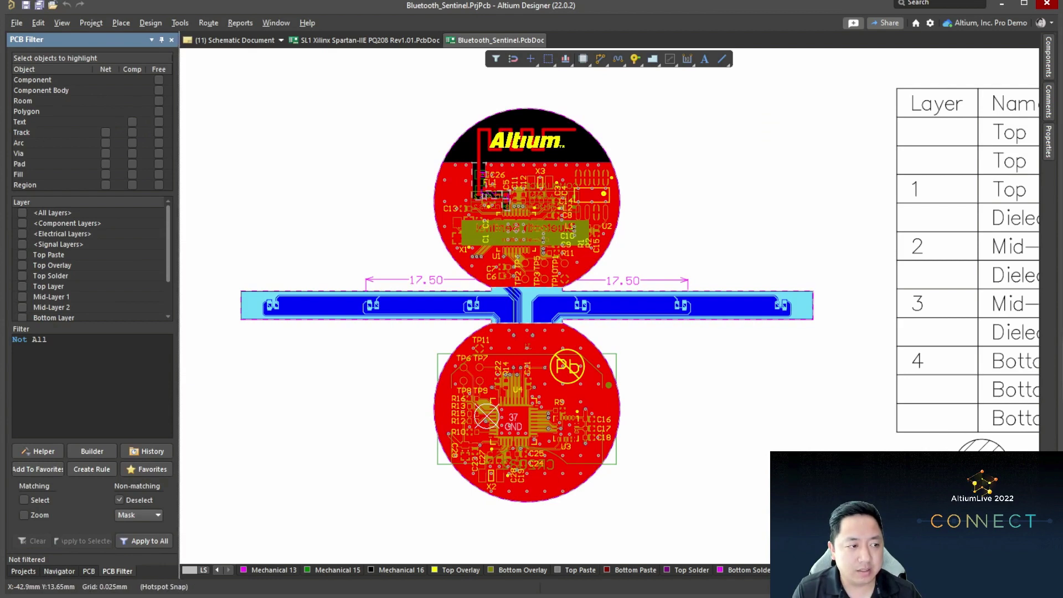
pyautogui.moveTo(179, 299); pyautogui.dragTo(228, 299)
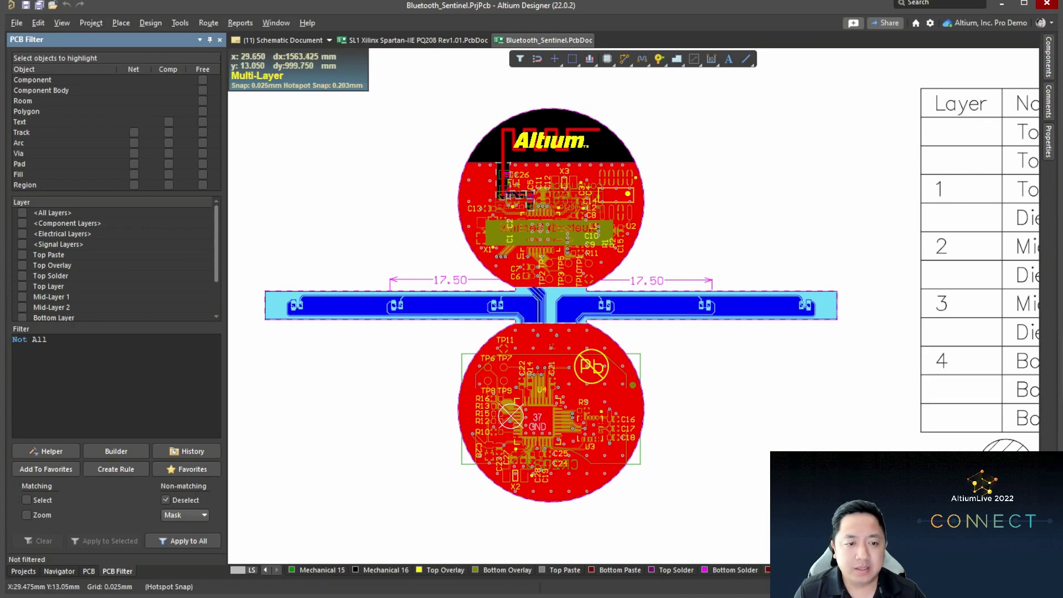
pyautogui.moveTo(302, 221); pyautogui.dragTo(360, 205, button='right')
pyautogui.click(150, 23)
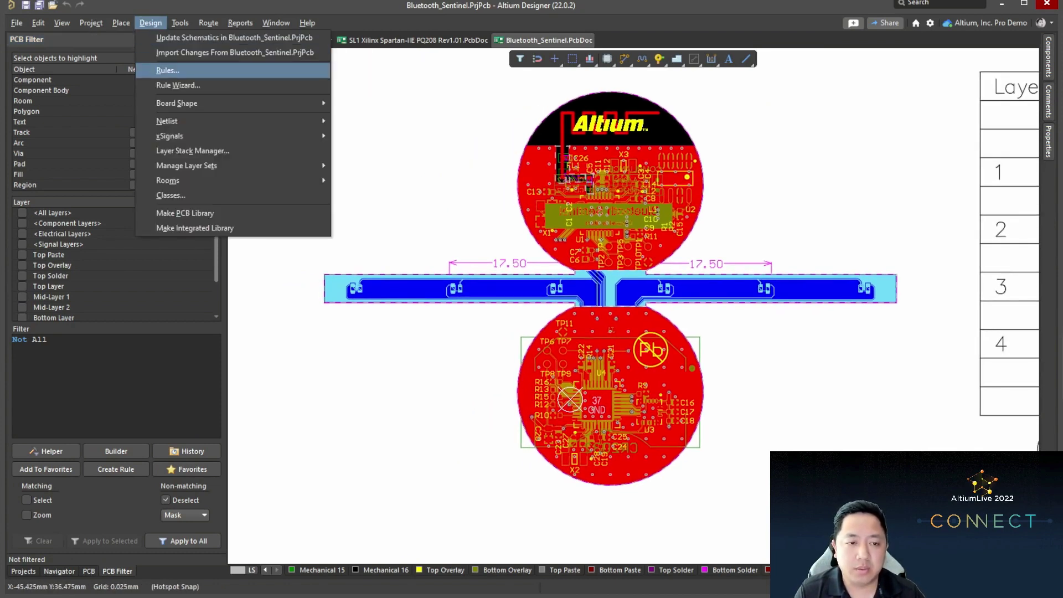
pyautogui.click(791, 233)
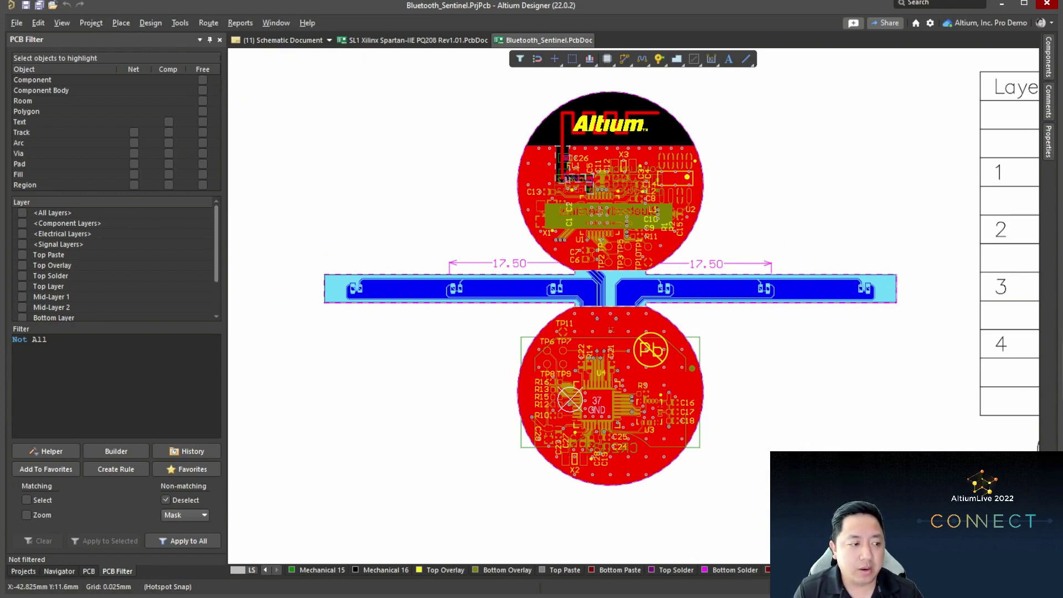
# Step: Start editing the PCB filter query and bring the upper circular board section around U1 into close view
pyautogui.click(47, 340)
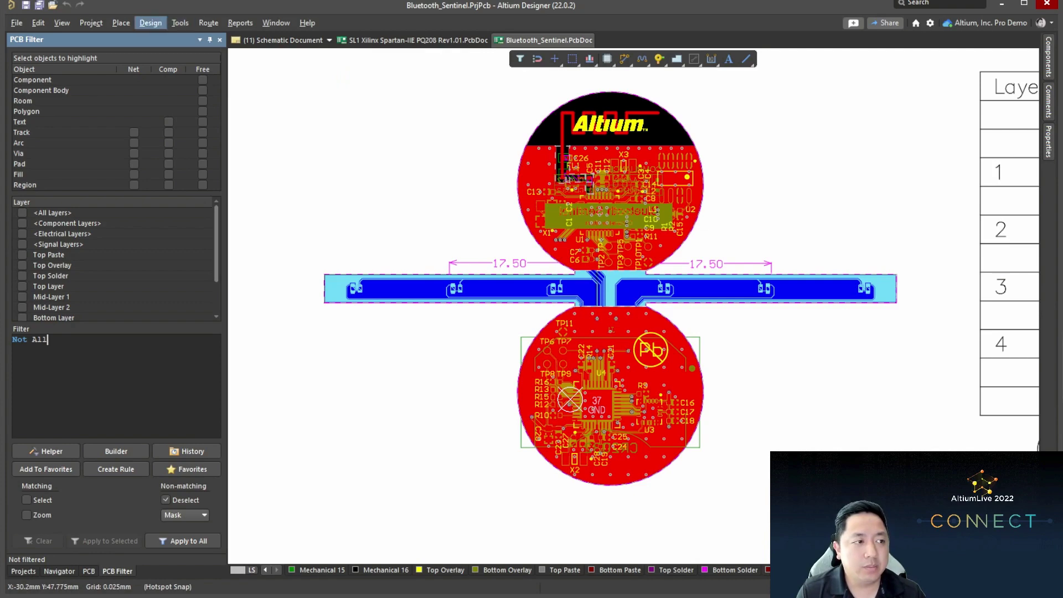
pyautogui.keyDown('ctrl'); pyautogui.scroll(2, 645, 130); pyautogui.keyUp('ctrl')
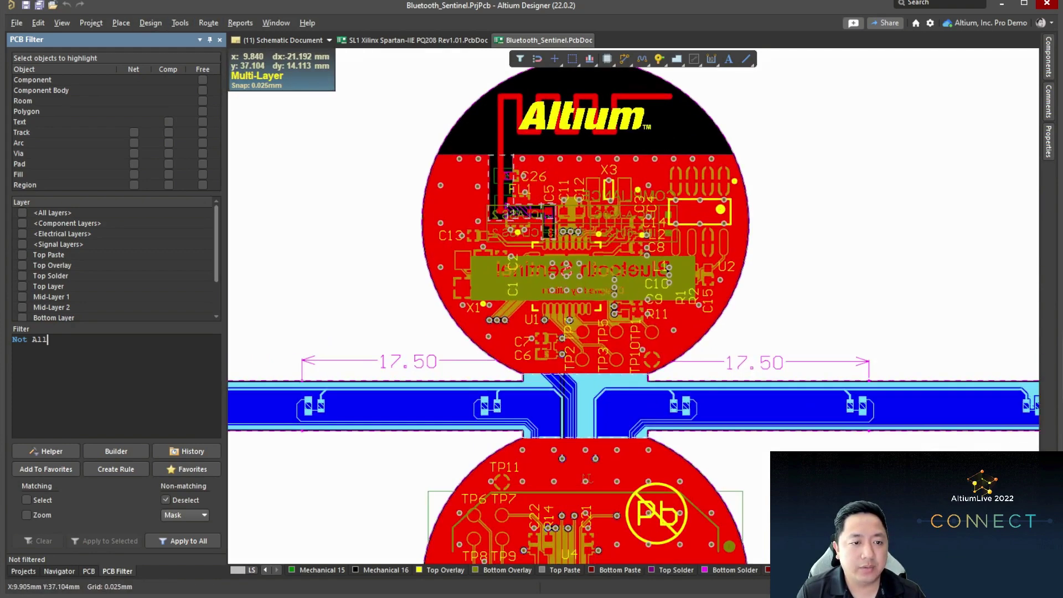
pyautogui.keyDown('ctrl'); pyautogui.scroll(2, 639, 134); pyautogui.keyUp('ctrl')
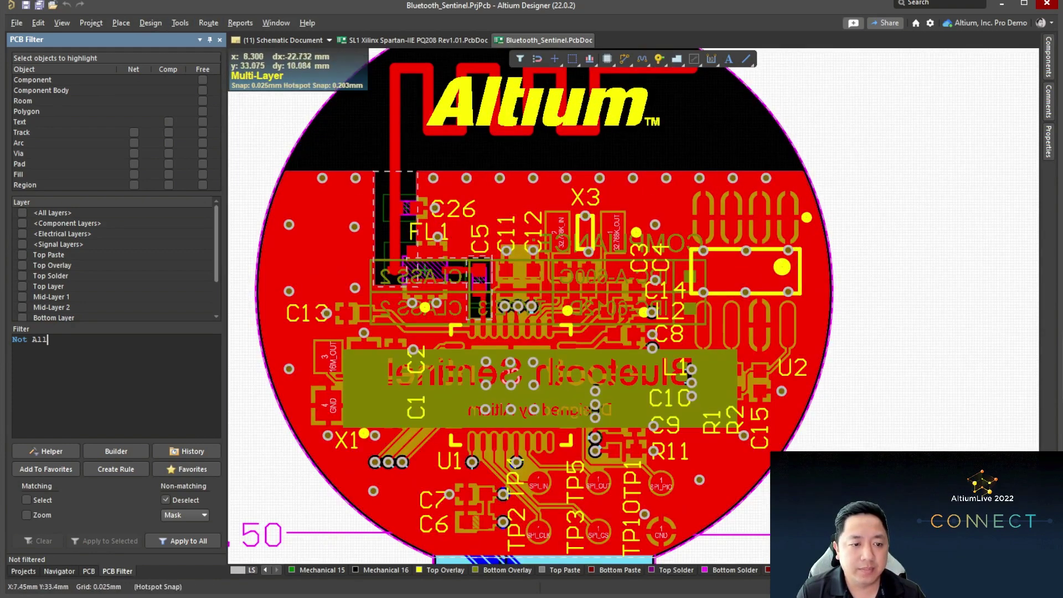
# Step: Open Find Similar Objects for the IO_Red_LED5 track on the flex section and set its Layer criterion to Same
pyautogui.moveTo(858, 221); pyautogui.dragTo(827, 209, button='right')
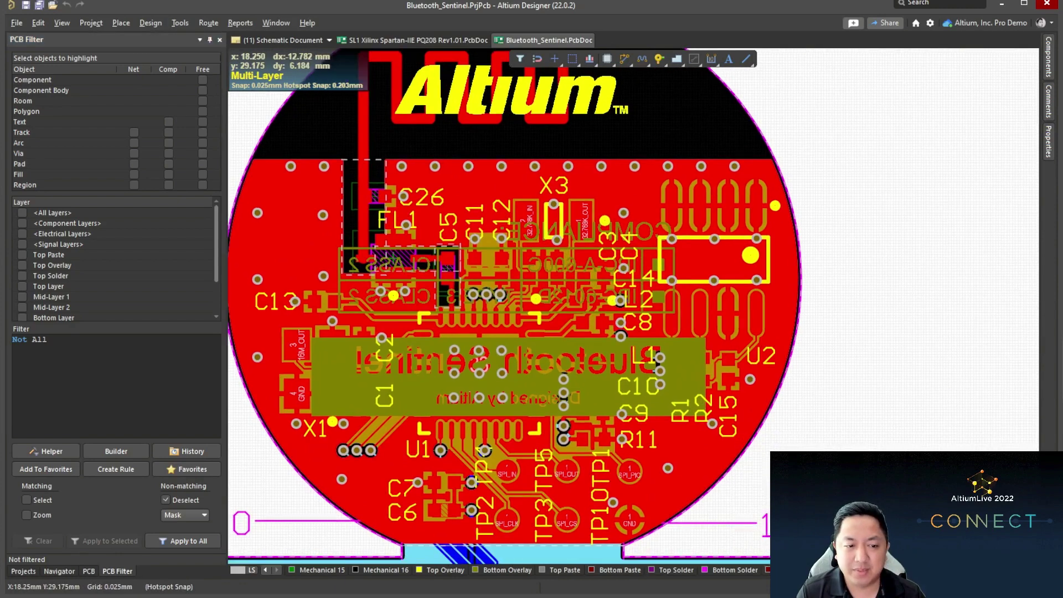
pyautogui.moveTo(871, 290); pyautogui.dragTo(876, 96, button='right')
pyautogui.keyDown('ctrl'); pyautogui.scroll(1, 700, 426); pyautogui.keyUp('ctrl')
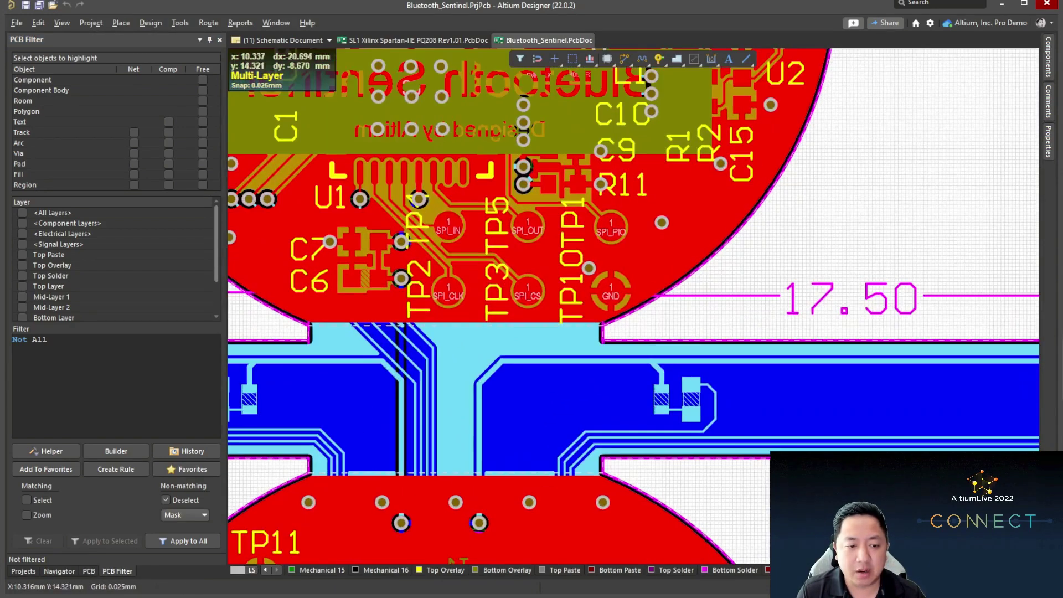
pyautogui.keyDown('ctrl'); pyautogui.scroll(1, 595, 428); pyautogui.keyUp('ctrl')
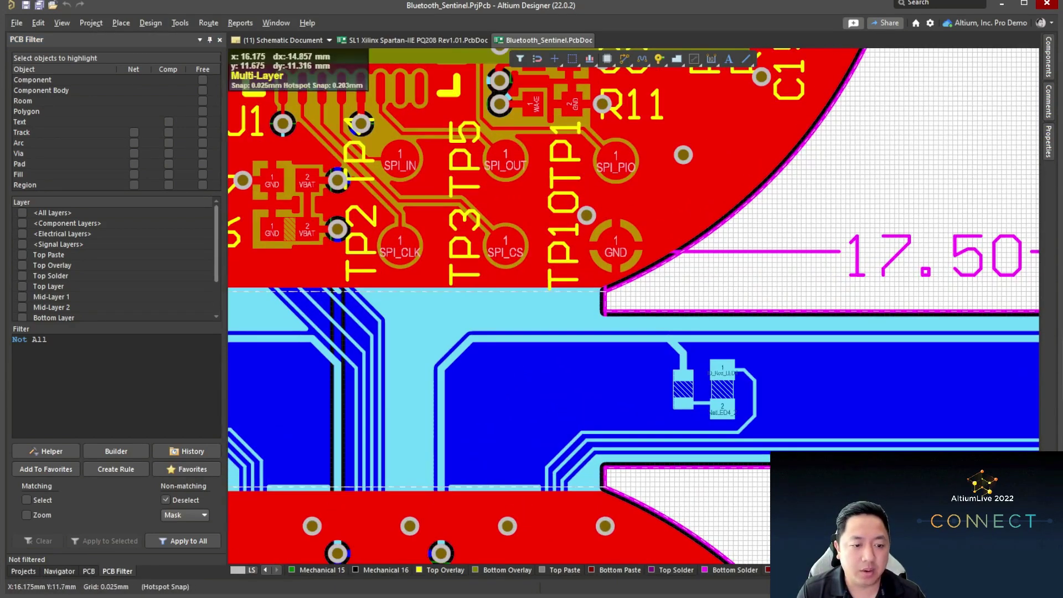
pyautogui.keyDown('ctrl'); pyautogui.scroll(2, 804, 522); pyautogui.keyUp('ctrl')
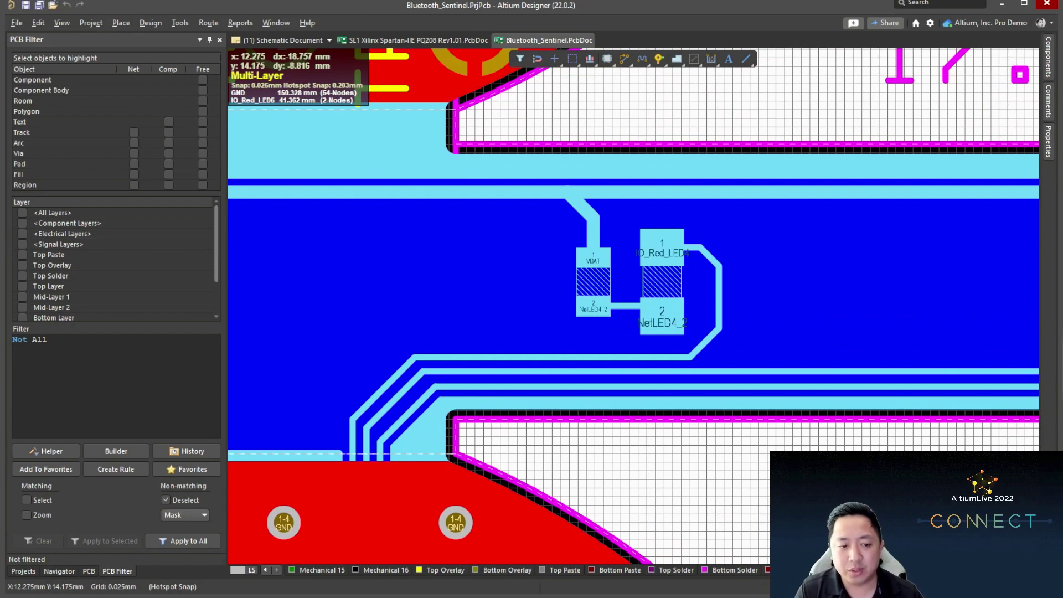
pyautogui.rightClick(570, 373)
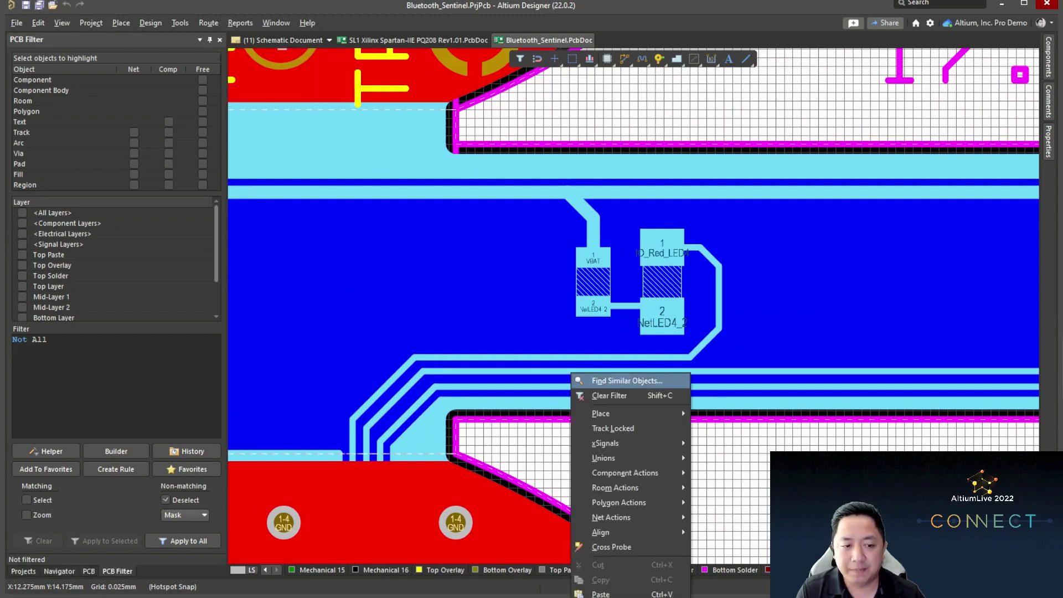
pyautogui.click(626, 381)
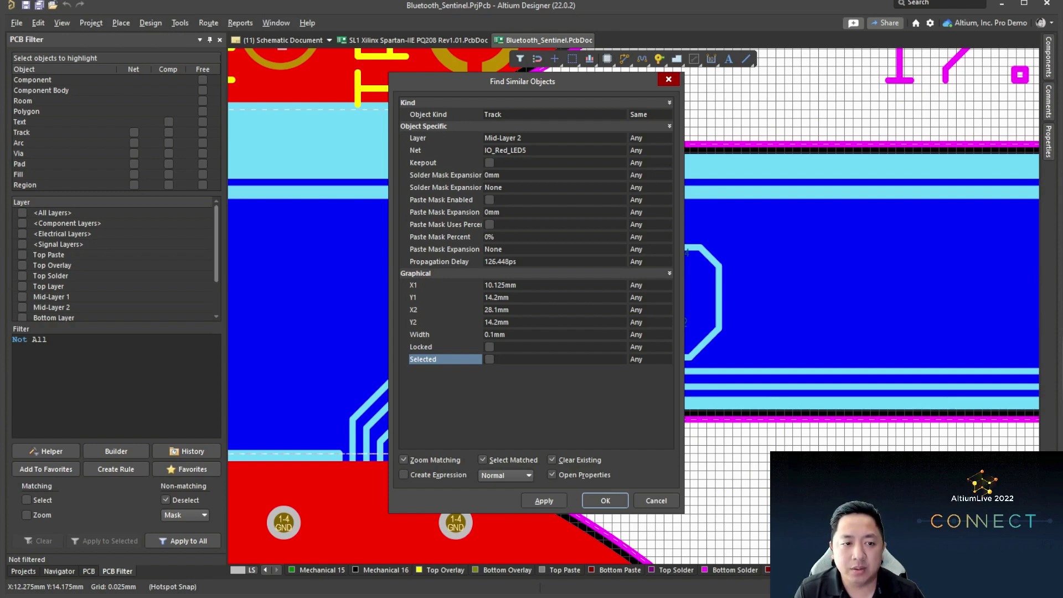
pyautogui.click(648, 138)
pyautogui.click(666, 138)
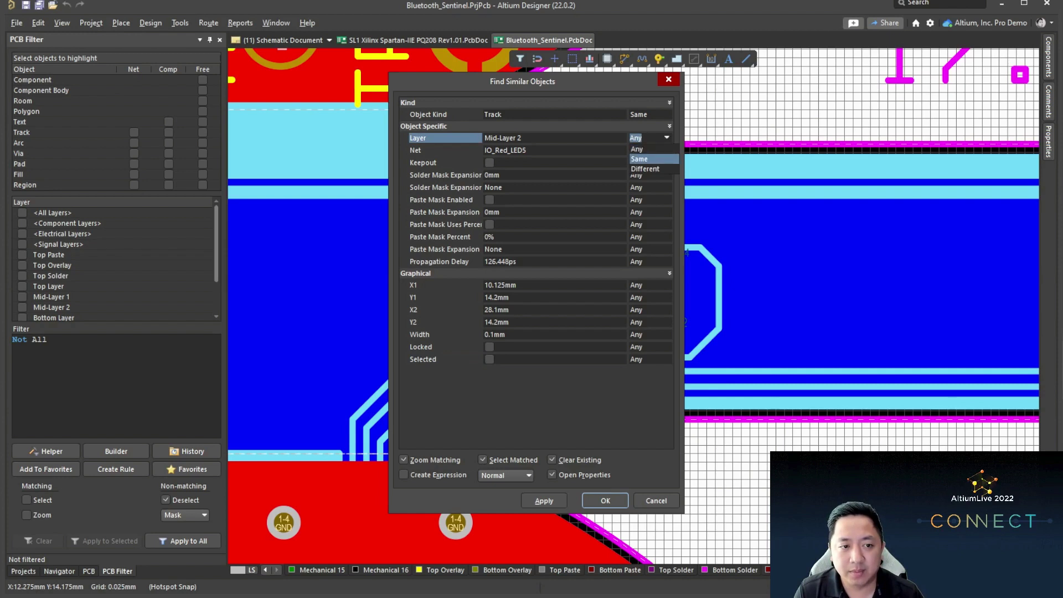
pyautogui.click(640, 159)
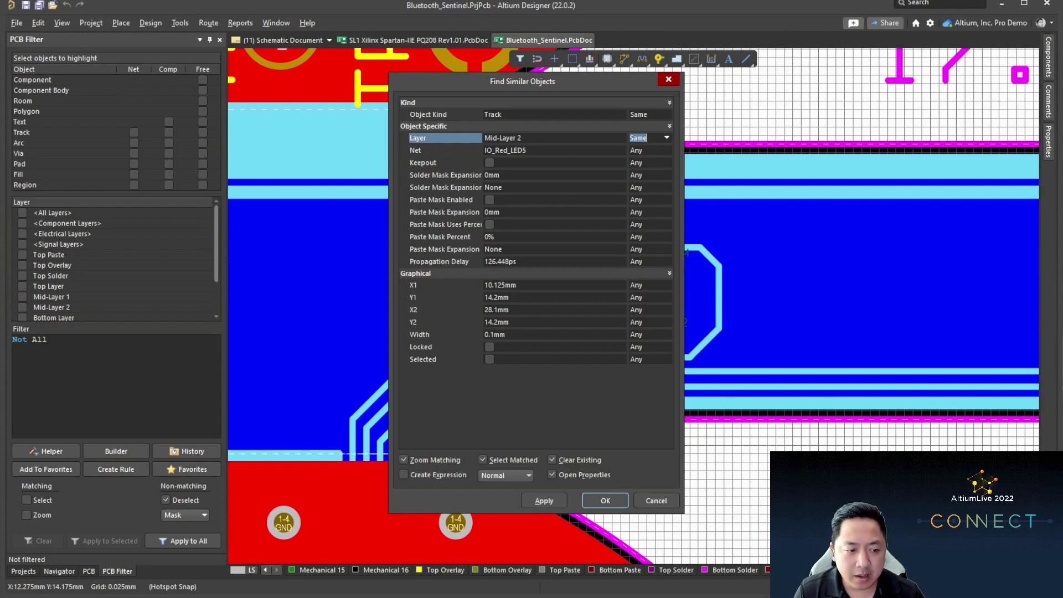
# Step: Set the matching display to Mask, enable Create Expression, and run the similar-objects search
pyautogui.click(505, 475)
pyautogui.click(487, 497)
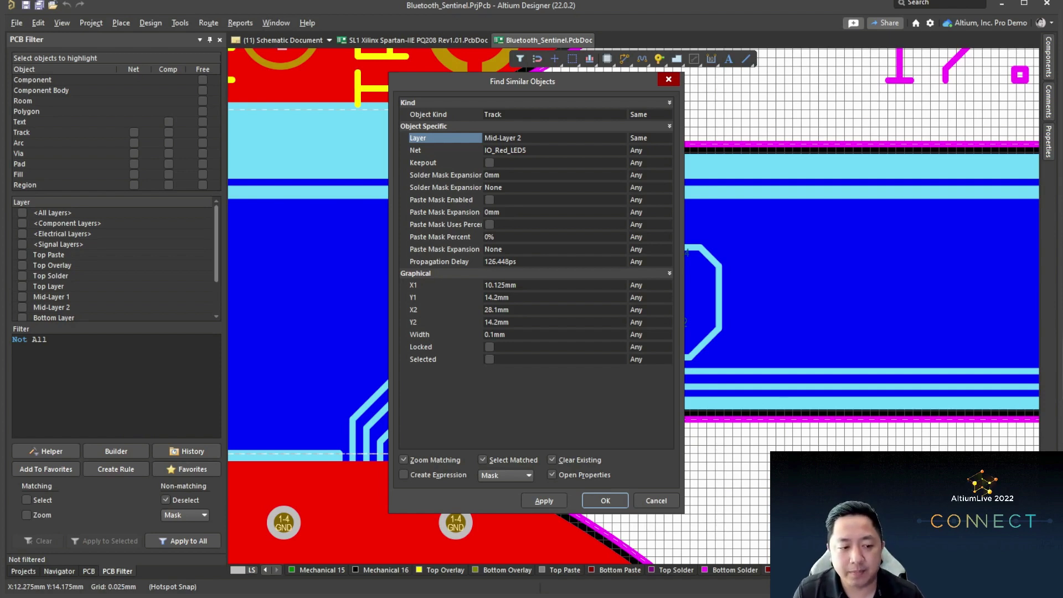
pyautogui.click(403, 474)
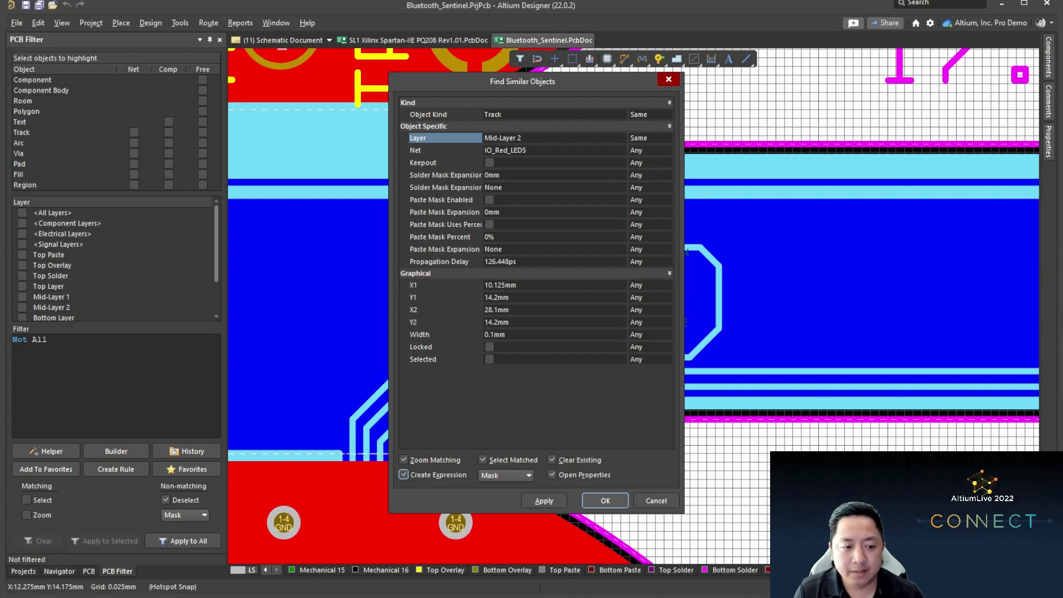
pyautogui.click(604, 499)
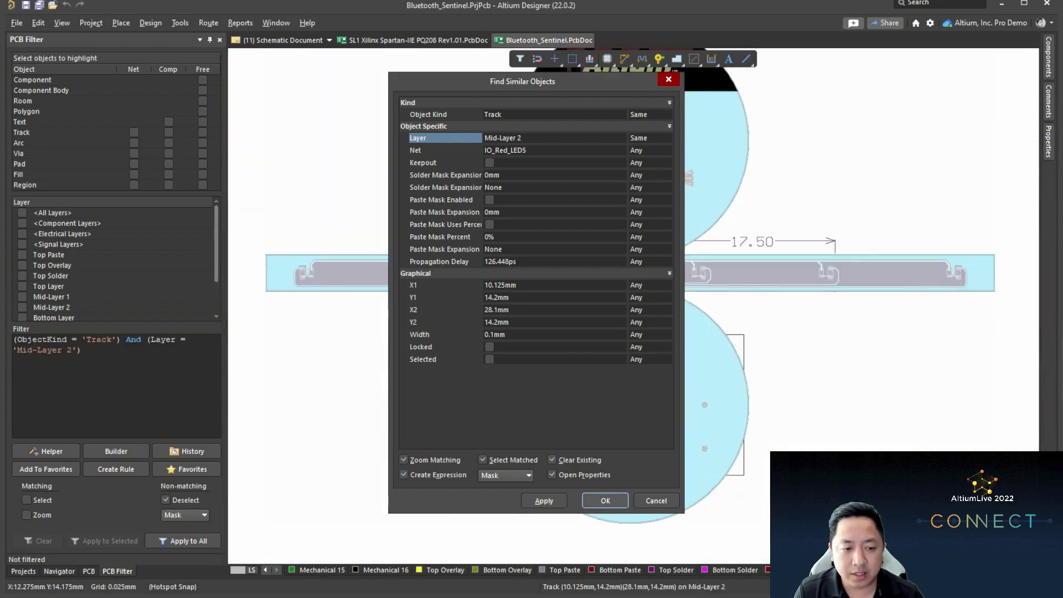
pyautogui.press('Return')
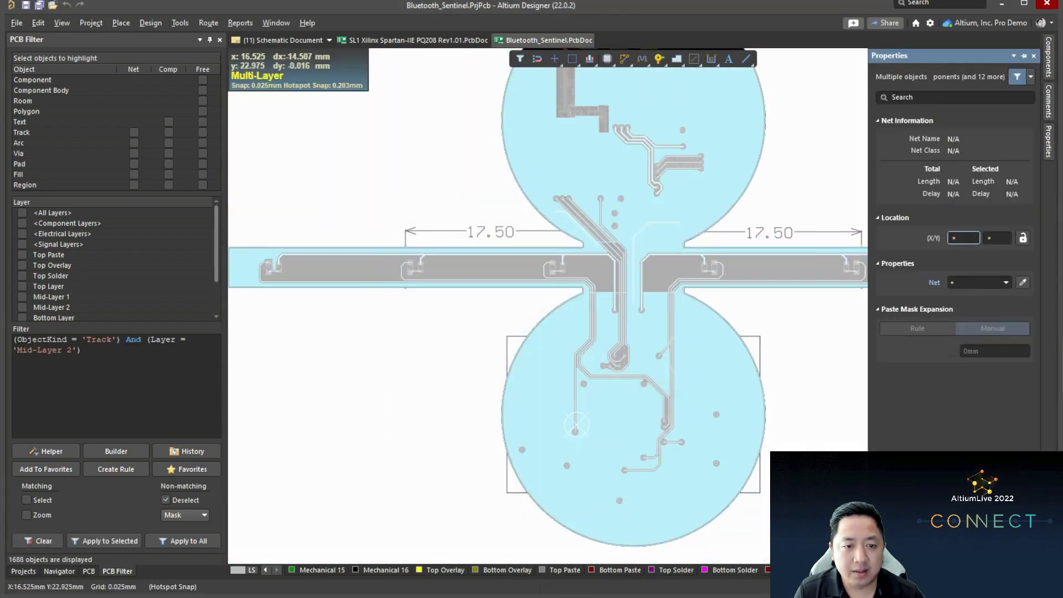
# Step: Create a Width Constraint design rule from the filter query for tracks on Mid-Layer 2
pyautogui.keyDown('ctrl'); pyautogui.scroll(2, 475, 469); pyautogui.keyUp('ctrl')
pyautogui.keyDown('ctrl'); pyautogui.scroll(-2, 612, 232); pyautogui.keyUp('ctrl')
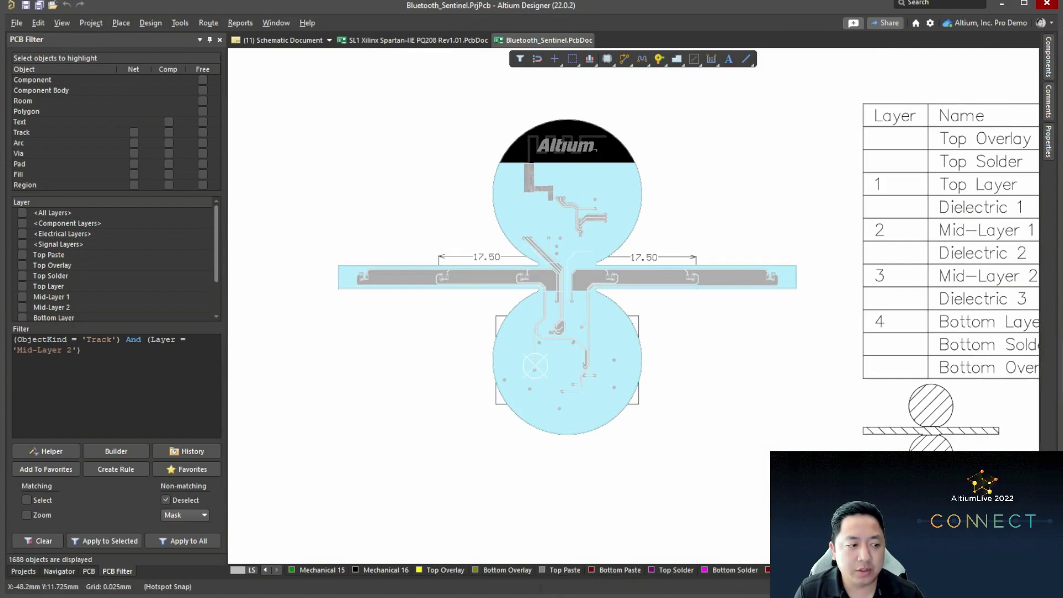
pyautogui.keyDown('ctrl'); pyautogui.scroll(4, 551, 234); pyautogui.keyUp('ctrl')
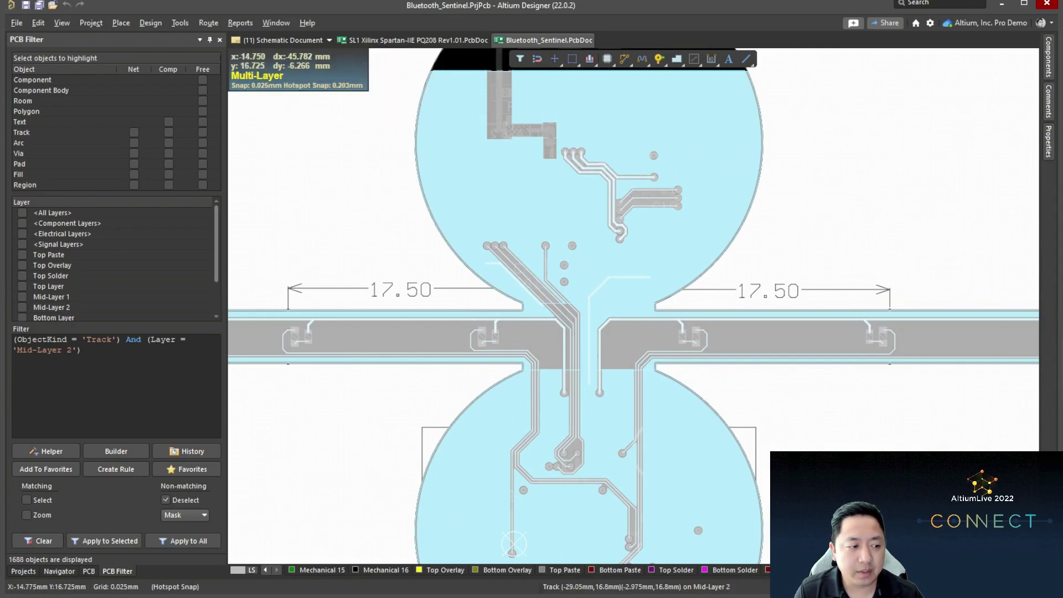
pyautogui.keyDown('ctrl'); pyautogui.scroll(-3, 620, 329); pyautogui.keyUp('ctrl')
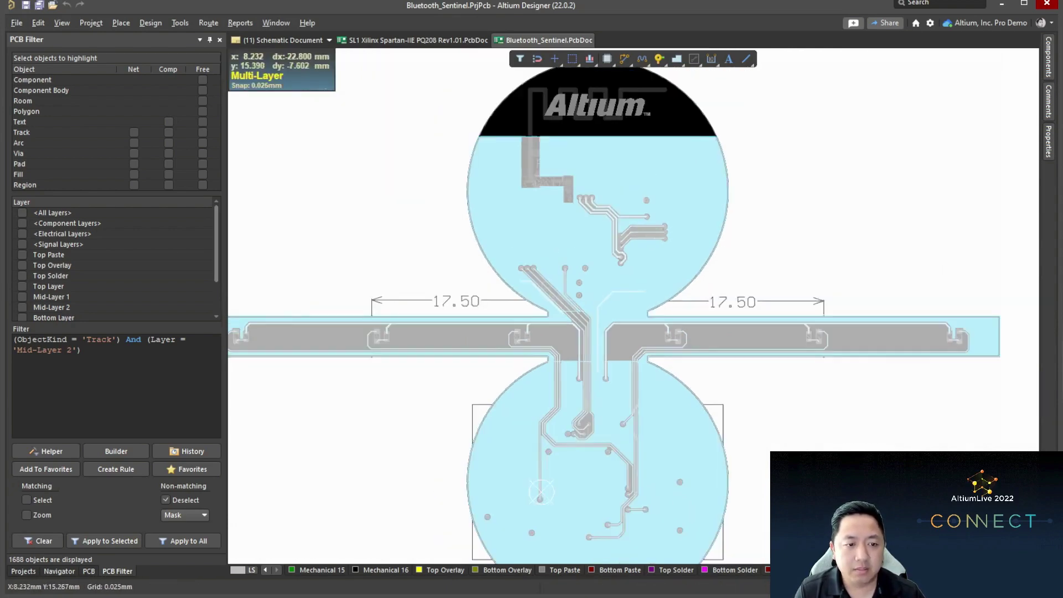
pyautogui.keyDown('ctrl'); pyautogui.scroll(4, 559, 450); pyautogui.keyUp('ctrl')
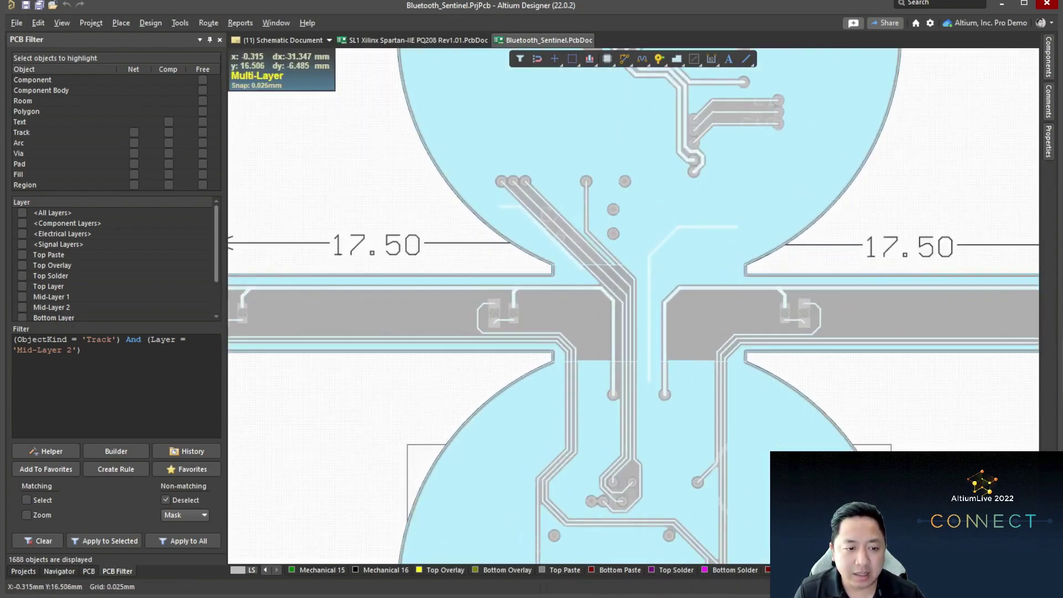
pyautogui.moveTo(457, 468); pyautogui.dragTo(504, 524, button='right')
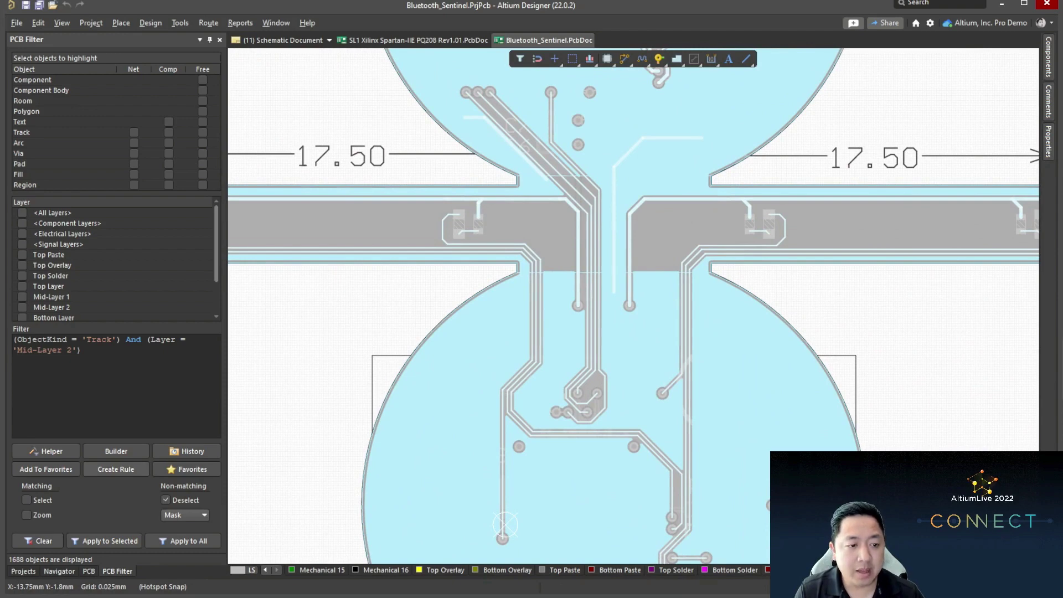
pyautogui.click(115, 469)
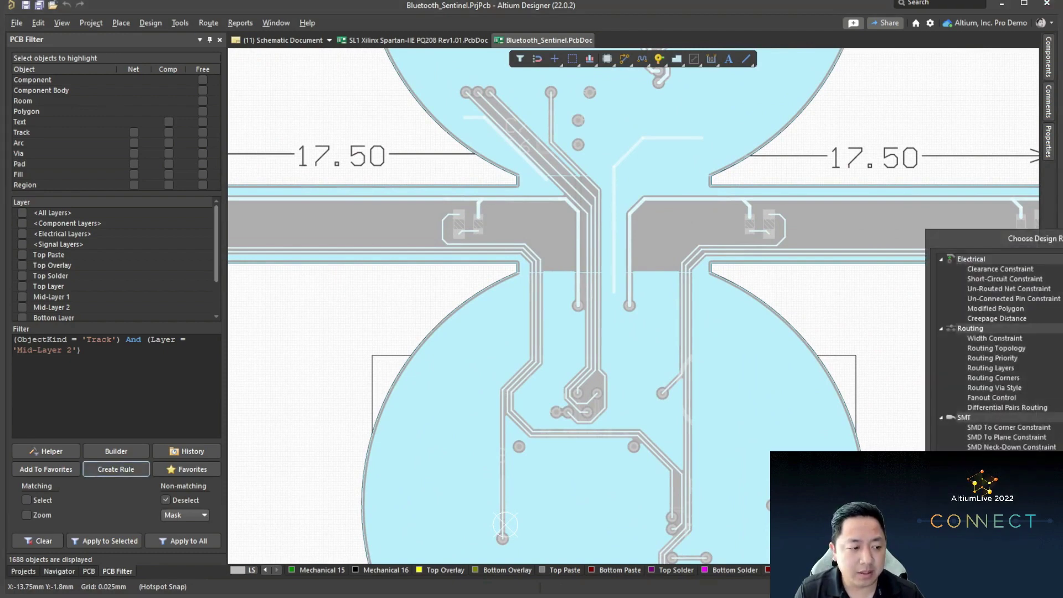
pyautogui.moveTo(1062, 241); pyautogui.dragTo(630, 125)
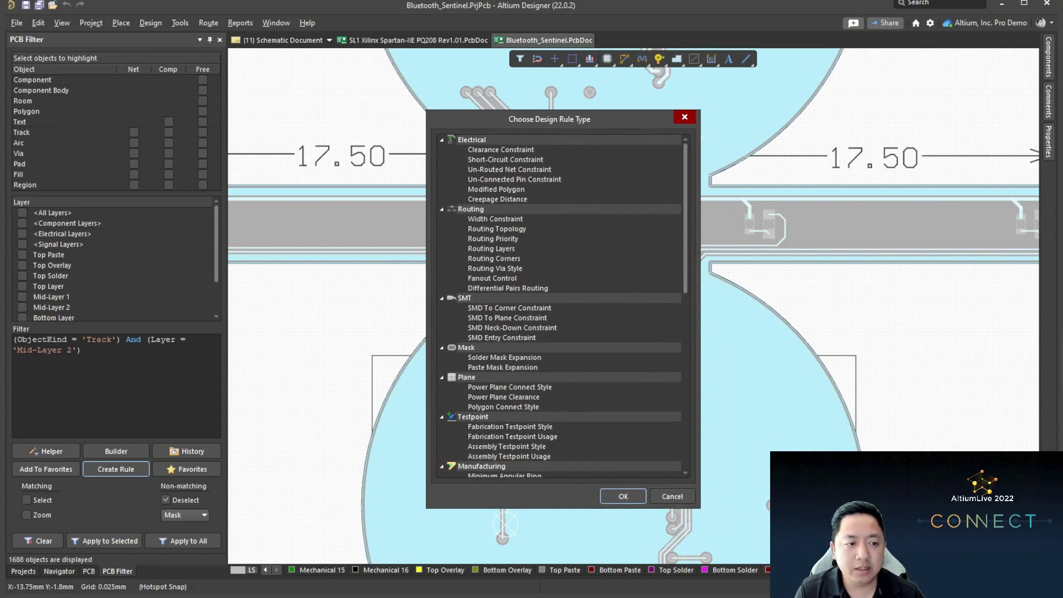
pyautogui.click(494, 219)
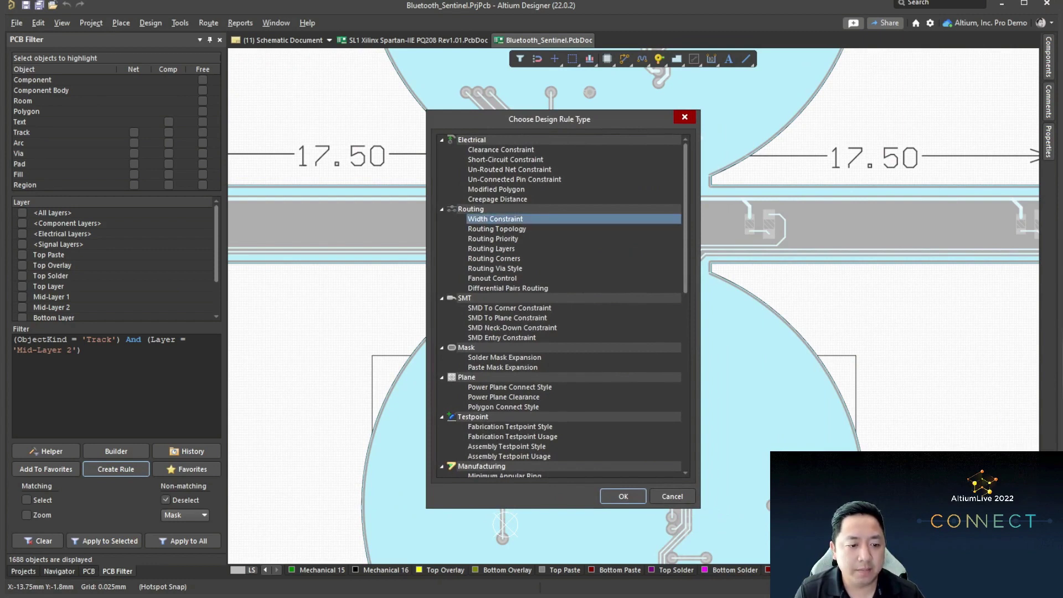
pyautogui.click(622, 496)
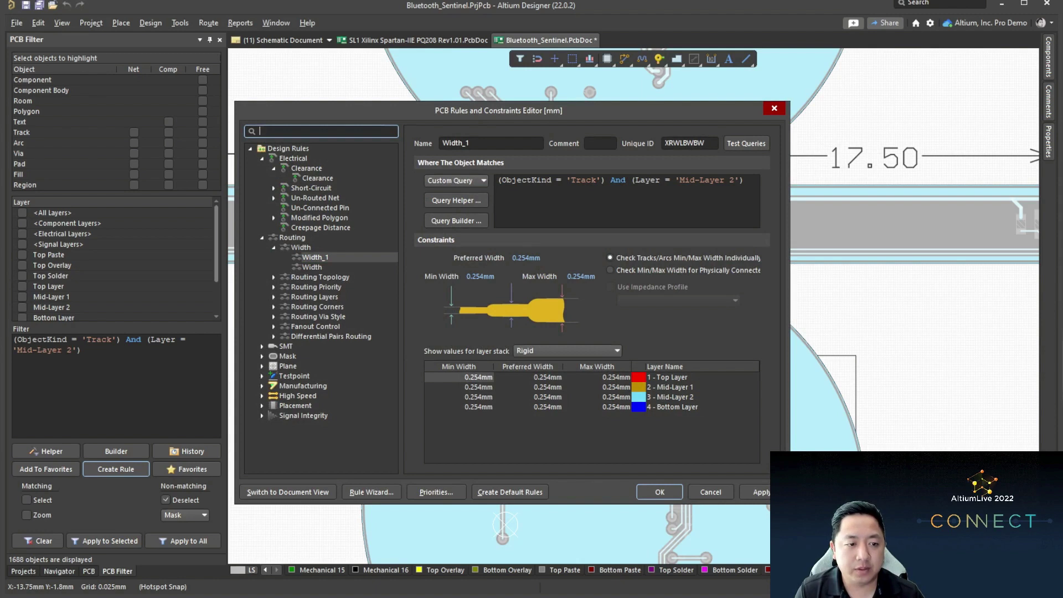
# Step: Set the new width rule's minimum, preferred and maximum widths to 0.15 mm and accept the rule
pyautogui.click(494, 276)
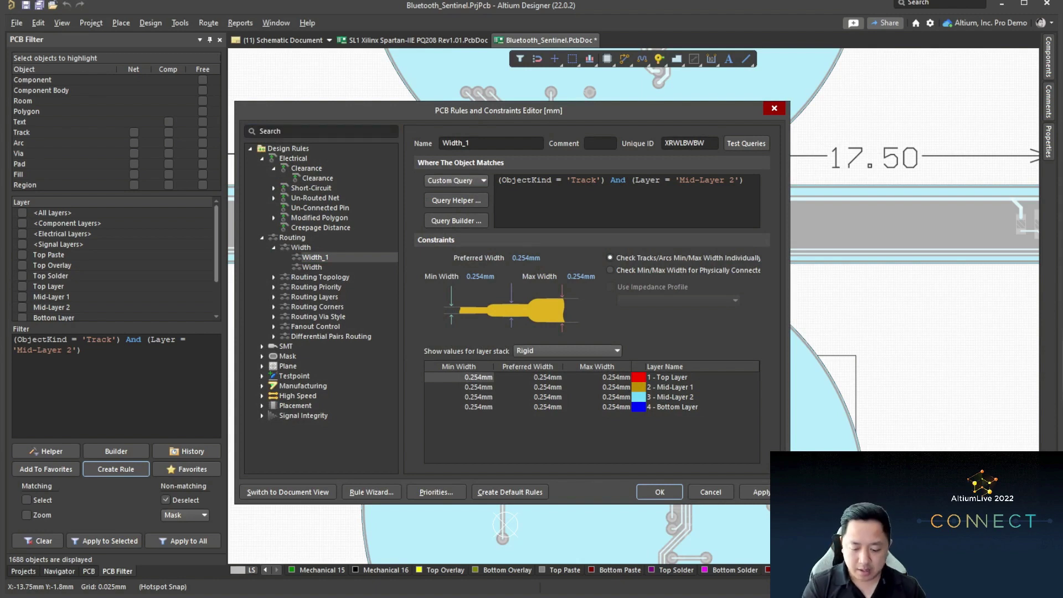
pyautogui.doubleClick(479, 276)
pyautogui.write('.15')
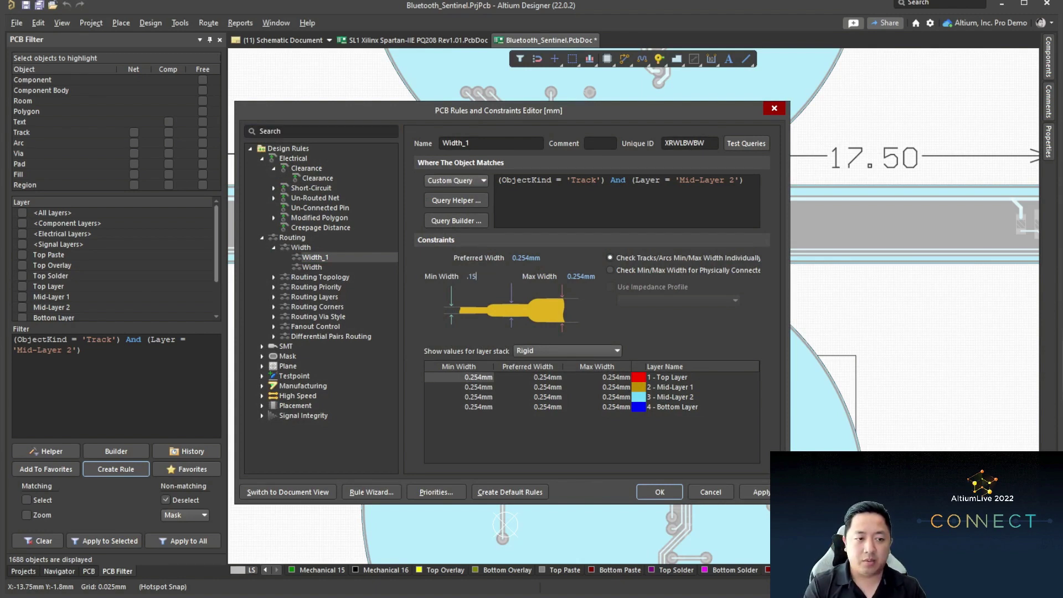
pyautogui.press('Tab')
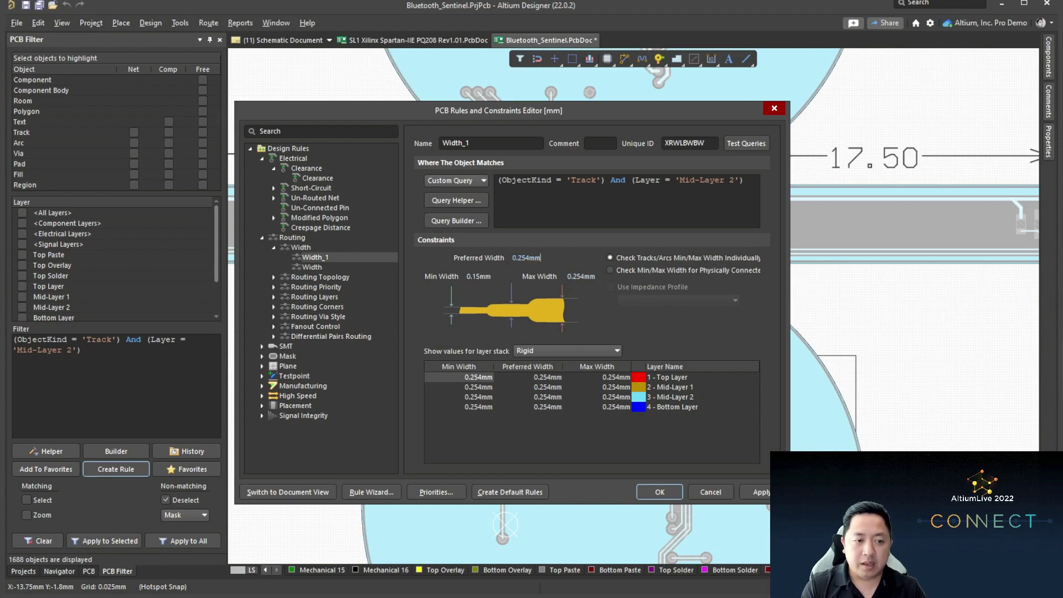
pyautogui.write('.15')
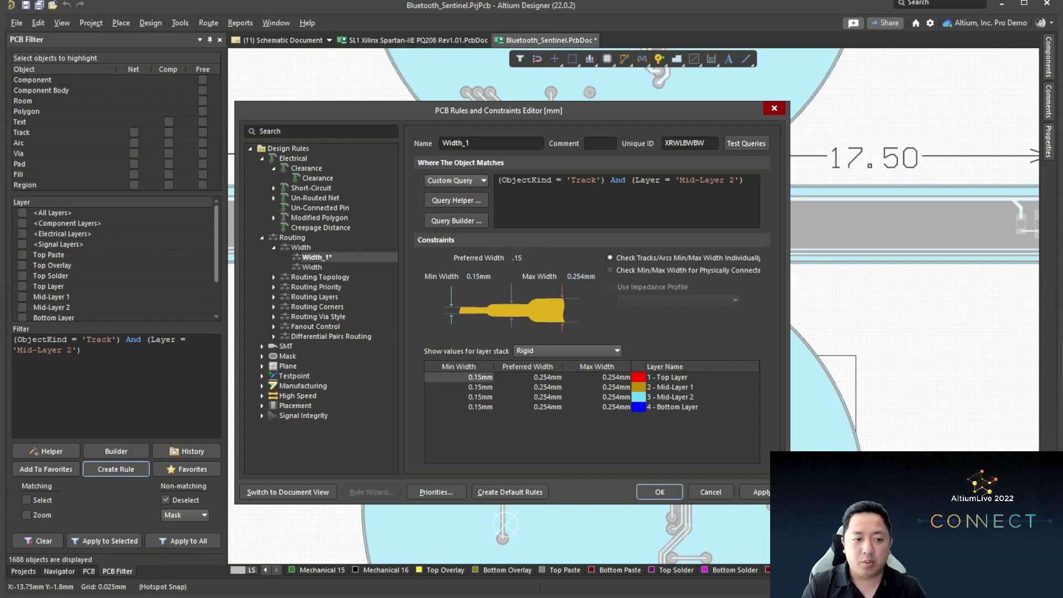
pyautogui.press('Tab')
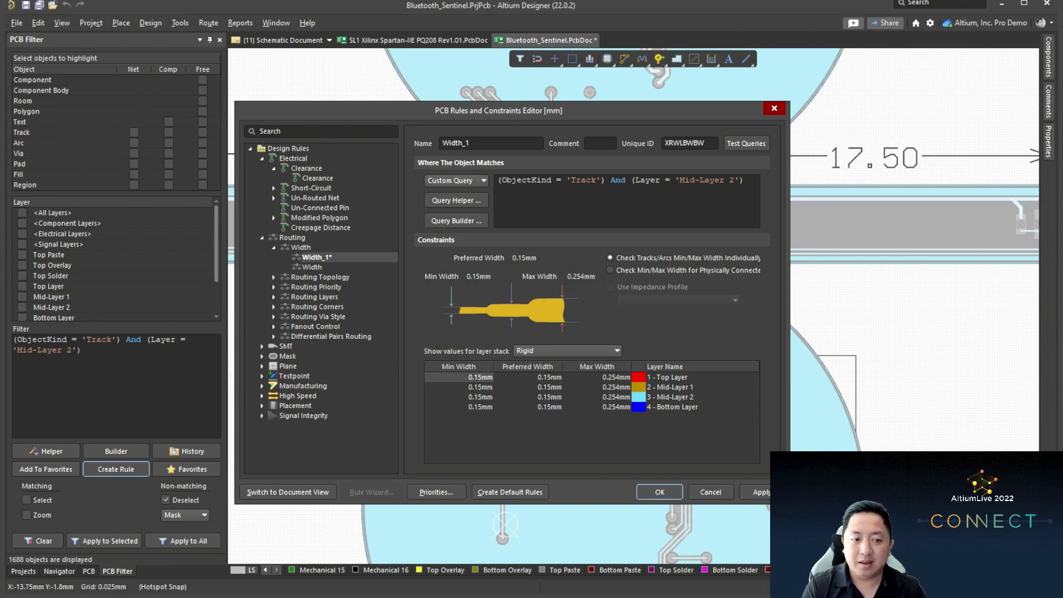
pyautogui.press('BackSpace')
pyautogui.press('BackSpace')
pyautogui.press('BackSpace')
pyautogui.press('BackSpace')
pyautogui.press('BackSpace')
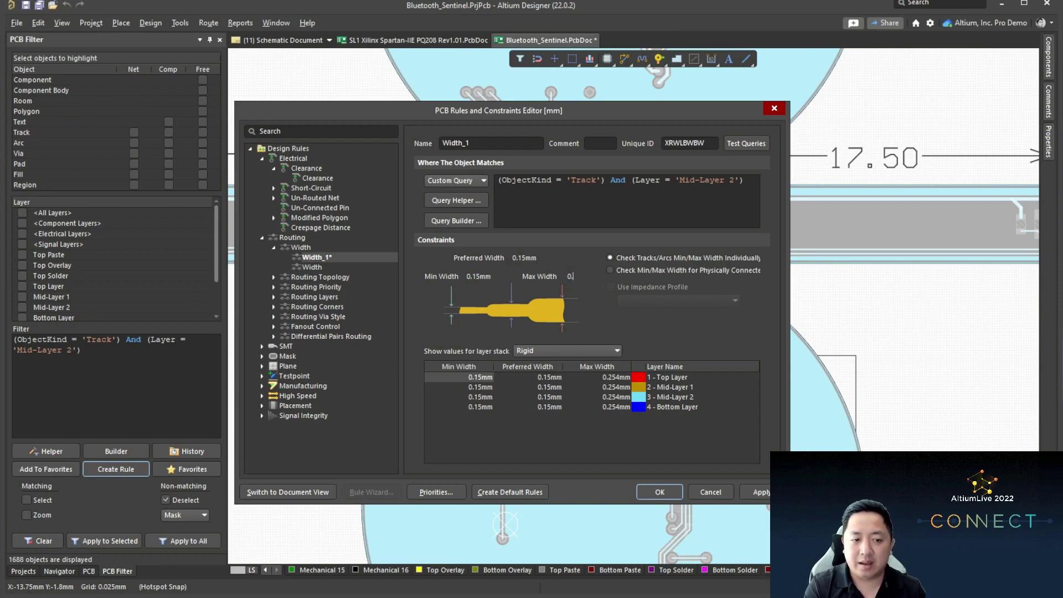
pyautogui.write('15')
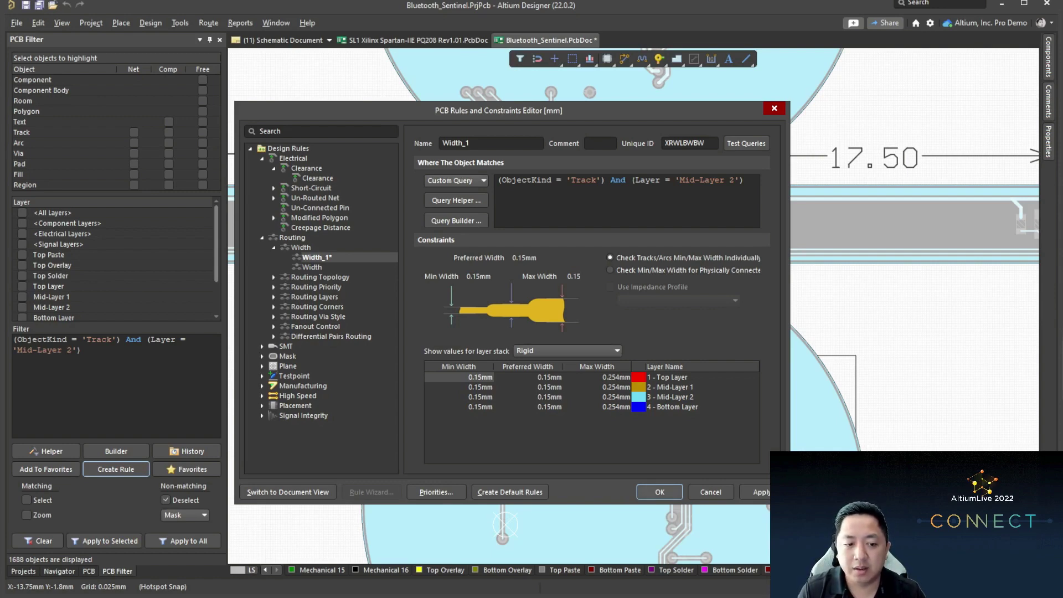
pyautogui.click(656, 491)
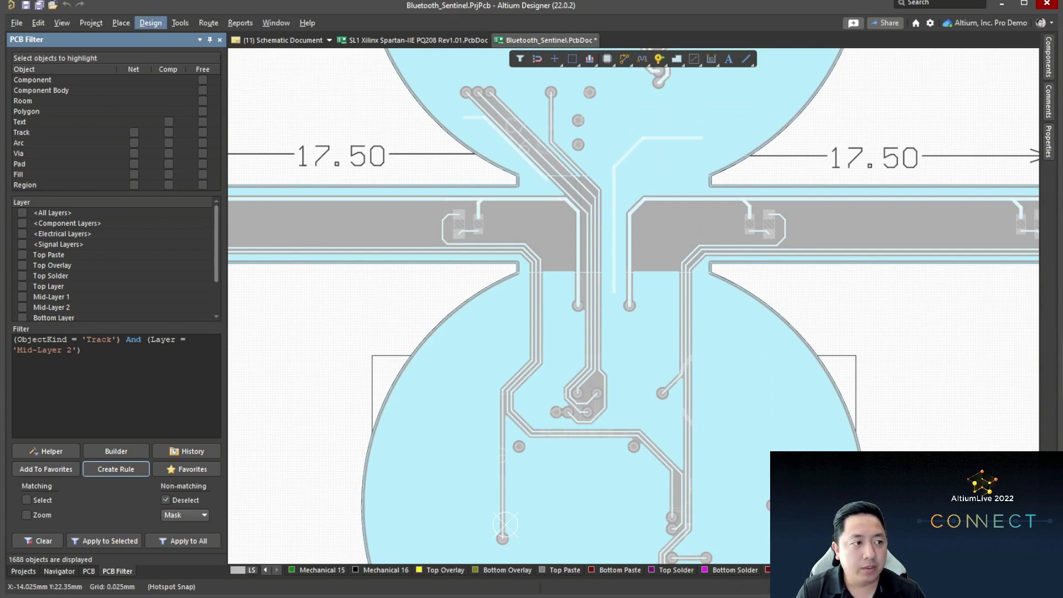
# Step: Inspect the width property of the long IO_Red_LED5 track beside the flex section's lower edge
pyautogui.keyDown('ctrl'); pyautogui.scroll(1, 478, 550); pyautogui.keyUp('ctrl')
pyautogui.keyDown('ctrl'); pyautogui.scroll(3, 687, 257); pyautogui.keyUp('ctrl')
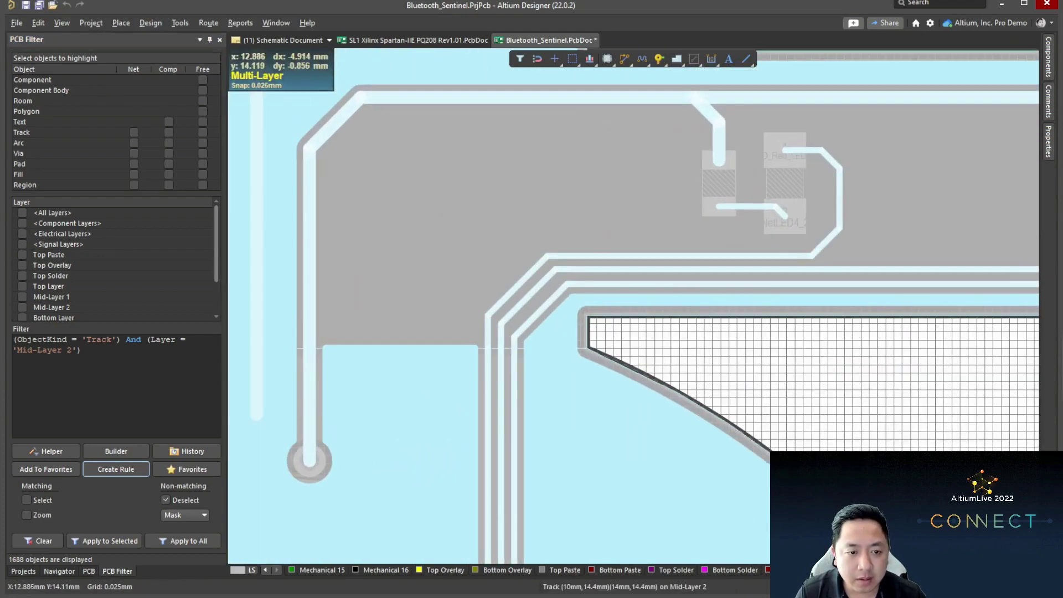
pyautogui.click(554, 269)
pyautogui.doubleClick(737, 269)
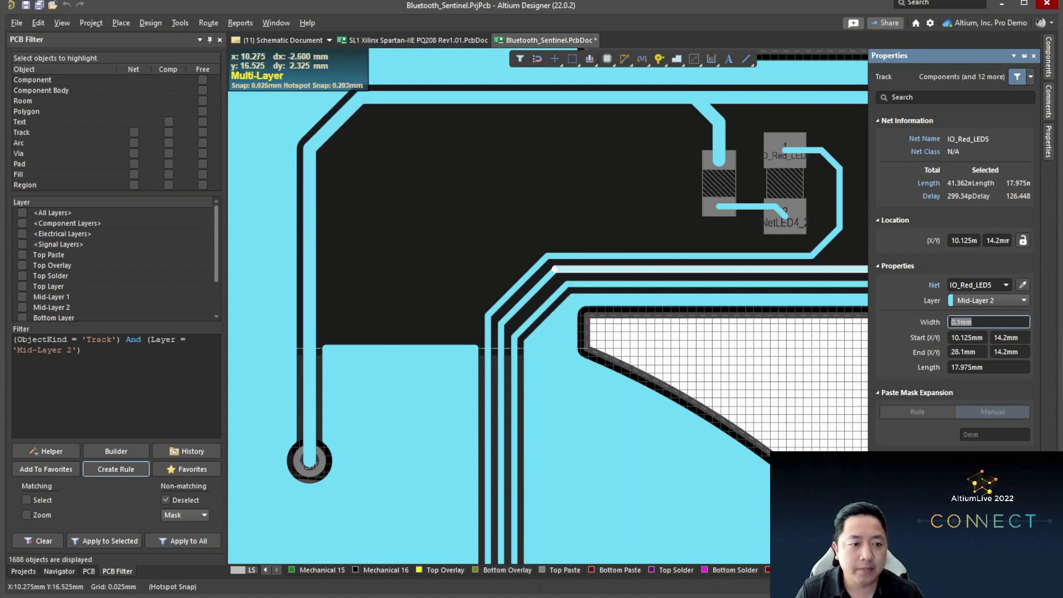
pyautogui.click(512, 203)
# Step: Run the design rule check on the board and select the first width constraint message
pyautogui.click(139, 23)
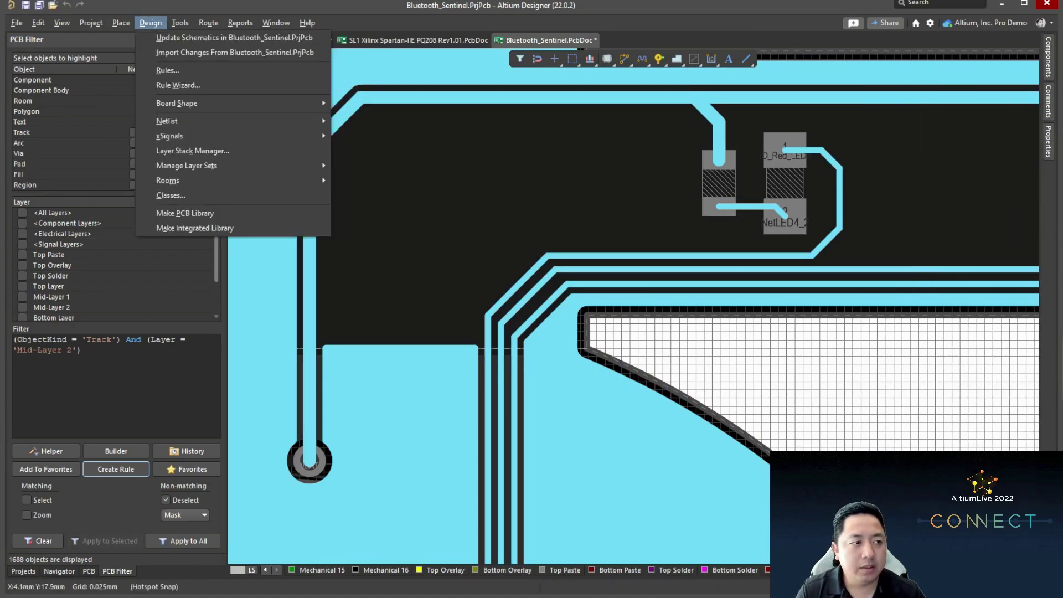
pyautogui.click(221, 37)
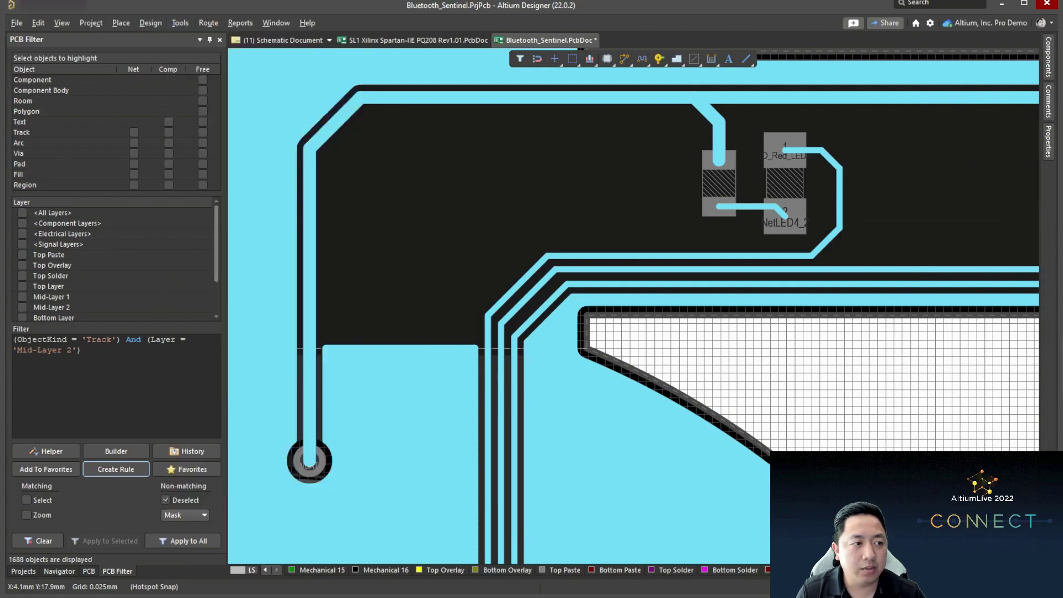
pyautogui.hotkey('alt', 'r')
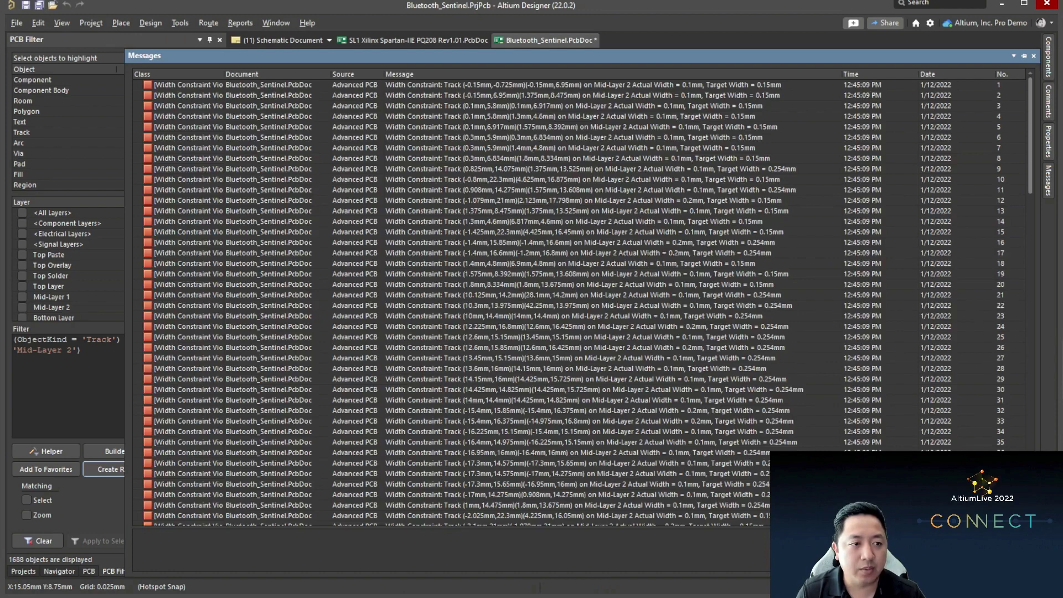
pyautogui.click(578, 85)
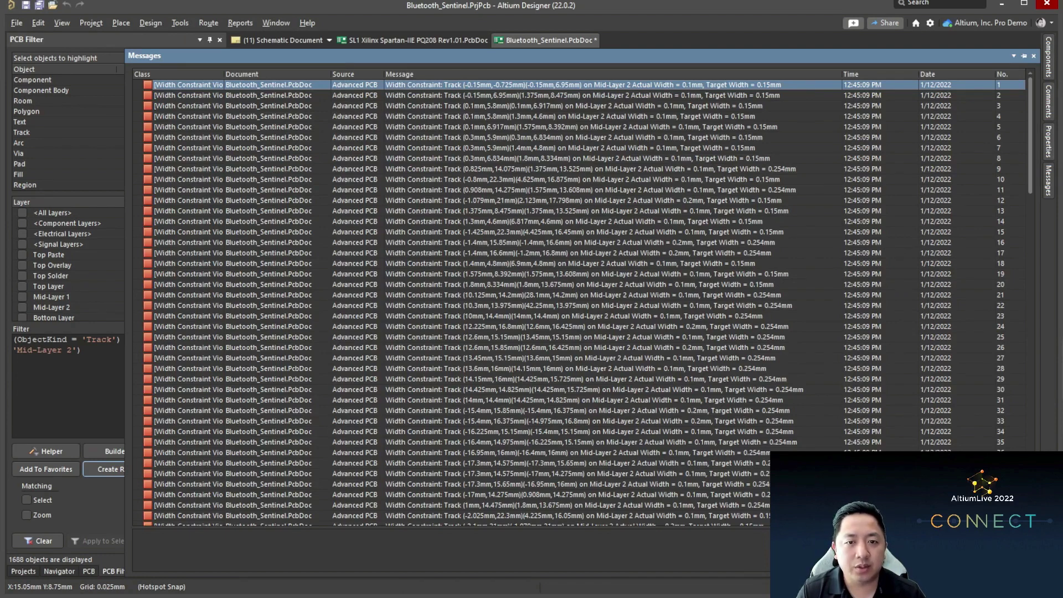
# Step: Close the message list and dock the PCB Rules And Violations panel over the filter panel, widened for readable entries
pyautogui.click(1032, 56)
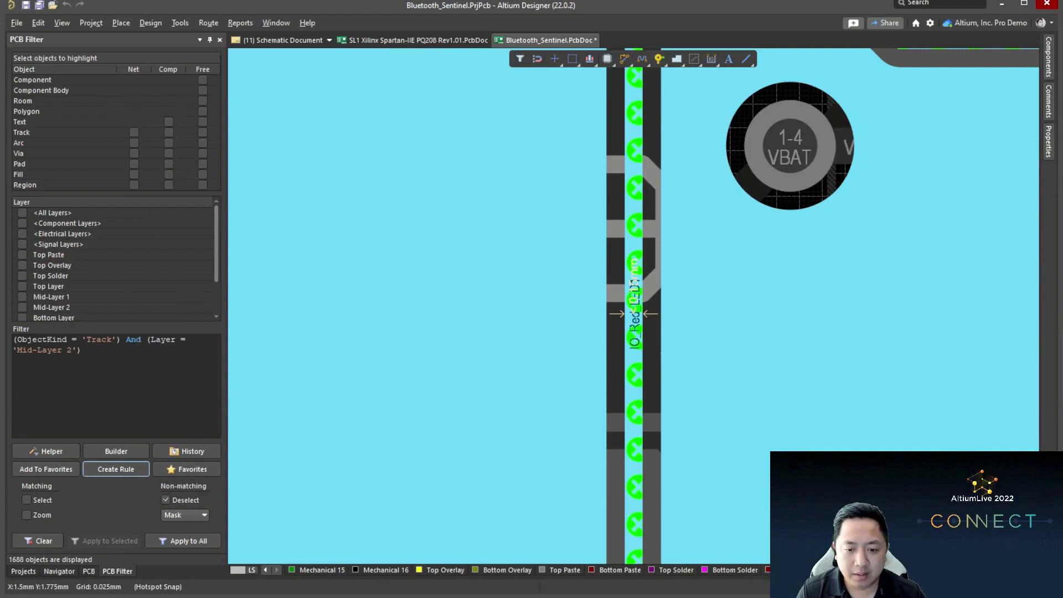
pyautogui.click(1043, 586)
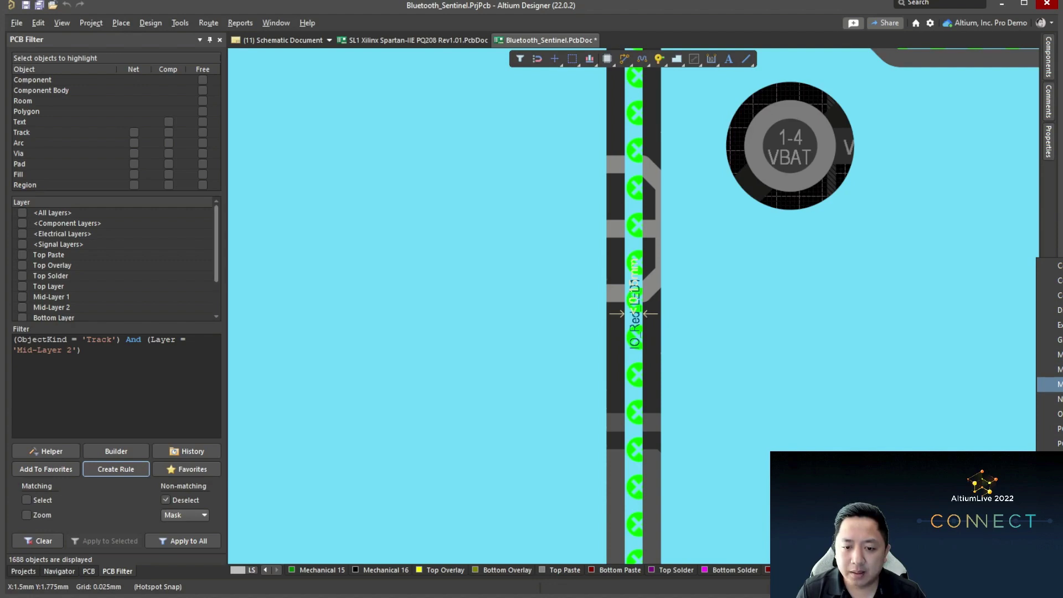
pyautogui.click(1049, 384)
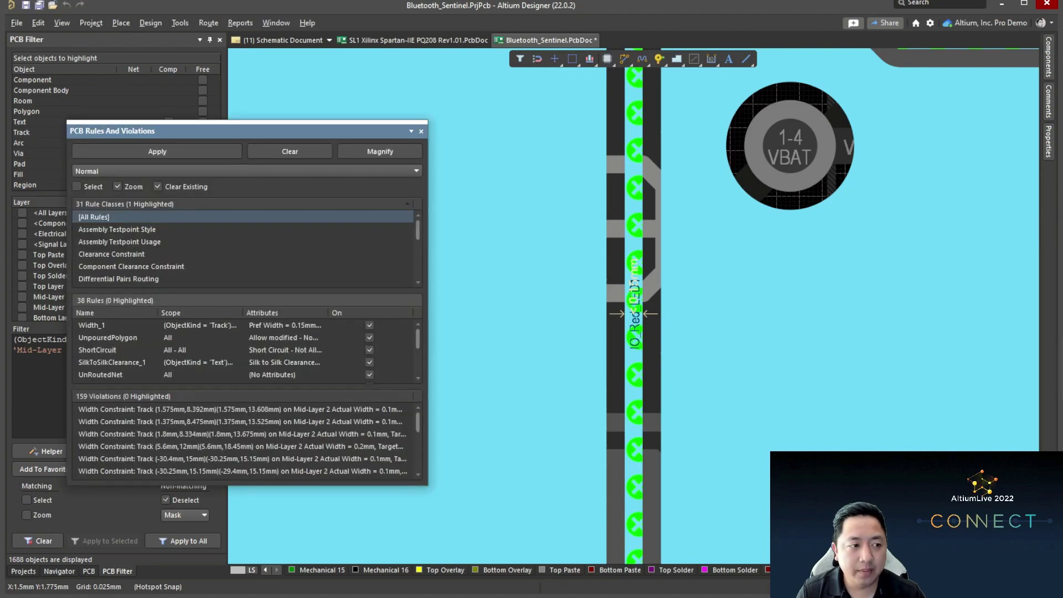
pyautogui.moveTo(244, 131); pyautogui.dragTo(115, 40)
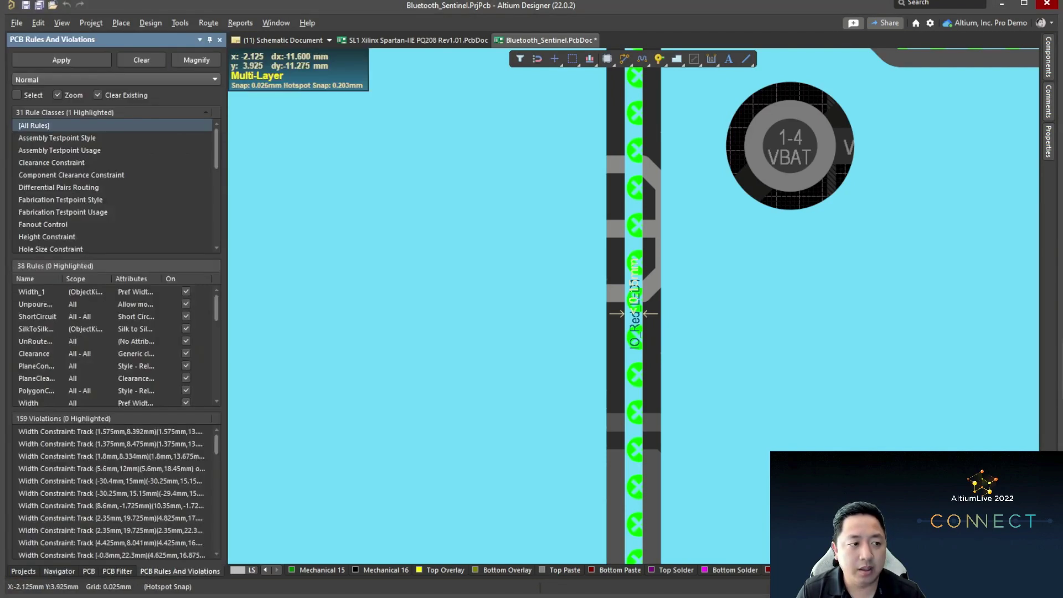
pyautogui.moveTo(224, 222); pyautogui.dragTo(272, 221)
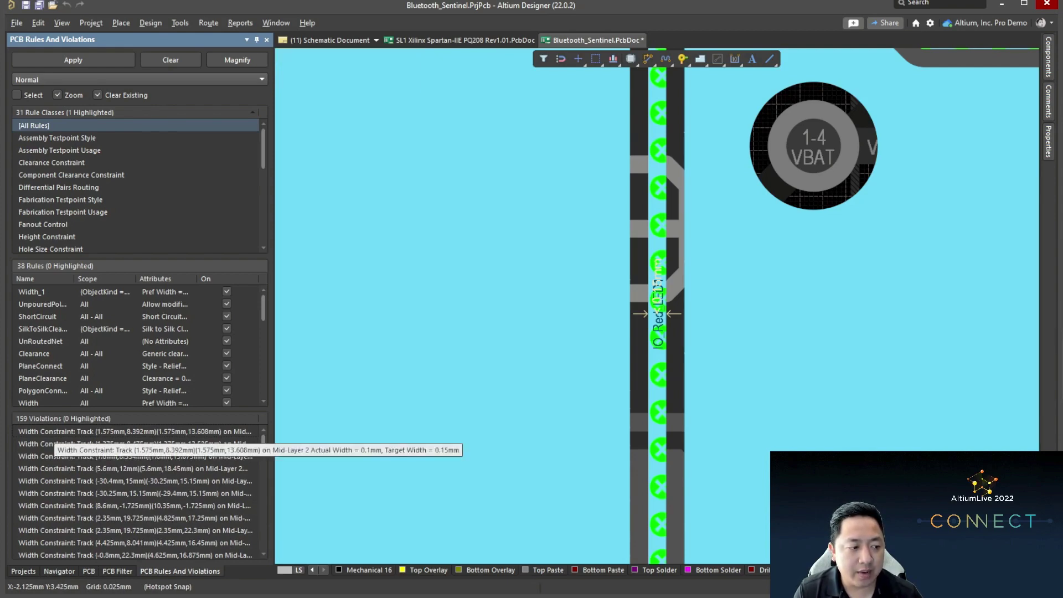
# Step: Examine the violation details of the first listed width constraint violation and close them without waiving it
pyautogui.doubleClick(53, 431)
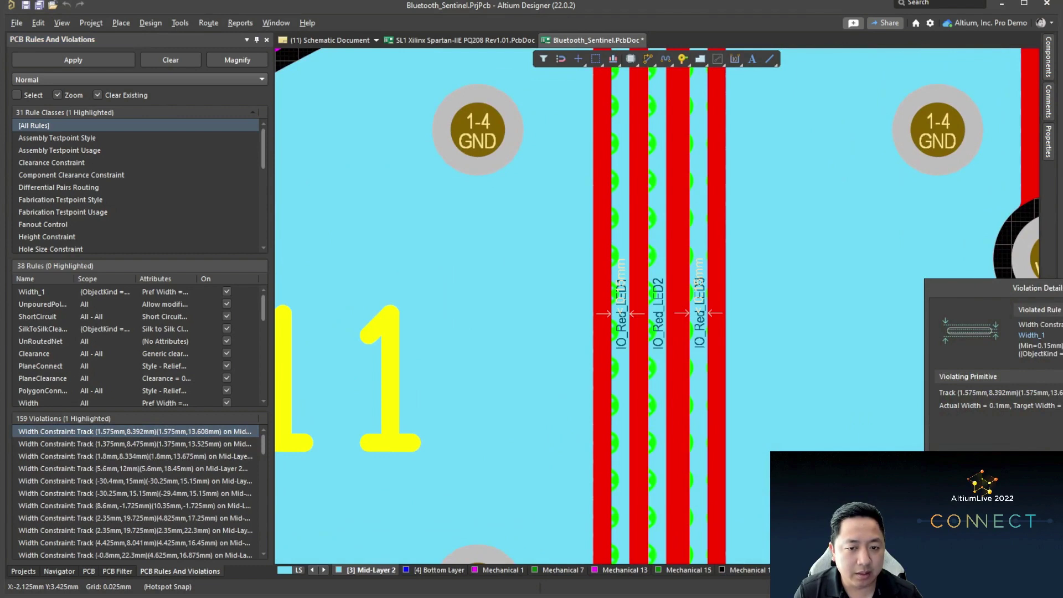
pyautogui.moveTo(1062, 287); pyautogui.dragTo(534, 174)
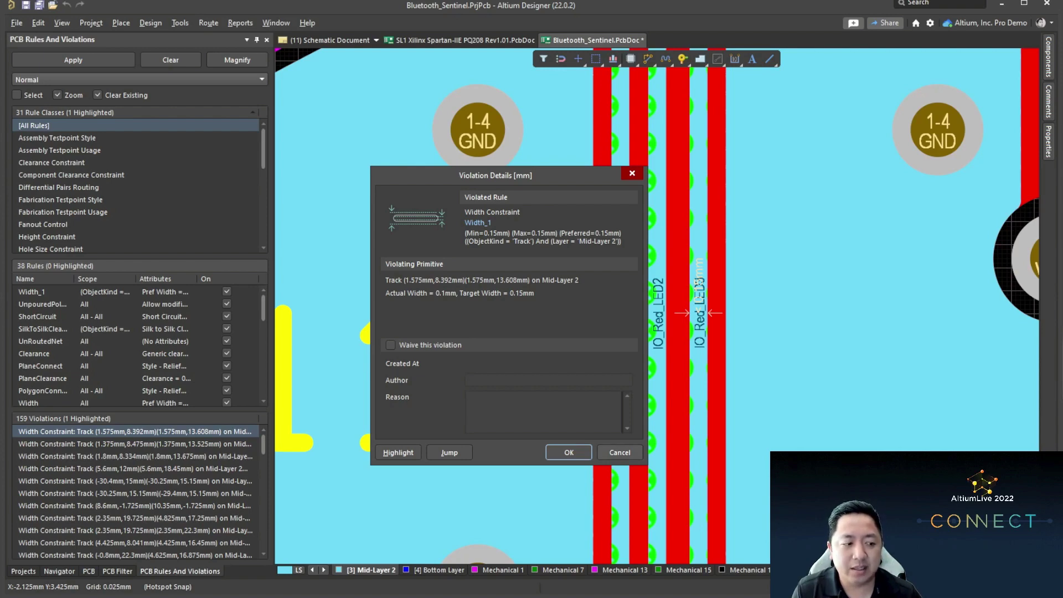
pyautogui.click(620, 453)
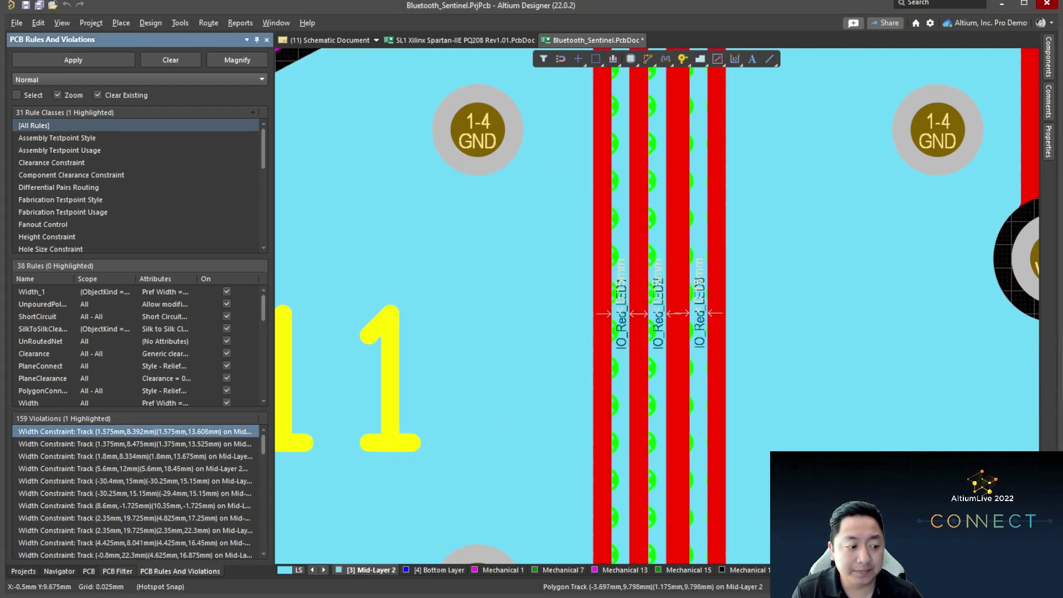
# Step: Return to the PCB Filter and review the Query Helper's Object Type Checks for the current track query, leaving the query unchanged
pyautogui.press('F12')
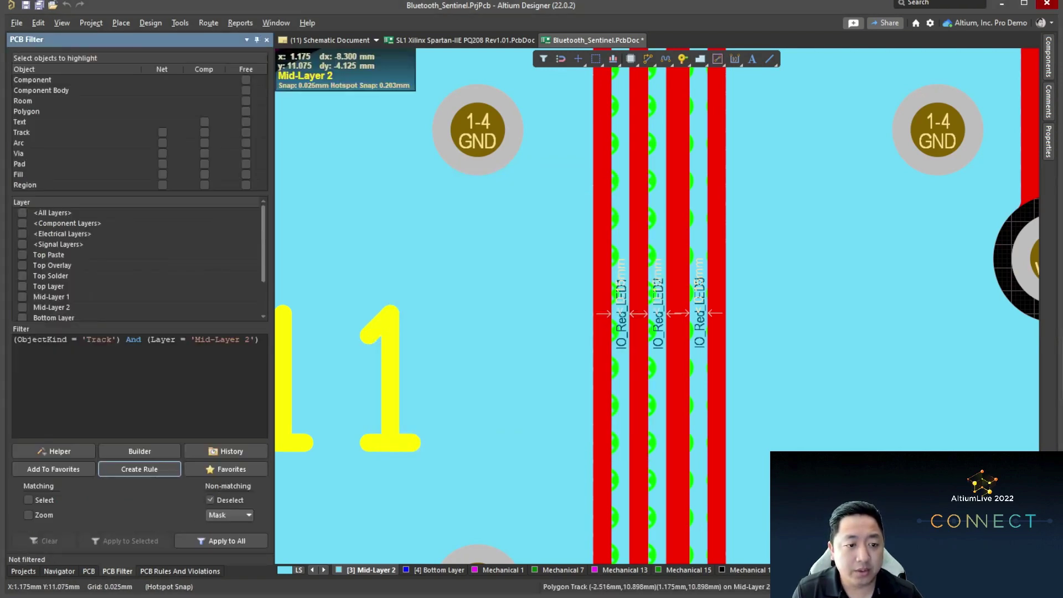
pyautogui.keyDown('ctrl'); pyautogui.scroll(-4, 588, 296); pyautogui.keyUp('ctrl')
pyautogui.keyDown('ctrl'); pyautogui.scroll(-4, 626, 302); pyautogui.keyUp('ctrl')
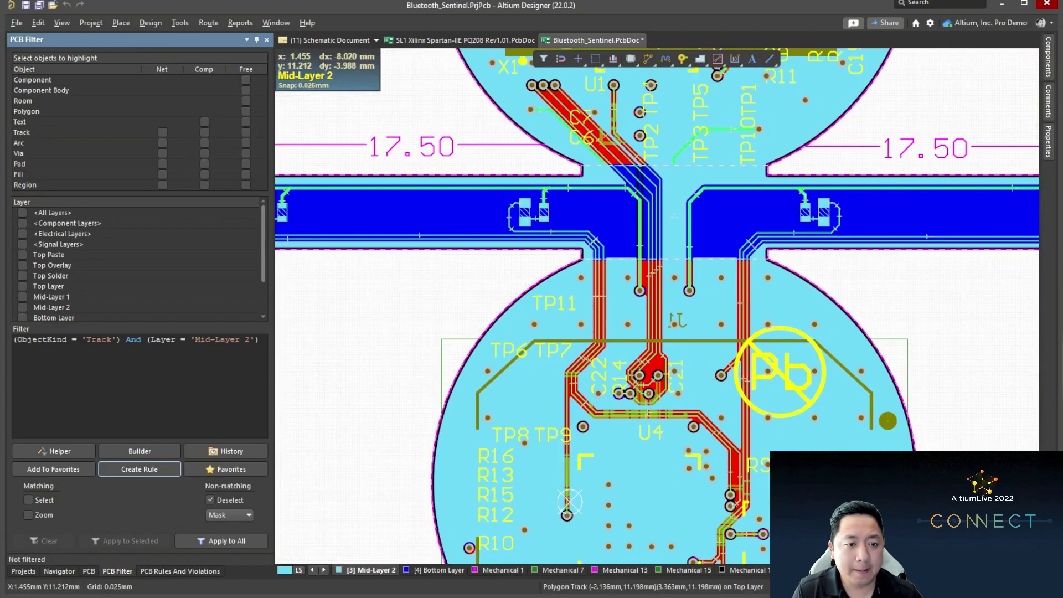
pyautogui.moveTo(740, 248); pyautogui.dragTo(698, 327, button='right')
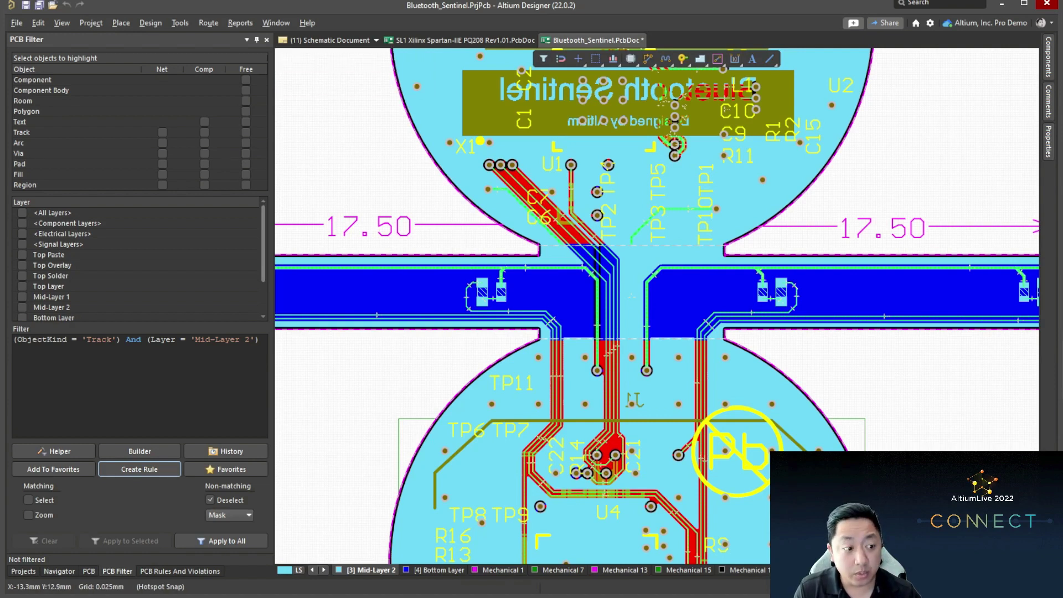
pyautogui.click(230, 339)
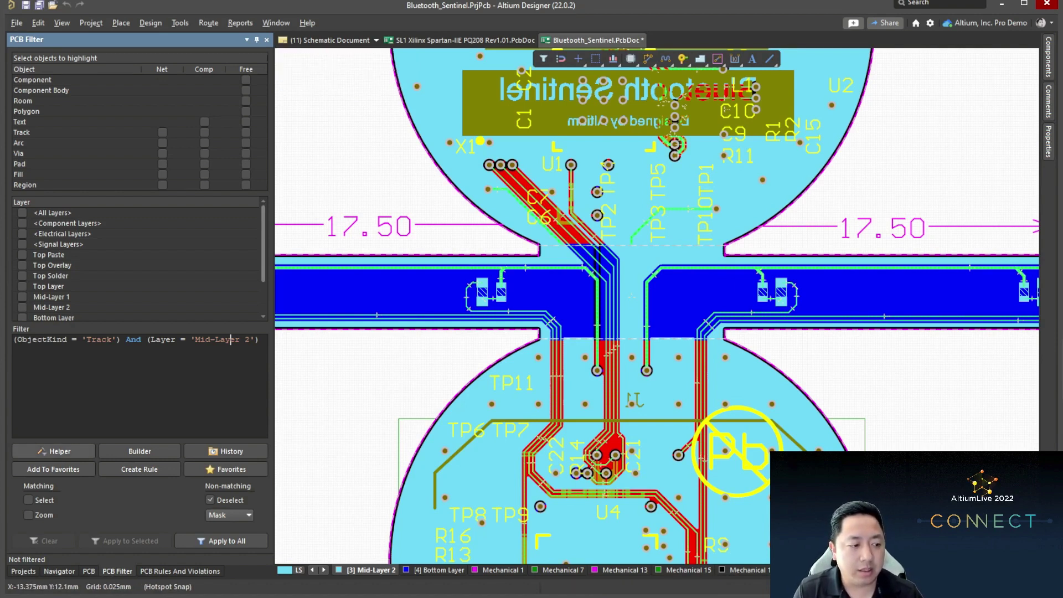
pyautogui.click(53, 451)
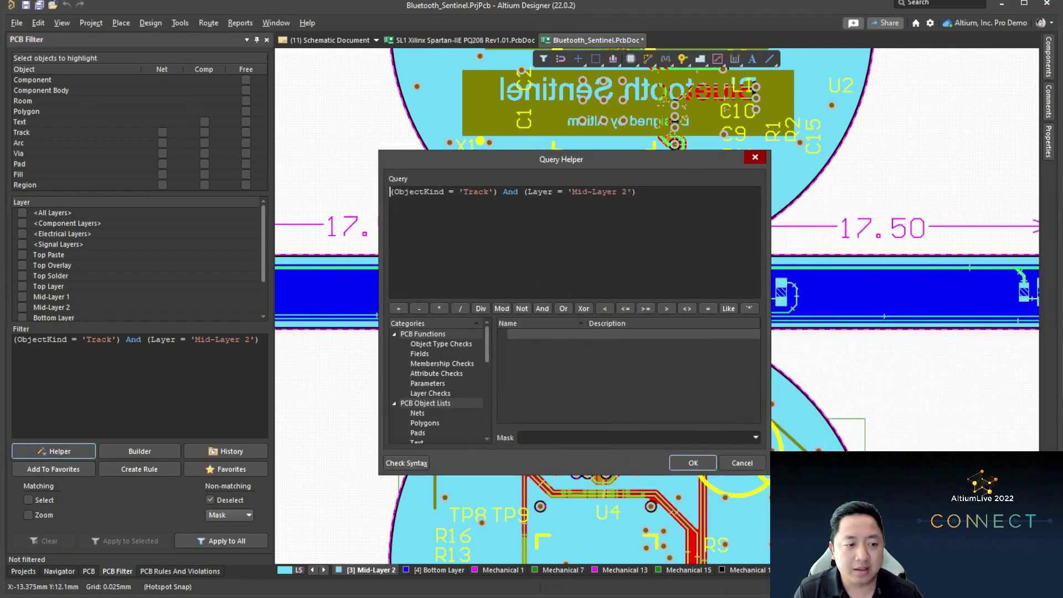
pyautogui.scroll(-3, 437, 387)
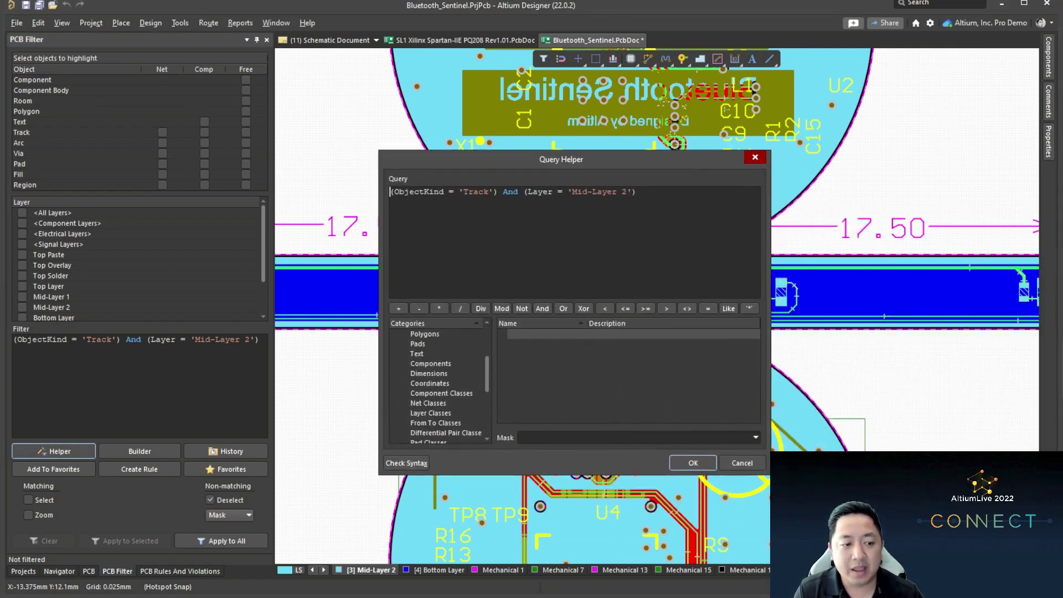
pyautogui.scroll(5, 437, 388)
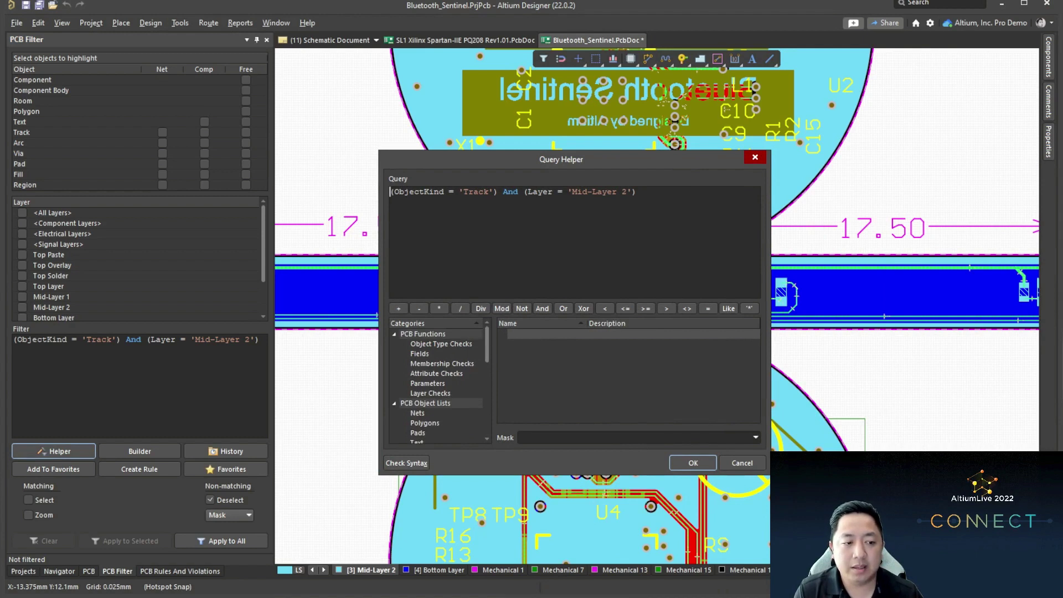
pyautogui.click(441, 343)
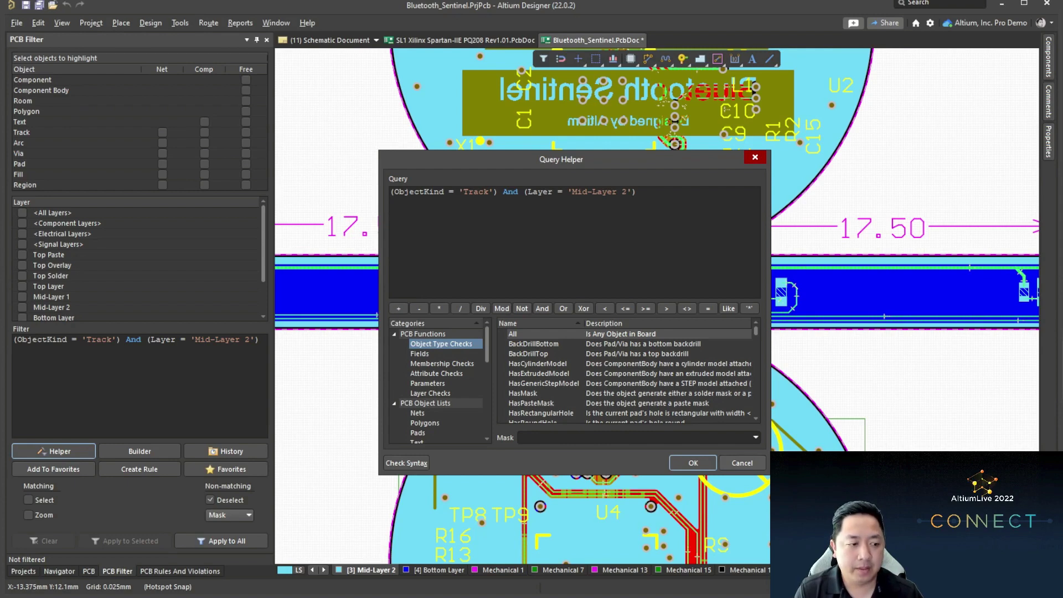
pyautogui.click(728, 461)
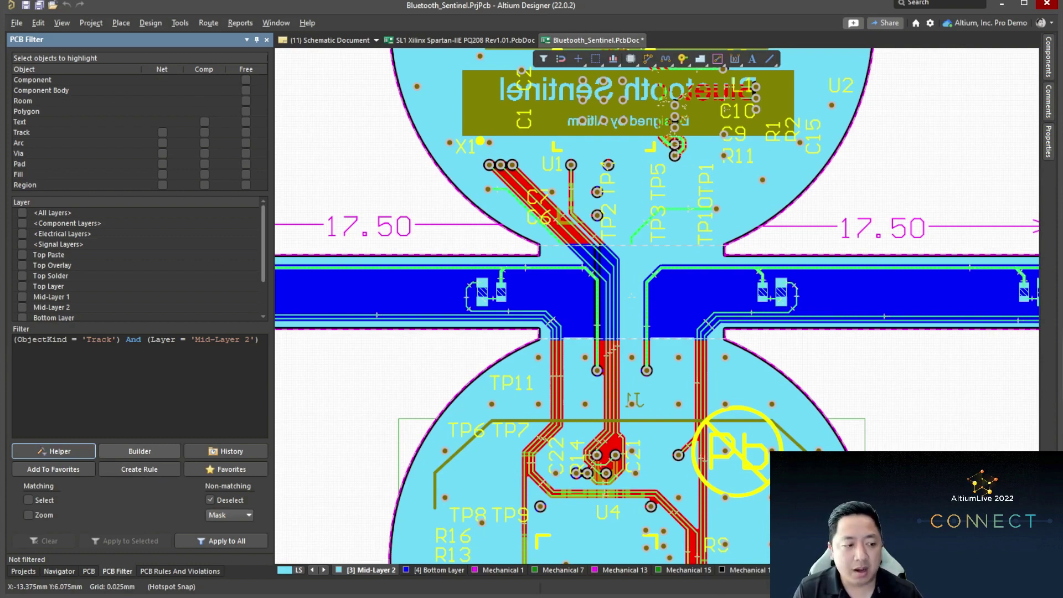
# Step: Start a new board query in the query builder with the condition Belongs to Net set to GND
pyautogui.click(139, 450)
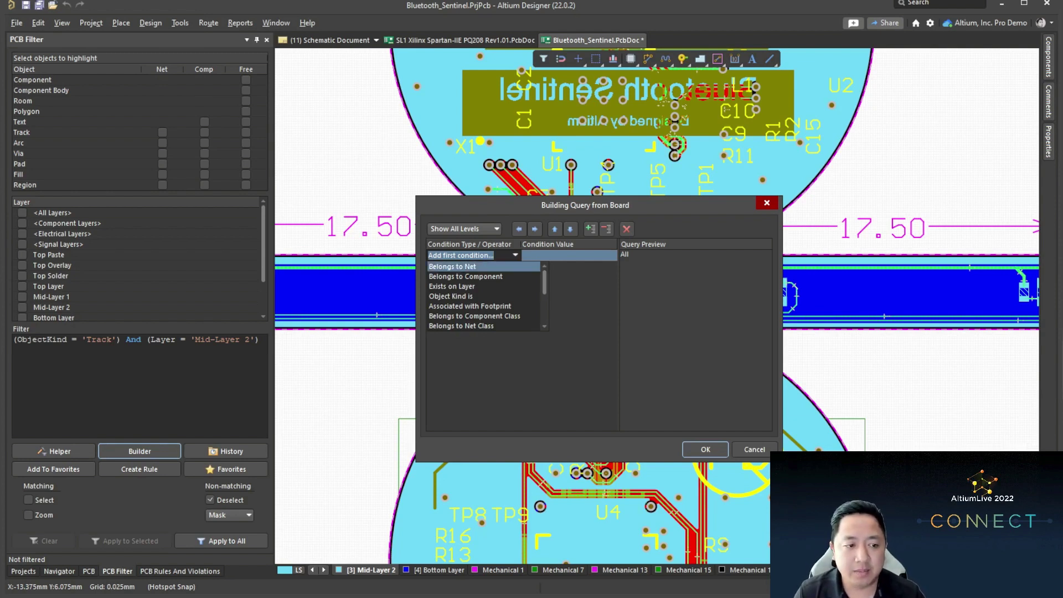
pyautogui.click(452, 266)
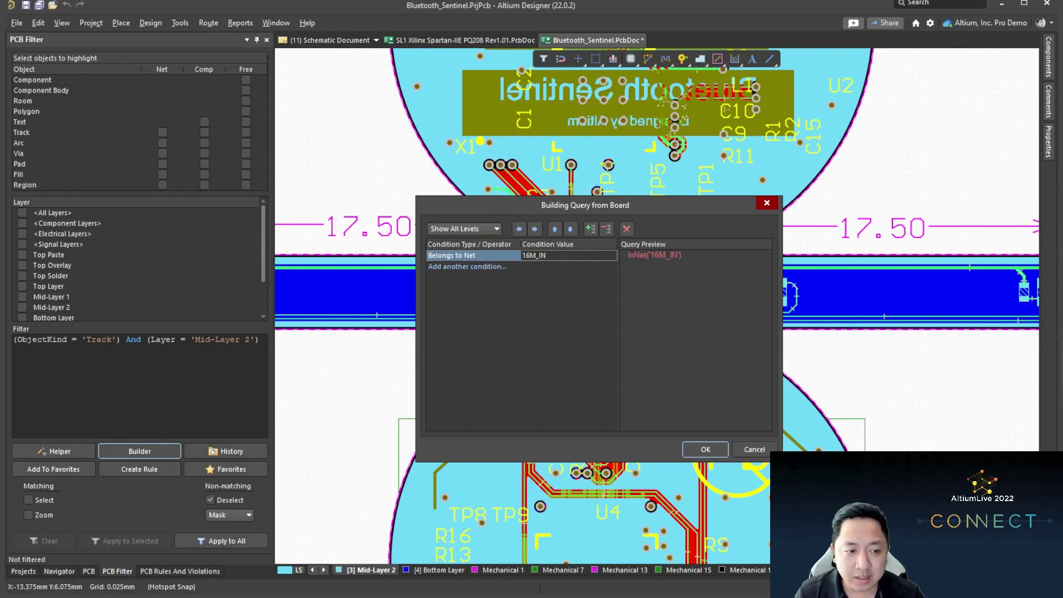
pyautogui.click(568, 255)
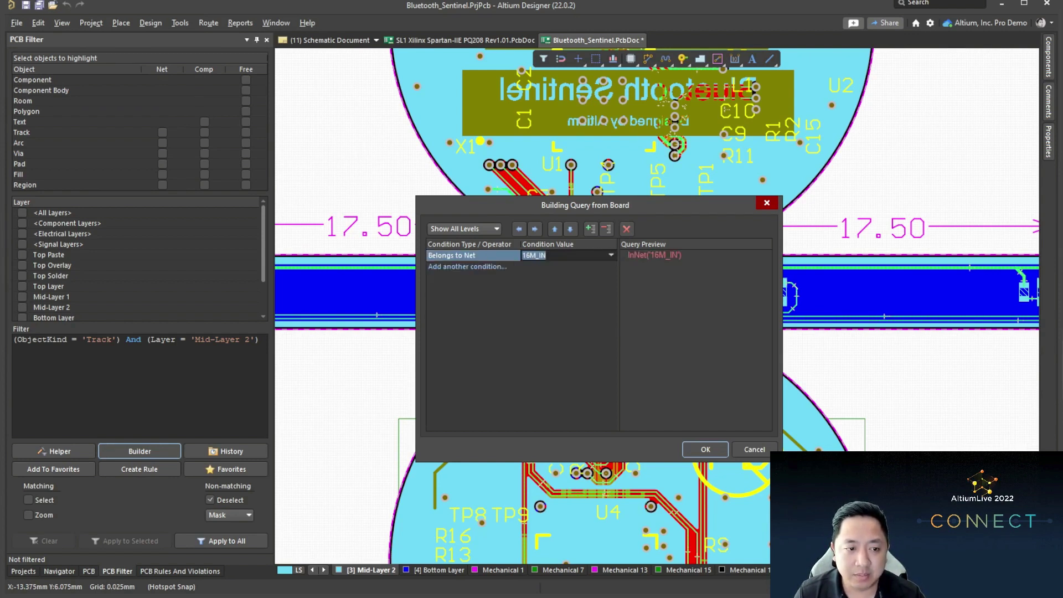
pyautogui.click(611, 256)
pyautogui.moveTo(618, 274); pyautogui.dragTo(619, 317)
pyautogui.scroll(5, 570, 296)
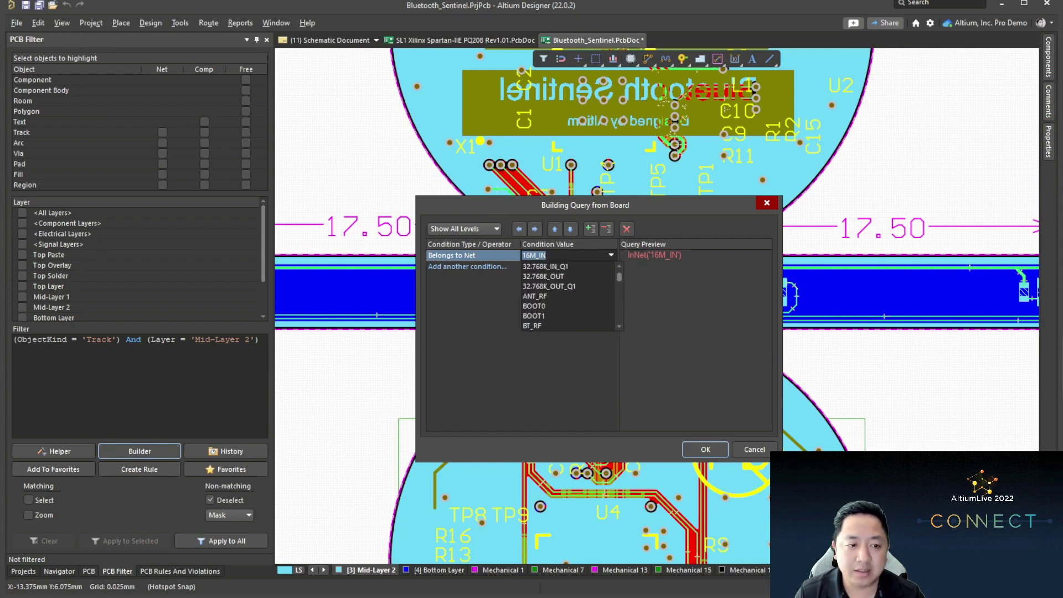
pyautogui.scroll(-7, 570, 296)
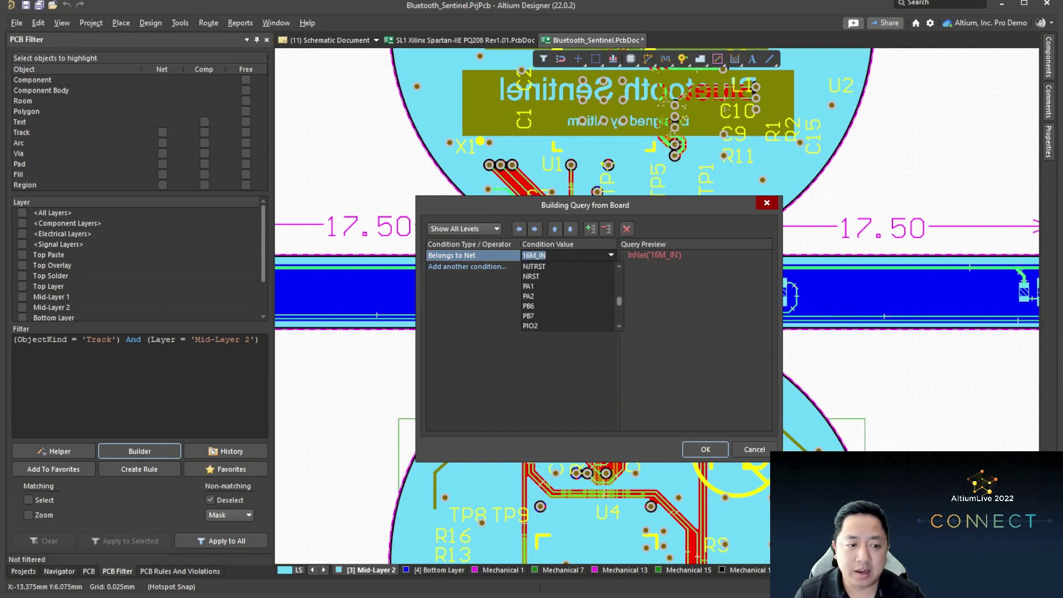
pyautogui.press('Escape')
pyautogui.write('gND')
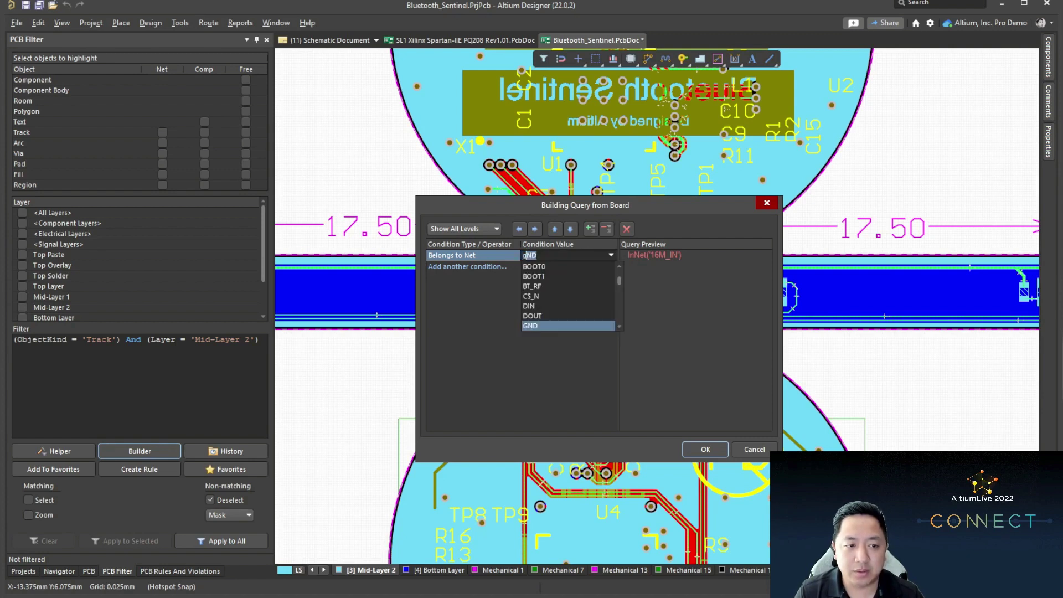
pyautogui.press('Return')
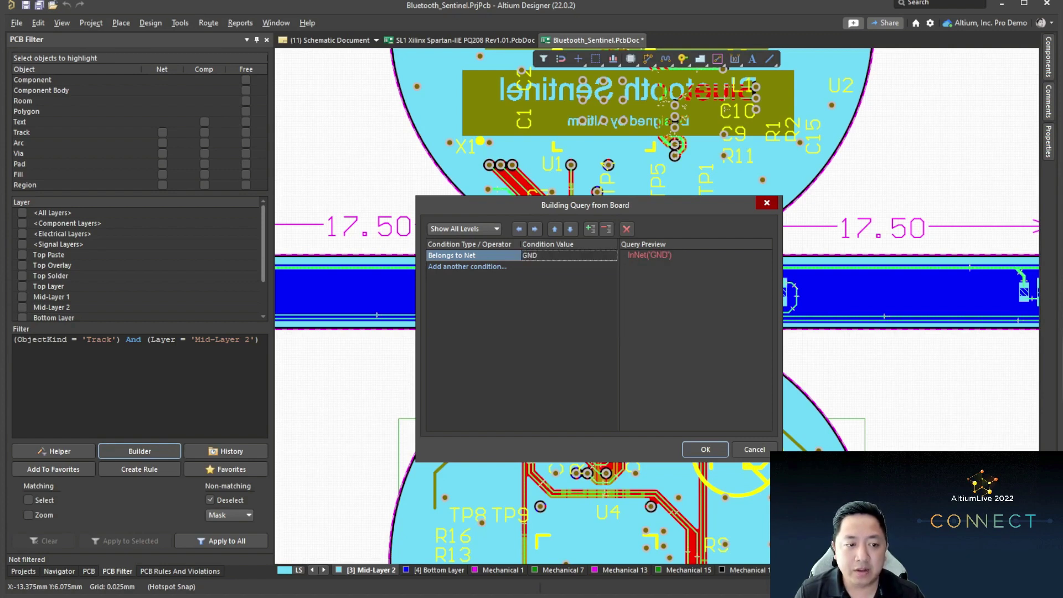
# Step: Add a second query condition, Object Kind is, with the value Via
pyautogui.click(467, 266)
pyautogui.click(514, 266)
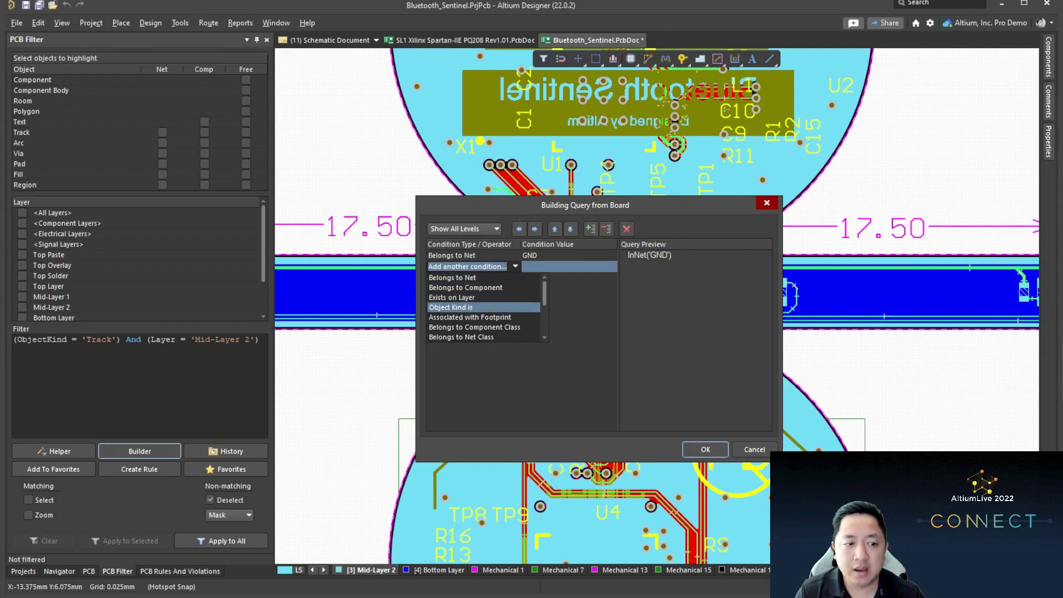
pyautogui.click(451, 307)
pyautogui.click(564, 277)
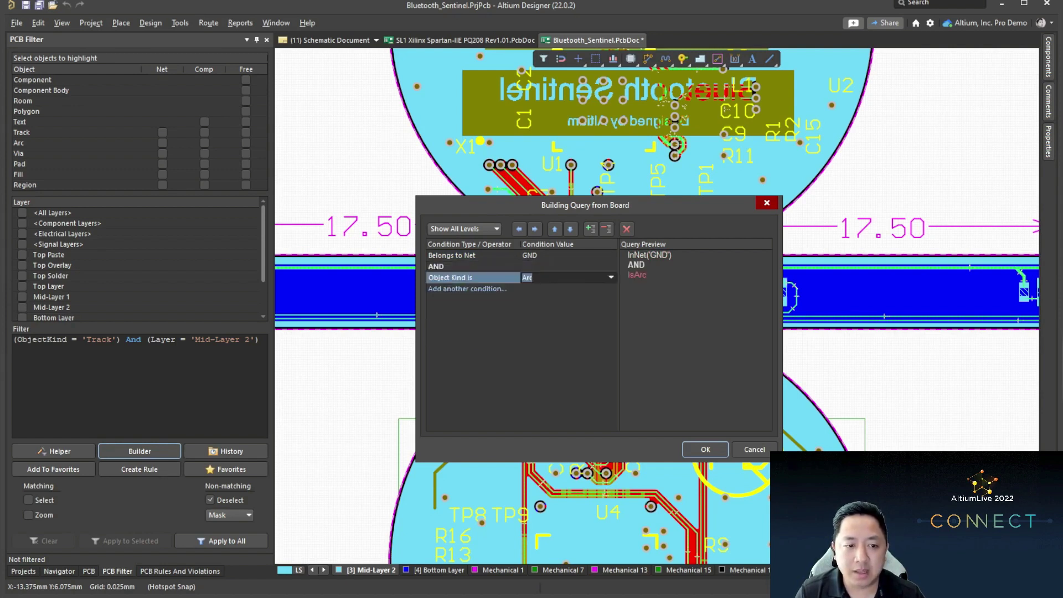
pyautogui.click(610, 278)
pyautogui.write('via')
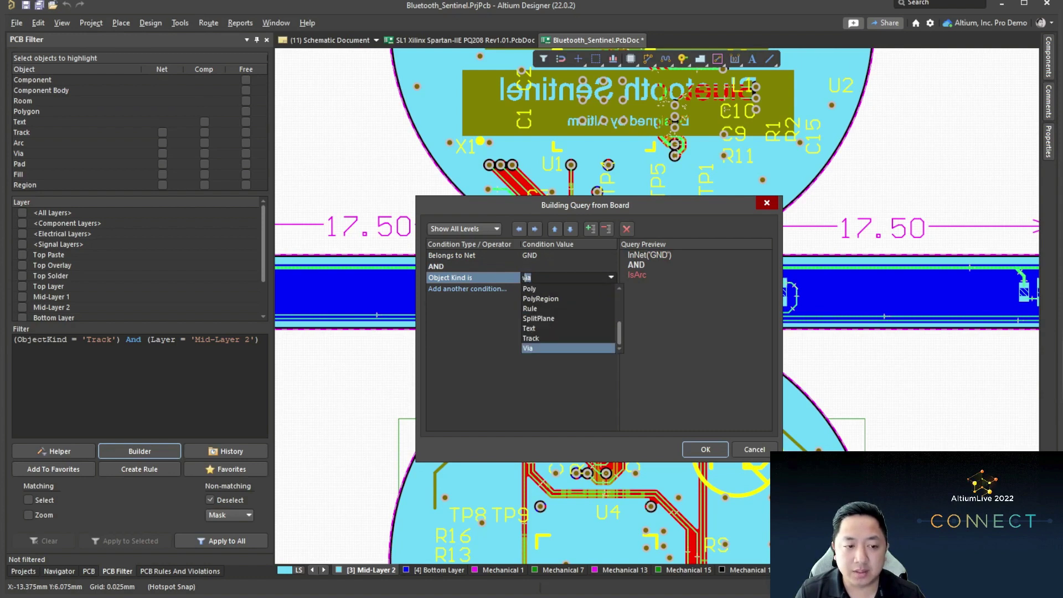
pyautogui.press('Return')
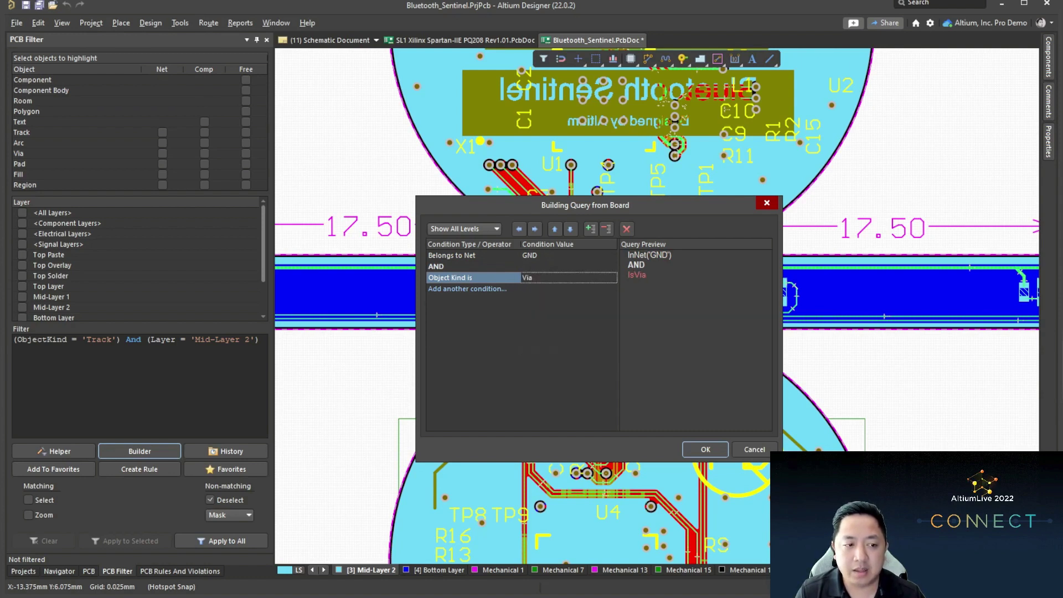
# Step: Keep AND as the operator between the two conditions and accept the built query as the filter
pyautogui.click(470, 266)
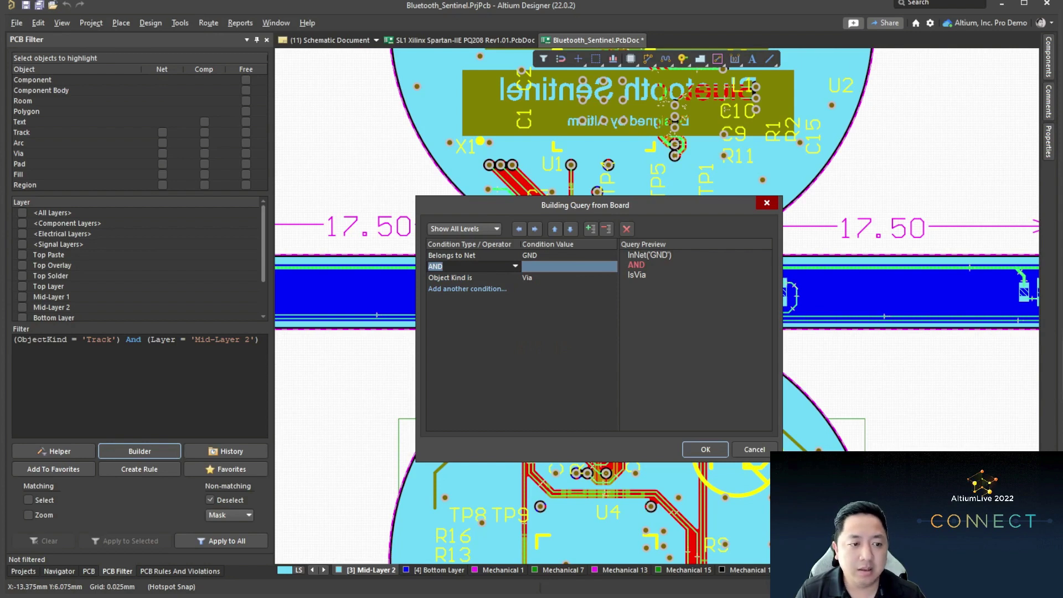
pyautogui.click(514, 266)
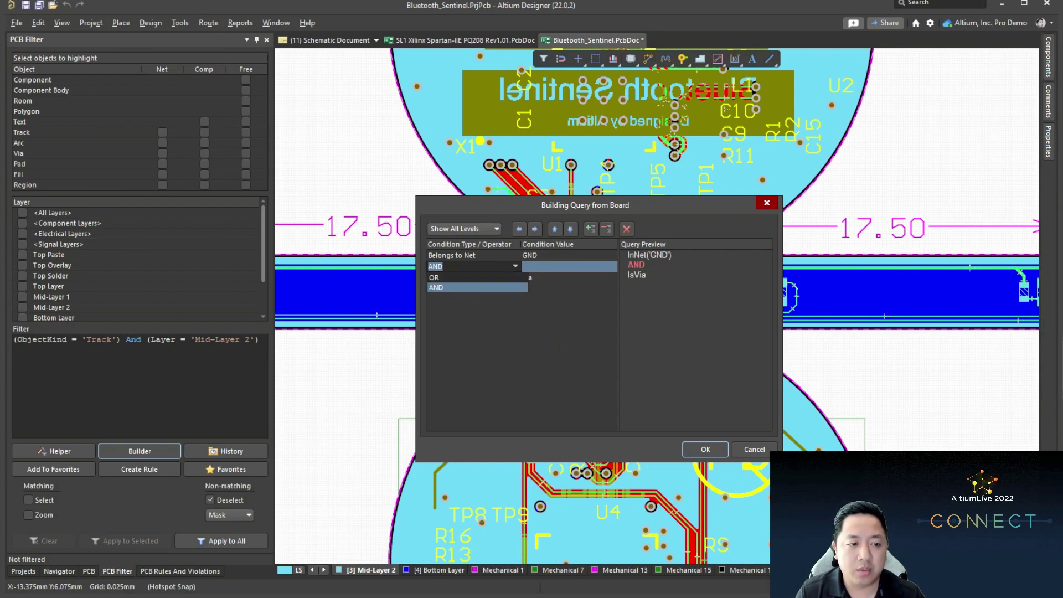
pyautogui.press('Return')
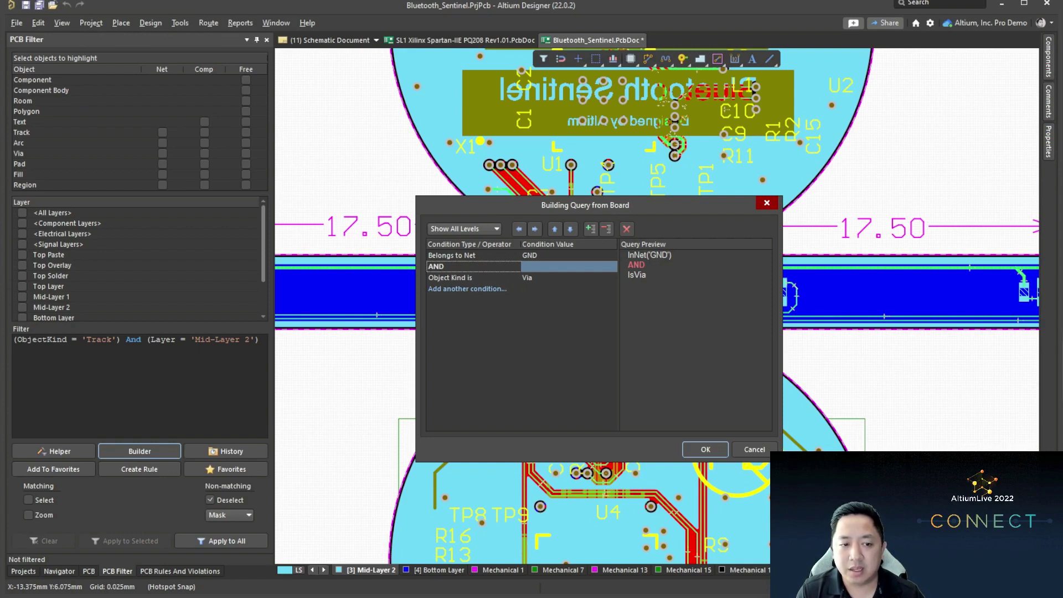
pyautogui.click(717, 448)
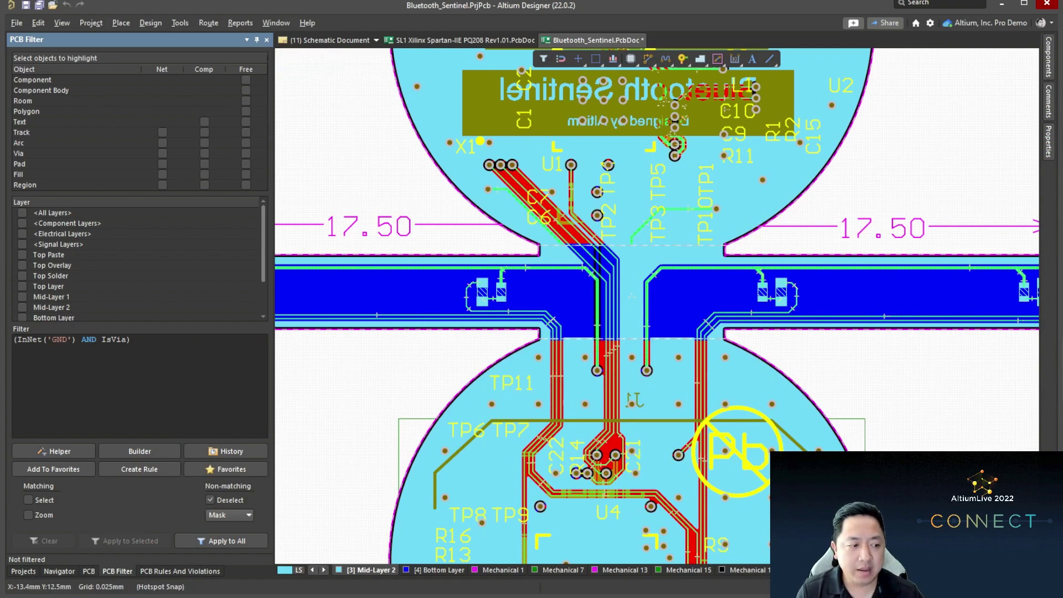
# Step: Apply the GND via filter to all objects and look over the matching vias across the board
pyautogui.click(222, 541)
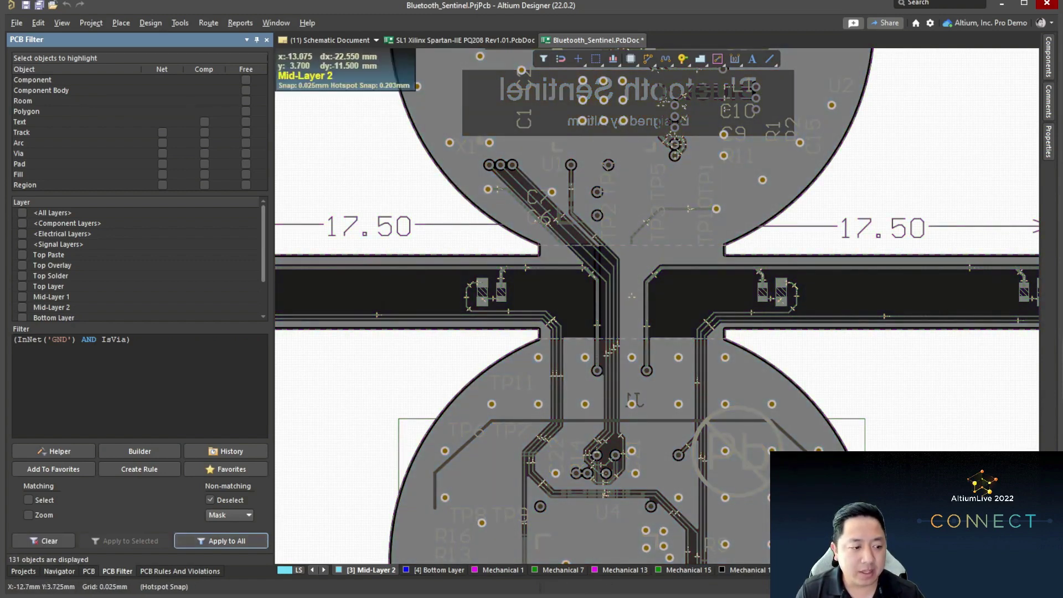
pyautogui.moveTo(523, 560); pyautogui.dragTo(515, 436, button='right')
pyautogui.keyDown('ctrl'); pyautogui.scroll(-2, 565, 505); pyautogui.keyUp('ctrl')
pyautogui.keyDown('ctrl'); pyautogui.scroll(-2, 515, 437); pyautogui.keyUp('ctrl')
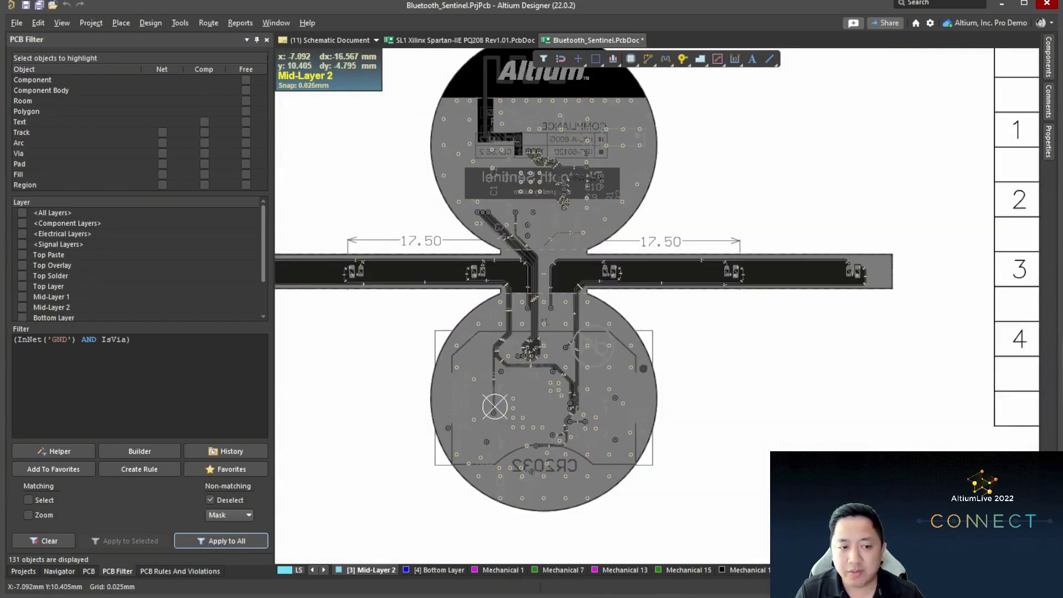
pyautogui.keyDown('ctrl'); pyautogui.scroll(4, 515, 436); pyautogui.keyUp('ctrl')
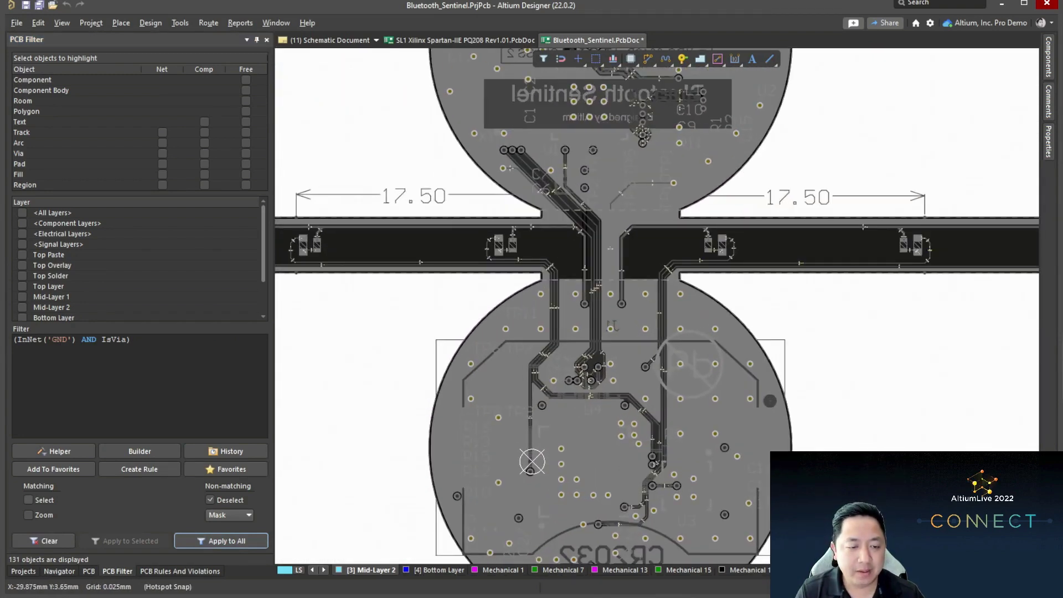
# Step: Enable selecting of matching objects for the GND via filter and apply it to the whole board
pyautogui.click(28, 500)
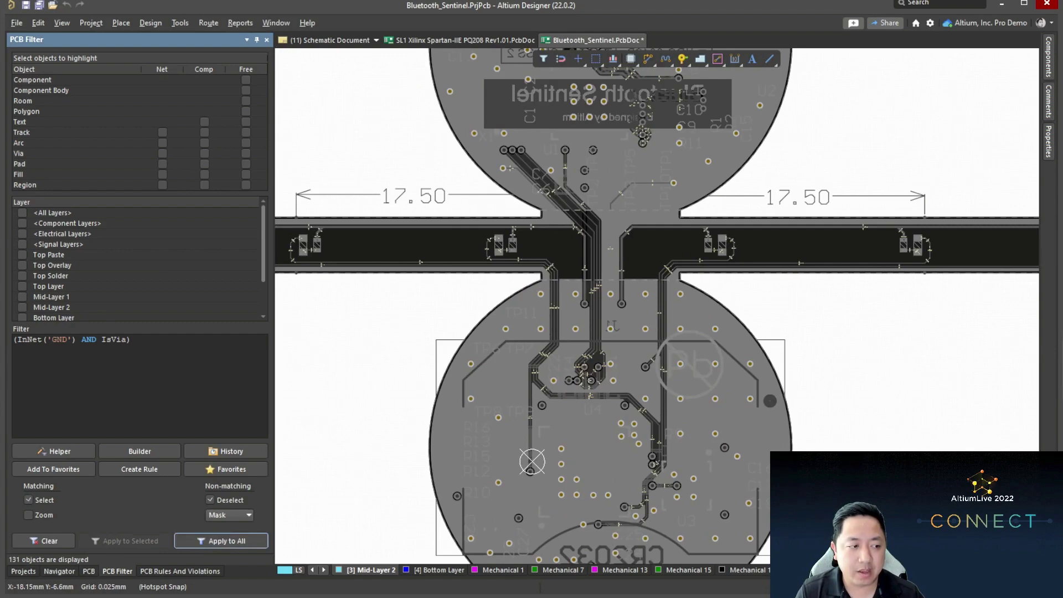
pyautogui.keyDown('ctrl'); pyautogui.scroll(-2, 658, 336); pyautogui.keyUp('ctrl')
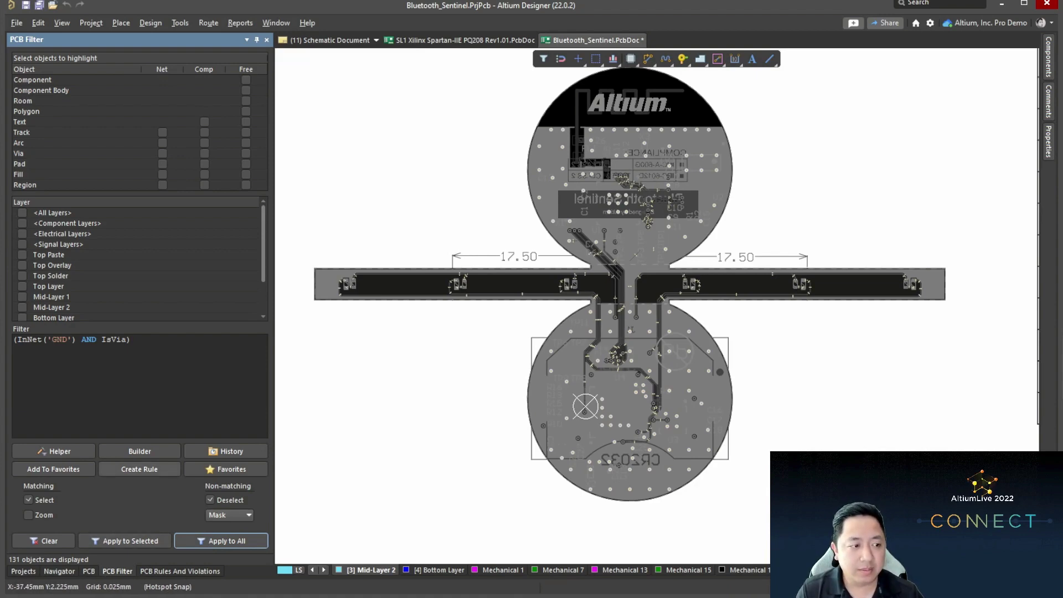
# Step: Look through the design rule types offered for creating a rule from the GND via query, and leave without choosing one
pyautogui.click(140, 469)
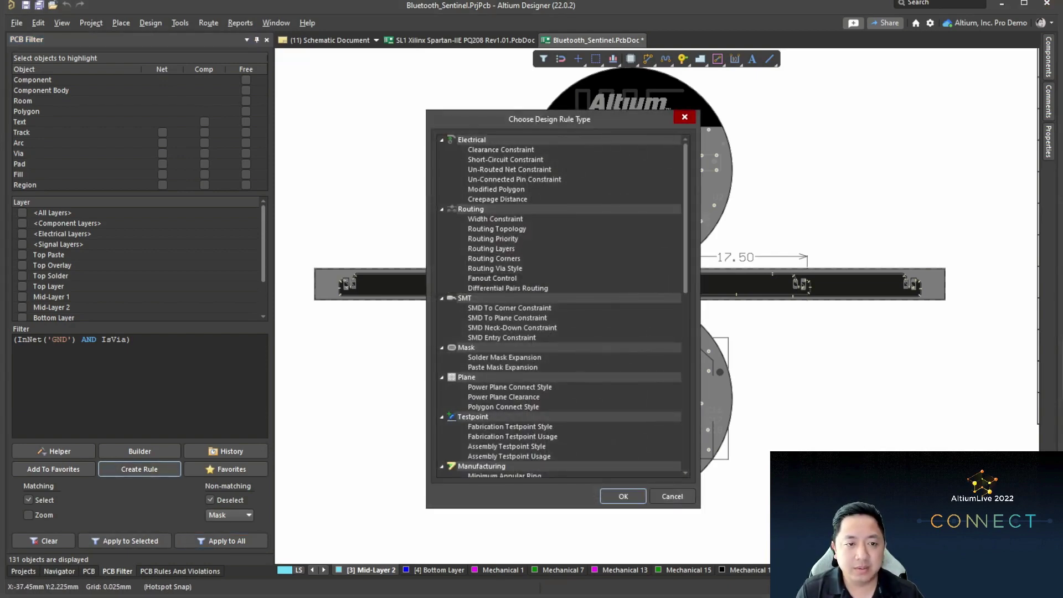
pyautogui.scroll(-12, 509, 170)
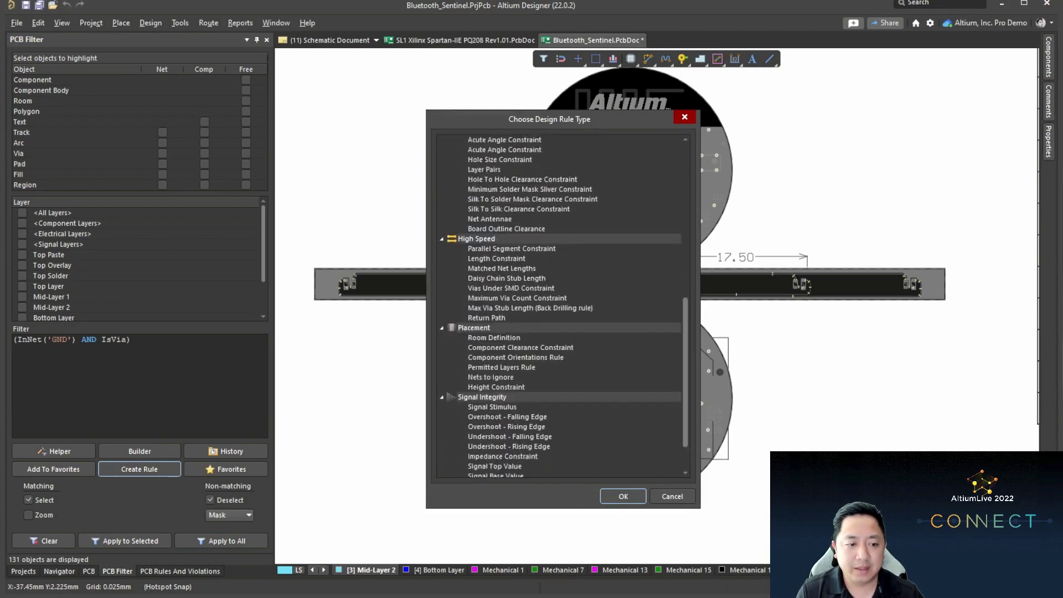
pyautogui.scroll(12, 509, 169)
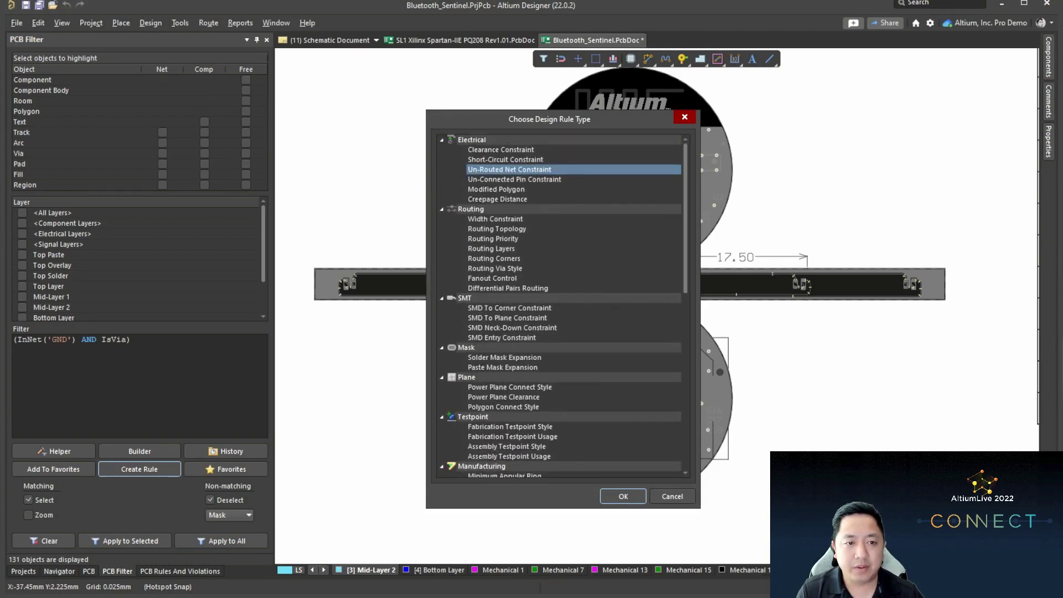
pyautogui.press('Escape')
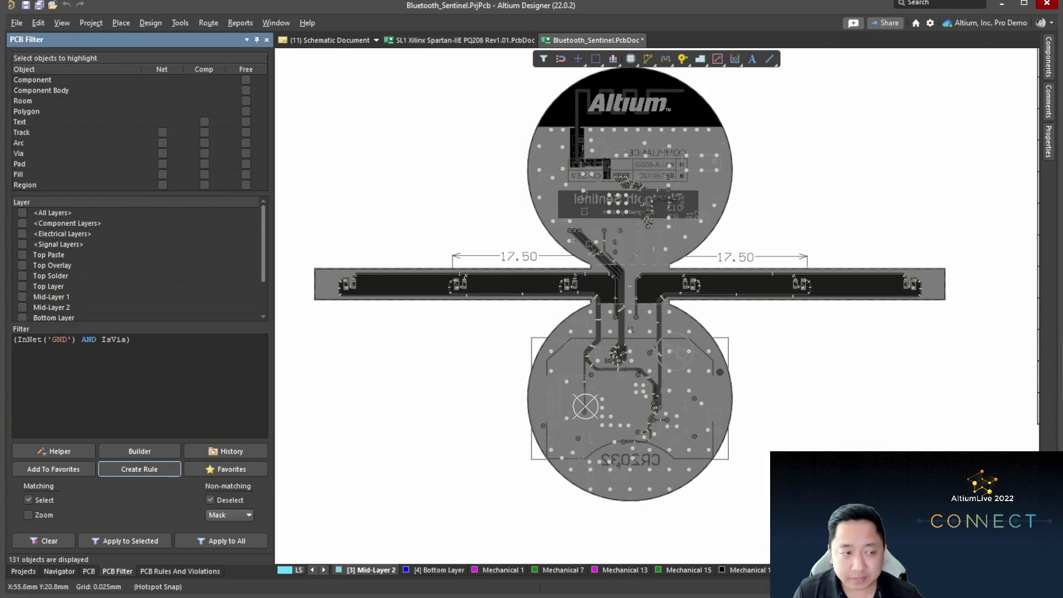
# Step: Open Sheet1.SchDoc from the PC4-SODIMM_V200_RC_A1_20141015 project at the upper part of connector X1
pyautogui.click(329, 40)
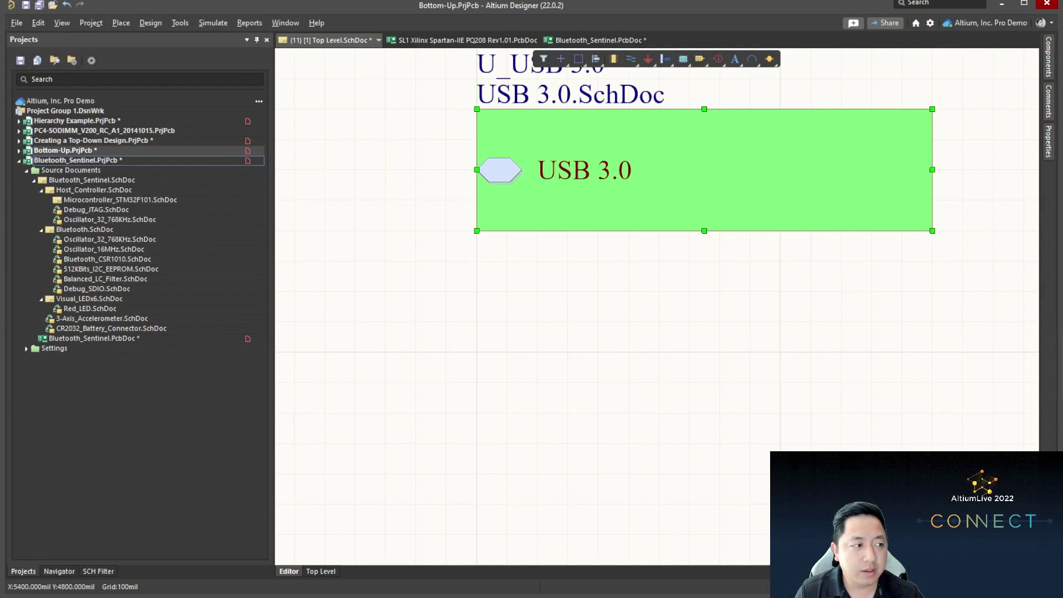
pyautogui.click(19, 161)
pyautogui.click(18, 130)
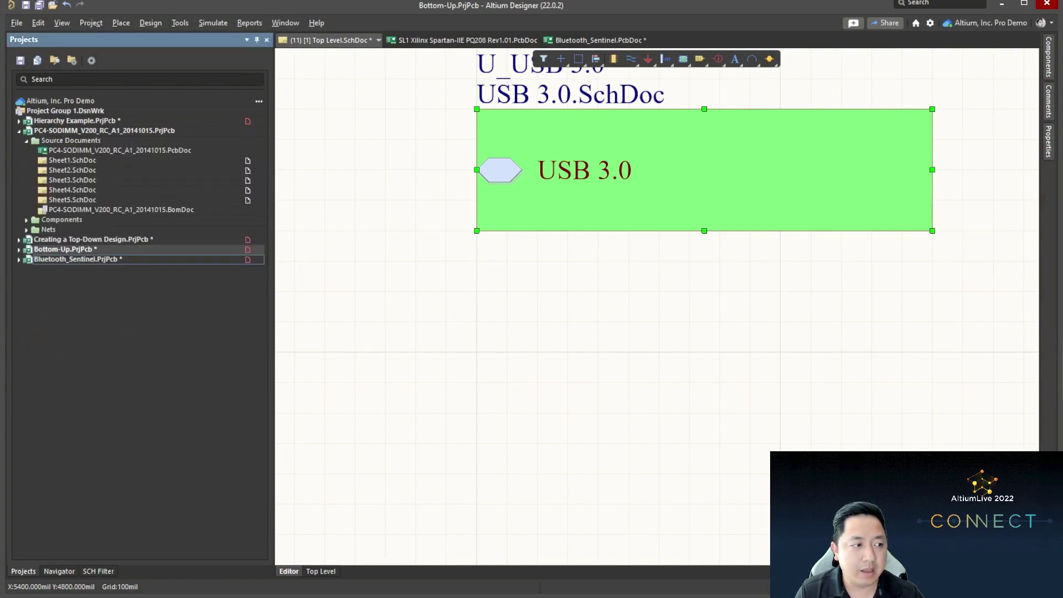
pyautogui.click(72, 160)
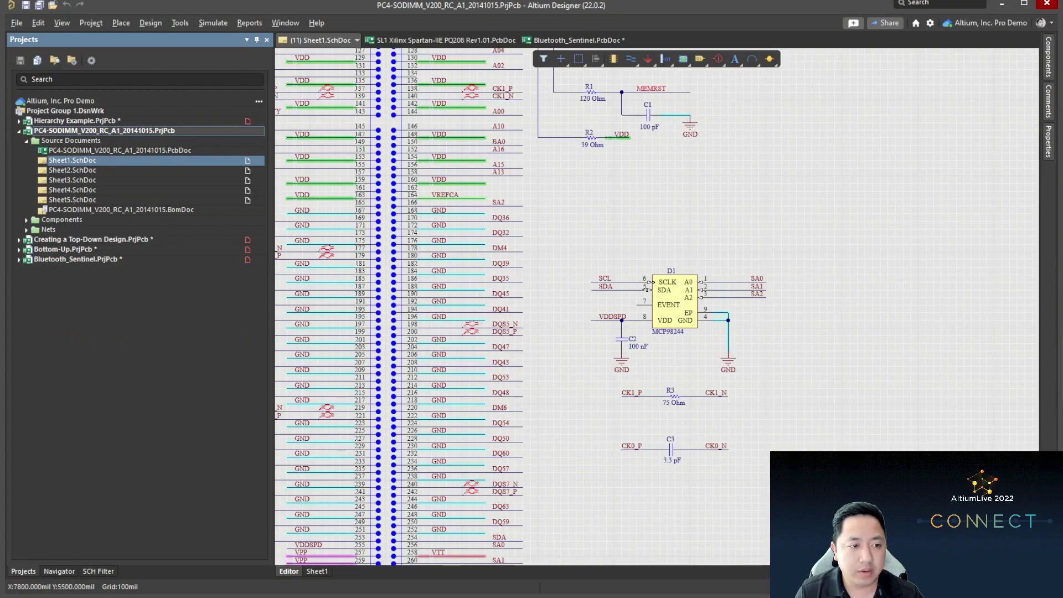
pyautogui.moveTo(554, 249); pyautogui.dragTo(662, 524, button='right')
pyautogui.moveTo(678, 238); pyautogui.dragTo(693, 520, button='right')
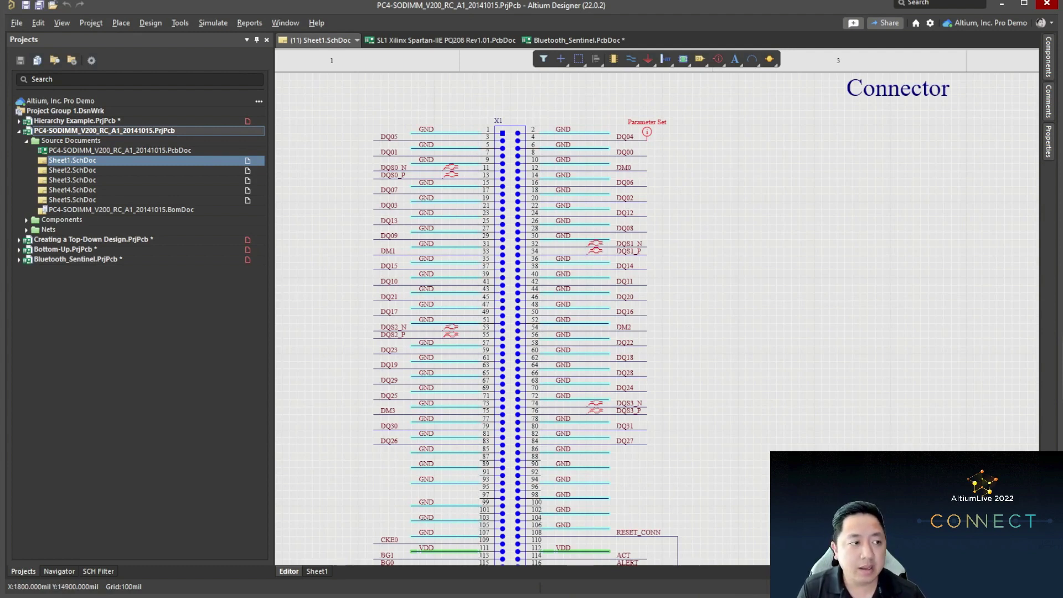
# Step: Open the options of the PC4-SODIMM project and examine the class generation settings for its schematic sheets
pyautogui.click(91, 23)
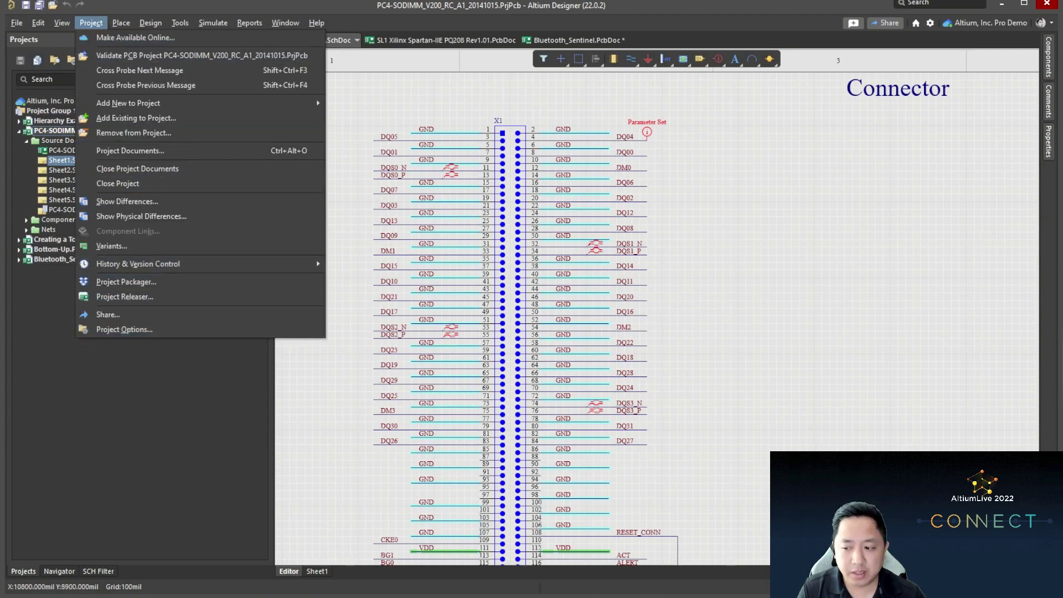
pyautogui.press('Escape')
pyautogui.click(91, 23)
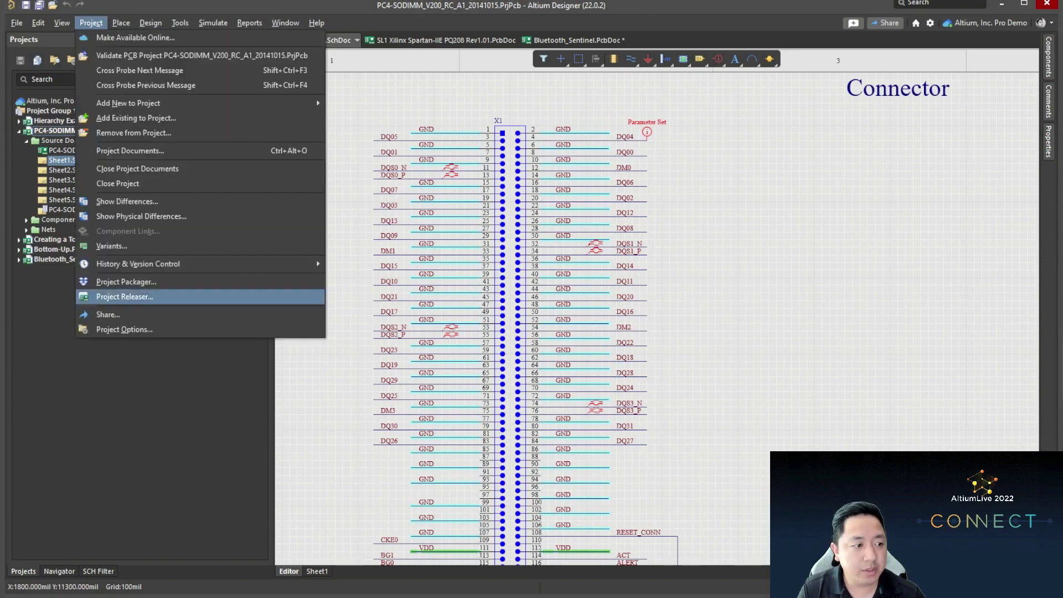
pyautogui.click(132, 328)
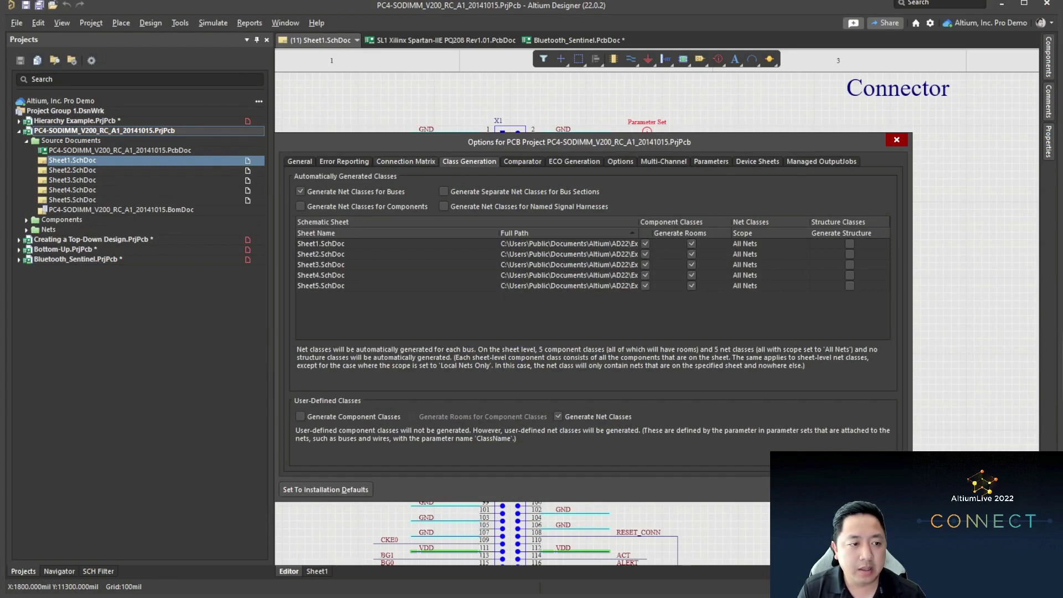
pyautogui.click(522, 161)
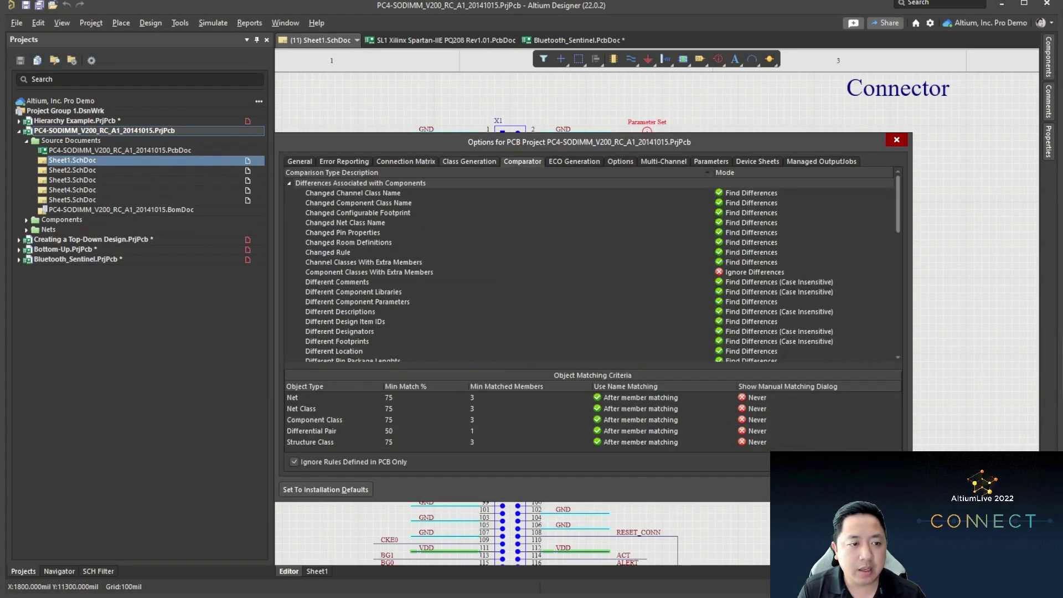
pyautogui.click(468, 161)
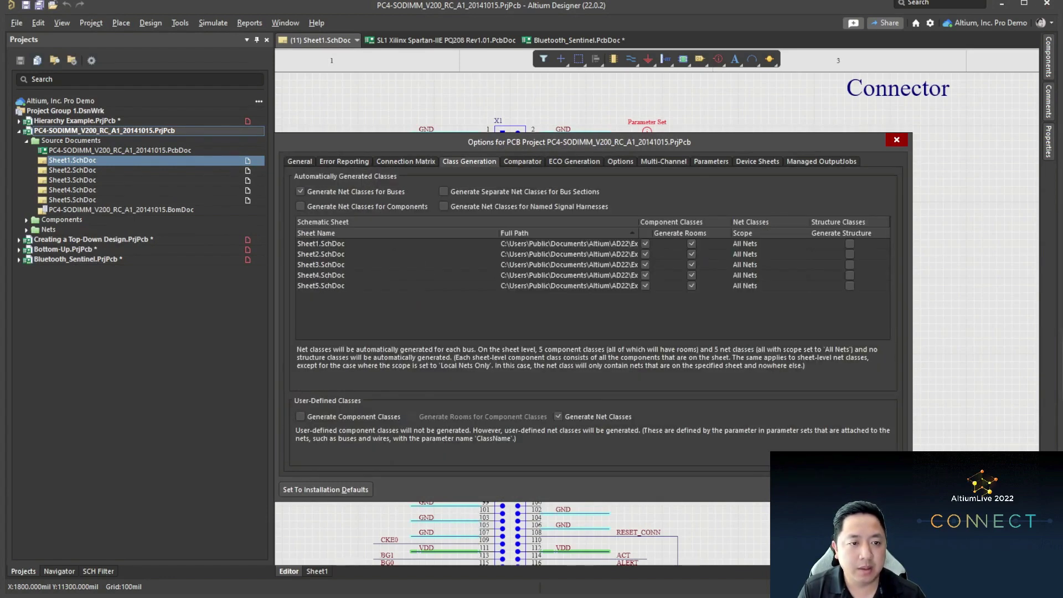
pyautogui.moveTo(716, 143); pyautogui.dragTo(741, 121)
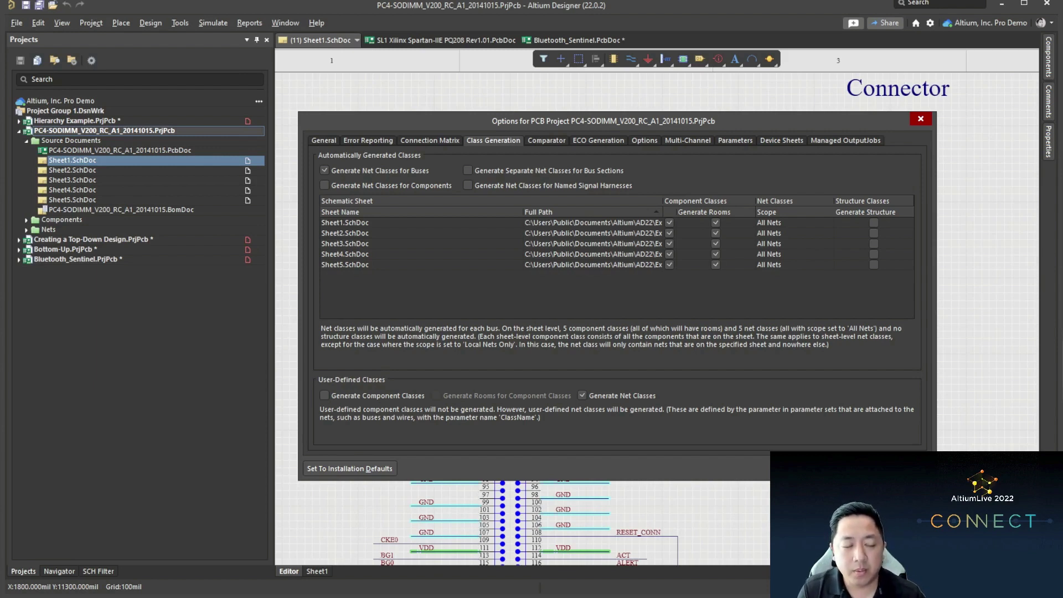
# Step: Try generating net classes for named signal harnesses, and switch the option off again
pyautogui.click(420, 222)
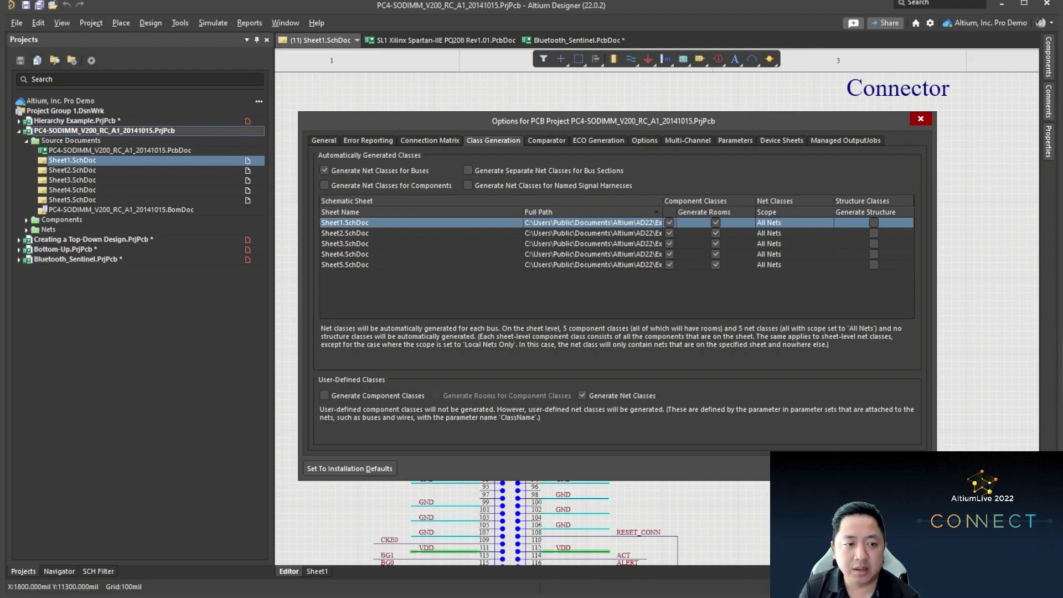
pyautogui.click(468, 185)
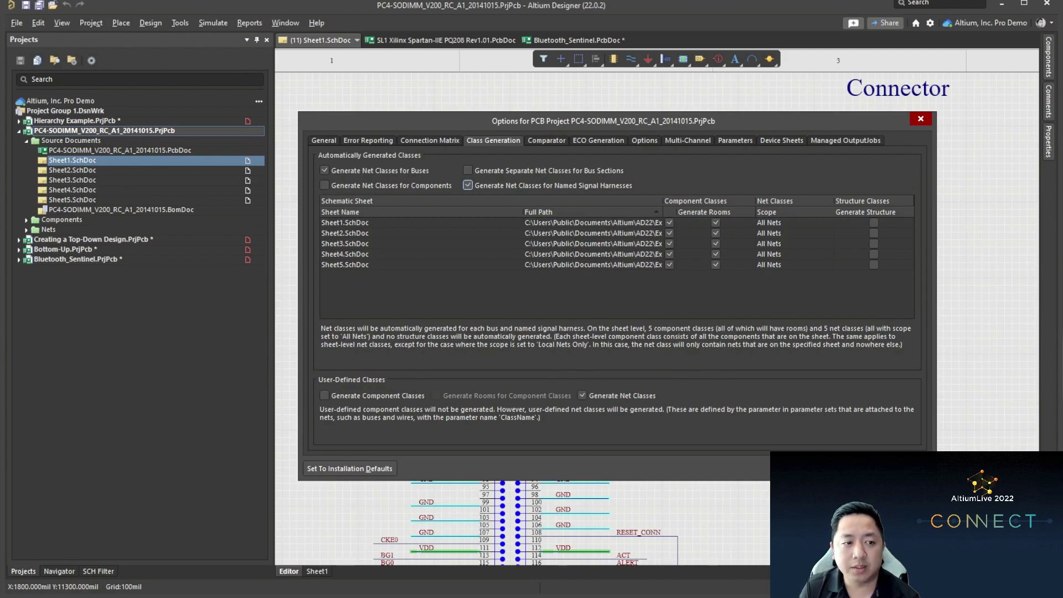
pyautogui.click(468, 185)
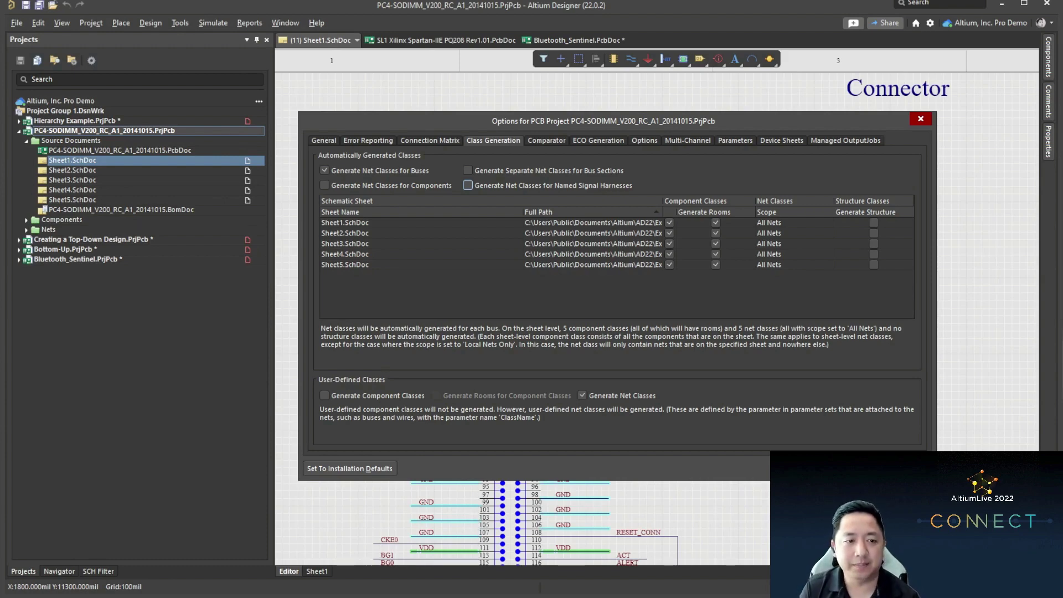
# Step: Set the project comparator's mode for Extra Net Classes to Find Differences
pyautogui.click(546, 140)
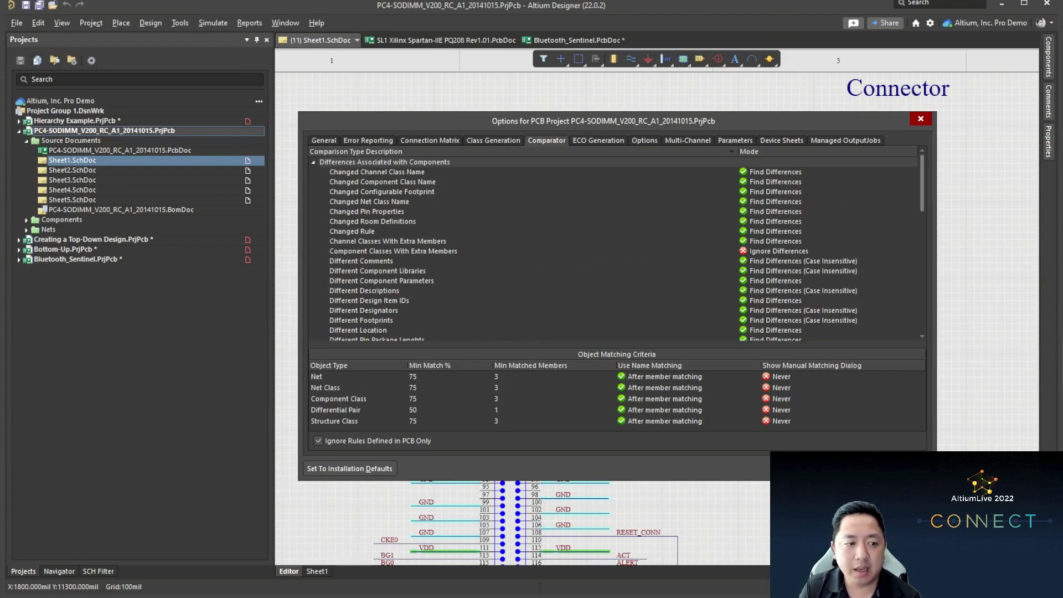
pyautogui.scroll(-8, 615, 246)
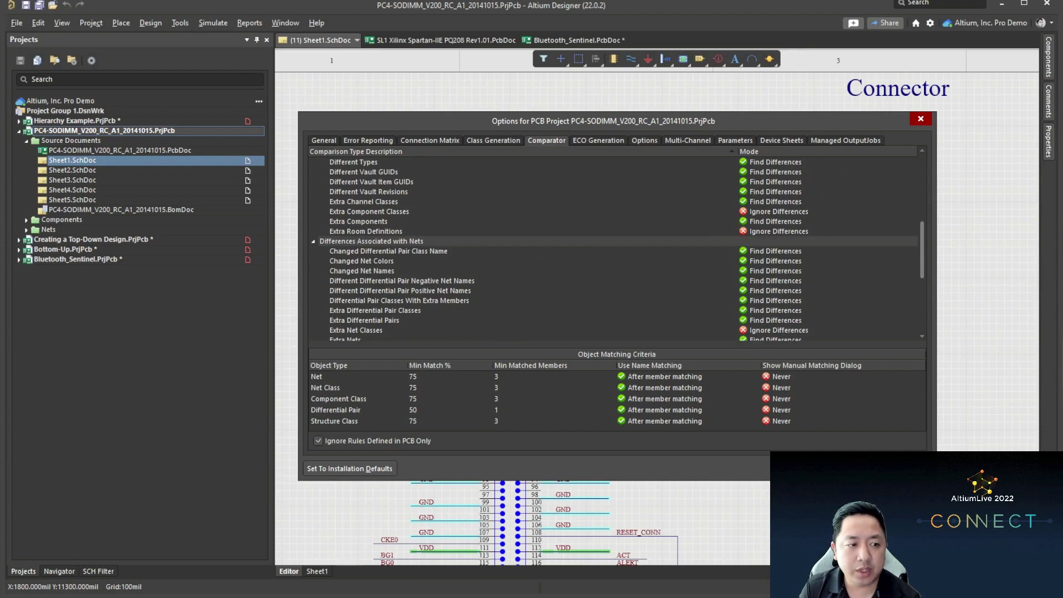
pyautogui.scroll(-2, 614, 246)
pyautogui.click(356, 271)
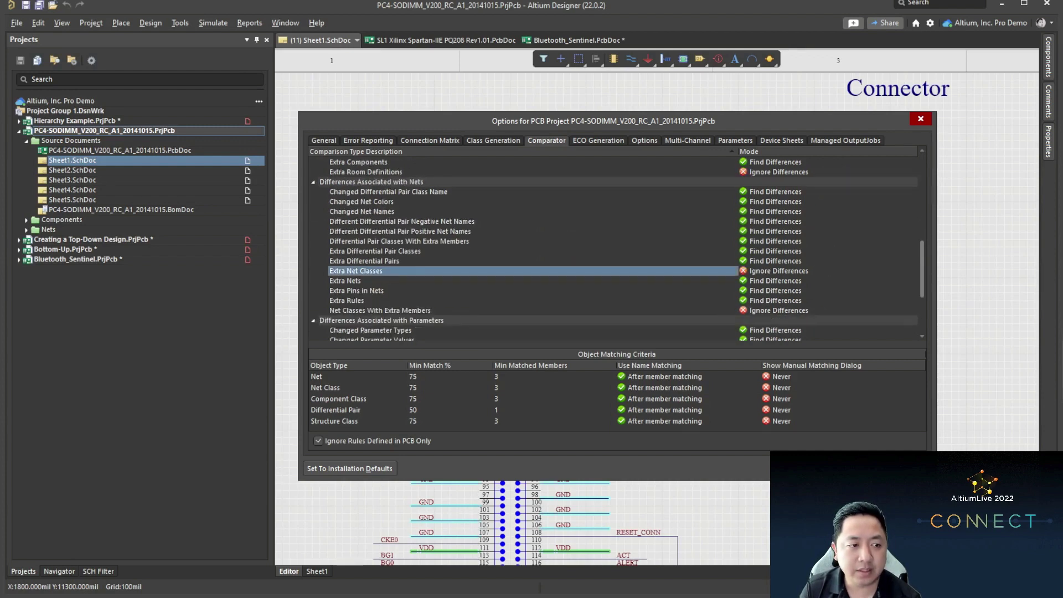
pyautogui.click(778, 271)
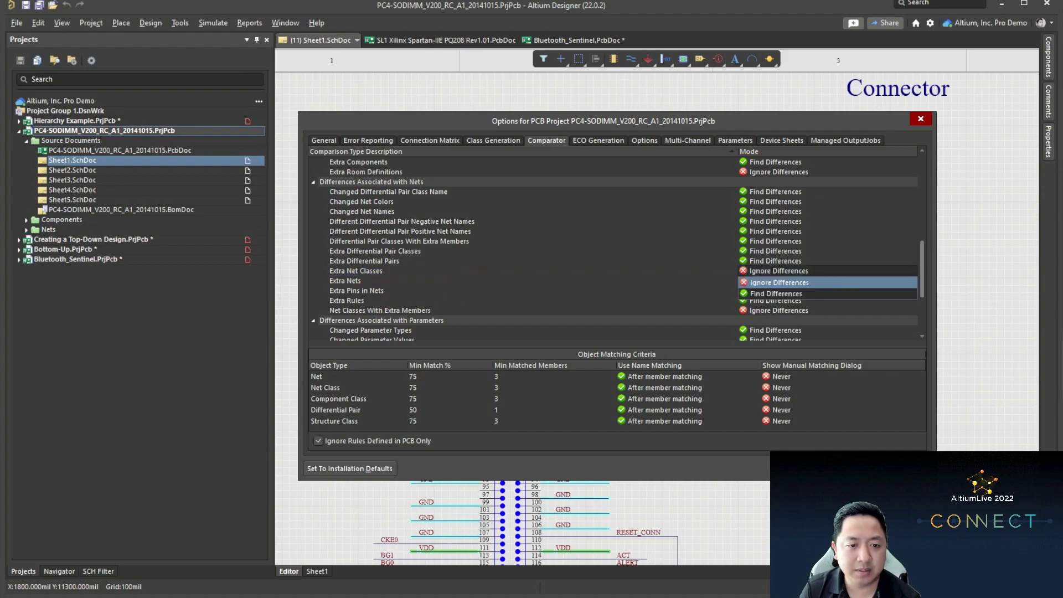
pyautogui.click(774, 294)
# Step: Set the comparator's mode for Net Classes With Extra Members to Find Differences and close the project options
pyautogui.click(777, 310)
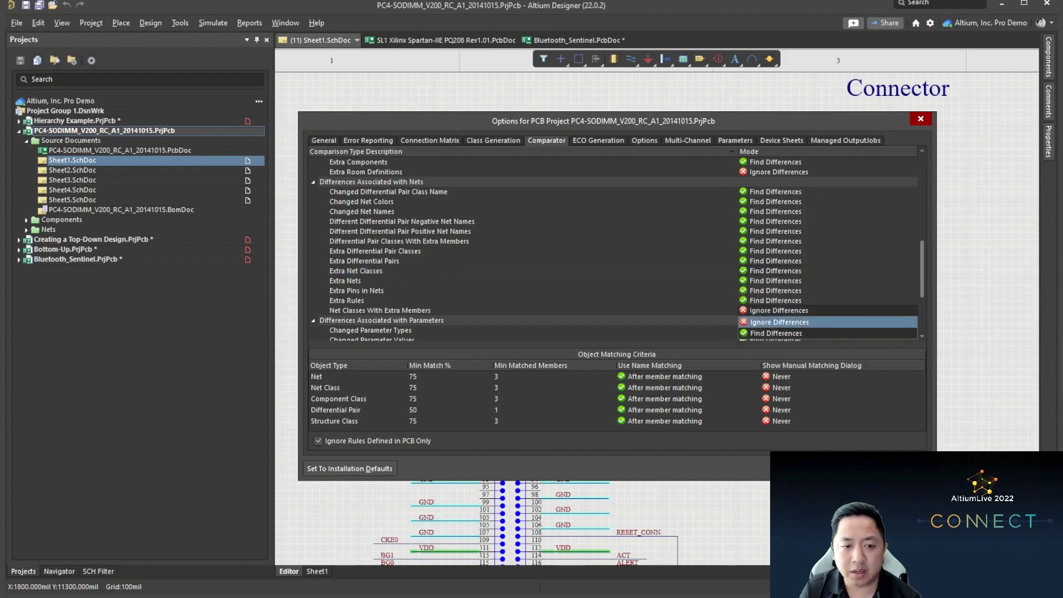
pyautogui.click(779, 333)
pyautogui.scroll(10, 614, 249)
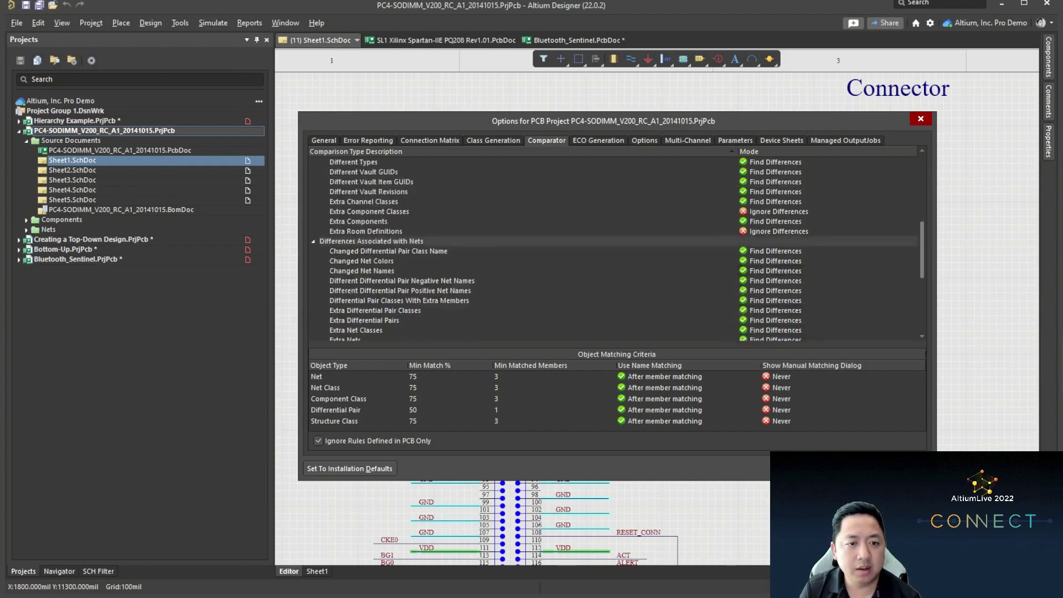
pyautogui.scroll(-10, 614, 249)
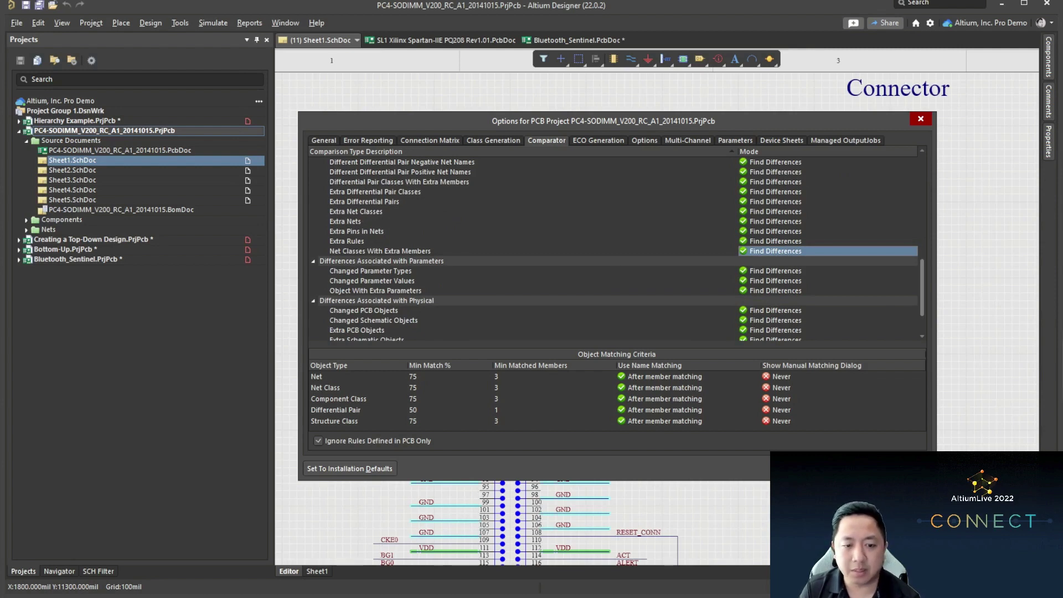
pyautogui.scroll(2, 614, 249)
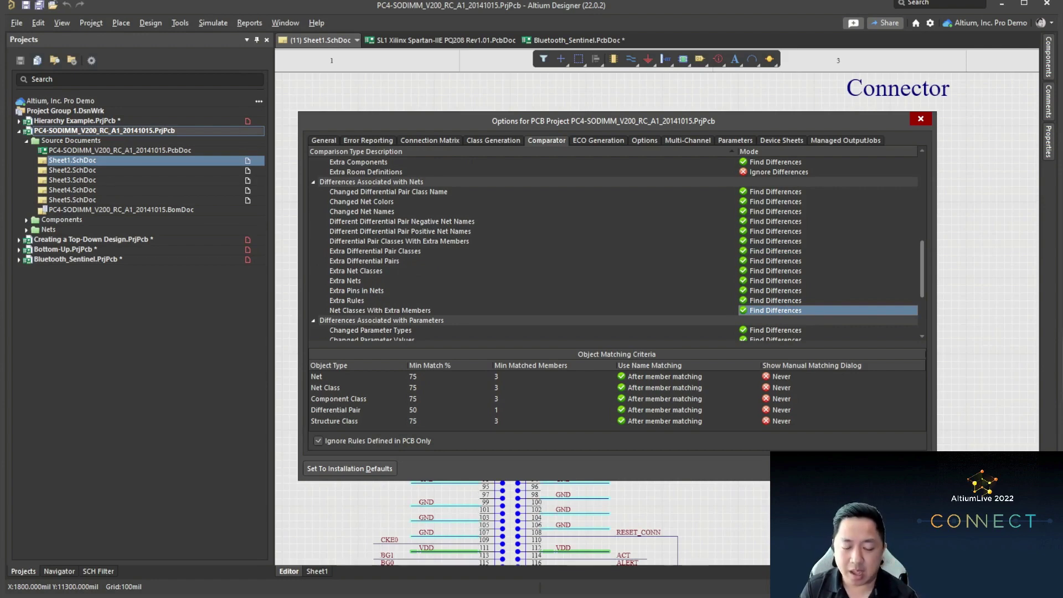
pyautogui.press('Escape')
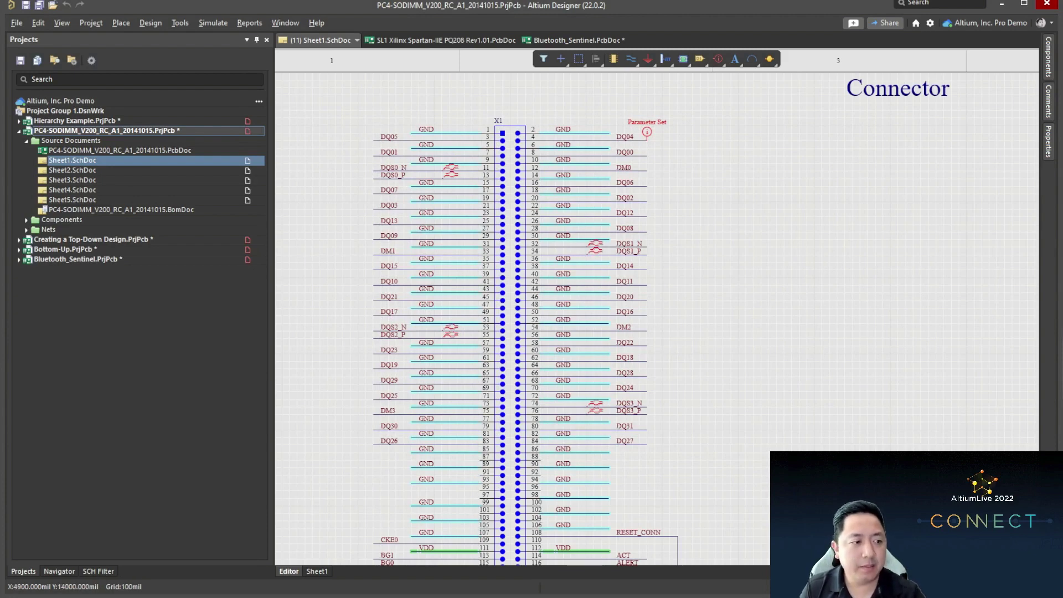
# Step: Delete the Parameter Set directive attached to the DQ04 net at pin 4 of connector X1
pyautogui.press('Delete')
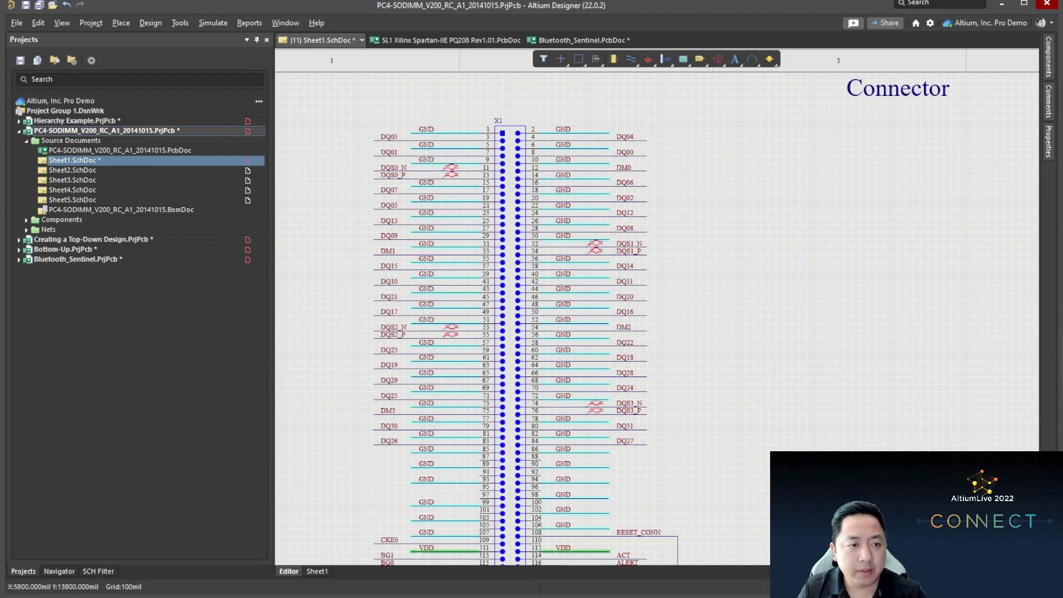
pyautogui.keyDown('ctrl'); pyautogui.scroll(4, 465, 114); pyautogui.keyUp('ctrl')
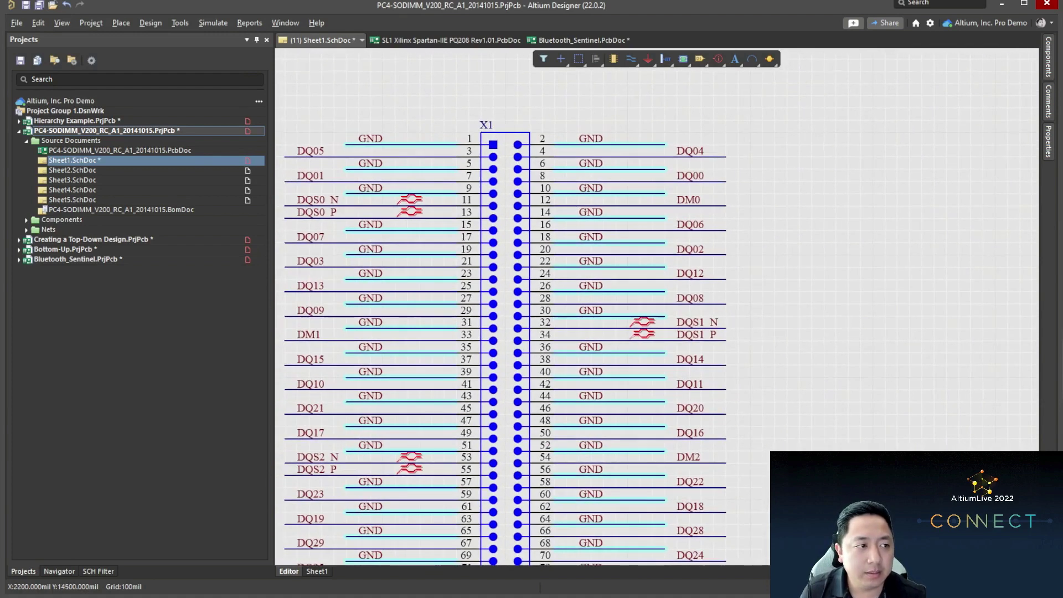
pyautogui.moveTo(465, 115); pyautogui.dragTo(480, 116, button='right')
# Step: Start a Parameter Set directive for the nets around the upper pins of connector X1 and label it "DQ - First Batch"
pyautogui.moveTo(312, 114); pyautogui.dragTo(786, 257)
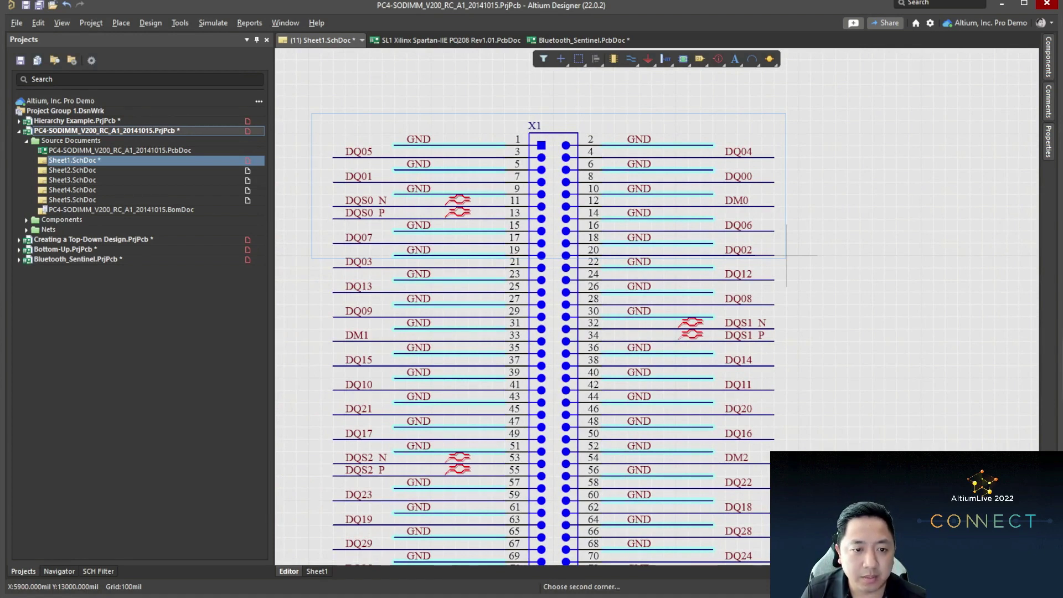
pyautogui.click(786, 255)
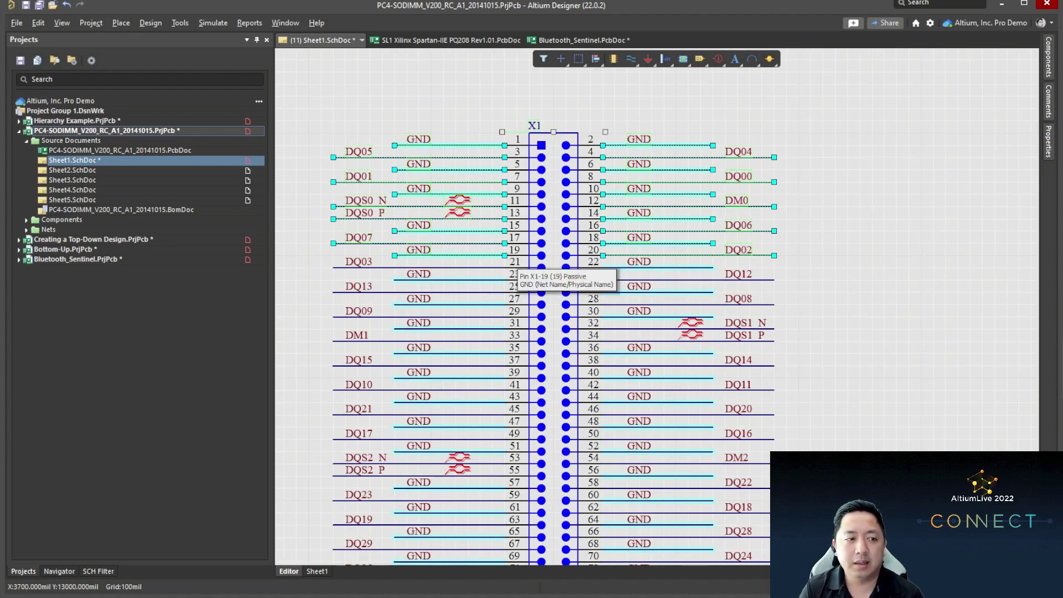
pyautogui.click(121, 23)
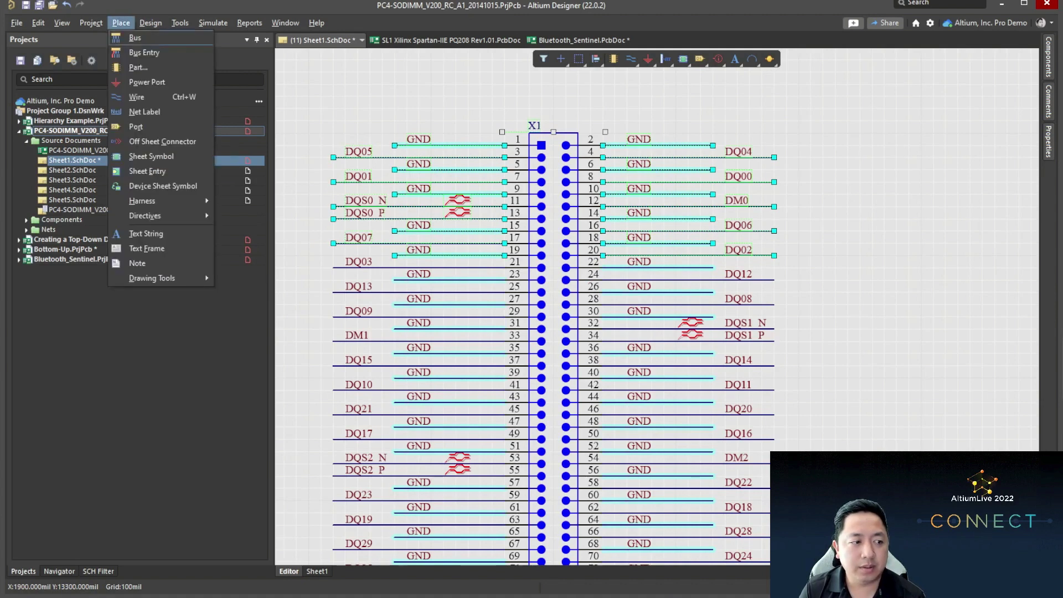
pyautogui.moveTo(145, 216)
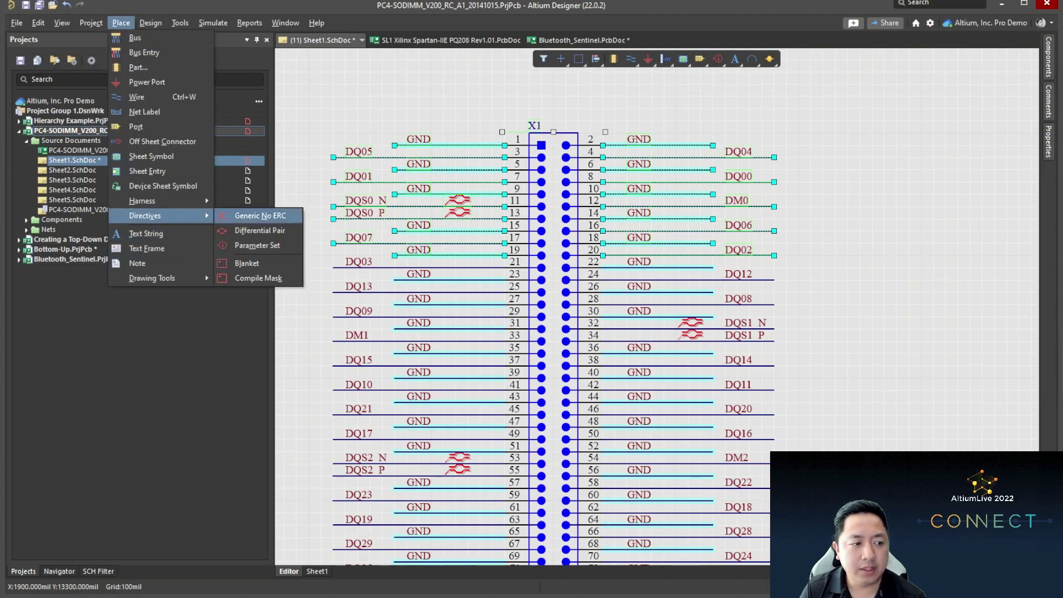
pyautogui.click(258, 245)
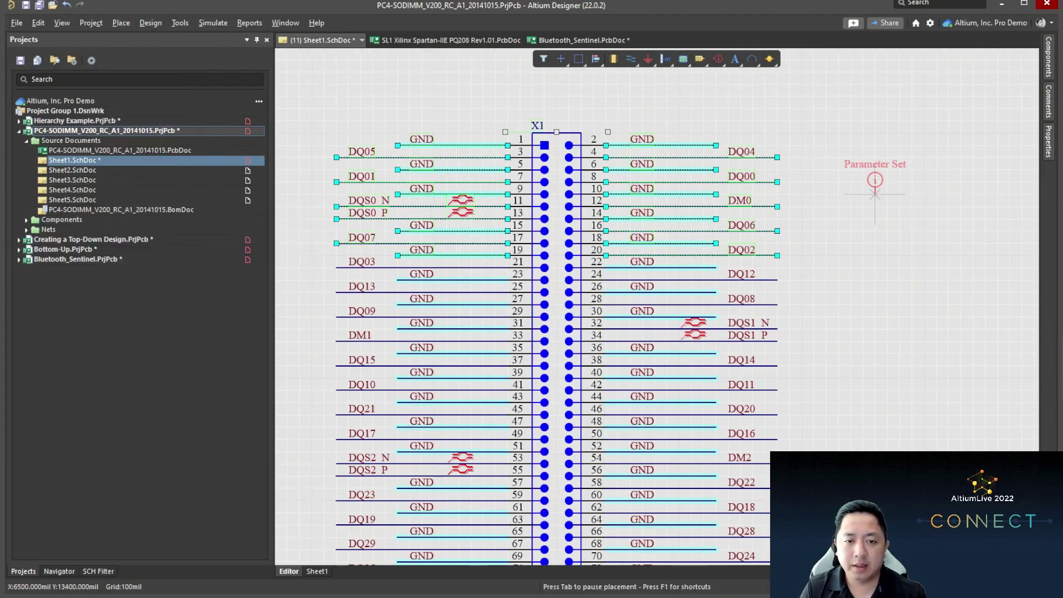
pyautogui.press('Tab')
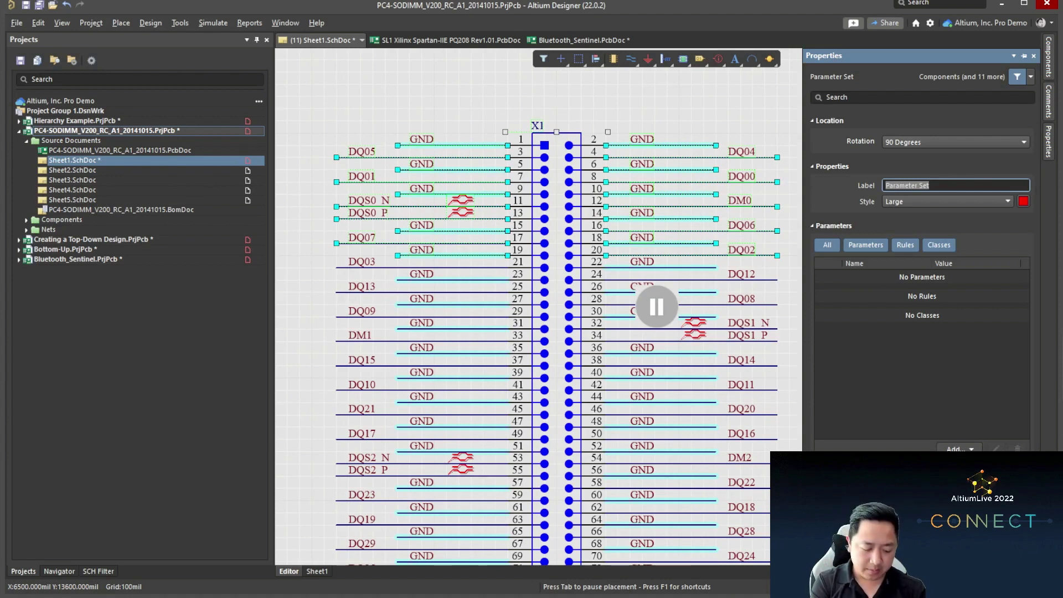
pyautogui.write('DQ')
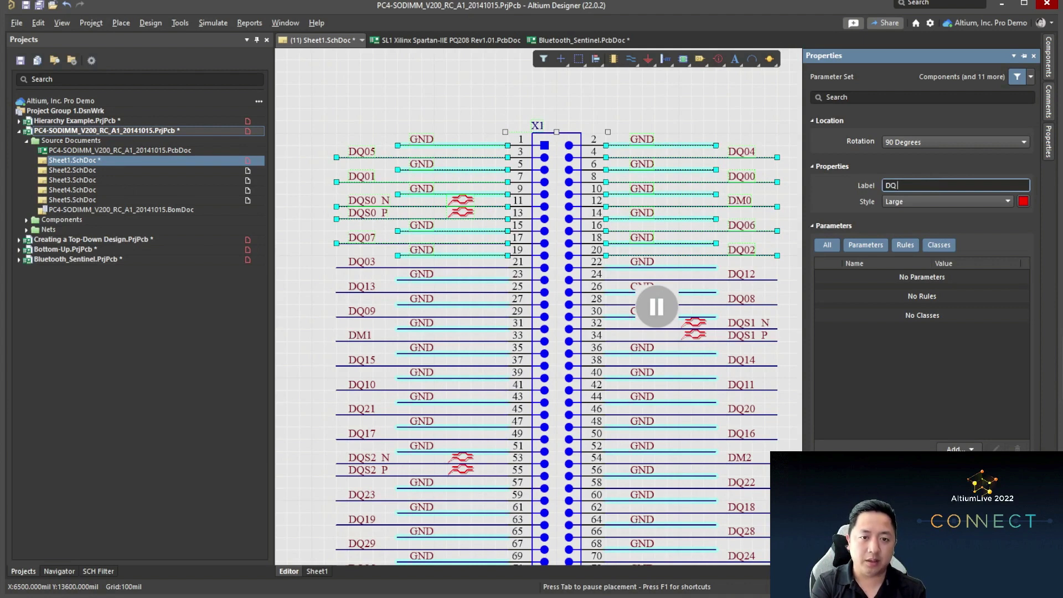
pyautogui.write('0')
pyautogui.write('-')
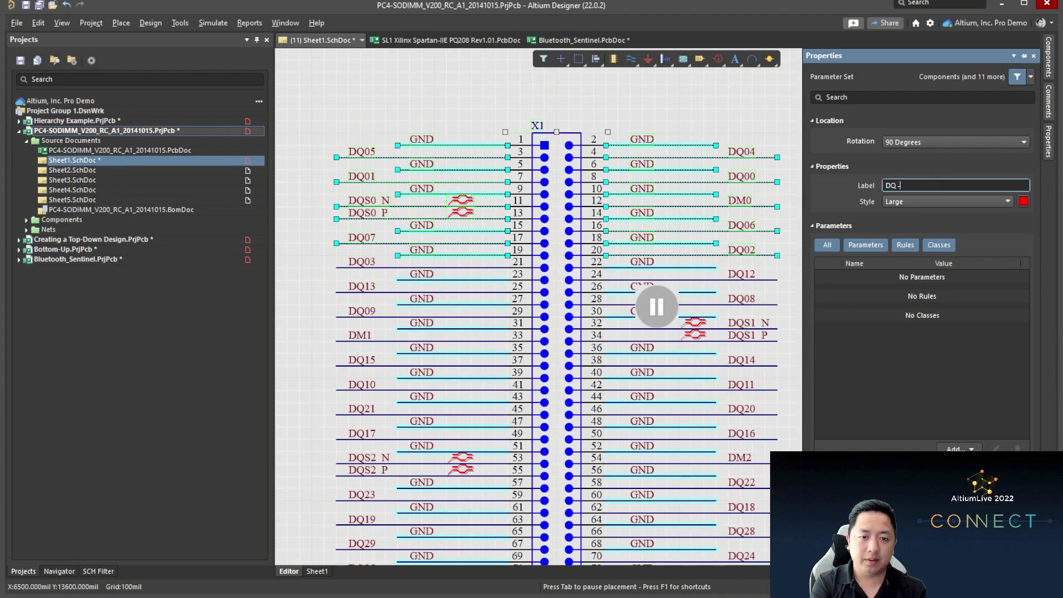
pyautogui.write(' First Batch')
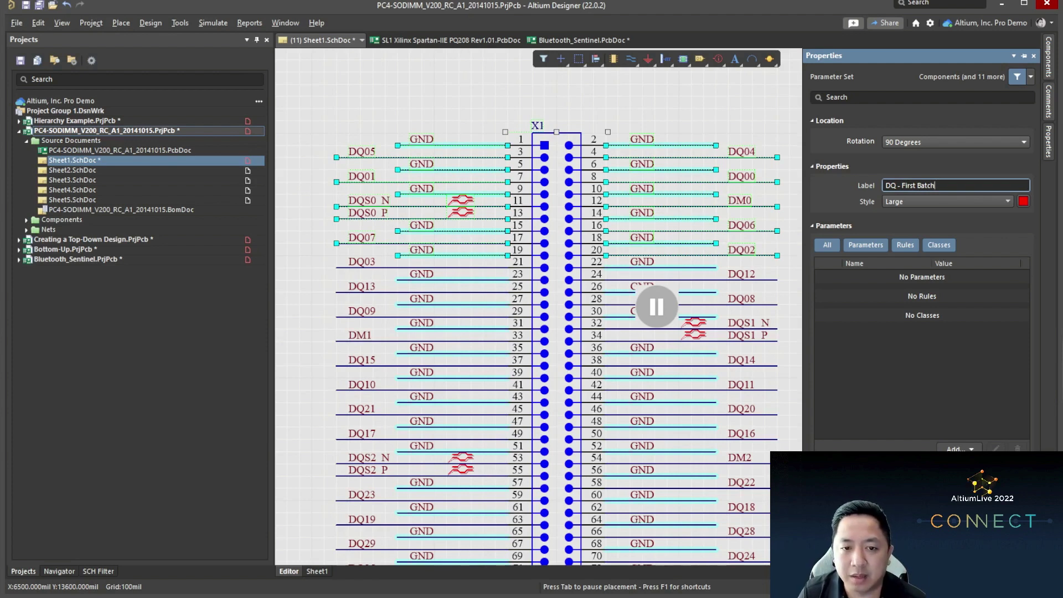
pyautogui.press('Return')
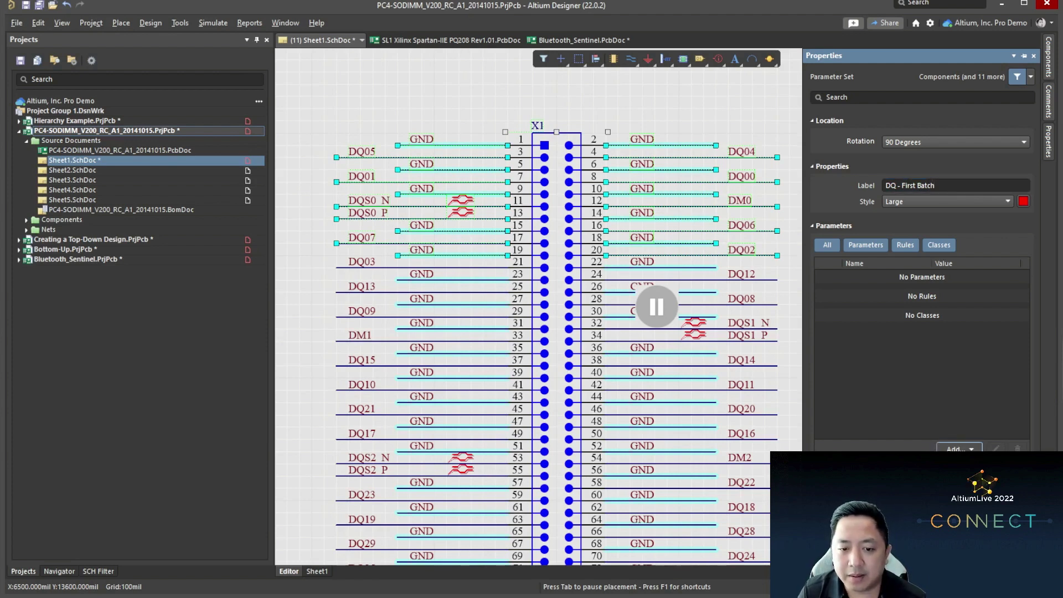
# Step: Add a net class named "DQ 1" to the directive and resume its placement
pyautogui.click(958, 465)
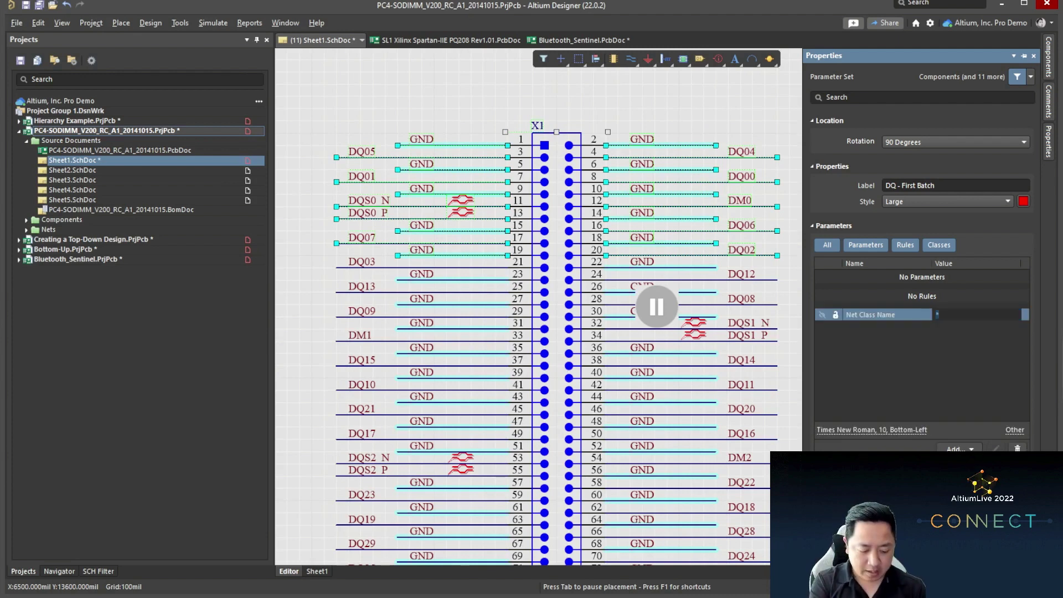
pyautogui.write('DQ 1')
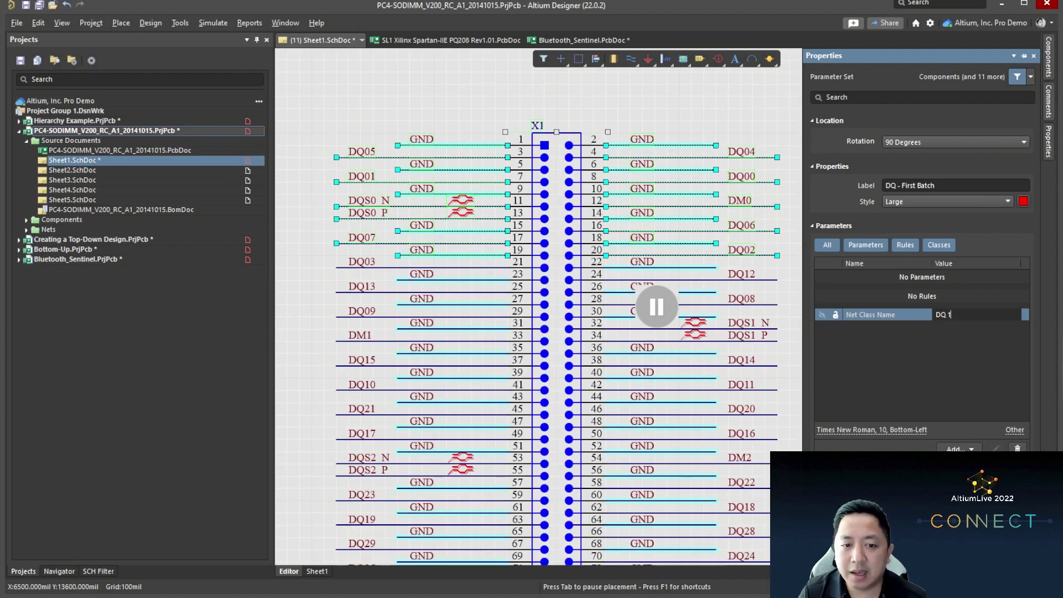
pyautogui.click(656, 307)
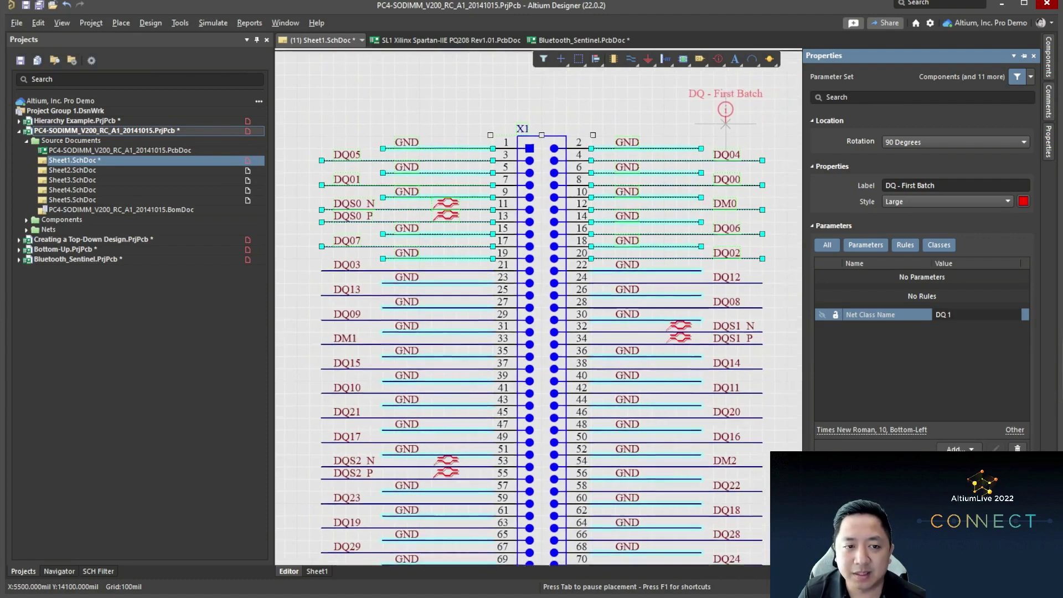
# Step: Attach DQ - First Batch directives to the ends of the DQ04, DQ00, DM0, DQ06 and DQ02 net wires
pyautogui.moveTo(725, 124); pyautogui.dragTo(662, 128, button='right')
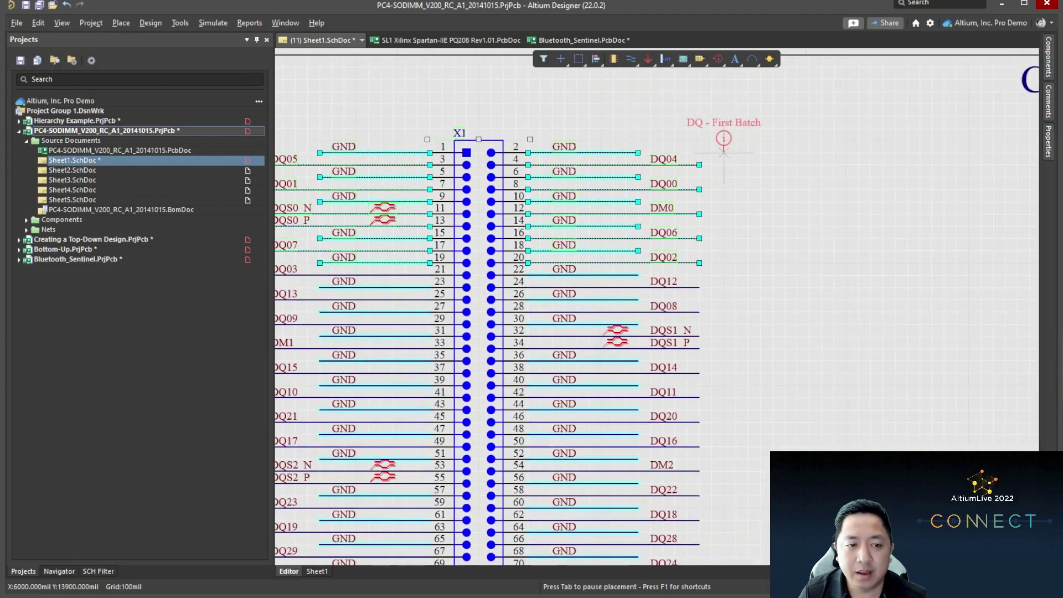
pyautogui.moveTo(724, 153); pyautogui.dragTo(819, 152, button='right')
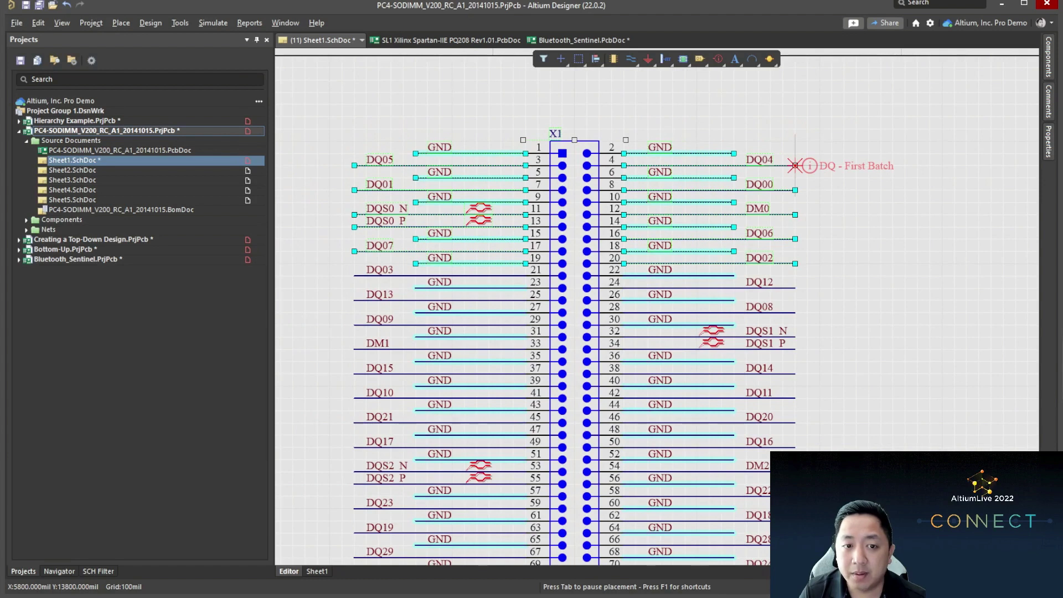
pyautogui.click(795, 165)
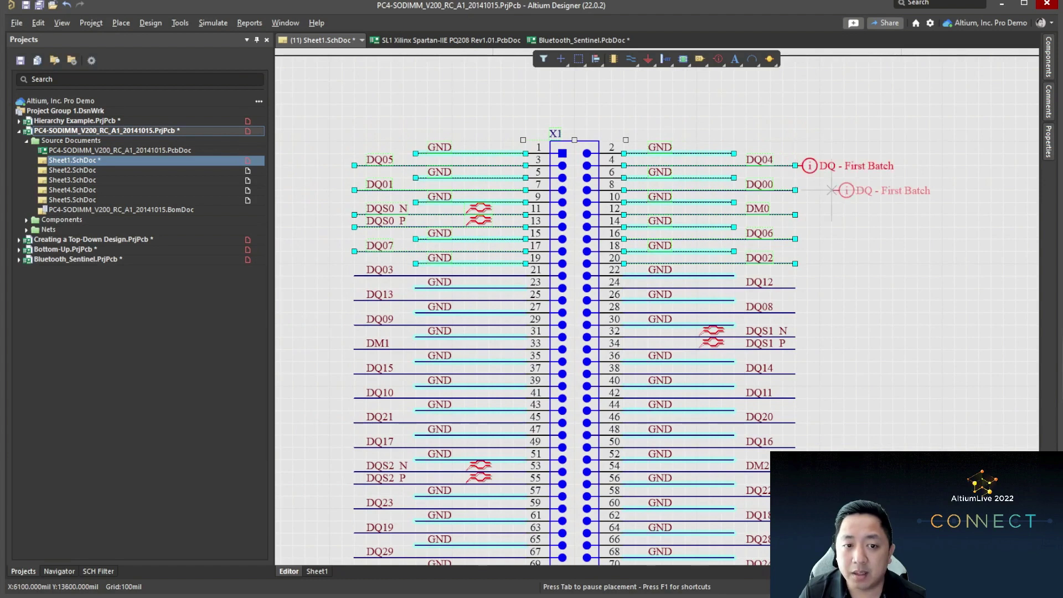
pyautogui.click(795, 190)
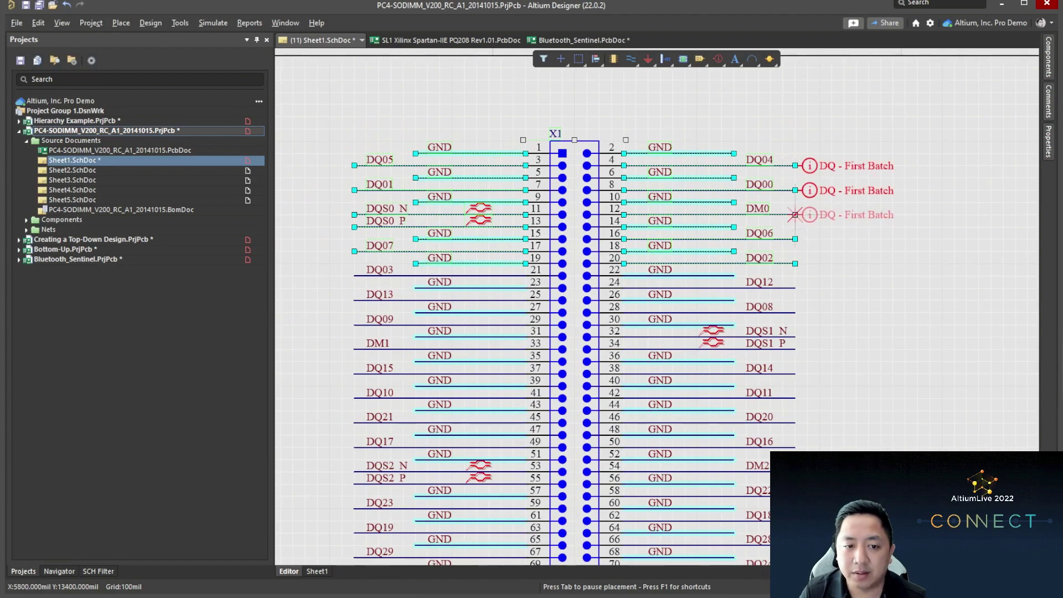
pyautogui.click(795, 215)
pyautogui.click(795, 238)
pyautogui.click(795, 262)
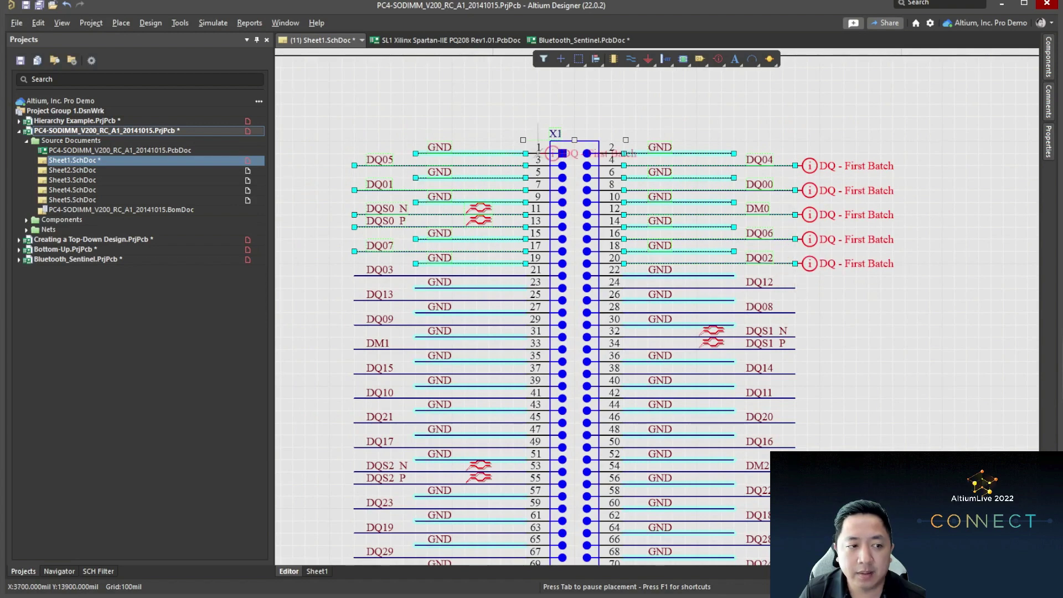
# Step: Try flipped DQ - First Batch directives on the odd-pin nets starting with DQ05 and DQ01, and delete them again
pyautogui.moveTo(408, 127); pyautogui.dragTo(692, 137, button='right')
pyautogui.press('space')
pyautogui.press('space')
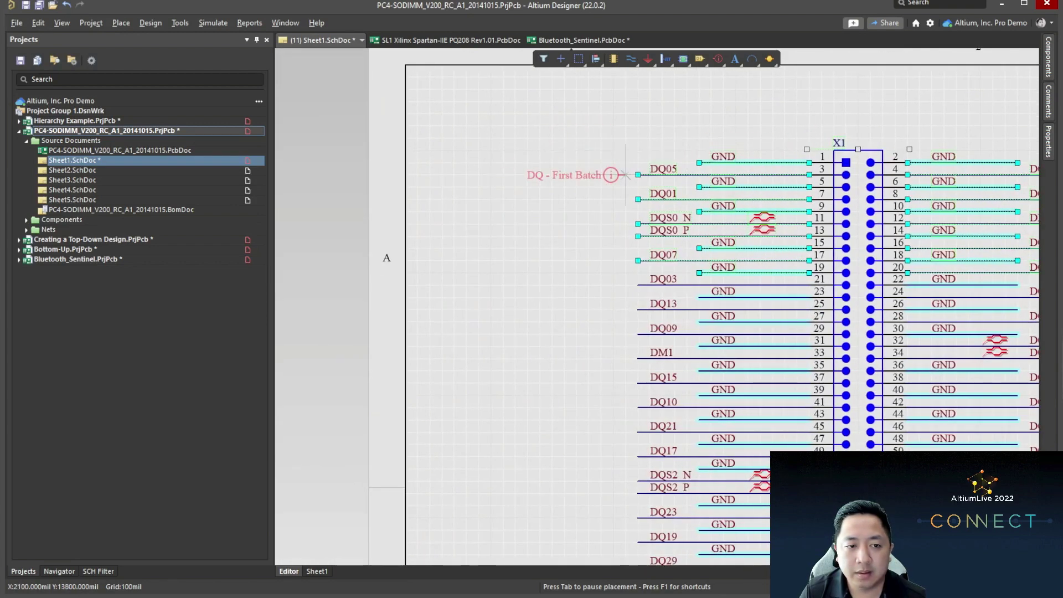
pyautogui.click(637, 174)
pyautogui.click(638, 200)
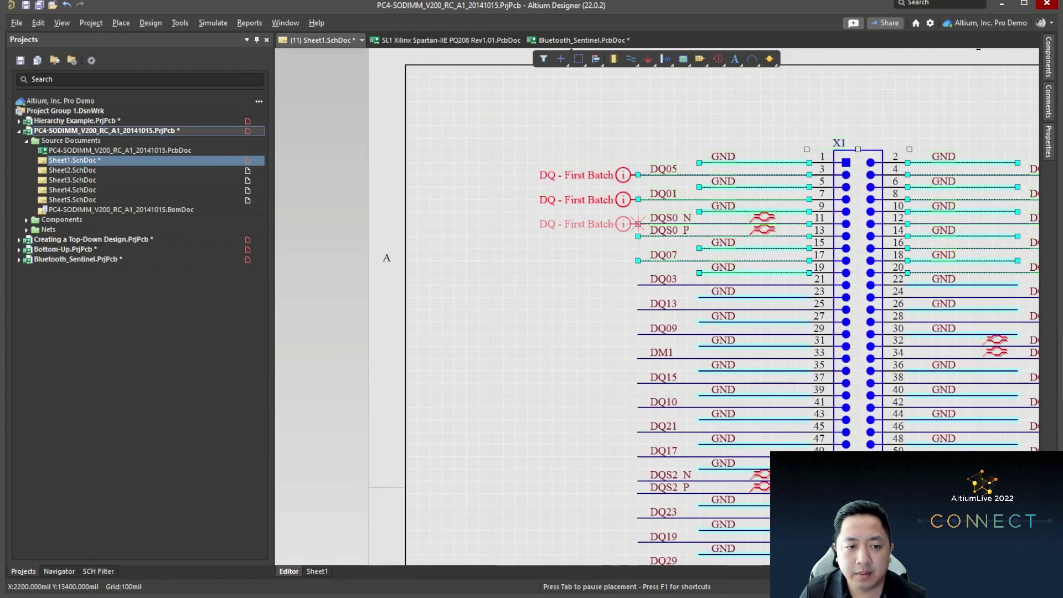
pyautogui.rightClick(588, 175)
pyautogui.click(515, 138)
pyautogui.moveTo(502, 127); pyautogui.dragTo(643, 241)
pyautogui.press('Delete')
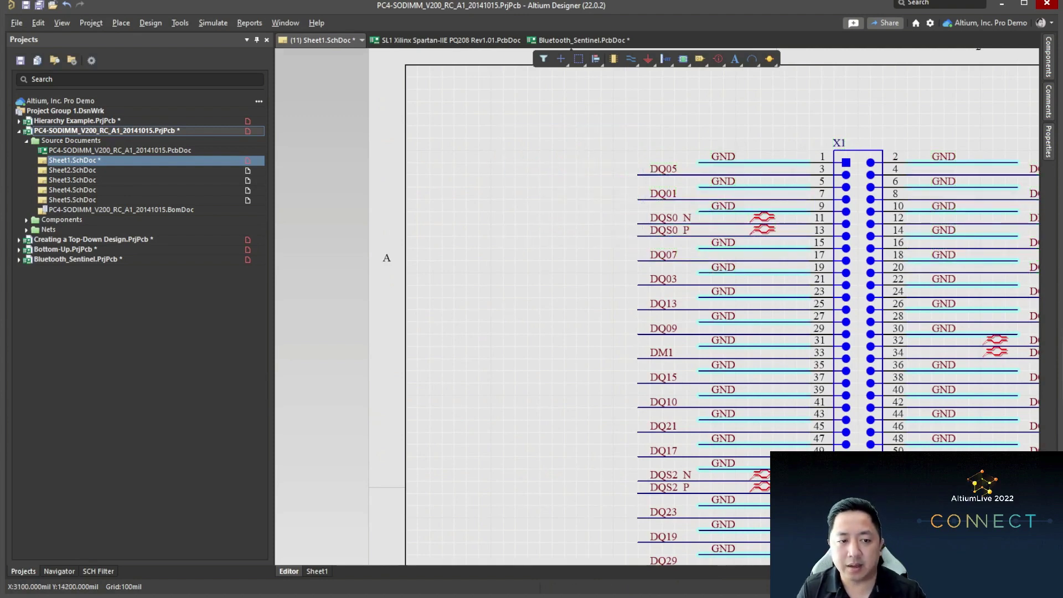
# Step: Generate the engineering change order that updates the PC4-SODIMM PCB document from the schematic and select its DQ 1 entry
pyautogui.moveTo(886, 211); pyautogui.dragTo(645, 208, button='right')
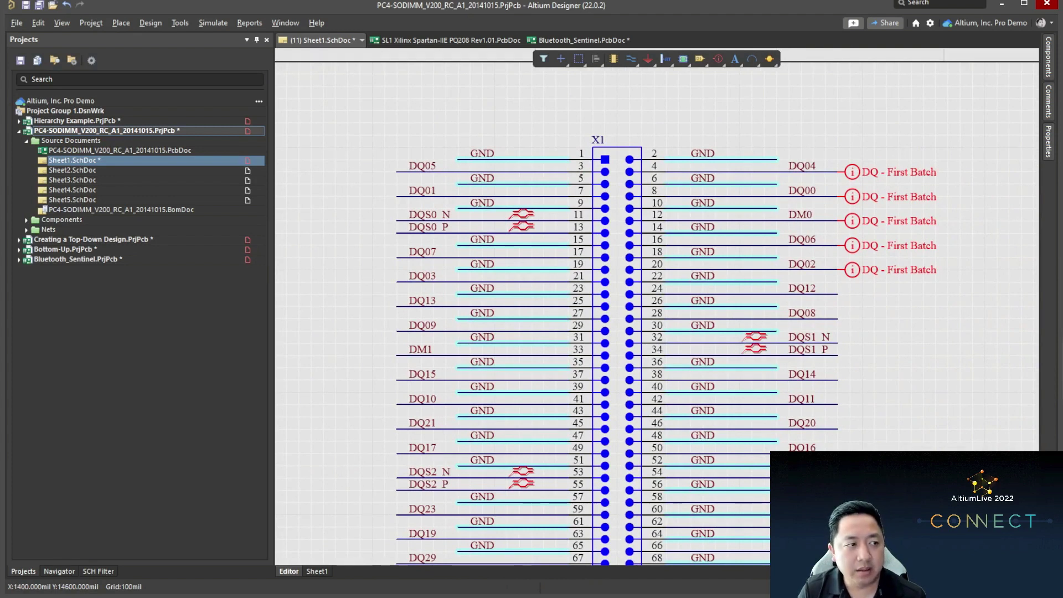
pyautogui.click(150, 22)
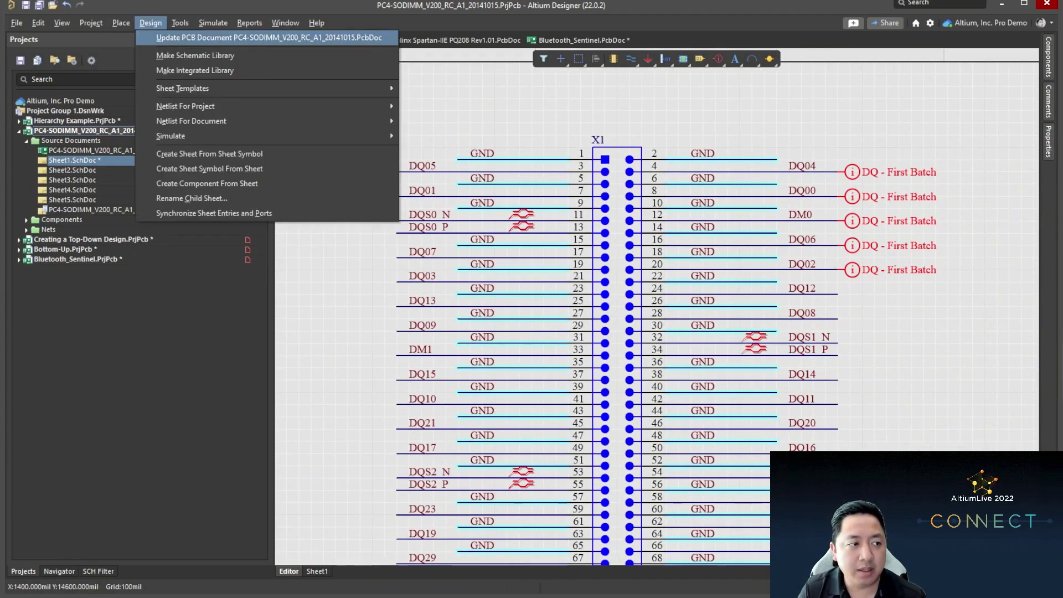
pyautogui.press('Escape')
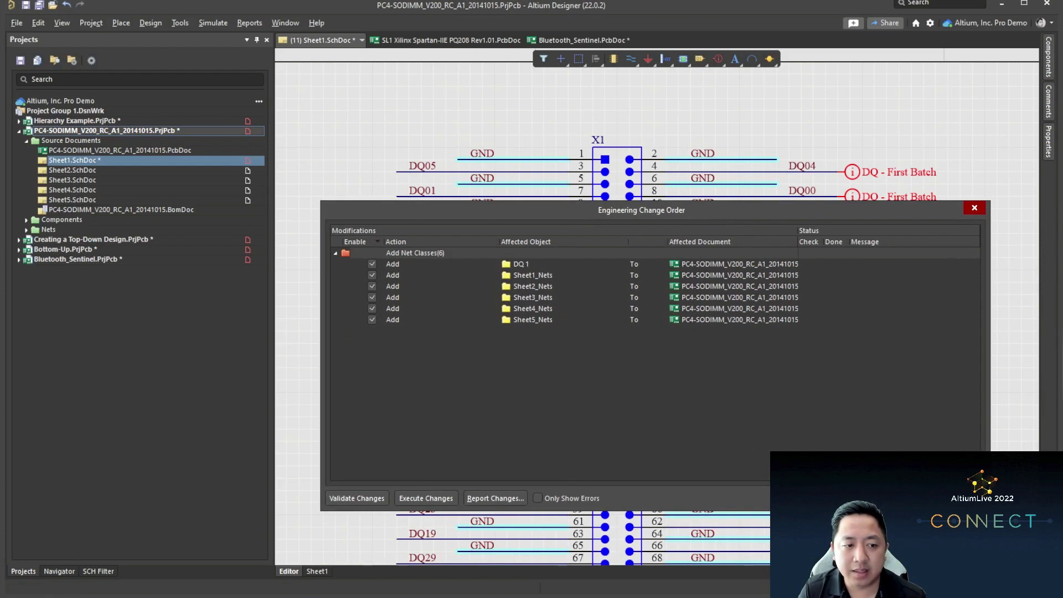
pyautogui.click(520, 264)
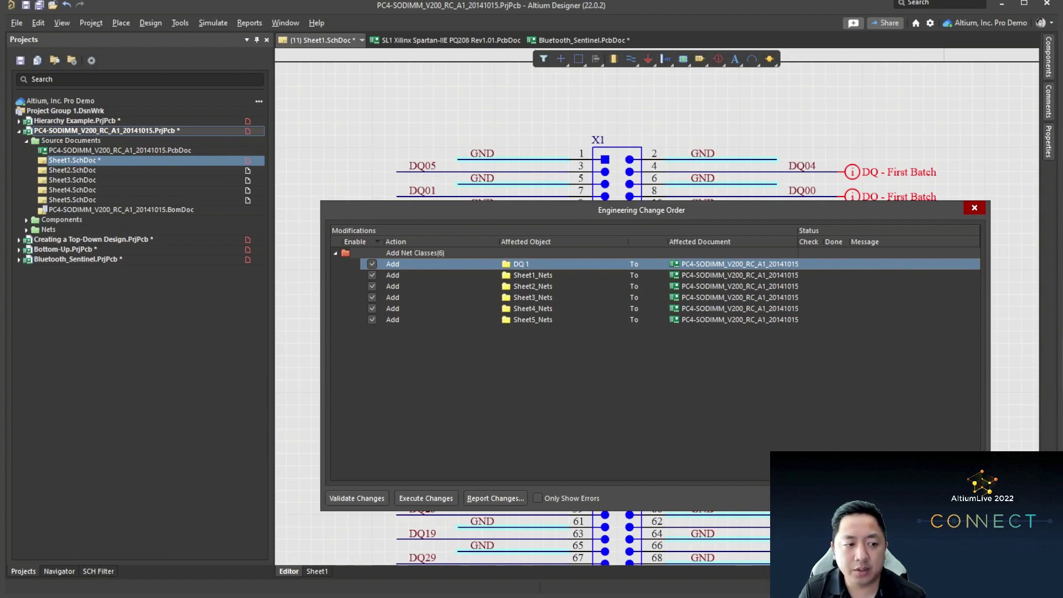
# Step: Exclude Sheet1_Nets through Sheet5_Nets from the change order, execute it for the DQ 1 net class only, and close it
pyautogui.click(372, 275)
pyautogui.click(372, 286)
pyautogui.click(372, 297)
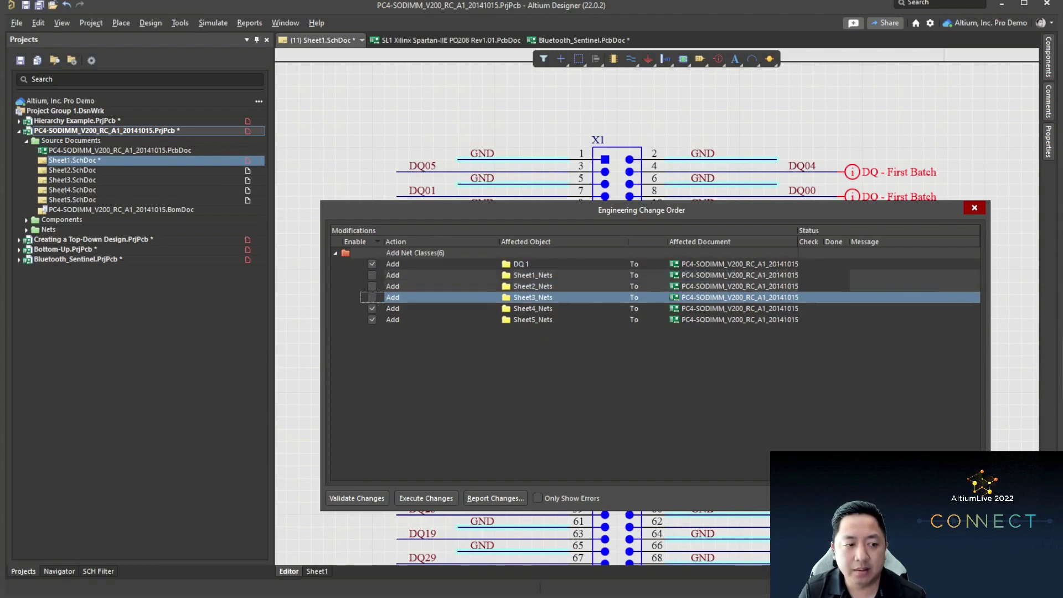
pyautogui.click(372, 308)
pyautogui.click(372, 320)
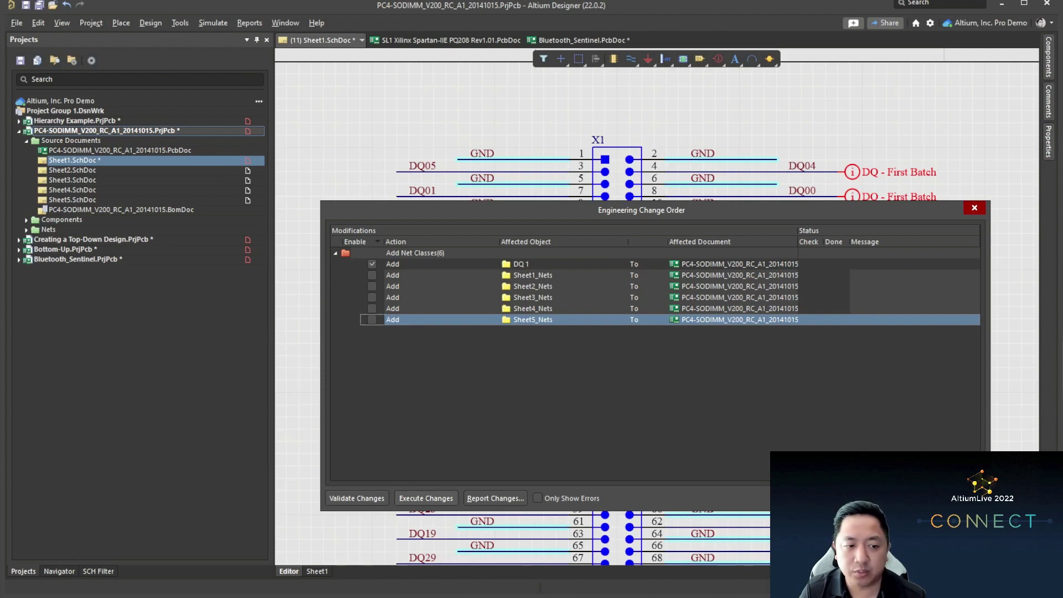
pyautogui.click(425, 498)
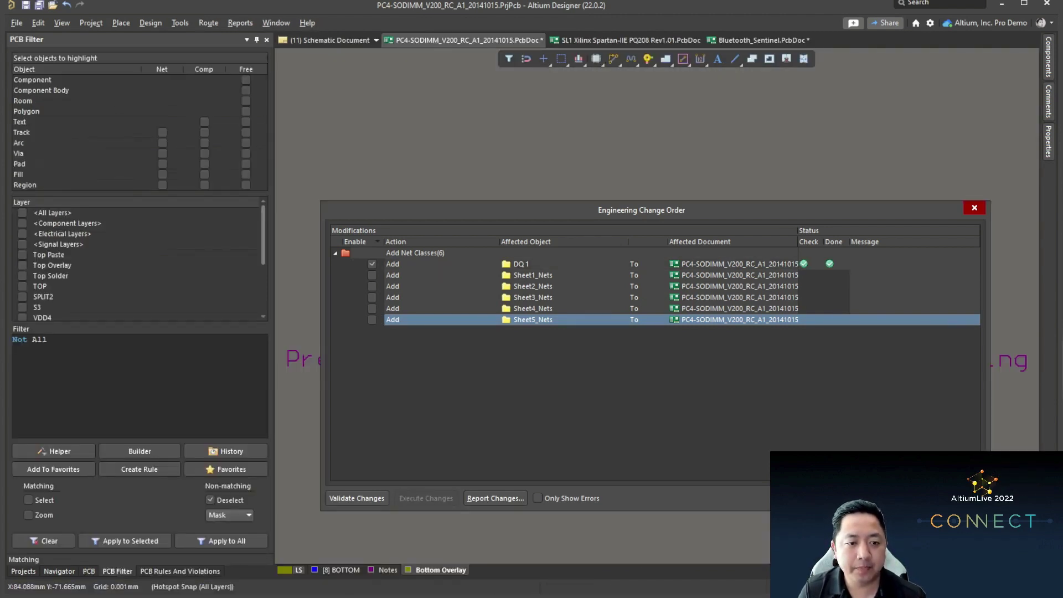
pyautogui.click(974, 208)
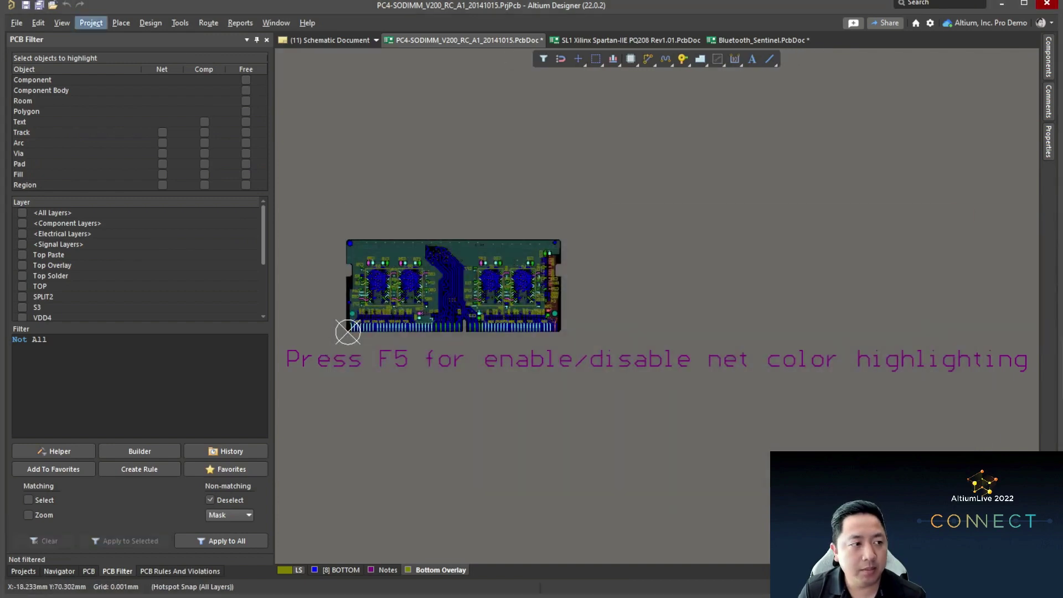
# Step: Examine the member nets of the DQ 1 net class in the PCB's Object Class Explorer, and return to the Sheet1 schematic
pyautogui.click(151, 23)
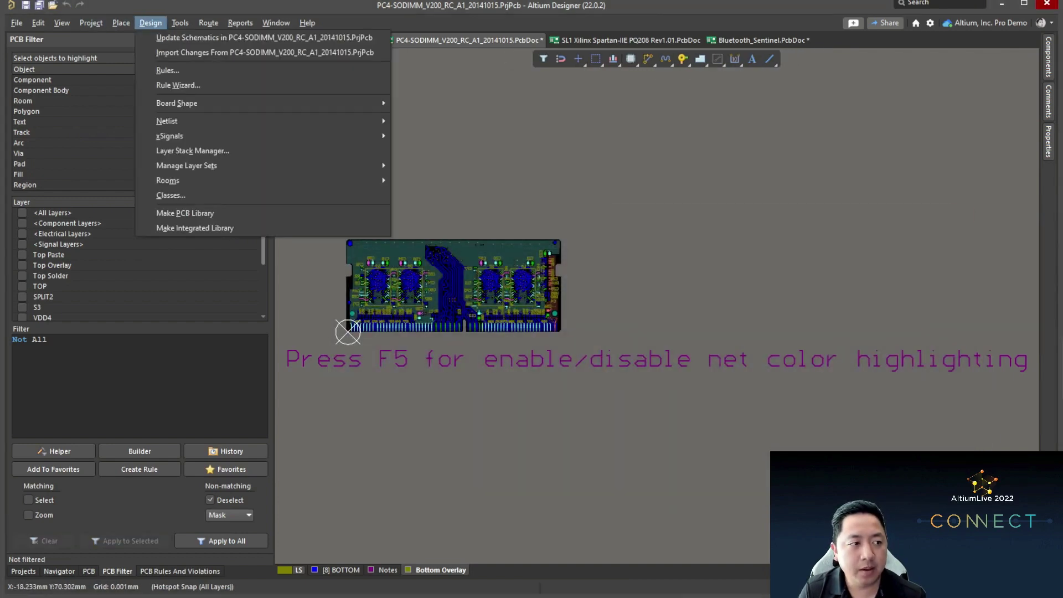
pyautogui.click(172, 196)
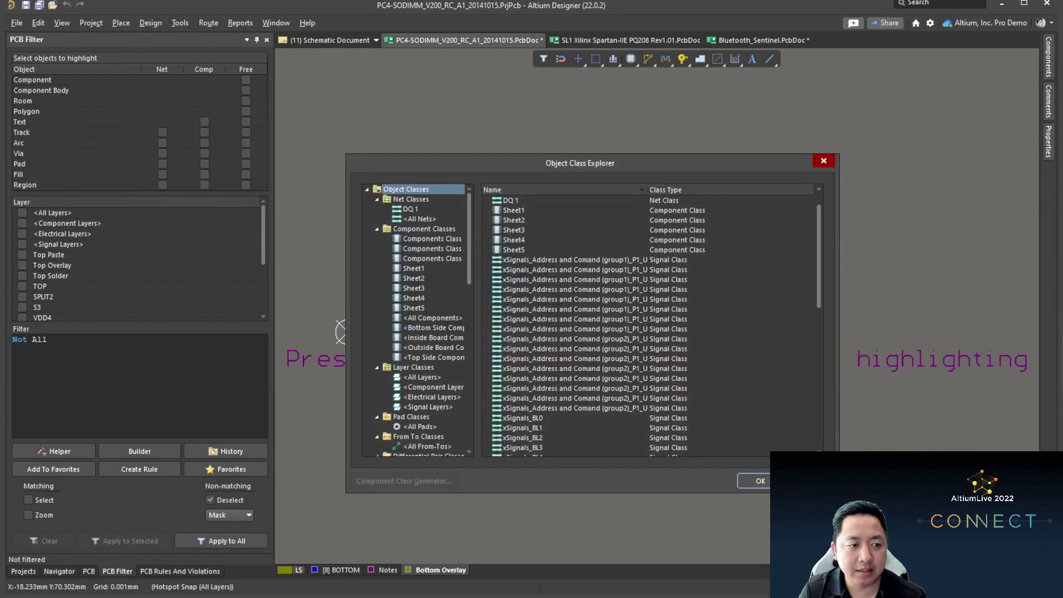
pyautogui.click(410, 208)
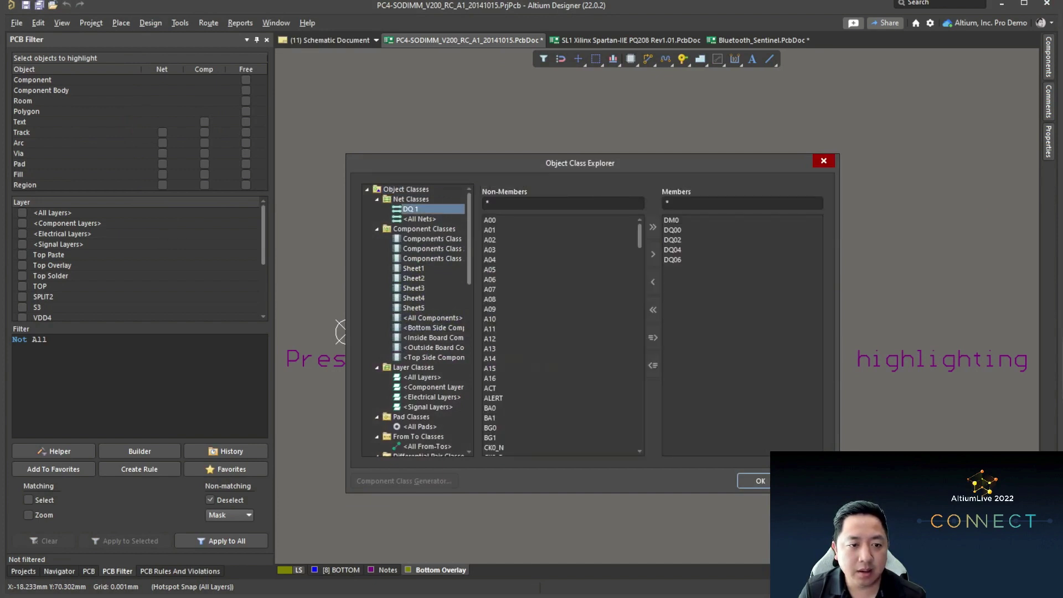
pyautogui.click(670, 220)
pyautogui.click(672, 230)
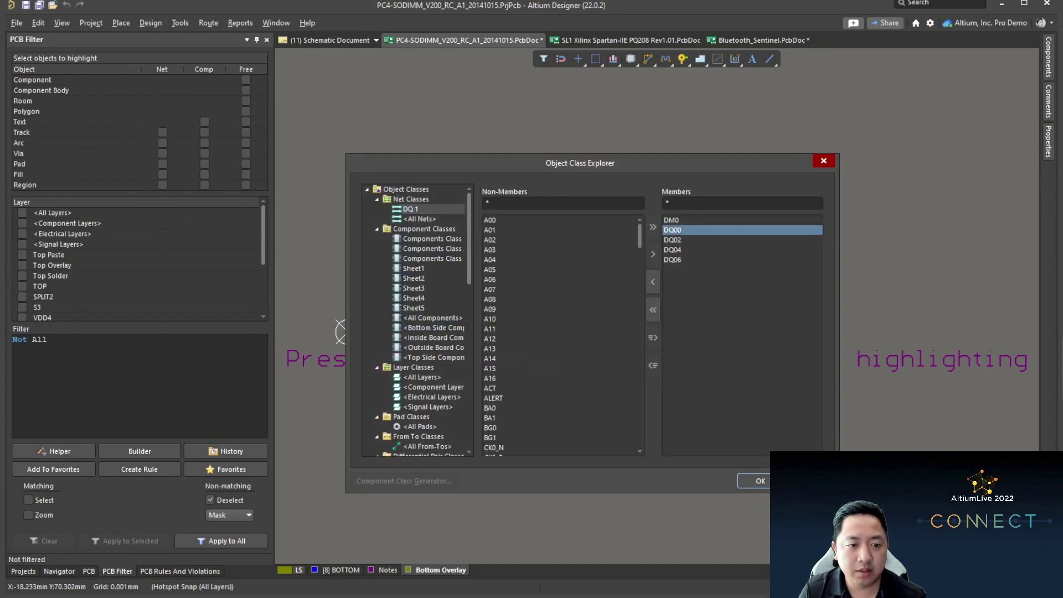
pyautogui.click(672, 240)
pyautogui.click(672, 250)
pyautogui.click(672, 260)
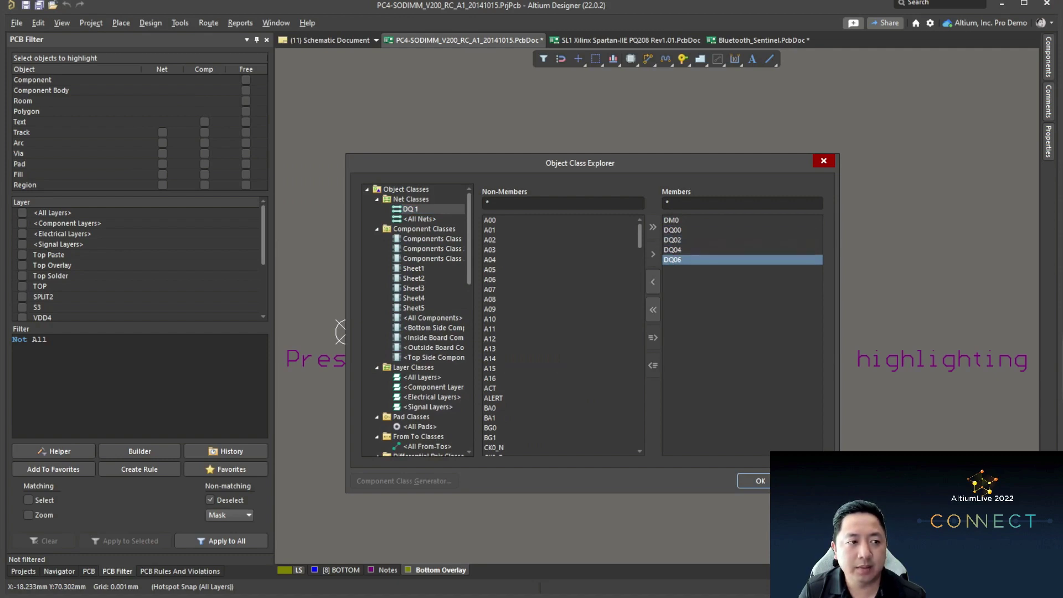
pyautogui.press('Escape')
pyautogui.click(326, 40)
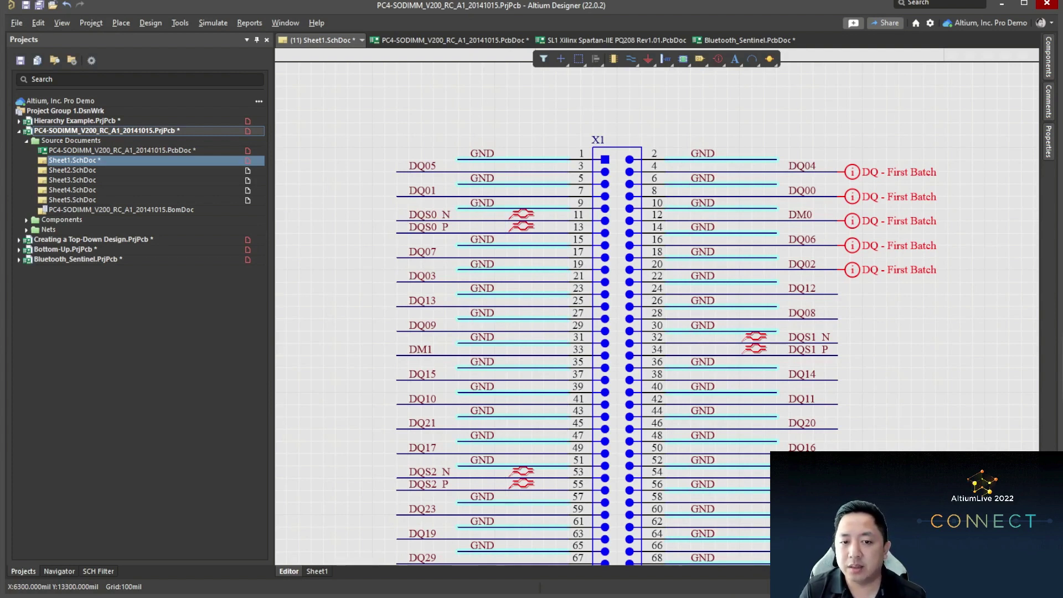
# Step: Place a blanket directive of about 600 by 1200 mil over the odd-pin net labels from DQ05 down to DQ03
pyautogui.moveTo(902, 245); pyautogui.dragTo(950, 241, button='right')
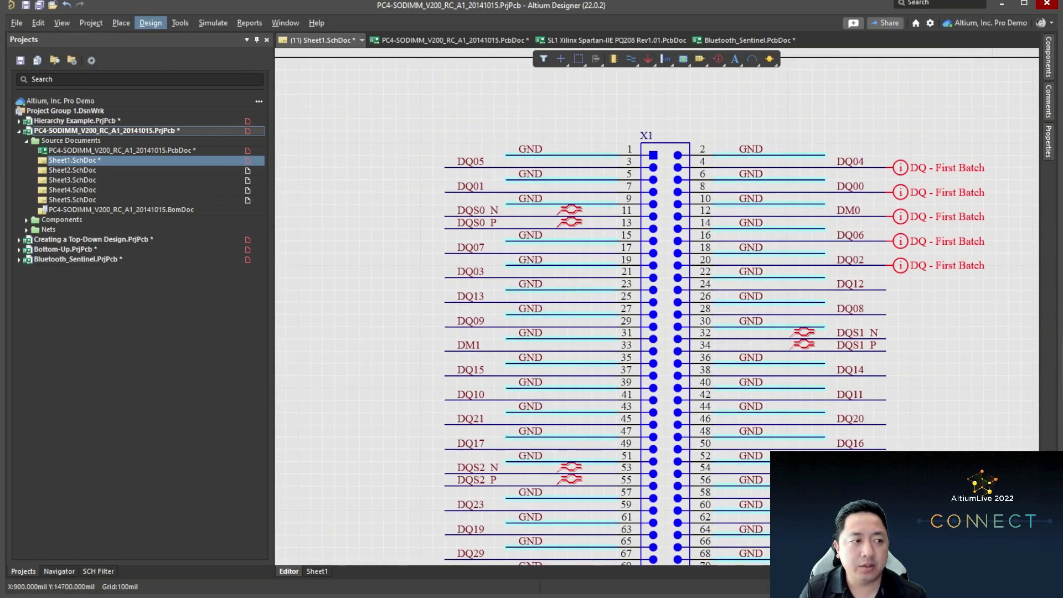
pyautogui.click(121, 23)
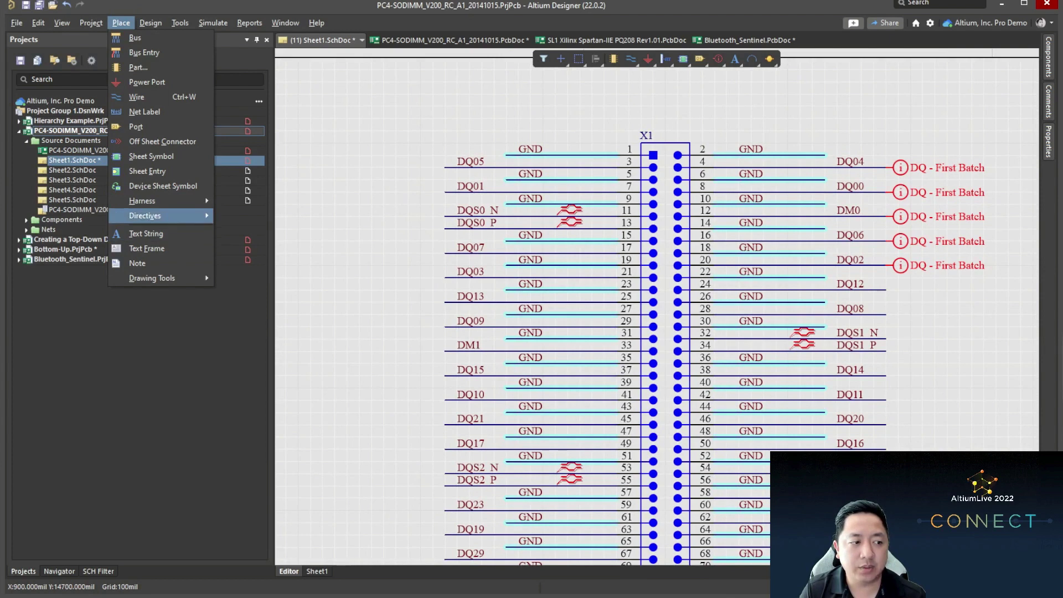
pyautogui.moveTo(145, 216)
pyautogui.click(244, 260)
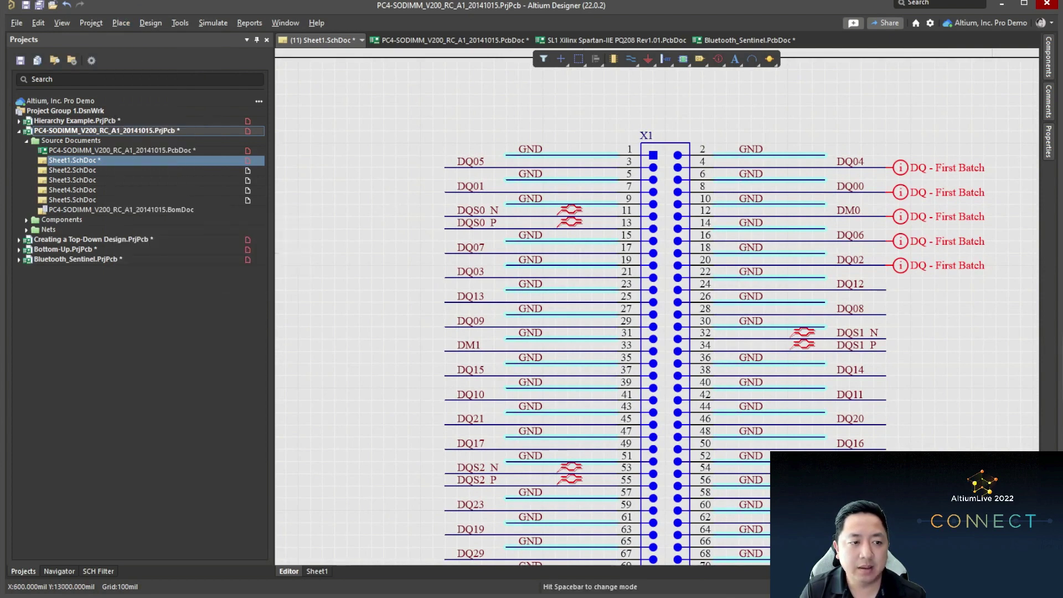
pyautogui.click(432, 143)
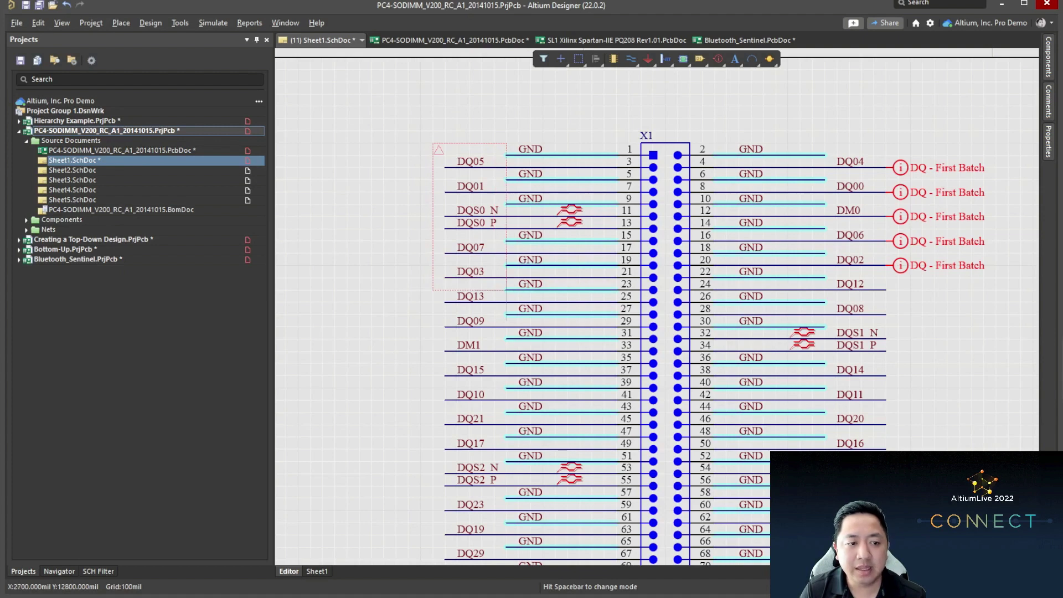
pyautogui.click(506, 290)
pyautogui.rightClick(457, 118)
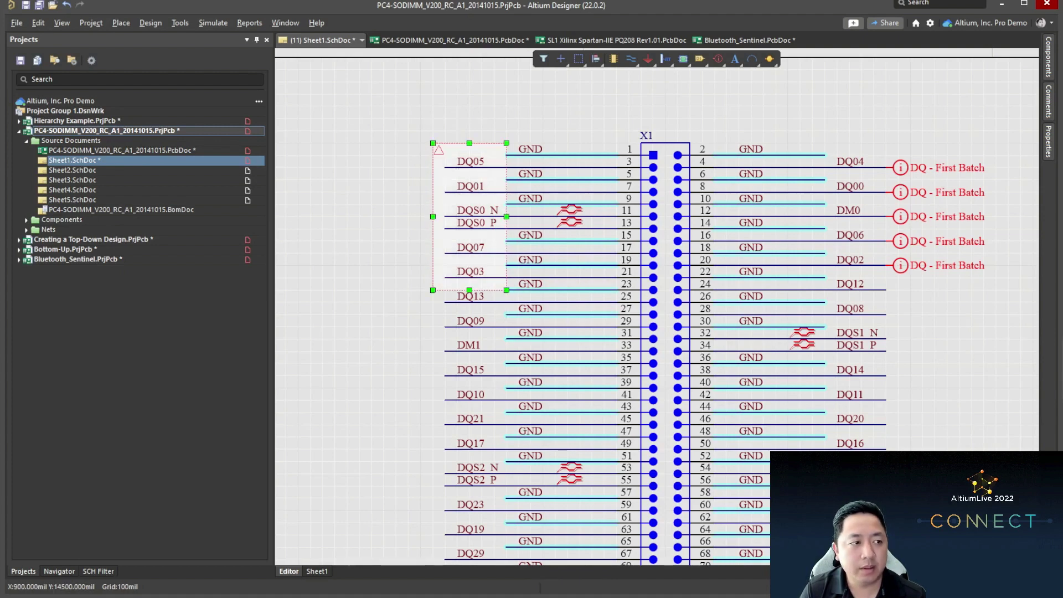
# Step: Paste a copy of the DQ - First Batch parameter set, rotated upright, onto the blanket's upper-left corner
pyautogui.click(121, 22)
pyautogui.click(951, 149)
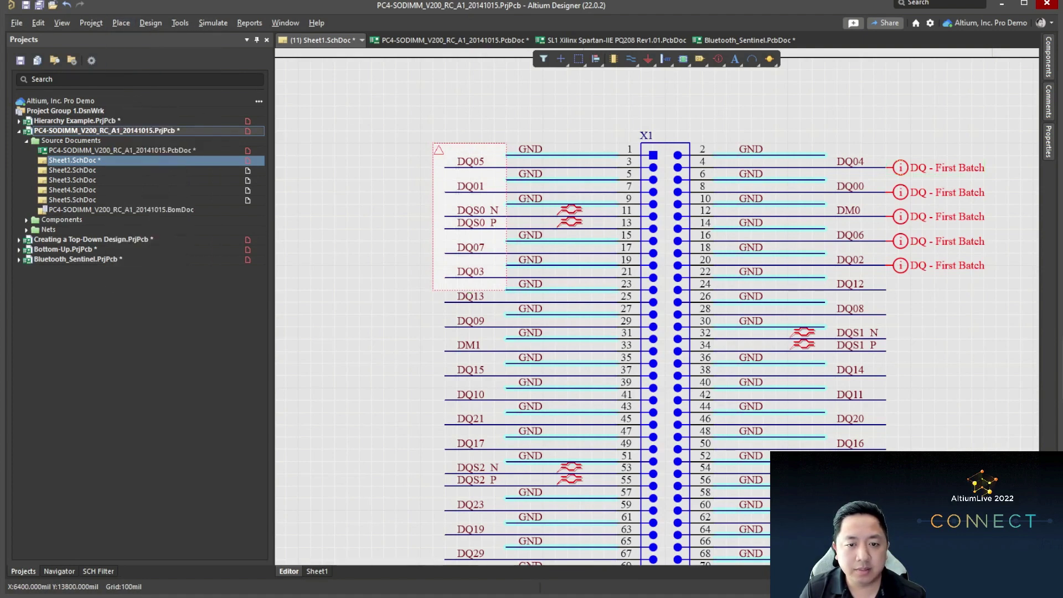
pyautogui.hotkey('ctrl', 'v')
pyautogui.press('space')
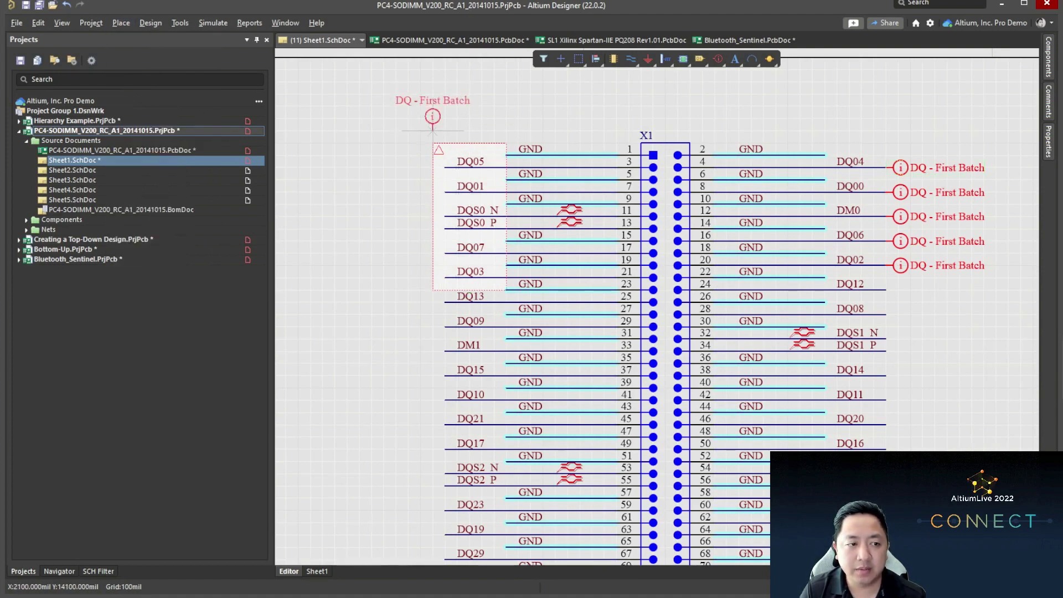
pyautogui.click(433, 142)
pyautogui.moveTo(482, 106); pyautogui.dragTo(491, 106, button='right')
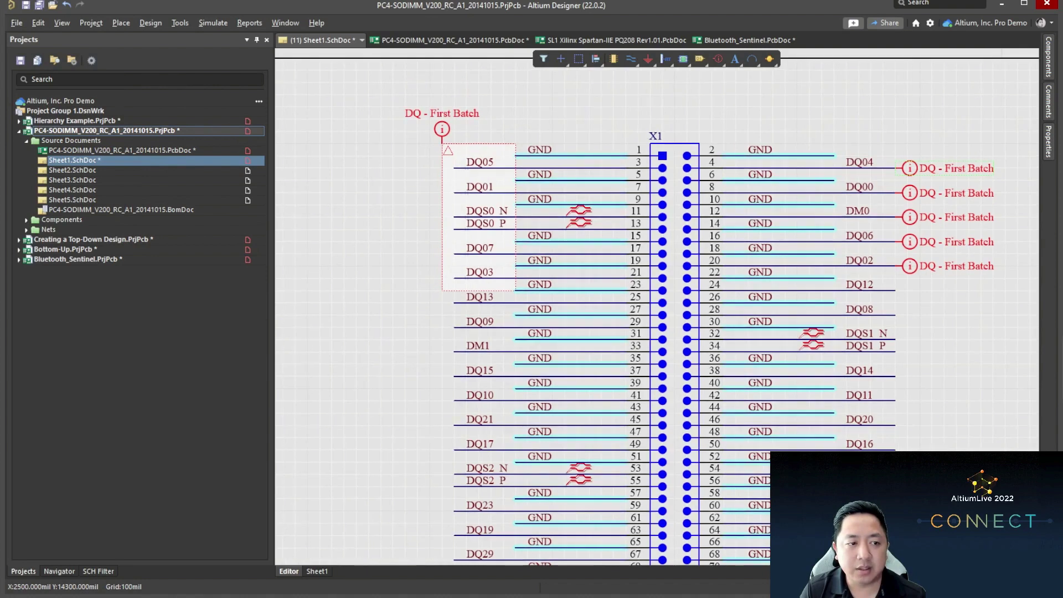
# Step: Collapse the blanket beside connector X1 and expand it again
pyautogui.keyDown('ctrl'); pyautogui.scroll(1, 442, 137); pyautogui.keyUp('ctrl')
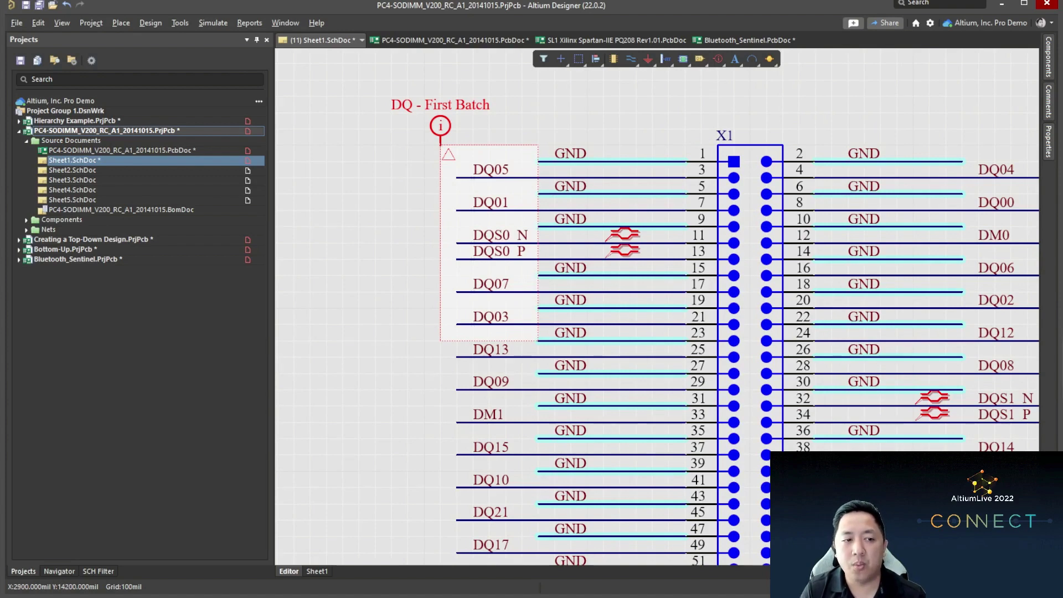
pyautogui.moveTo(657, 327); pyautogui.dragTo(619, 315, button='right')
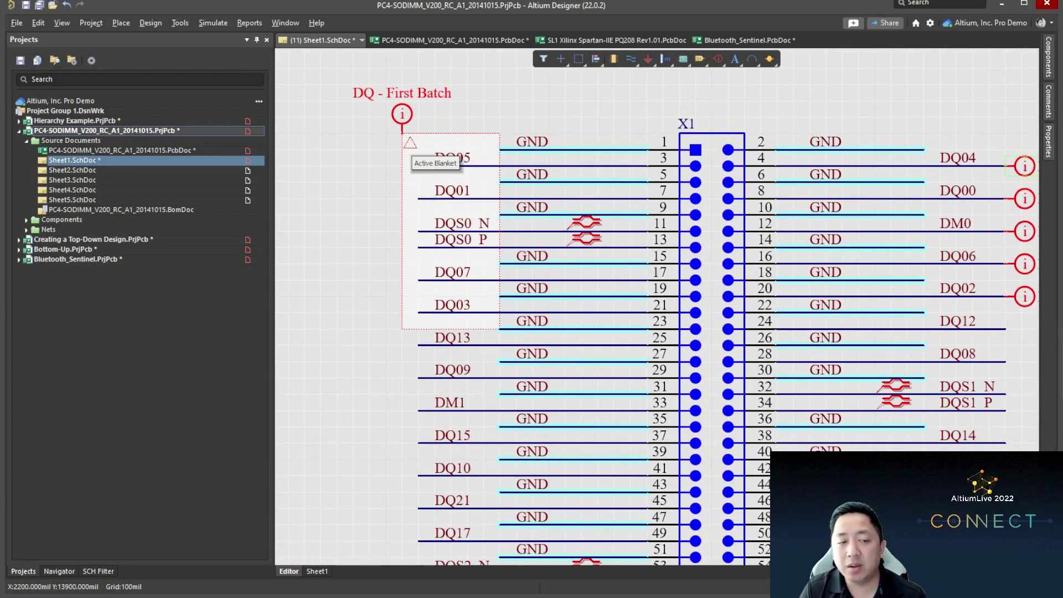
pyautogui.click(410, 143)
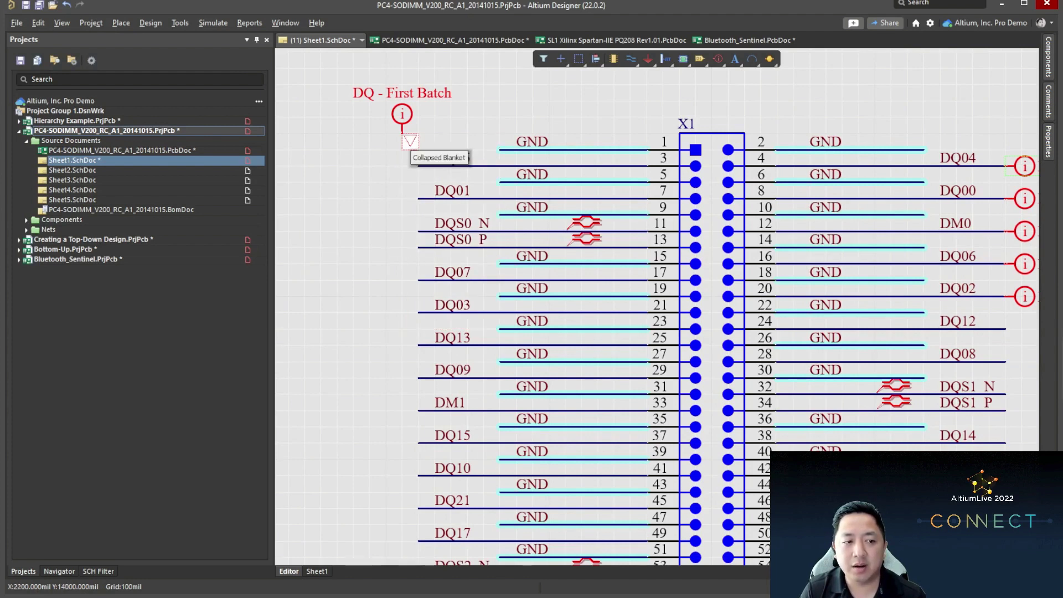
pyautogui.click(410, 143)
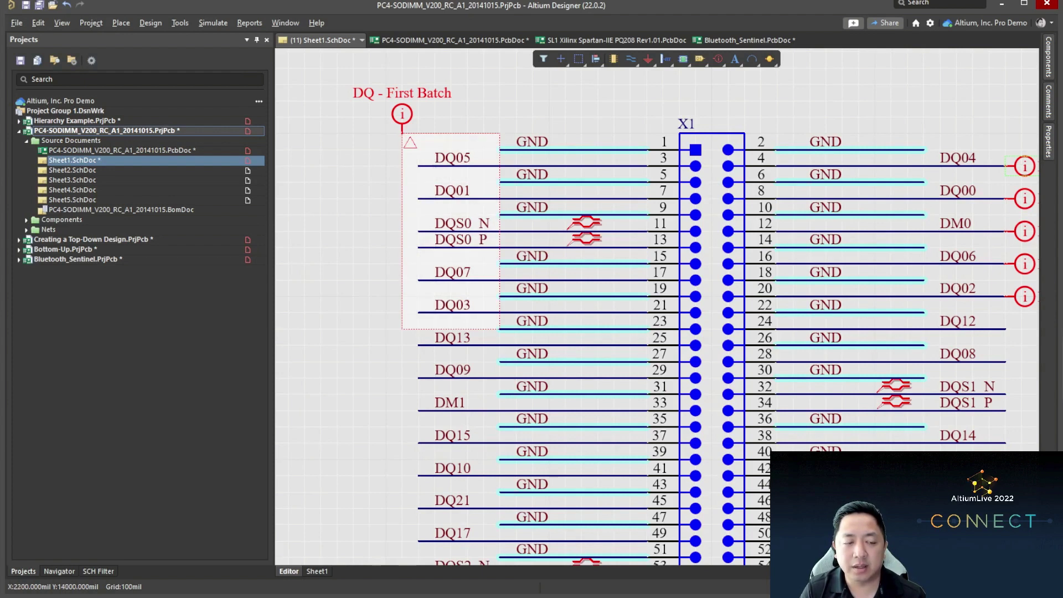
# Step: Generate the engineering change order that updates the PC4-SODIMM PCB document from the schematic and disable all its changes
pyautogui.click(150, 23)
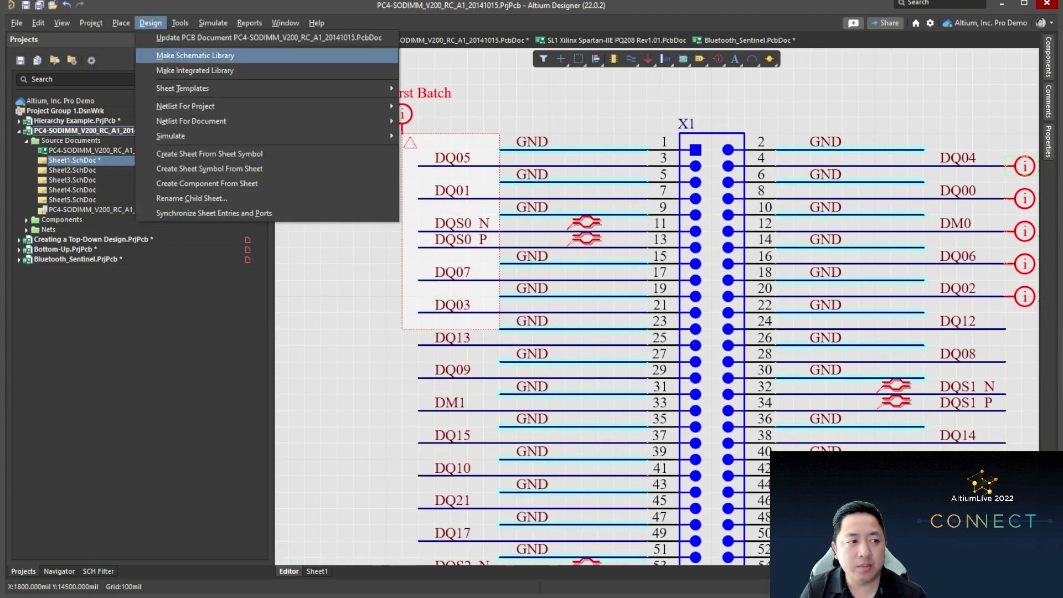
pyautogui.click(222, 37)
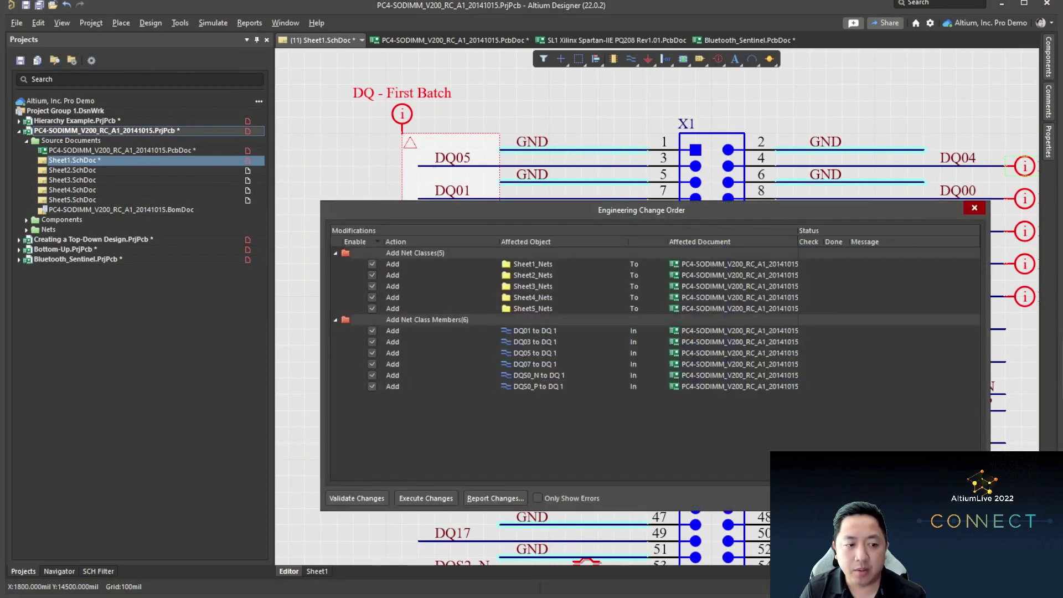
pyautogui.moveTo(533, 208); pyautogui.dragTo(648, 325)
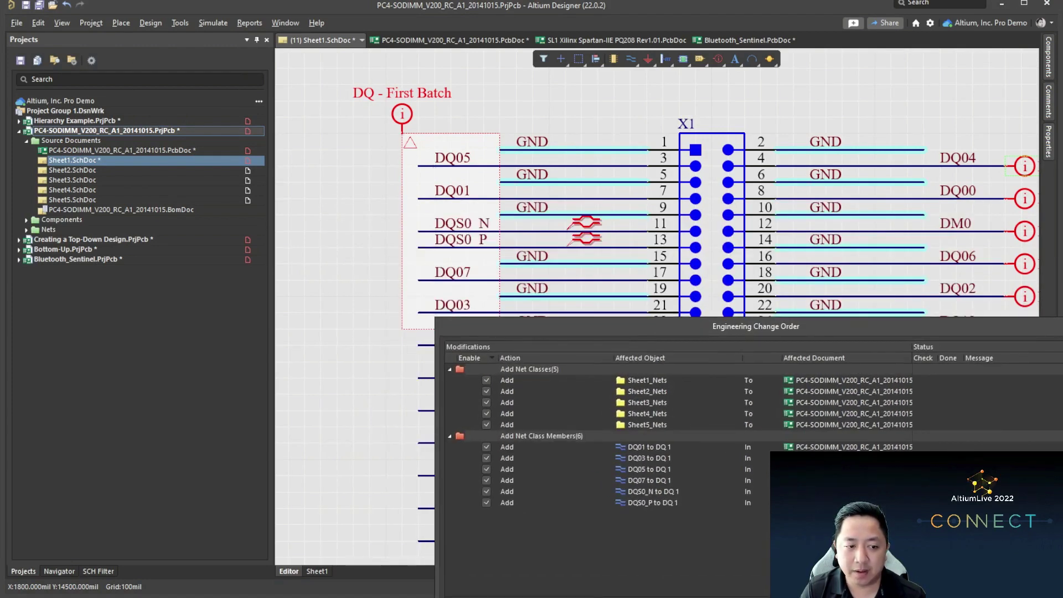
pyautogui.click(486, 380)
pyautogui.keyDown('shift'); pyautogui.click(487, 424); pyautogui.keyUp('shift')
pyautogui.rightClick(487, 424)
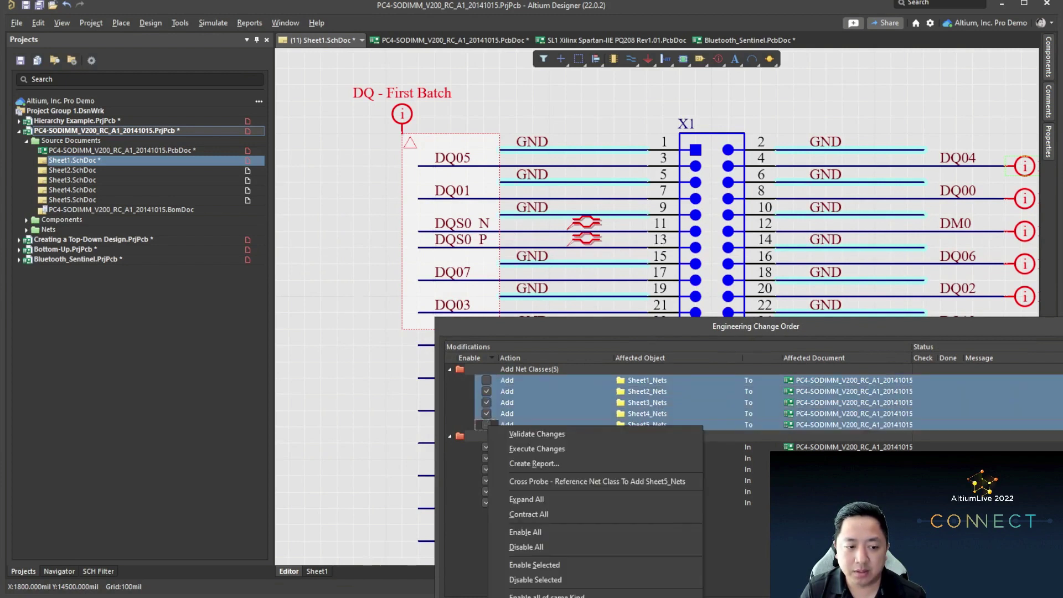
pyautogui.click(525, 546)
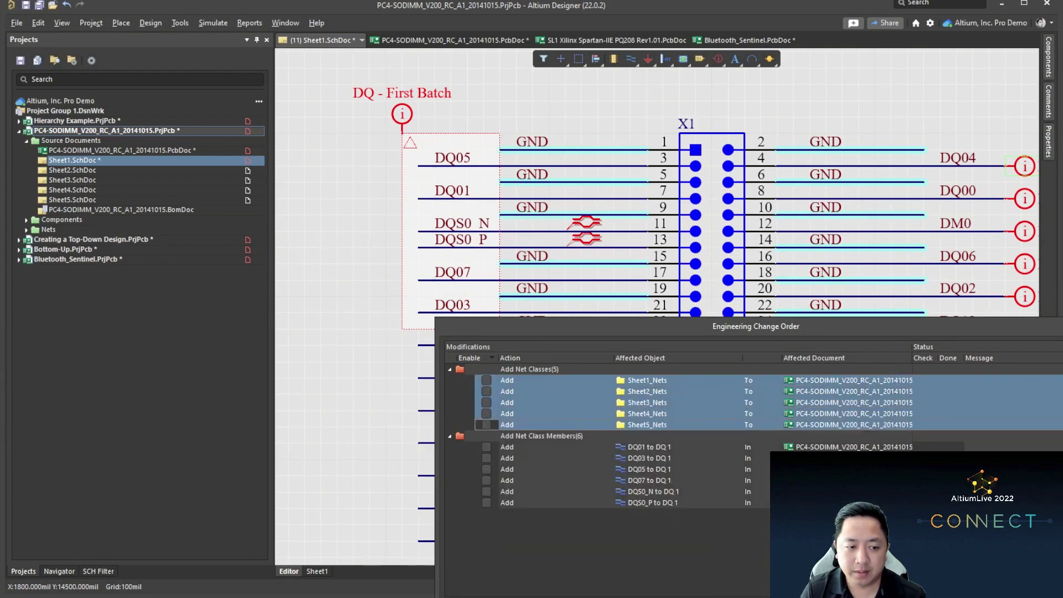
# Step: Enable the additions of DQ01, DQ03, DQ05, DQ07, DQS0_N and DQS0_P to DQ 1, execute them and close the change order
pyautogui.click(486, 447)
pyautogui.click(486, 458)
pyautogui.click(486, 469)
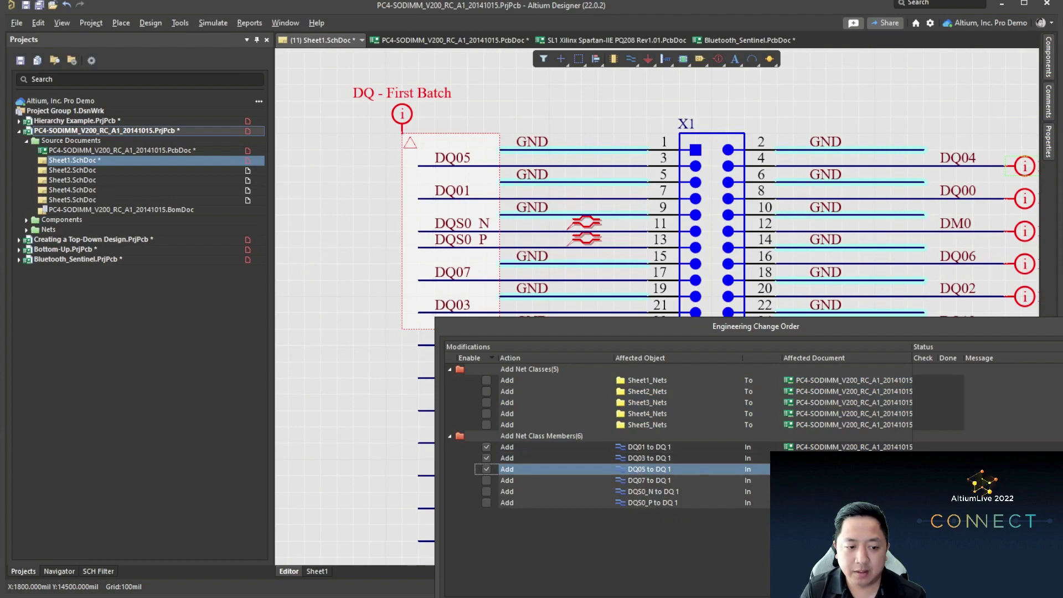
pyautogui.click(486, 479)
pyautogui.click(486, 491)
pyautogui.click(486, 502)
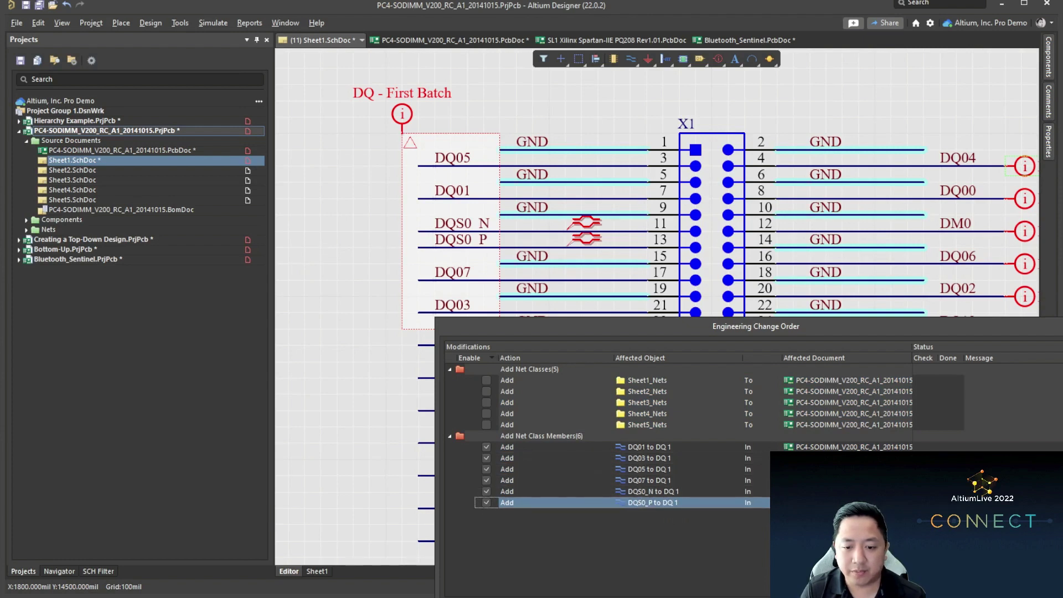
pyautogui.hotkey('alt', 'e')
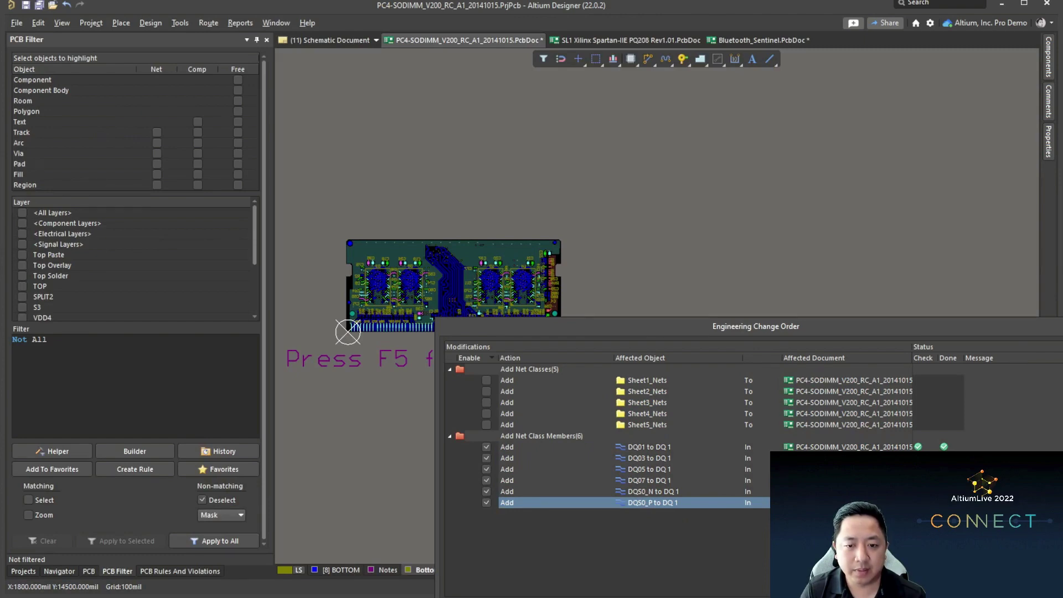
pyautogui.press('Escape')
# Step: Check the DQ 1 net class members in the PCB's Object Class Explorer, including DQ07, DQS0_N and DQS0_P, and return to the Sheet1 schematic
pyautogui.click(150, 23)
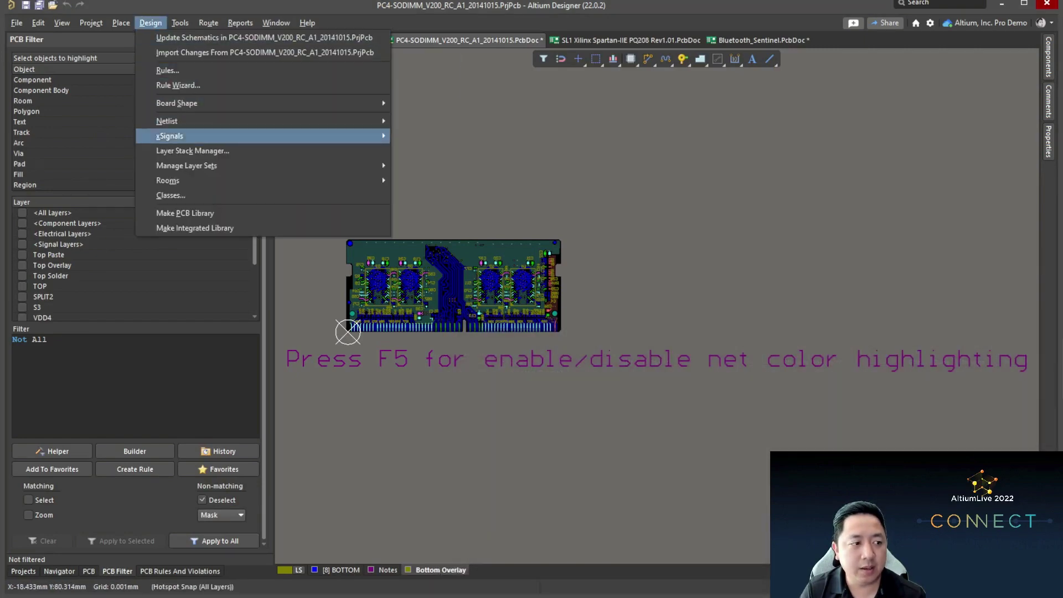
pyautogui.click(170, 195)
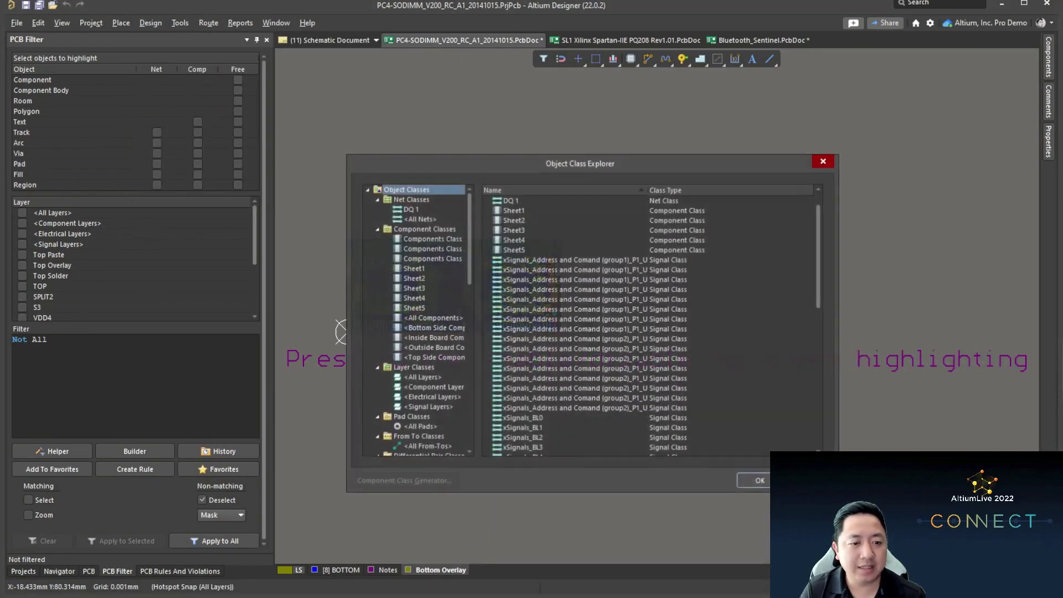
pyautogui.moveTo(633, 166); pyautogui.dragTo(592, 151)
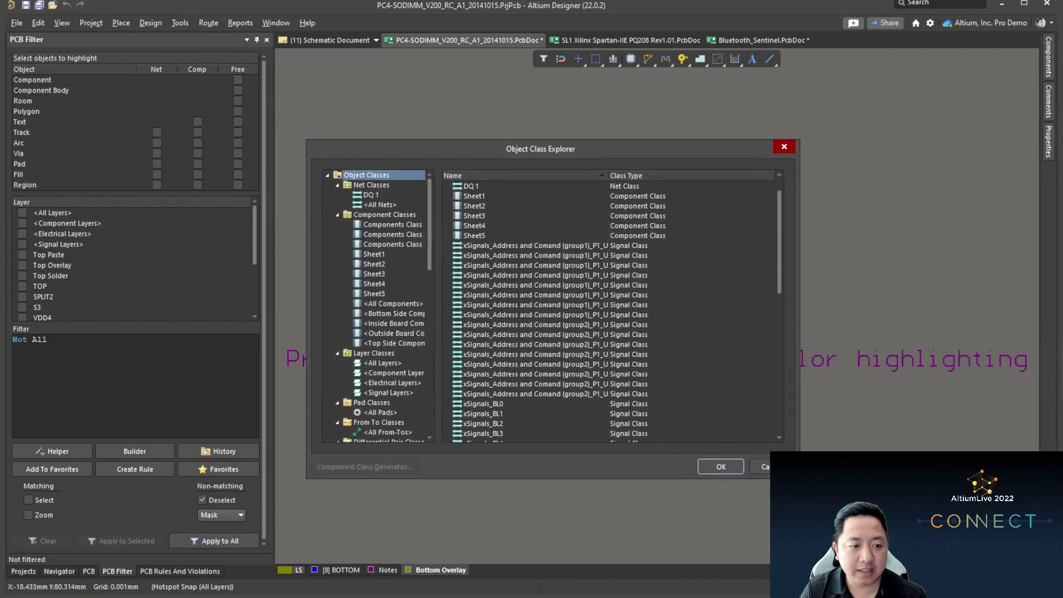
pyautogui.click(371, 195)
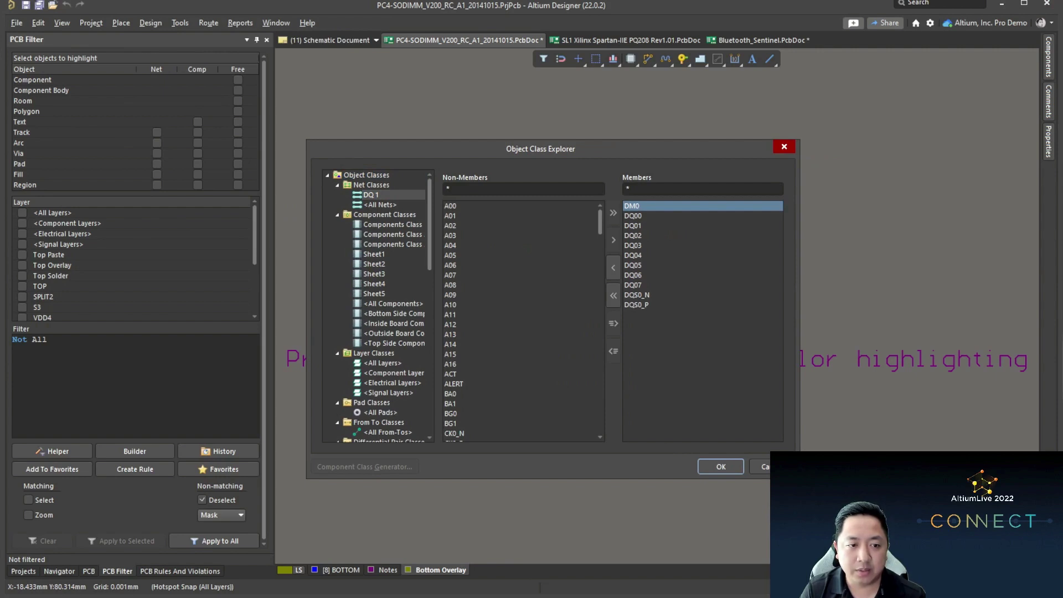
pyautogui.click(632, 285)
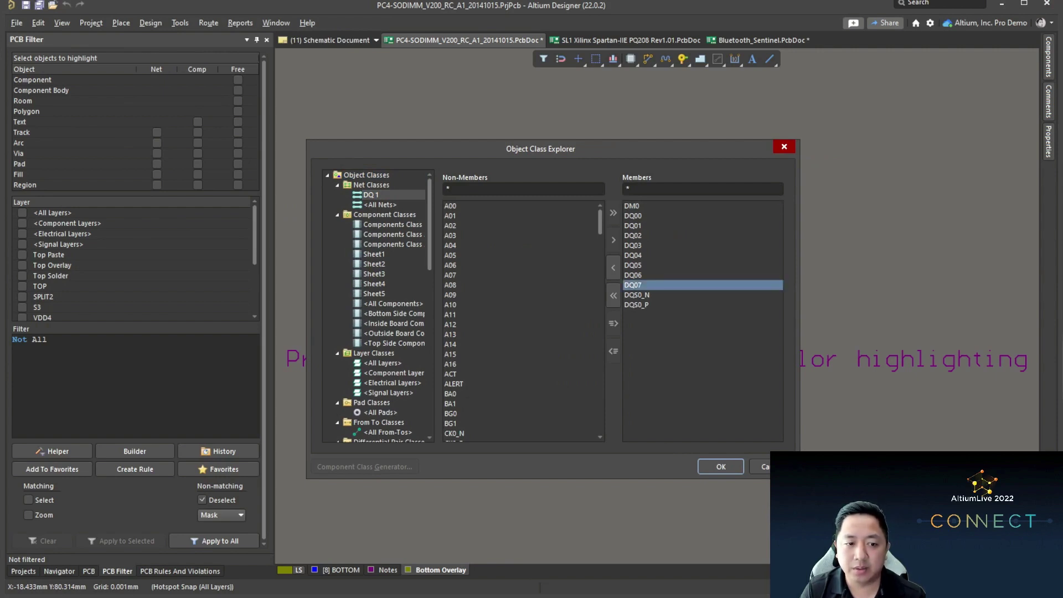
pyautogui.click(636, 295)
pyautogui.click(636, 305)
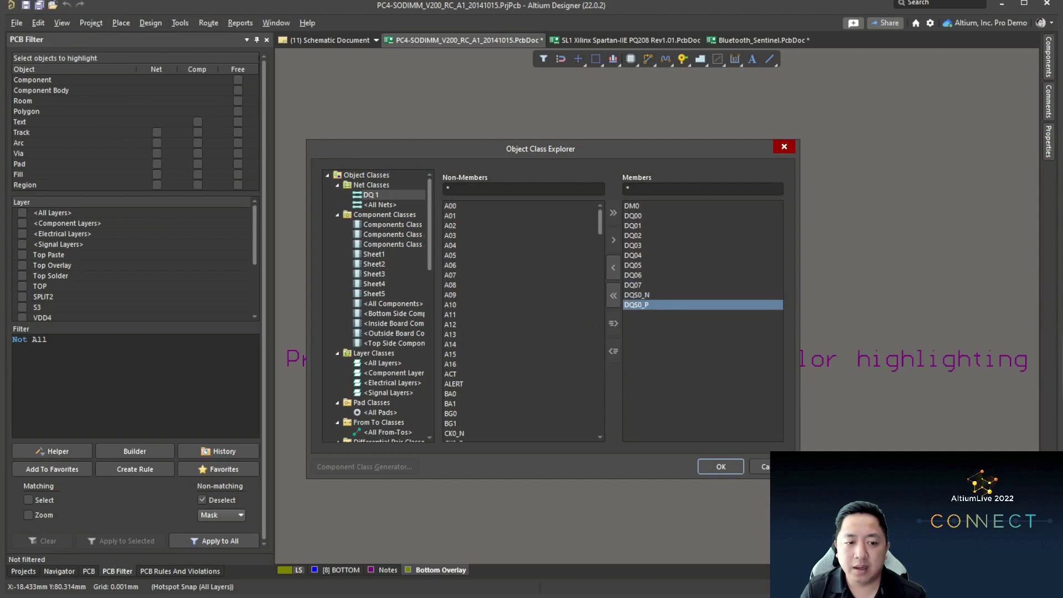
pyautogui.click(637, 294)
pyautogui.click(636, 305)
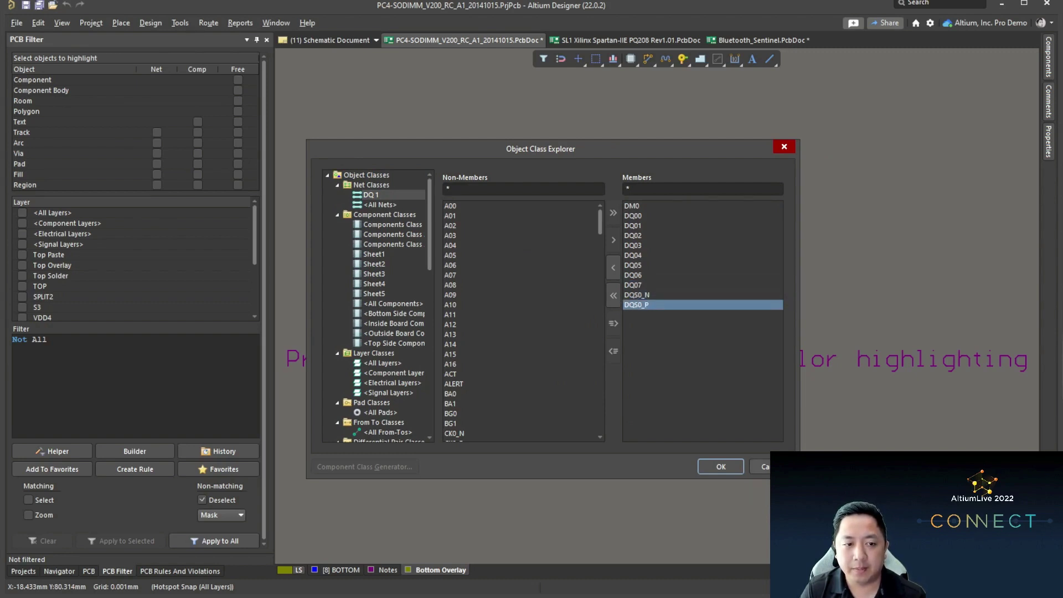
pyautogui.click(766, 466)
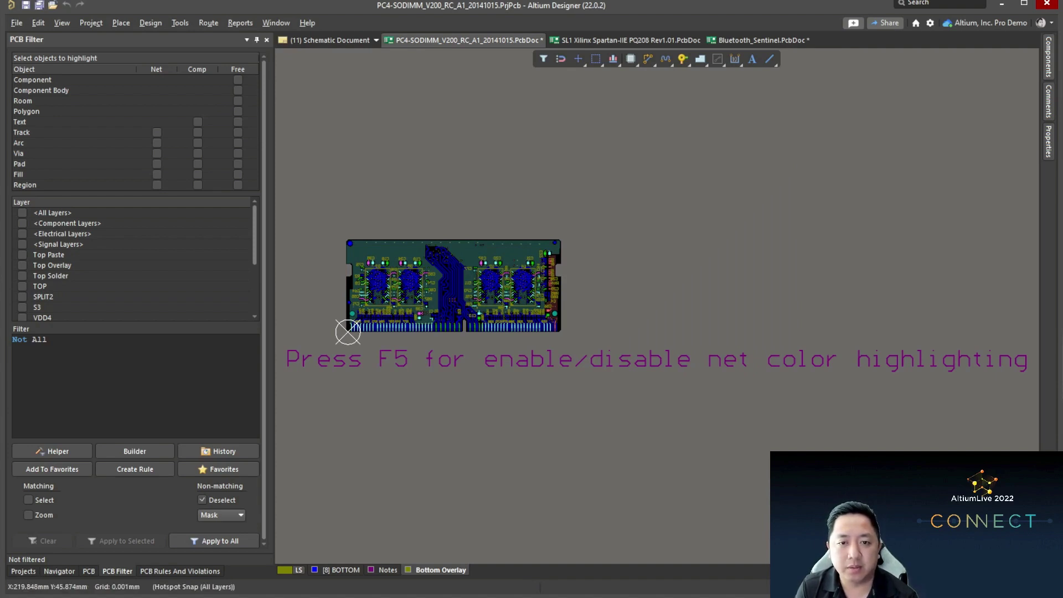
pyautogui.click(1048, 55)
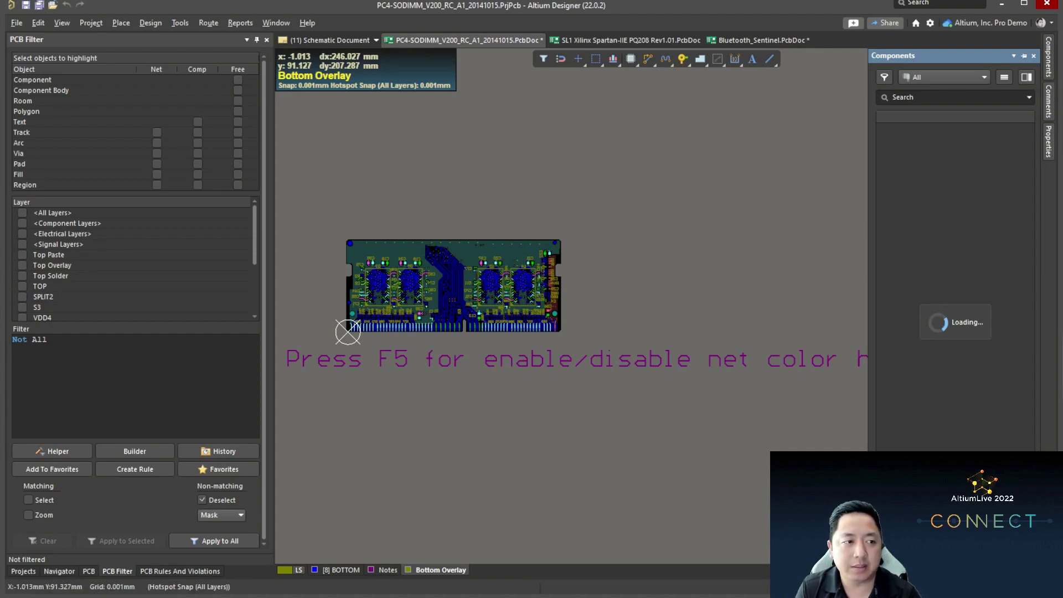
pyautogui.click(329, 40)
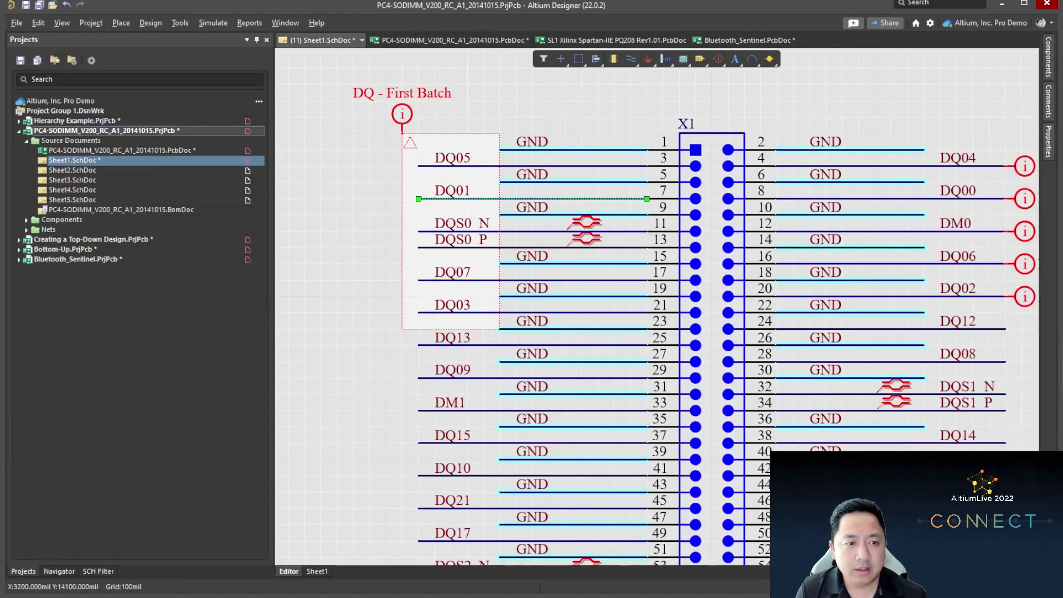
# Step: Add a rule to the blanket's DQ - First Batch parameter set and choose Width Constraint as its design rule type
pyautogui.click(354, 198)
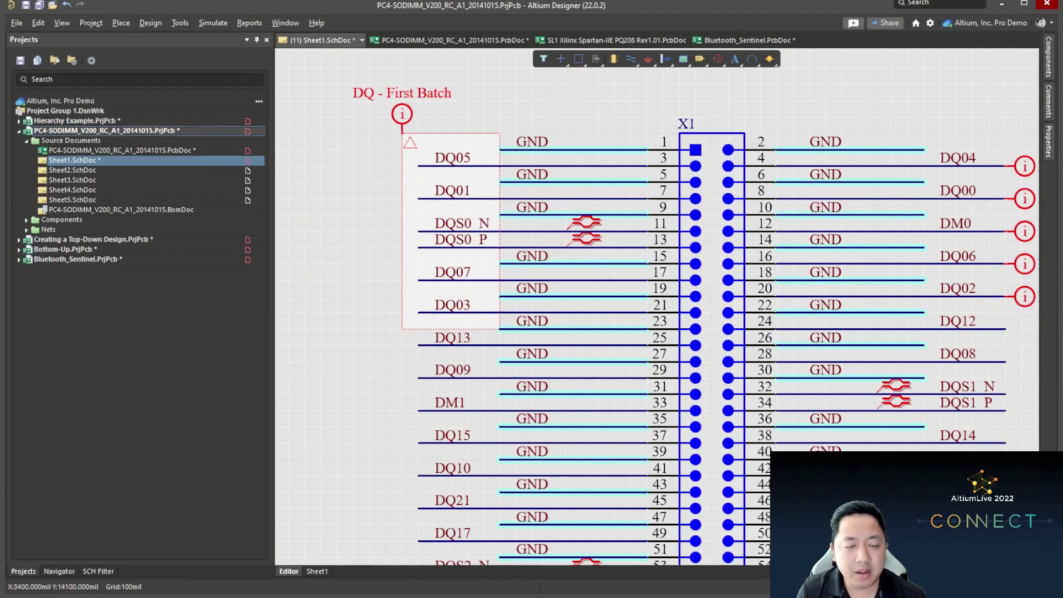
pyautogui.keyDown('ctrl'); pyautogui.scroll(-2, 501, 103); pyautogui.keyUp('ctrl')
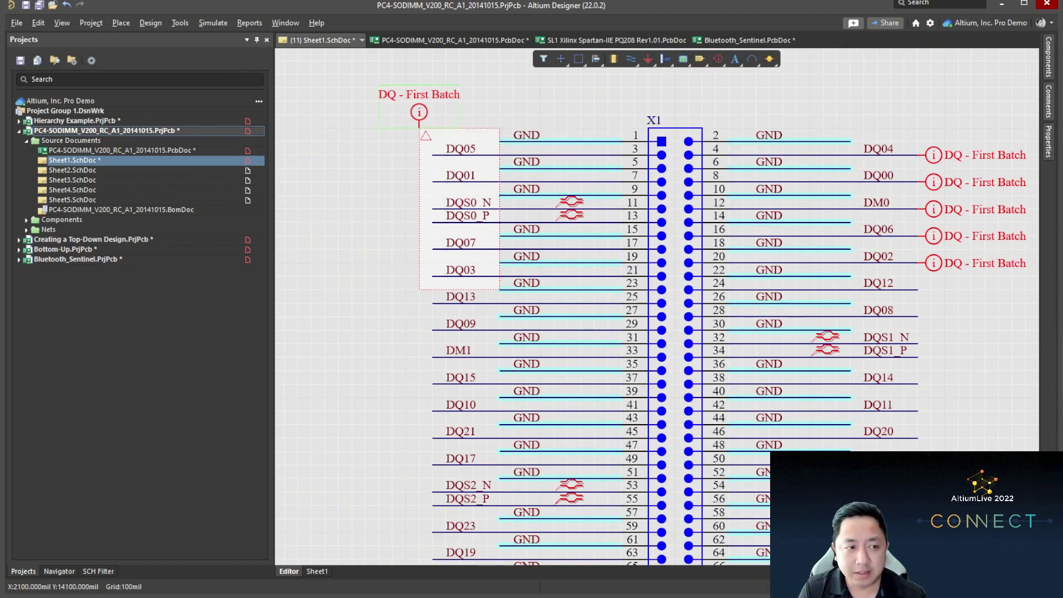
pyautogui.doubleClick(419, 113)
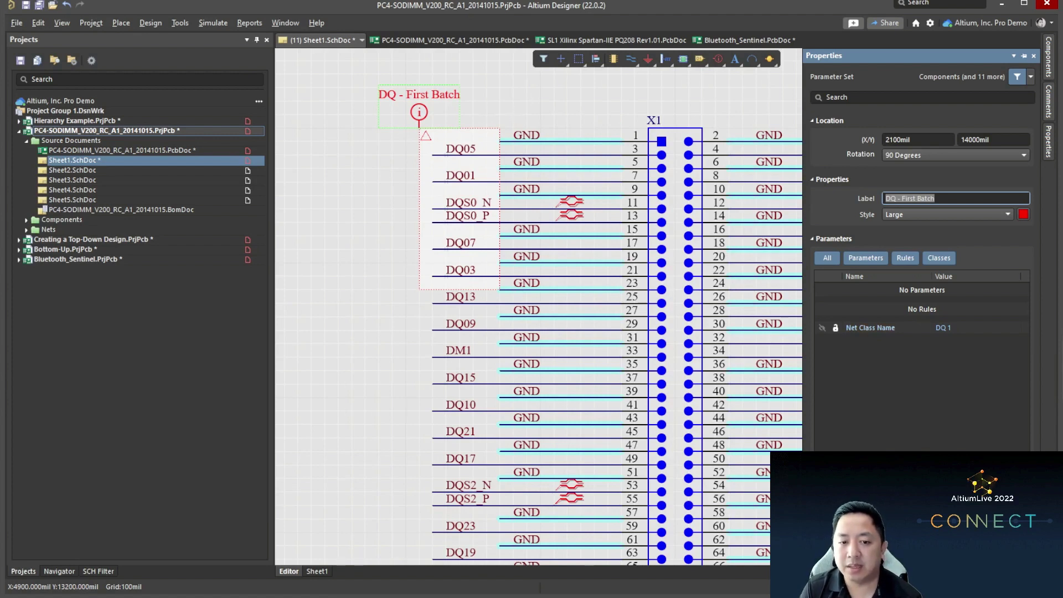
pyautogui.press('Return')
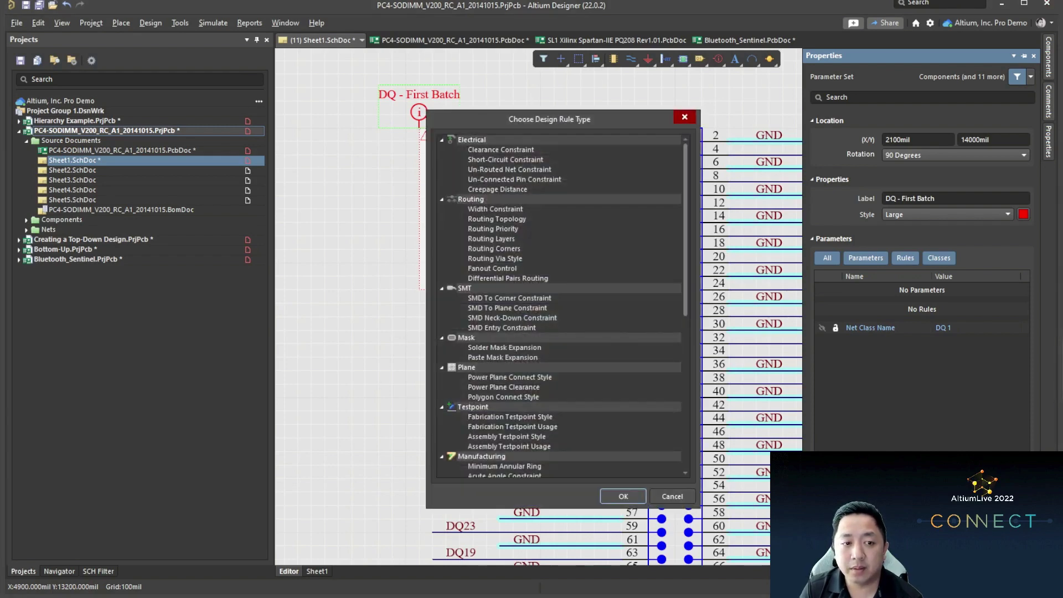
pyautogui.scroll(-10, 559, 306)
pyautogui.scroll(10, 559, 306)
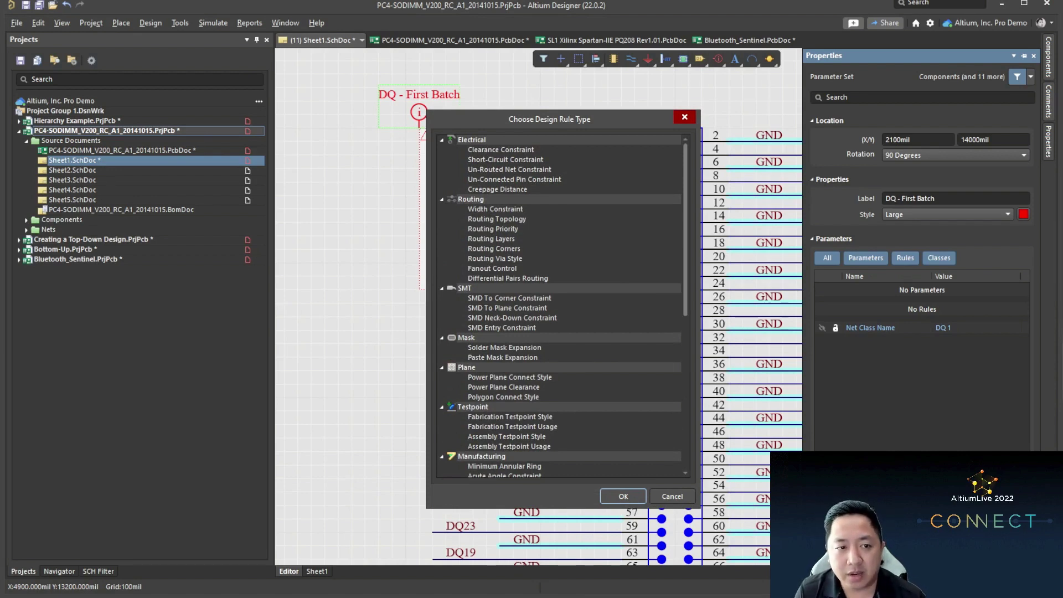
pyautogui.moveTo(633, 118); pyautogui.dragTo(628, 74)
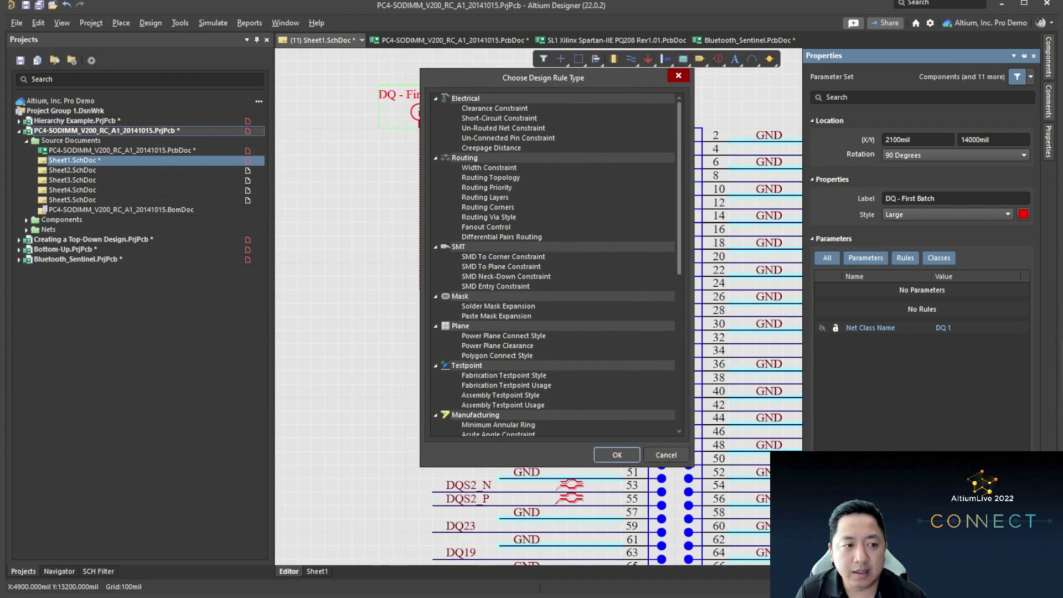
pyautogui.scroll(-2, 553, 265)
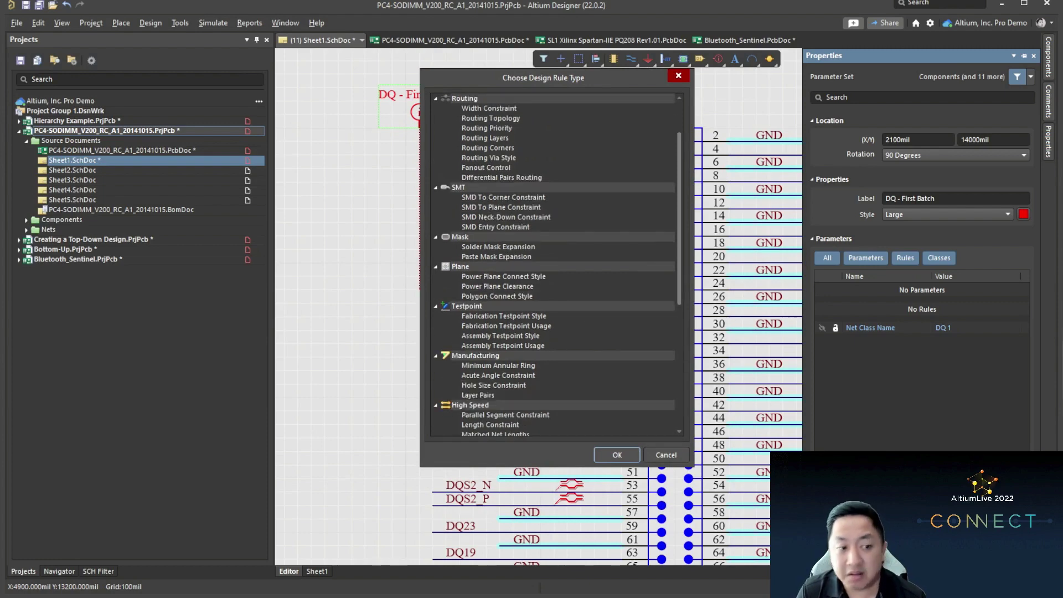
pyautogui.scroll(-5, 554, 266)
pyautogui.scroll(7, 554, 266)
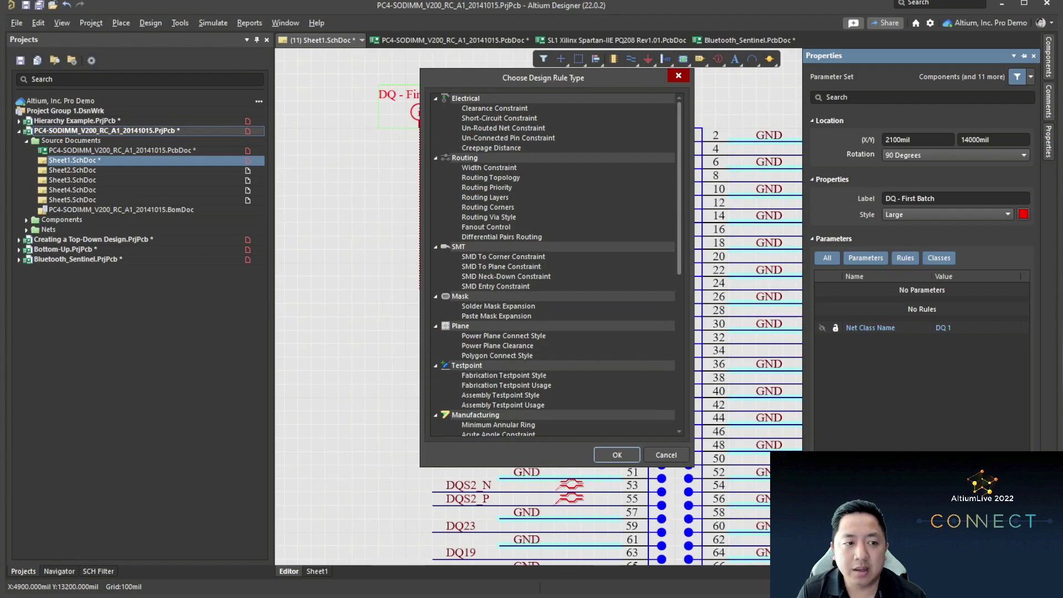
pyautogui.click(488, 167)
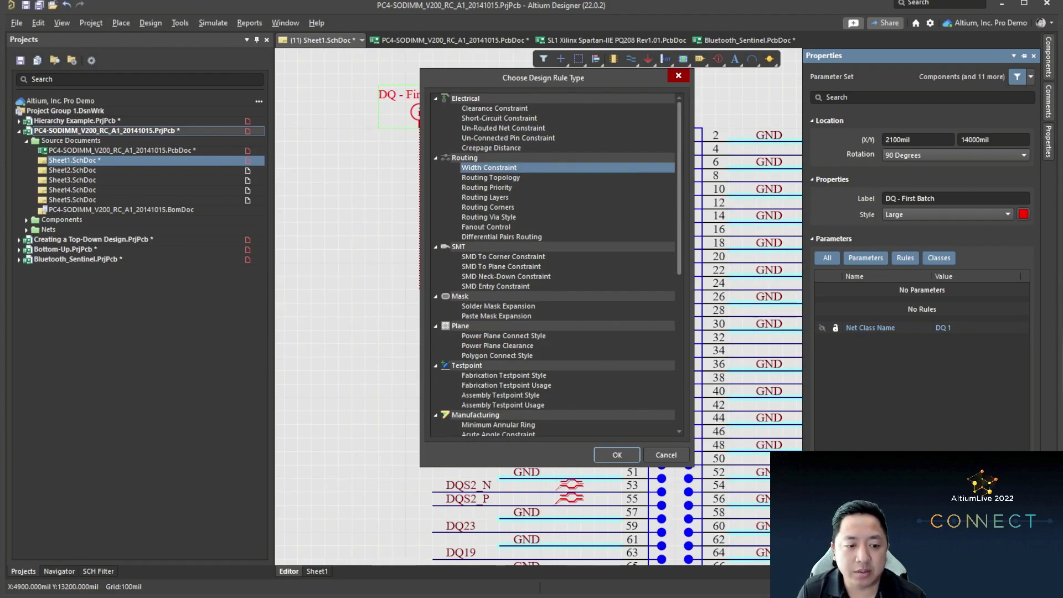
pyautogui.click(617, 454)
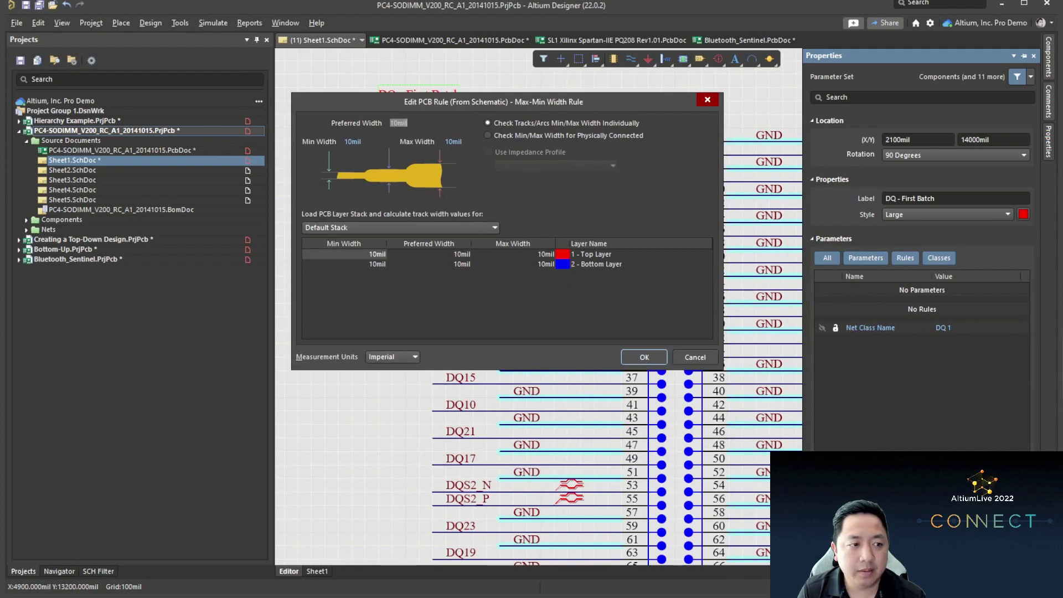
# Step: Set the width rule's minimum, preferred and maximum widths to 5 mil and accept it
pyautogui.click(352, 141)
pyautogui.write('5')
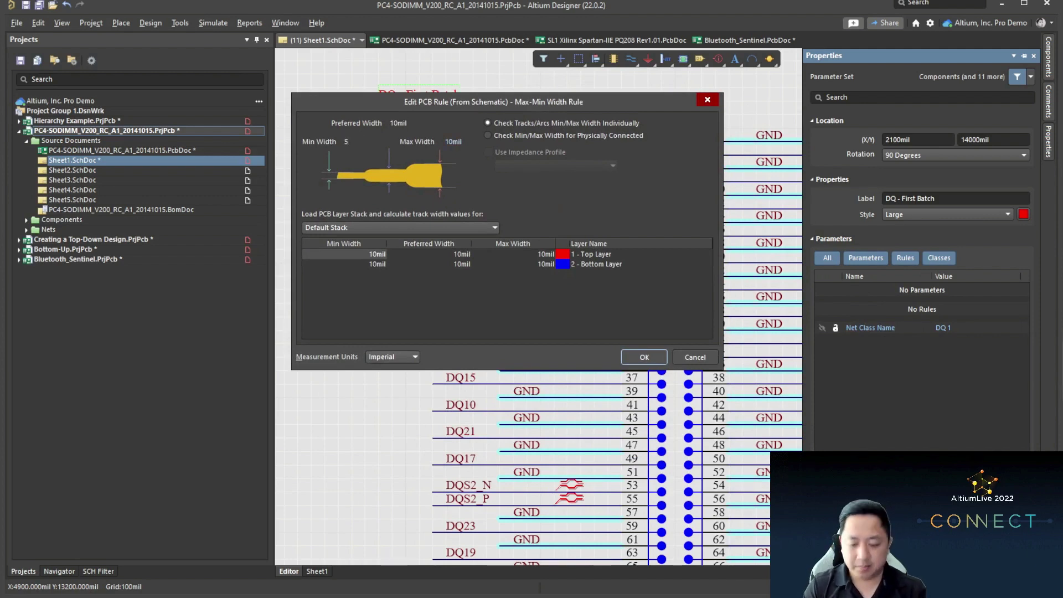
pyautogui.press('Tab')
pyautogui.write('5')
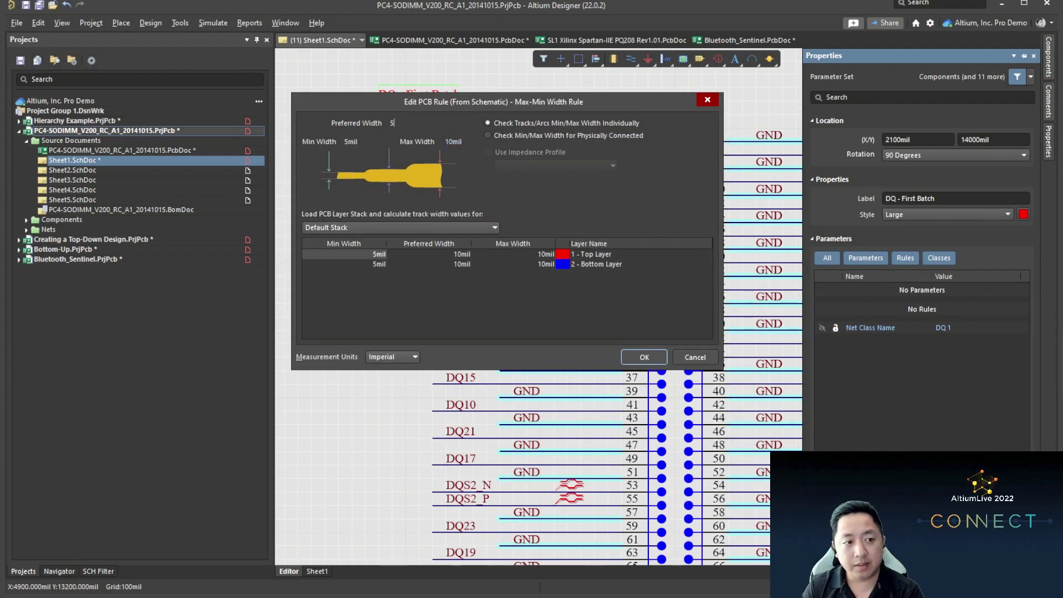
pyautogui.press('Tab')
pyautogui.click(644, 357)
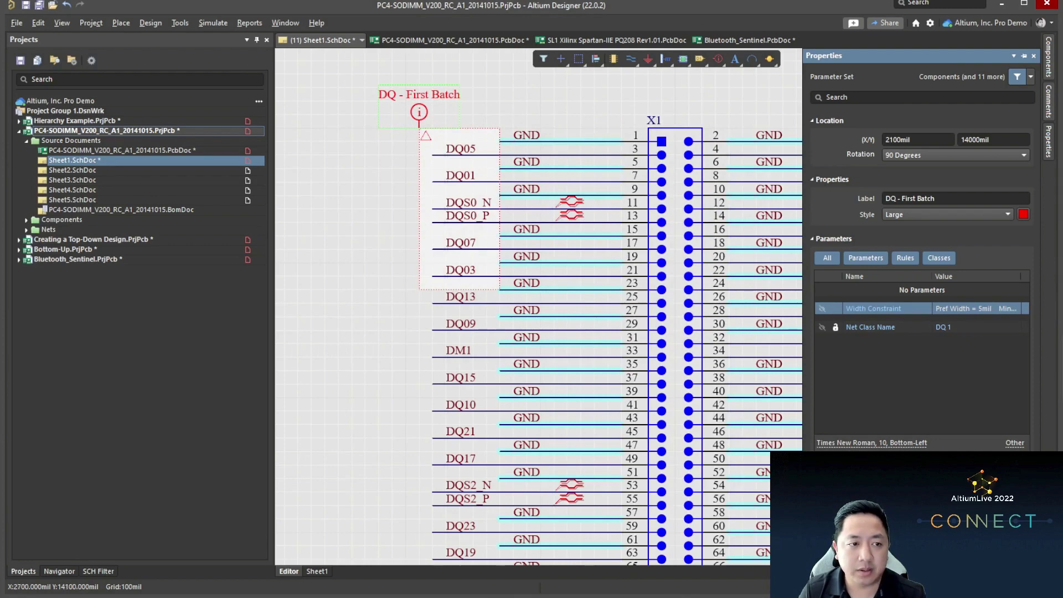
# Step: Compare the parameters of the blanket's DQ - First Batch directive with those of the directive on net DQ04
pyautogui.click(499, 114)
pyautogui.click(405, 101)
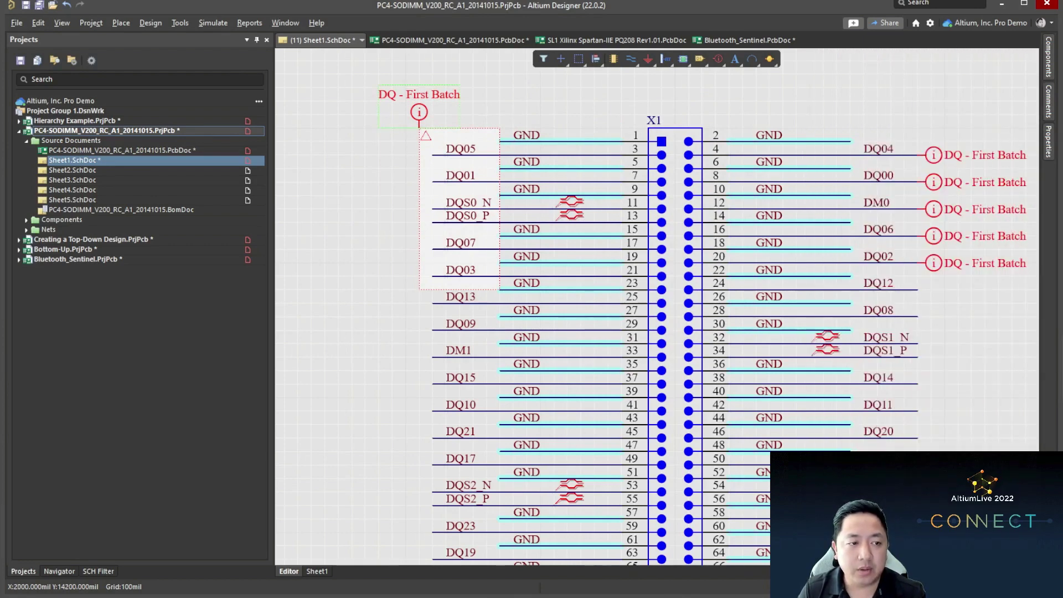
pyautogui.doubleClick(405, 101)
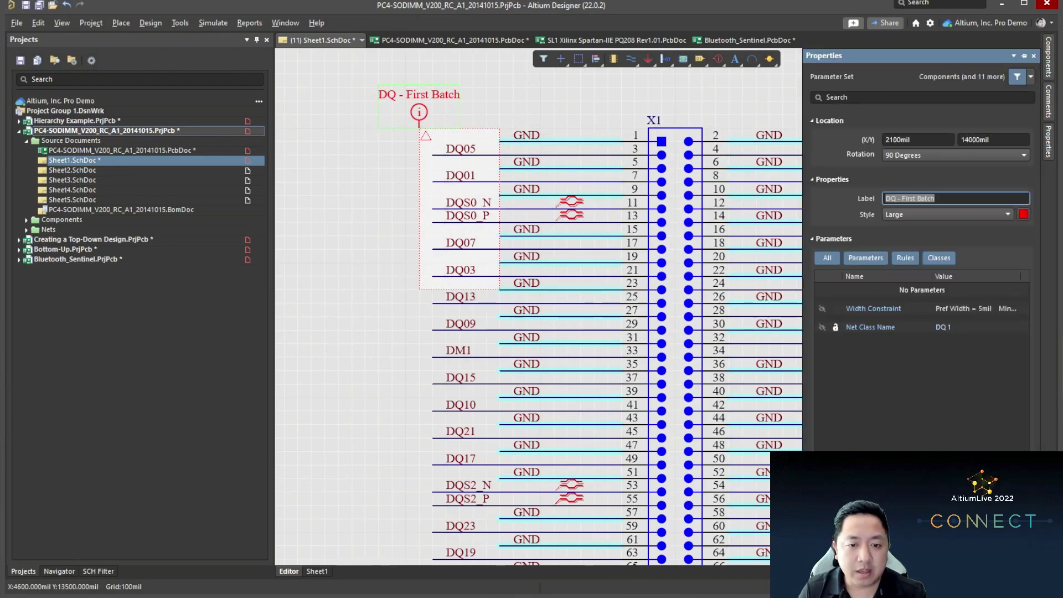
pyautogui.moveTo(755, 195); pyautogui.dragTo(410, 162, button='right')
pyautogui.doubleClick(642, 124)
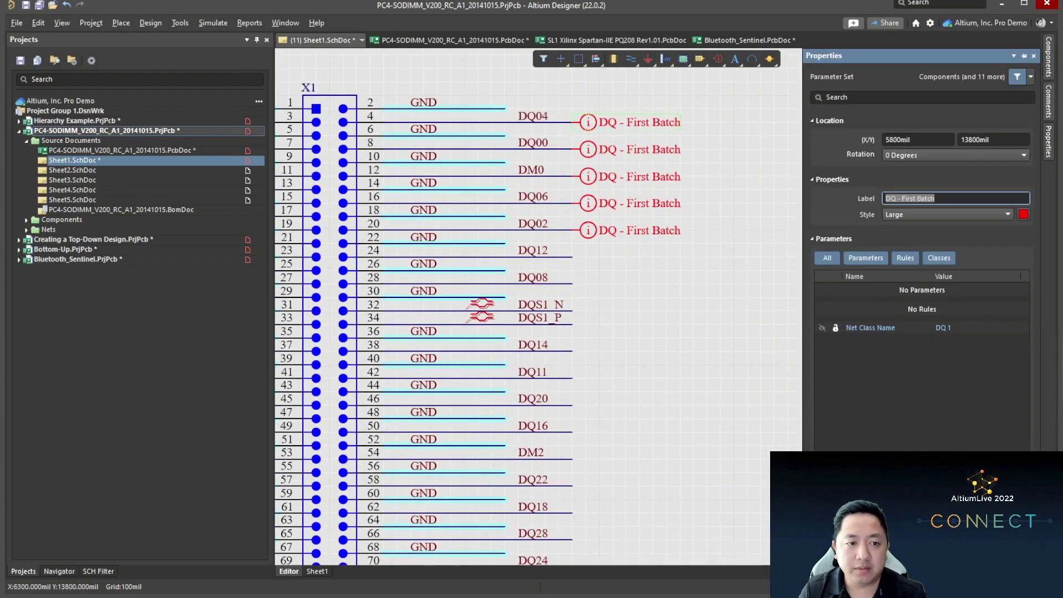
# Step: Delete the five DQ - First Batch directives on nets DQ04, DQ00, DM0, DQ06 and DQ02
pyautogui.click(715, 93)
pyautogui.moveTo(714, 93); pyautogui.dragTo(572, 242)
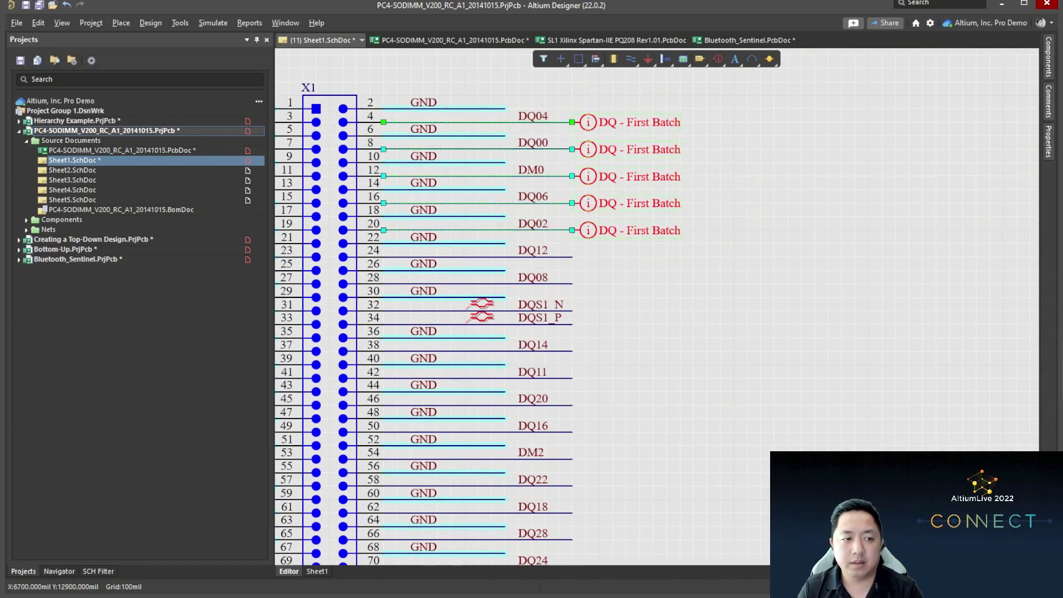
pyautogui.click(652, 136)
pyautogui.press('Delete')
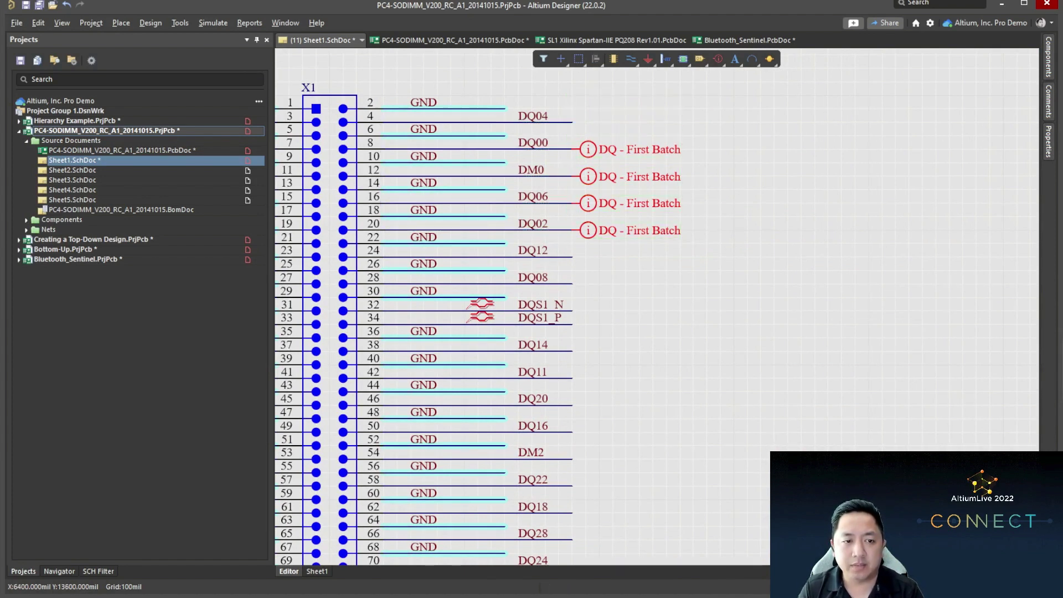
pyautogui.click(639, 149)
pyautogui.press('Delete')
pyautogui.click(638, 176)
pyautogui.press('Delete')
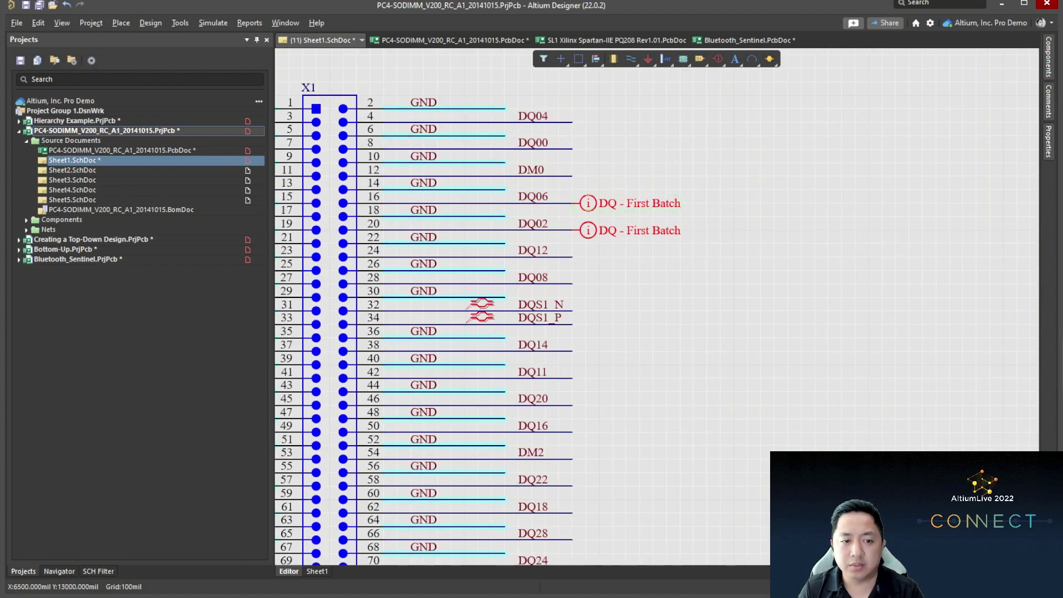
pyautogui.press('Delete')
pyautogui.click(639, 230)
pyautogui.press('Delete')
# Step: Paste copies of the blanket's DQ - First Batch directive, rotated to 0 degrees, onto nets DQ04 and DQ00, and check the DQ00 copy's parameters
pyautogui.hotkey('ctrl', 'v')
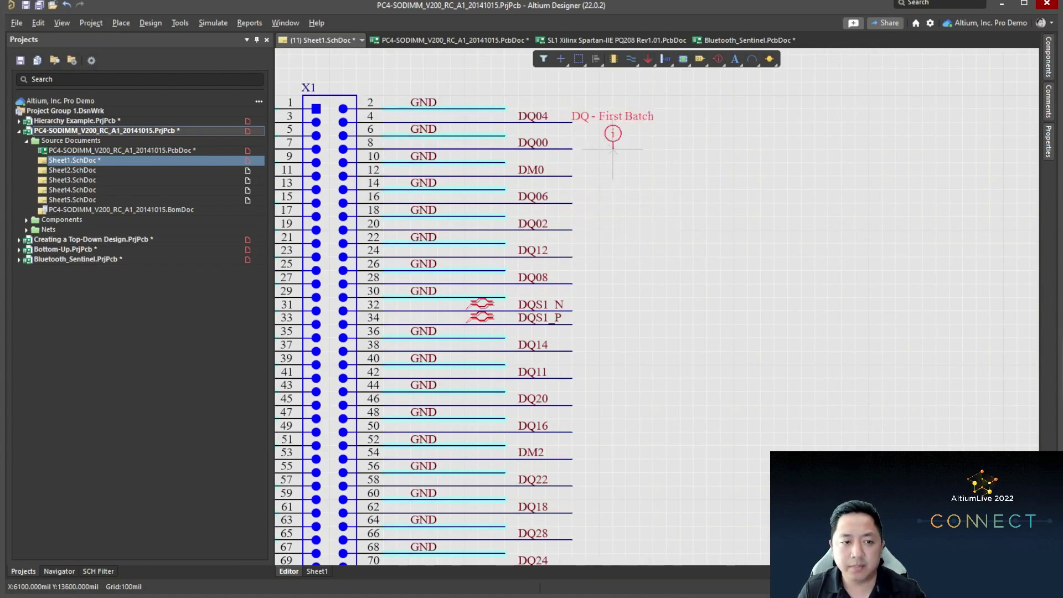
pyautogui.press('space')
pyautogui.press('space')
pyautogui.press('space')
pyautogui.click(572, 122)
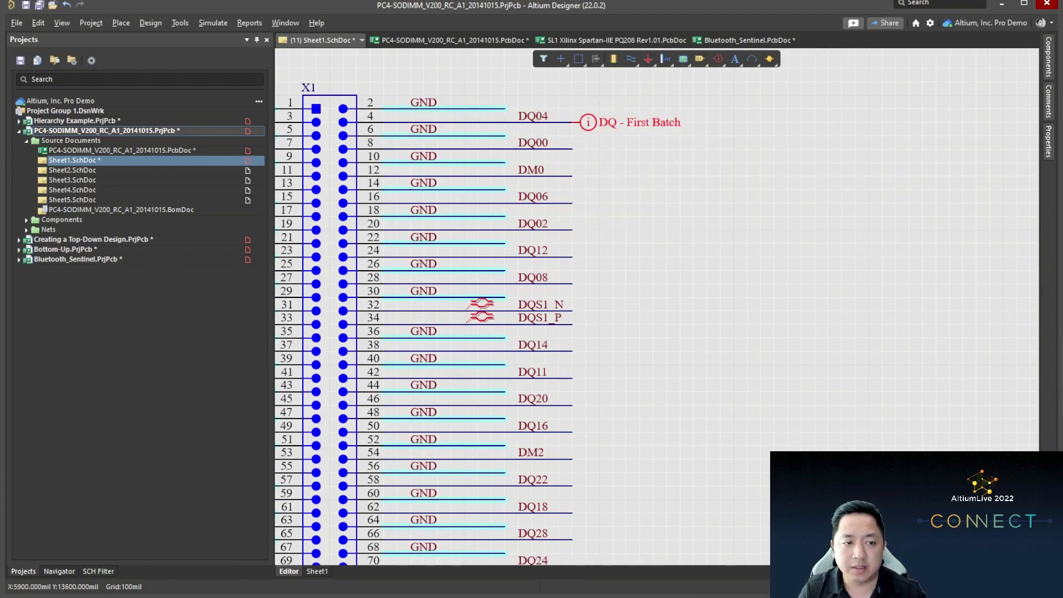
pyautogui.hotkey('ctrl', 'v')
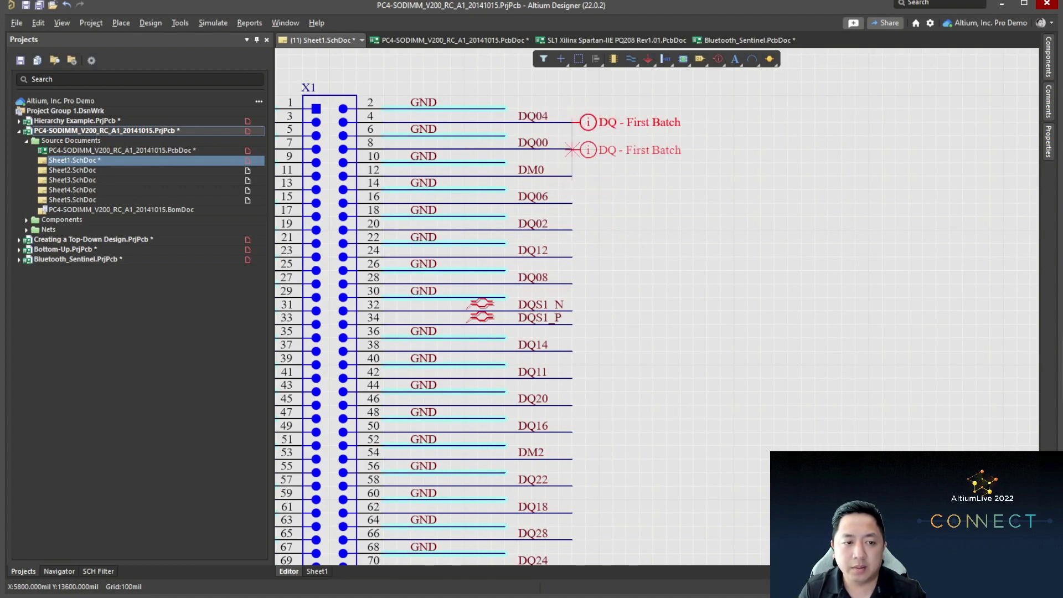
pyautogui.click(571, 149)
pyautogui.doubleClick(639, 149)
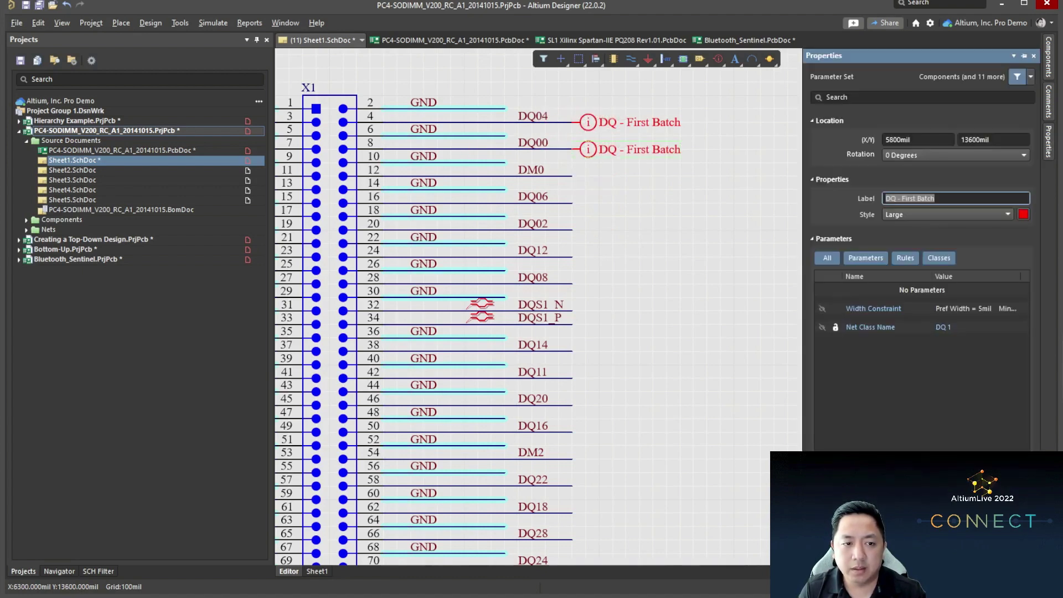
pyautogui.click(706, 216)
pyautogui.click(626, 149)
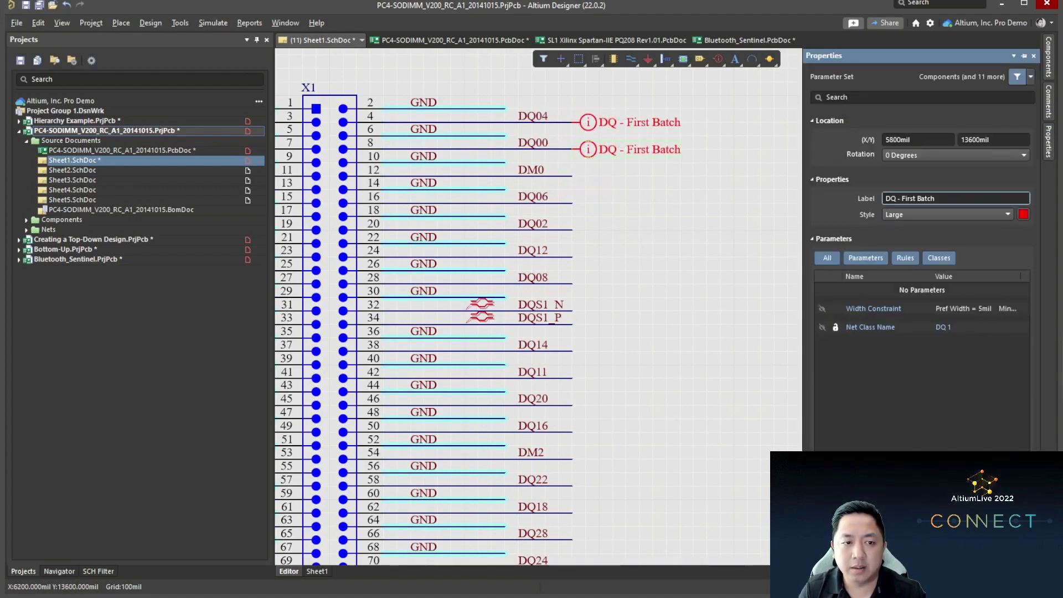
# Step: Paste the DQ - First Batch directive onto the ends of nets DM0, DQ06 and DQ02
pyautogui.hotkey('ctrl', 'v')
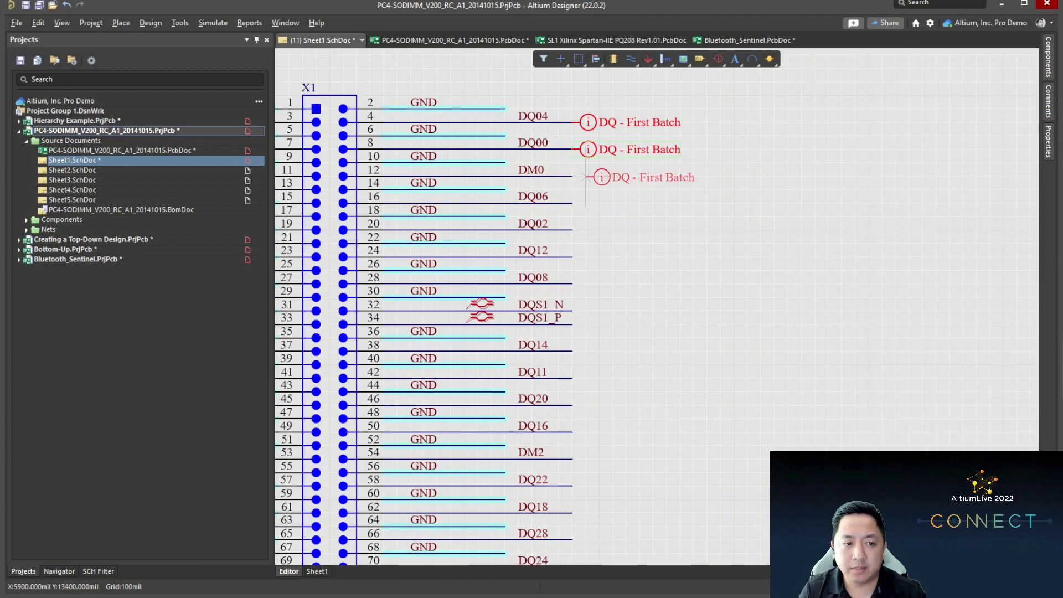
pyautogui.click(572, 176)
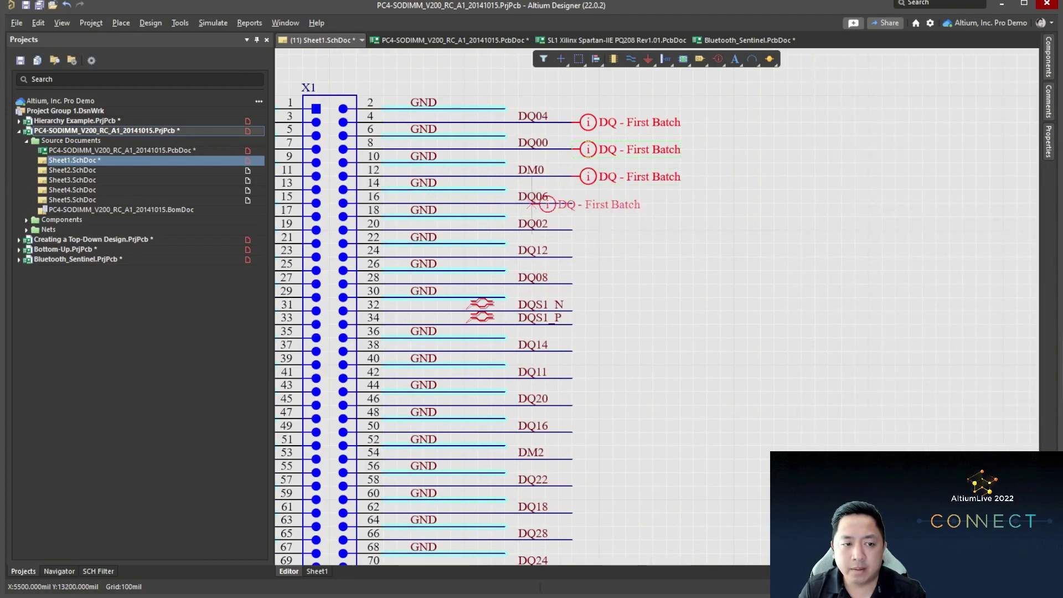
pyautogui.click(572, 203)
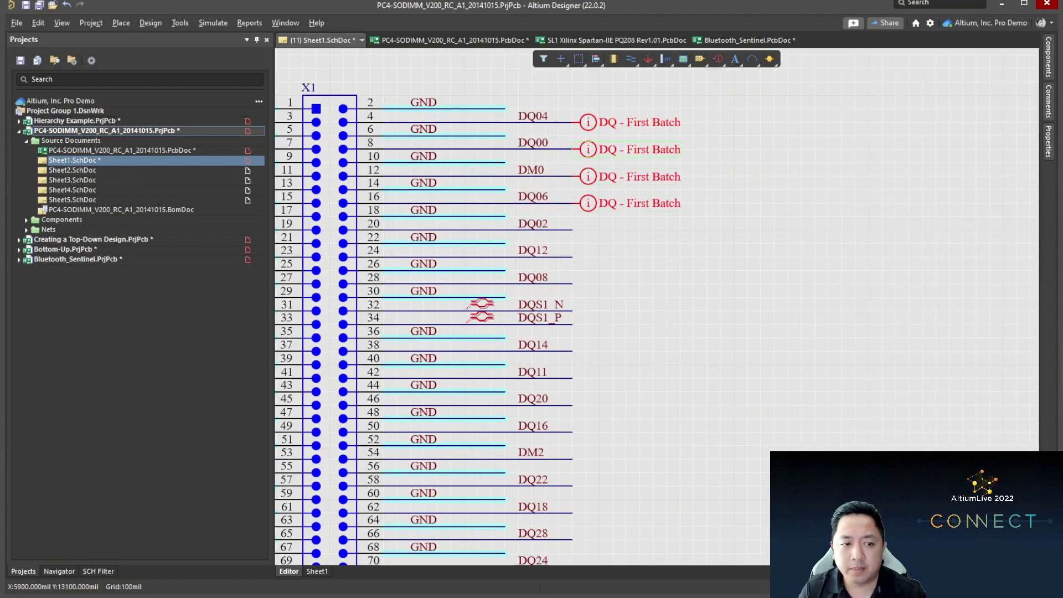
pyautogui.click(571, 231)
pyautogui.rightClick(572, 230)
# Step: Generate the engineering change order that updates the PC4-SODIMM PCB document with the schematic's new width rule
pyautogui.moveTo(626, 284); pyautogui.dragTo(810, 288, button='right')
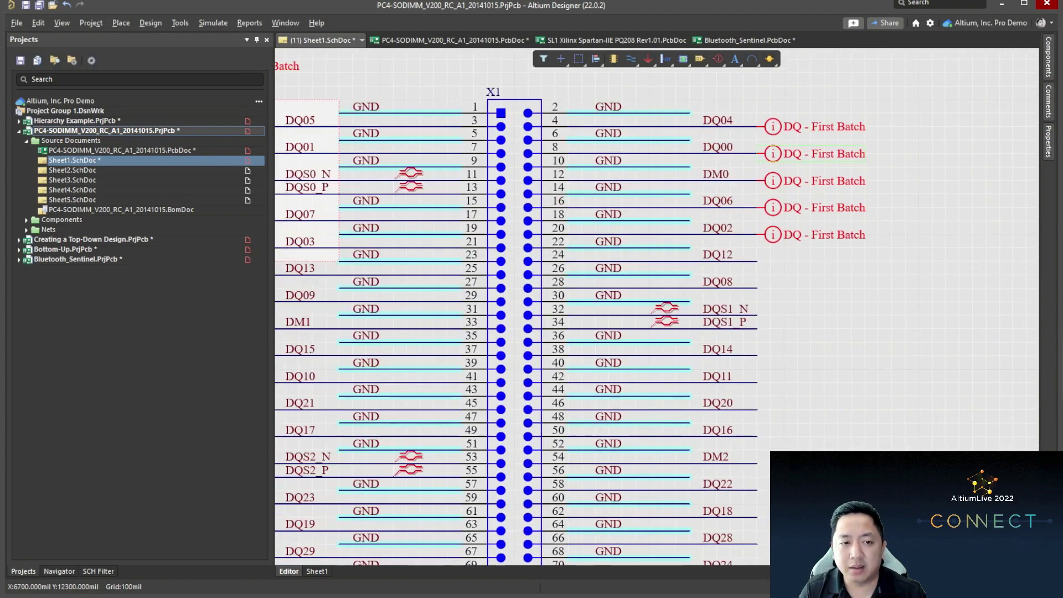
pyautogui.keyDown('ctrl'); pyautogui.scroll(-1, 807, 292); pyautogui.keyUp('ctrl')
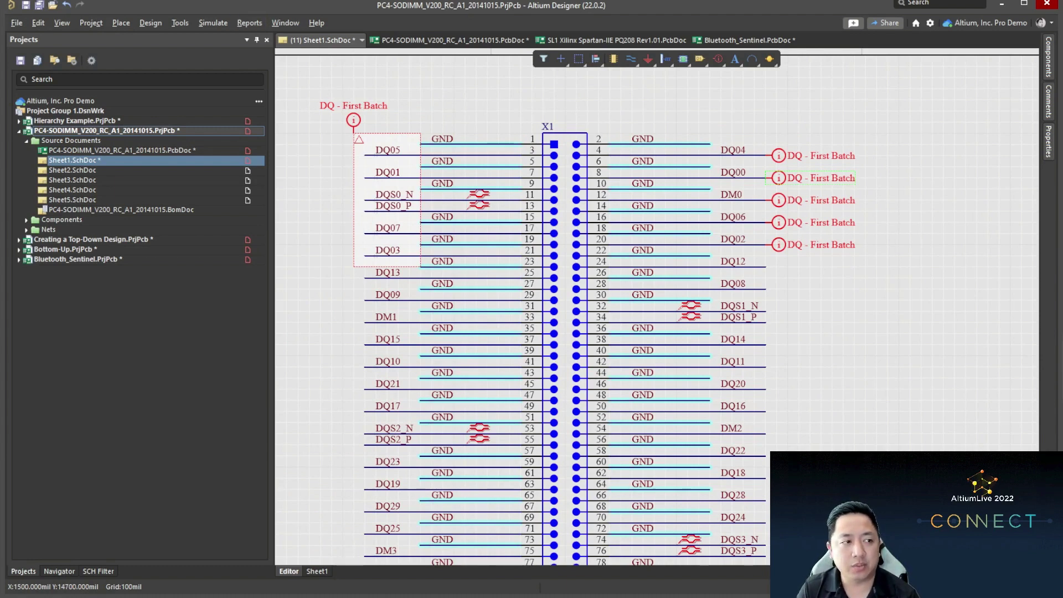
pyautogui.click(150, 23)
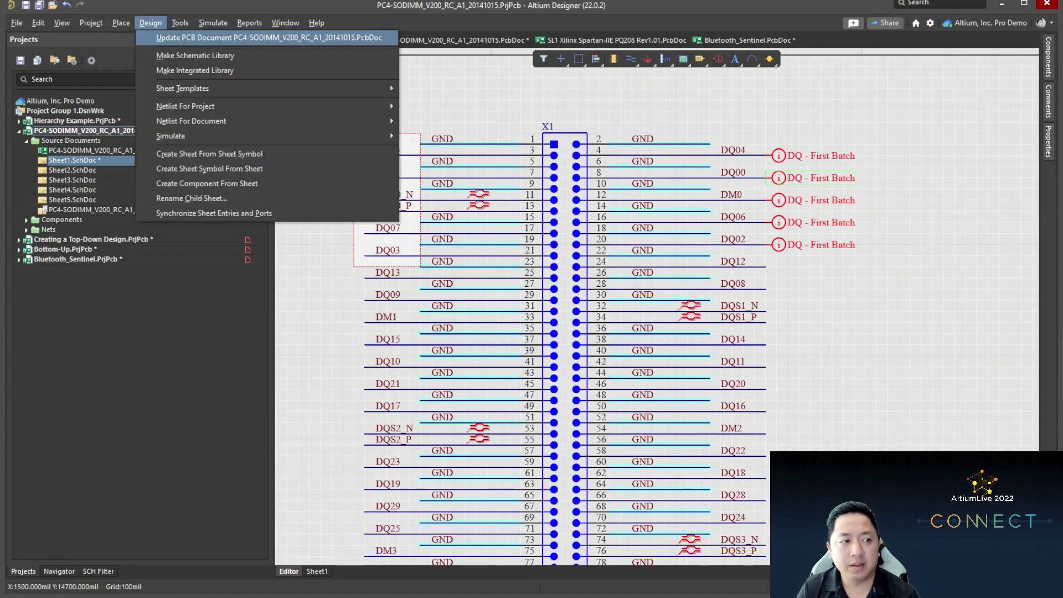
pyautogui.click(268, 38)
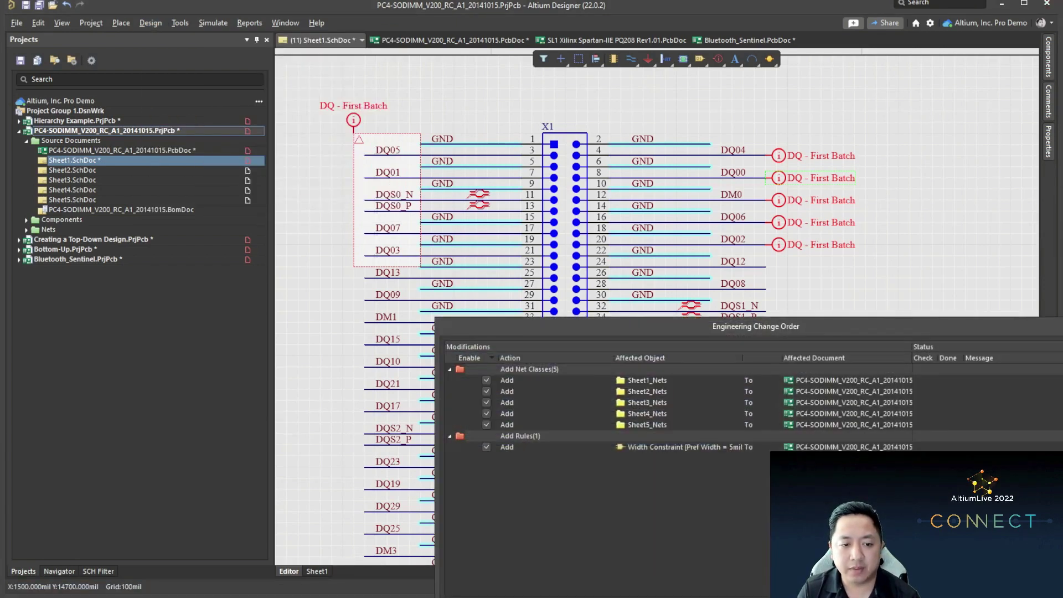
pyautogui.moveTo(821, 326); pyautogui.dragTo(659, 184)
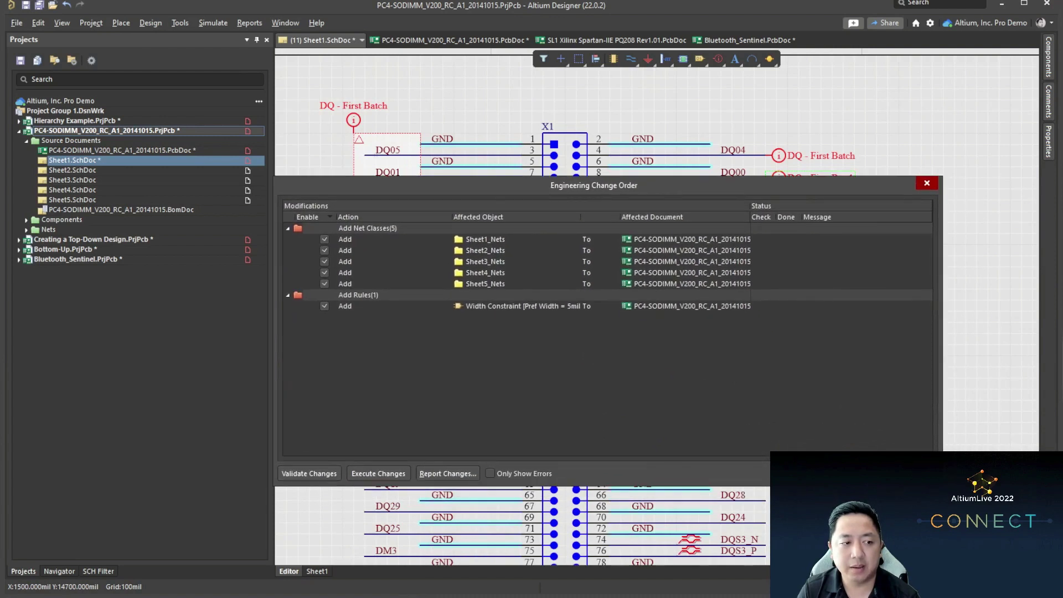
# Step: Disable the Sheet1_Nets to Sheet5_Nets class additions and execute the change order with only the Width Constraint rule
pyautogui.click(325, 239)
pyautogui.click(324, 250)
pyautogui.click(325, 261)
pyautogui.click(324, 272)
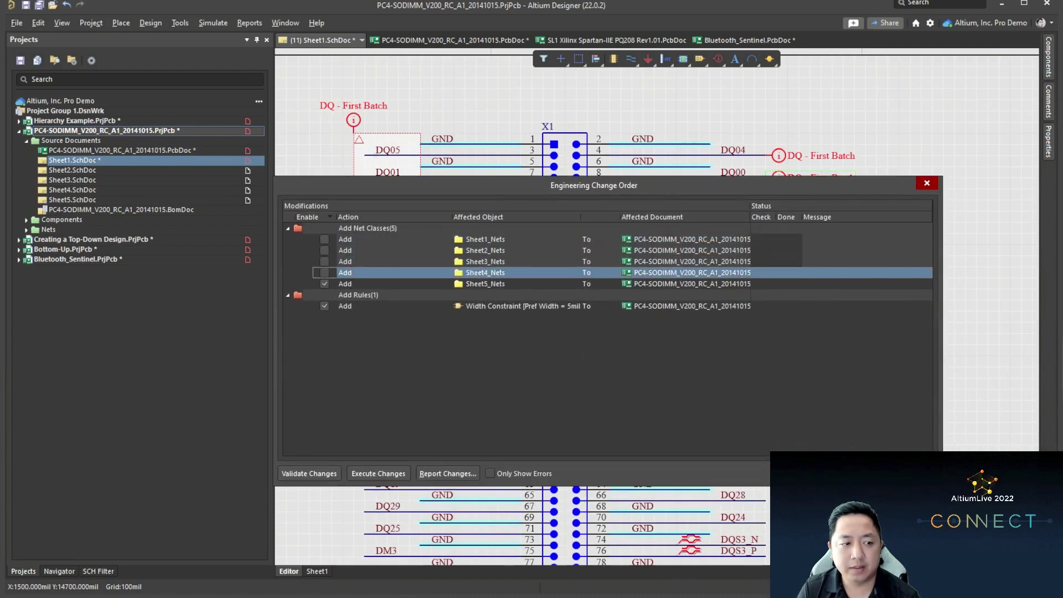
pyautogui.click(324, 284)
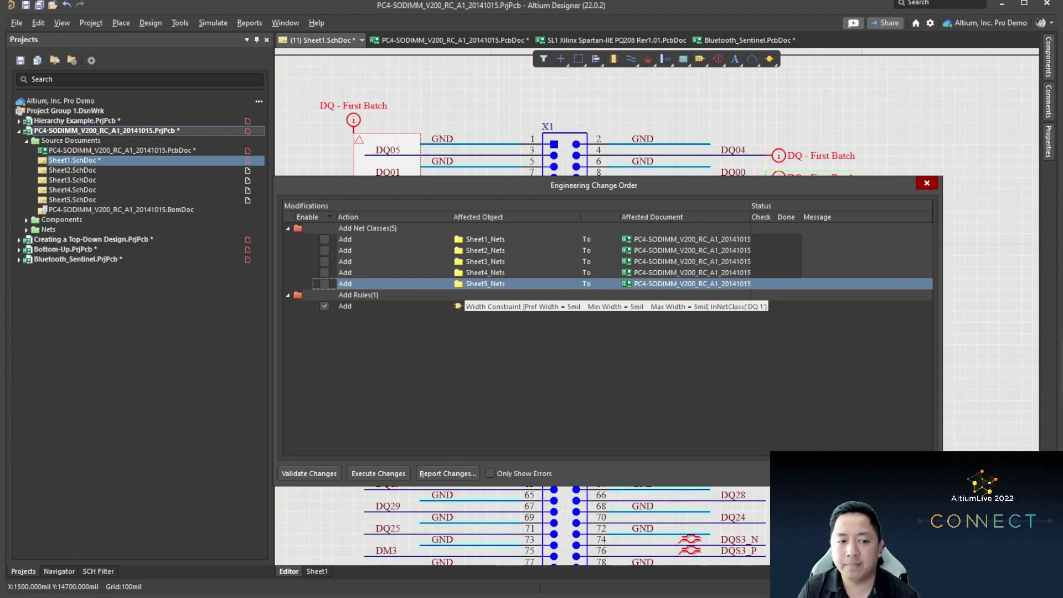
pyautogui.click(378, 473)
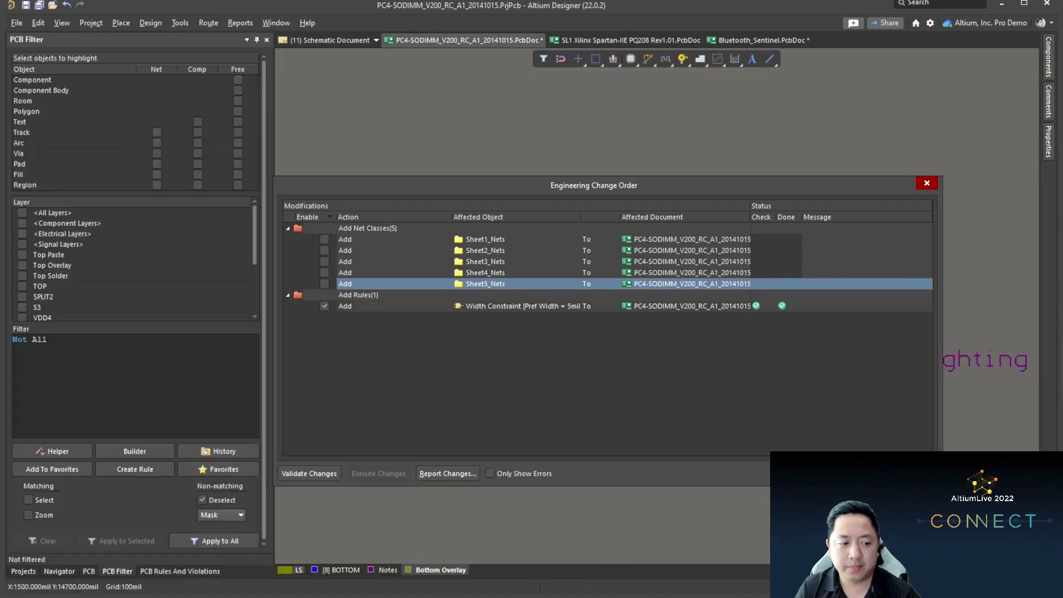
# Step: Close the change order and place a multi-layer pad in the empty area just above the board's upper edge
pyautogui.press('Escape')
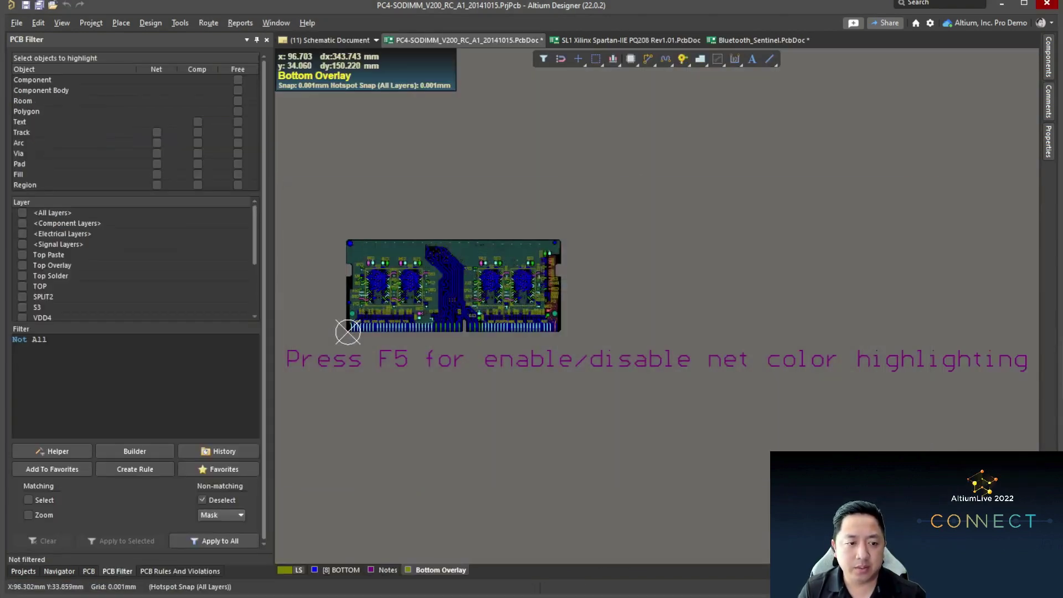
pyautogui.moveTo(460, 282); pyautogui.dragTo(474, 280, button='right')
pyautogui.keyDown('ctrl'); pyautogui.scroll(6, 540, 225); pyautogui.keyUp('ctrl')
pyautogui.keyDown('ctrl'); pyautogui.scroll(8, 312, 187); pyautogui.keyUp('ctrl')
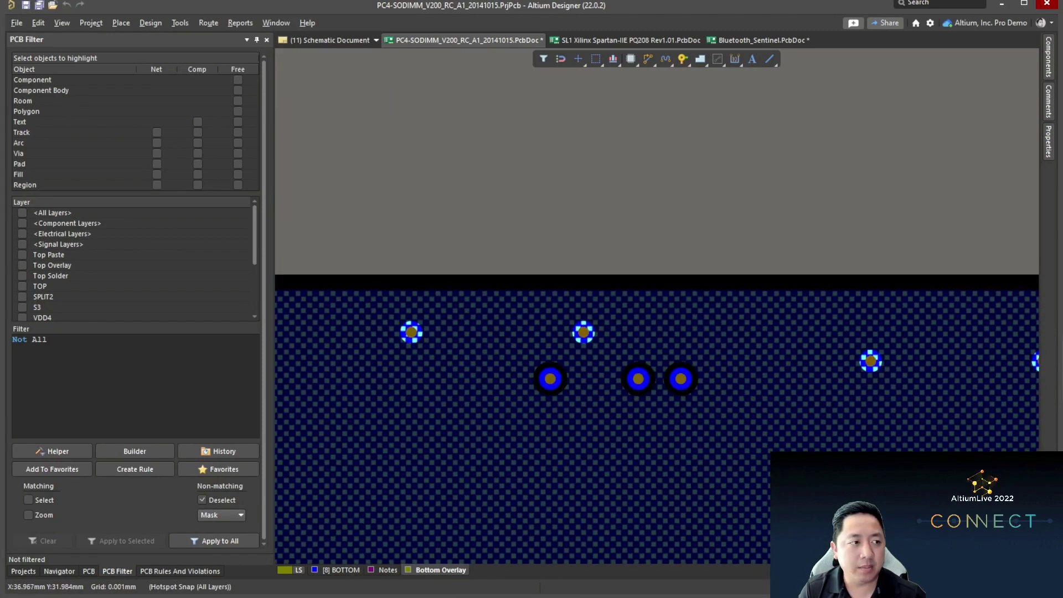
pyautogui.click(120, 23)
pyautogui.click(135, 159)
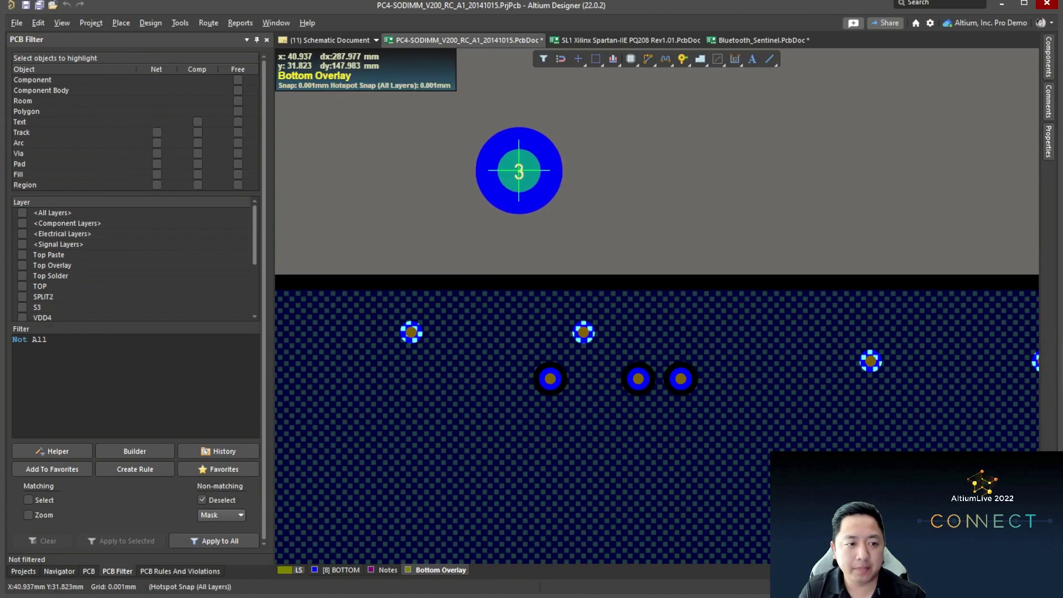
pyautogui.click(520, 171)
pyautogui.rightClick(594, 165)
pyautogui.click(518, 171)
# Step: Assign the net DQ00 to the new pad above the board
pyautogui.press('Tab')
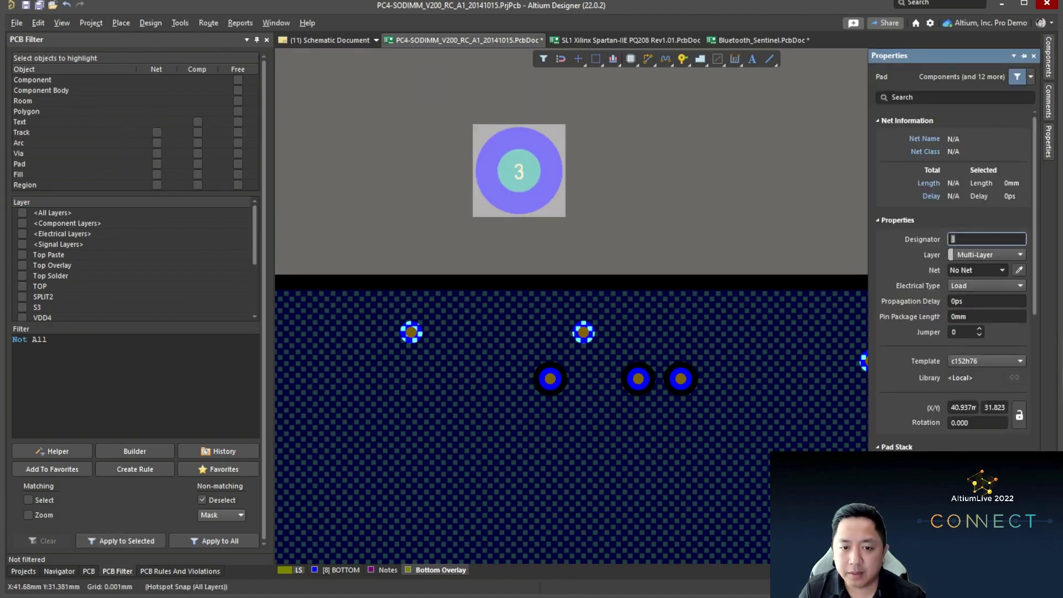
pyautogui.press('Tab')
pyautogui.press('Tab')
pyautogui.write('DQ')
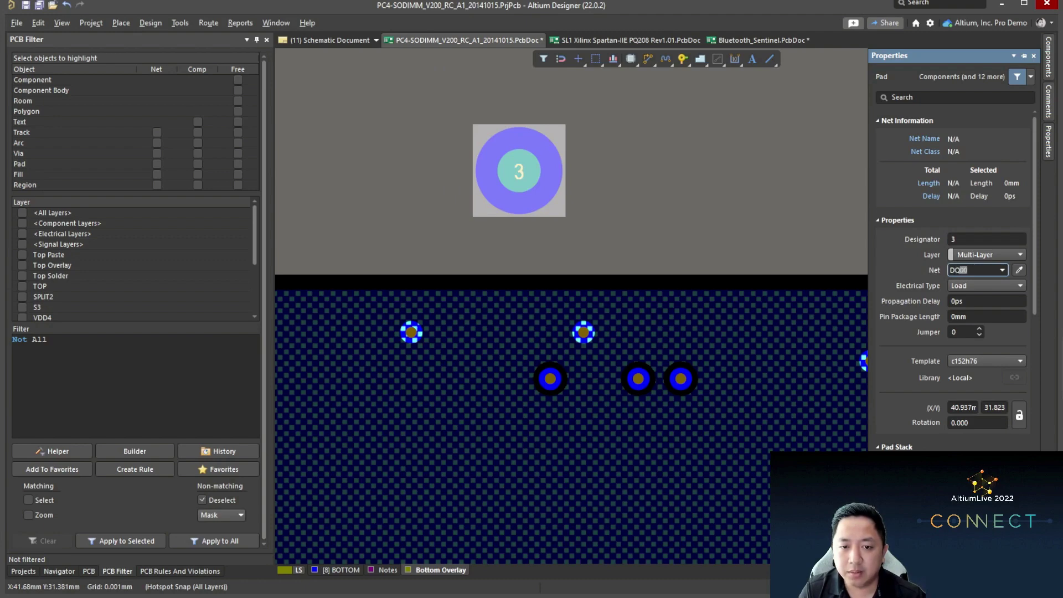
pyautogui.press('Return')
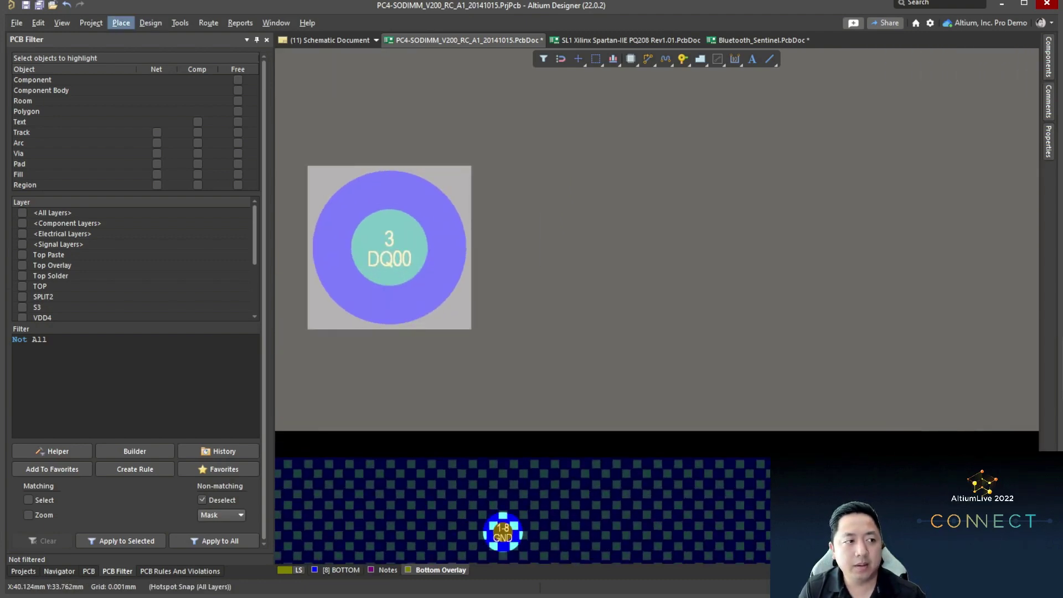
# Step: Make BOTTOM the active layer and start an interactive route from the DQ00 pad
pyautogui.click(121, 23)
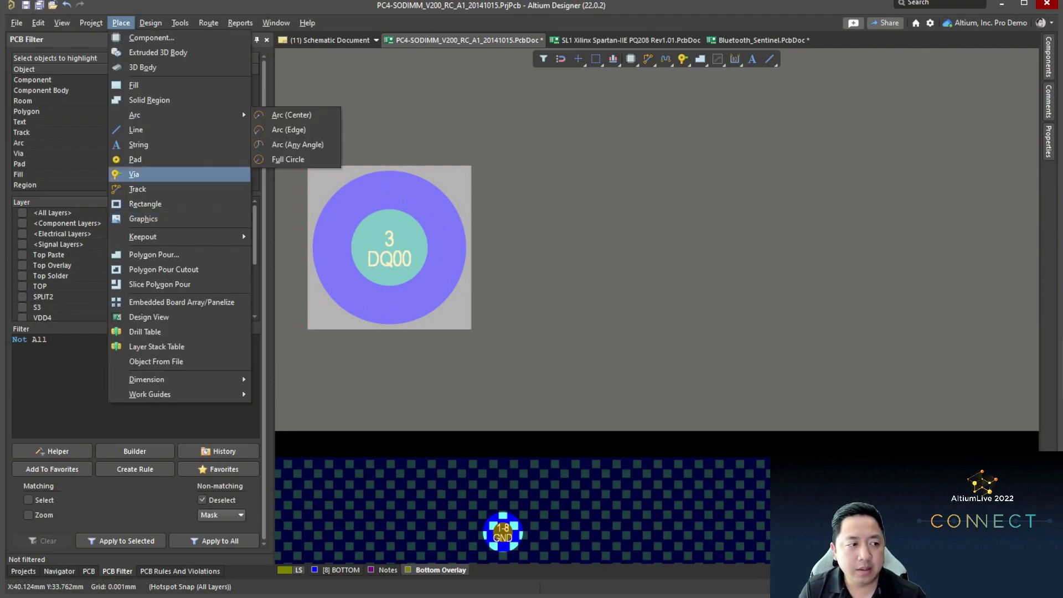
pyautogui.moveTo(150, 23)
pyautogui.moveTo(208, 22)
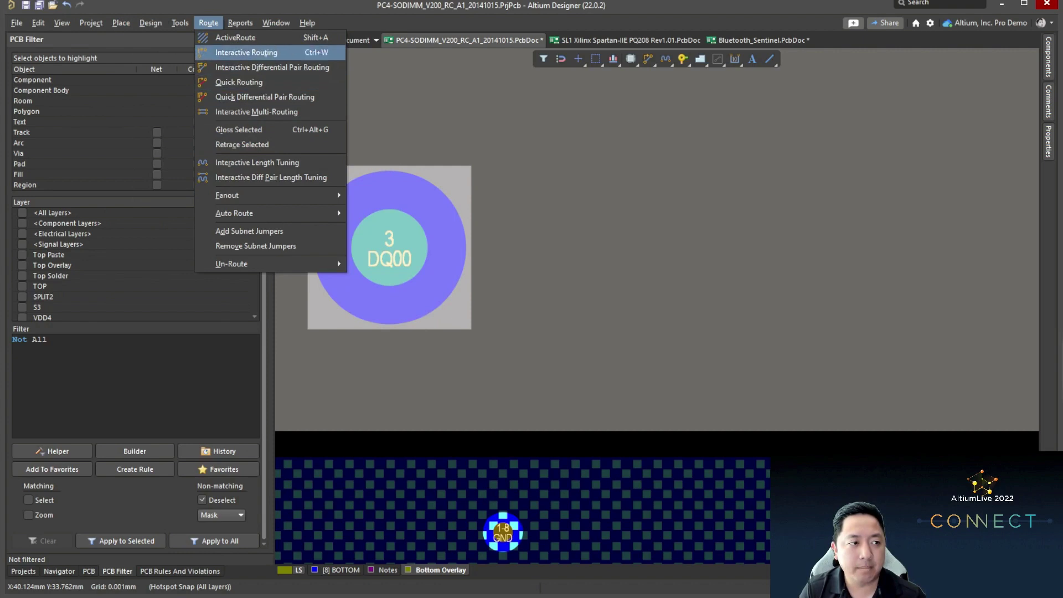
pyautogui.click(245, 52)
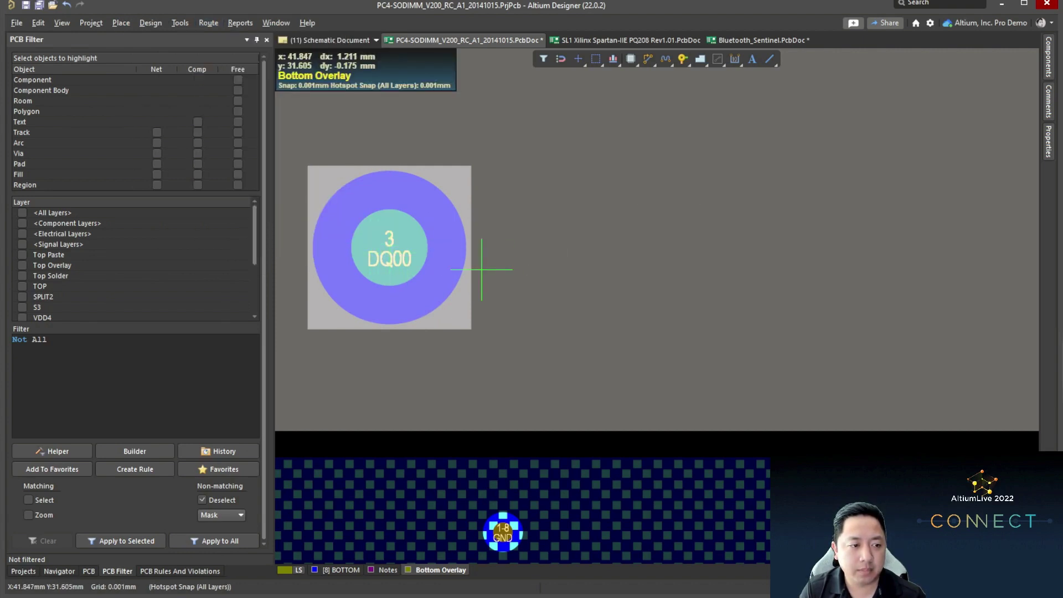
pyautogui.click(340, 570)
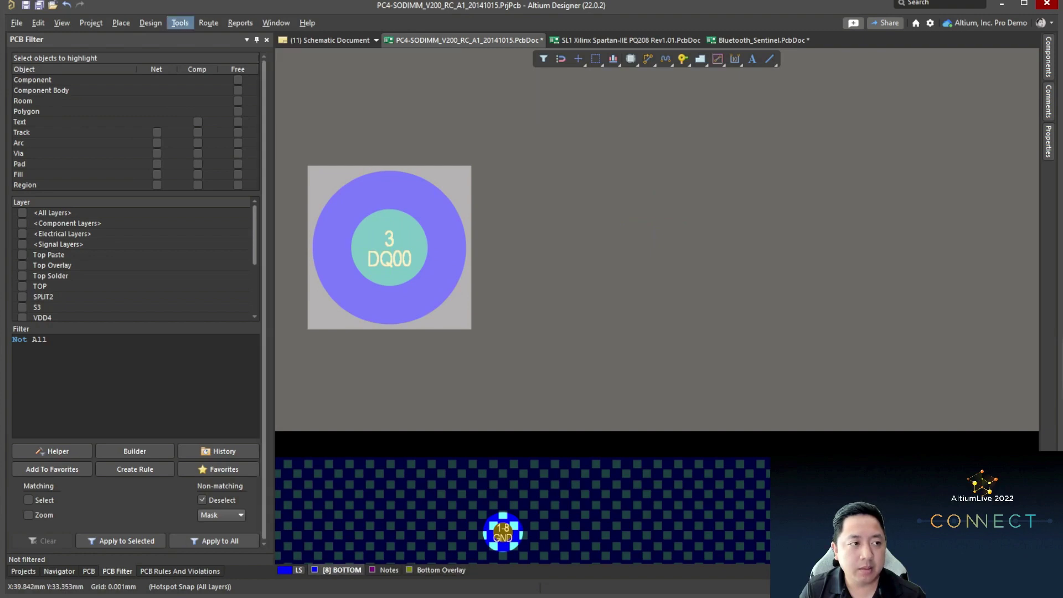
pyautogui.click(208, 22)
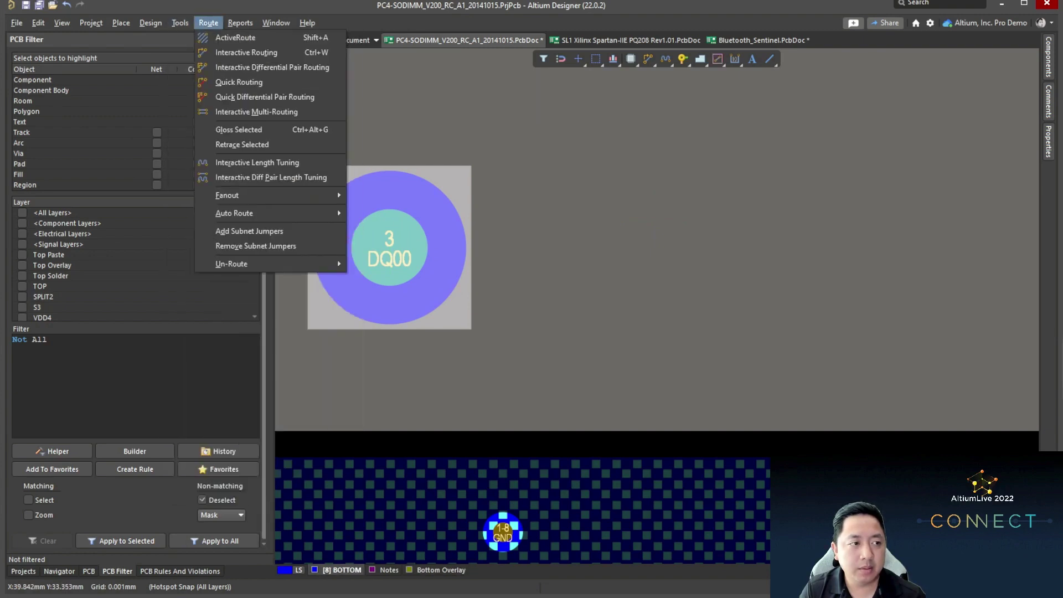
pyautogui.click(389, 247)
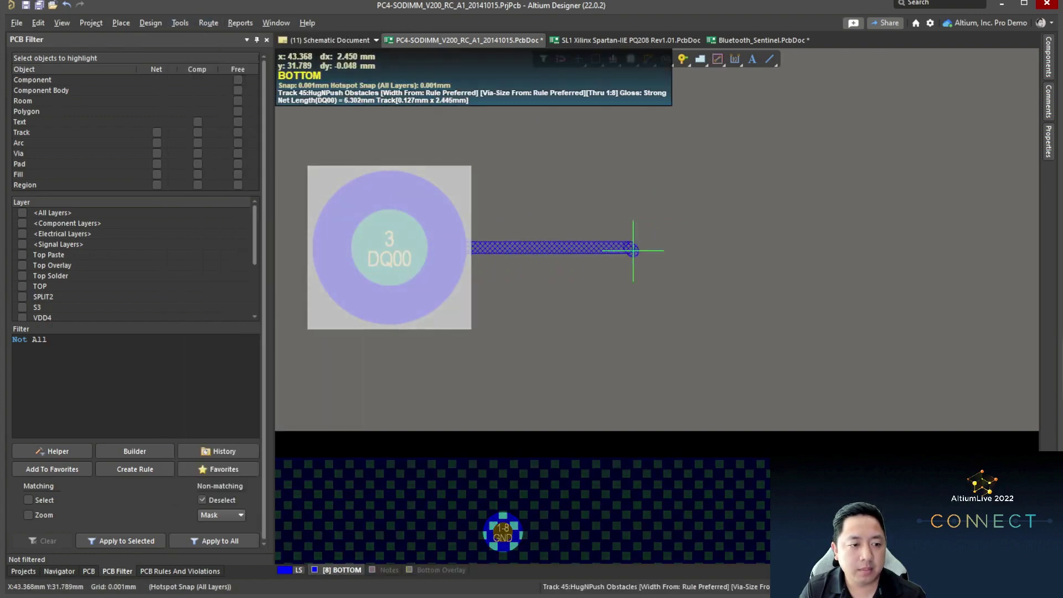
# Step: Check the DQ00 route's net class and width in millimetres and in mils, and cancel the route
pyautogui.press('Tab')
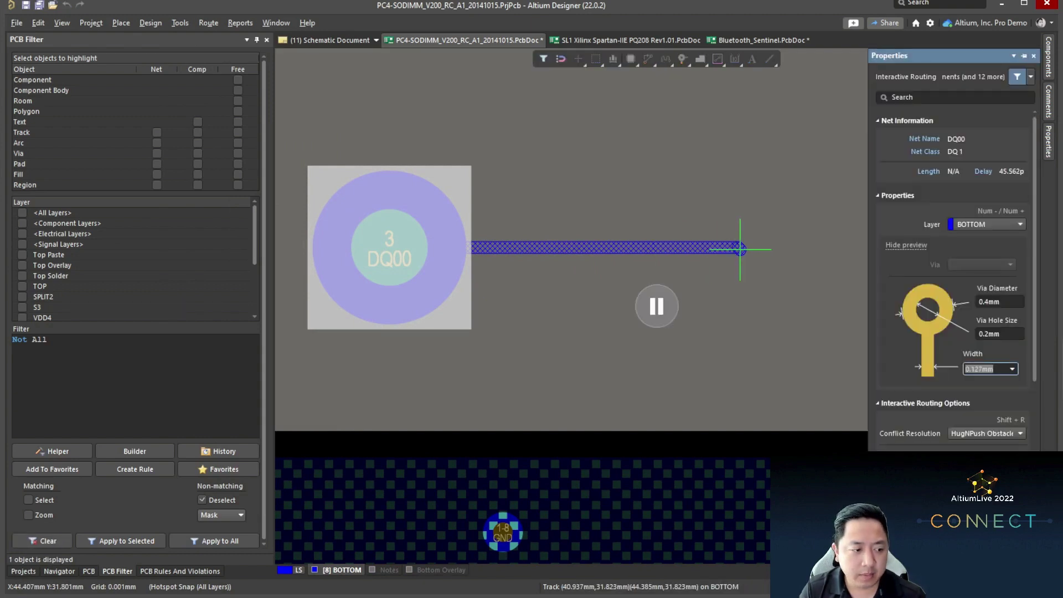
pyautogui.press('Return')
pyautogui.press('q')
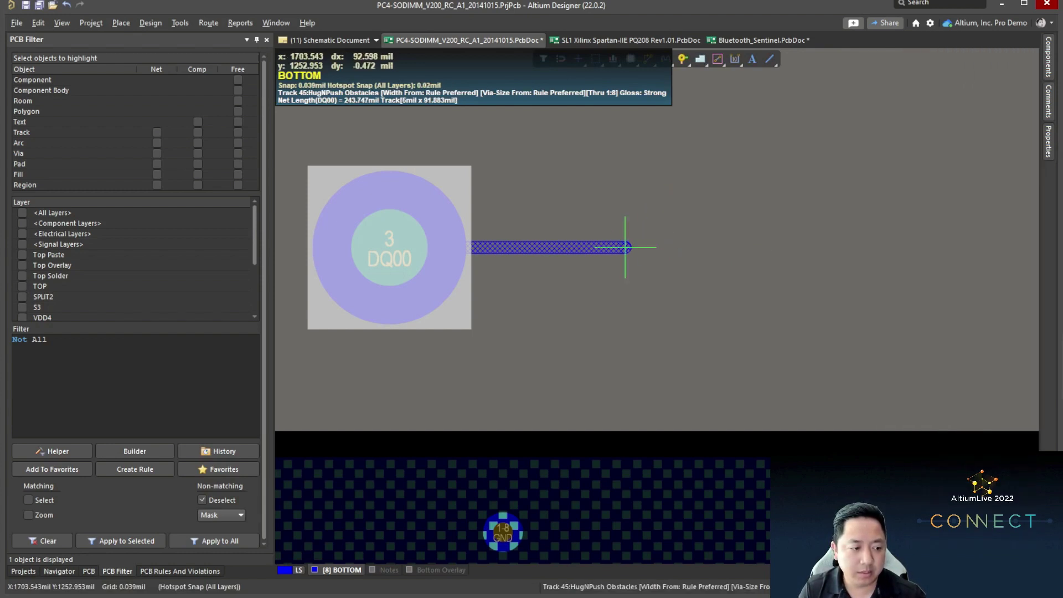
pyautogui.press('Tab')
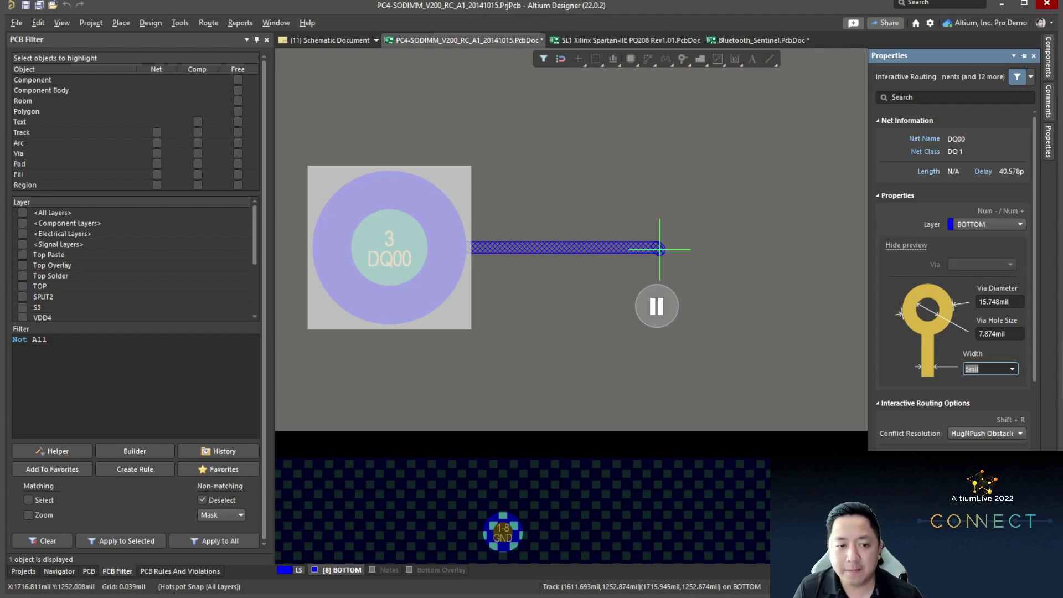
pyautogui.press('Return')
pyautogui.press('Escape')
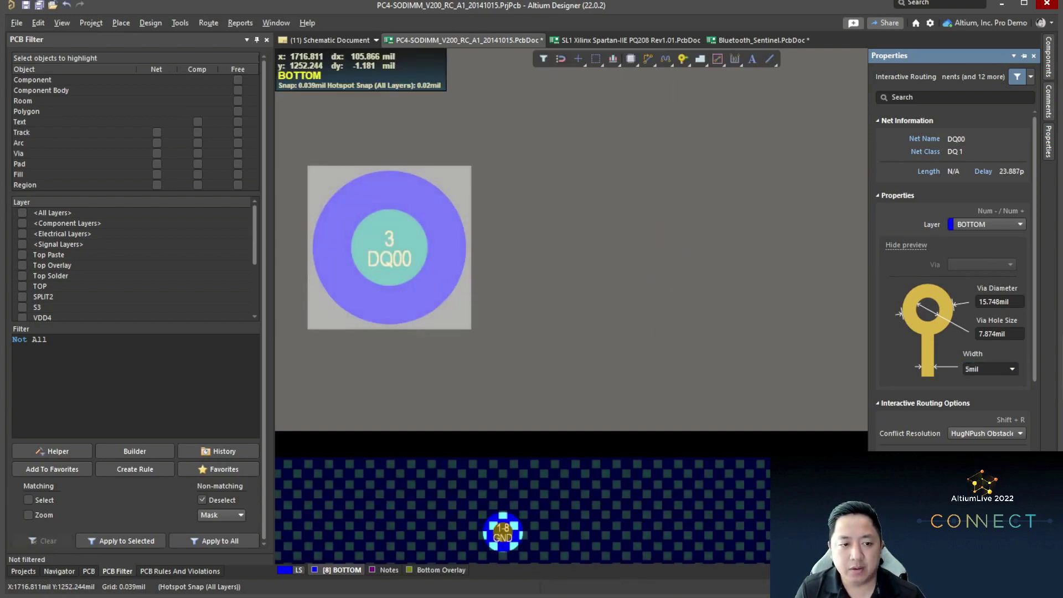
pyautogui.press('Escape')
# Step: Delete the DQ00 test pad above the board and show the project tree
pyautogui.keyDown('ctrl'); pyautogui.scroll(-6, 659, 248); pyautogui.keyUp('ctrl')
pyautogui.keyDown('ctrl'); pyautogui.scroll(-3, 656, 240); pyautogui.keyUp('ctrl')
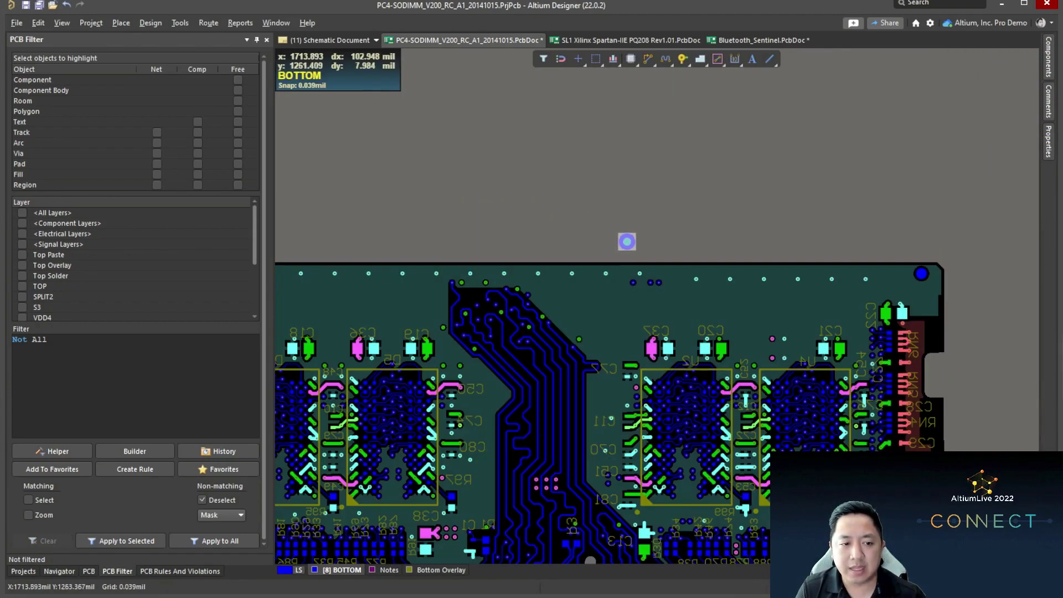
pyautogui.moveTo(598, 223); pyautogui.dragTo(645, 246)
pyautogui.press('Escape')
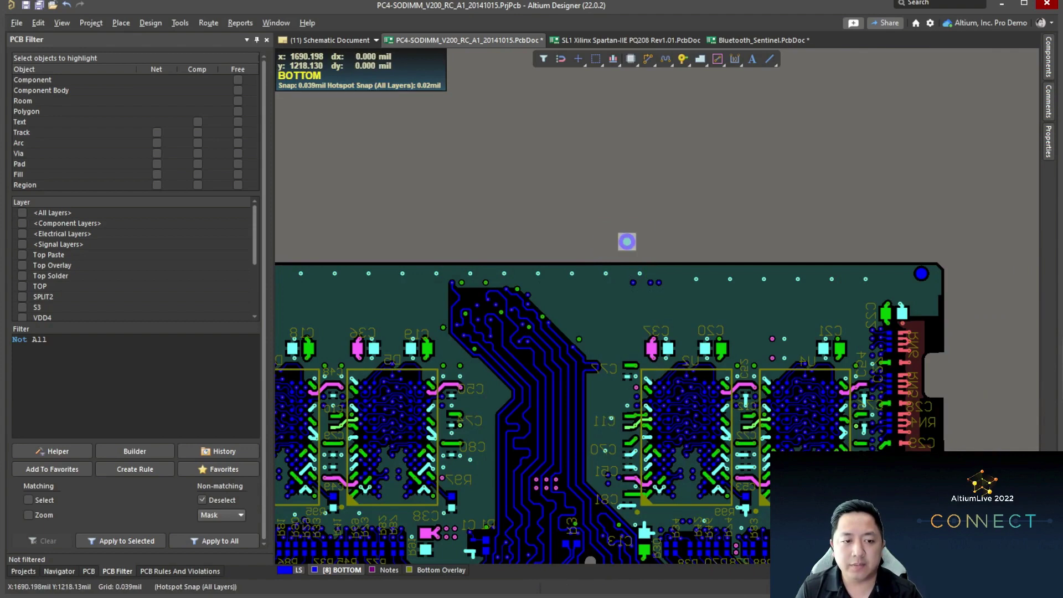
pyautogui.click(23, 570)
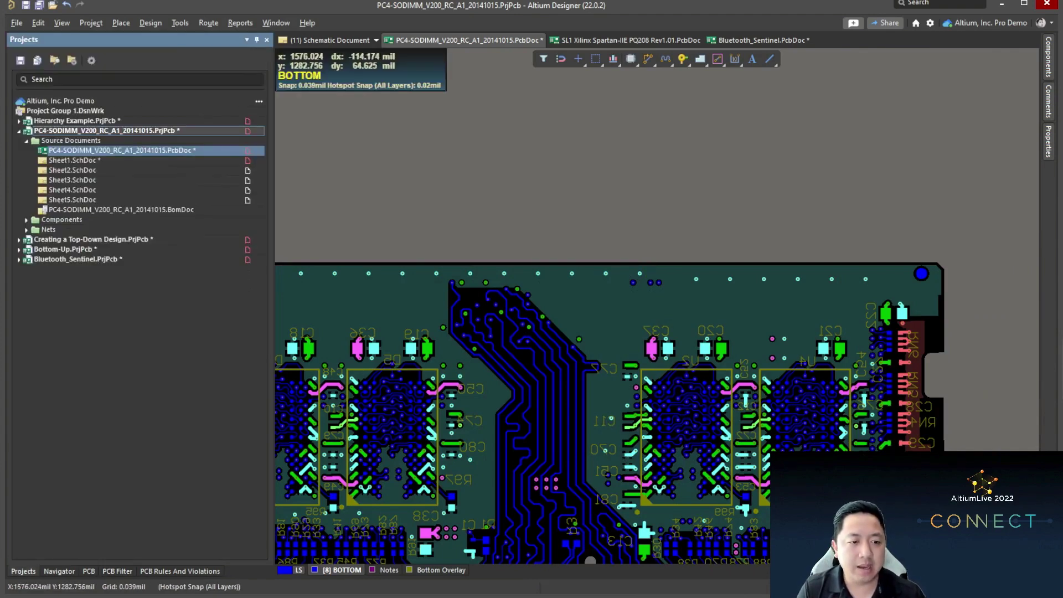
pyautogui.moveTo(582, 363); pyautogui.dragTo(644, 215, button='right')
pyautogui.keyDown('ctrl'); pyautogui.scroll(-2, 692, 174); pyautogui.keyUp('ctrl')
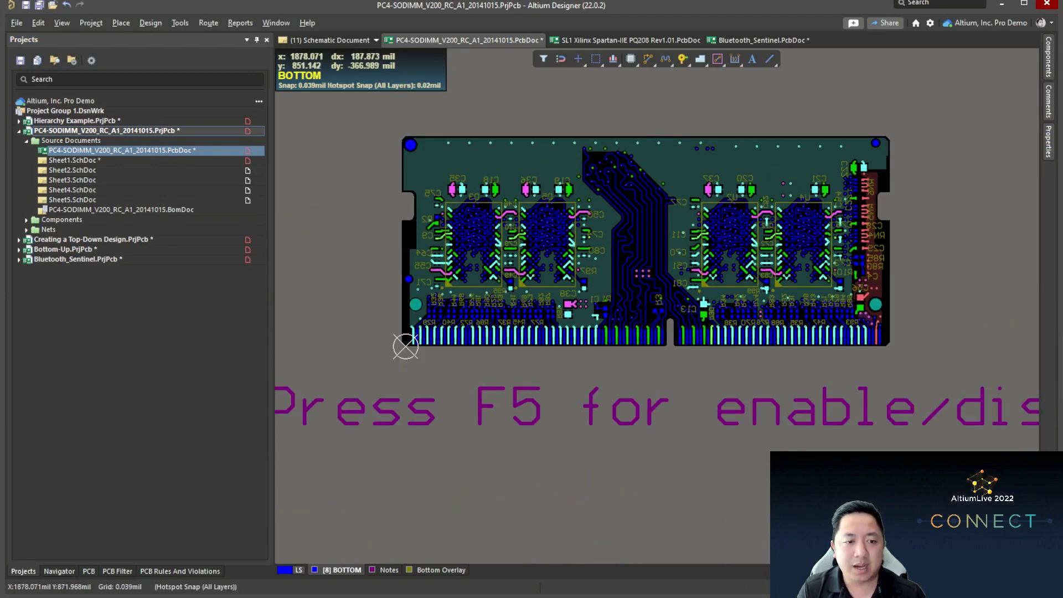
pyautogui.keyDown('ctrl'); pyautogui.scroll(1, 403, 344); pyautogui.keyUp('ctrl')
pyautogui.scroll(2, 380, 491)
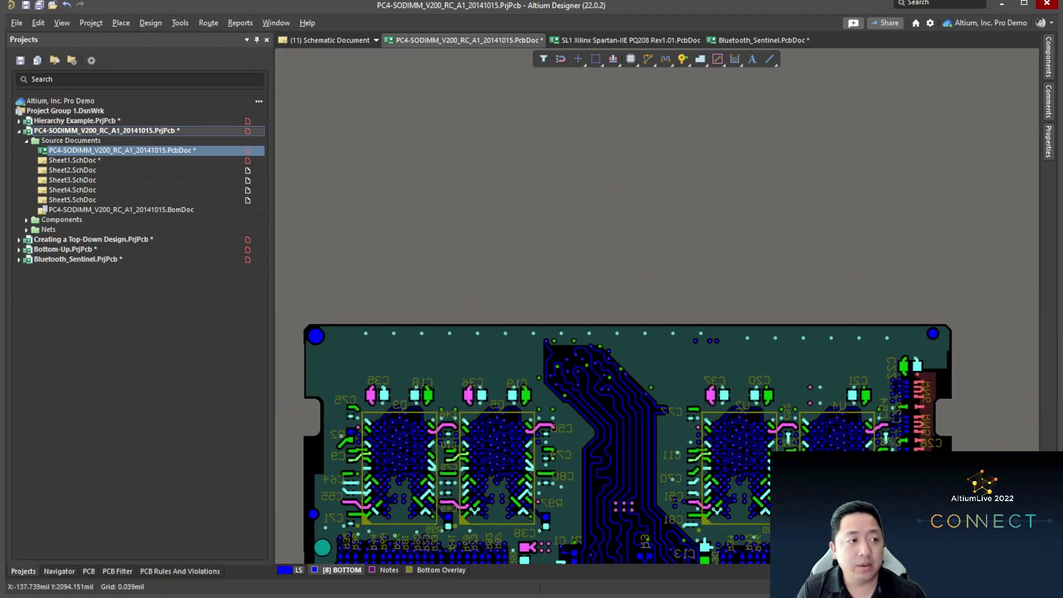
pyautogui.keyDown('ctrl'); pyautogui.scroll(2, 551, 221); pyautogui.keyUp('ctrl')
pyautogui.click(150, 22)
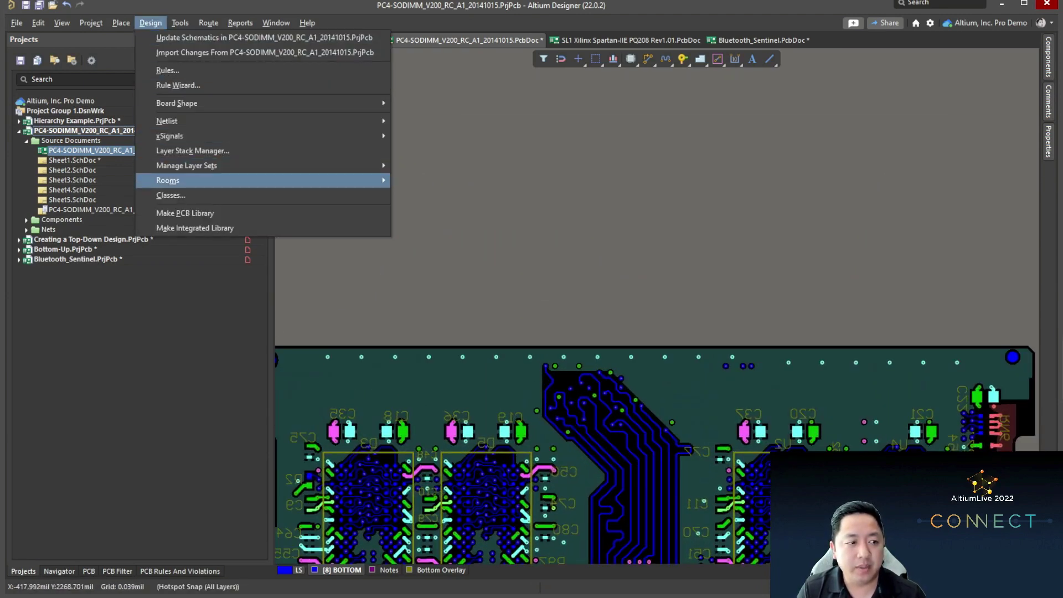
pyautogui.moveTo(262, 180)
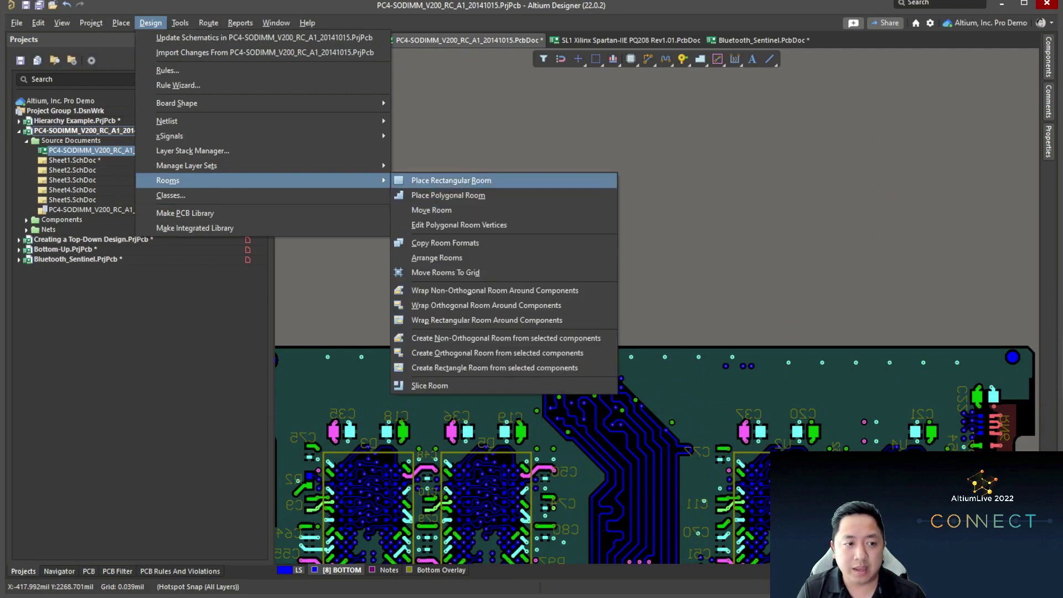
pyautogui.click(451, 180)
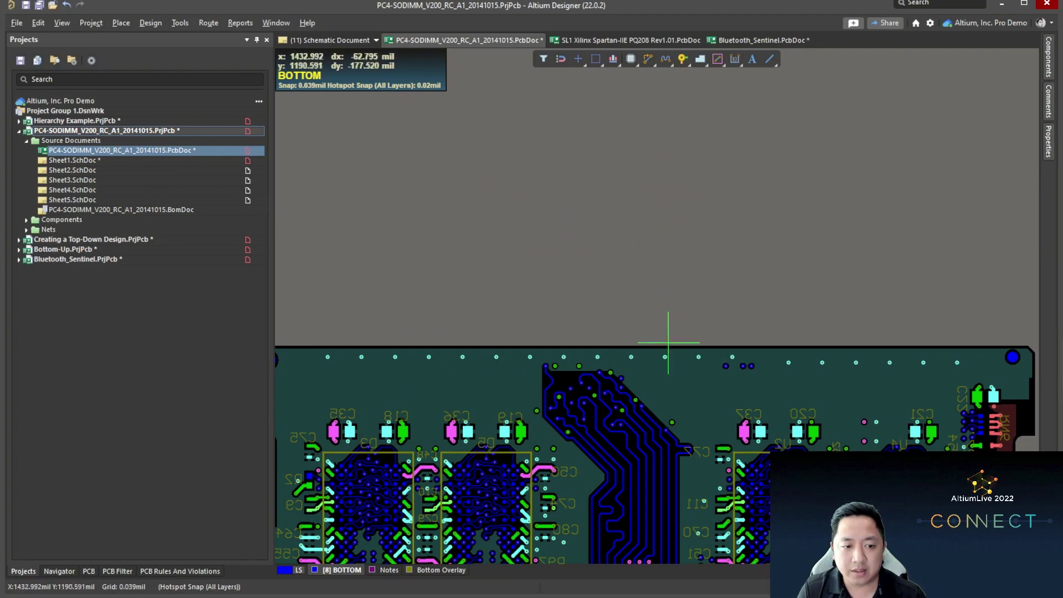
pyautogui.click(768, 370)
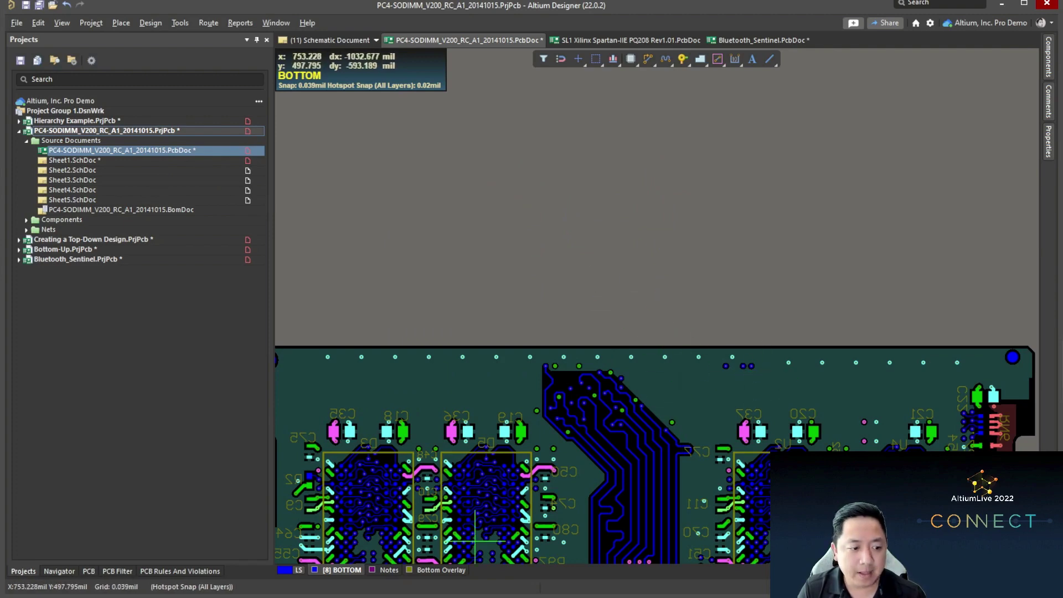
pyautogui.scroll(-3, 475, 540)
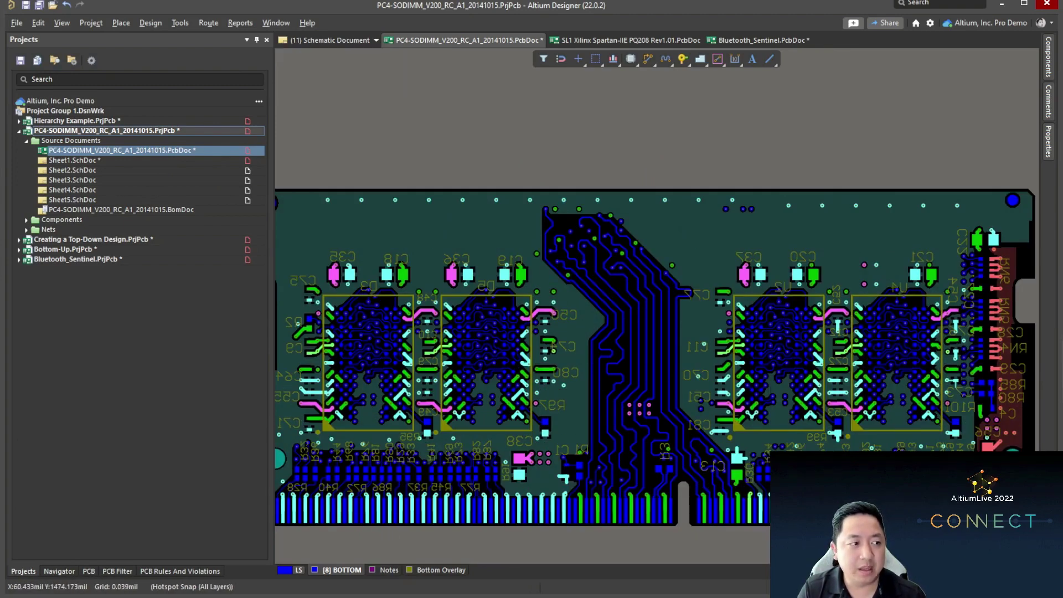
# Step: Open Bluetooth_Sentinel.PcbDoc from the Bluetooth_Sentinel project and clear its active object filter
pyautogui.click(19, 259)
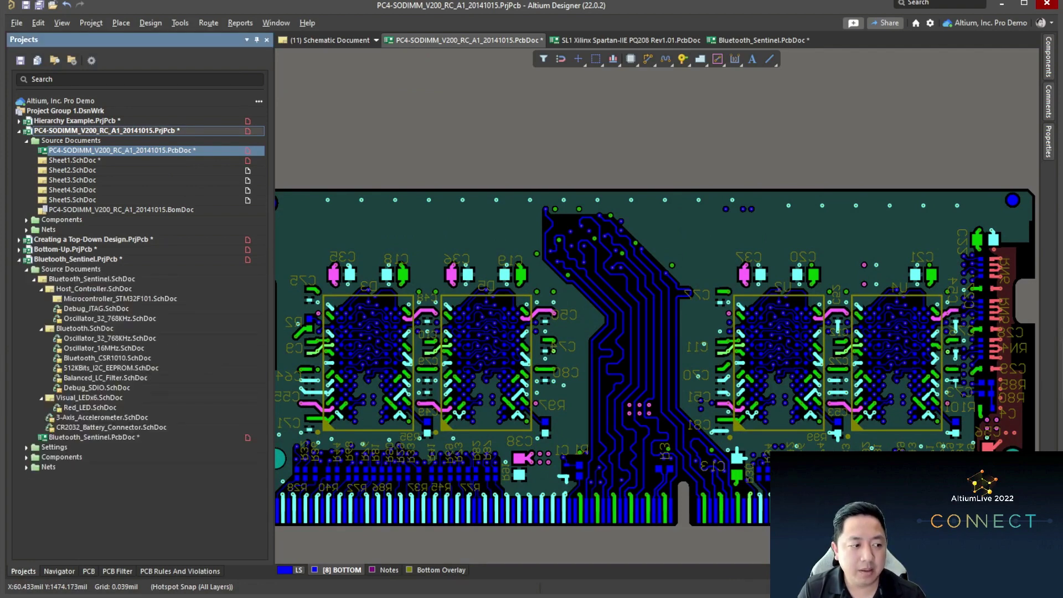
pyautogui.click(89, 437)
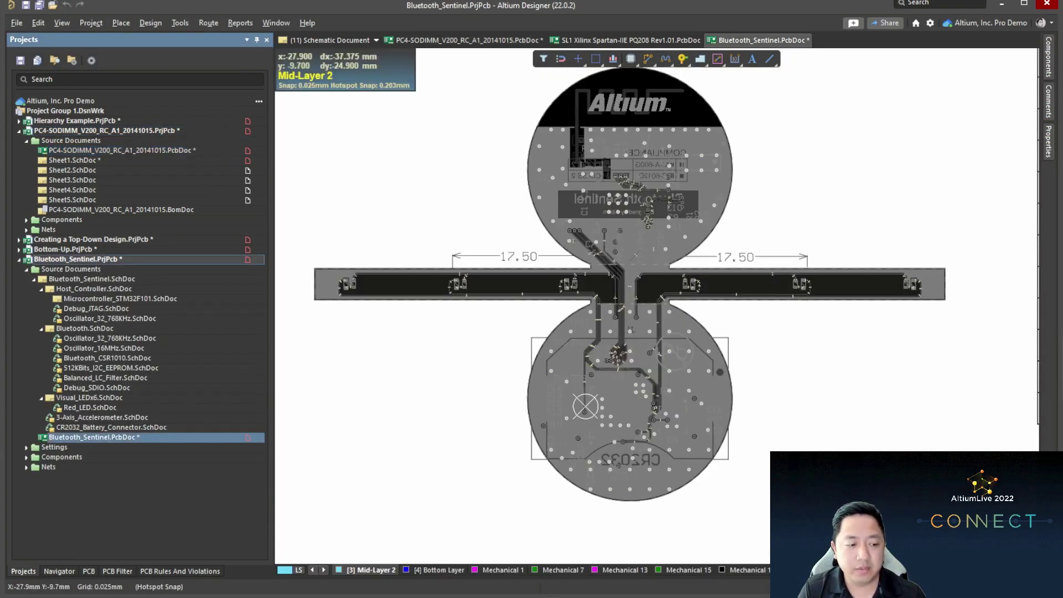
pyautogui.click(117, 571)
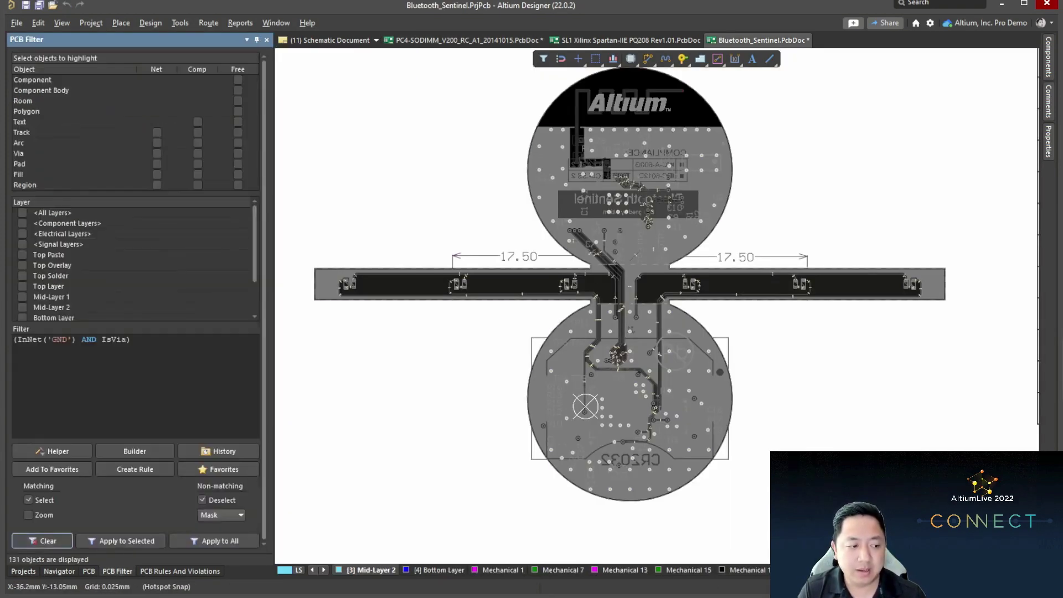
pyautogui.click(48, 540)
# Step: Make Top Layer the active layer of the Bluetooth_Sentinel board
pyautogui.keyDown('ctrl'); pyautogui.scroll(3, 780, 214); pyautogui.keyUp('ctrl')
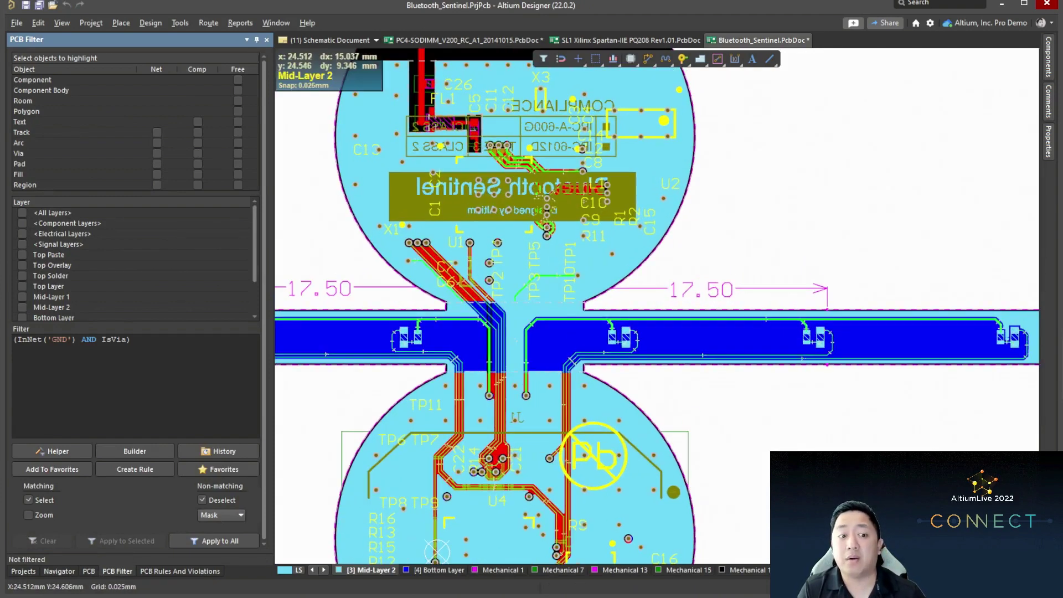
pyautogui.doubleClick(312, 570)
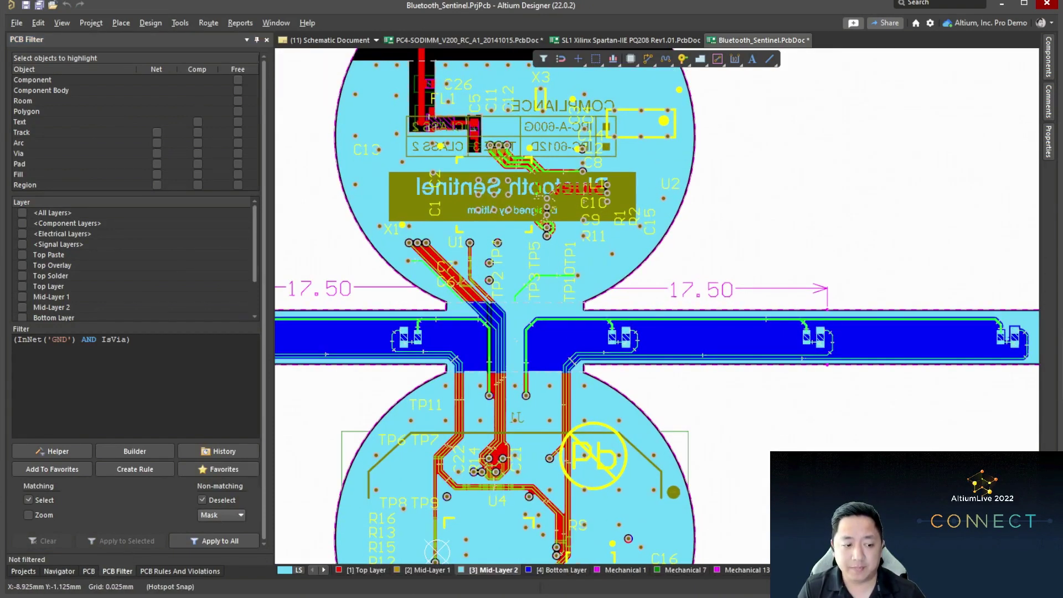
pyautogui.click(361, 570)
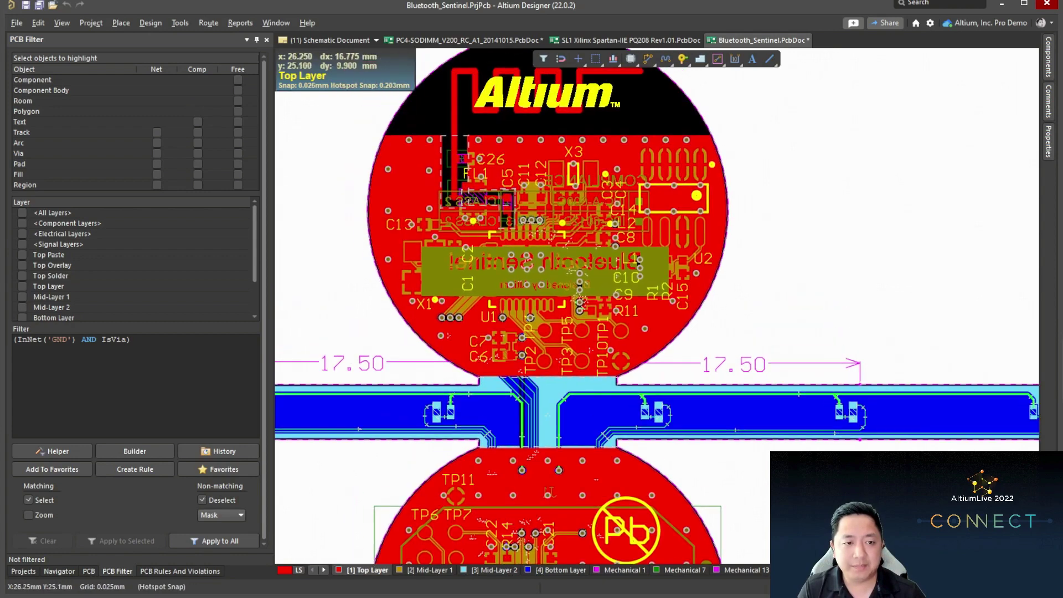
# Step: Open PC4-SODIMM_V200_RC_A1_20141015.PcbDoc from the project tree and shelve all of its polygon pours
pyautogui.click(240, 22)
pyautogui.moveTo(208, 22)
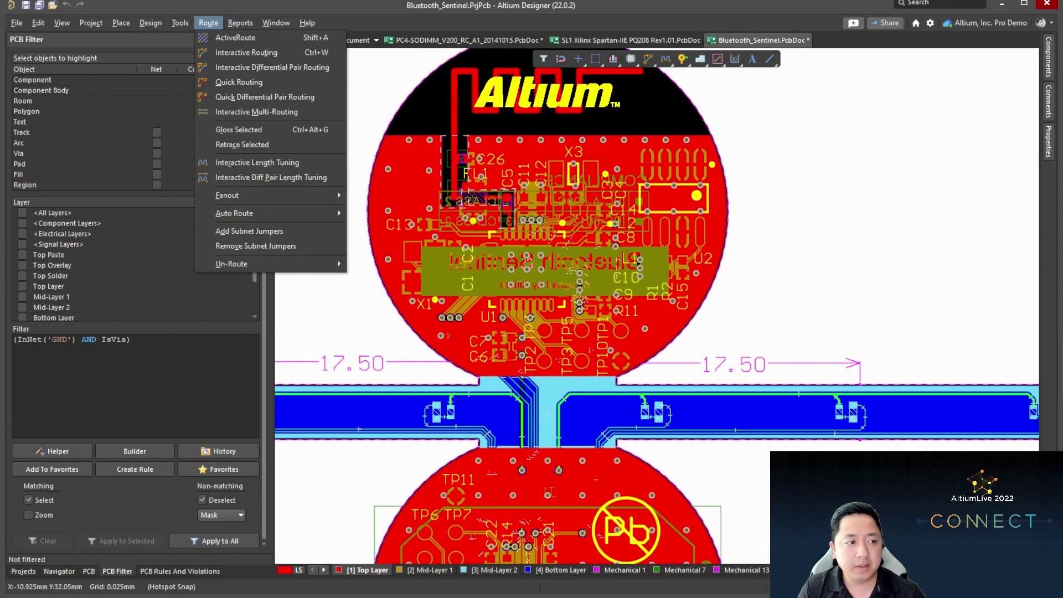
pyautogui.click(22, 571)
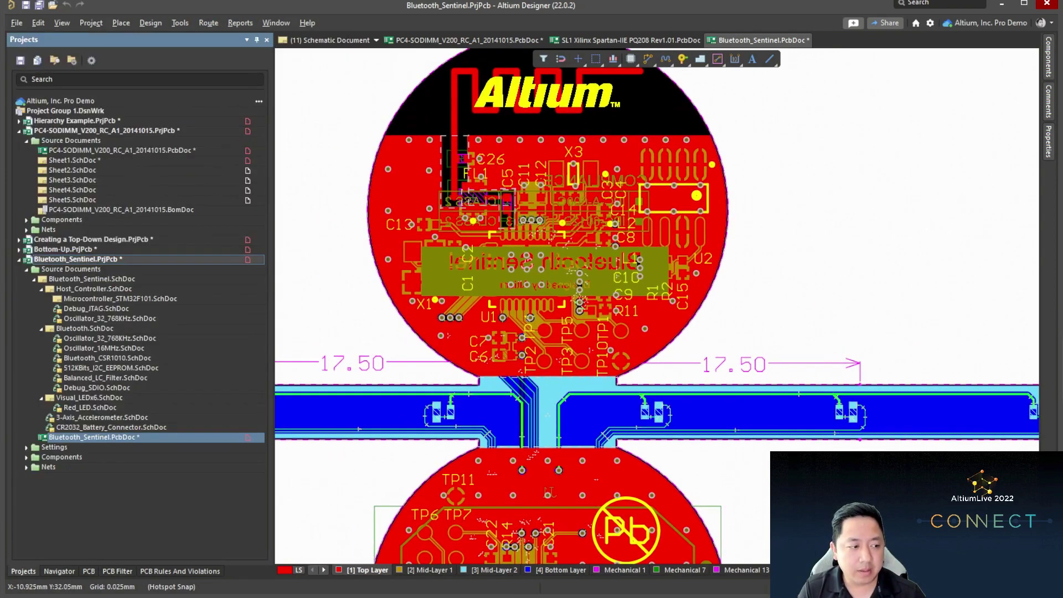
pyautogui.doubleClick(122, 150)
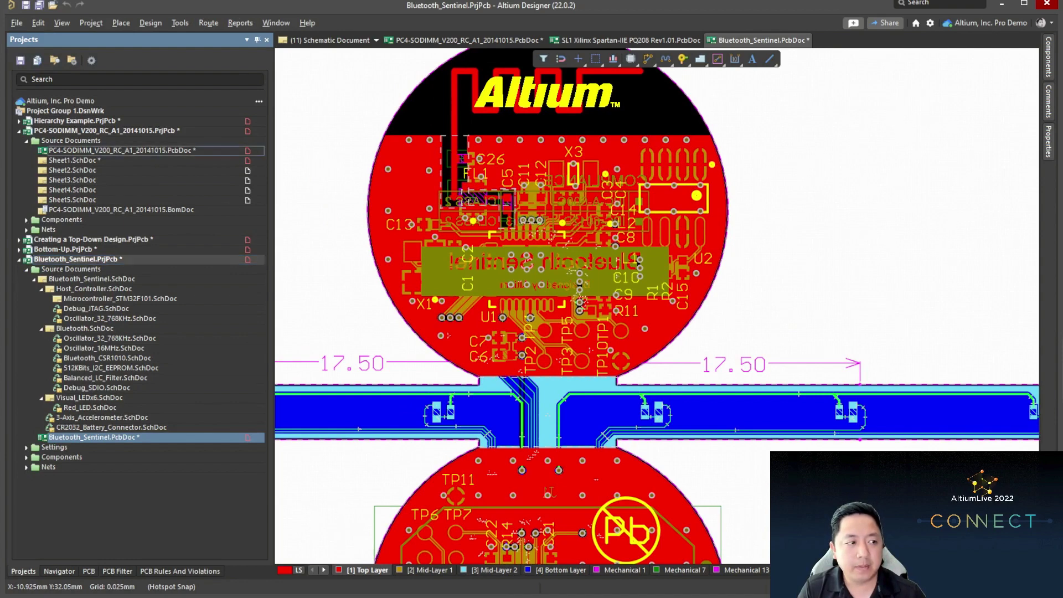
pyautogui.click(208, 23)
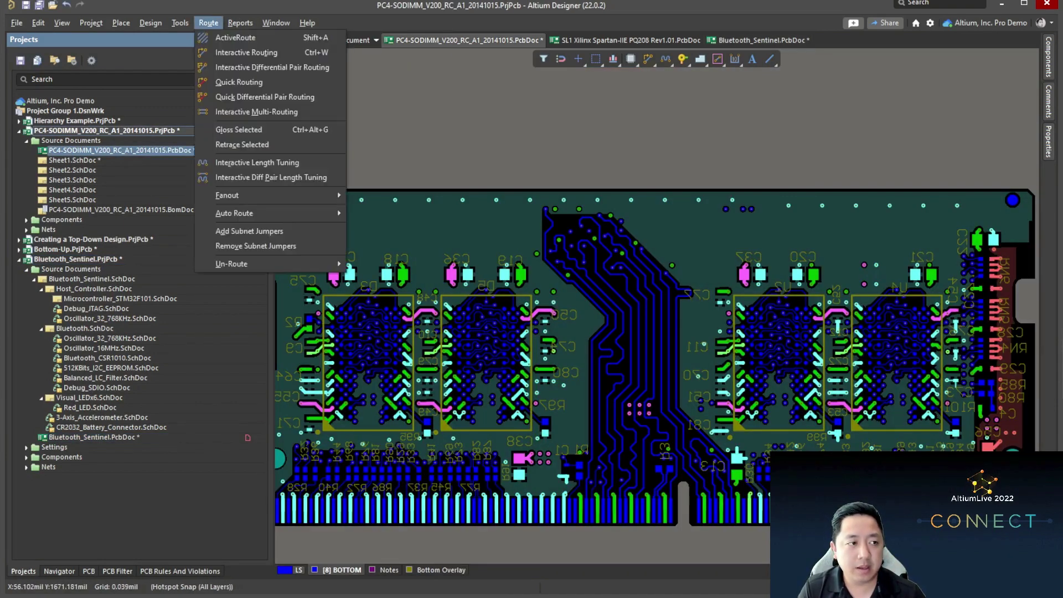
pyautogui.moveTo(180, 23)
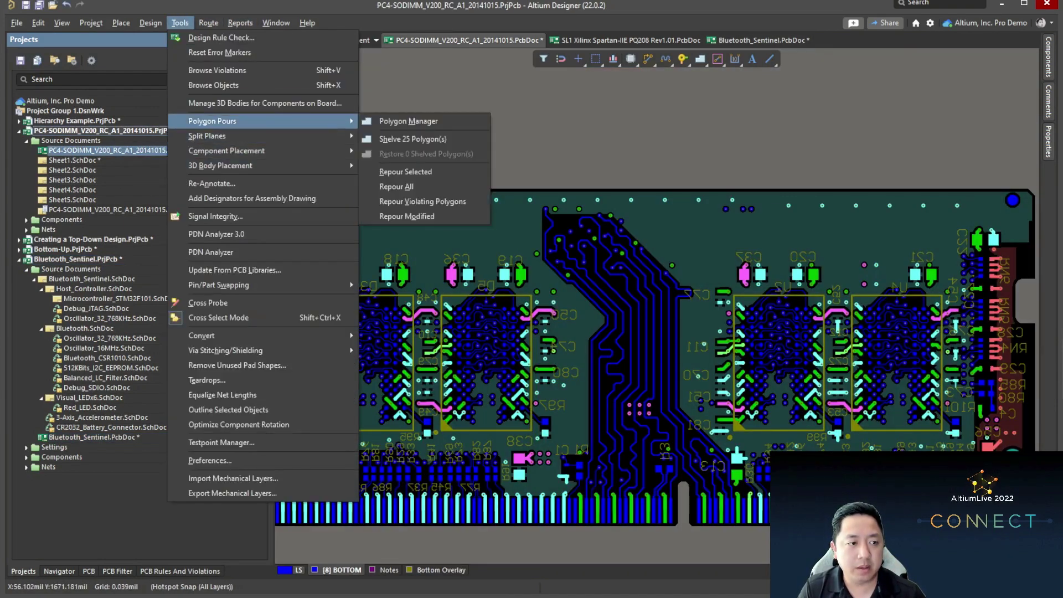
pyautogui.moveTo(263, 120)
pyautogui.click(412, 138)
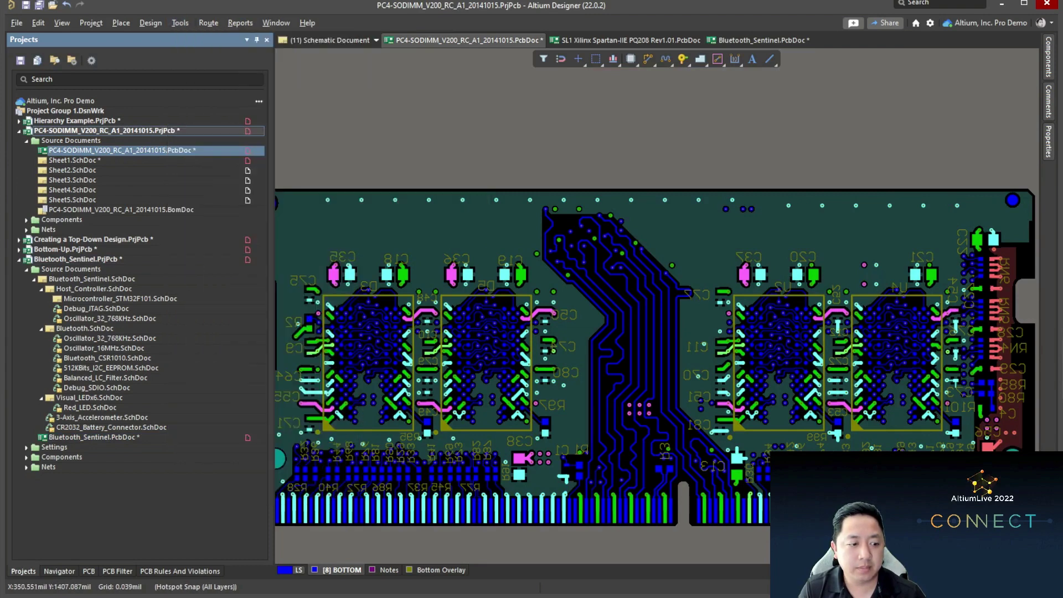
# Step: Make TOP the active layer of the PC4-SODIMM board and show it in single-layer mode
pyautogui.click(300, 570)
pyautogui.click(337, 577)
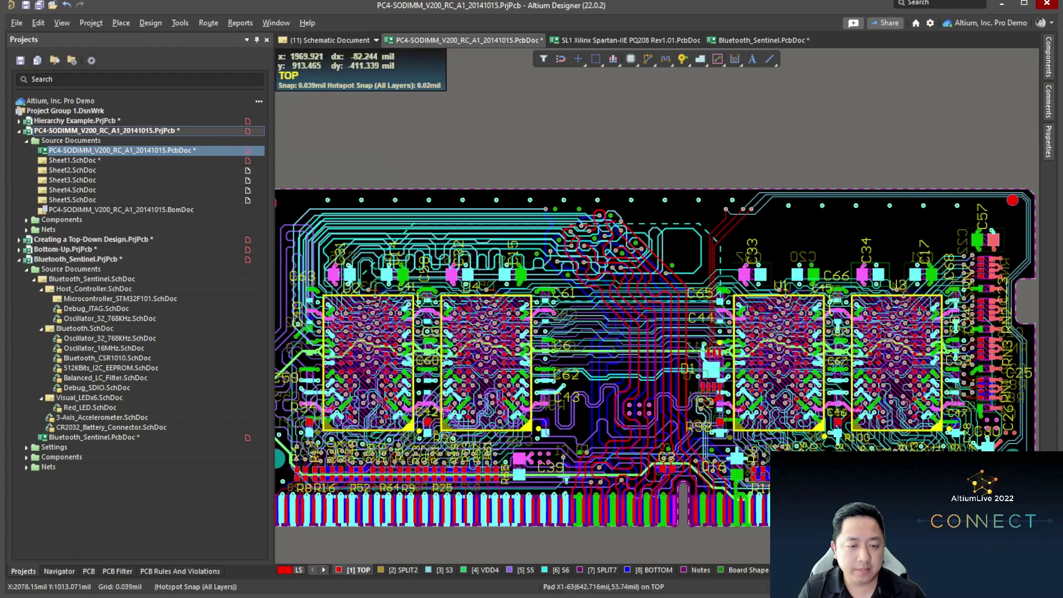
pyautogui.moveTo(654, 351); pyautogui.dragTo(487, 338, button='right')
pyautogui.hotkey('shift', 's')
pyautogui.keyDown('ctrl'); pyautogui.scroll(6, 706, 191); pyautogui.keyUp('ctrl')
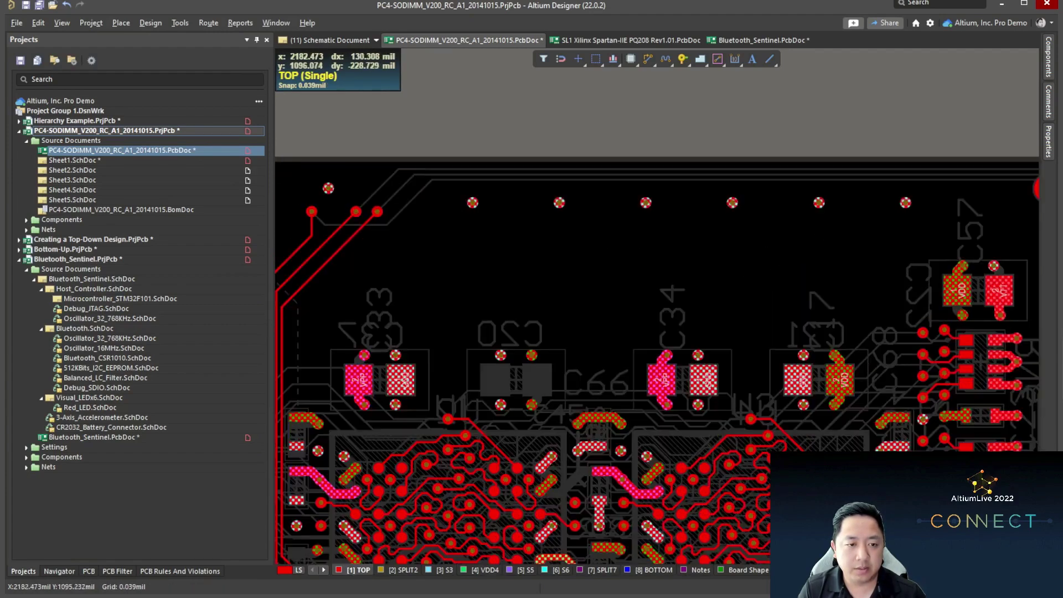
pyautogui.click(120, 23)
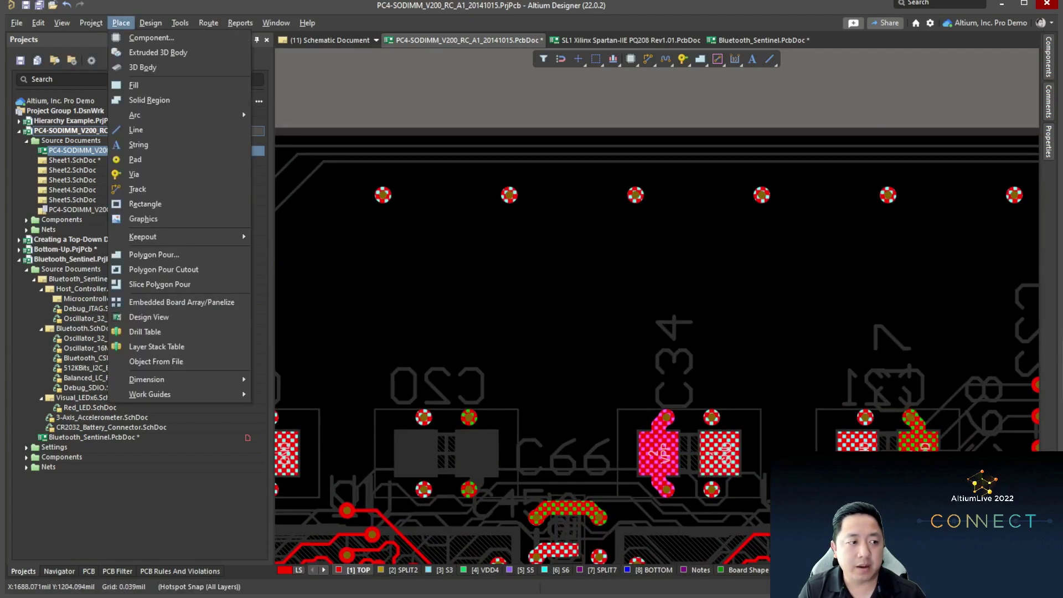
pyautogui.moveTo(150, 23)
pyautogui.press('Up')
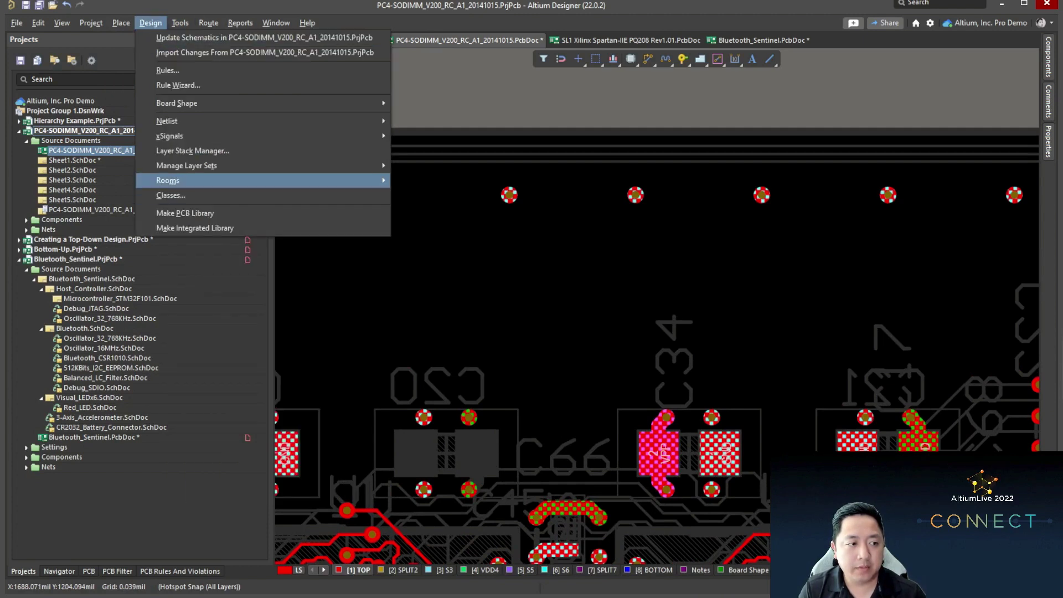
pyautogui.press('Right')
pyautogui.press('Down')
pyautogui.press('Return')
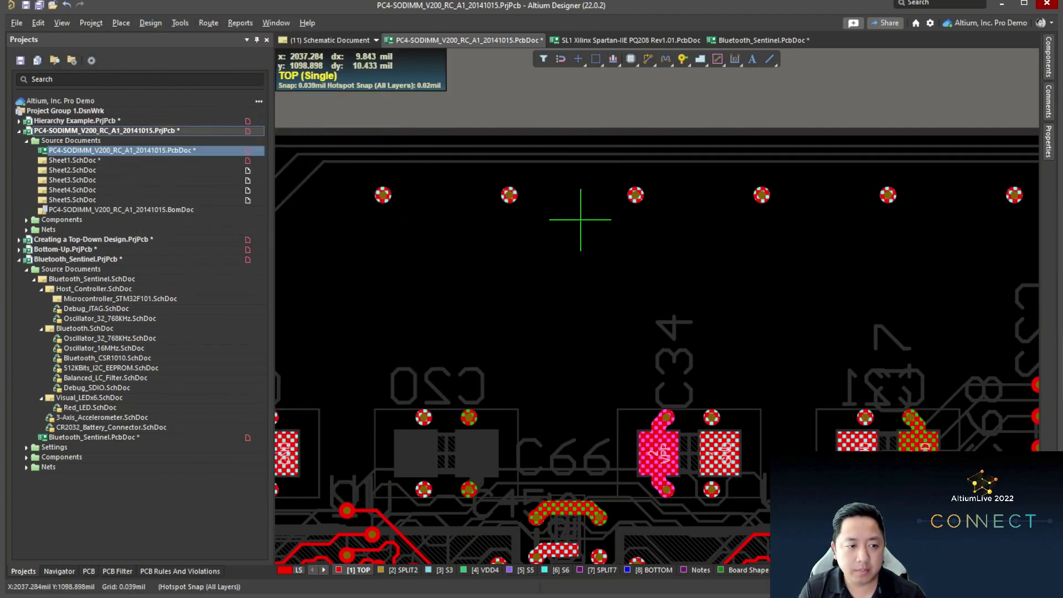
pyautogui.press('Escape')
pyautogui.press('Escape')
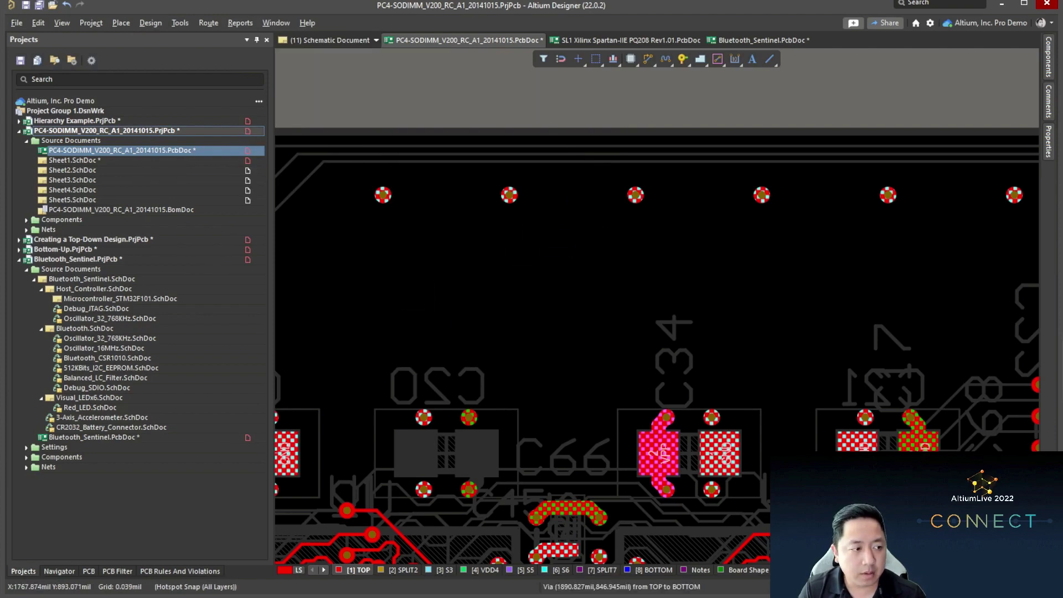
# Step: Switch to Bluetooth_Sentinel.PcbDoc and shelve all of its polygon pours
pyautogui.click(758, 40)
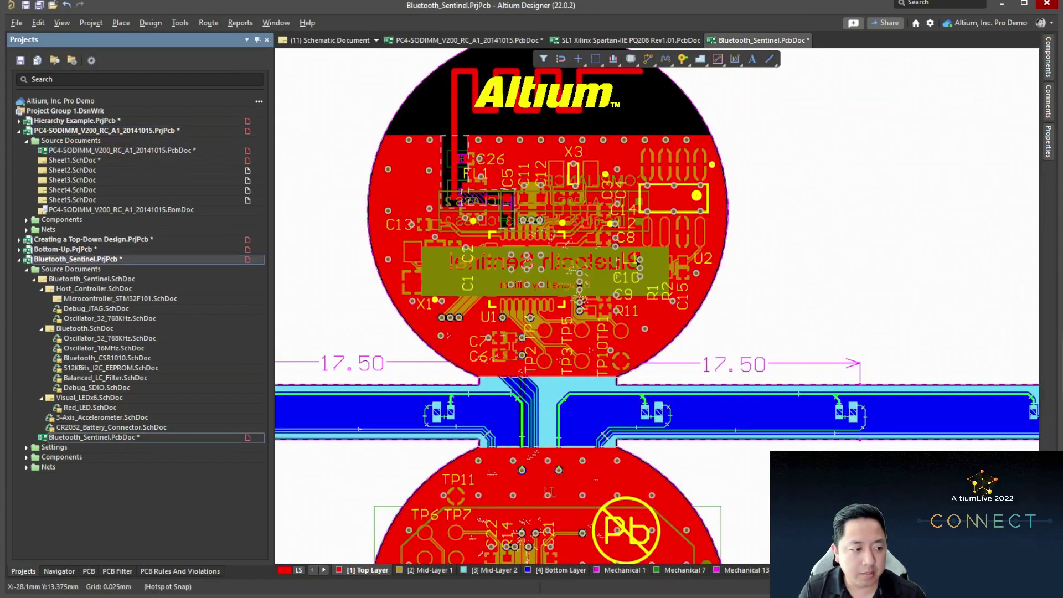
pyautogui.click(208, 23)
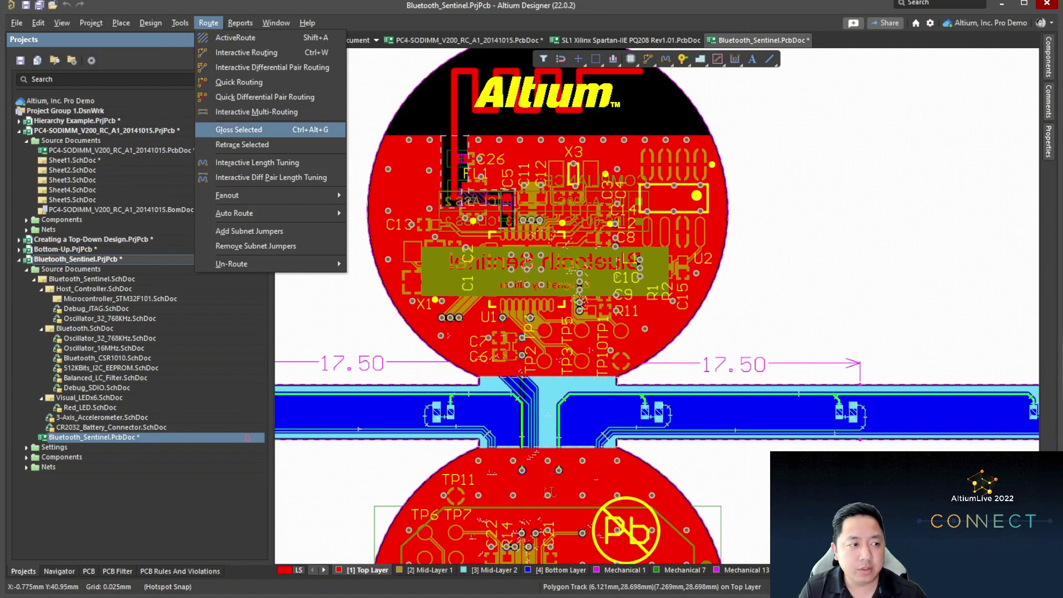
pyautogui.moveTo(265, 213)
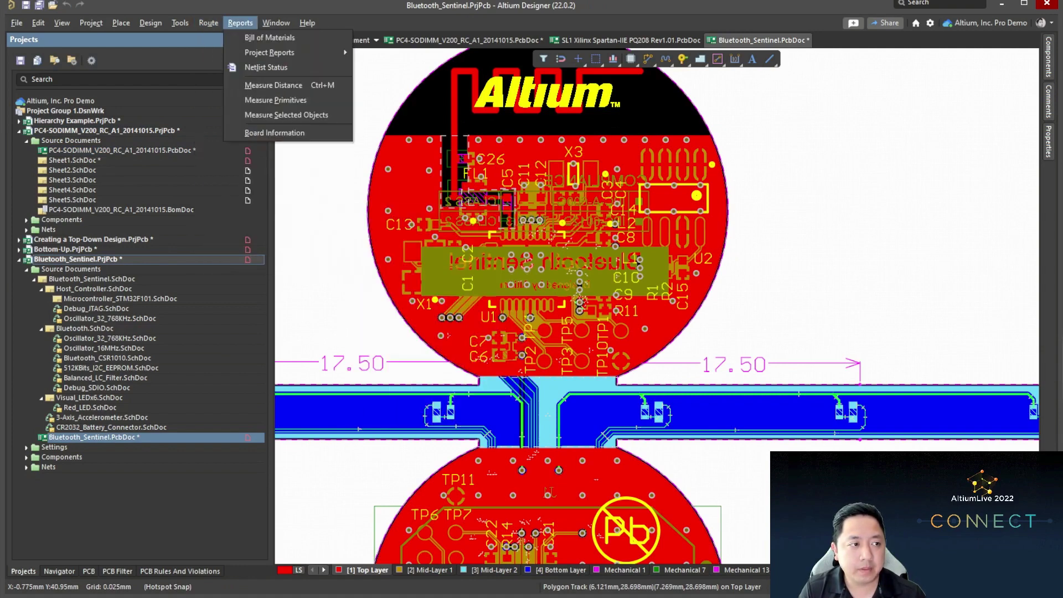
pyautogui.moveTo(263, 121)
pyautogui.click(412, 139)
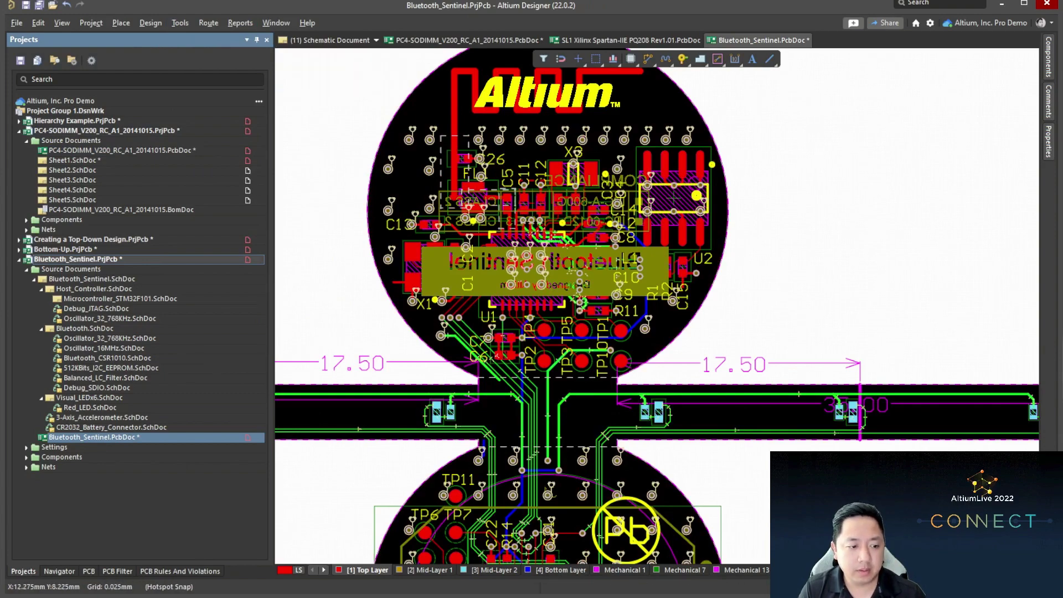
# Step: Show only the Top Layer of the Bluetooth_Sentinel board in single-layer mode
pyautogui.press('s')
pyautogui.click(840, 167)
pyautogui.hotkey('shift', 's')
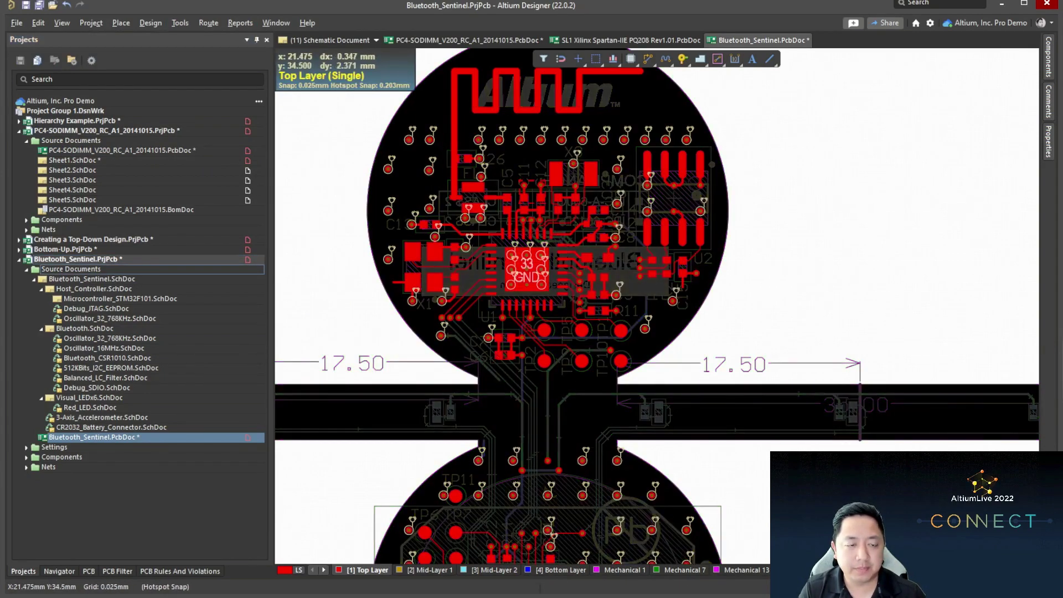
# Step: Place a rectangular room about 2.7 mm by 1.9 mm in the empty area below the end of the ANT_RF antenna trace
pyautogui.moveTo(717, 97); pyautogui.dragTo(794, 243, button='right')
pyautogui.keyDown('ctrl'); pyautogui.scroll(5, 794, 243); pyautogui.keyUp('ctrl')
pyautogui.click(150, 23)
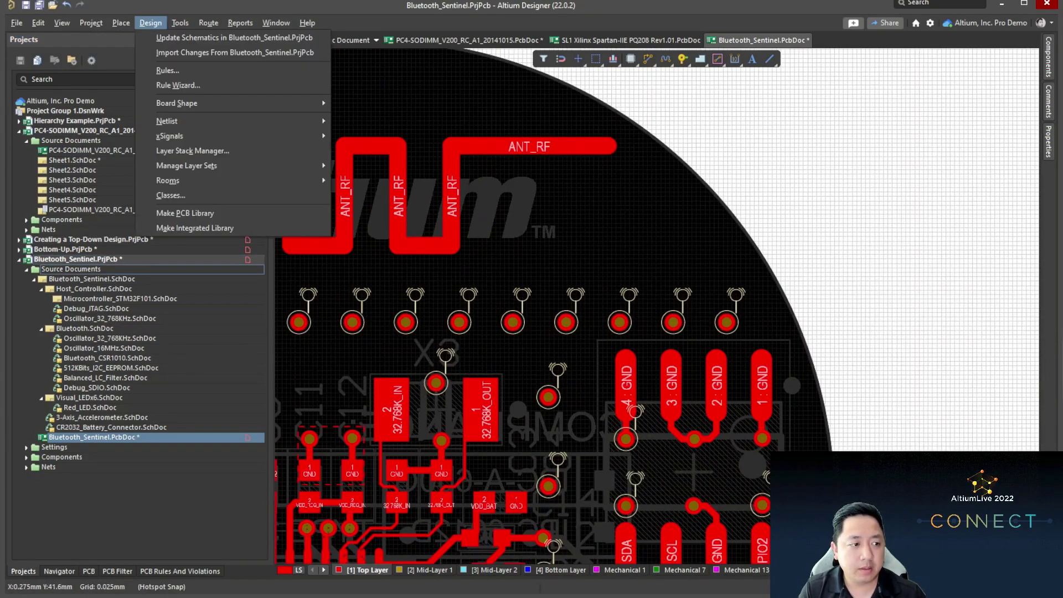
pyautogui.moveTo(172, 181)
pyautogui.click(391, 181)
pyautogui.click(551, 252)
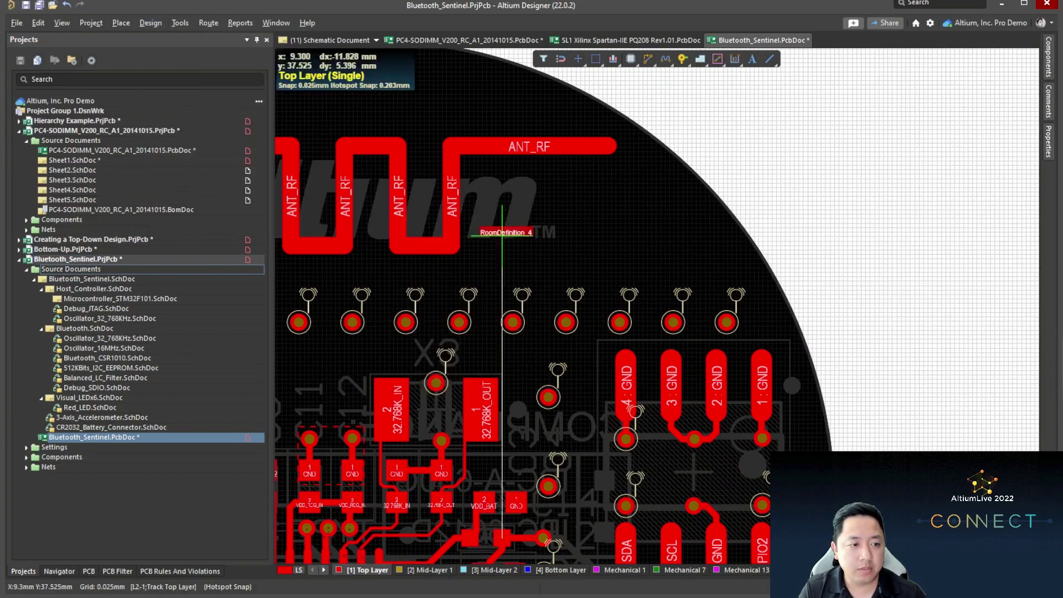
pyautogui.click(645, 186)
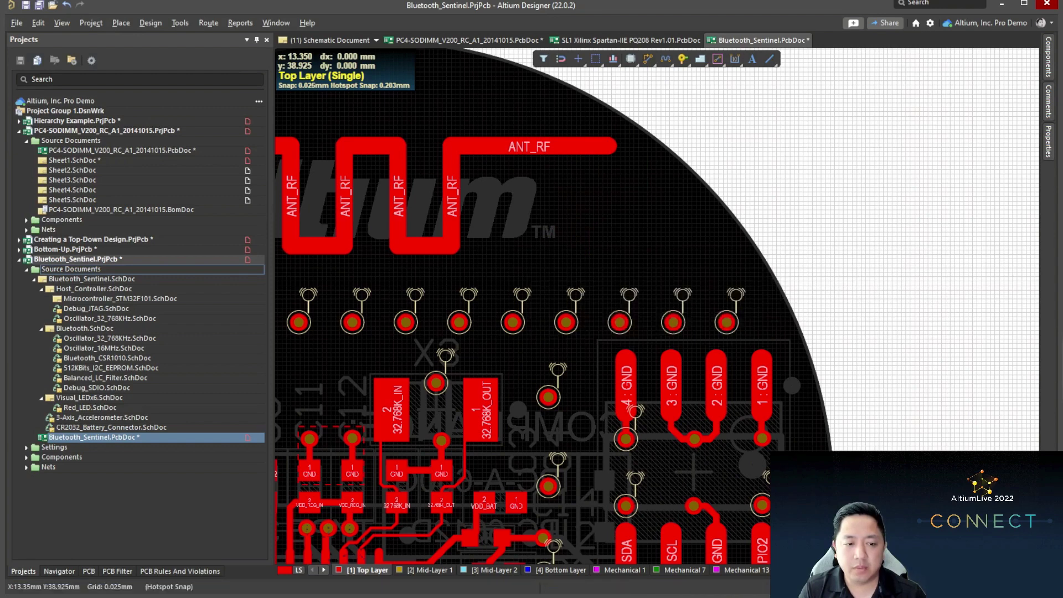
# Step: Name the new room BGA and set its custom object query to WithinRoom('BGA')
pyautogui.doubleClick(605, 220)
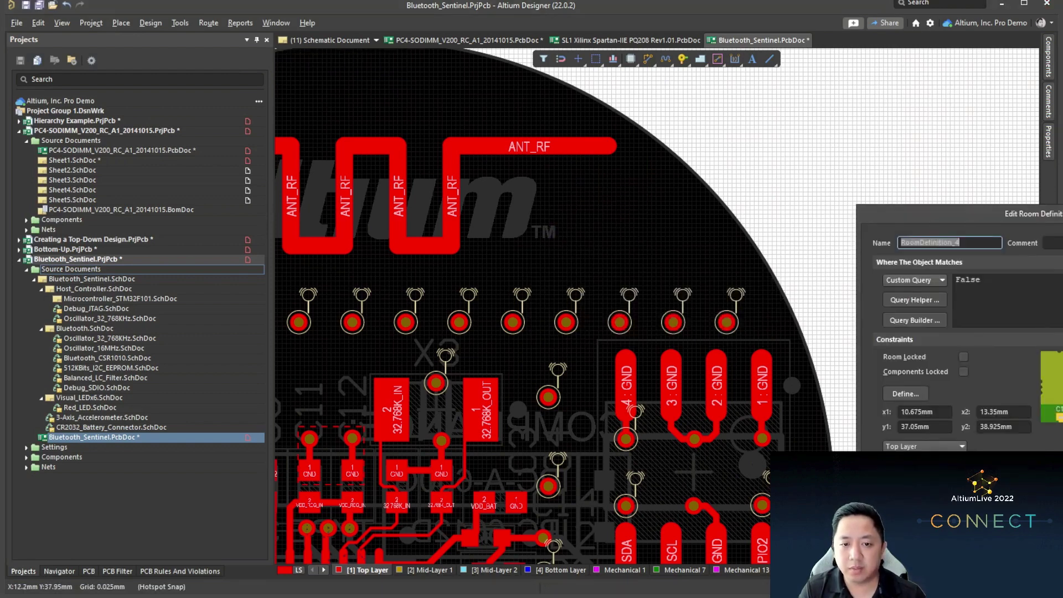
pyautogui.hotkey('ctrl', 'a')
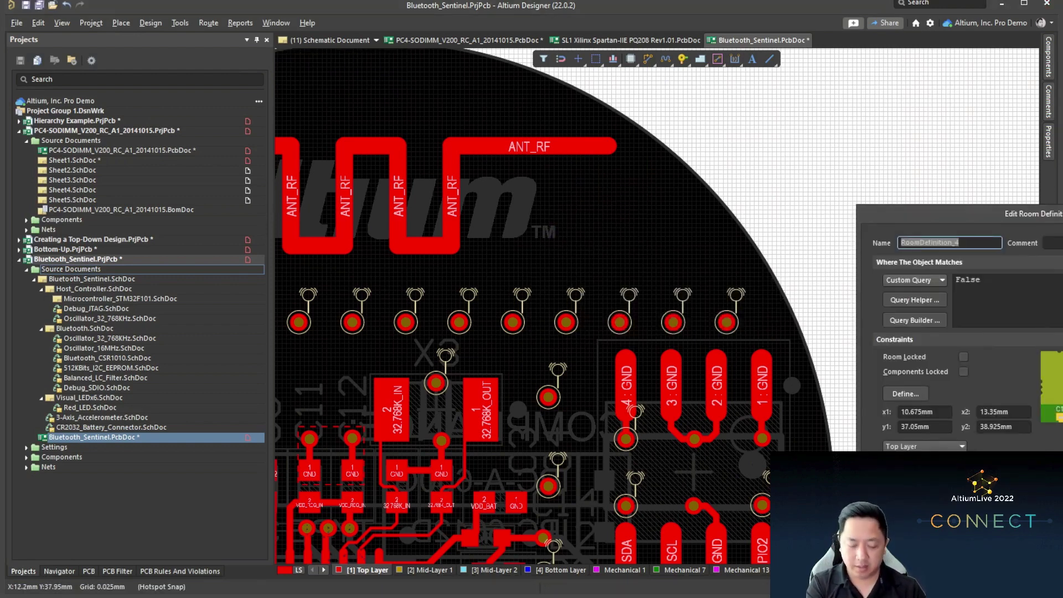
pyautogui.write('BGA')
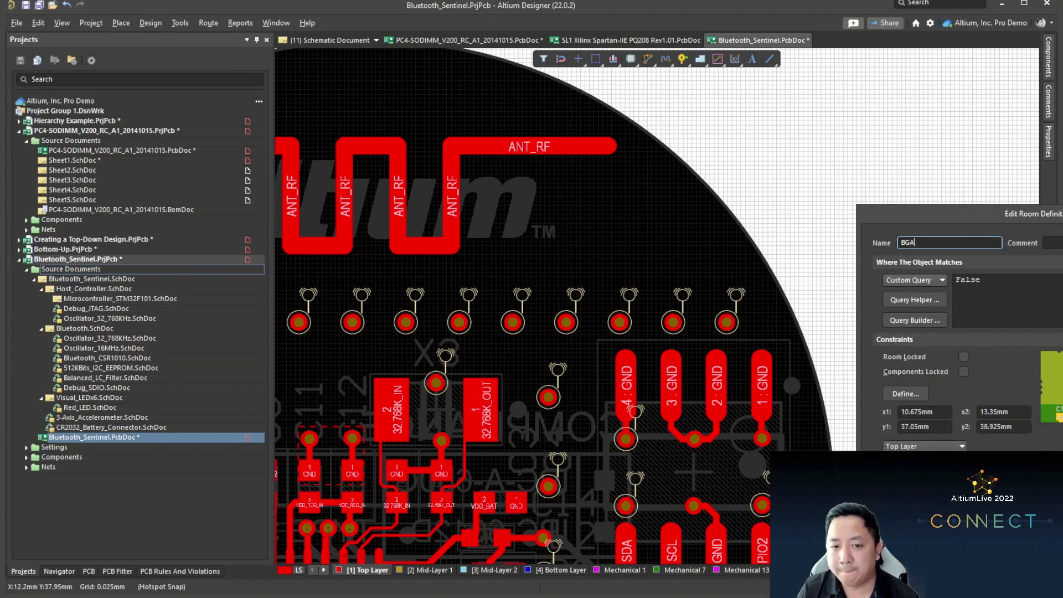
pyautogui.press('Tab')
pyautogui.write('within')
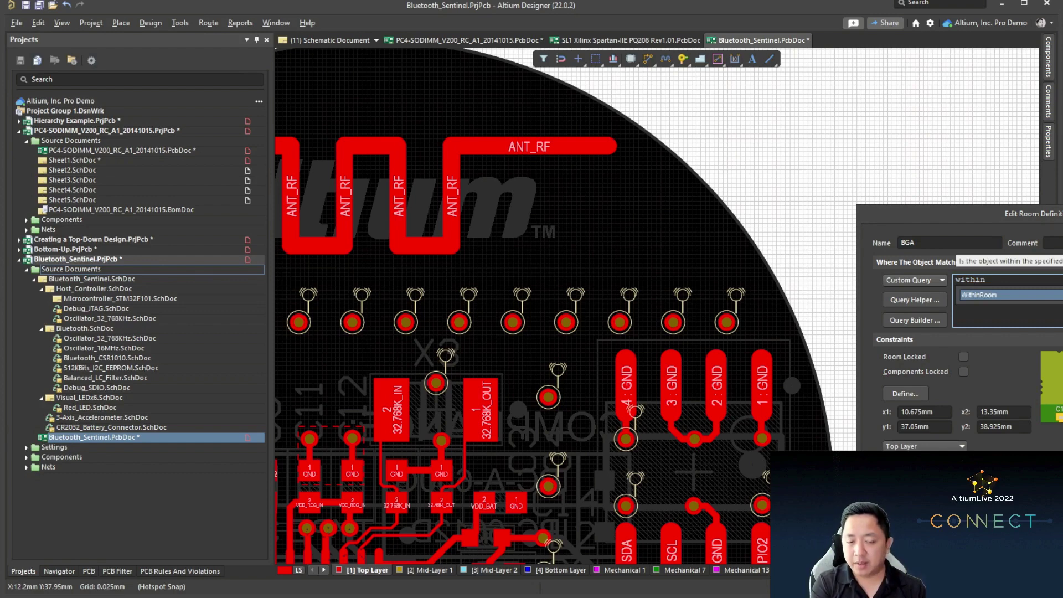
pyautogui.press('Return')
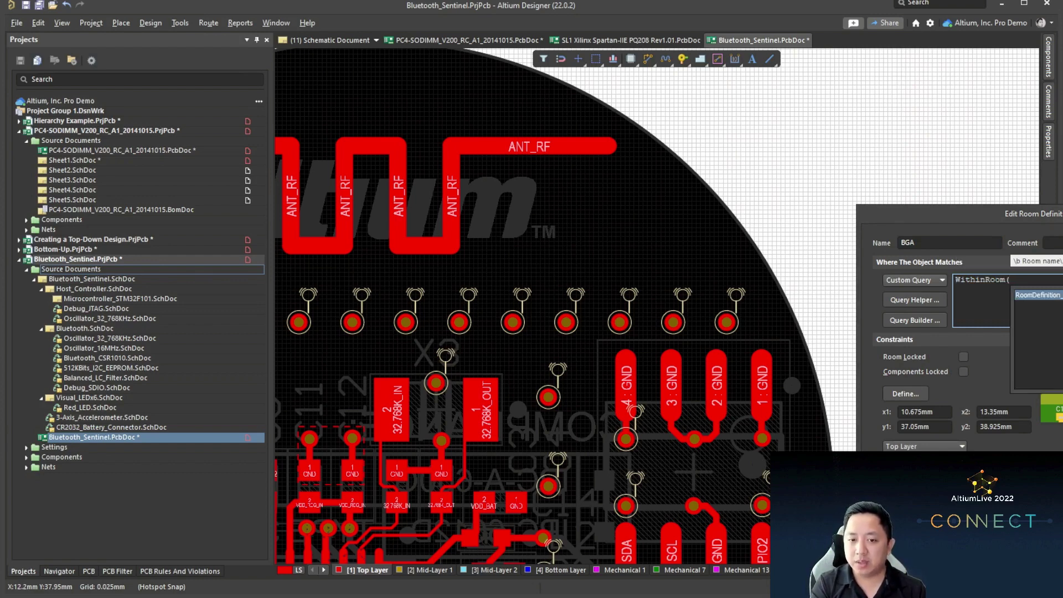
pyautogui.write("'BGA")
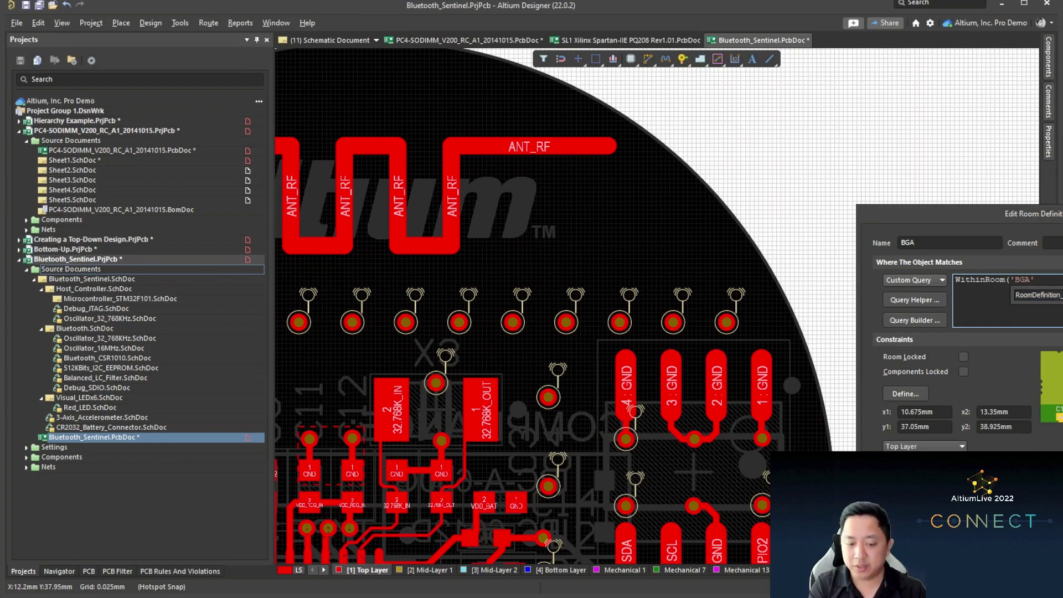
pyautogui.write("')")
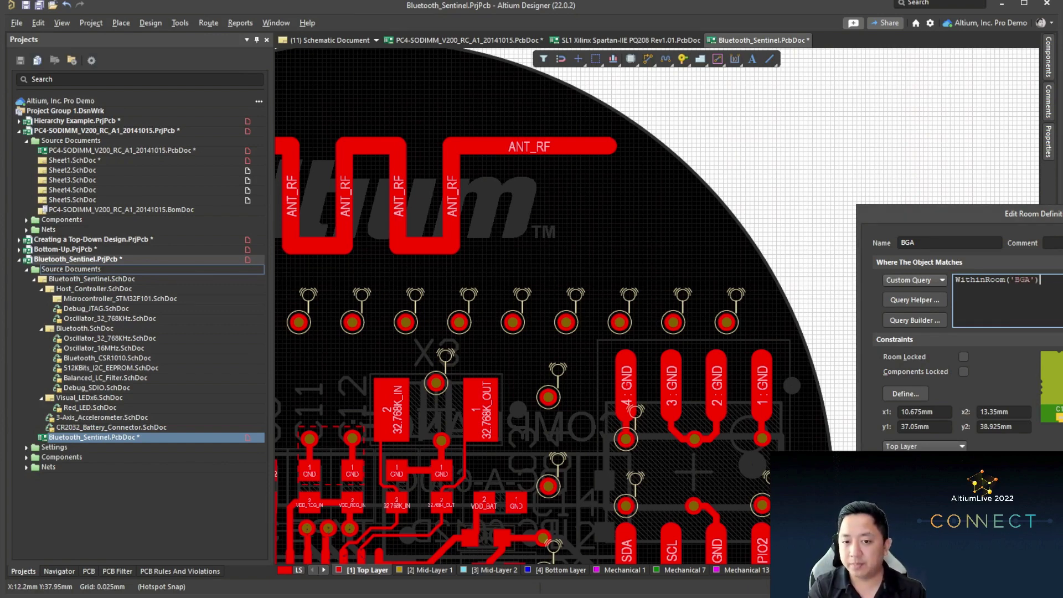
pyautogui.press('Return')
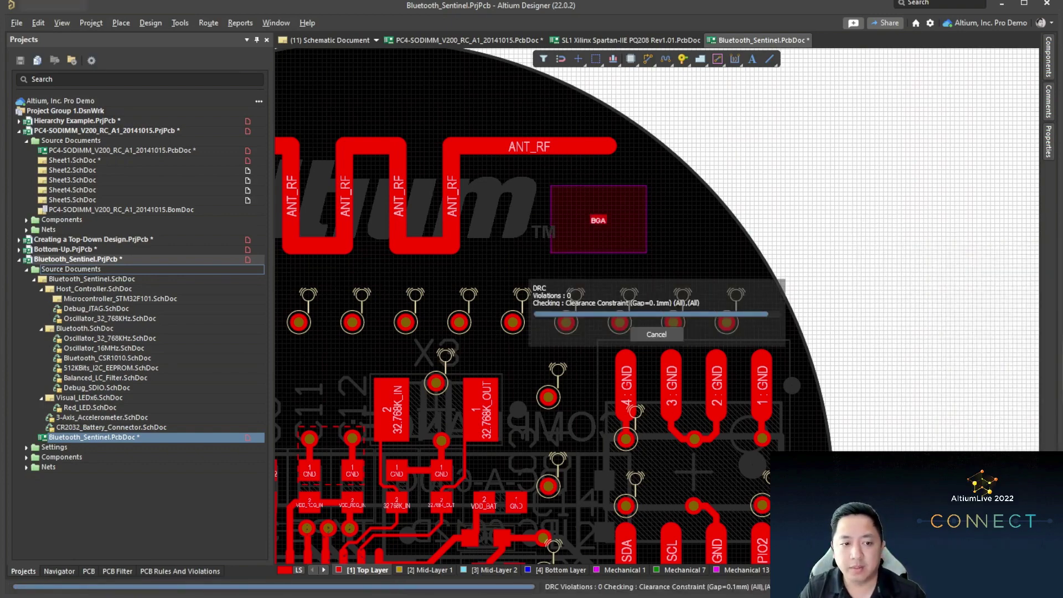
# Step: Select the BGA room on the board
pyautogui.keyDown('ctrl'); pyautogui.scroll(3, 568, 196); pyautogui.keyUp('ctrl')
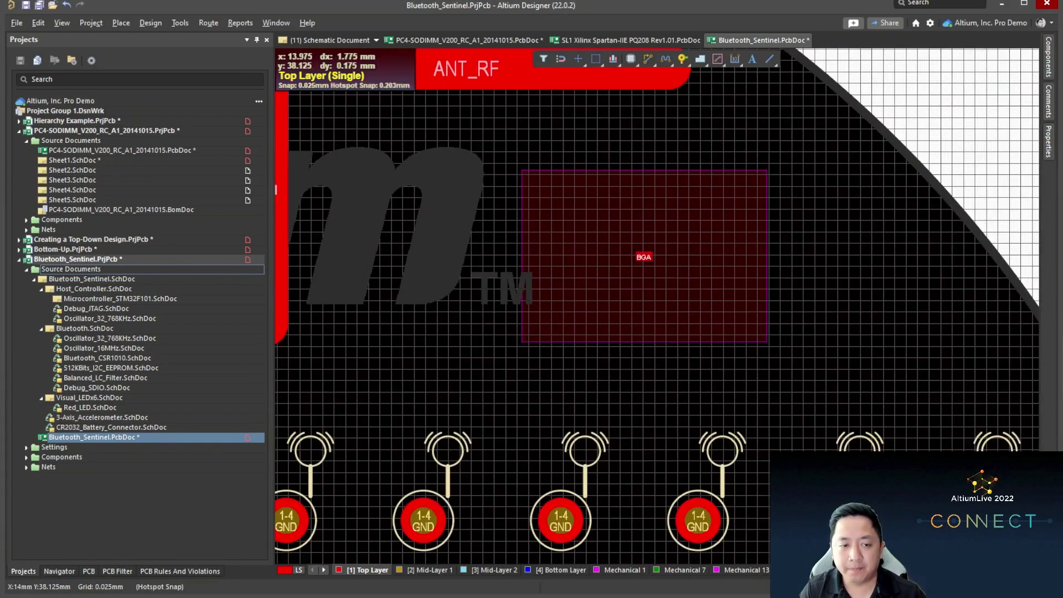
pyautogui.moveTo(590, 203); pyautogui.dragTo(554, 196, button='right')
pyautogui.click(554, 197)
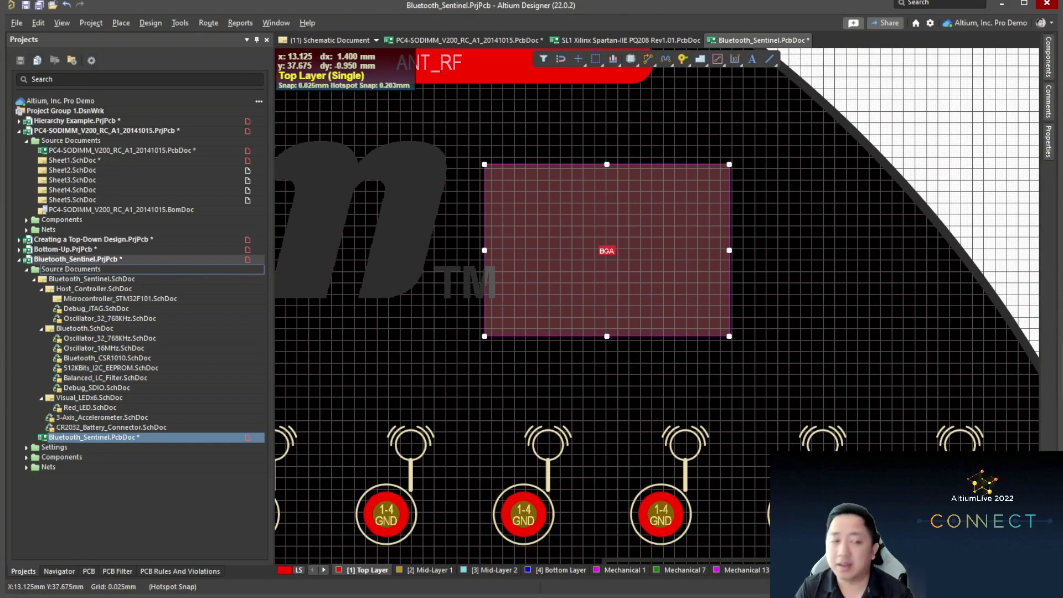
# Step: Delete the Width_1 routing width rule from the board's design rules
pyautogui.click(150, 23)
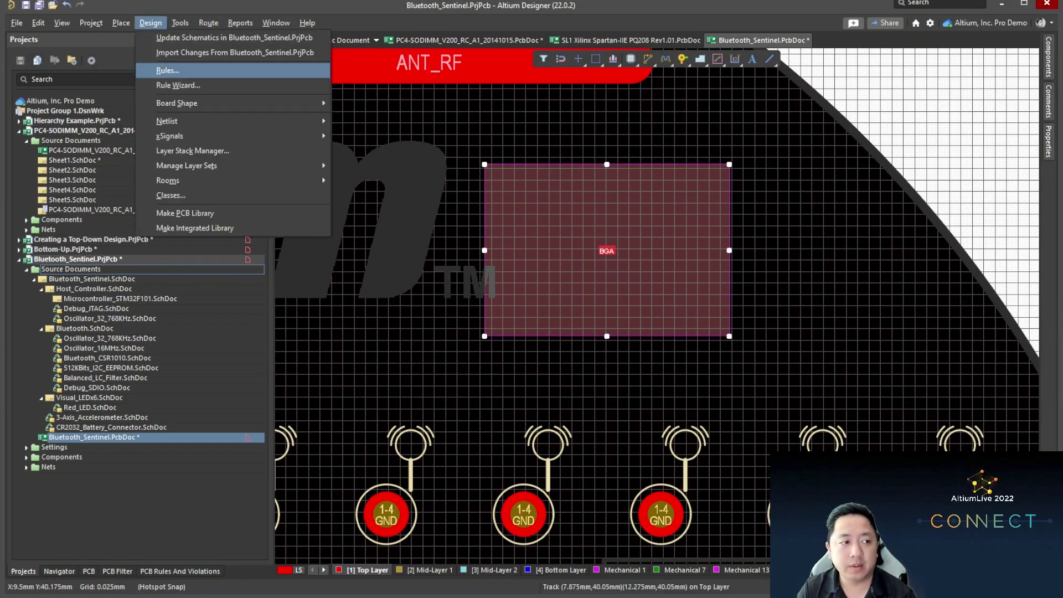
pyautogui.click(168, 70)
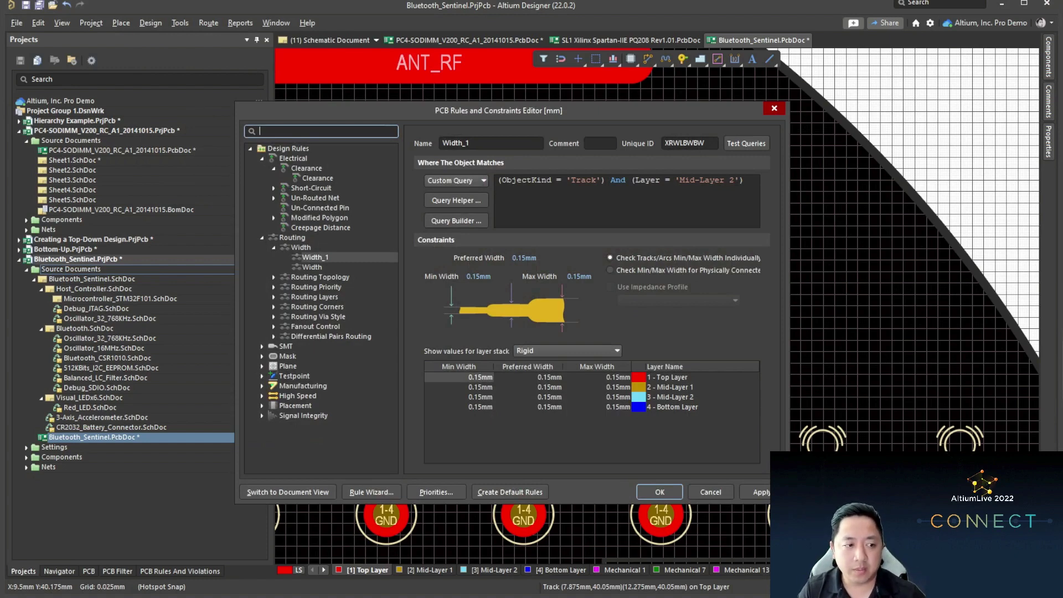
pyautogui.rightClick(323, 258)
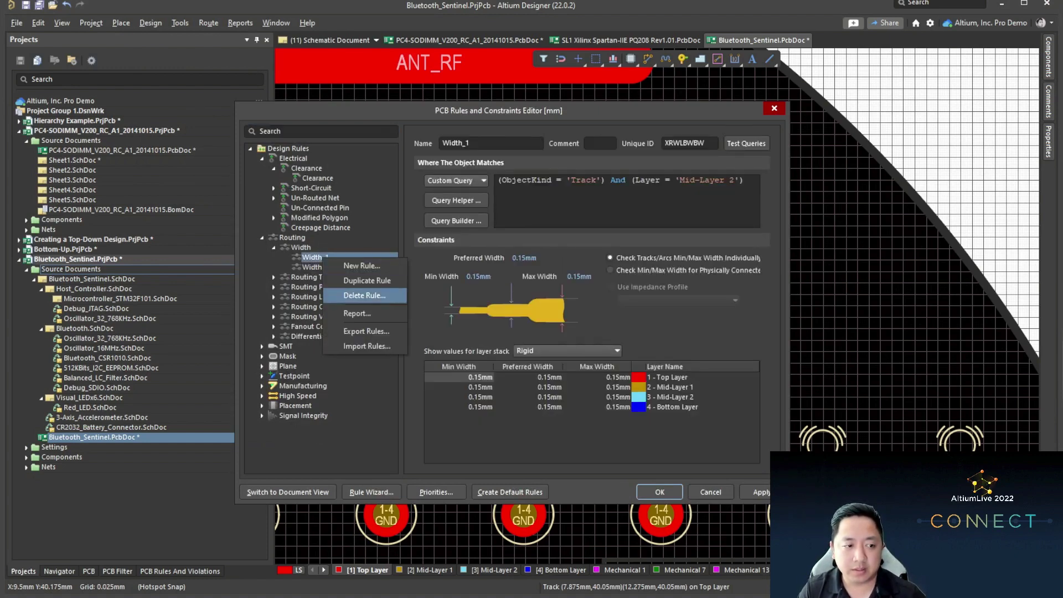
pyautogui.click(364, 295)
# Step: Check the preferred widths of the general Width rule on the top and bottom layers
pyautogui.click(312, 267)
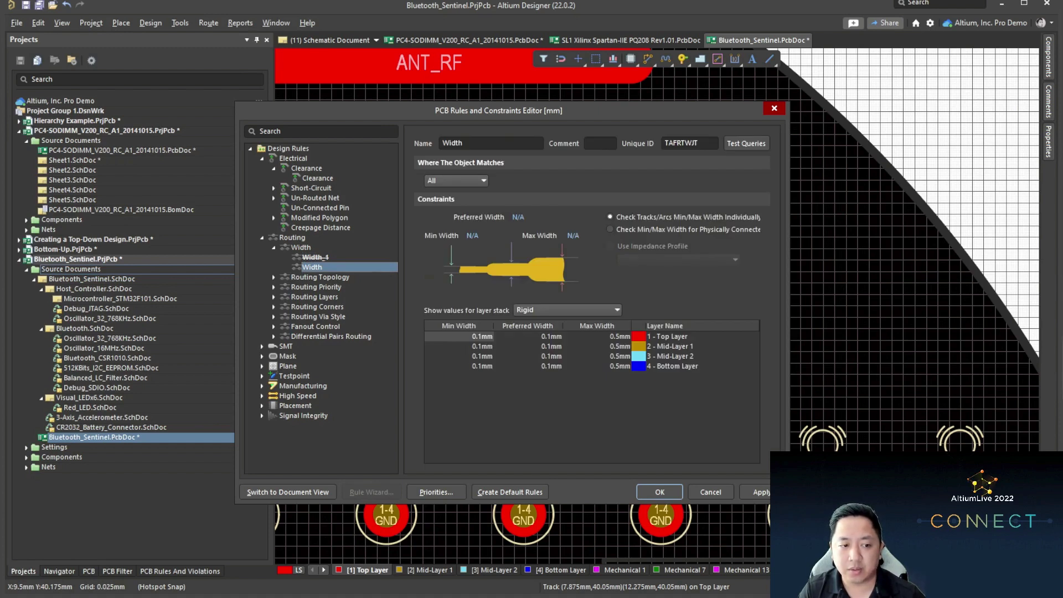
pyautogui.click(528, 336)
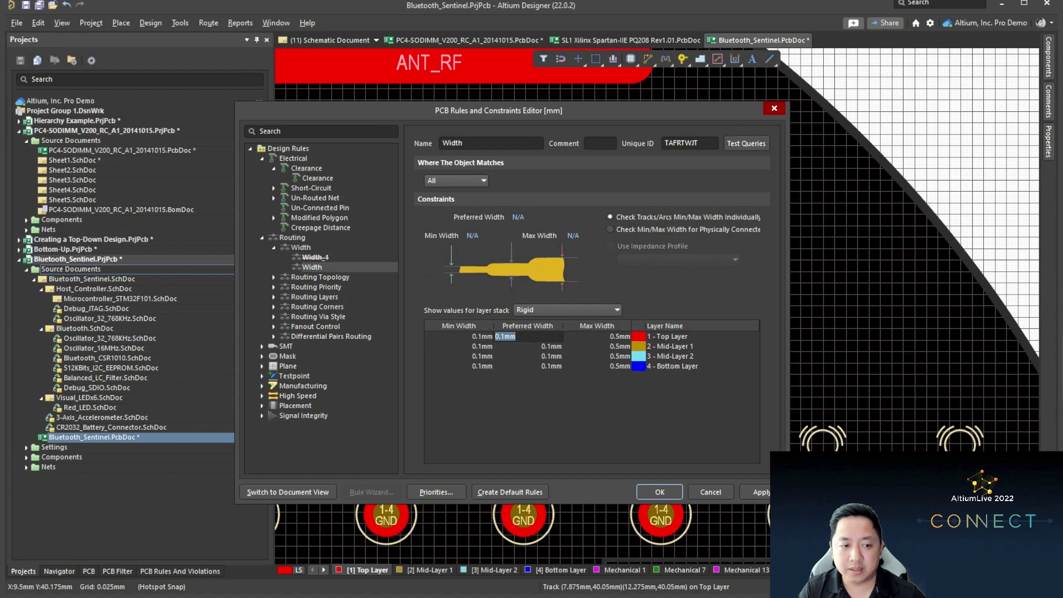
pyautogui.click(528, 365)
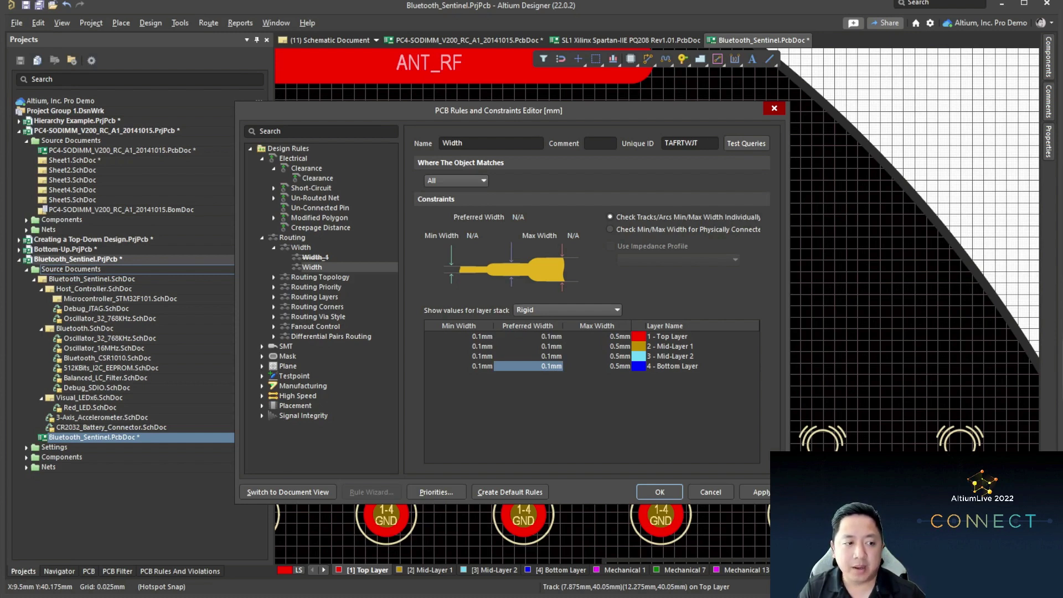
# Step: Add a new routing width rule and scope it with the custom query WithinRoom('BGA')
pyautogui.click(301, 247)
pyautogui.rightClick(306, 247)
pyautogui.click(332, 257)
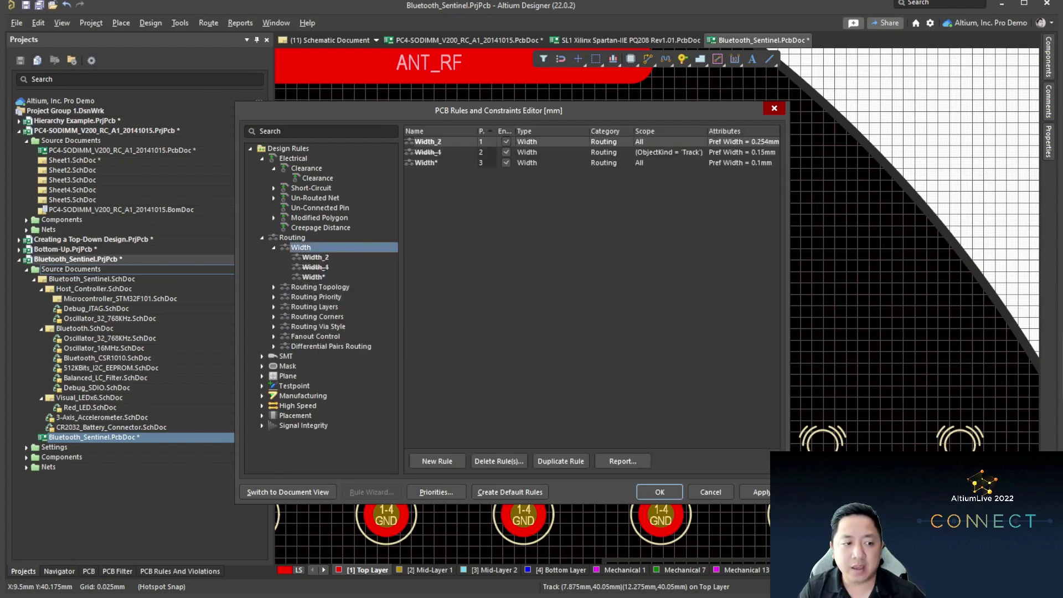
pyautogui.click(315, 257)
pyautogui.moveTo(677, 113); pyautogui.dragTo(717, 417)
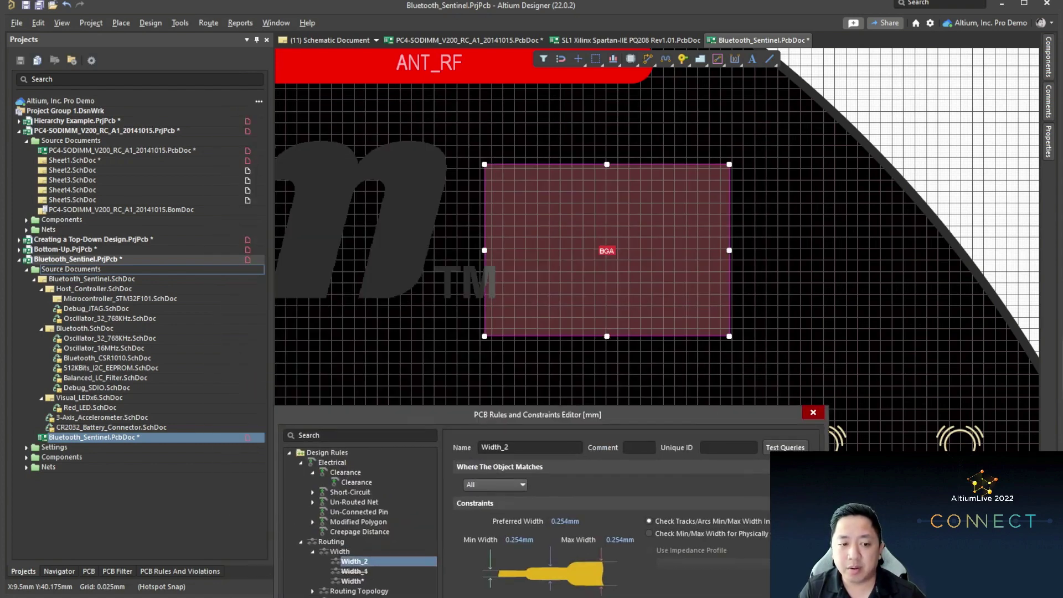
pyautogui.moveTo(537, 414); pyautogui.dragTo(688, 187)
pyautogui.click(644, 256)
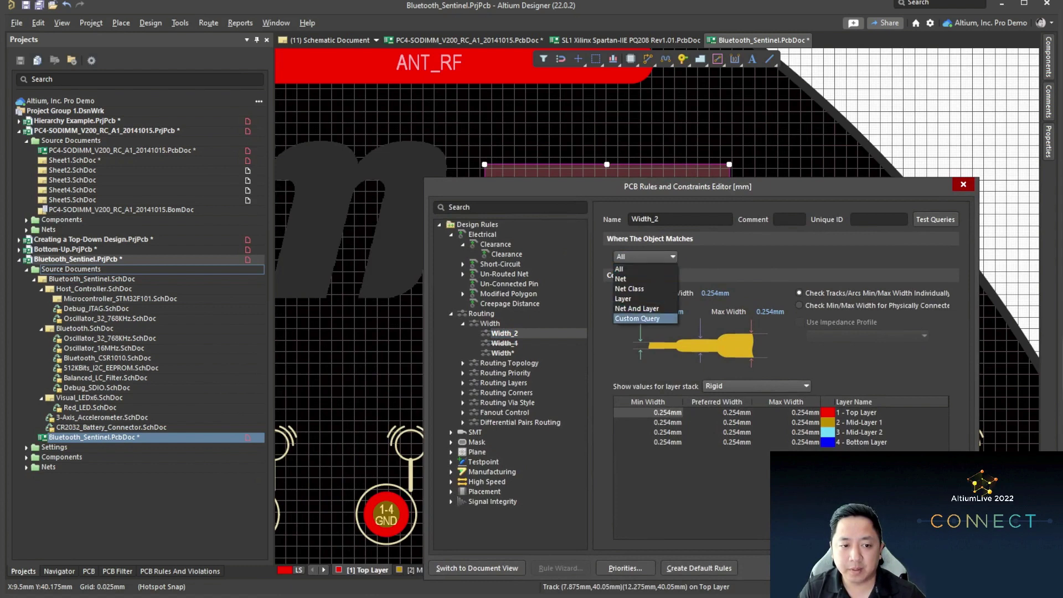
pyautogui.click(637, 318)
pyautogui.write('with')
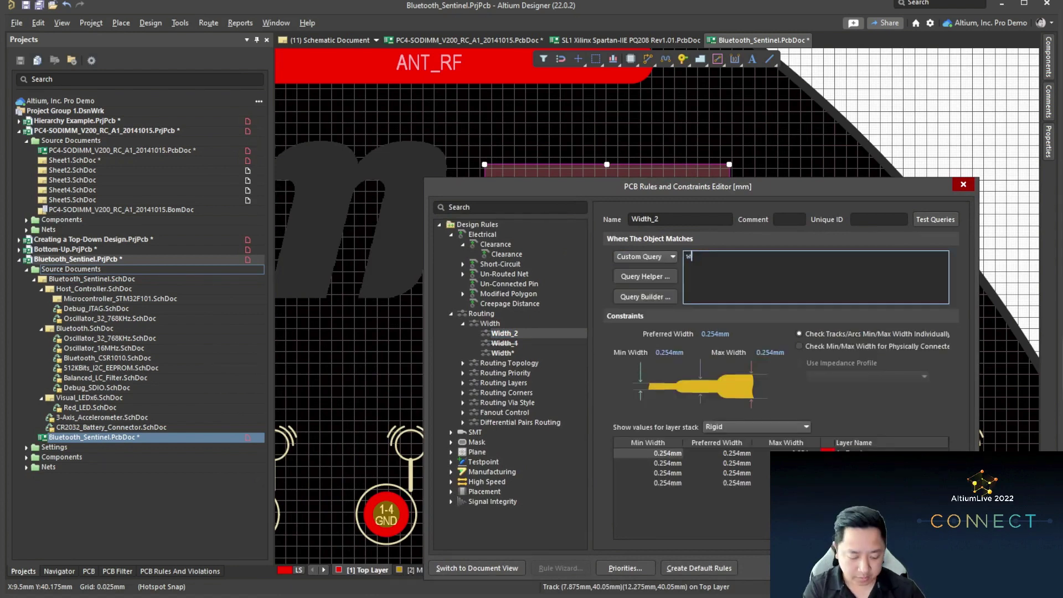
pyautogui.write("inRoom('BGA')")
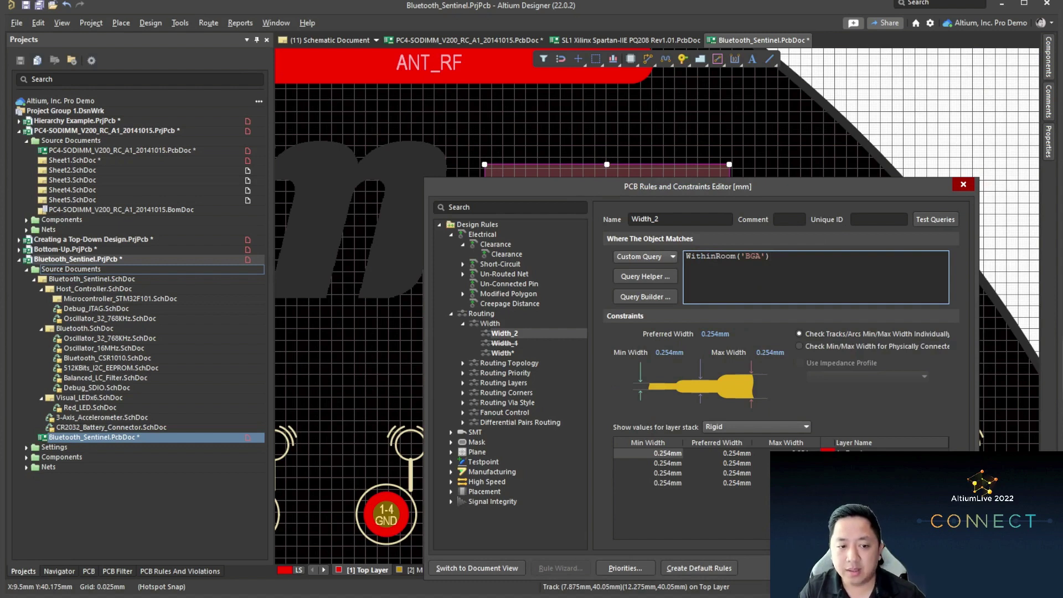
# Step: Set the new rule's minimum, preferred and maximum widths to 1 mm and accept the rule changes, including the pending rule deletion
pyautogui.click(668, 352)
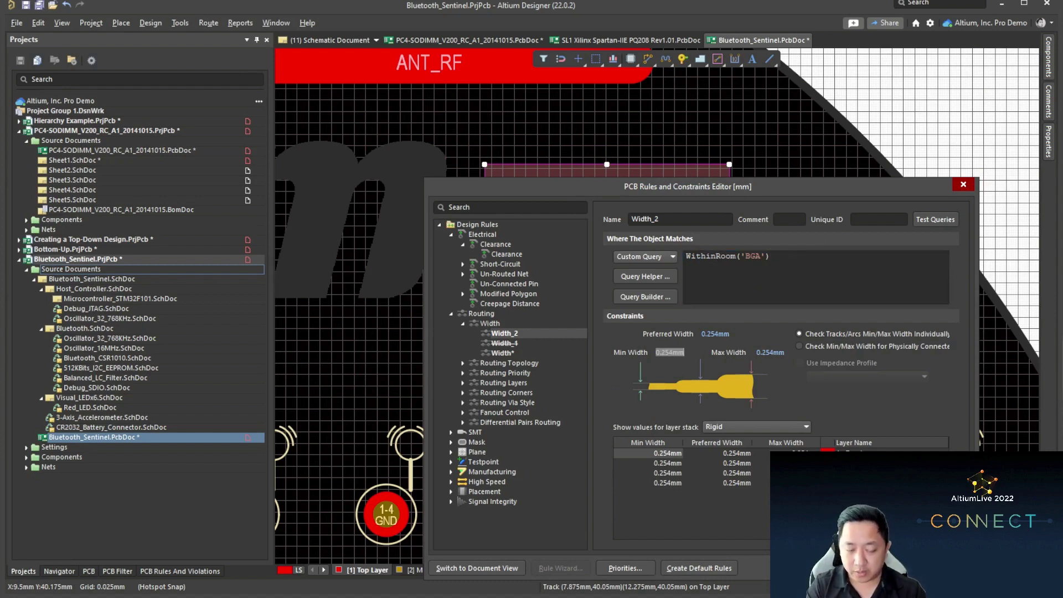
pyautogui.write('1')
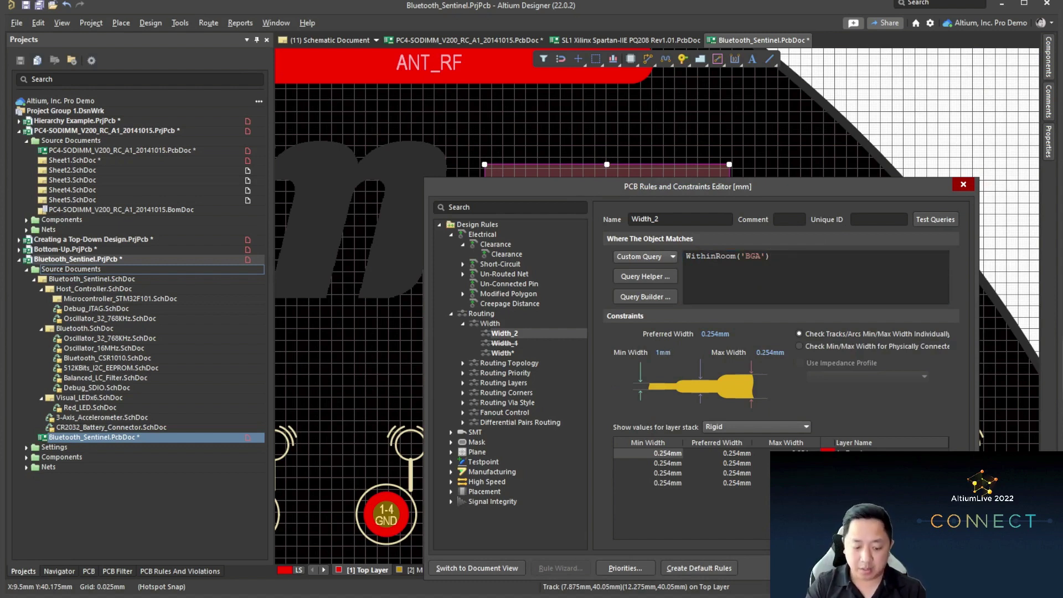
pyautogui.press('Tab')
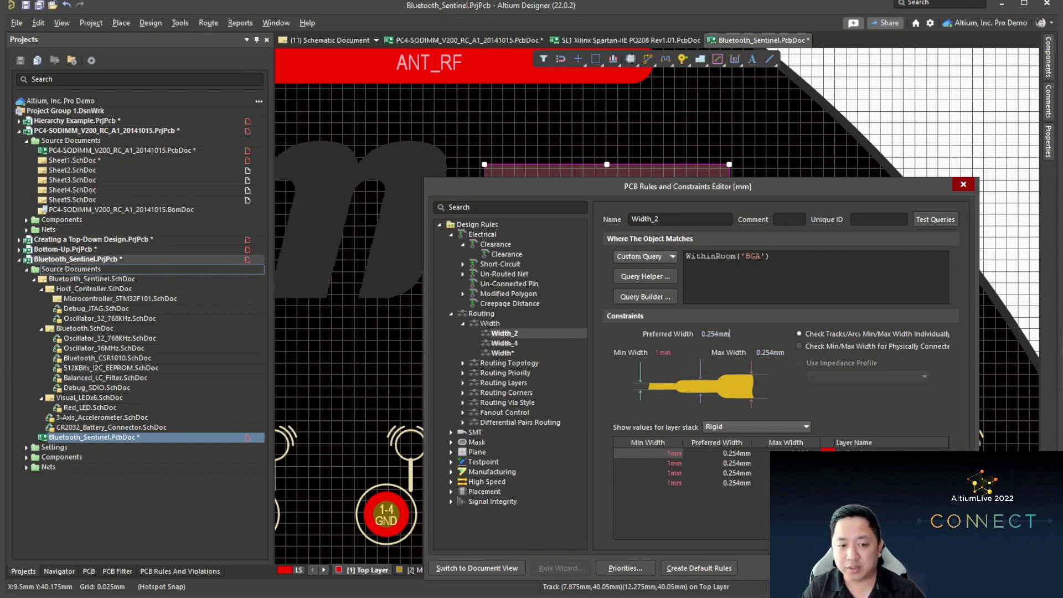
pyautogui.hotkey('ctrl', 'a')
pyautogui.write('1')
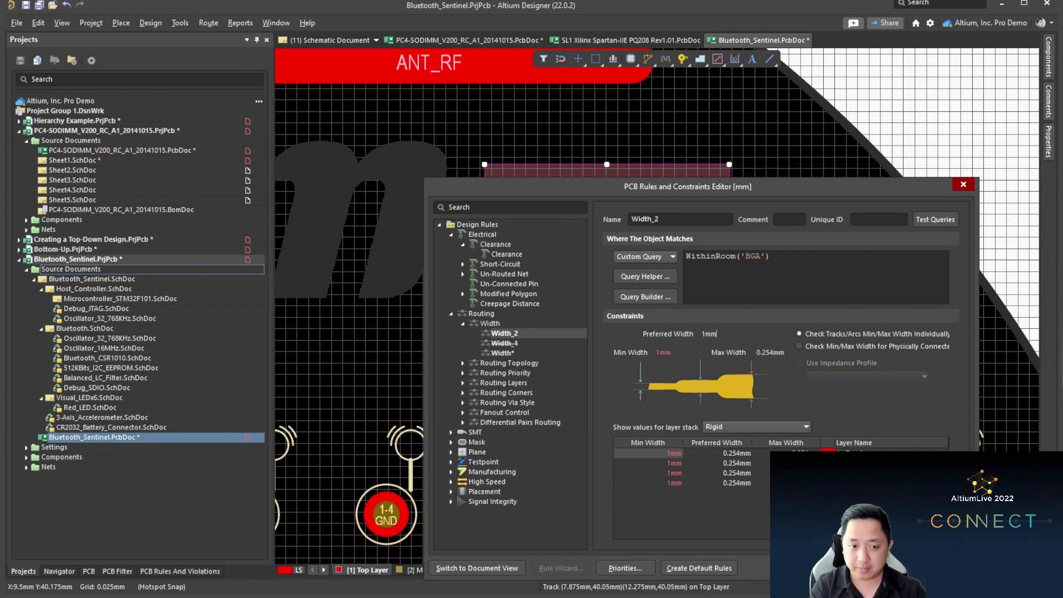
pyautogui.press('Tab')
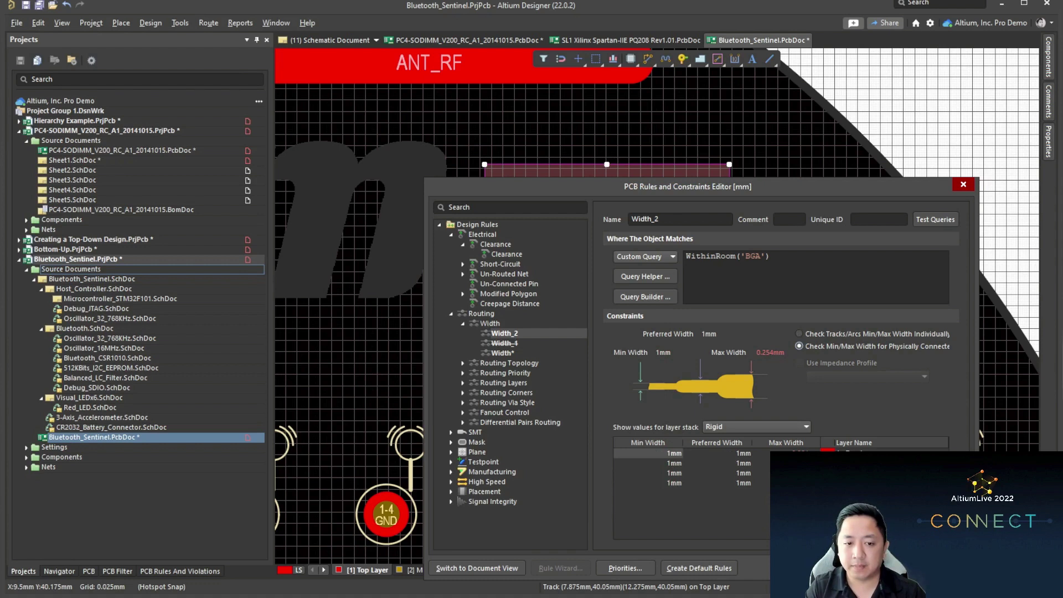
pyautogui.press('Tab')
pyautogui.hotkey('ctrl', 'a')
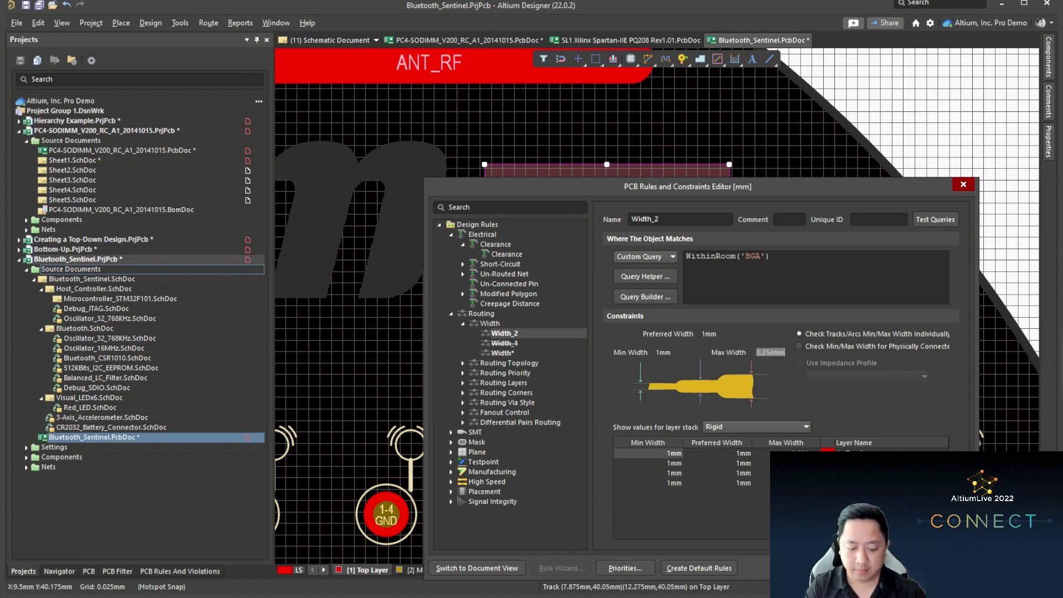
pyautogui.write('1mm')
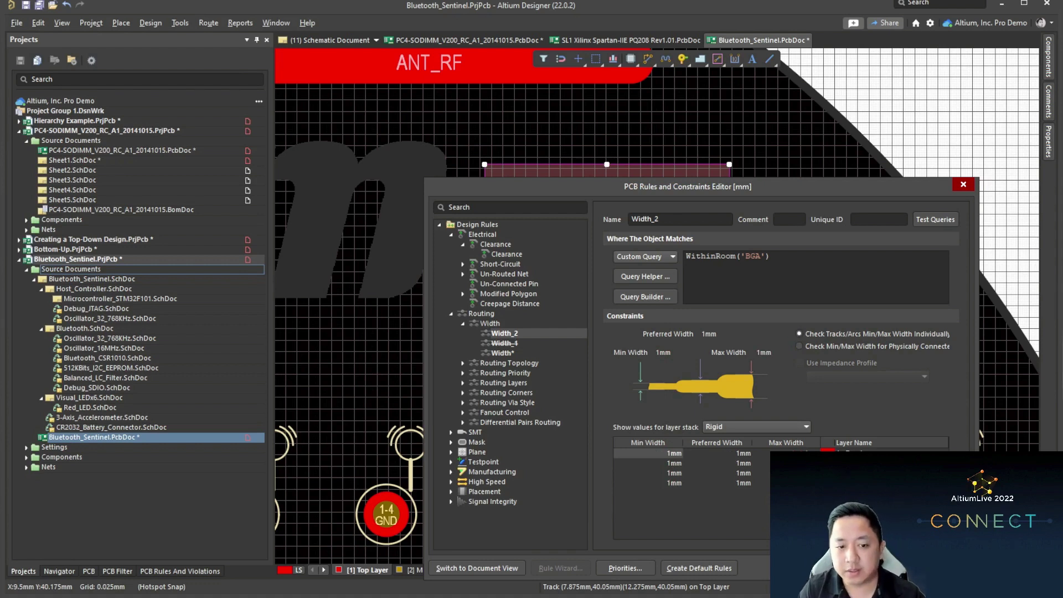
pyautogui.press('Delete')
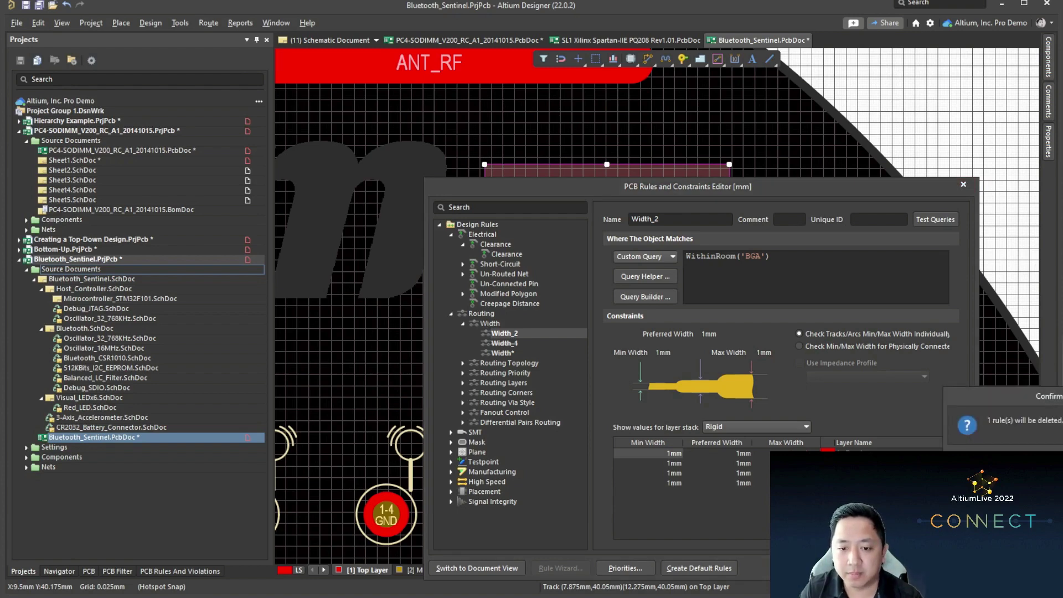
pyautogui.press('Return')
pyautogui.press('Return')
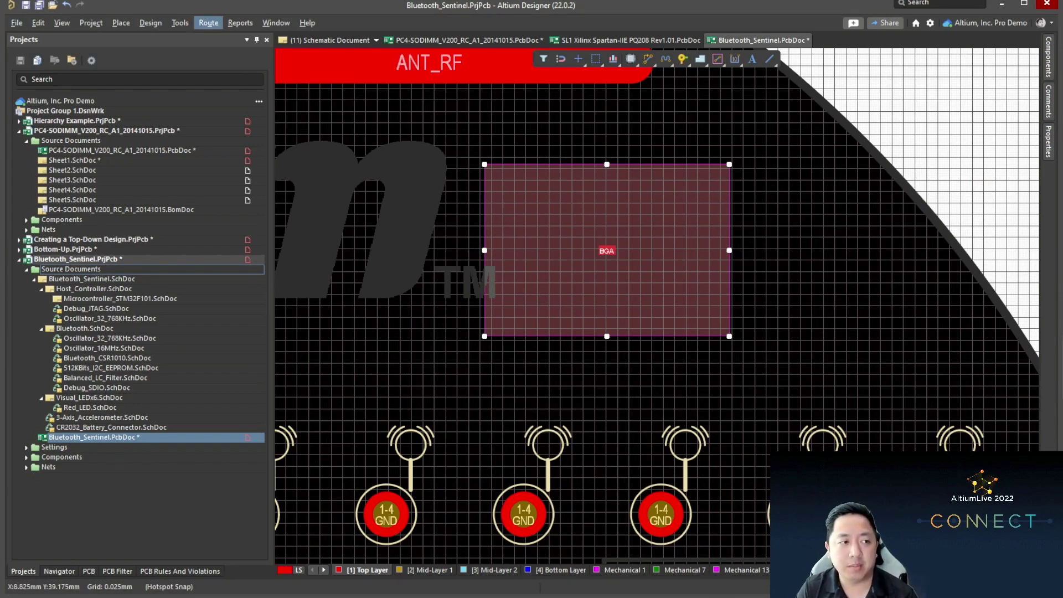
# Step: Start an interactive route on the top layer just right of the BGA room and check its track width in the routing properties
pyautogui.click(208, 22)
pyautogui.click(266, 52)
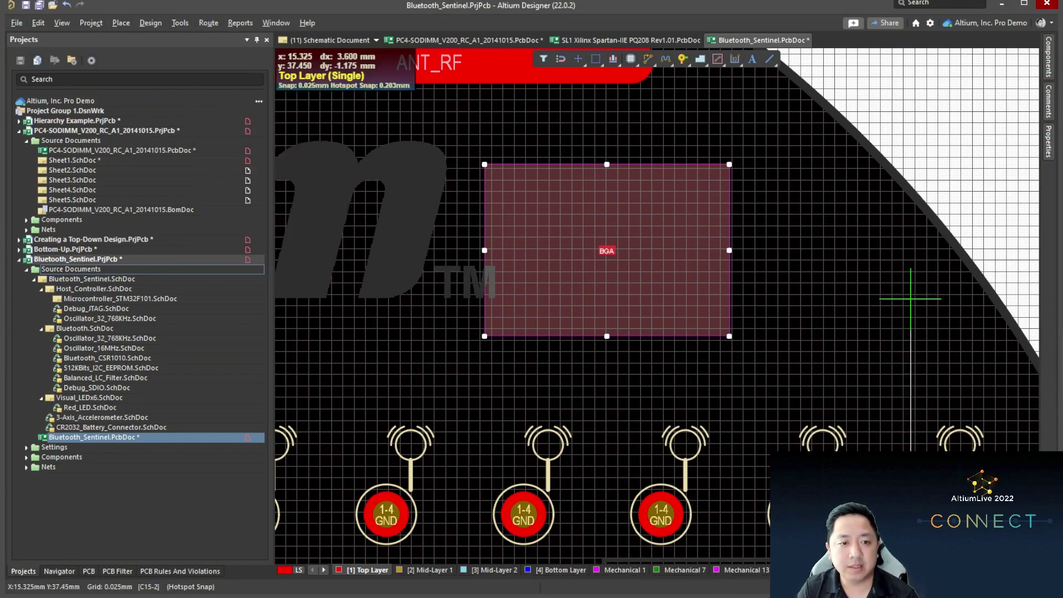
pyautogui.click(814, 242)
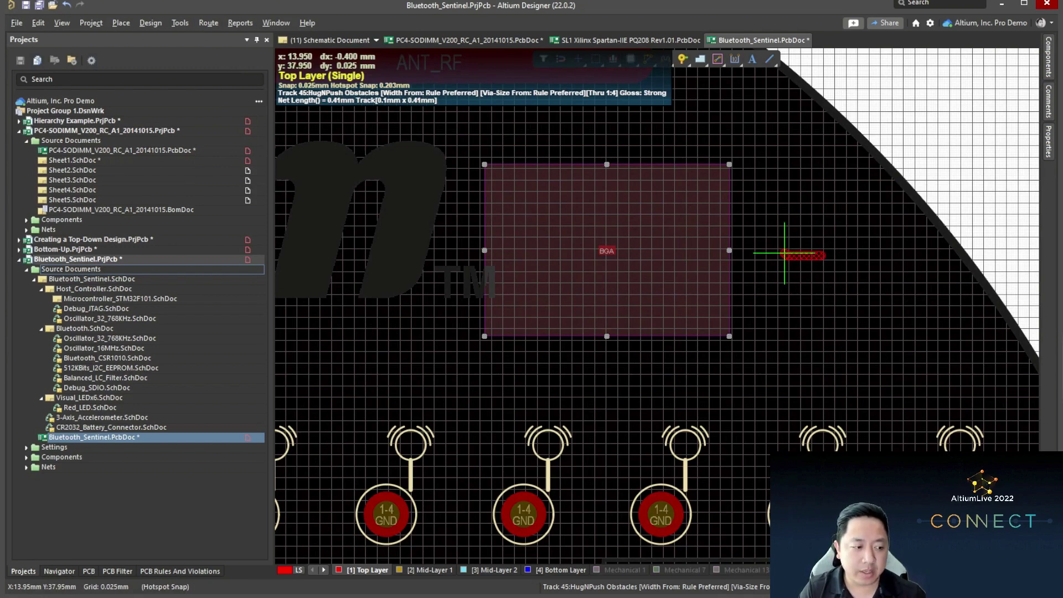
pyautogui.press('Tab')
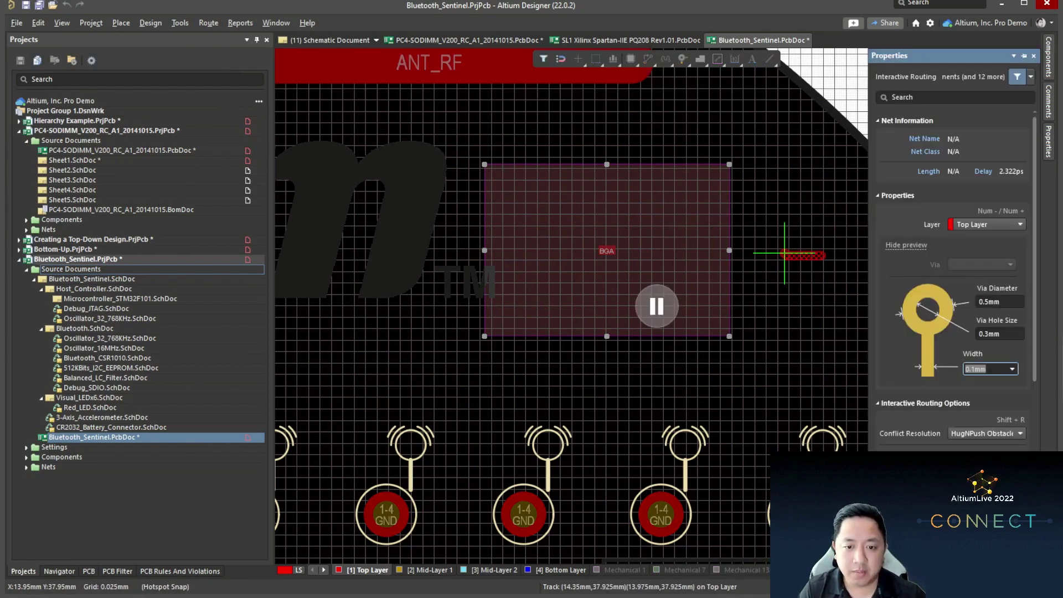
pyautogui.press('Return')
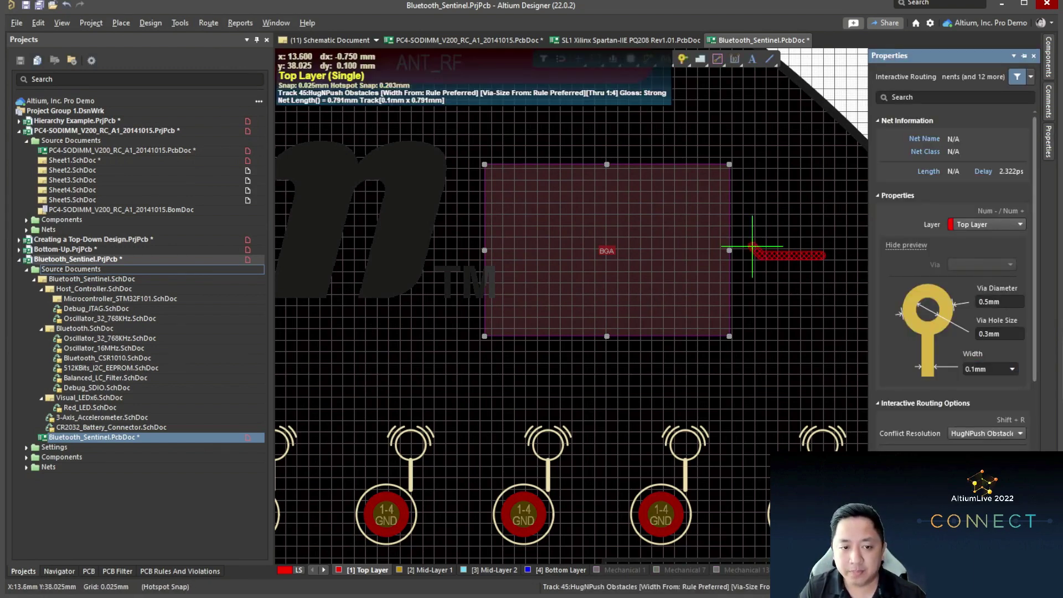
# Step: Extend the trial track leftward into the BGA room to test the room's width rule, and discard the route
pyautogui.keyDown('ctrl'); pyautogui.scroll(4, 754, 253); pyautogui.keyUp('ctrl')
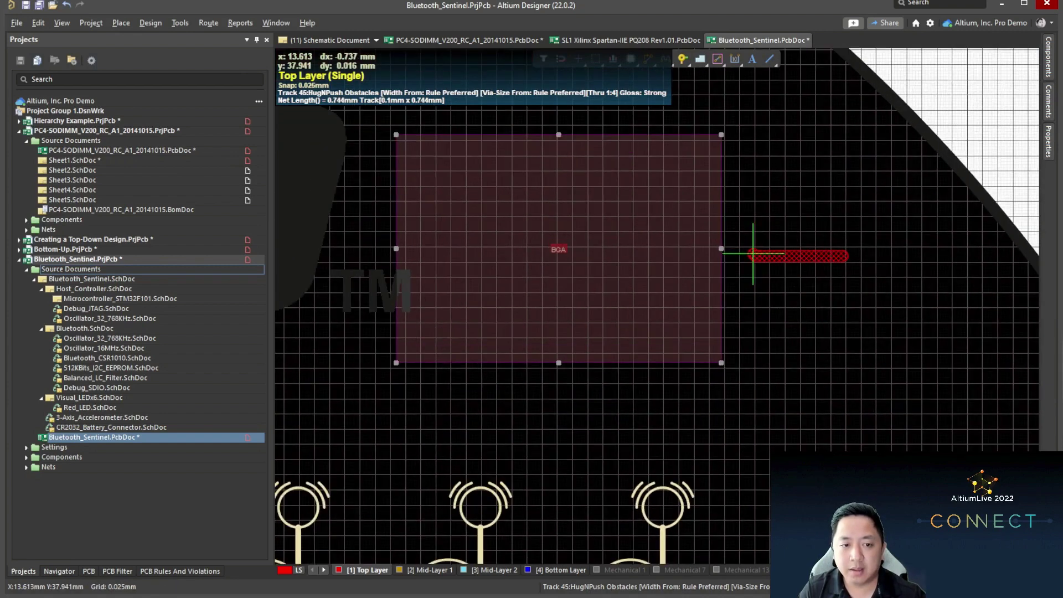
pyautogui.keyDown('ctrl'); pyautogui.scroll(1, 752, 254); pyautogui.keyUp('ctrl')
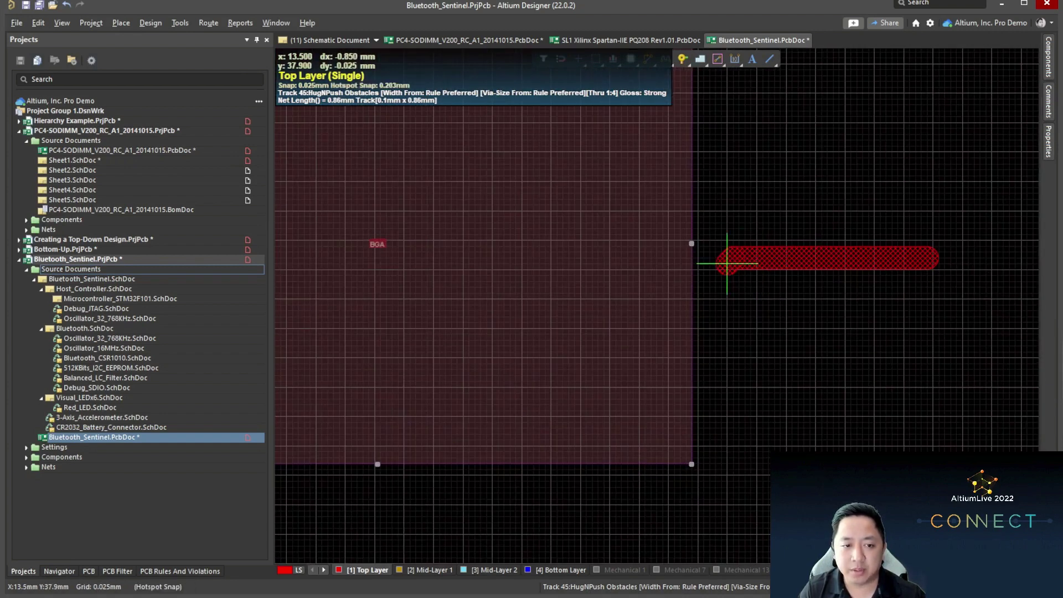
pyautogui.press('3')
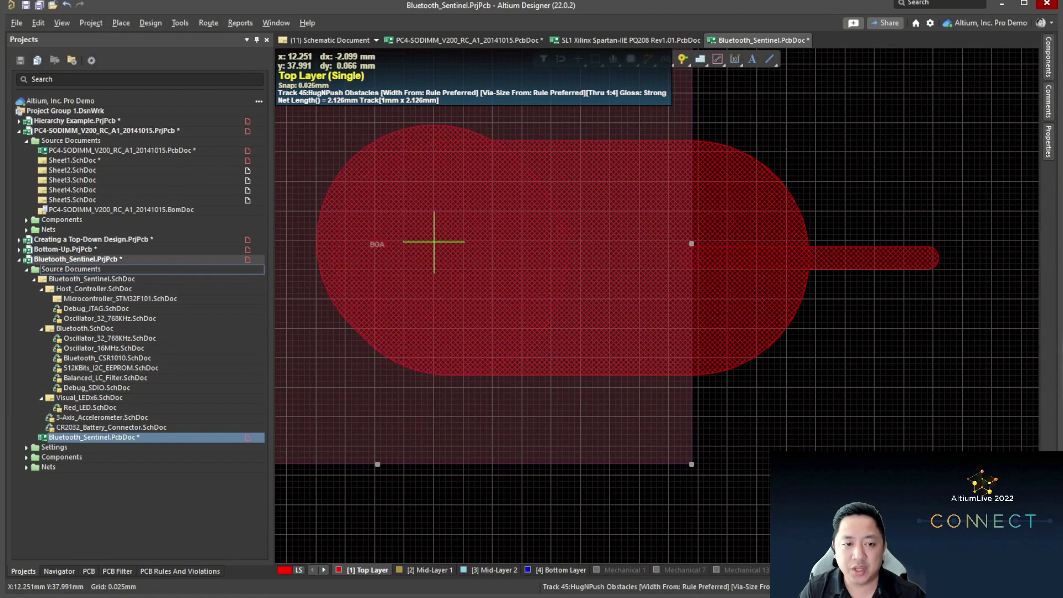
pyautogui.keyDown('ctrl'); pyautogui.scroll(-2, 429, 241); pyautogui.keyUp('ctrl')
pyautogui.moveTo(452, 243); pyautogui.dragTo(640, 264, button='right')
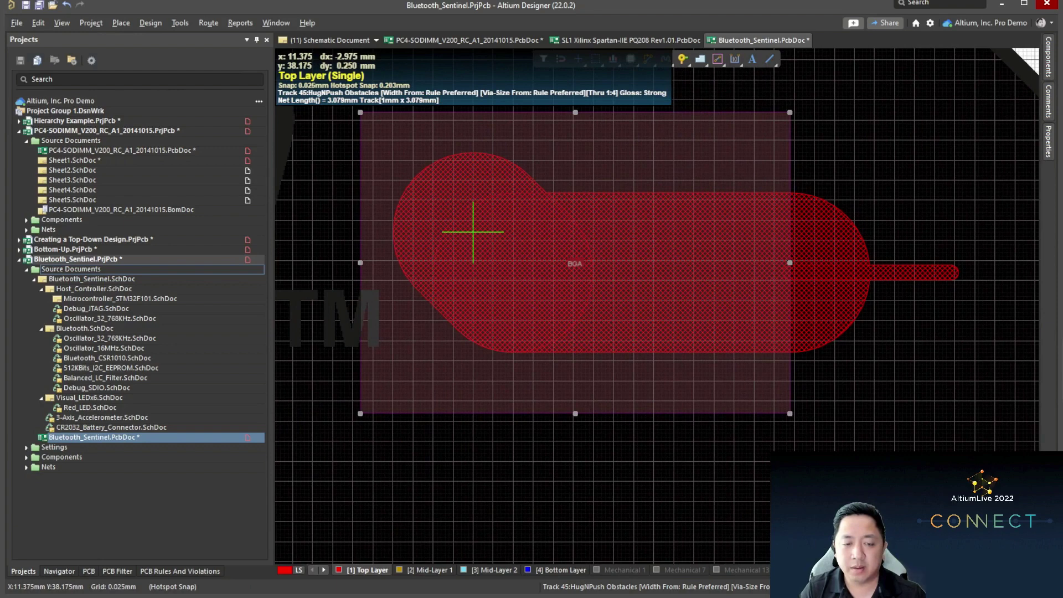
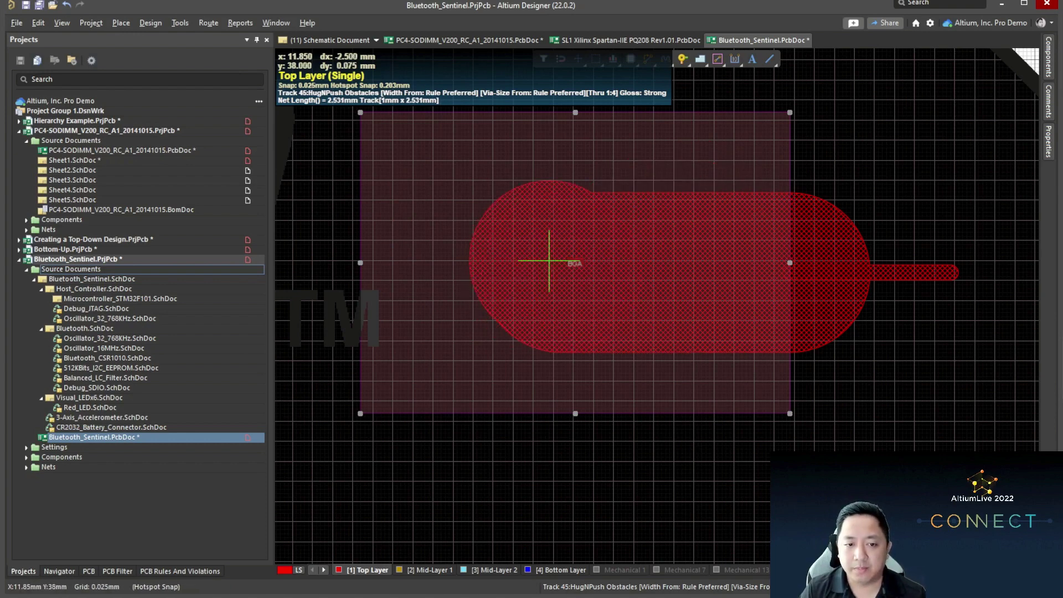
pyautogui.press('Escape')
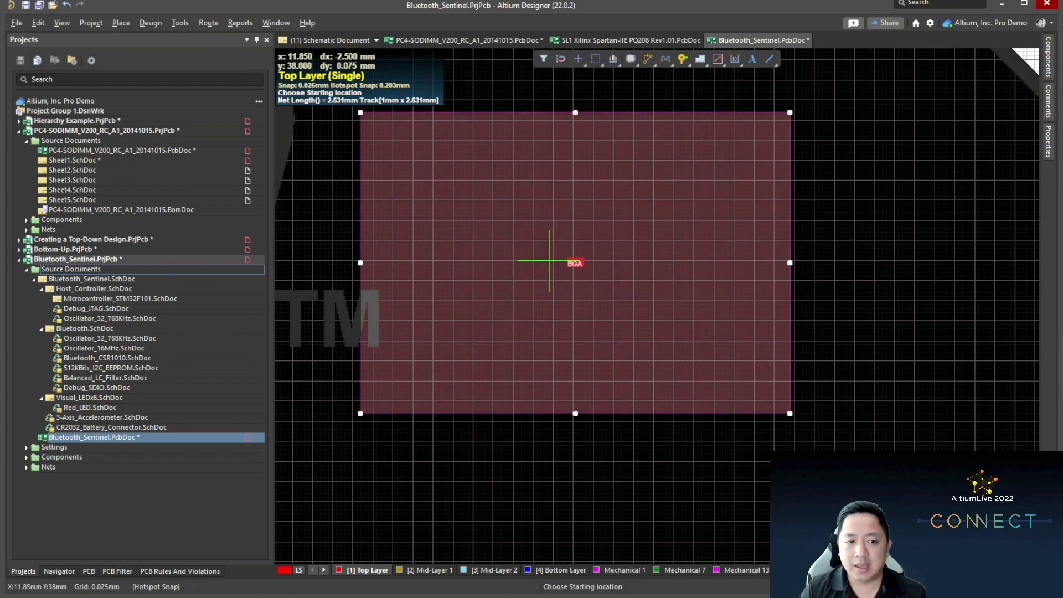
pyautogui.press('Escape')
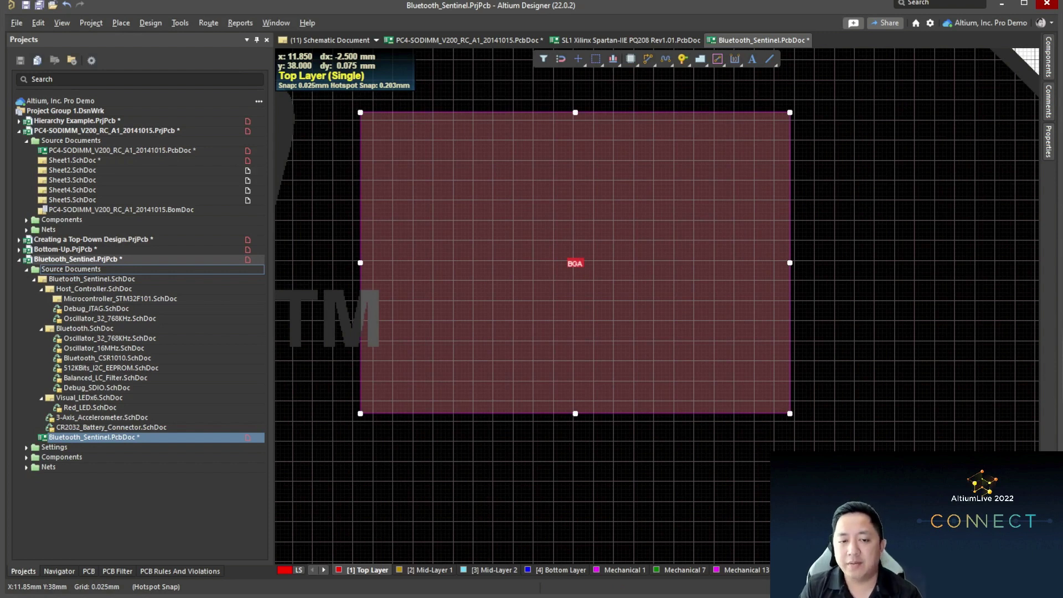